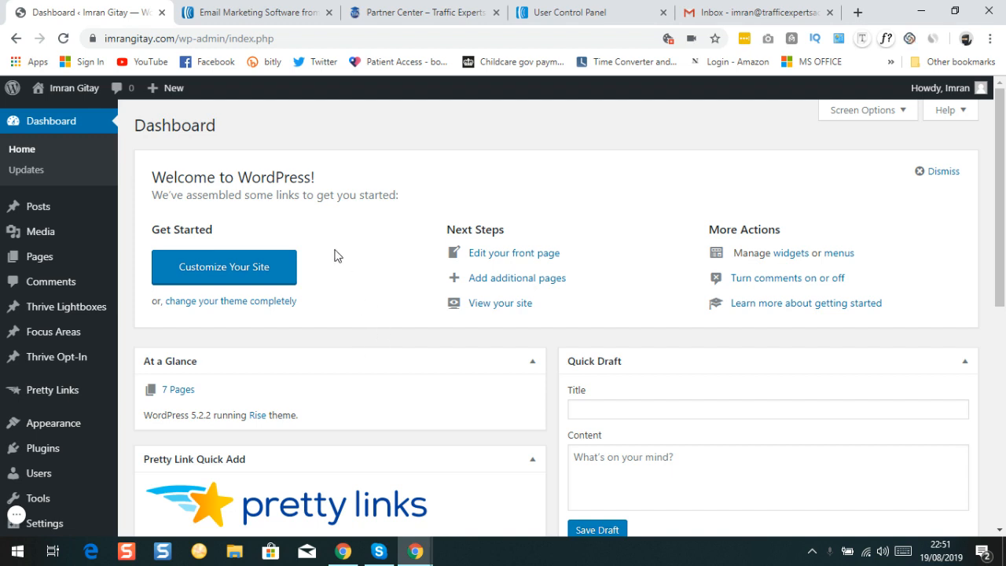
View the live "HTAM Special Report – FB Ads" page from the site's page list and look through its content.
mouse_move(28, 267)
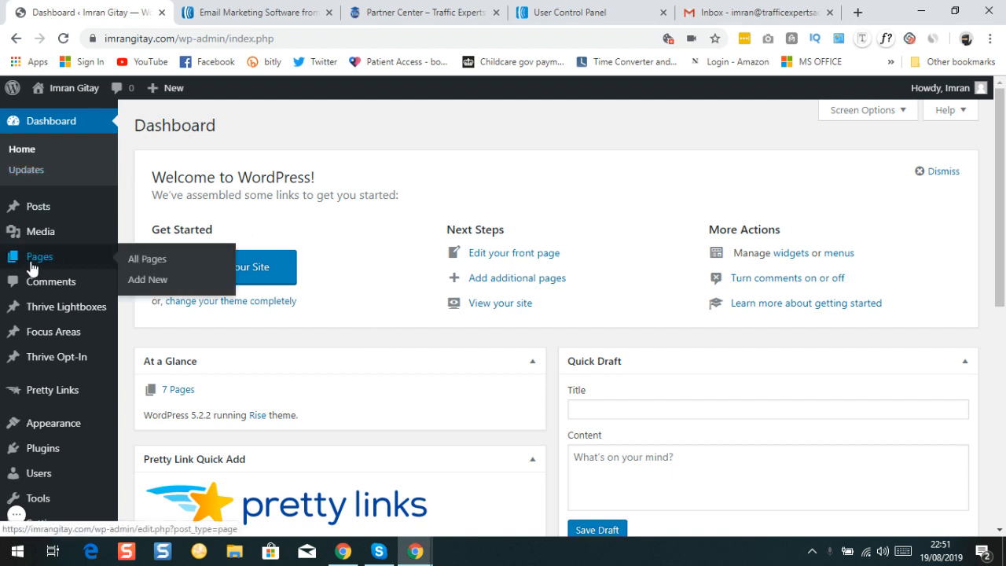
left_click(157, 269)
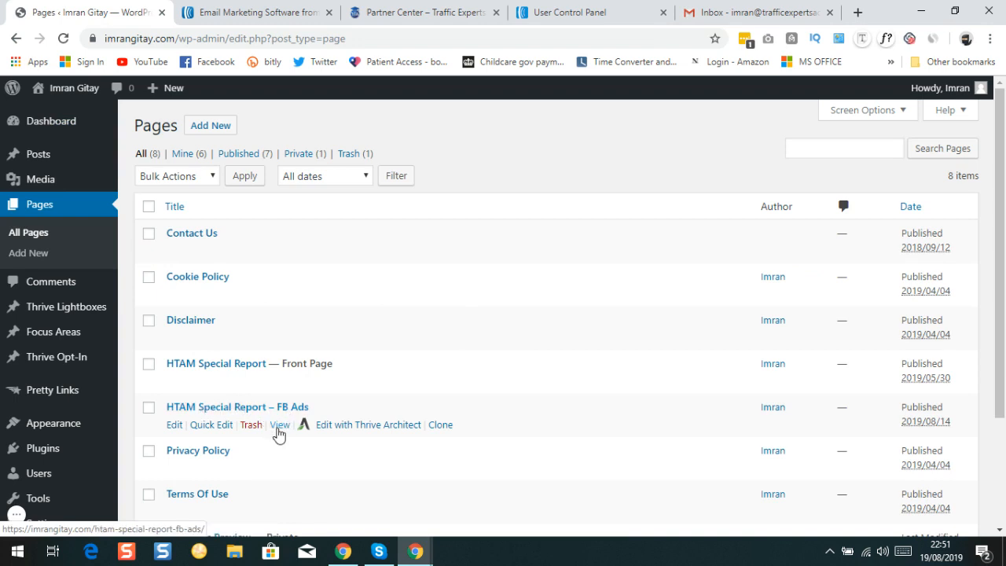
left_click(279, 425)
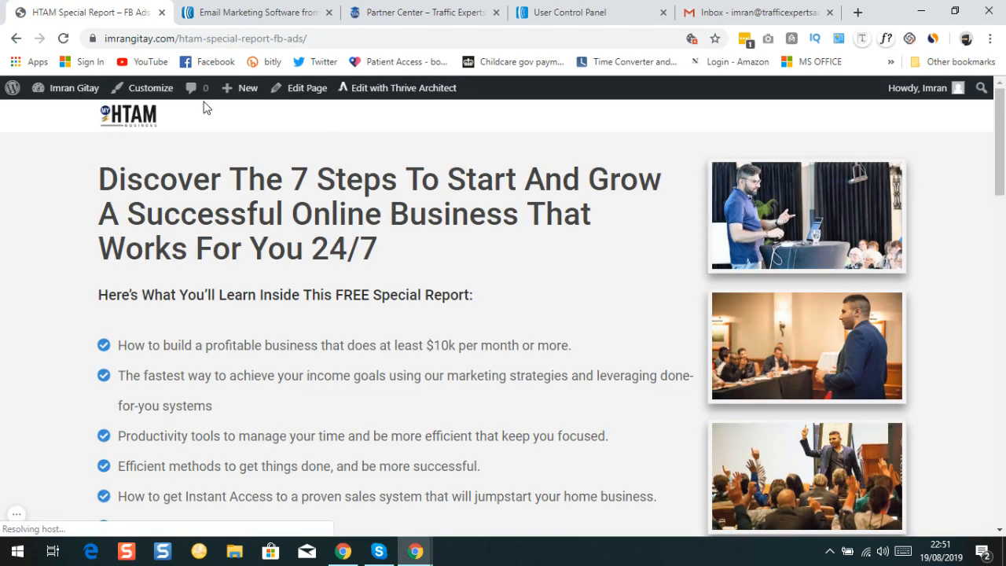
scroll(405, 228, "down", 3)
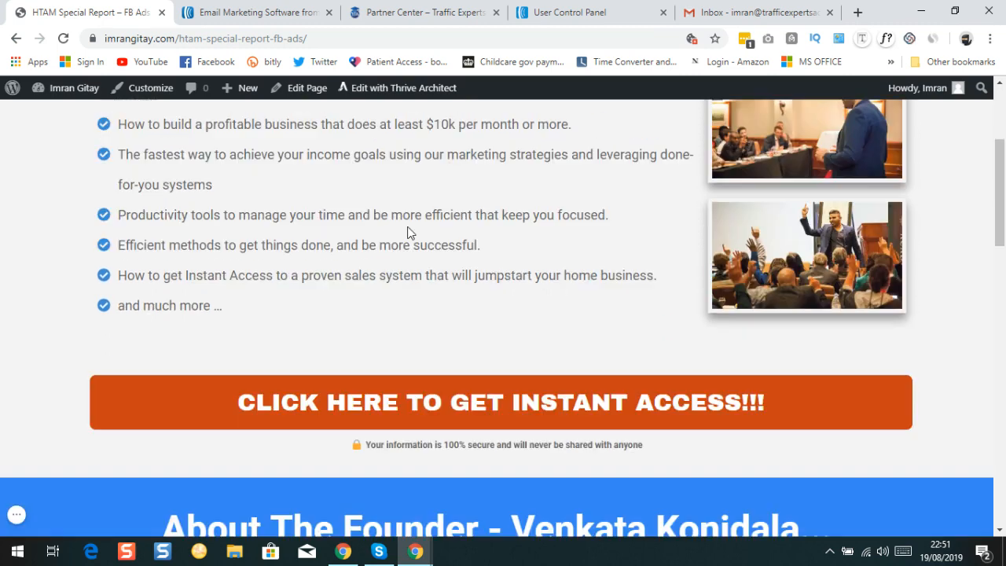
scroll(407, 232, "down", 2)
left_click(456, 262)
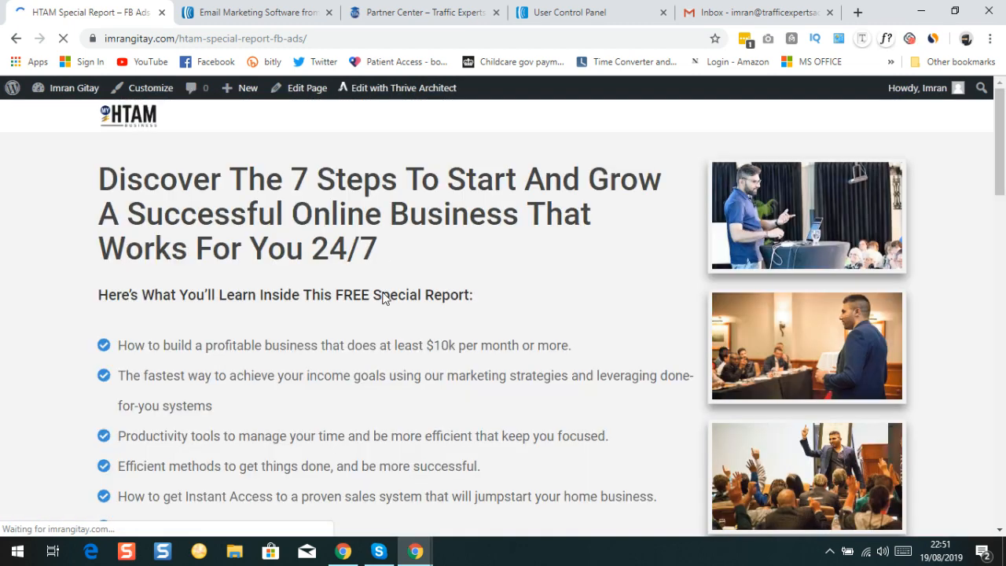
Open the landing page's opt-in form through its instant access call to action, inspect the form, and close it.
scroll(383, 295, "down", 3)
left_click(411, 477)
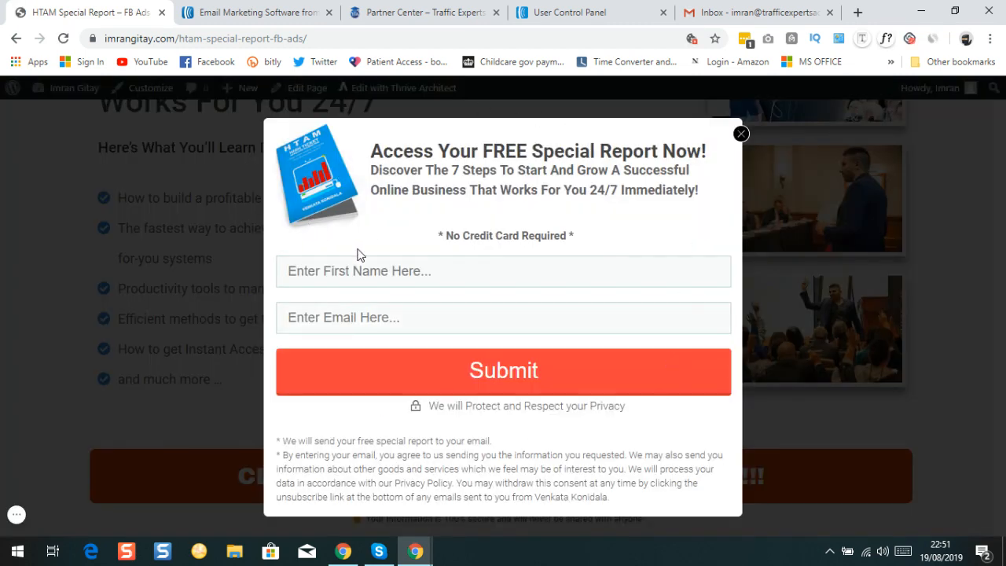
left_click(383, 392)
left_click(741, 134)
Return to the site's dashboard and view the live "HTAM Special Report – FB Ads" page from the list of all pages.
mouse_move(67, 90)
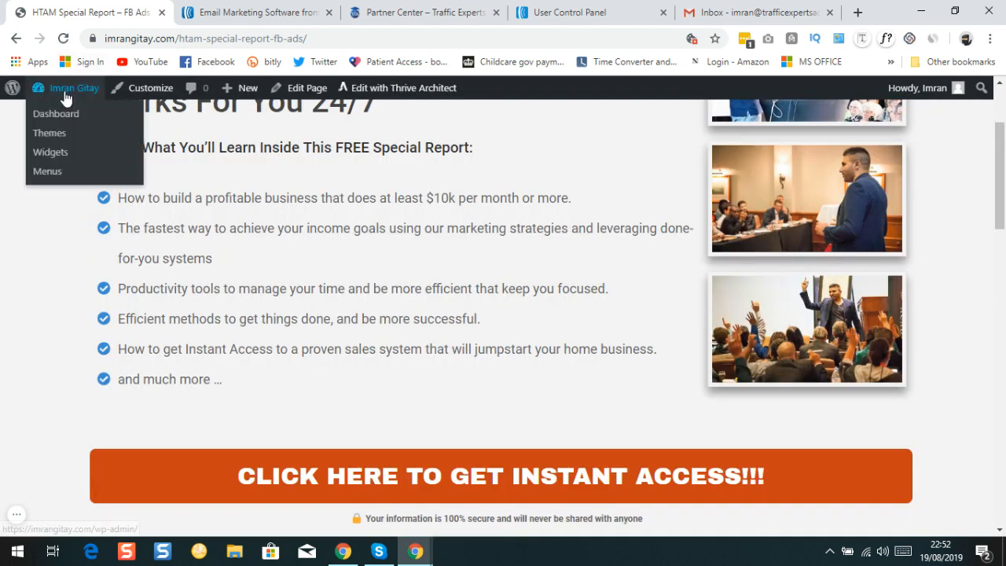
left_click(59, 116)
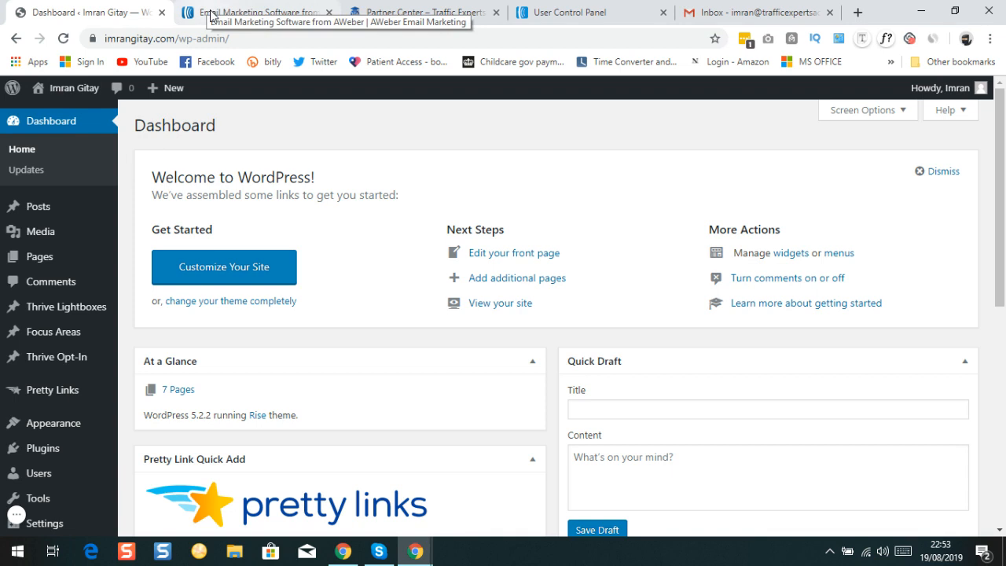
mouse_move(34, 264)
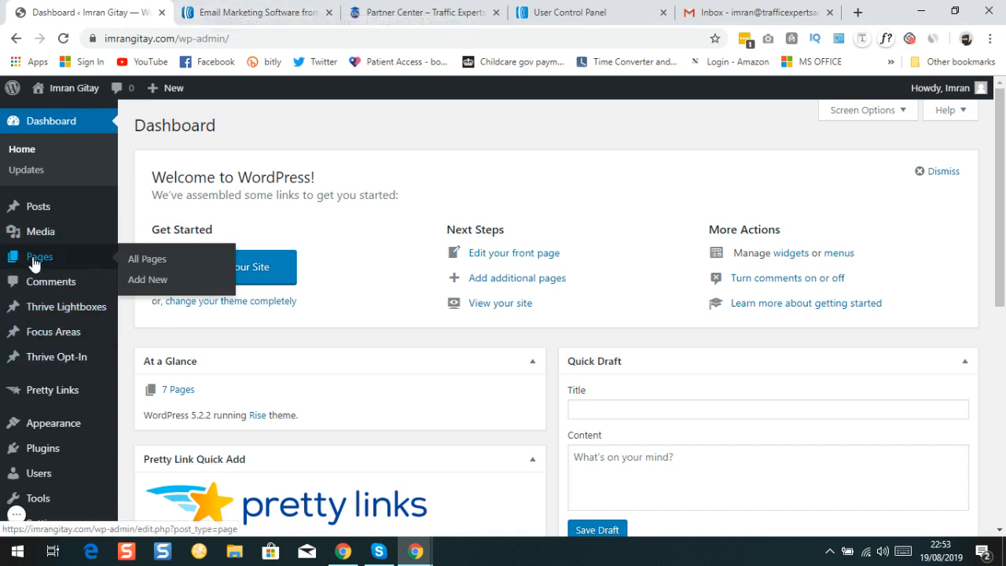
left_click(184, 265)
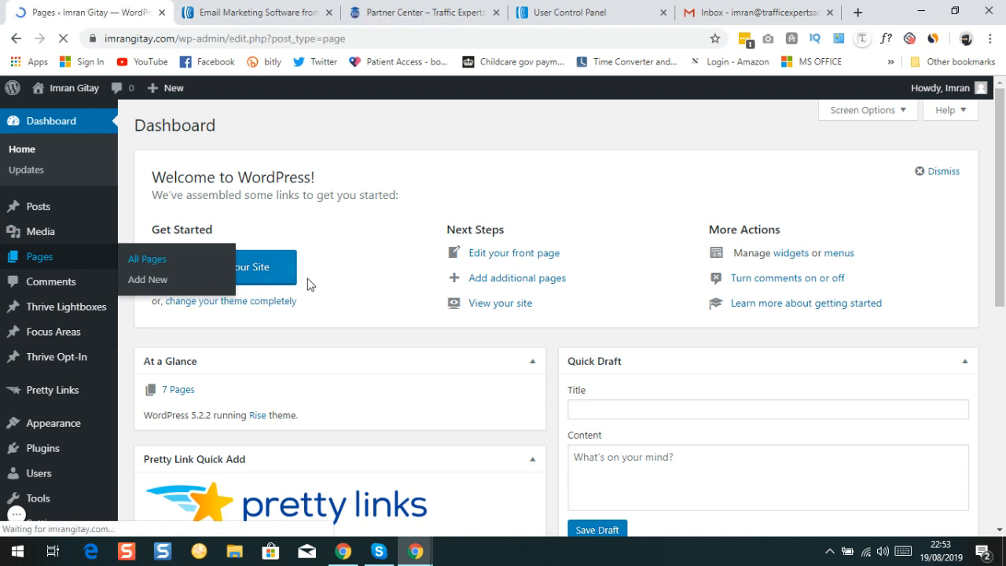
mouse_move(307, 411)
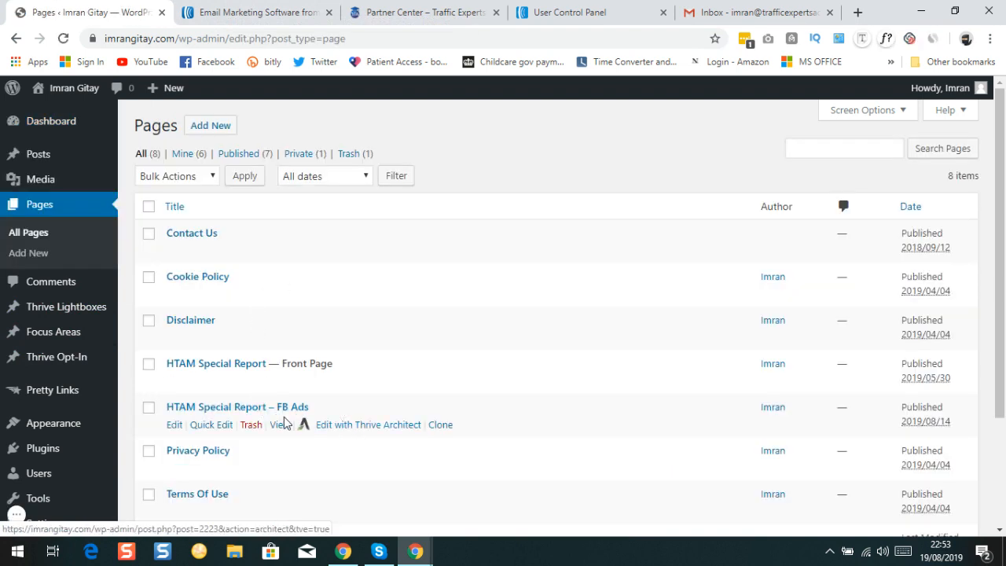
left_click(279, 424)
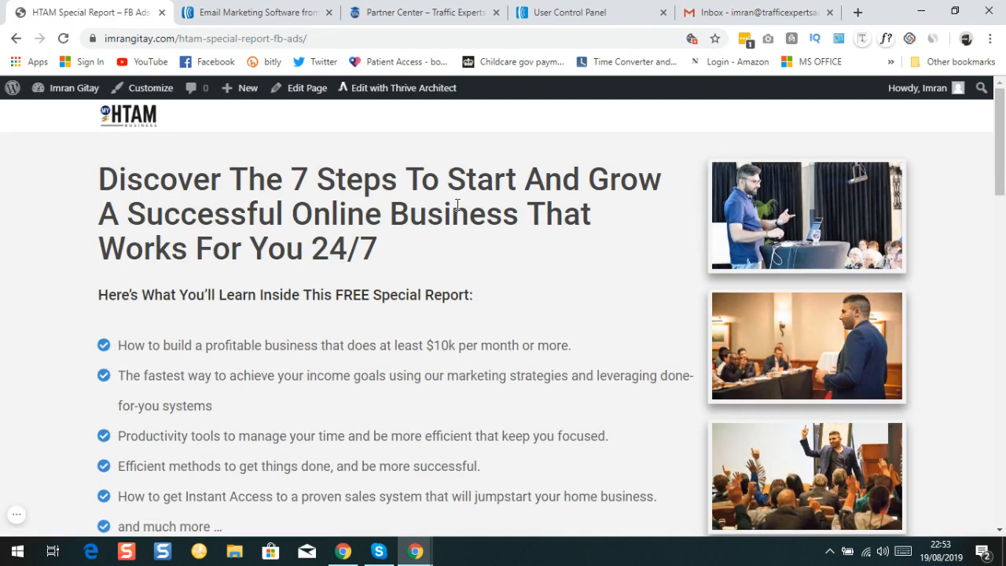
Examine the name and email opt-in form behind the instant access call to action, and close it.
scroll(347, 243, "down", 3)
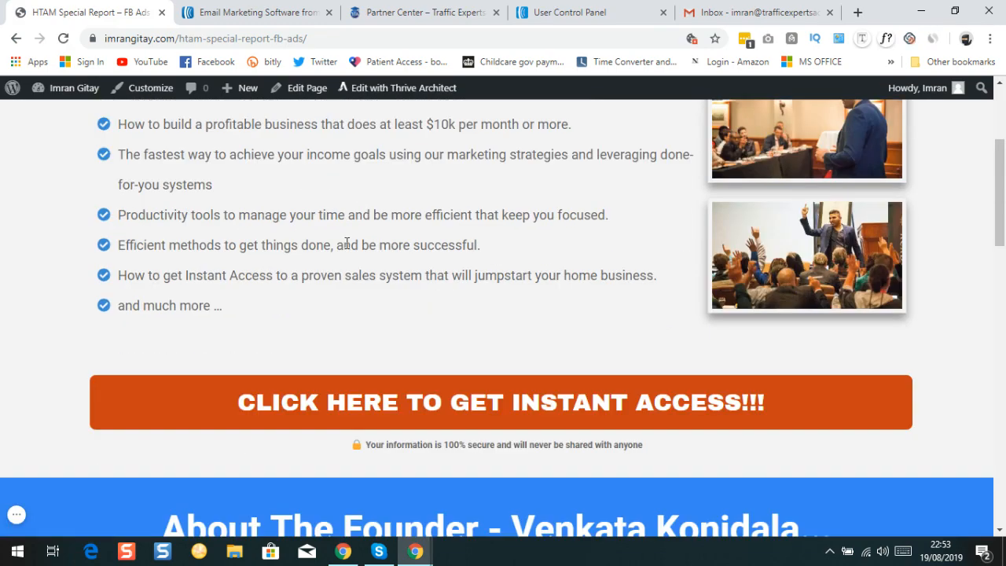
left_click(393, 398)
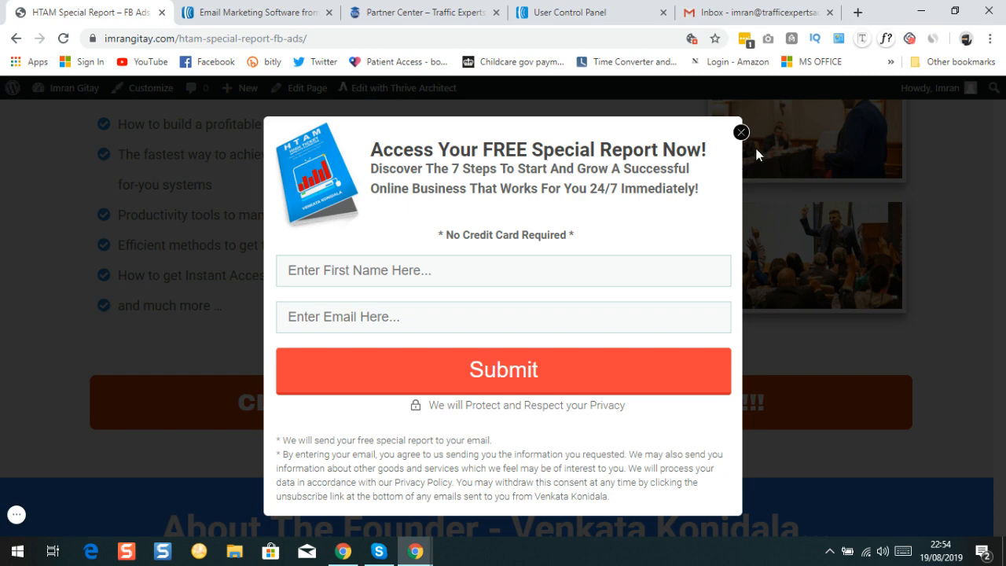
left_click(741, 133)
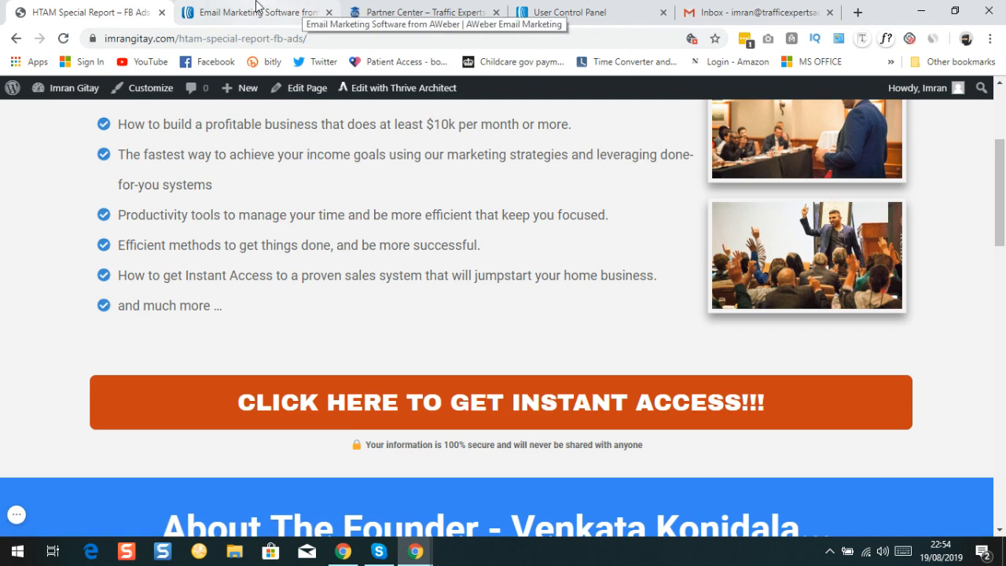
Switch to the Traffic Experts Academy Partner Center and skim the list of front end products.
left_click(443, 14)
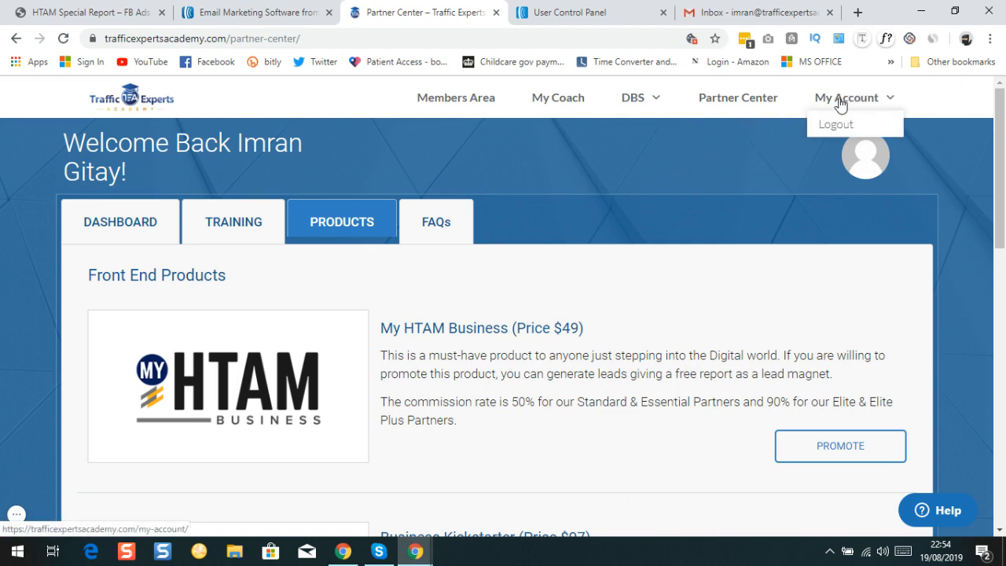
mouse_move(839, 102)
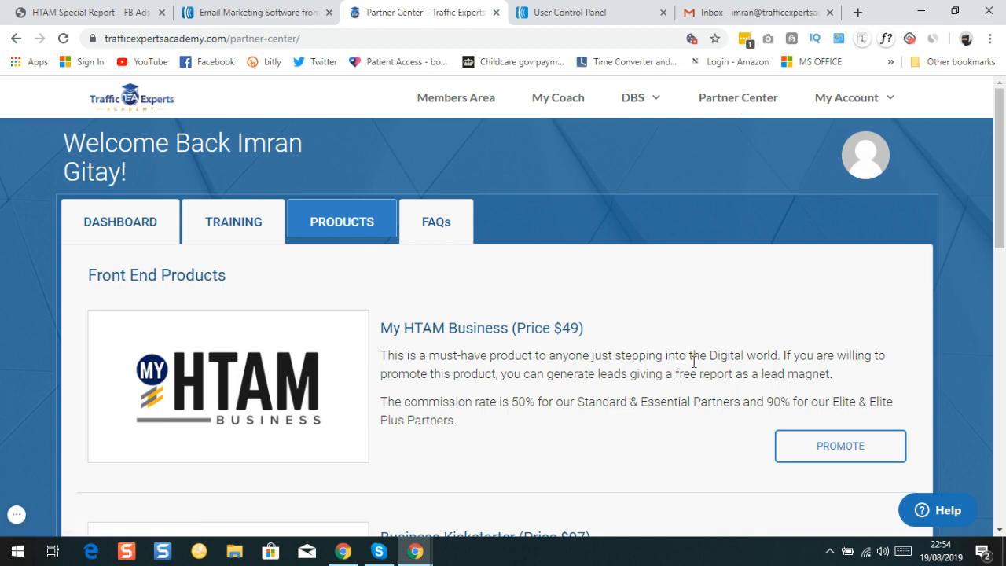
mouse_move(650, 103)
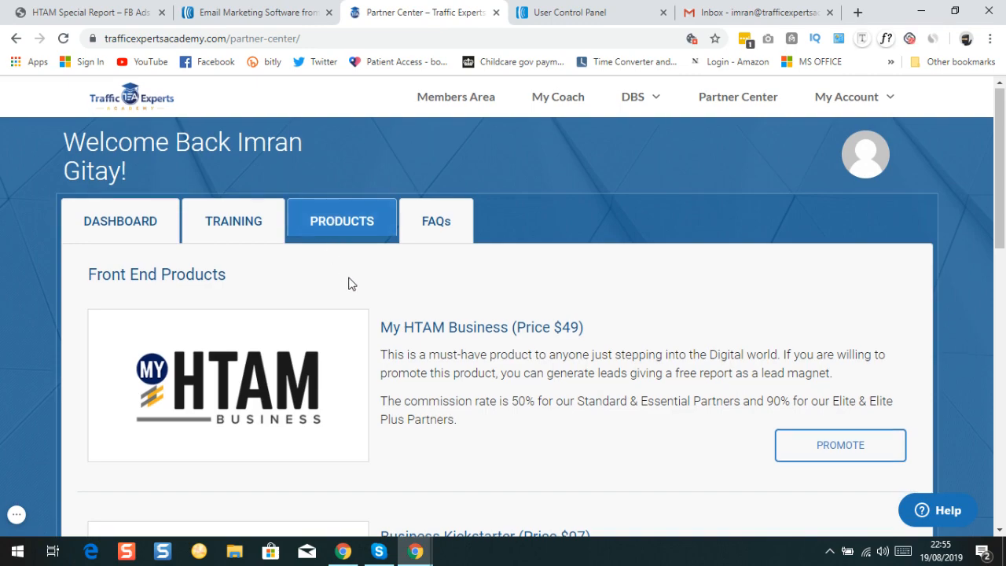
scroll(435, 285, "down", 5)
scroll(482, 234, "down", 7)
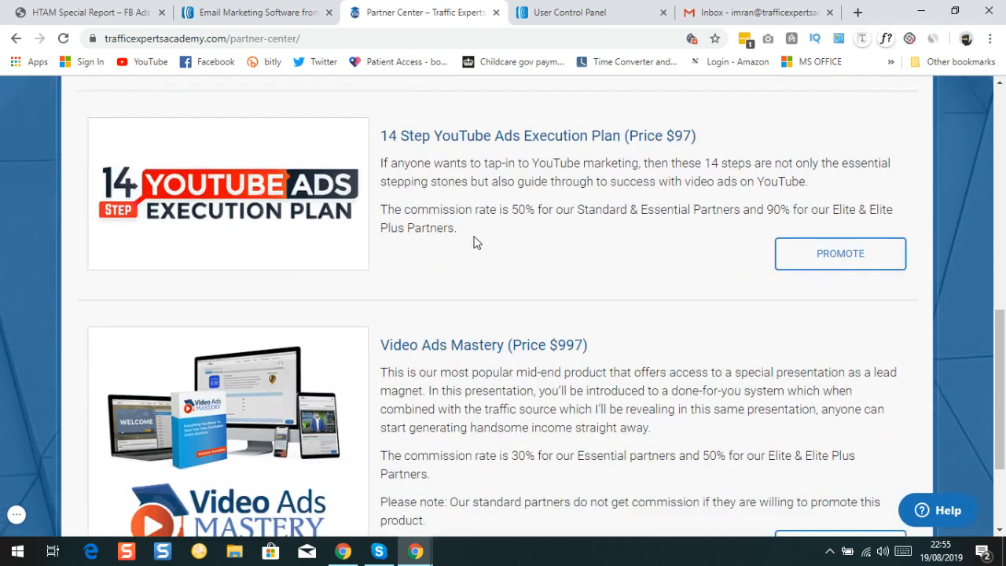
scroll(471, 253, "up", 12)
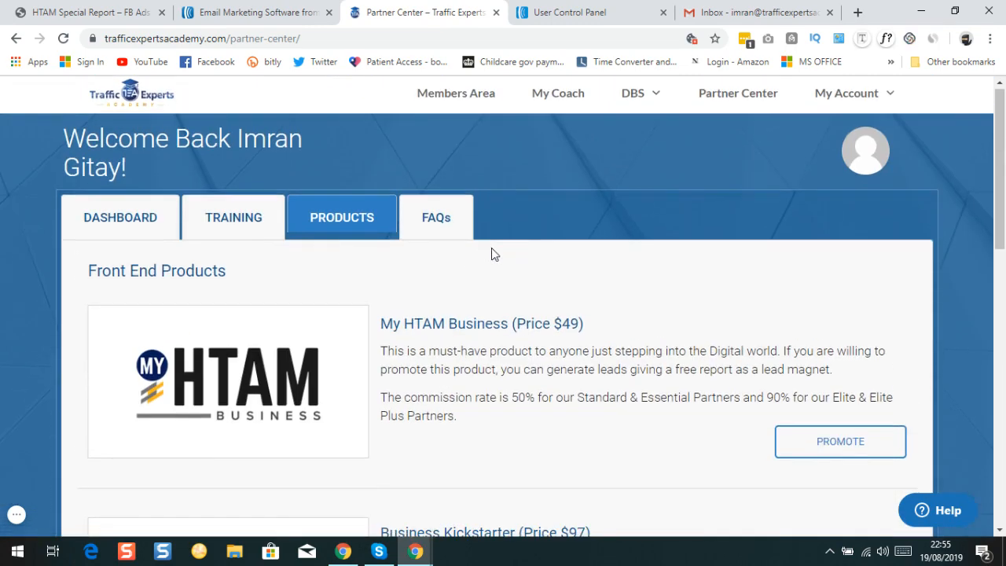
Examine each front end product's description, price and commission rate, from My HTAM Business to Video Ads Mastery.
scroll(362, 246, "down", 3)
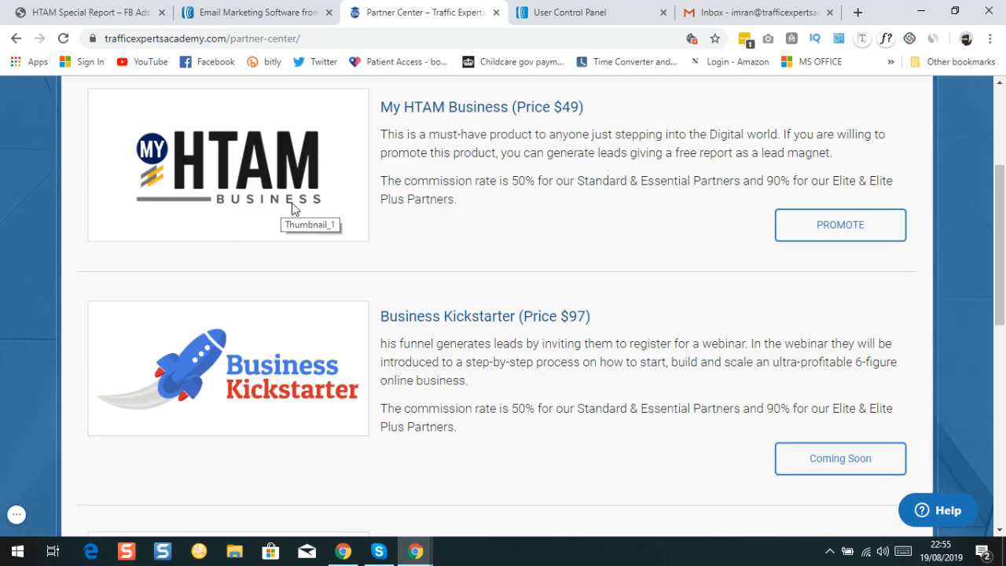
scroll(330, 204, "down", 1)
scroll(333, 209, "down", 2)
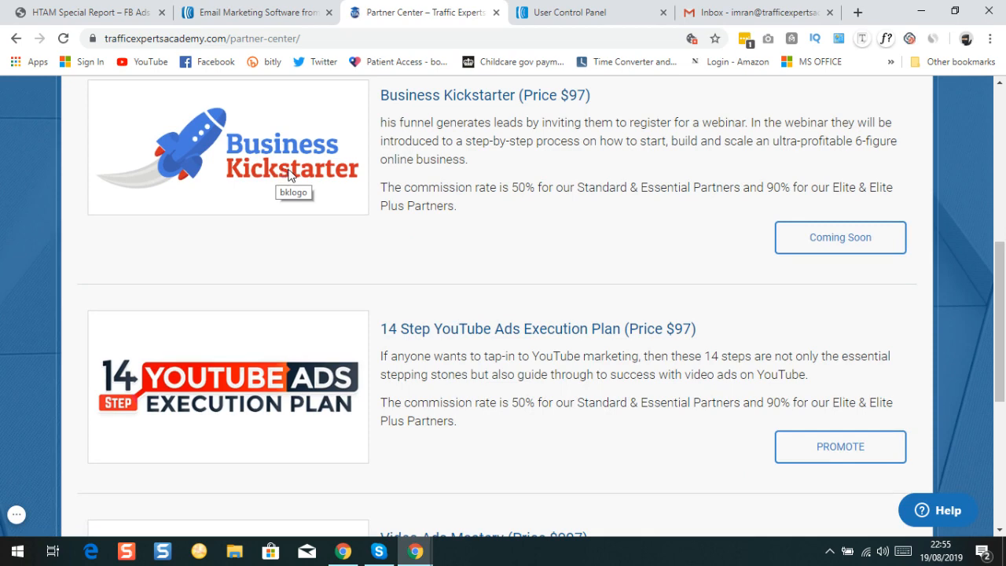
scroll(303, 183, "down", 3)
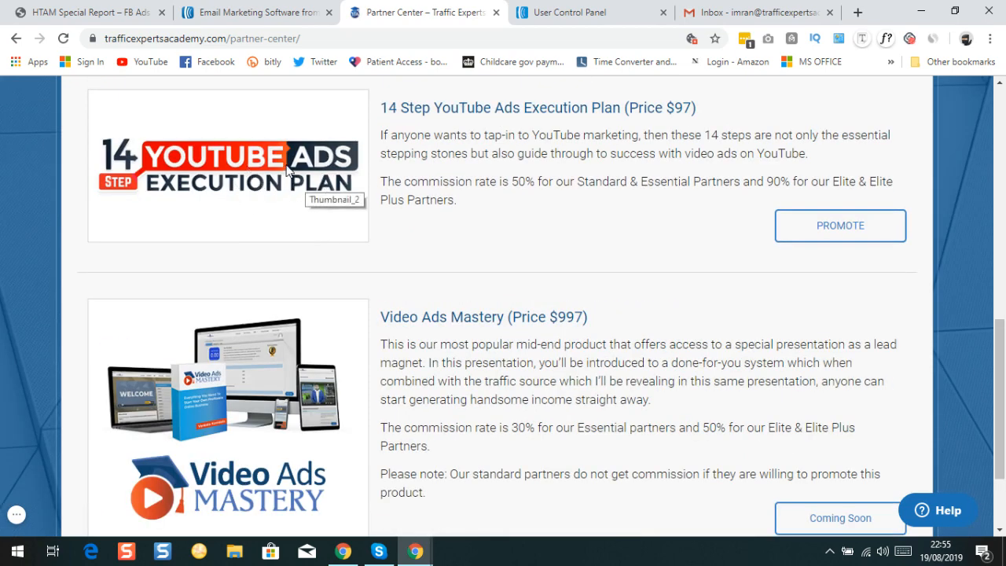
scroll(292, 172, "down", 1)
scroll(413, 169, "up", 2)
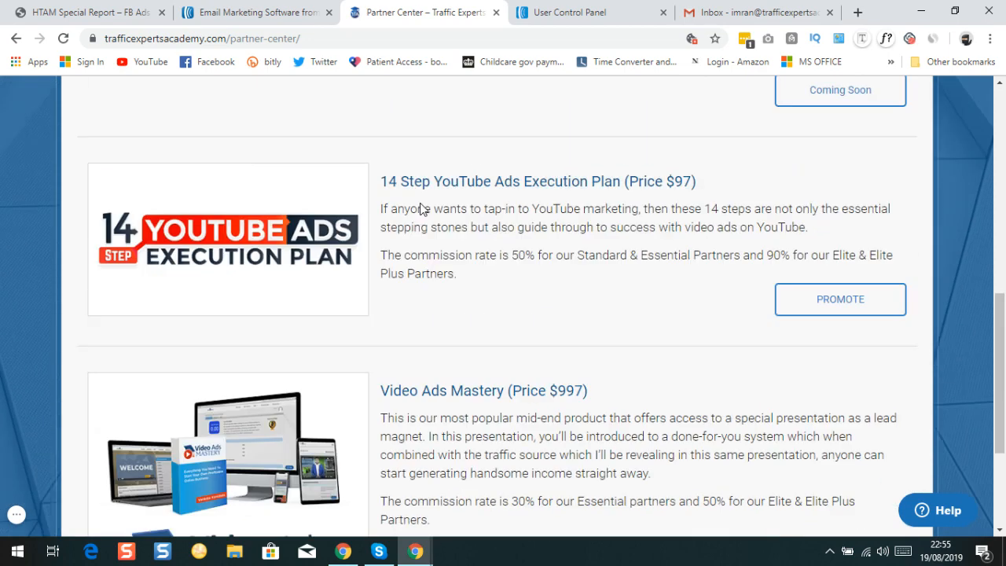
scroll(440, 225, "down", 3)
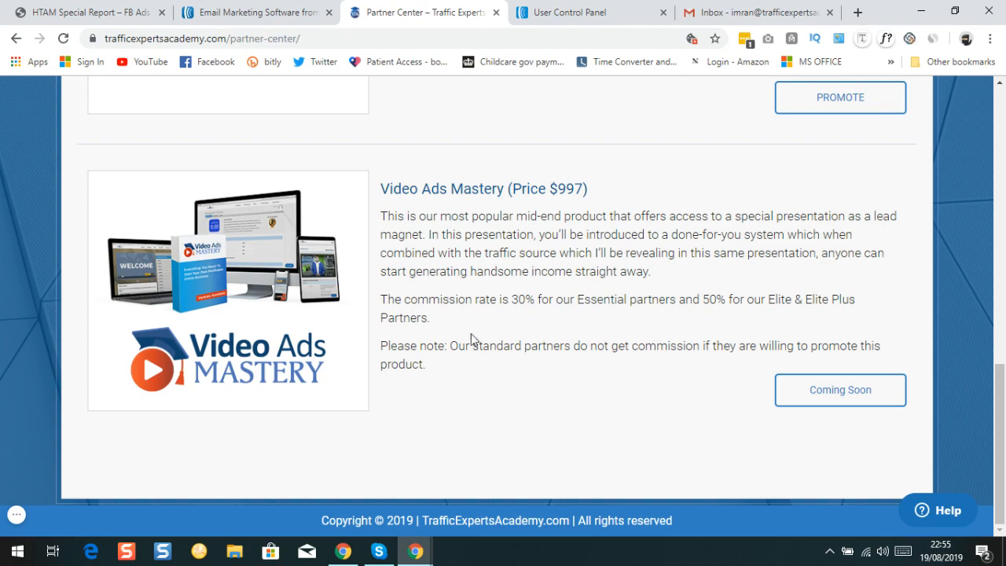
scroll(456, 344, "up", 8)
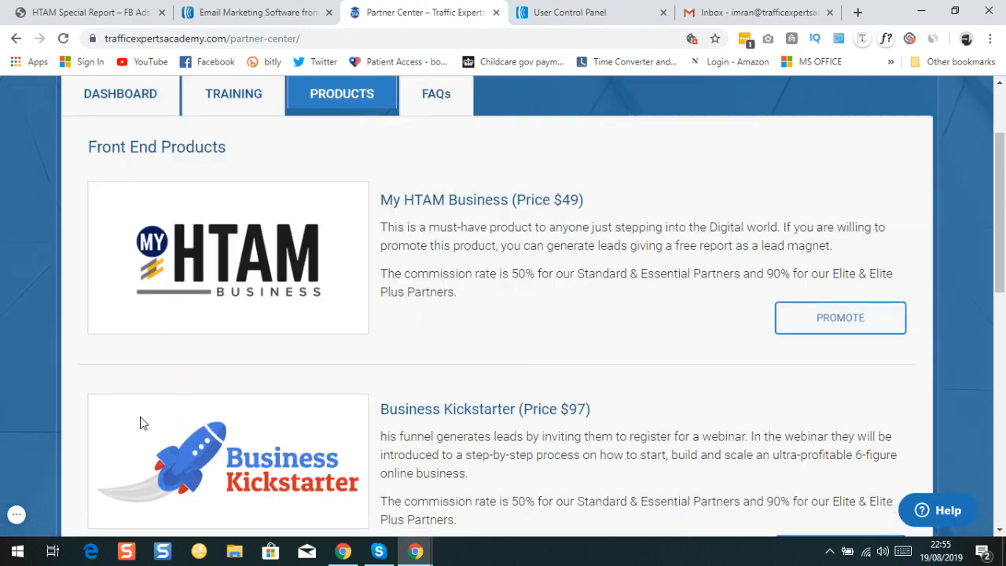
scroll(331, 425, "down", 7)
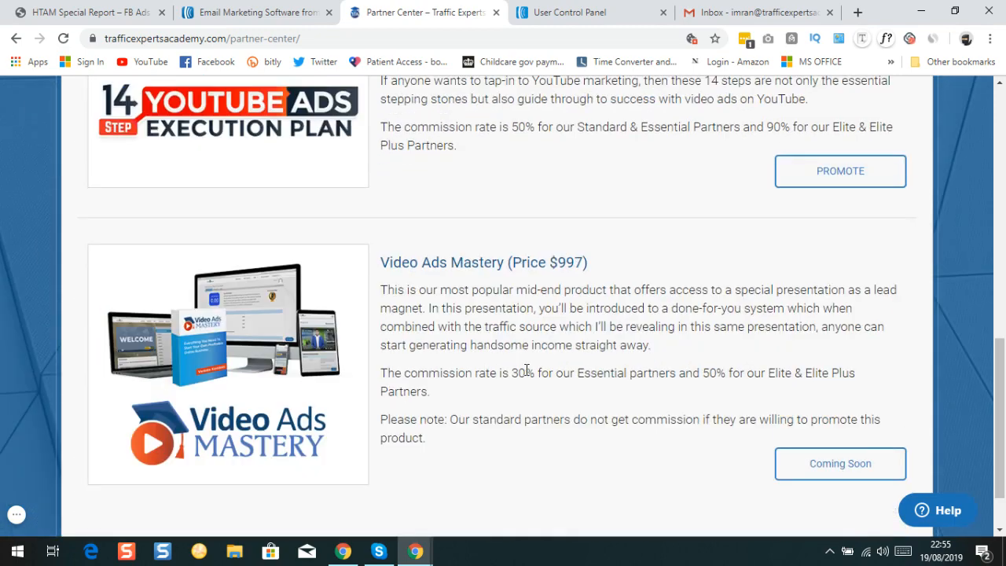
scroll(580, 349, "up", 8)
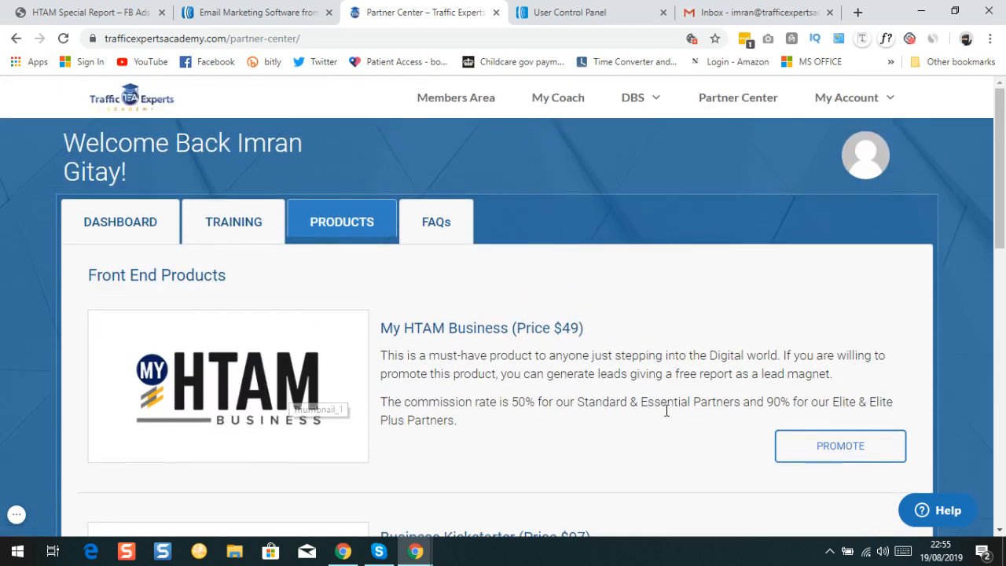
Open the promotion materials for My HTAM Business and examine the affiliate links for its landing, report and sales pages.
left_click(812, 454)
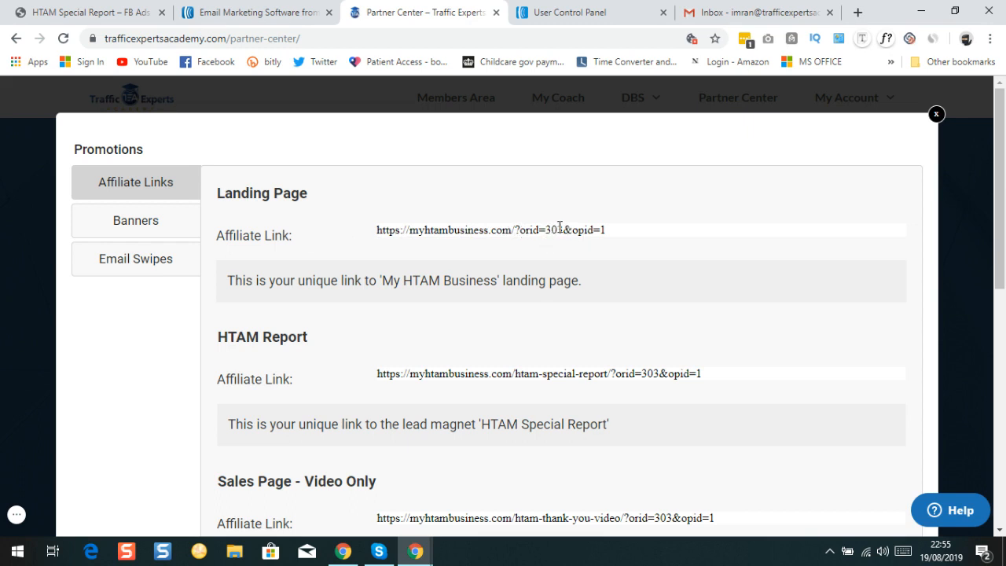
scroll(559, 228, "down", 2)
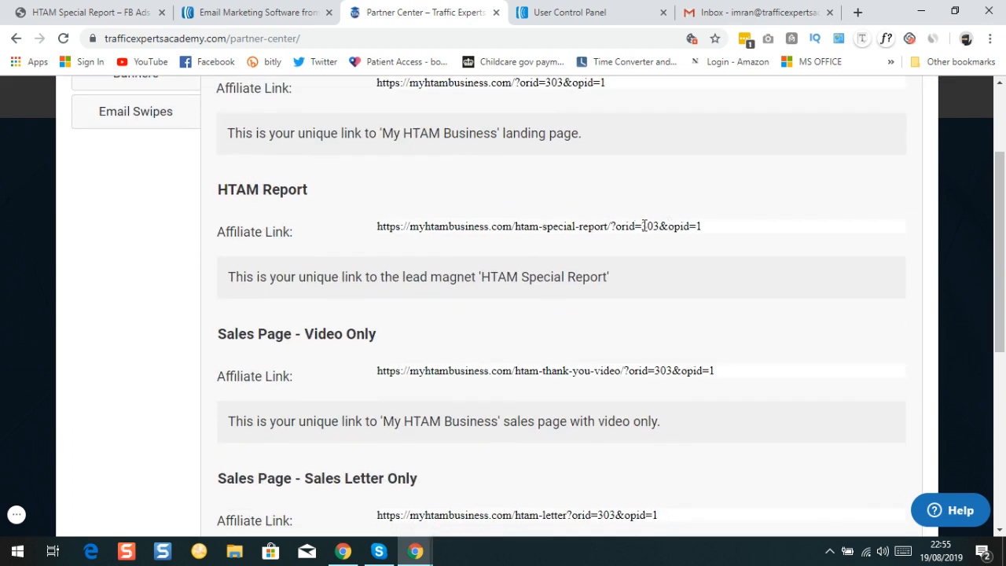
scroll(472, 268, "up", 1)
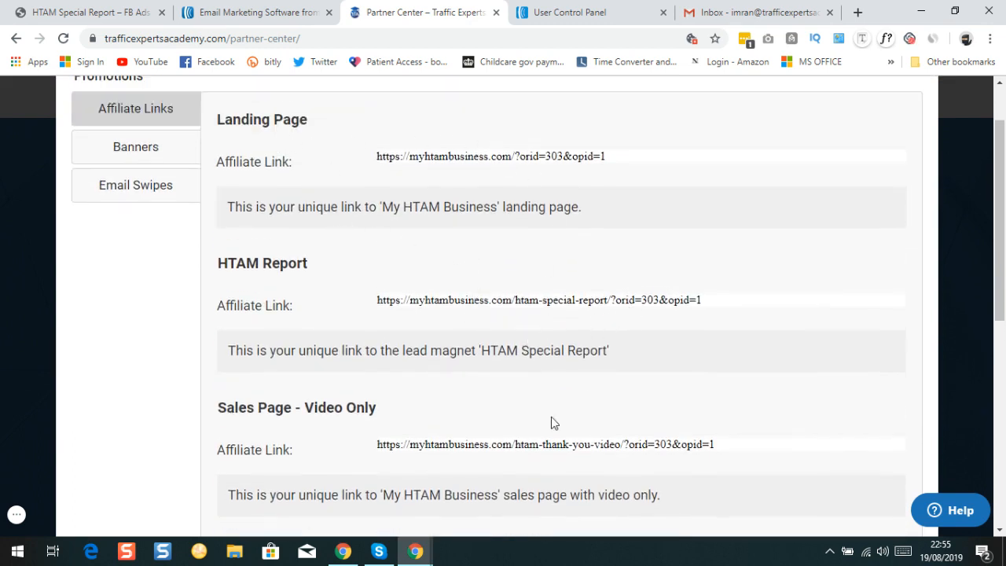
scroll(575, 440, "down", 2)
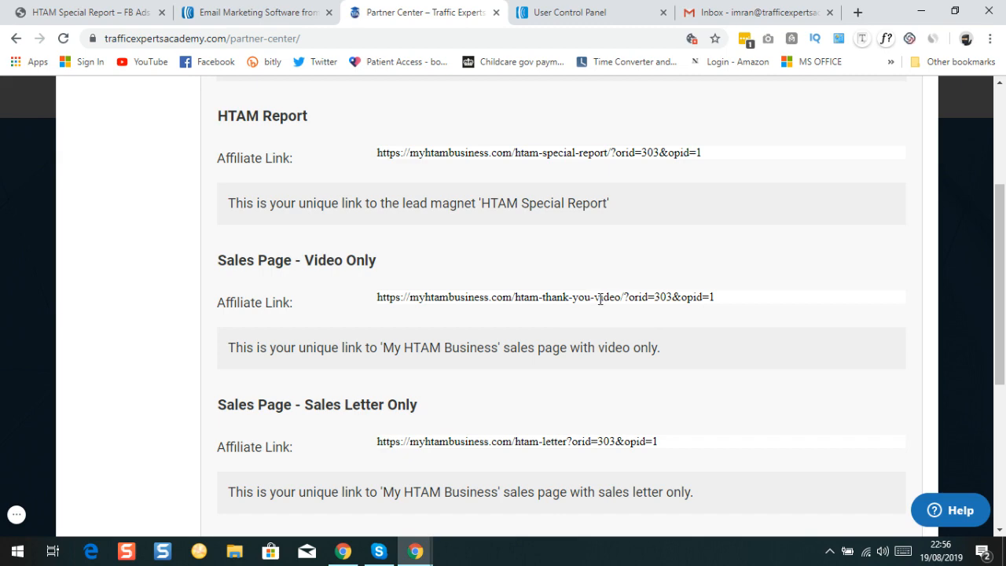
scroll(598, 297, "up", 3)
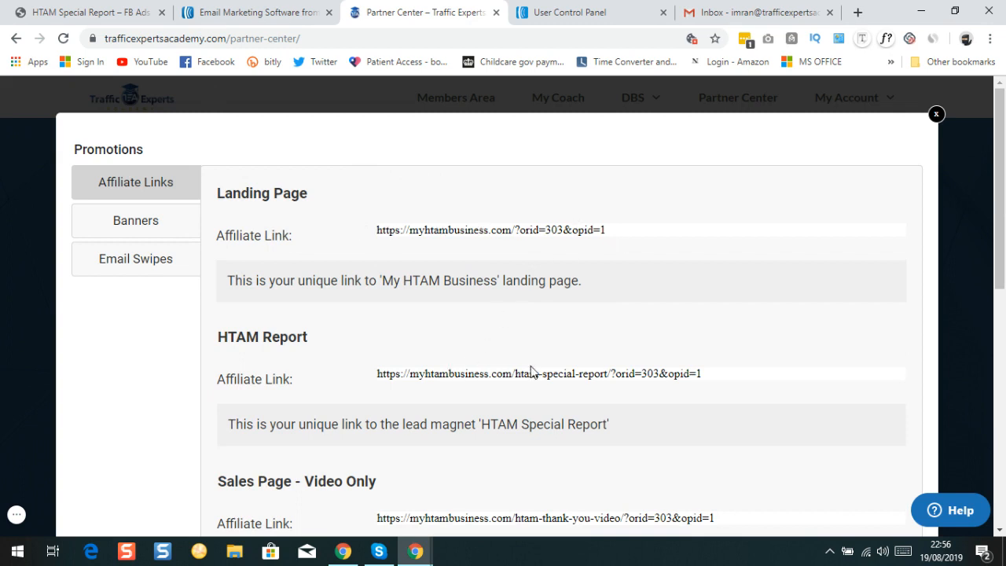
scroll(649, 370, "down", 1)
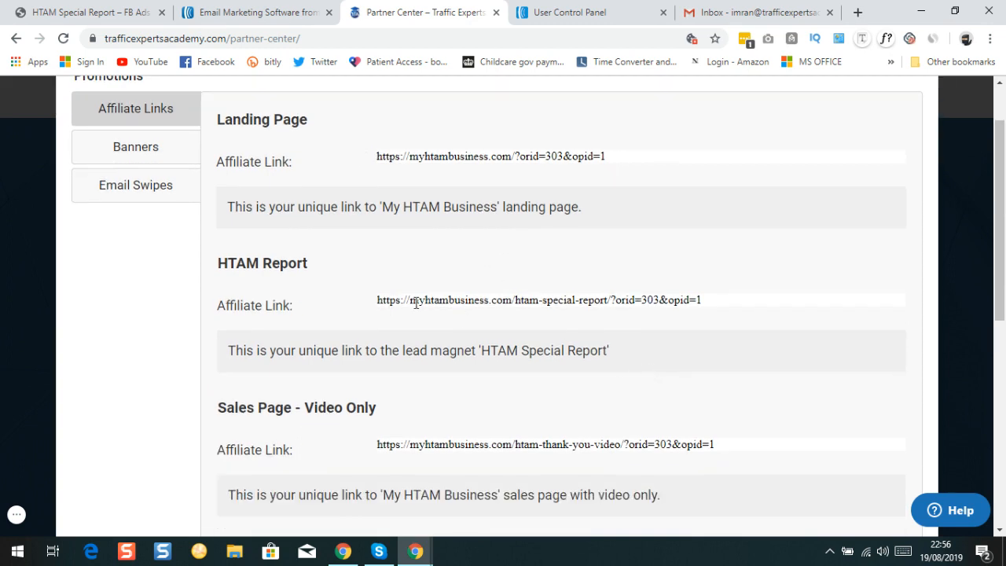
scroll(470, 303, "up", 1)
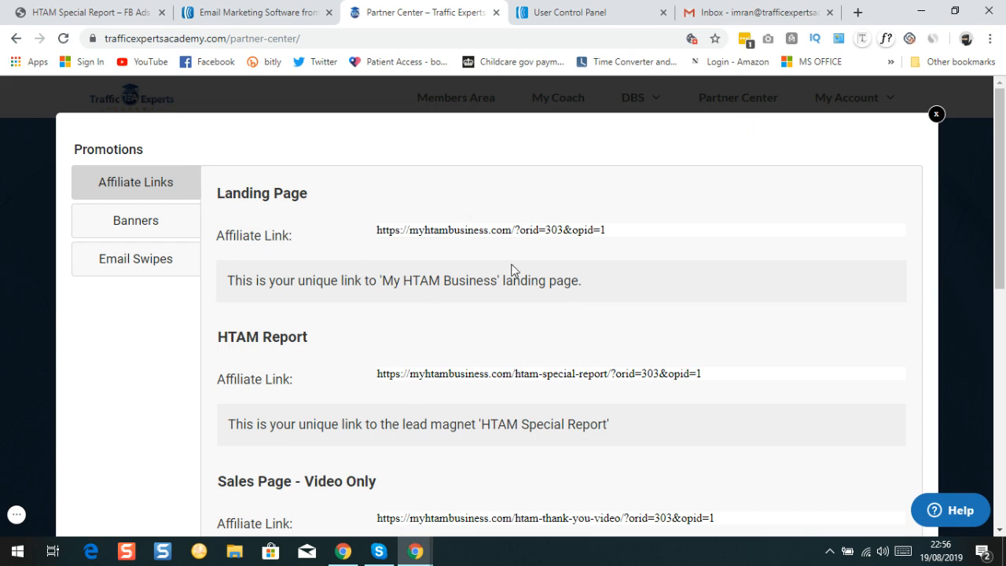
Switch to the HTAM Special Report page, open the site's WordPress dashboard and locate the Pretty Link Quick Add box.
left_click(88, 16)
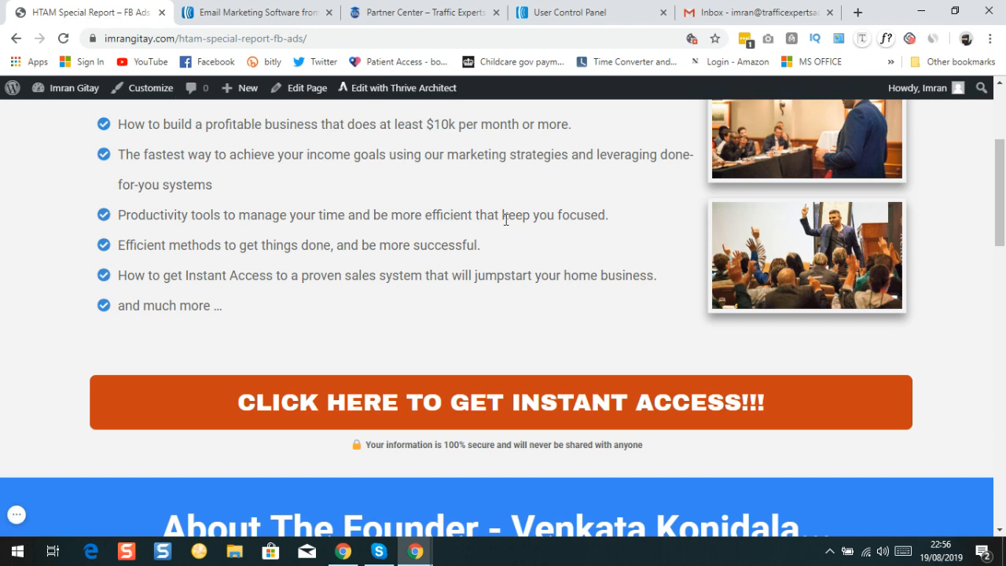
scroll(506, 221, "up", 3)
mouse_move(56, 95)
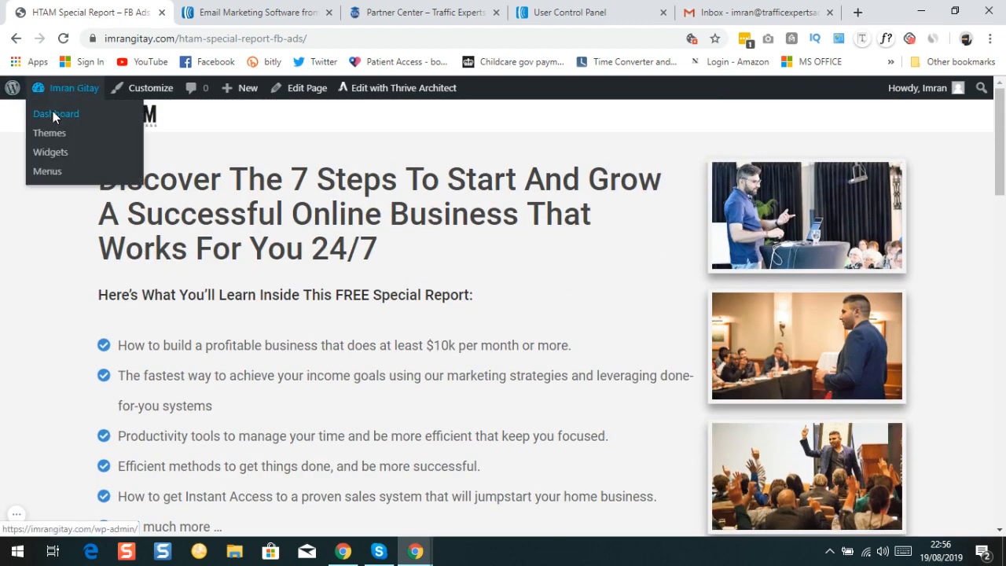
left_click(54, 116)
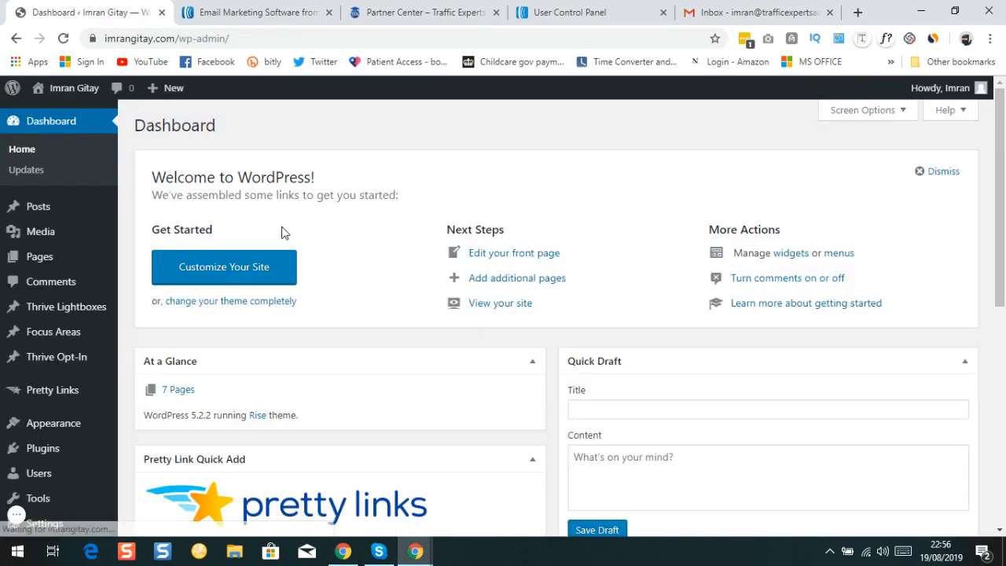
scroll(280, 231, "down", 1)
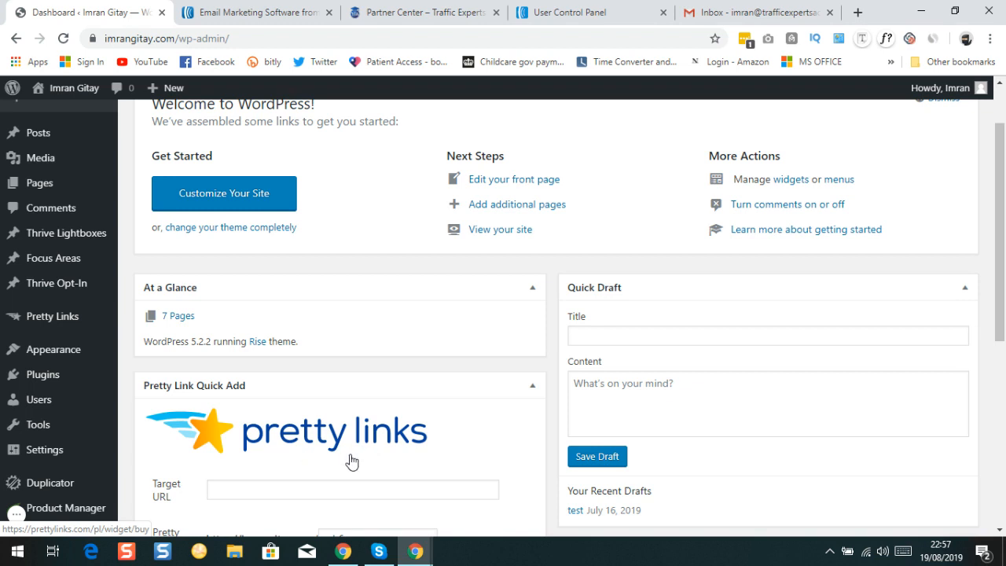
scroll(327, 369, "down", 1)
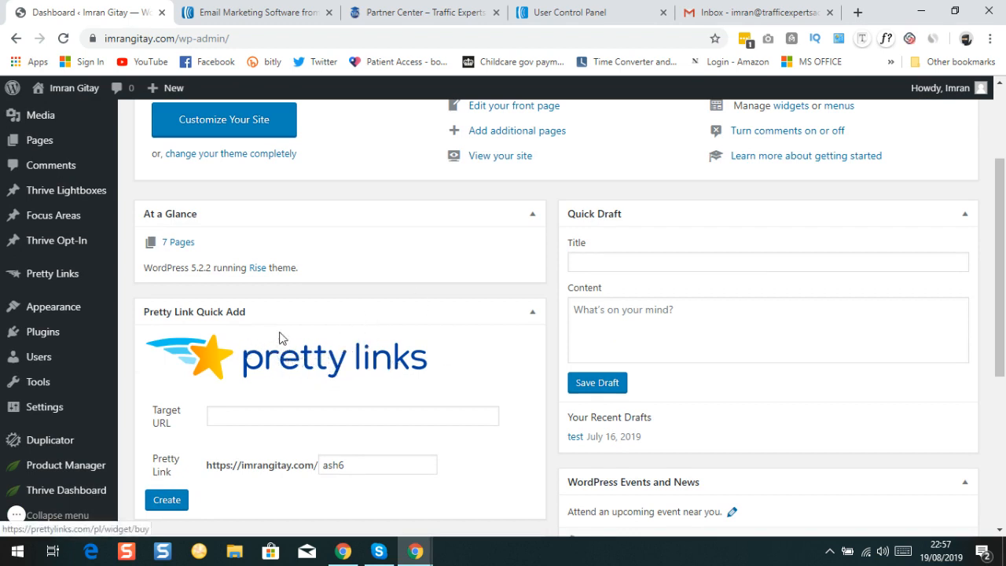
scroll(282, 334, "down", 1)
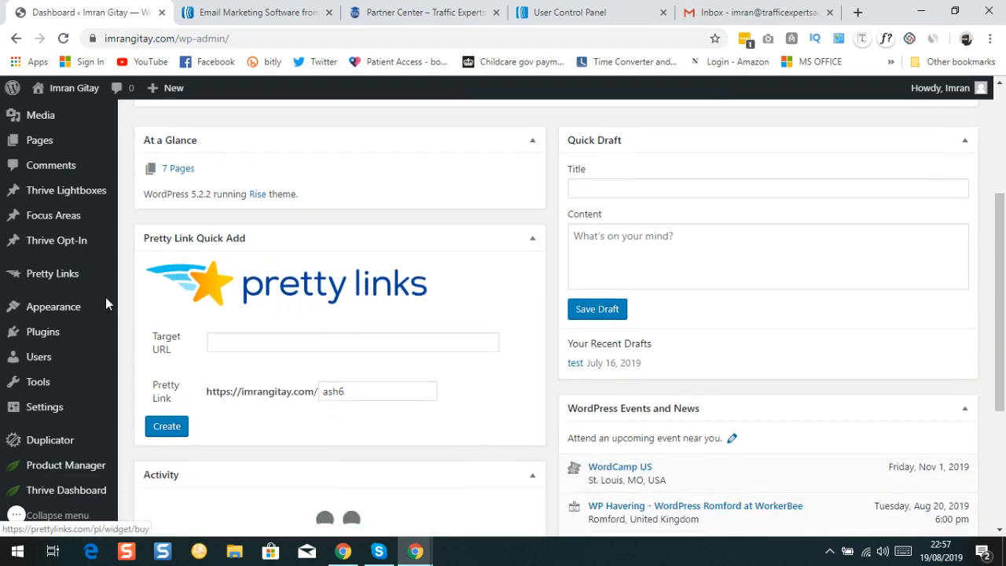
Search the WordPress plugins available to add for "pretty links".
mouse_move(39, 334)
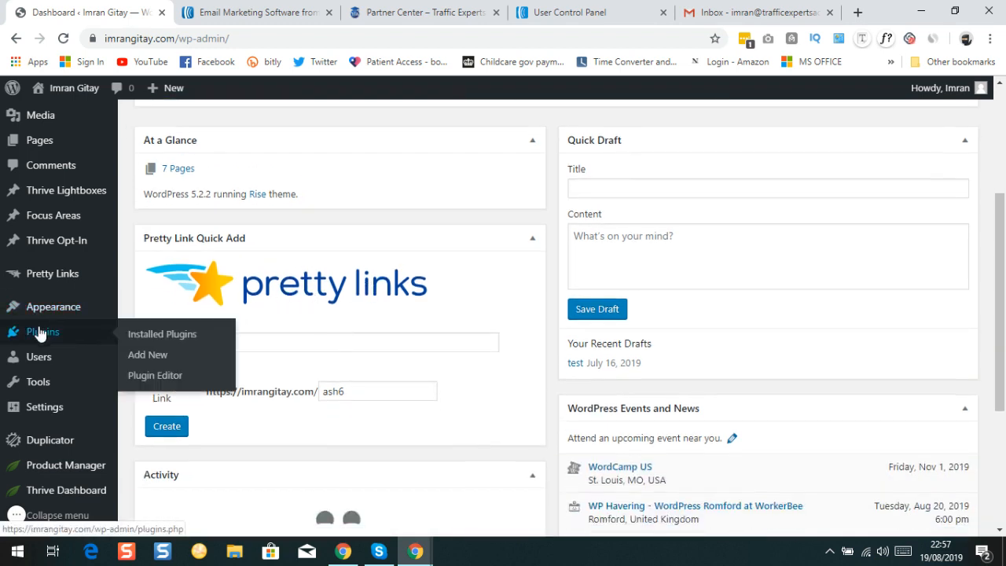
left_click(150, 355)
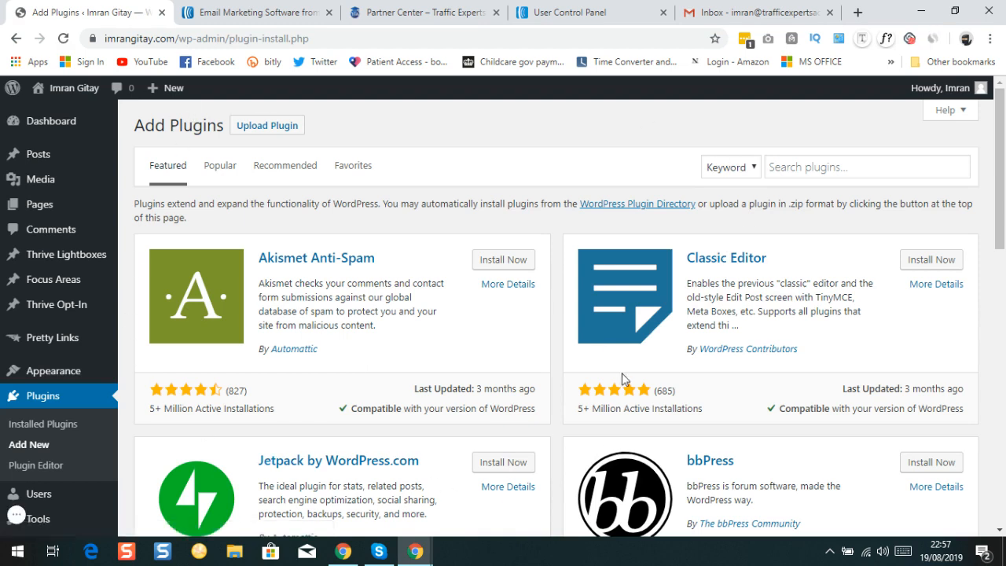
left_click(796, 169)
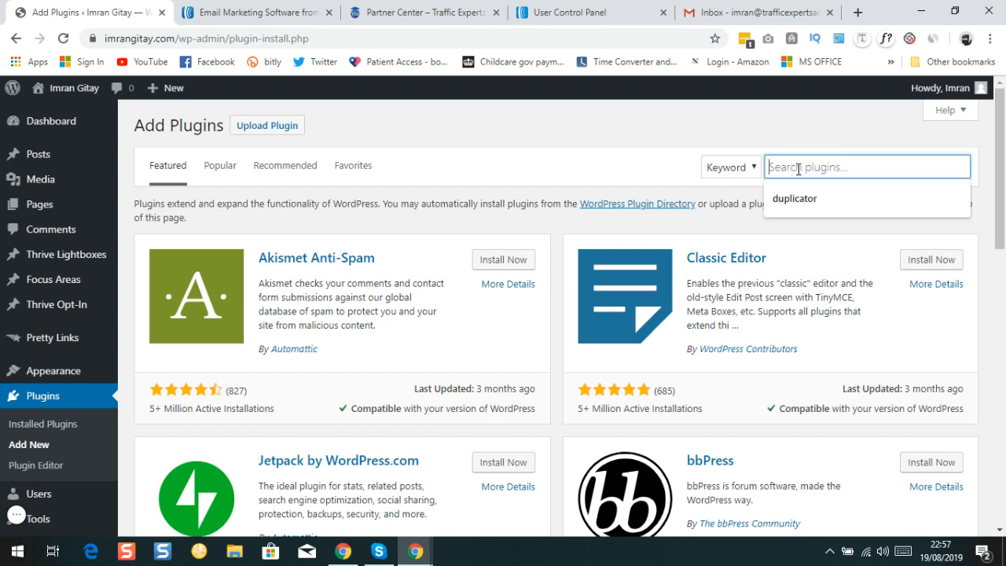
type("pre")
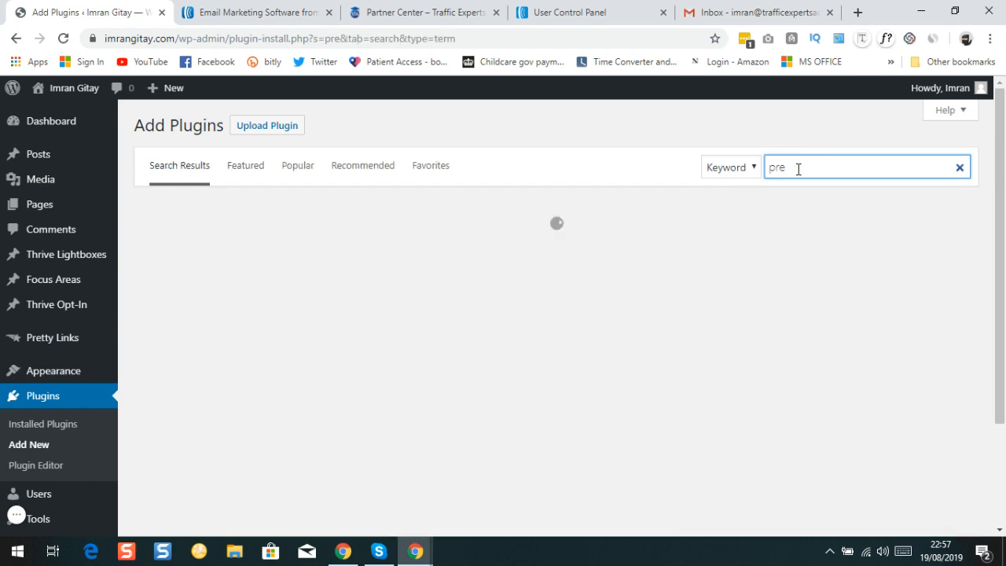
type("y links")
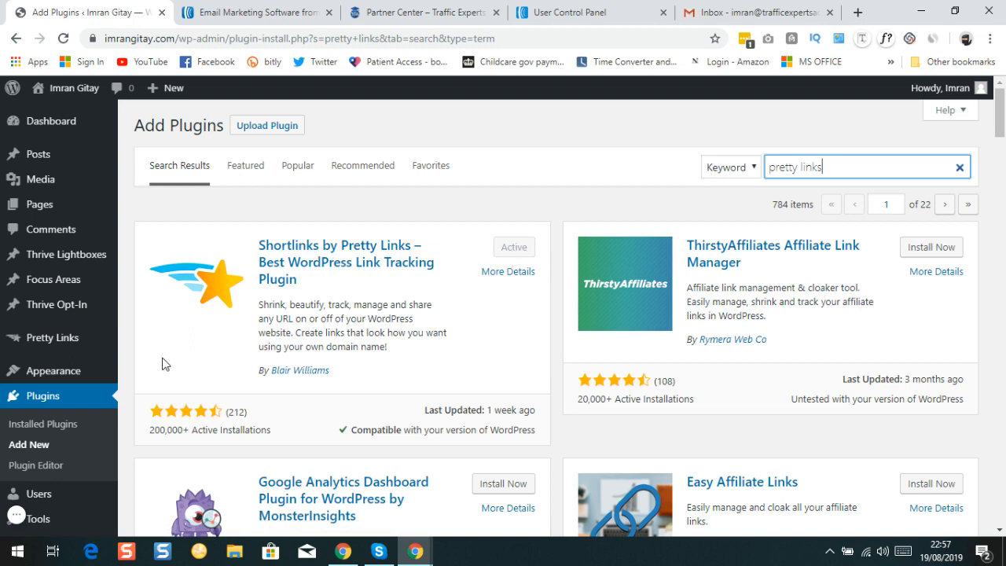
Open the list of existing pretty links and examine its entries, from HTAM Business FB Ads Special Report to HTAM Thank You Video.
mouse_move(45, 343)
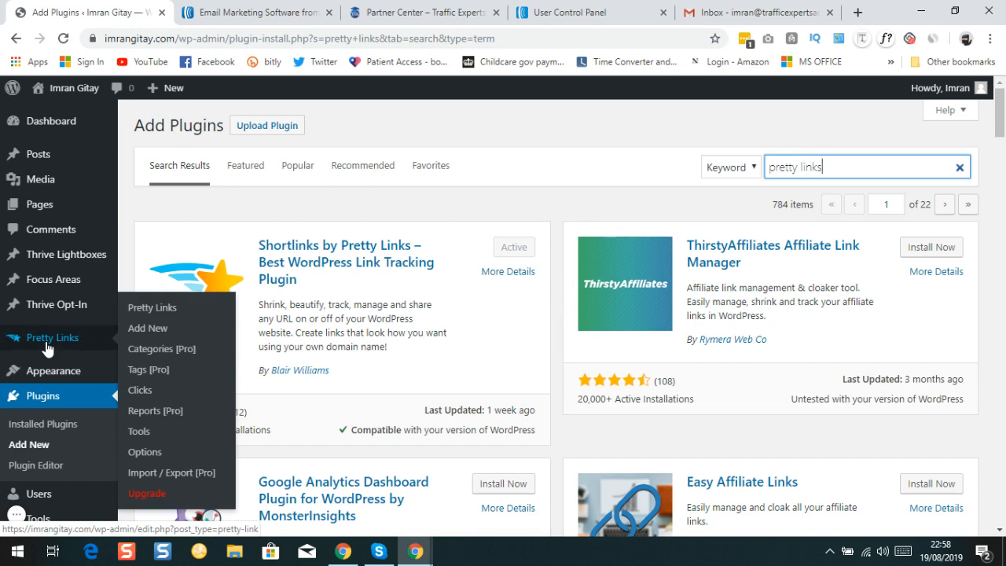
left_click(165, 315)
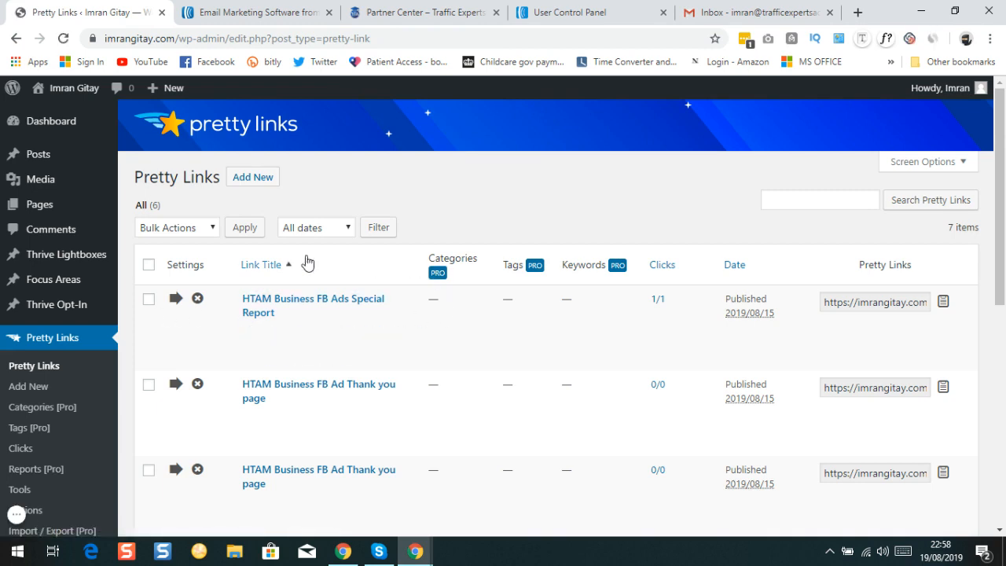
scroll(307, 264, "down", 2)
scroll(307, 266, "down", 2)
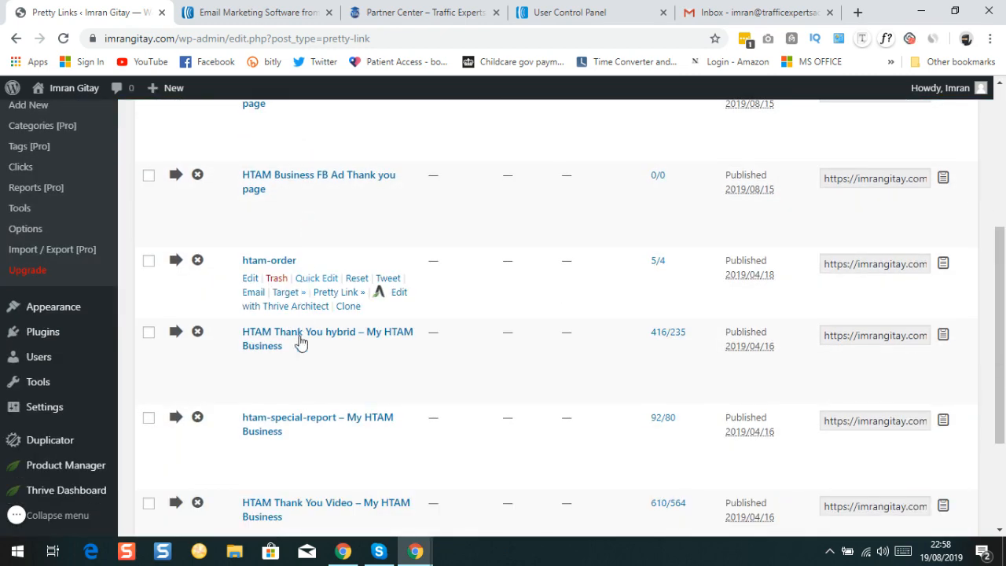
scroll(326, 212, "down", 3)
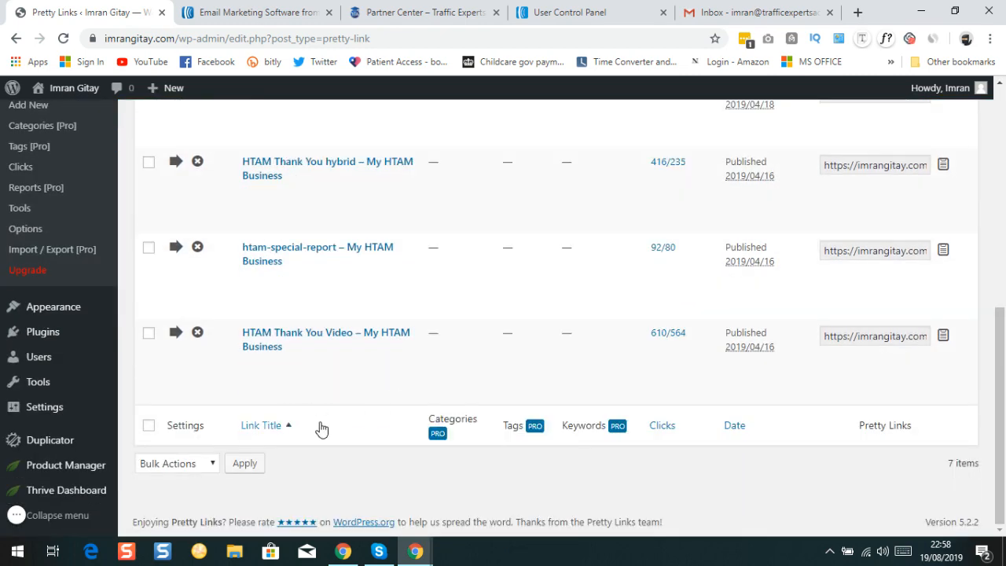
scroll(322, 384, "up", 1)
scroll(321, 381, "up", 3)
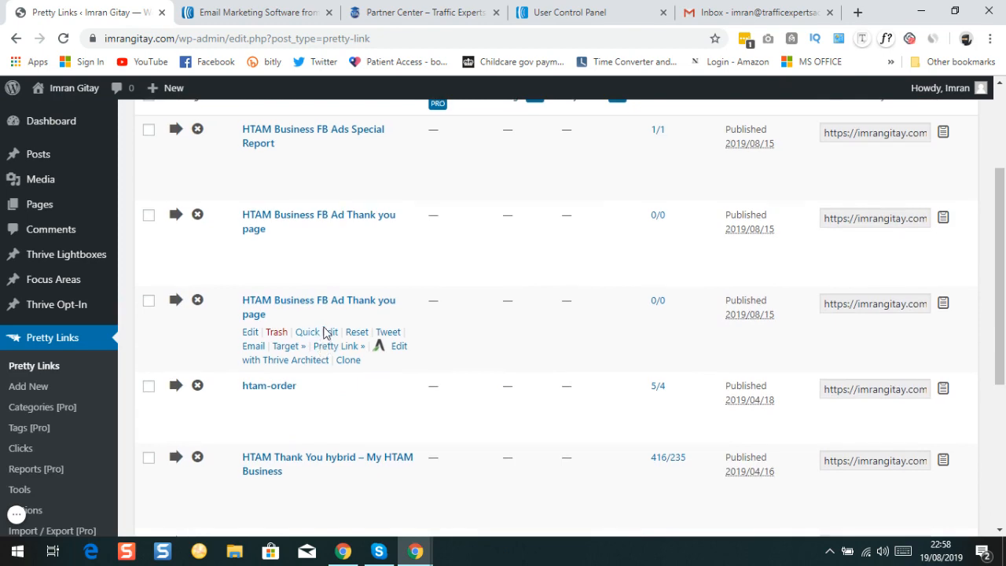
scroll(322, 346, "up", 1)
scroll(309, 330, "down", 1)
scroll(310, 314, "up", 2)
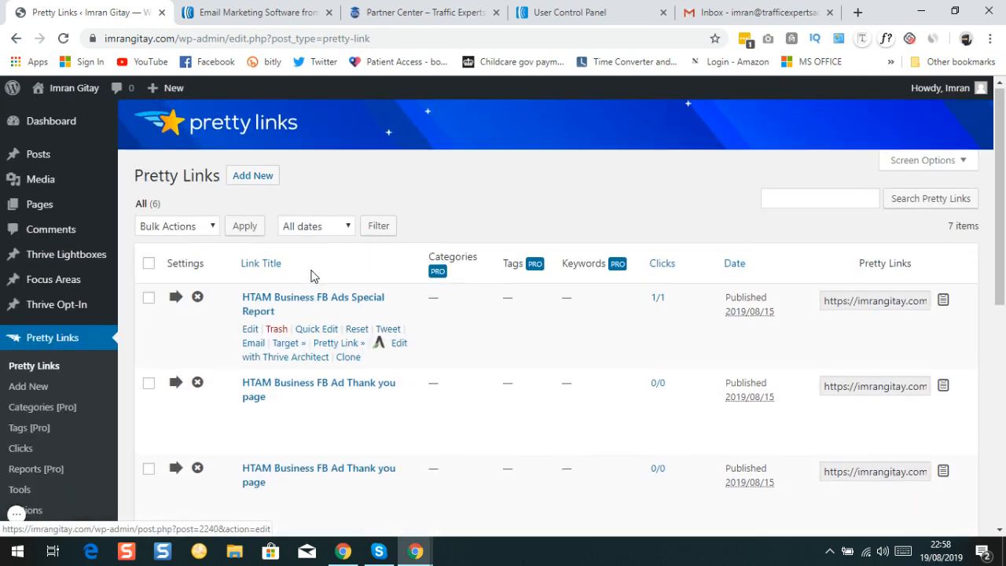
Move the HTAM Business FB Ads Special Report and HTAM Business FB Ad Thank you page links to the trash, and check the remaining links.
left_click(276, 332)
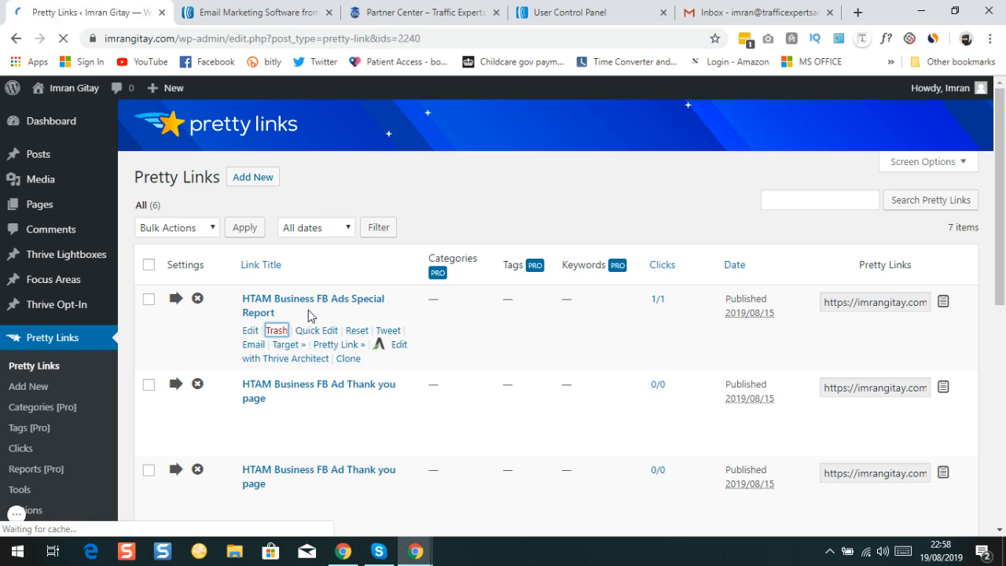
scroll(347, 326, "down", 1)
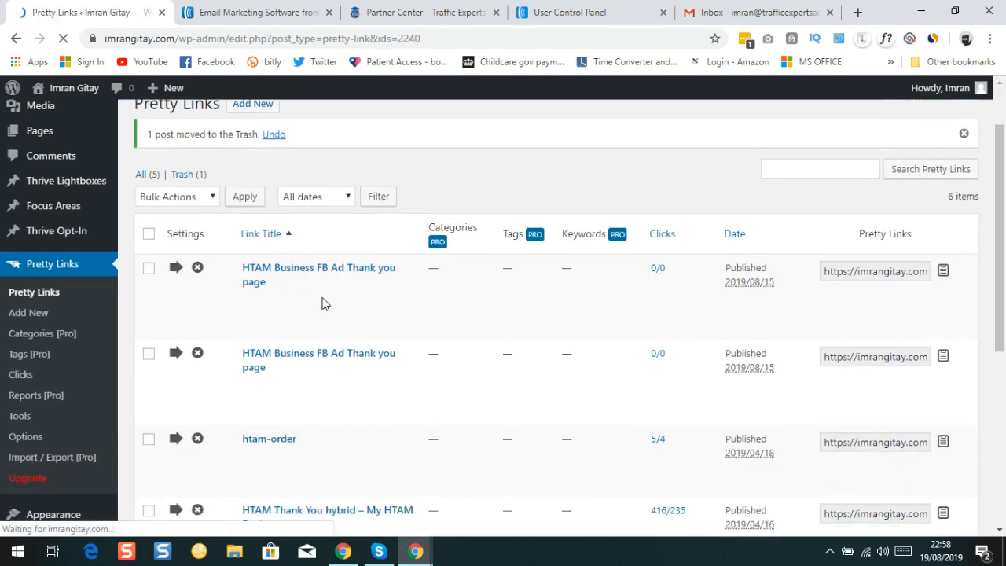
mouse_move(313, 337)
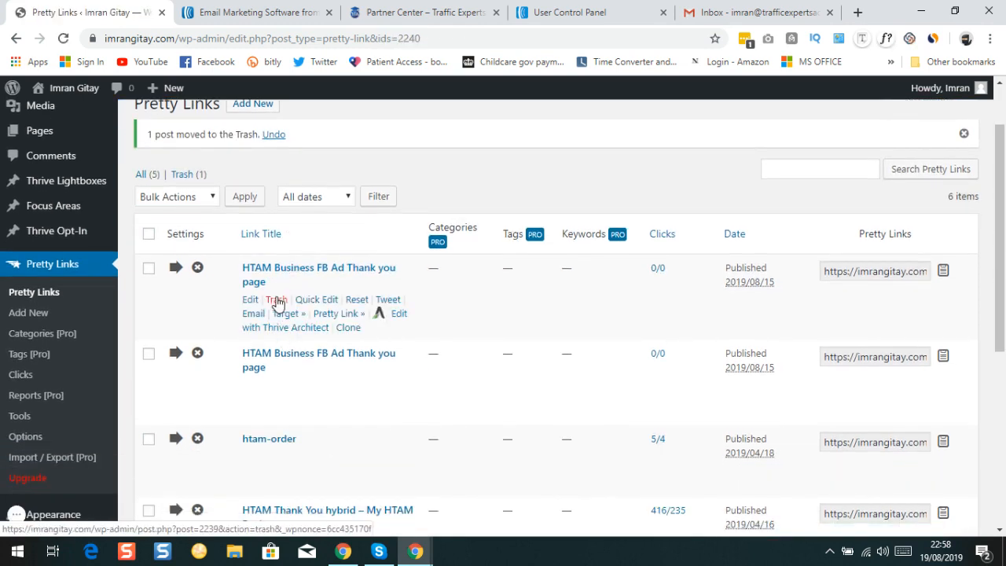
left_click(276, 300)
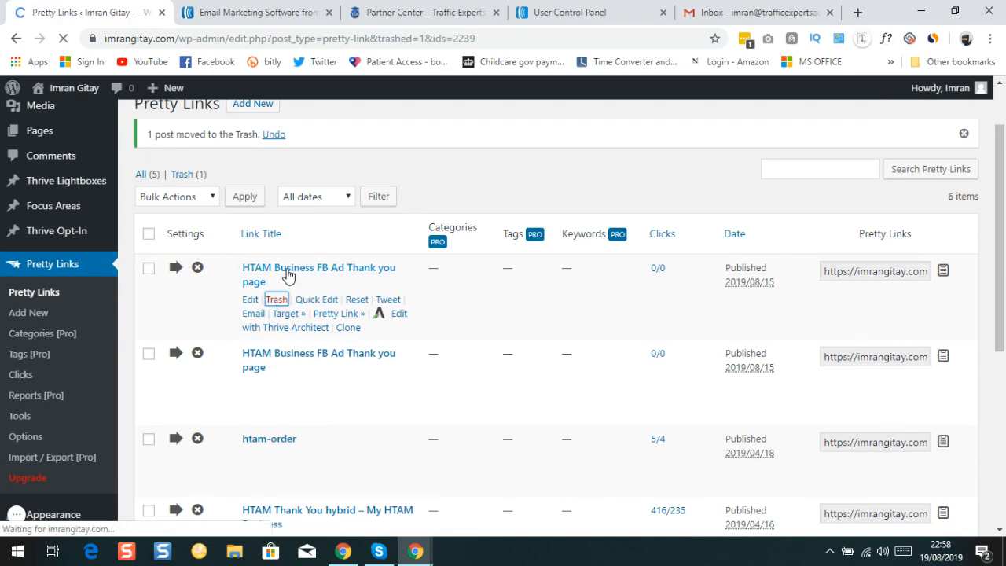
scroll(289, 275, "down", 2)
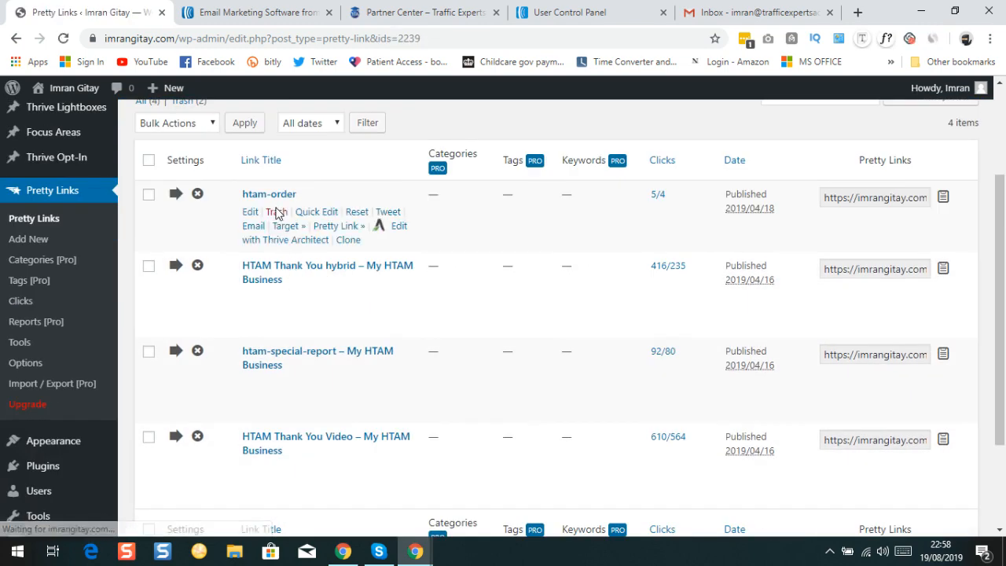
scroll(315, 327, "down", 1)
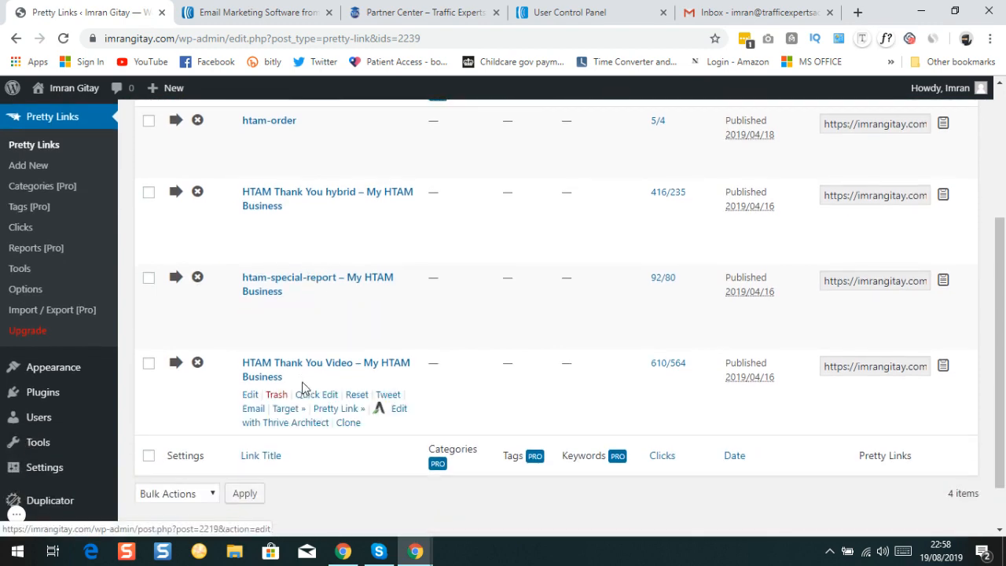
scroll(298, 325, "up", 3)
scroll(315, 338, "down", 2)
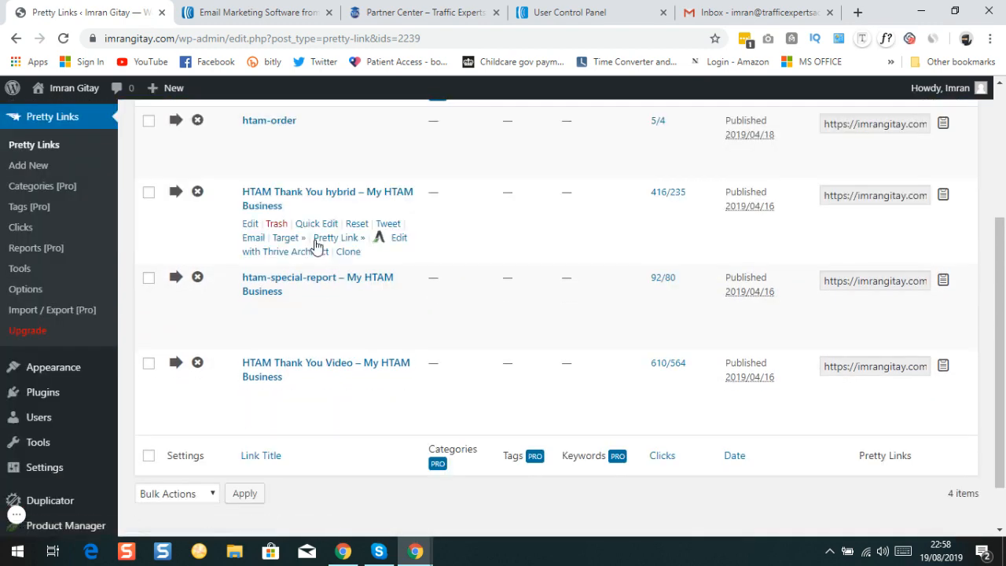
scroll(314, 311, "up", 3)
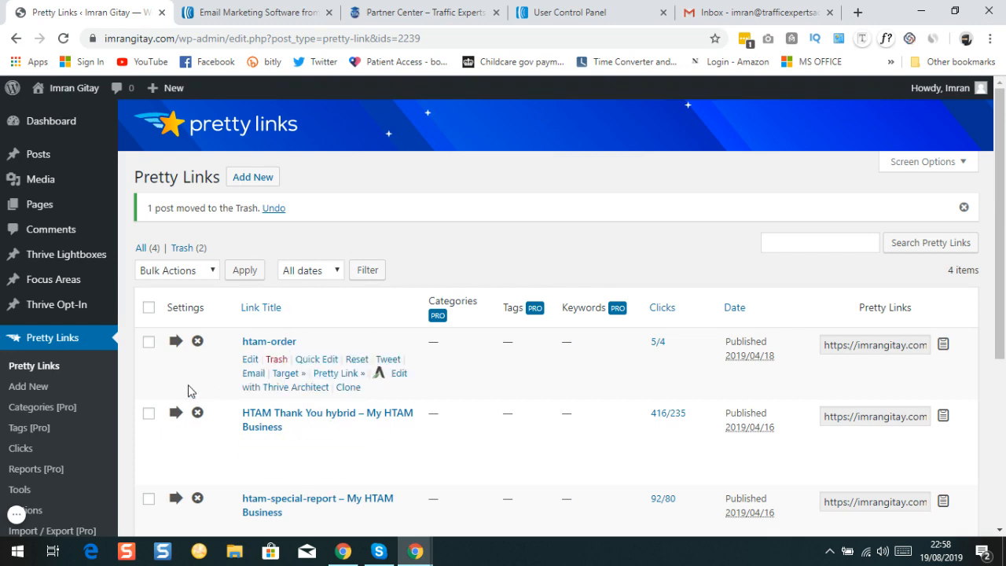
View the blank new link form, return to the pretty links list and examine the htam-order, thank you and htam-special-report links.
left_click(251, 181)
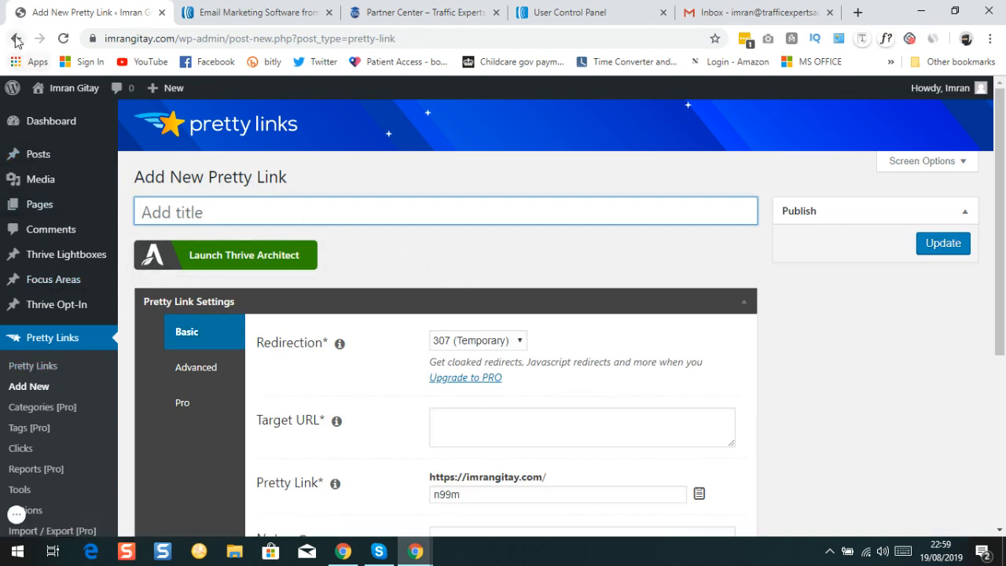
left_click(34, 372)
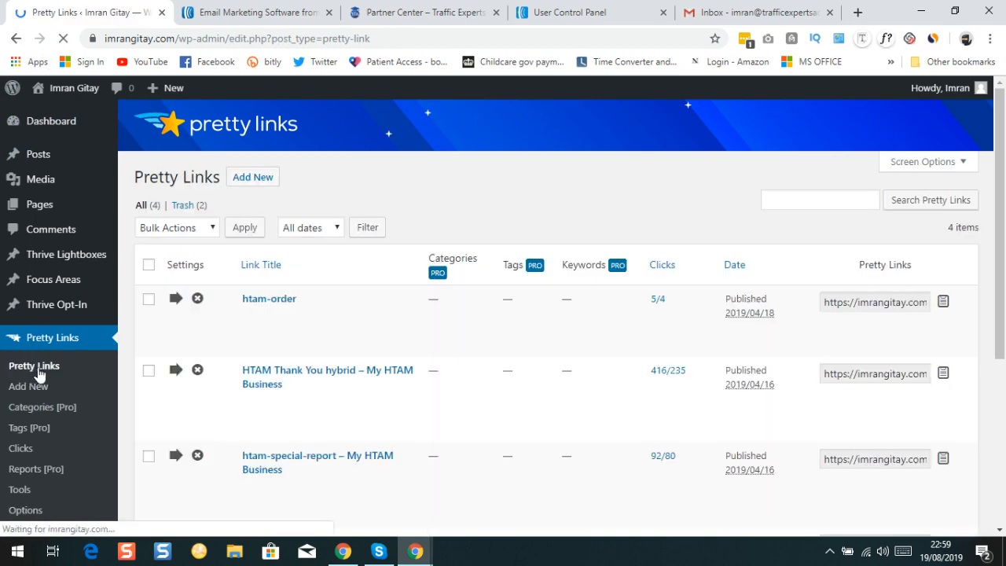
scroll(342, 338, "down", 2)
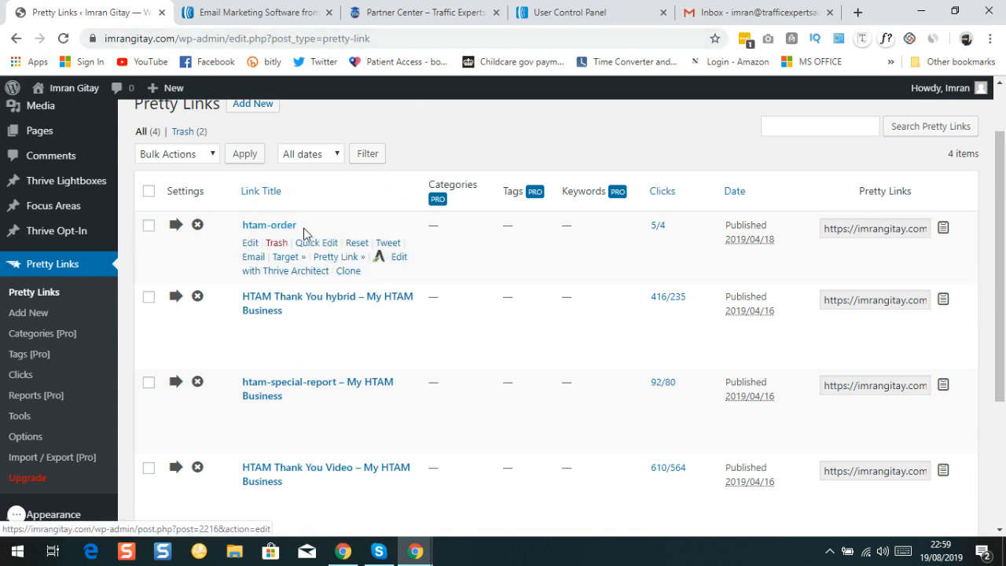
scroll(415, 341, "down", 4)
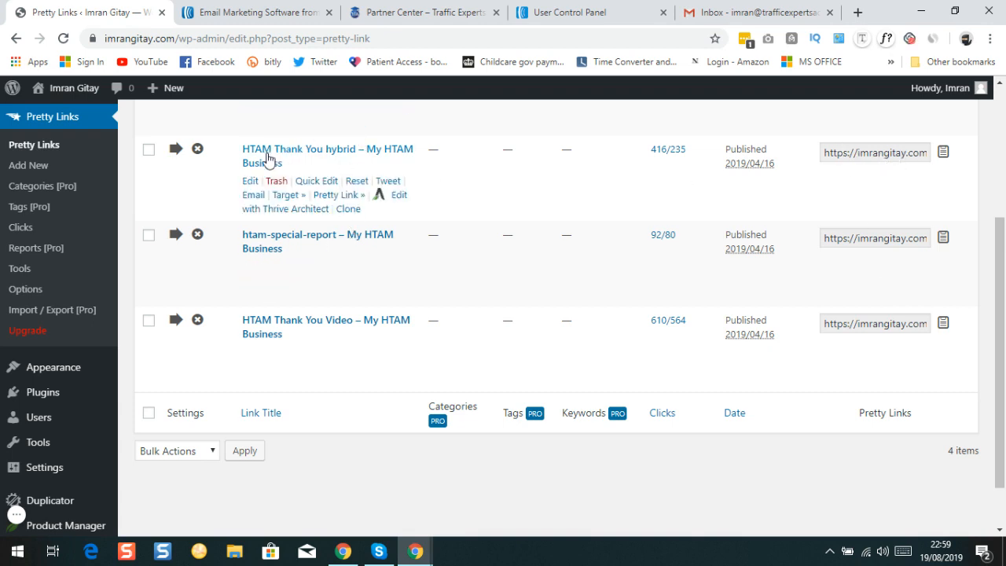
scroll(269, 196, "down", 1)
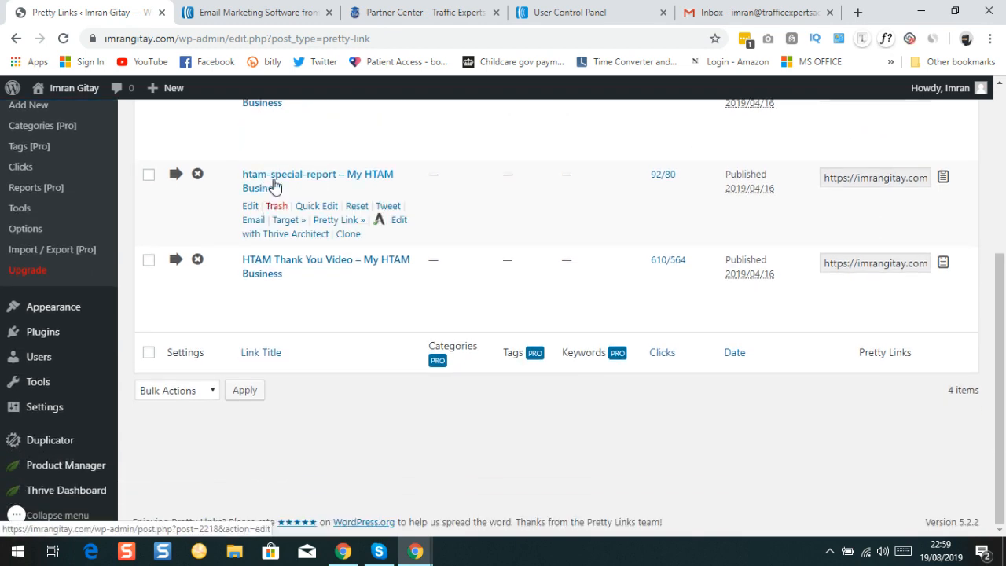
scroll(315, 254, "up", 3)
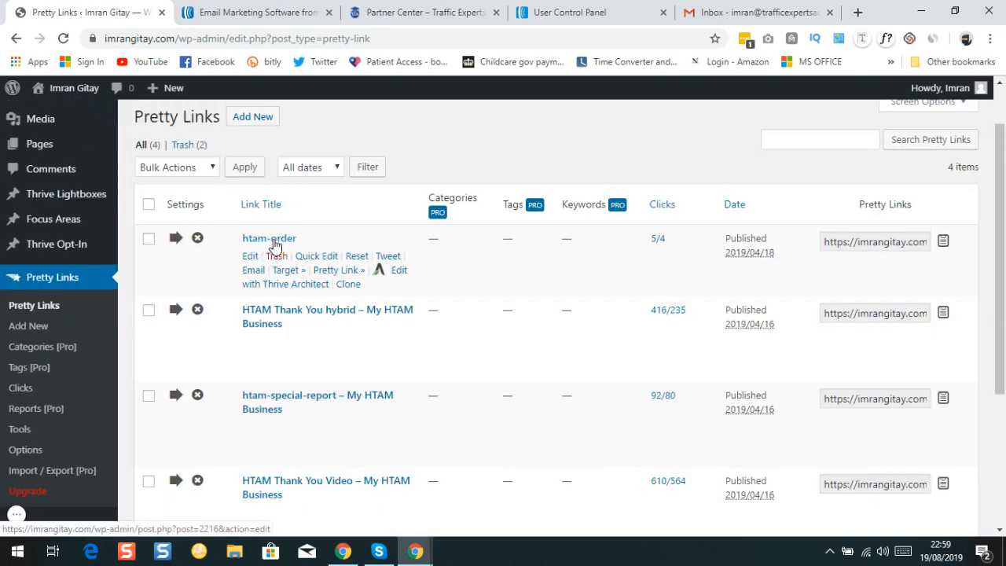
scroll(275, 246, "down", 3)
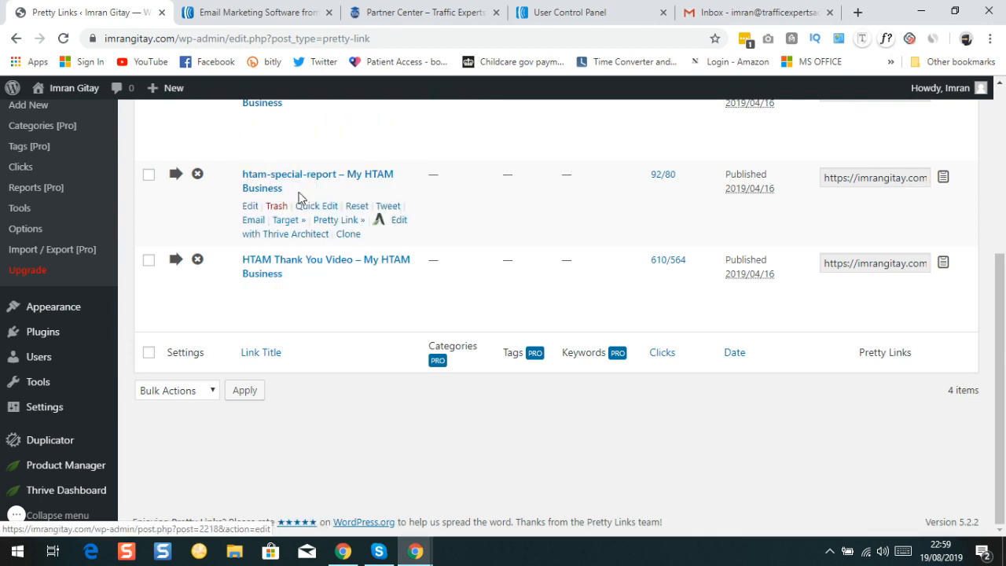
scroll(312, 203, "up", 2)
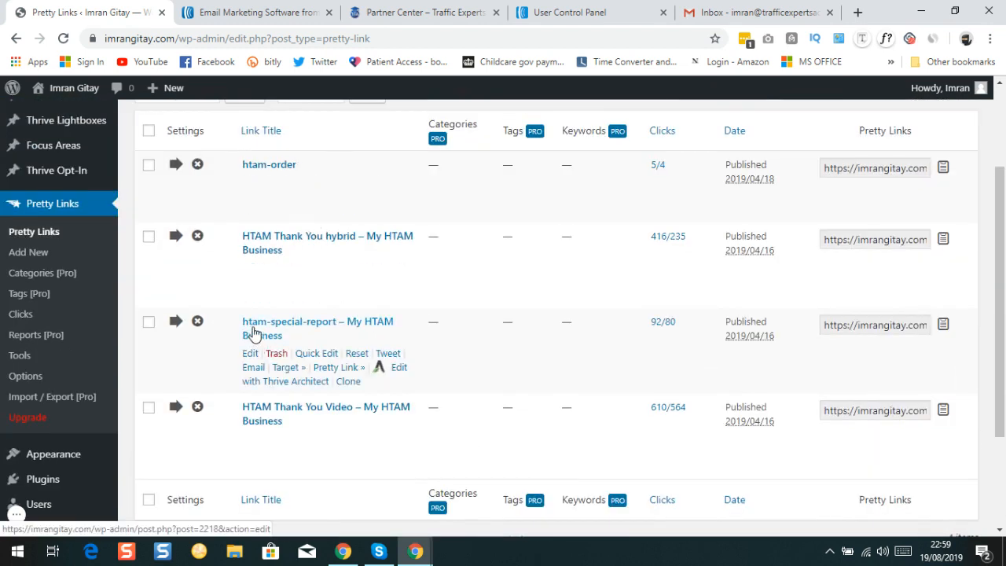
Start a new pretty link and look over its basic settings, from redirection to notes.
scroll(288, 234, "up", 2)
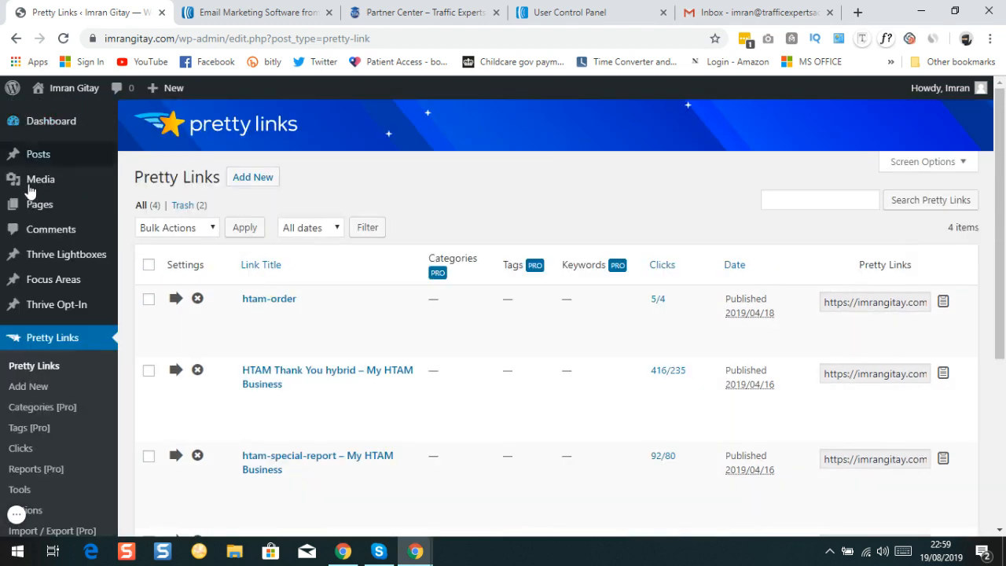
left_click(253, 178)
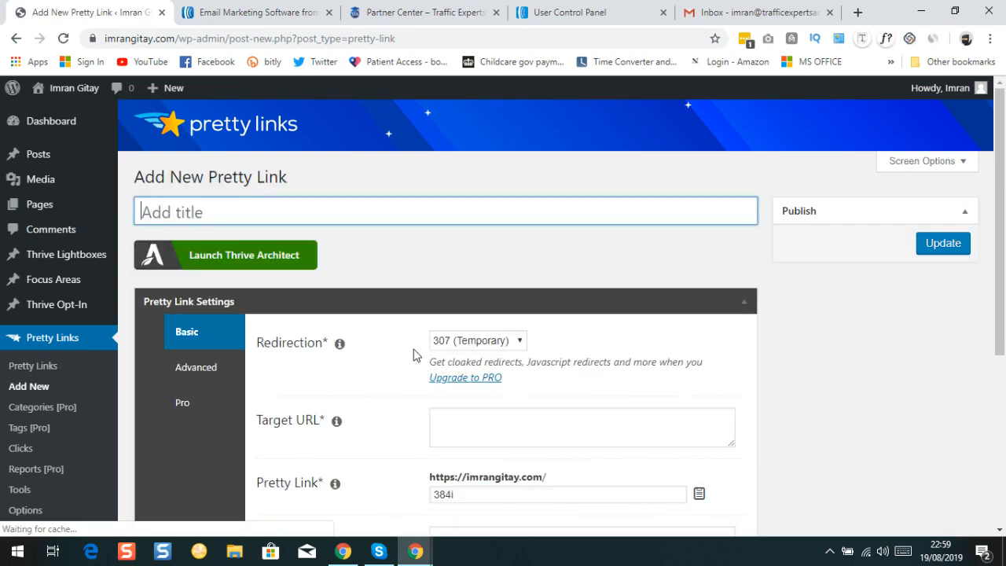
scroll(412, 323, "down", 1)
scroll(409, 323, "down", 3)
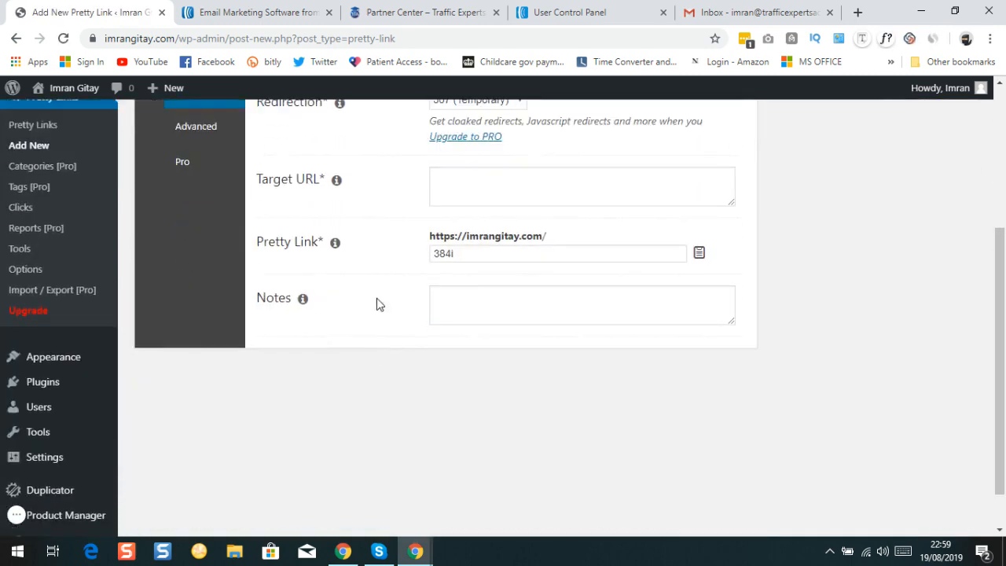
scroll(378, 303, "up", 3)
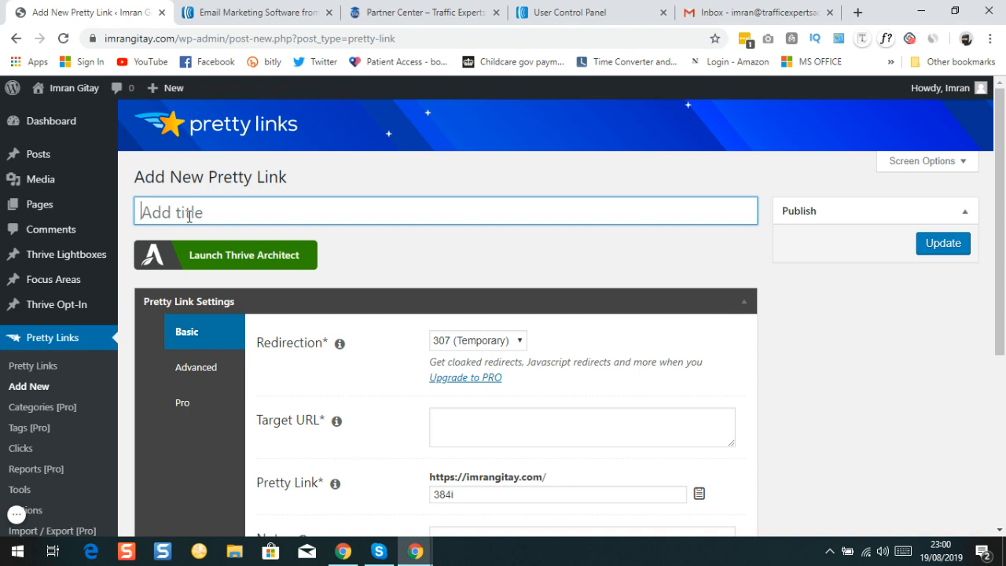
Title the new pretty link "HTAM - Special Report - FB Ads Campaign".
type("HTAM - SPeci")
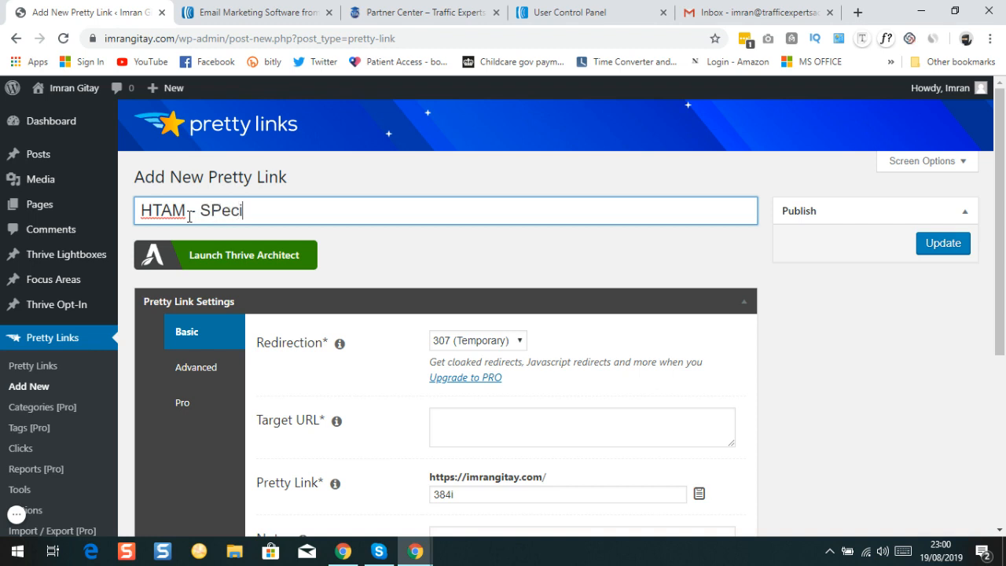
type("al Report")
double_click(222, 208)
left_click(221, 210)
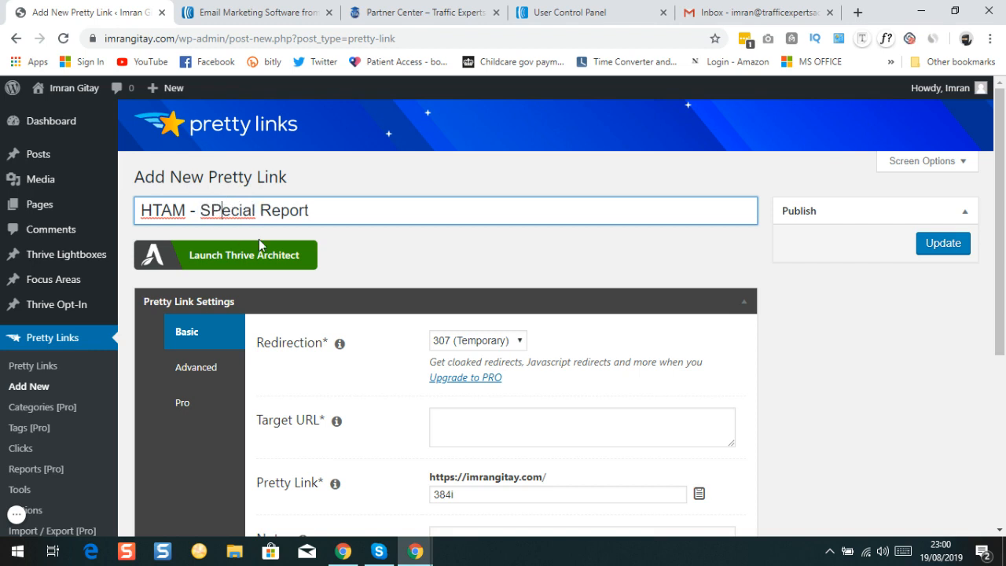
key("BackSpace")
type("port -")
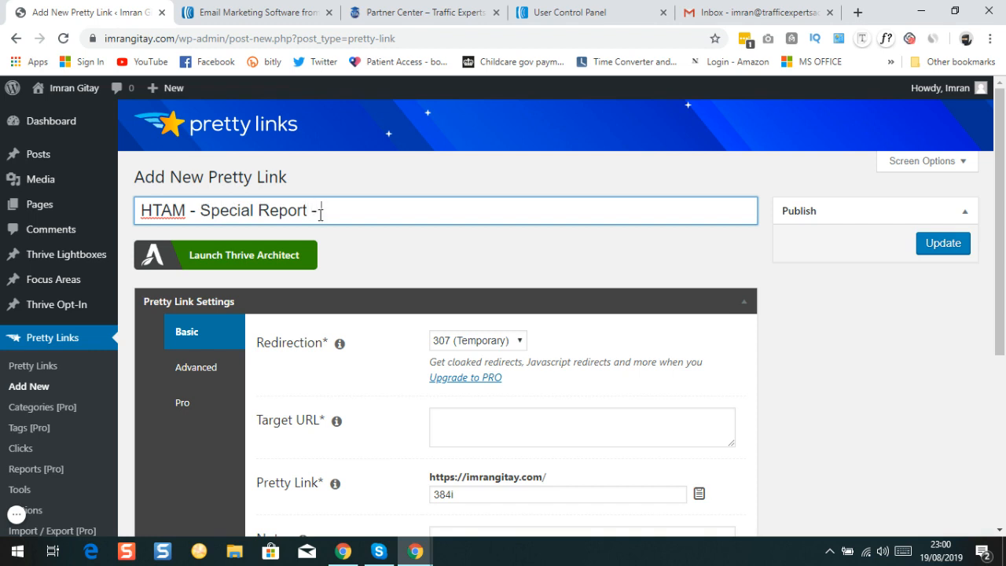
type(" FB Ads Camoaign")
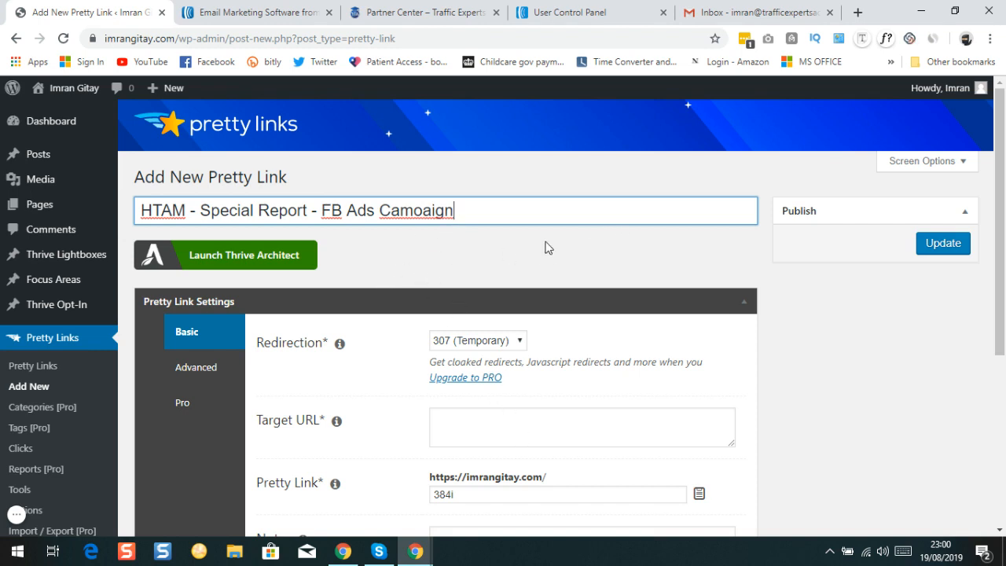
double_click(424, 211)
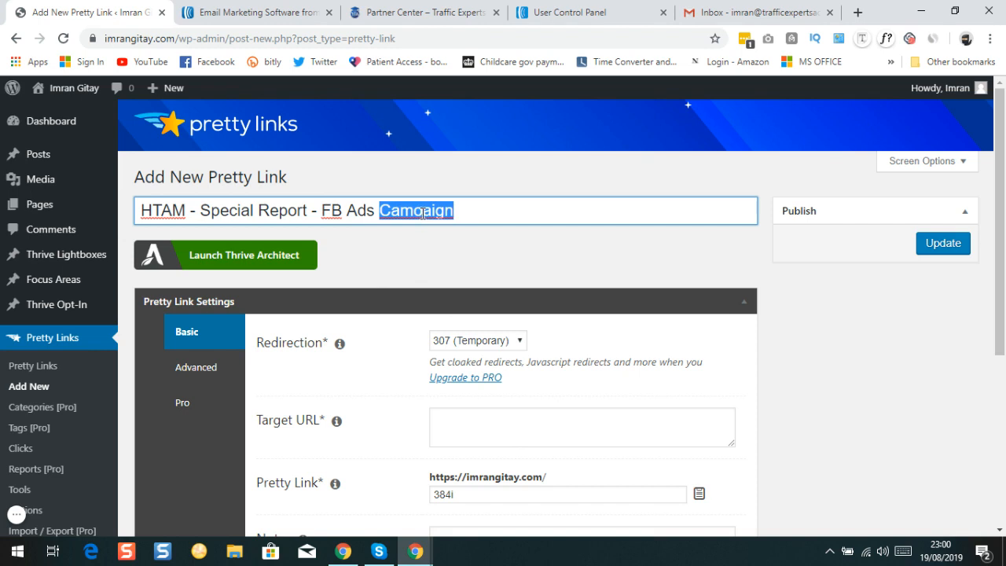
triple_click(424, 212)
left_click(432, 210)
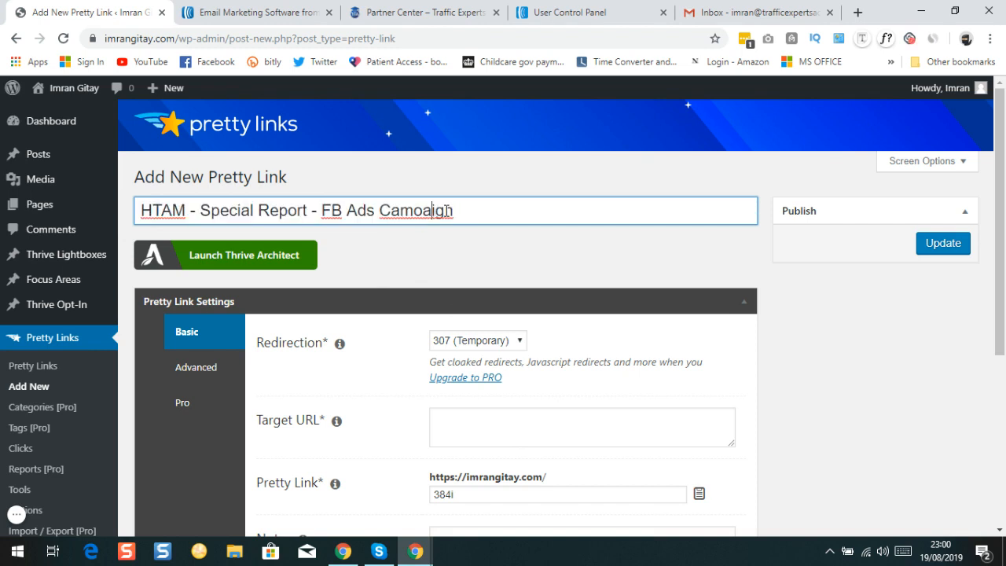
key("BackSpace")
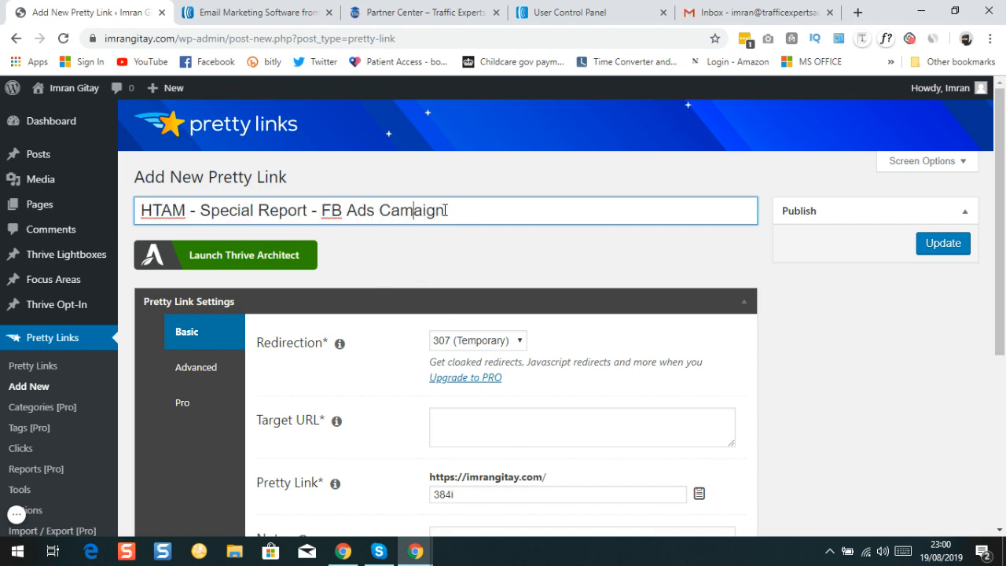
type("p")
Set the new link's redirection to 301 (Permanent).
scroll(338, 236, "down", 1)
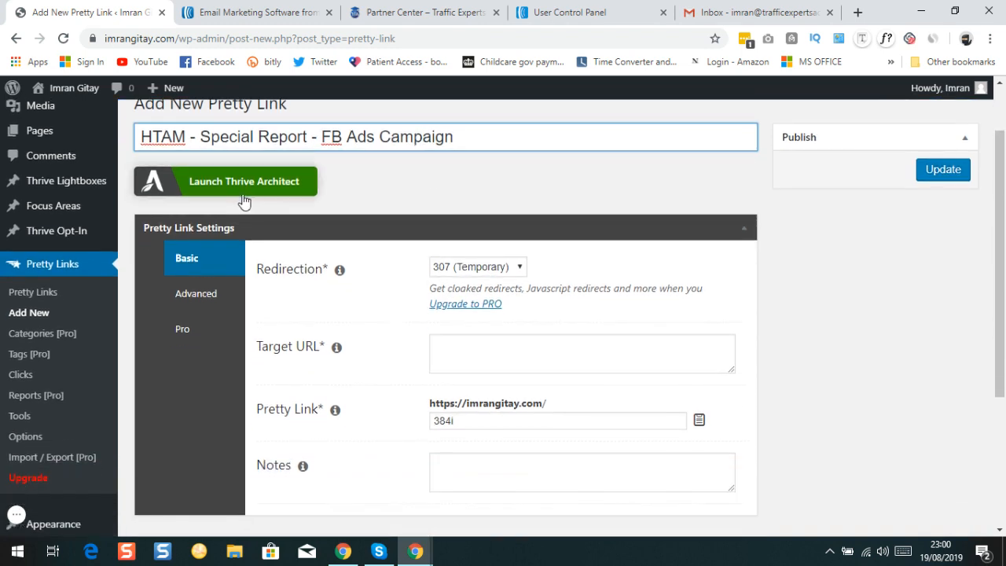
scroll(315, 200, "down", 1)
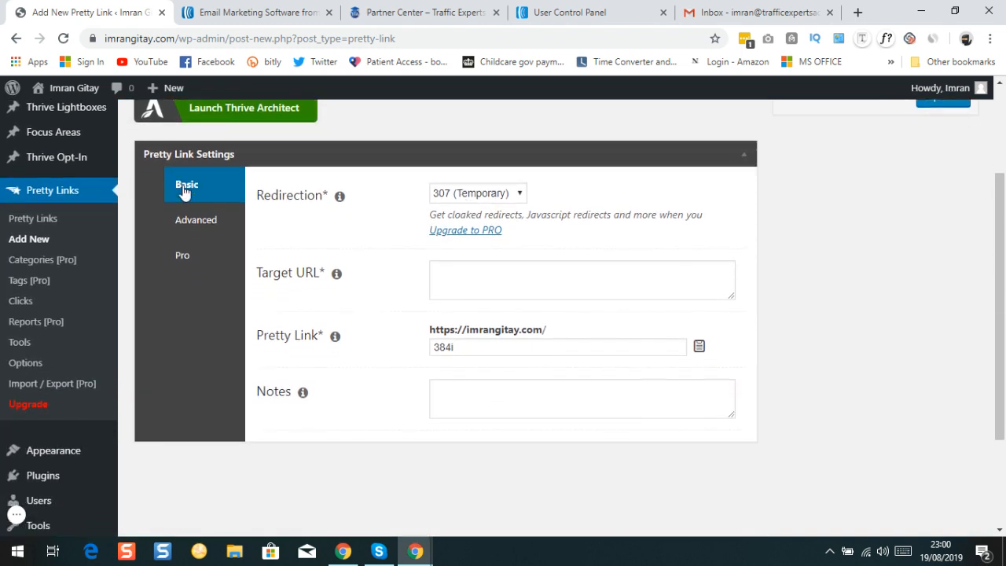
left_click(515, 199)
left_click(491, 236)
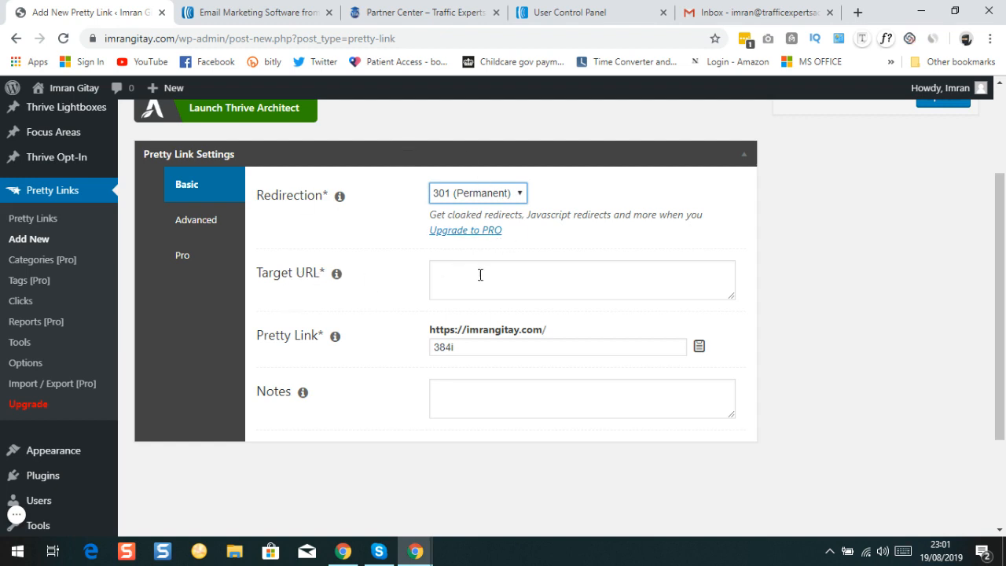
Switch to the Partner Center, reopen the My HTAM Business promotions and examine the affiliate links from landing page to order form.
left_click(395, 18)
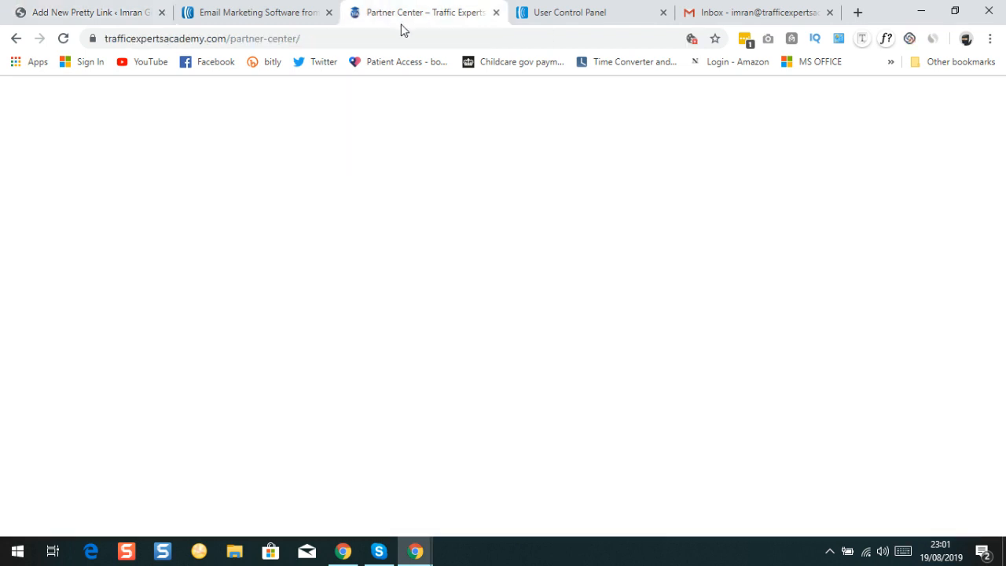
scroll(274, 226, "down", 1)
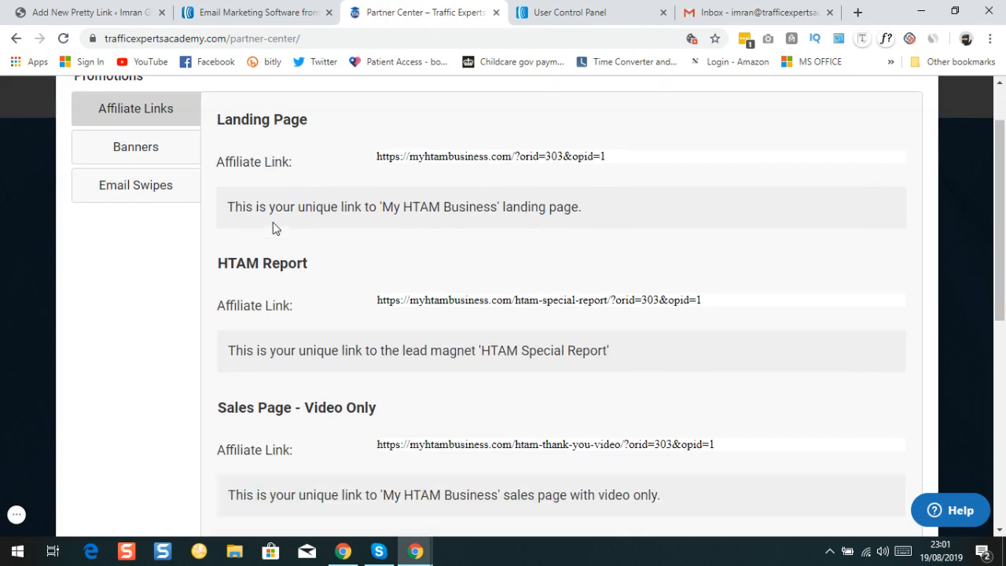
scroll(234, 206, "up", 1)
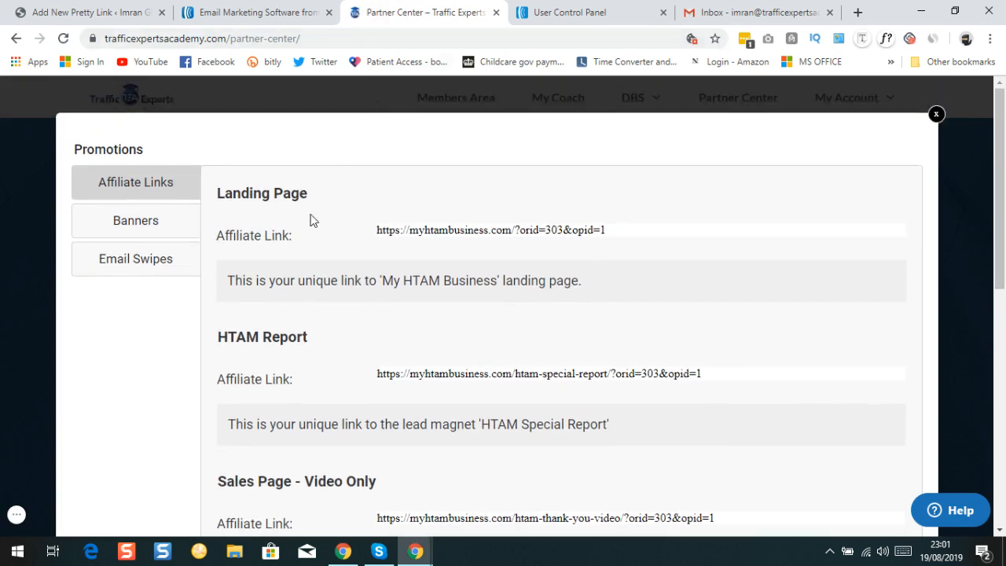
left_click(936, 115)
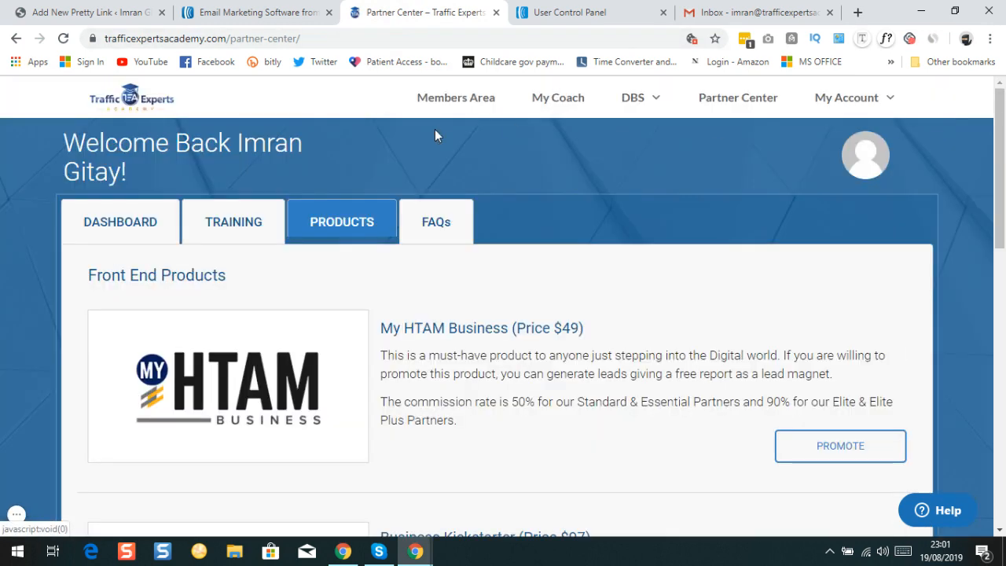
left_click(822, 460)
scroll(317, 204, "down", 2)
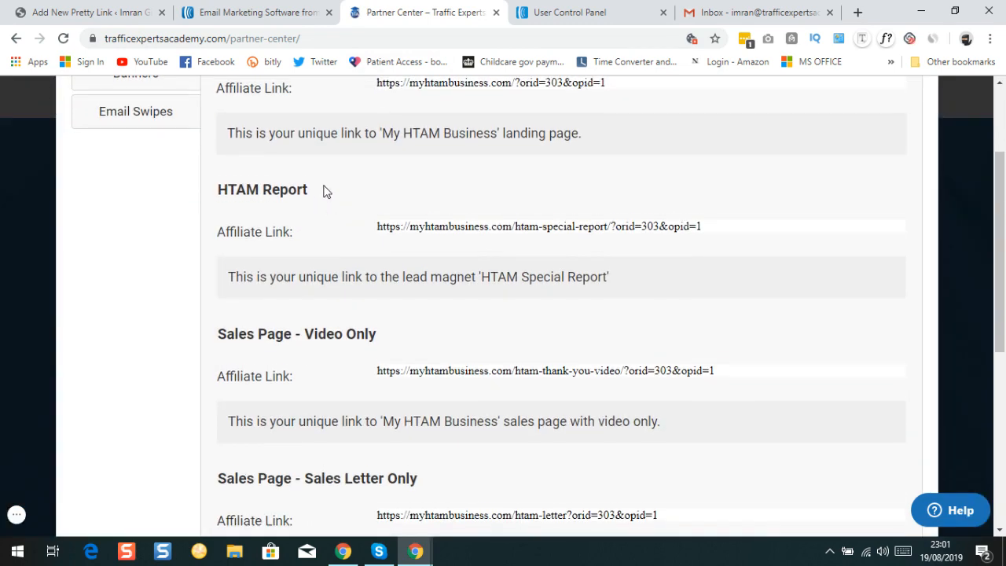
scroll(323, 193, "down", 5)
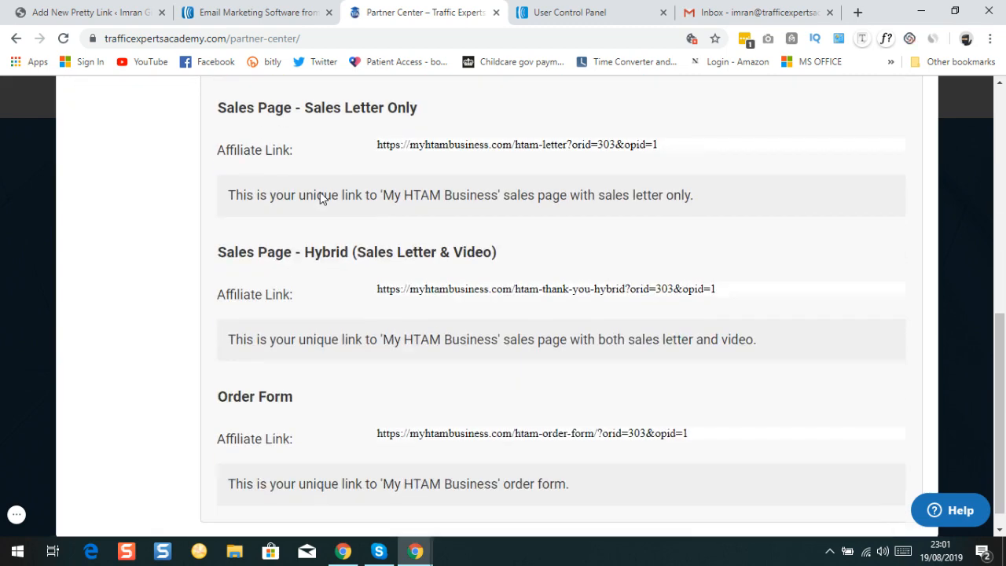
scroll(285, 265, "up", 5)
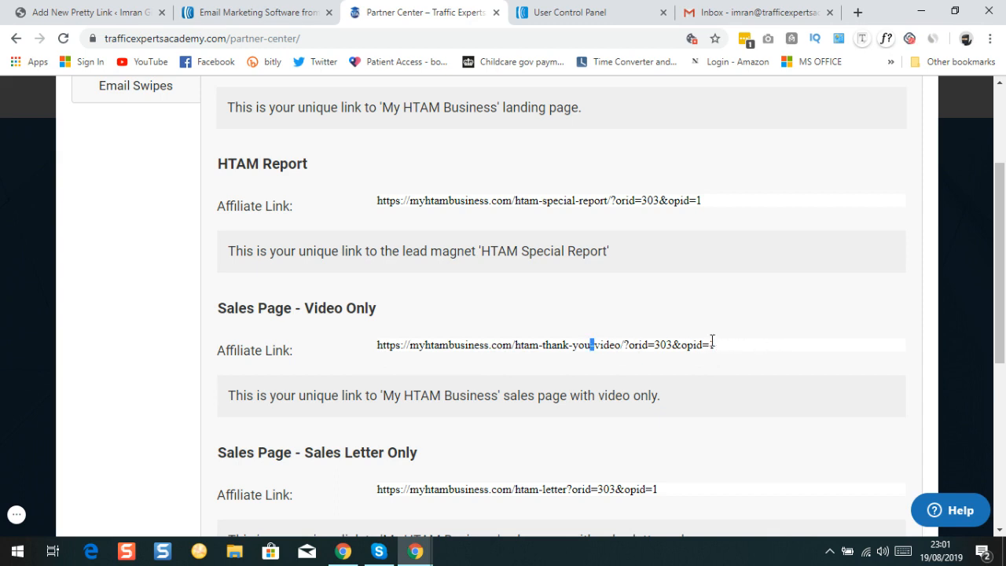
Copy the affiliate link for Sales Page - Video Only.
left_click_drag(718, 348, 372, 355)
left_click(370, 354)
triple_click(728, 348)
key("ctrl+c")
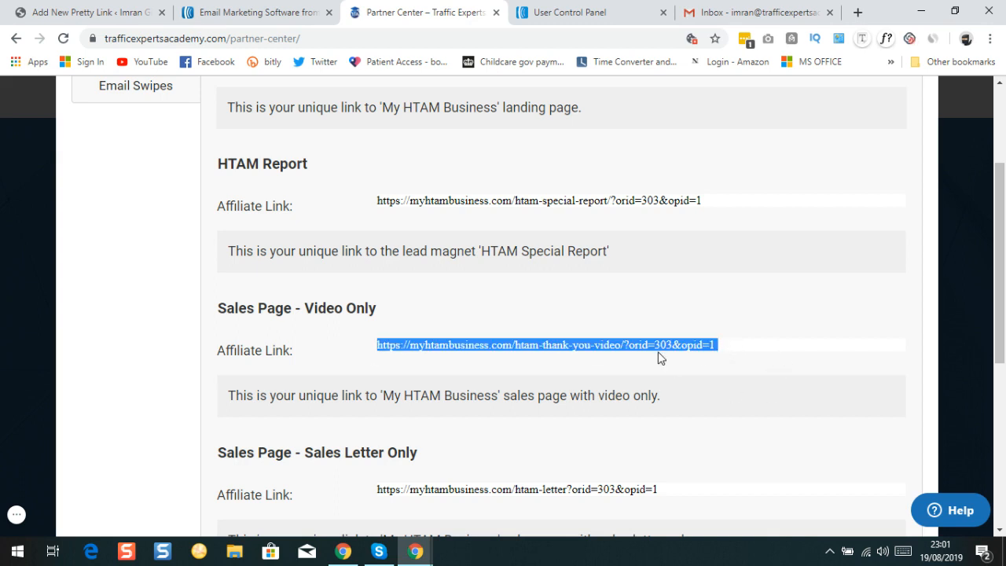
right_click(516, 344)
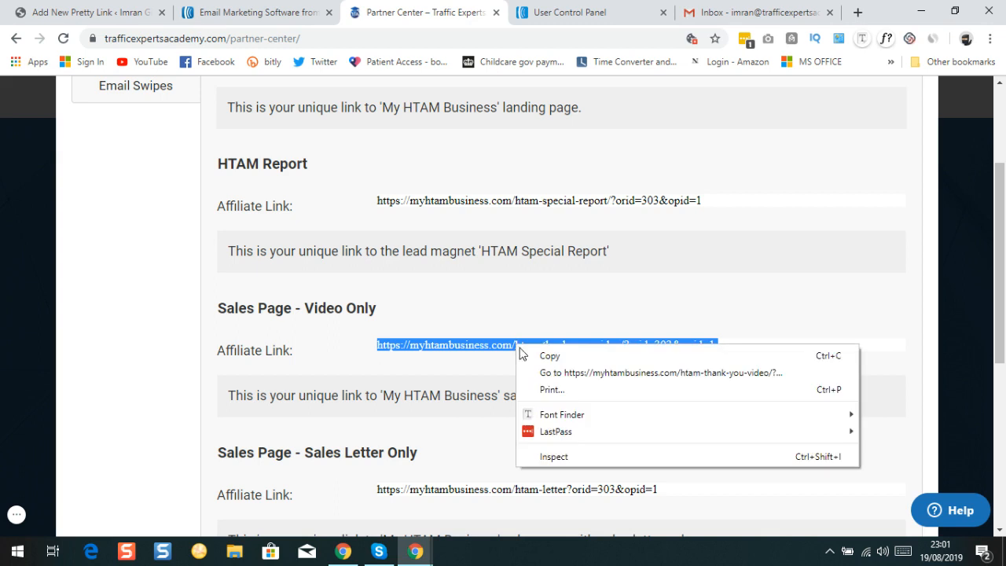
left_click(554, 355)
double_click(555, 345)
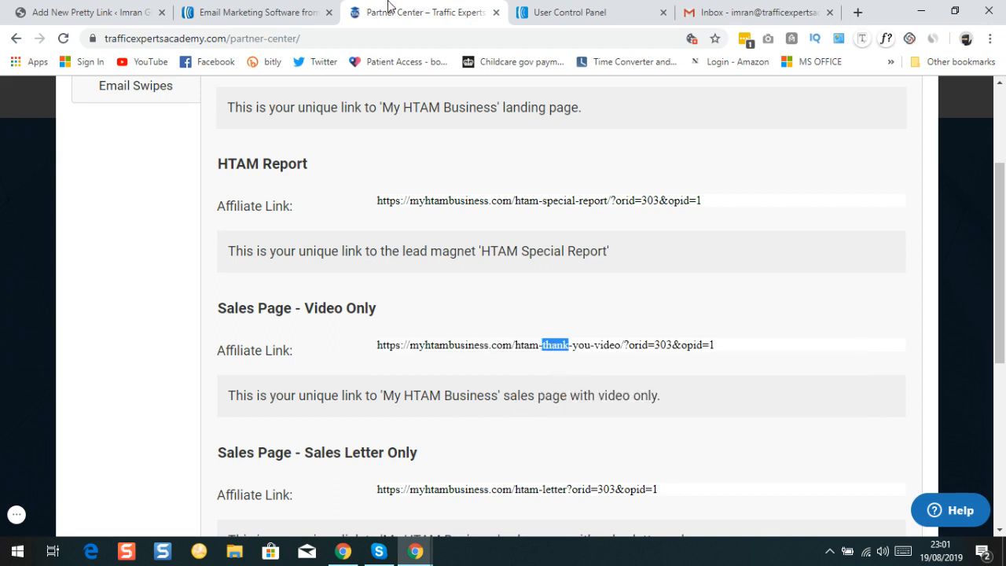
Return to the new pretty link form and paste the copied Video Only sales page link as the target URL.
left_click(45, 16)
left_click(486, 273)
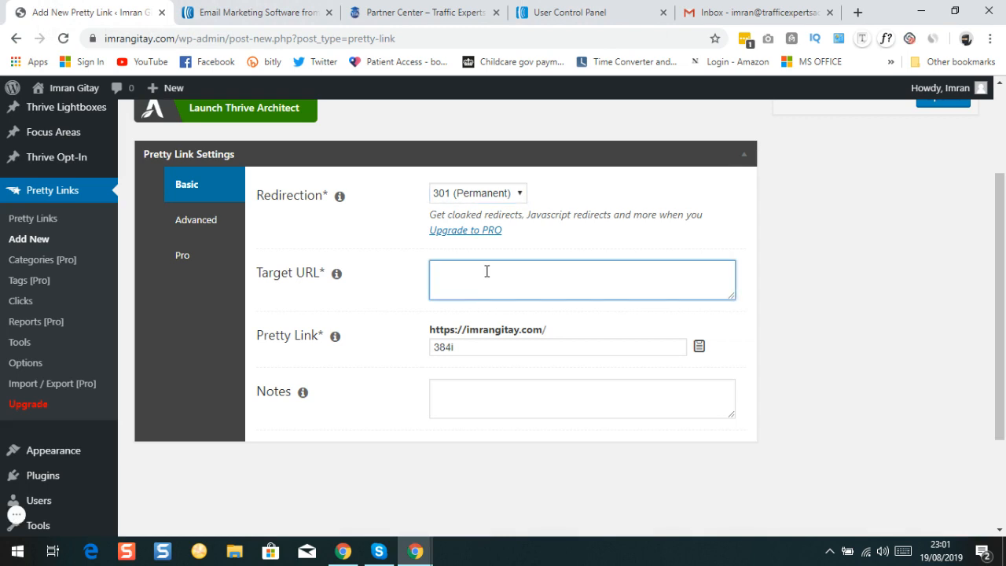
right_click(487, 272)
left_click(523, 385)
left_click(526, 383)
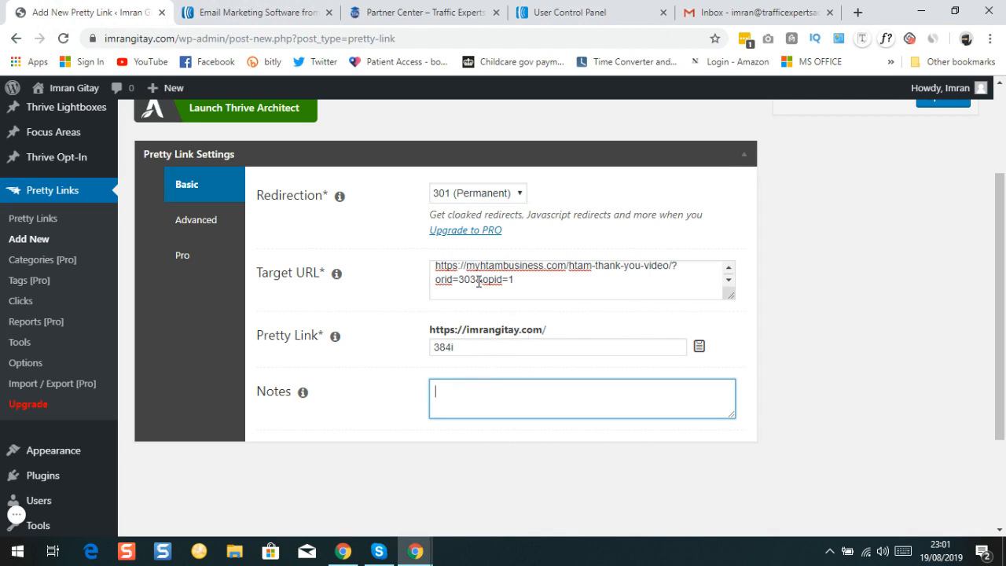
Replace the generated pretty link slug with thank-you.
double_click(469, 349)
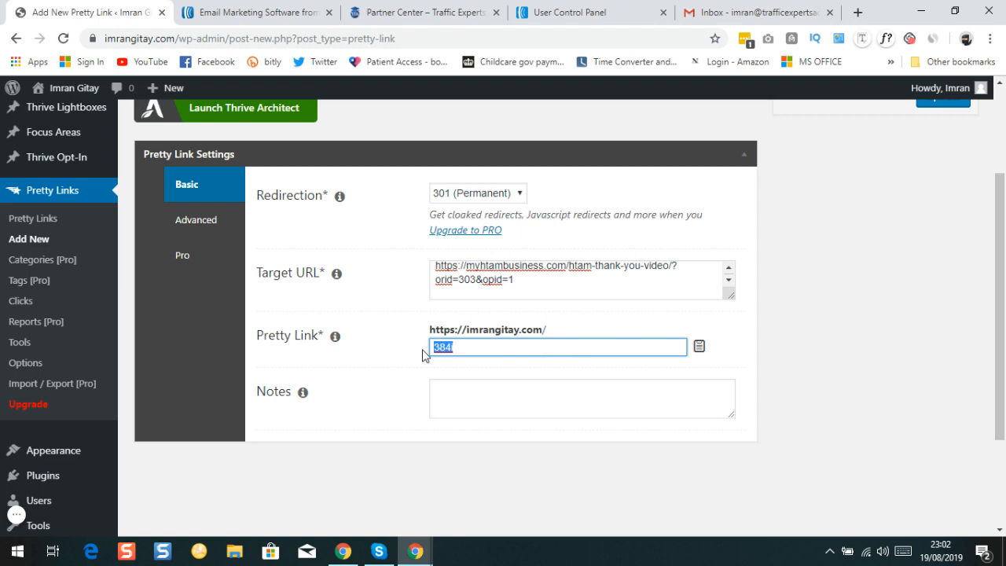
type("t")
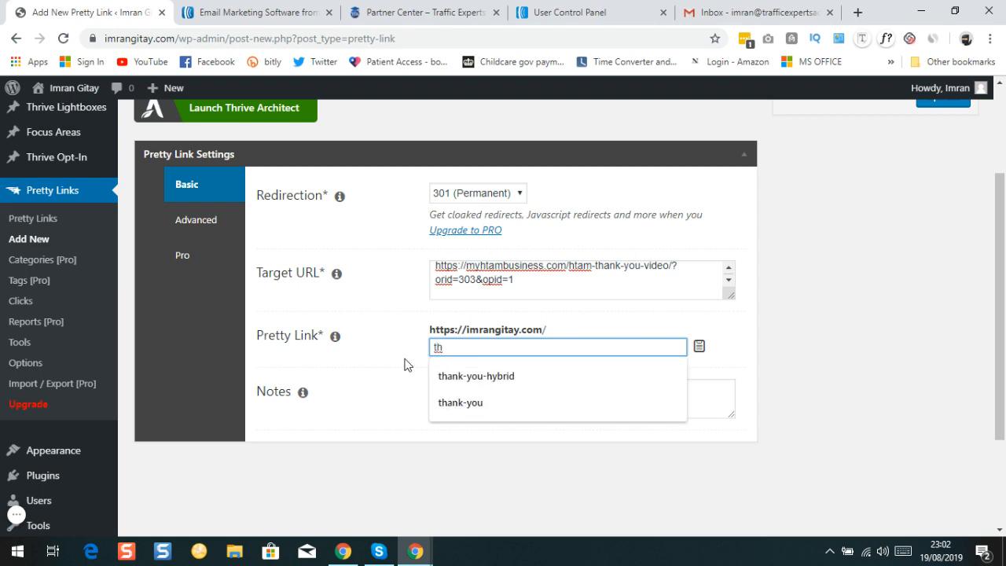
type("h")
left_click(461, 404)
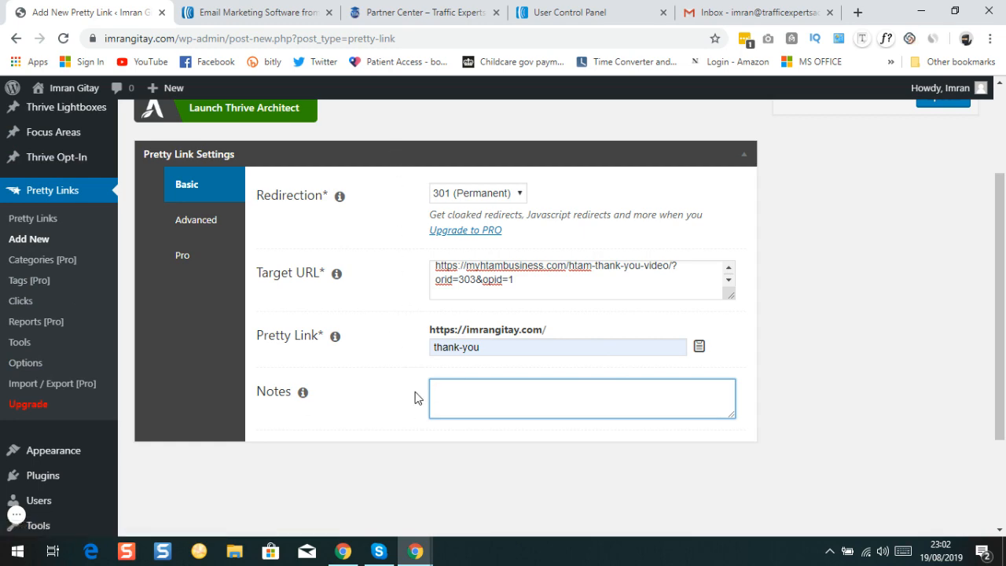
Check the new link's settings, try to save it with the thank-you slug and review the form again.
scroll(936, 305, "up", 2)
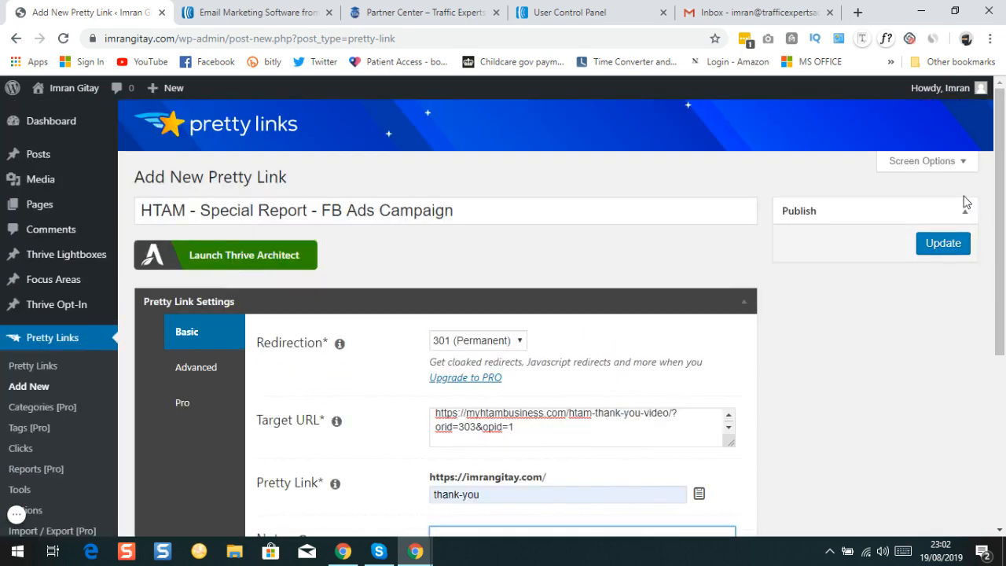
scroll(843, 246, "down", 2)
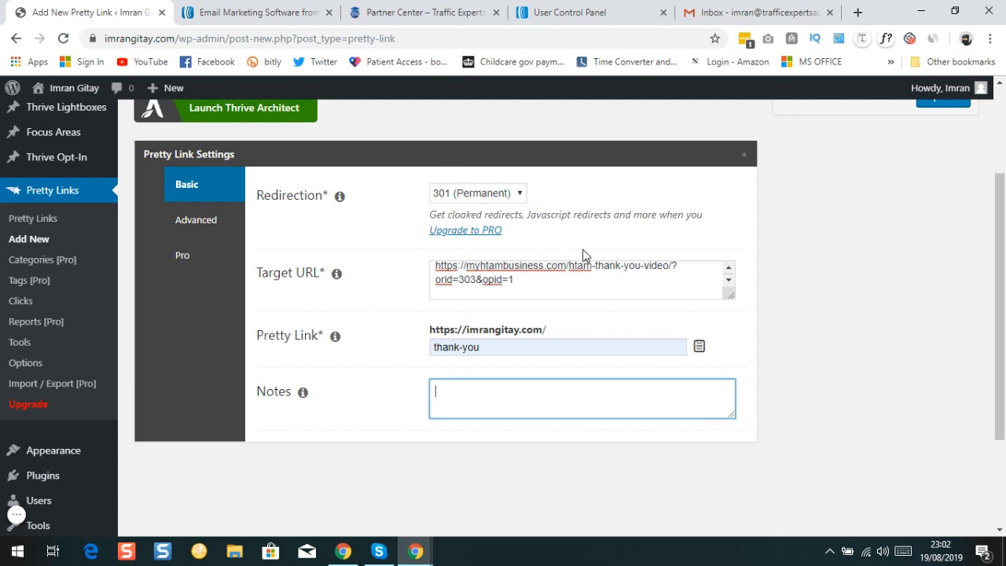
scroll(865, 218, "up", 2)
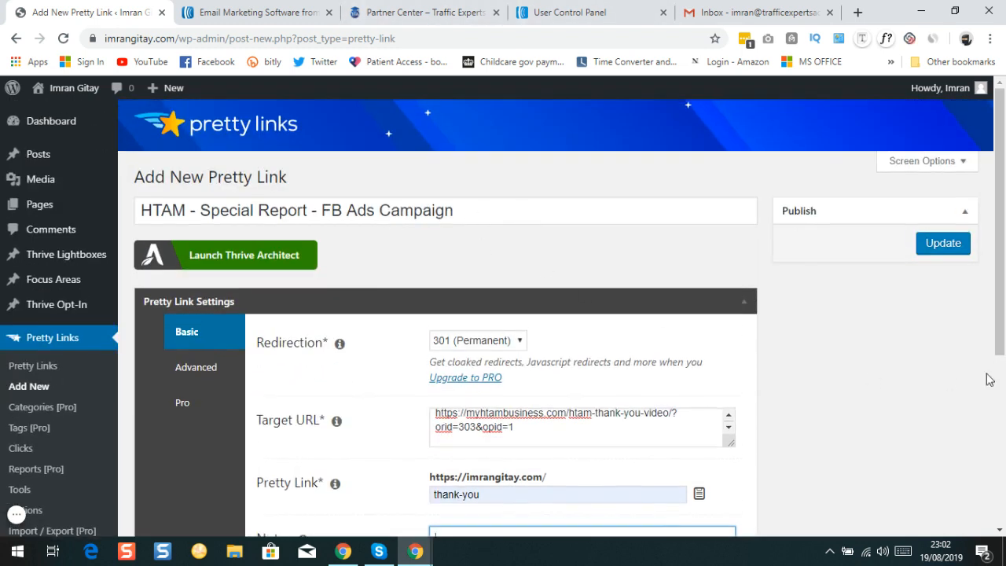
left_click(937, 250)
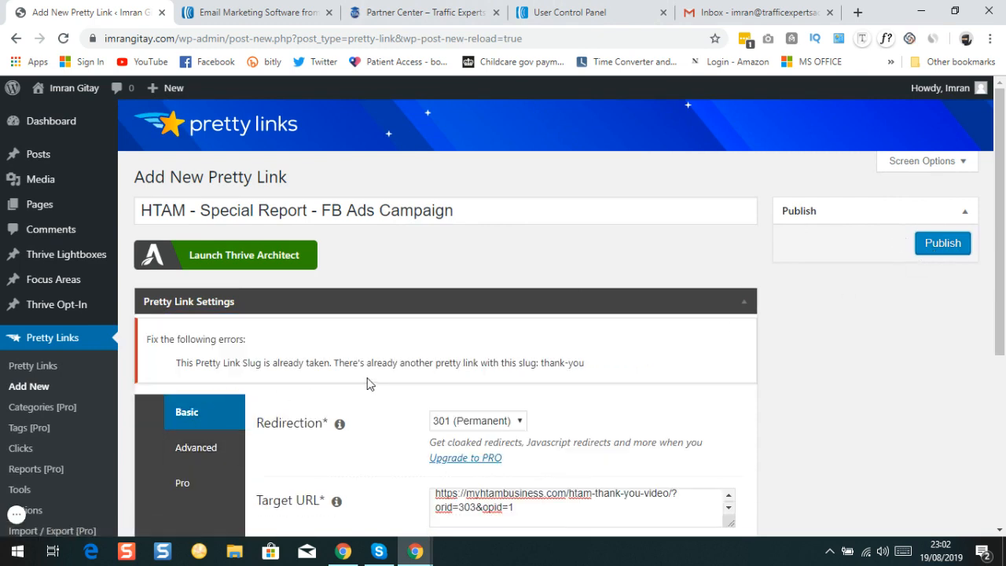
scroll(613, 288, "down", 3)
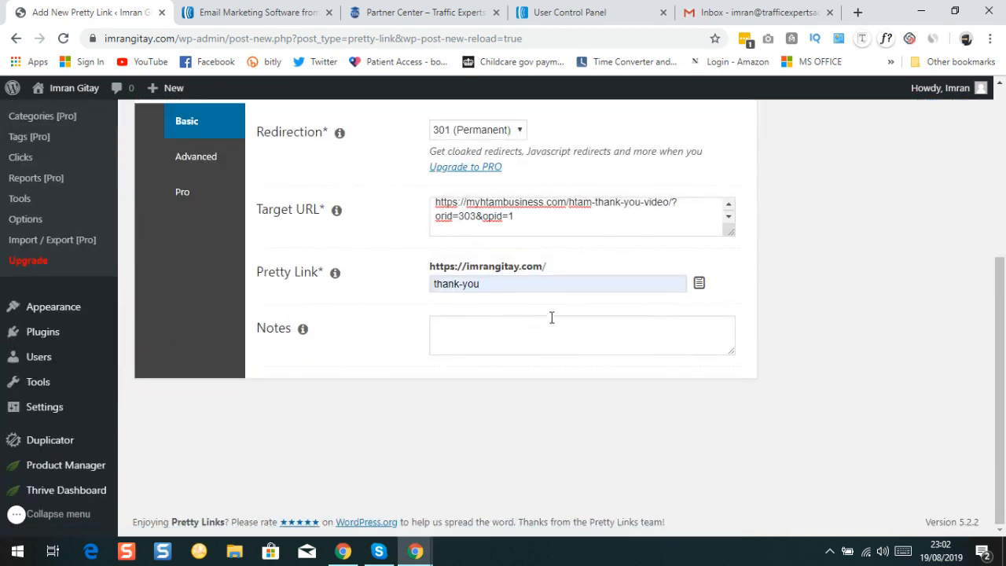
scroll(306, 326, "up", 3)
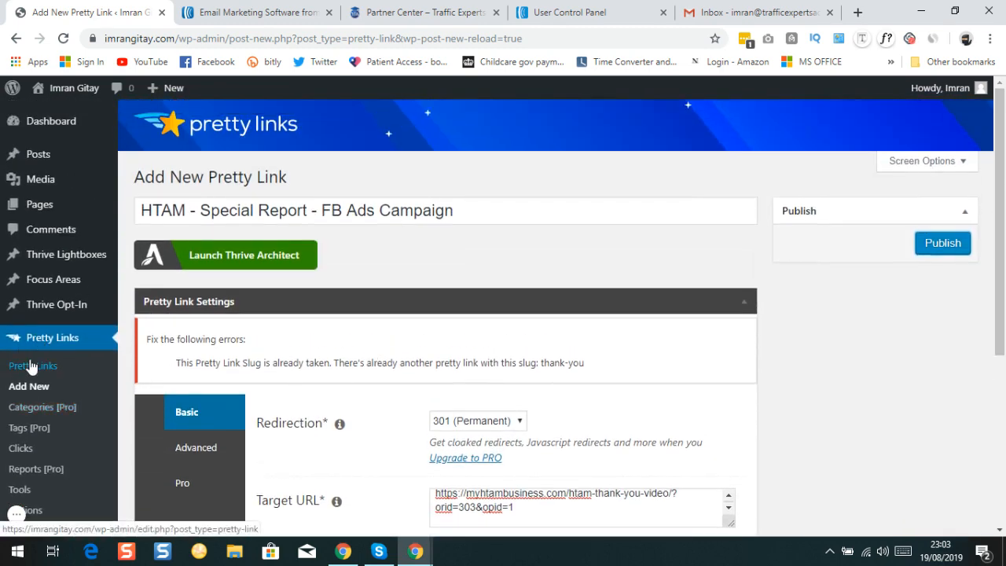
Change the new pretty link's slug to thank-you-video and publish the link.
scroll(407, 398, "down", 3)
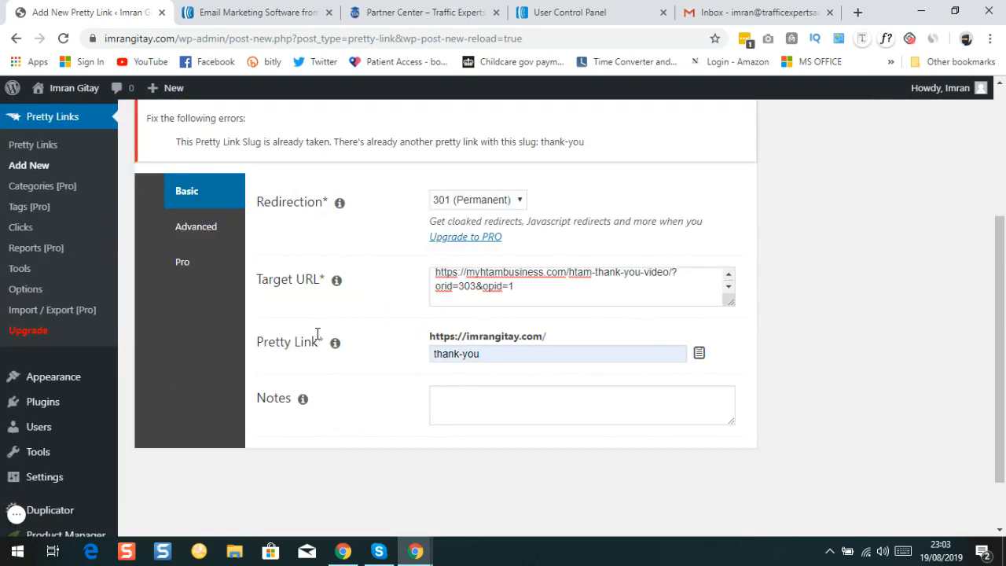
left_click(482, 356)
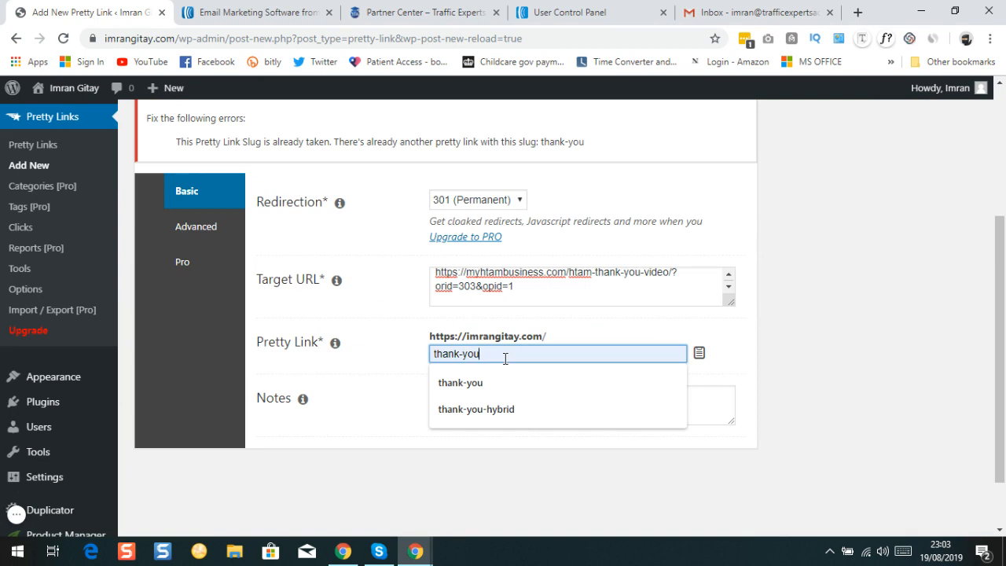
type("-video")
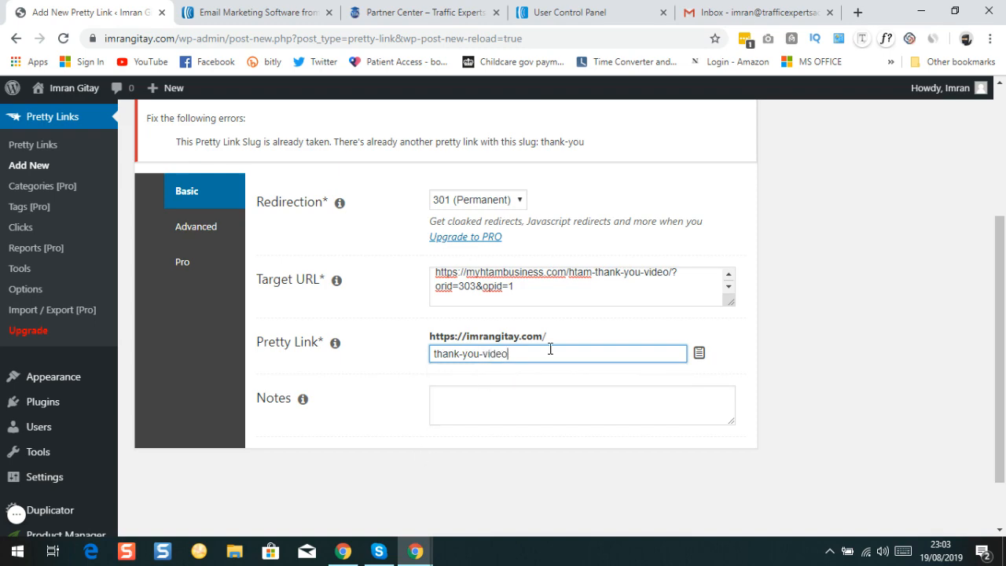
scroll(770, 349, "up", 3)
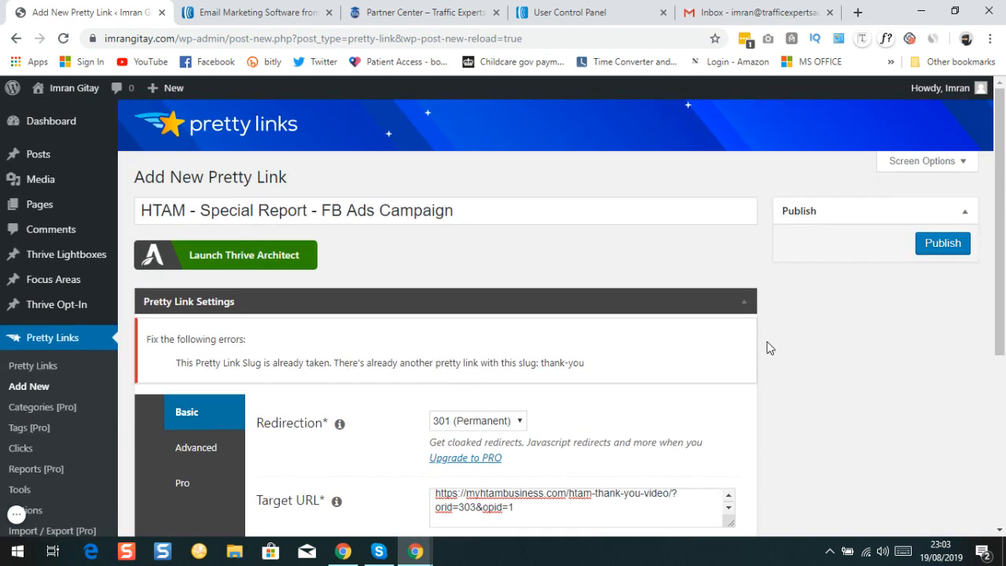
left_click(944, 244)
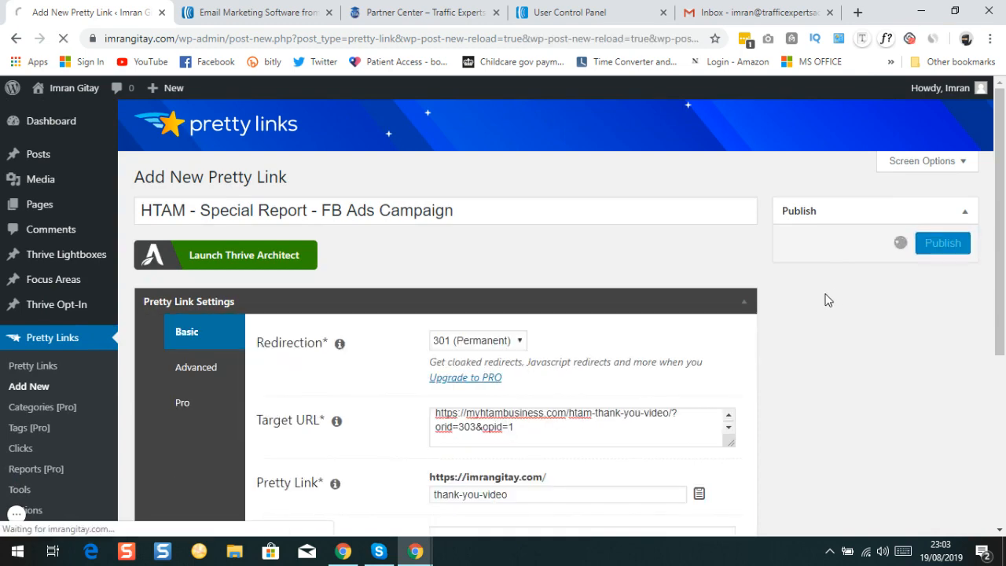
Examine the pretty links list, comparing the titles of the newest entries with the older HTAM links.
scroll(843, 286, "down", 1)
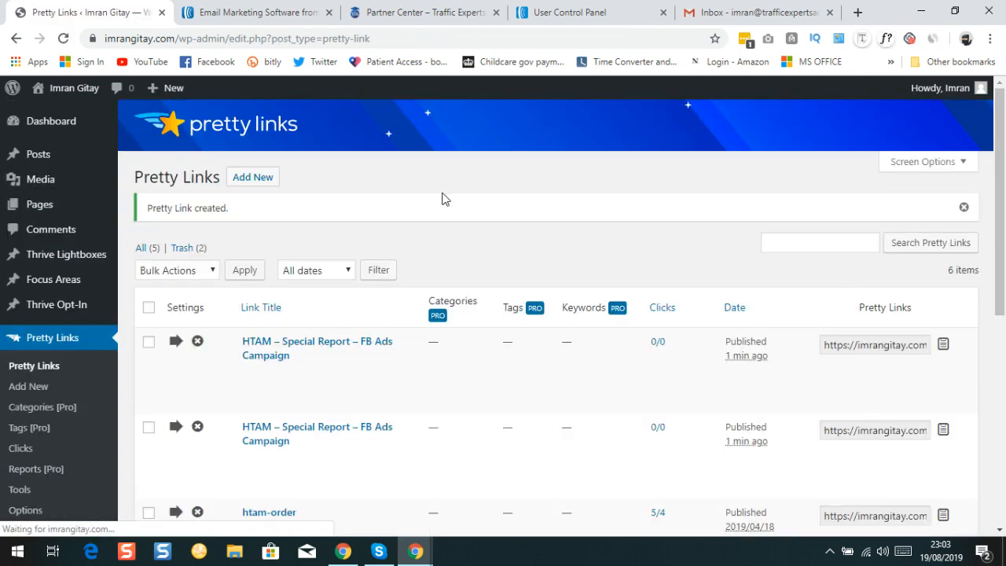
scroll(442, 199, "down", 1)
mouse_move(401, 299)
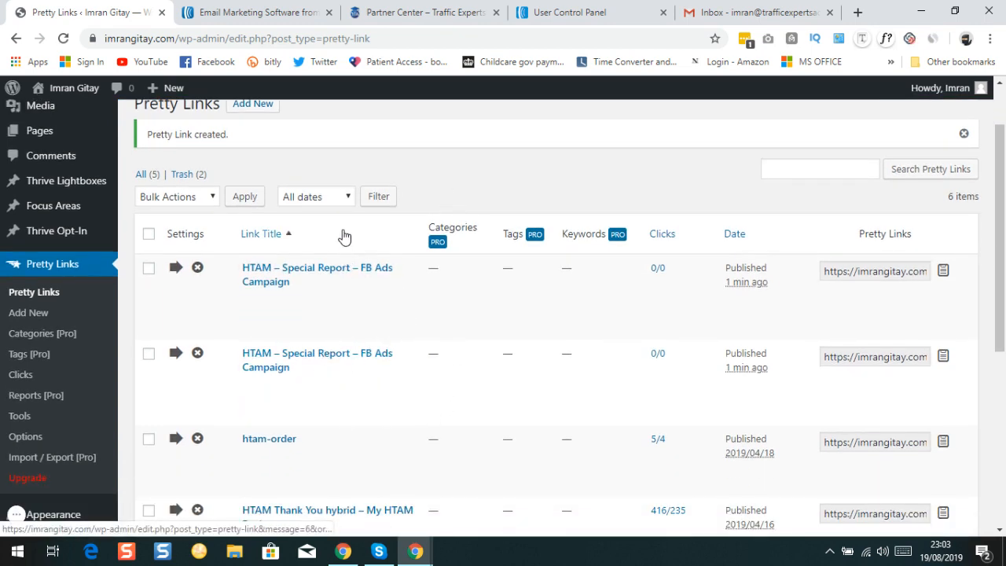
scroll(344, 236, "down", 3)
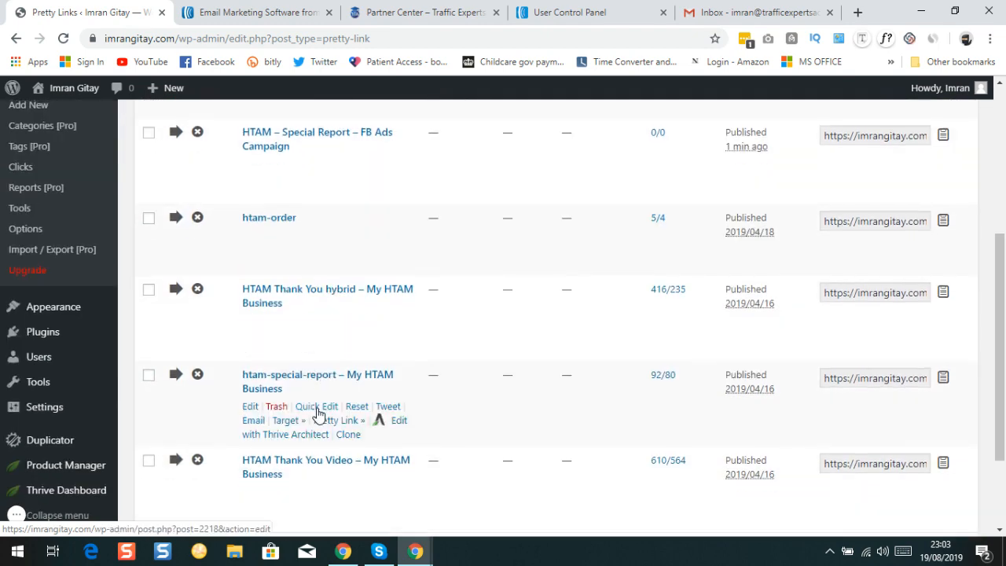
scroll(311, 271, "up", 3)
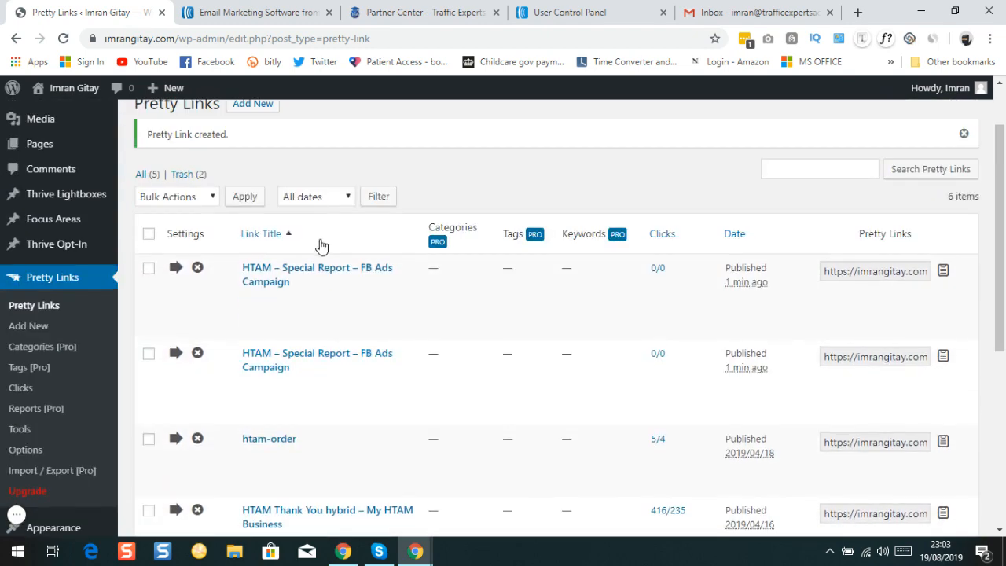
scroll(322, 243, "up", 1)
scroll(311, 252, "down", 3)
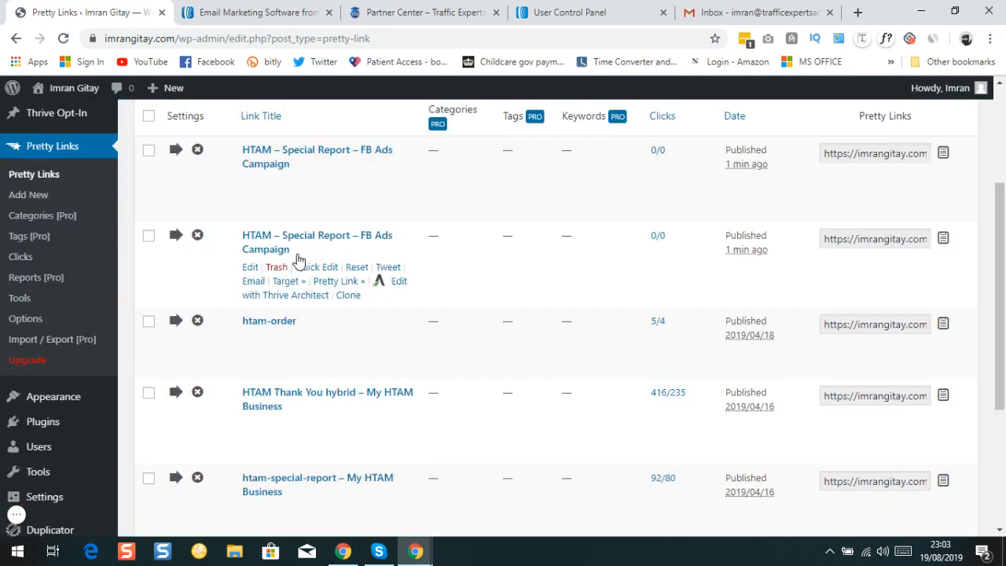
scroll(299, 260, "down", 3)
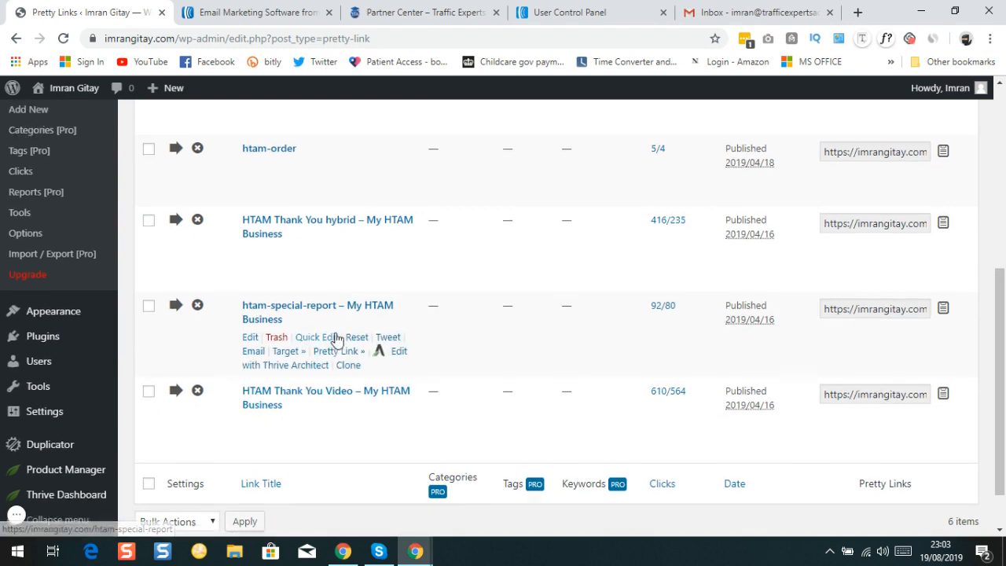
scroll(336, 322, "up", 2)
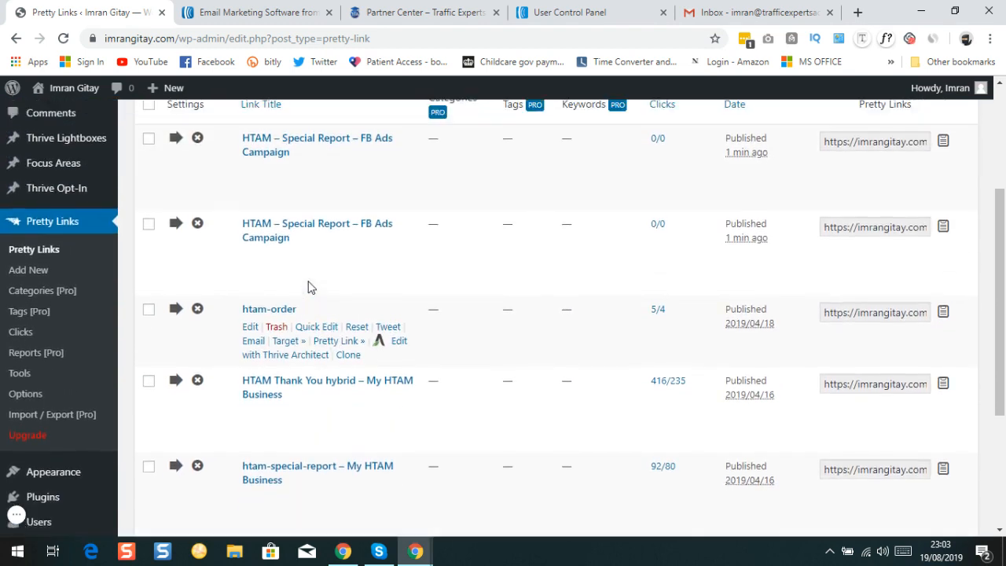
scroll(311, 287, "up", 1)
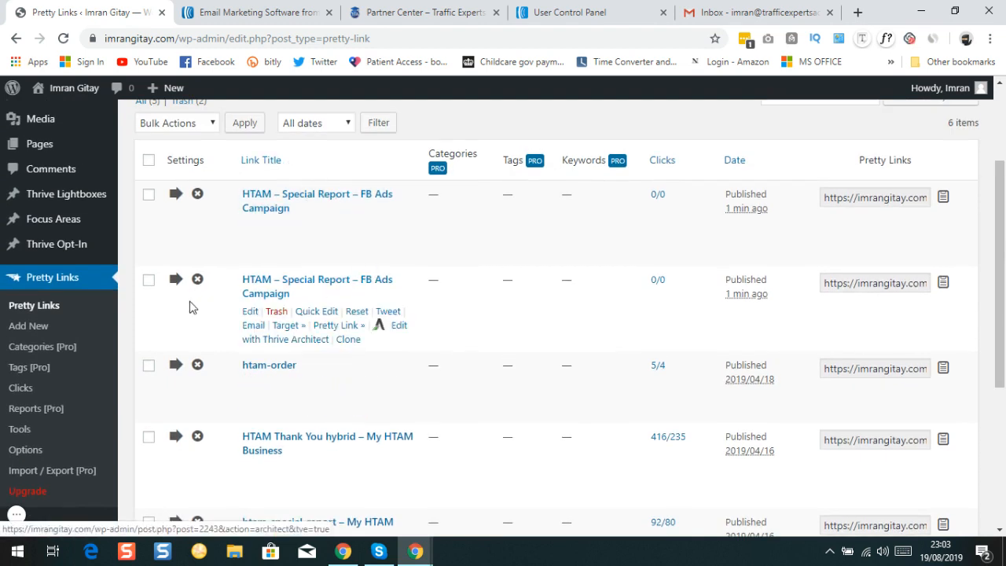
scroll(268, 295, "down", 1)
scroll(267, 293, "down", 1)
scroll(272, 288, "up", 1)
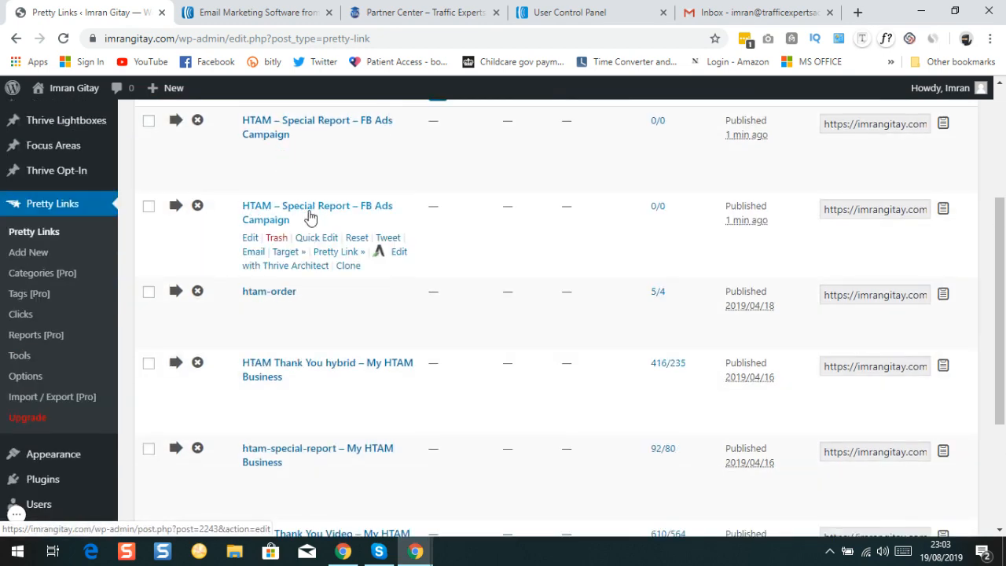
scroll(321, 197, "up", 1)
Retitle the newest pretty link as "HTAM - Thank You Video - FB Ads Campaign" and save the update.
mouse_move(315, 198)
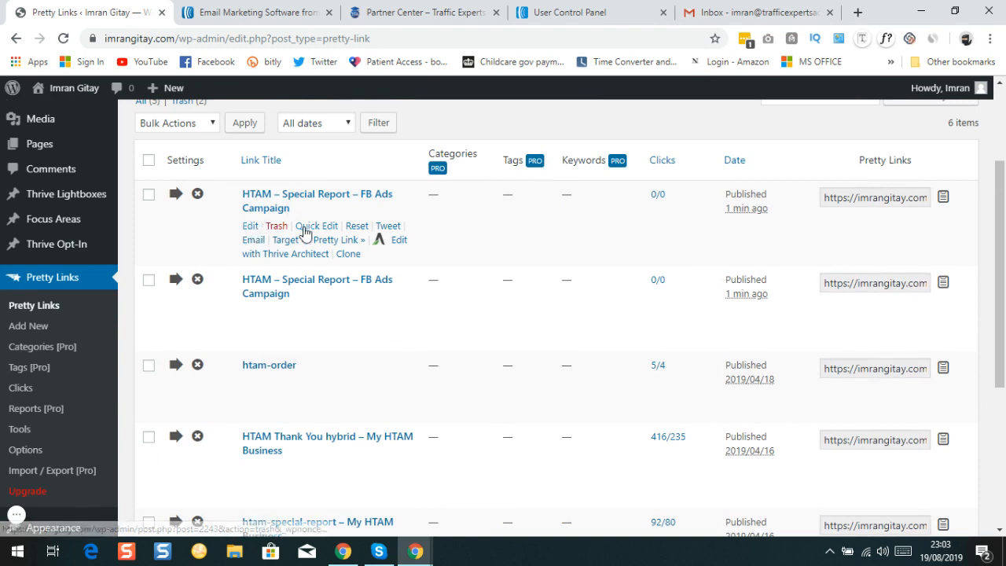
left_click(250, 226)
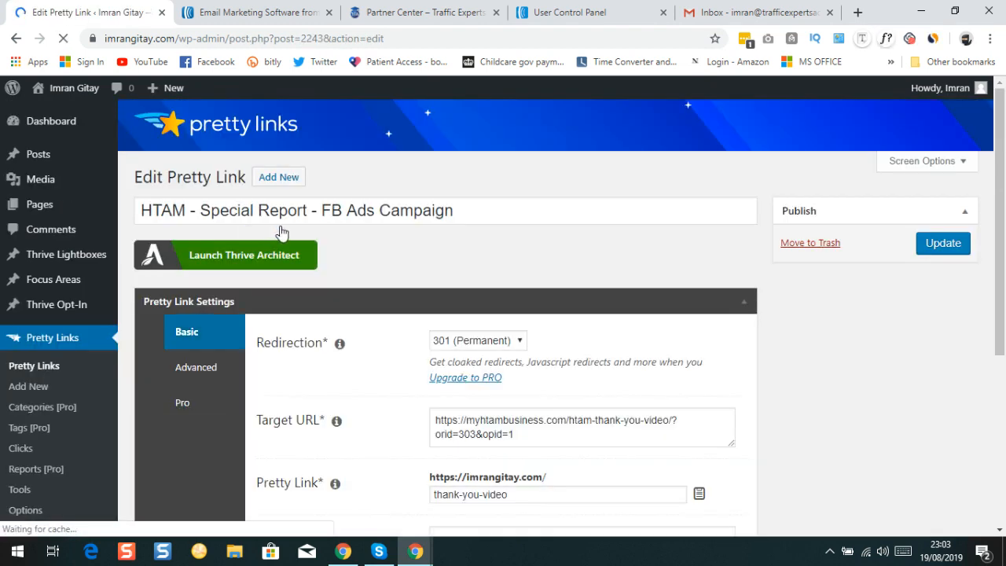
scroll(343, 276, "down", 2)
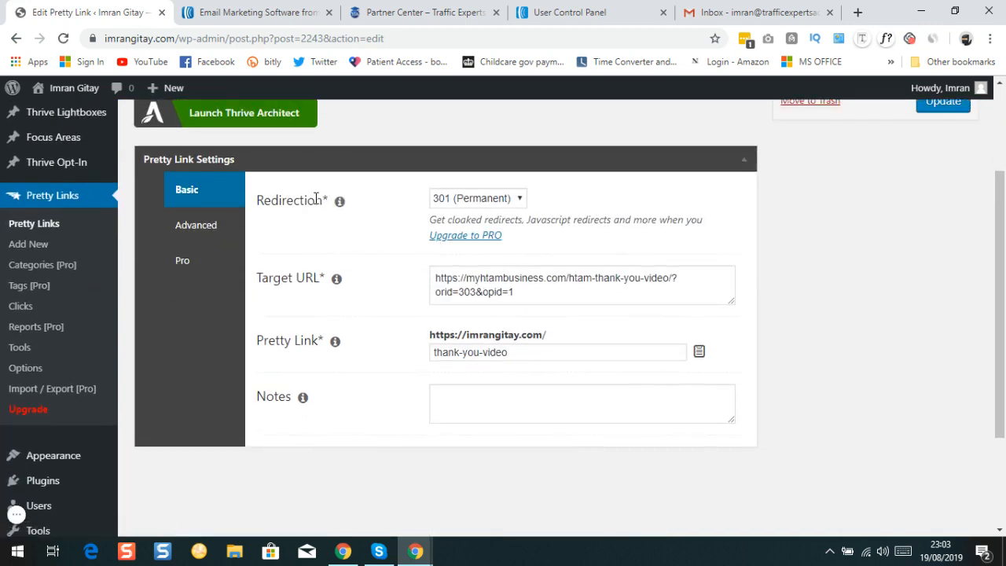
scroll(316, 200, "up", 2)
left_click(307, 213)
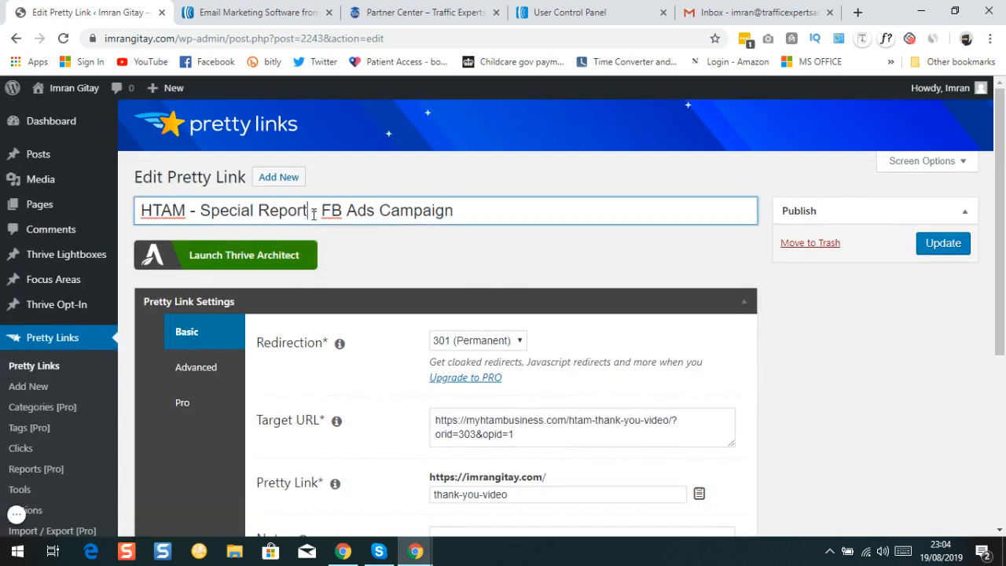
key("BackSpace")
key("BackSpace")
key("BackSpace")
key("BackSpace")
key("BackSpace")
key("BackSpace")
key("BackSpace")
key("BackSpace")
key("BackSpace")
key("BackSpace")
key("BackSpace")
key("BackSpace")
key("BackSpace")
key("BackSpace")
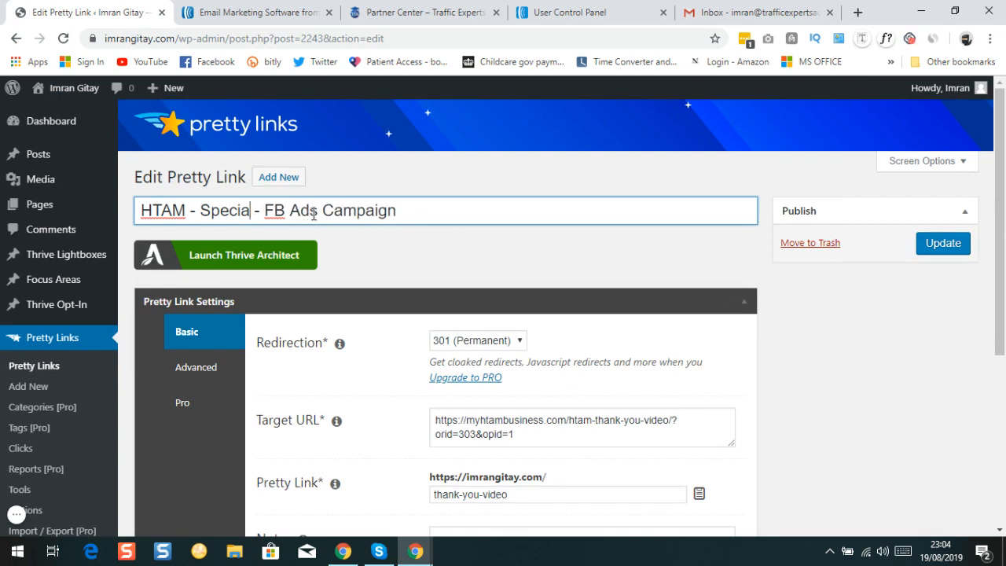
type("Thank ")
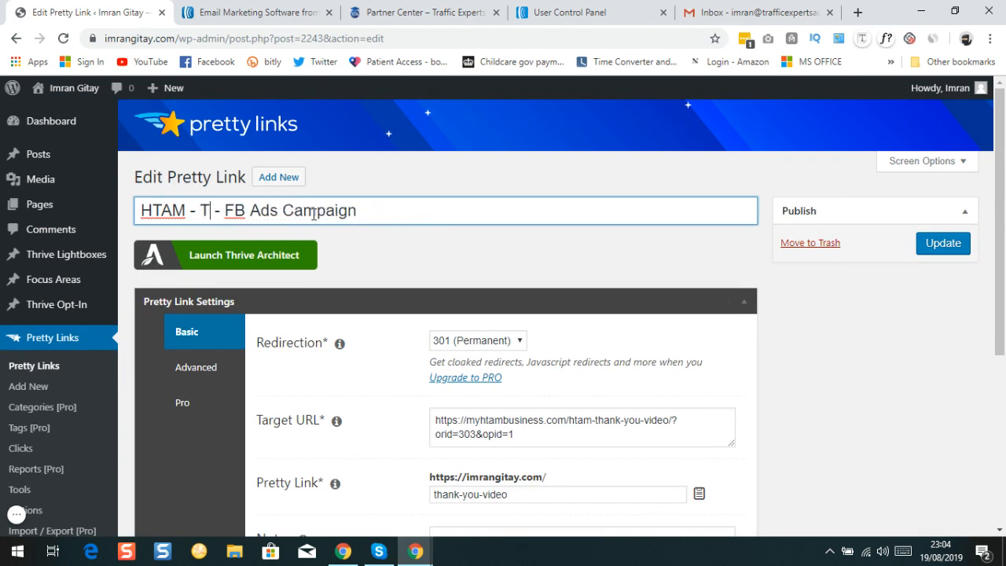
type("You")
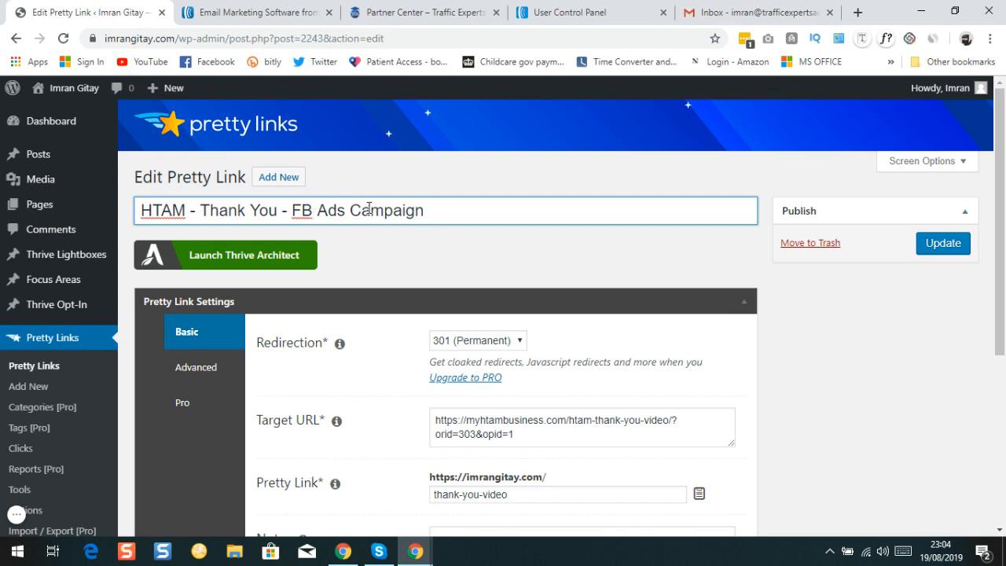
type(" Video")
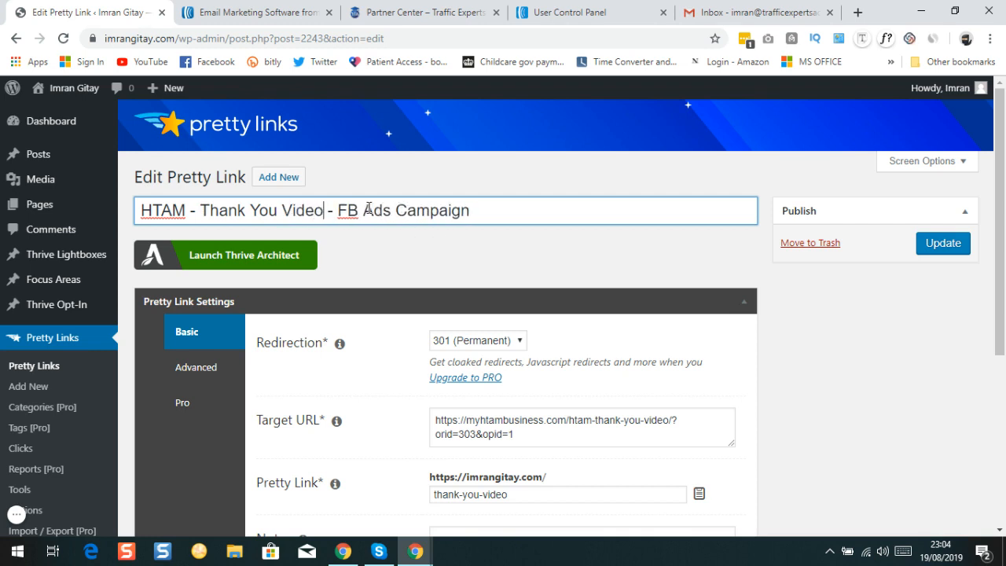
left_click(945, 250)
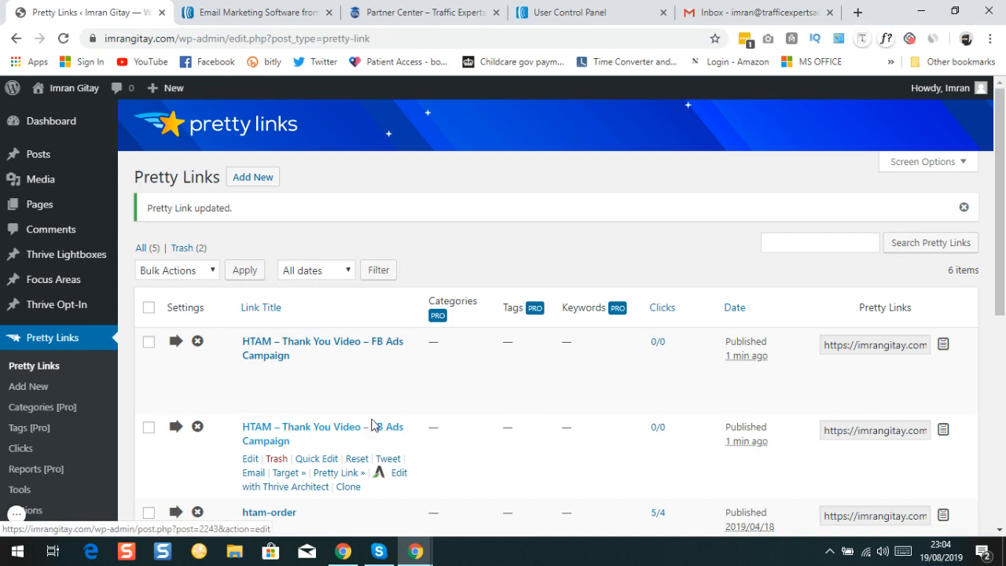
Look over the updated links list, then start a new pretty link titled "HTAM Special Report - FB Ads Caampaign".
scroll(314, 315, "down", 2)
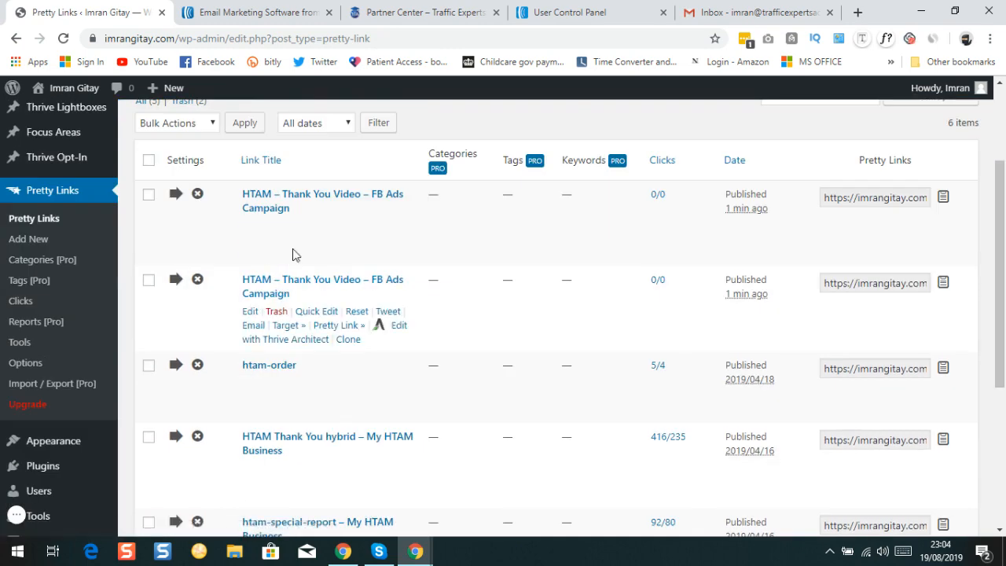
scroll(252, 150, "up", 1)
scroll(252, 145, "up", 1)
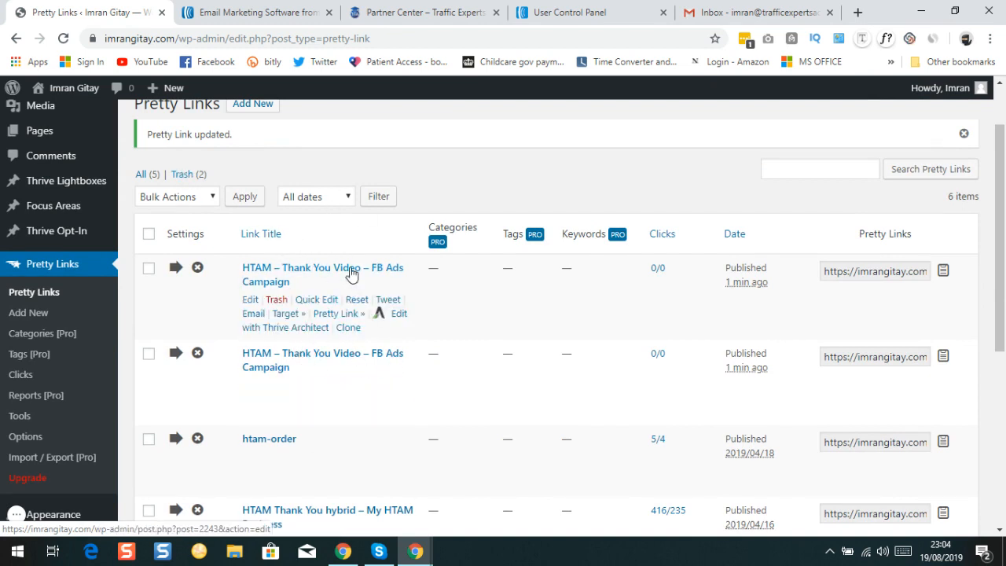
scroll(326, 287, "up", 2)
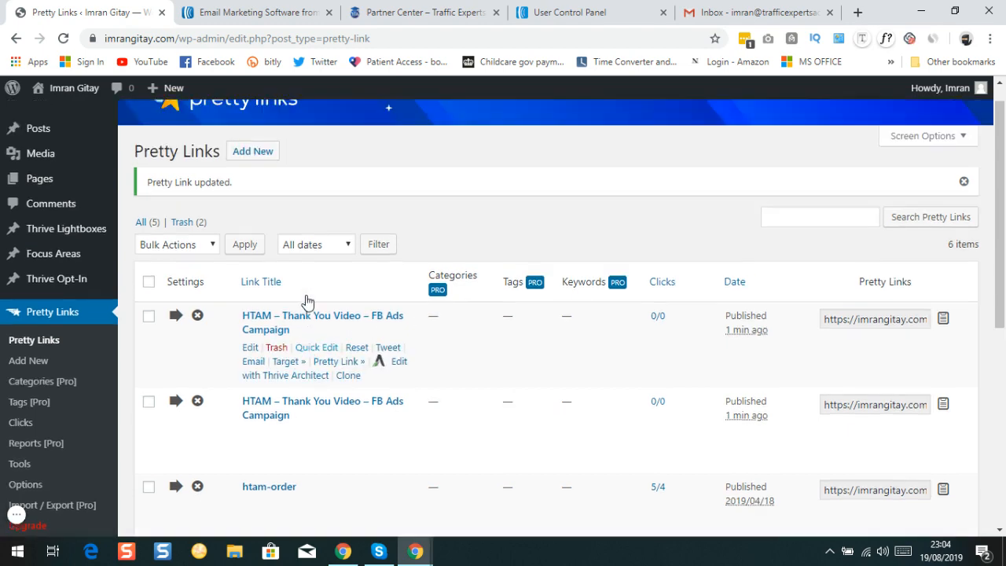
scroll(67, 310, "down", 3)
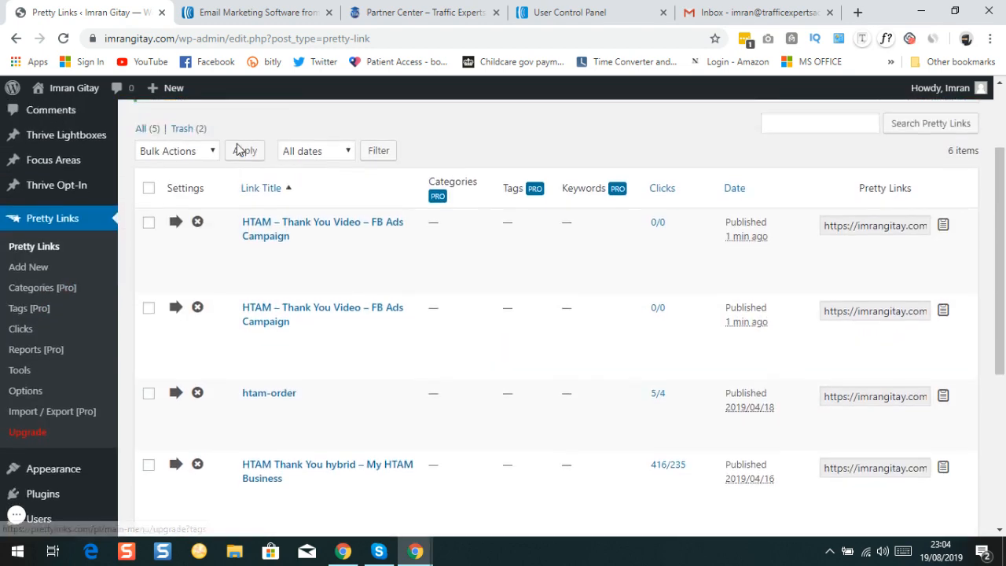
scroll(247, 150, "up", 3)
left_click(257, 180)
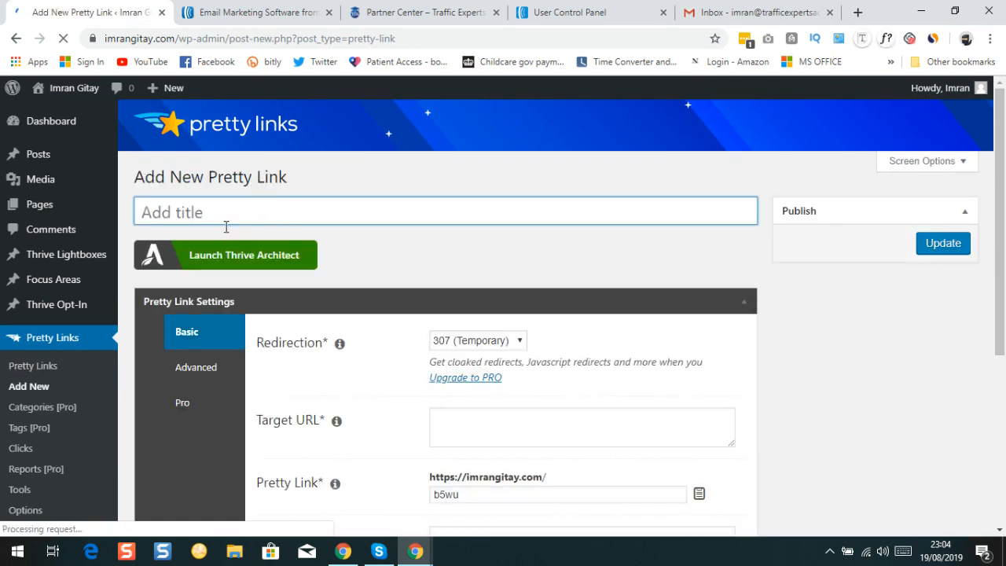
type("HTAM ")
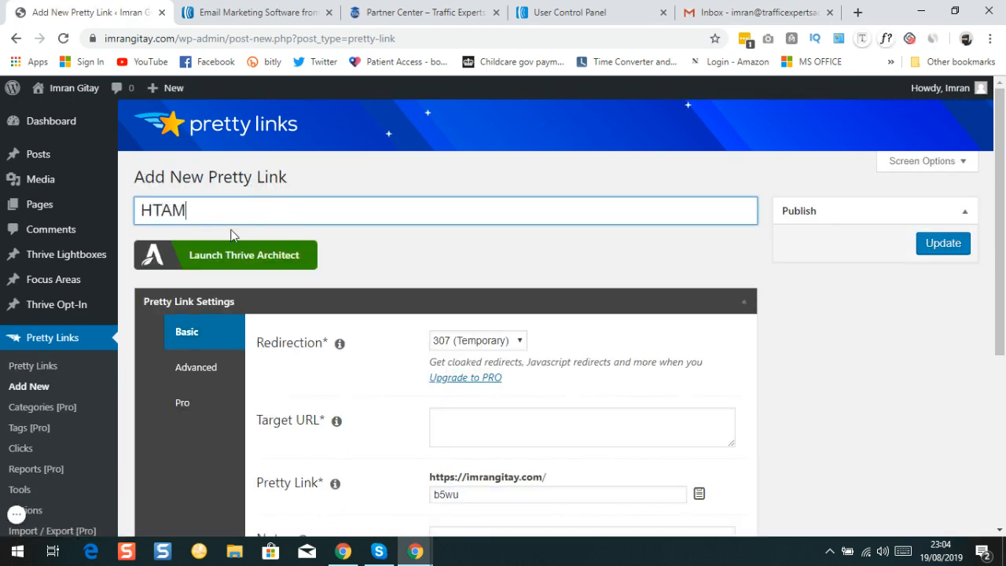
type("Special ")
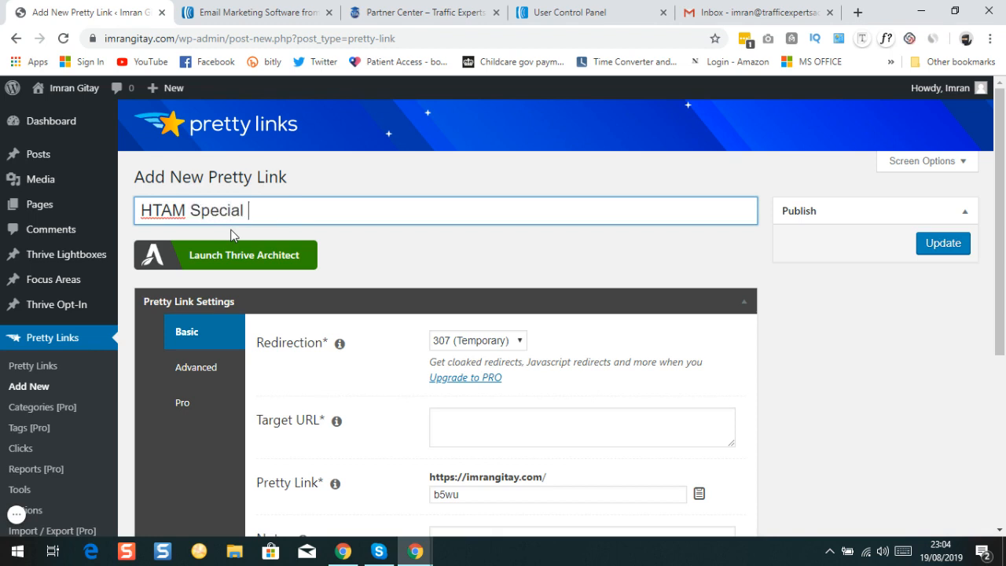
type("Report - FB ADs")
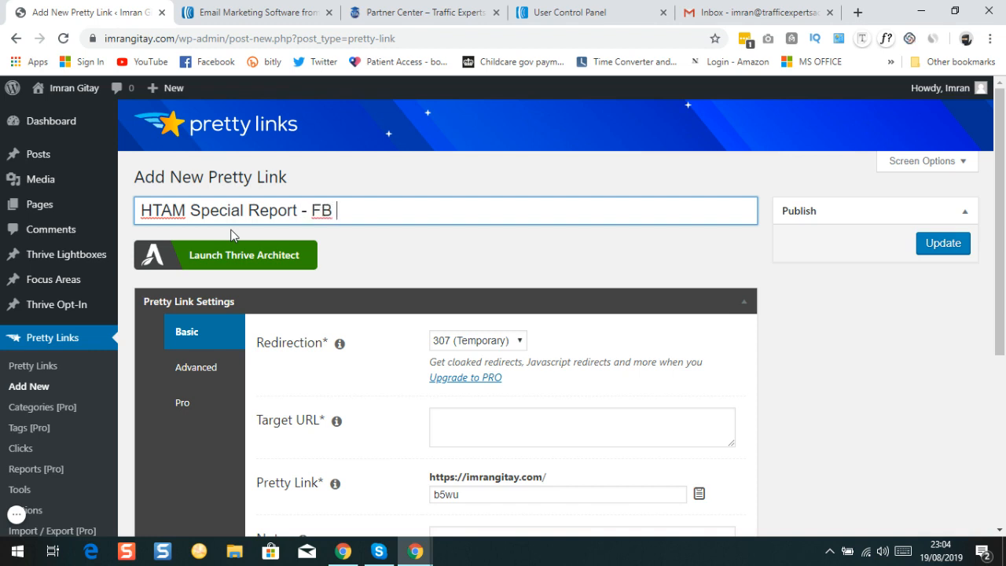
key("BackSpace")
key("BackSpace")
key("BackSpace")
type("ds Caamp")
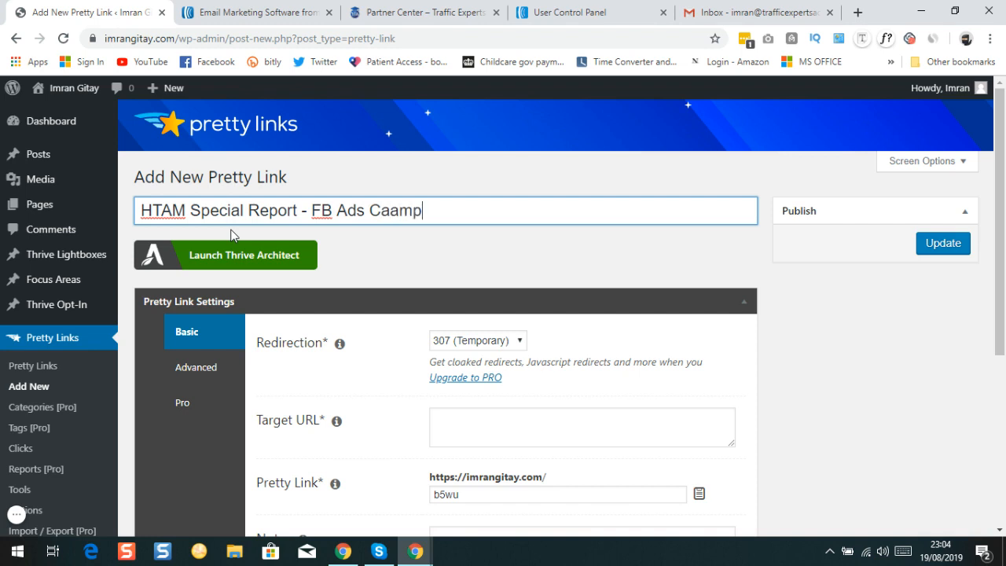
type("aign")
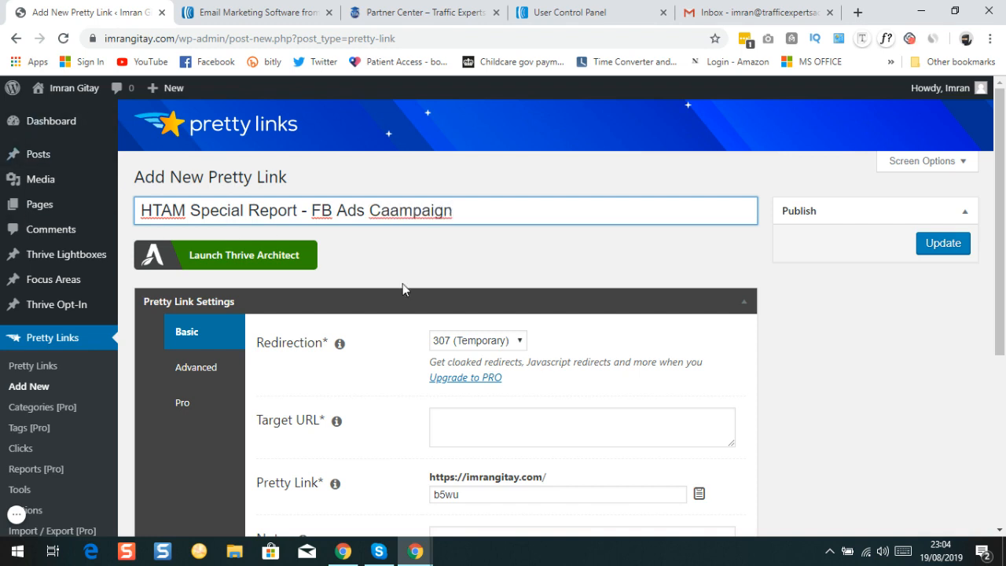
Correct the misspelled word in the new link's title so it reads "HTAM Special Report - FB Ads Campaign".
double_click(398, 214)
triple_click(399, 214)
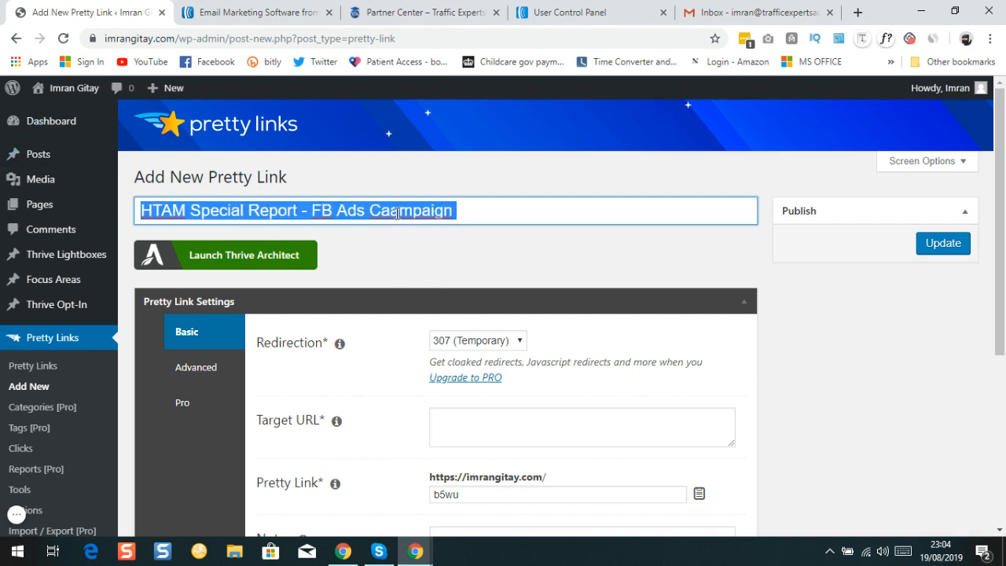
double_click(401, 212)
triple_click(403, 211)
double_click(415, 210)
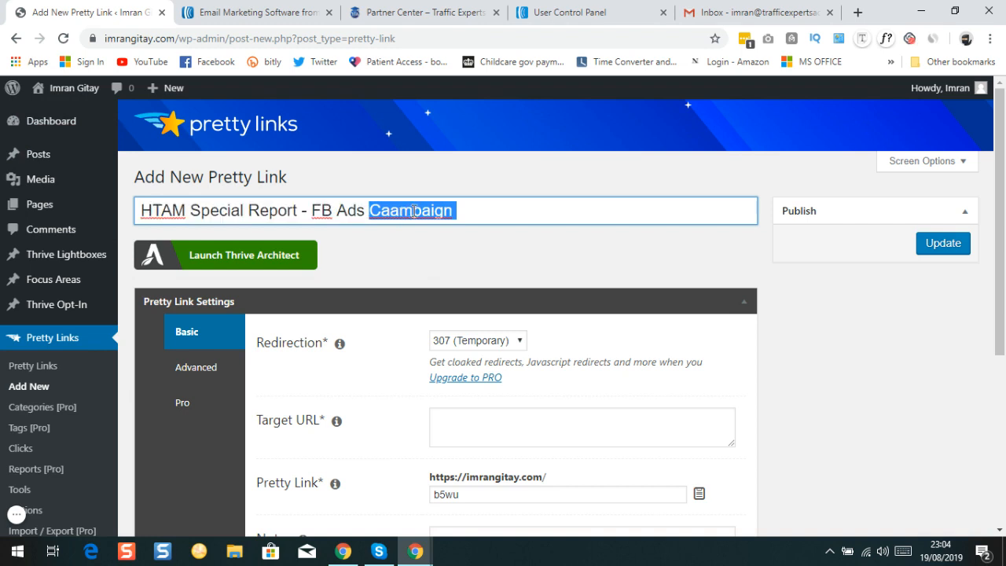
left_click(462, 210)
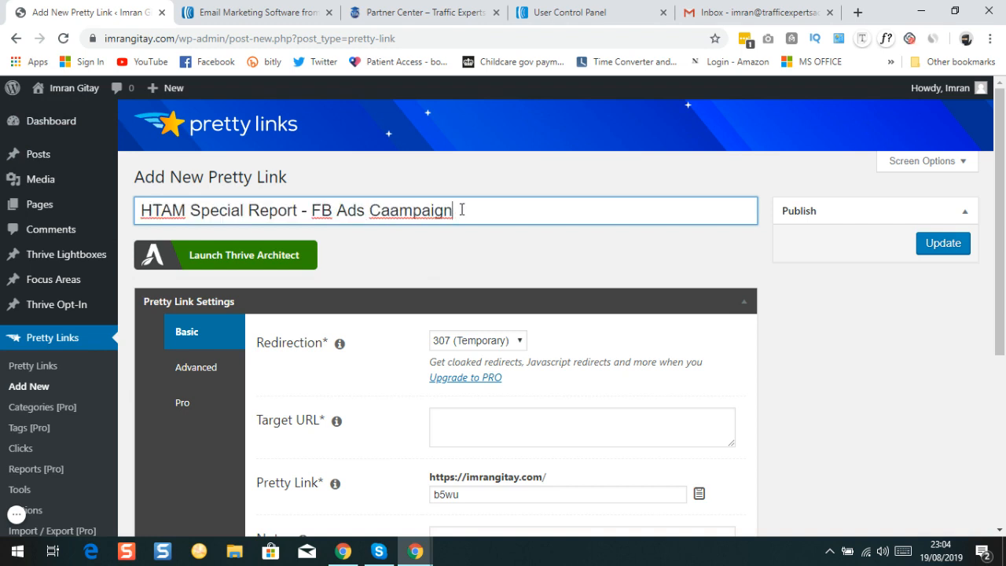
key("BackSpace")
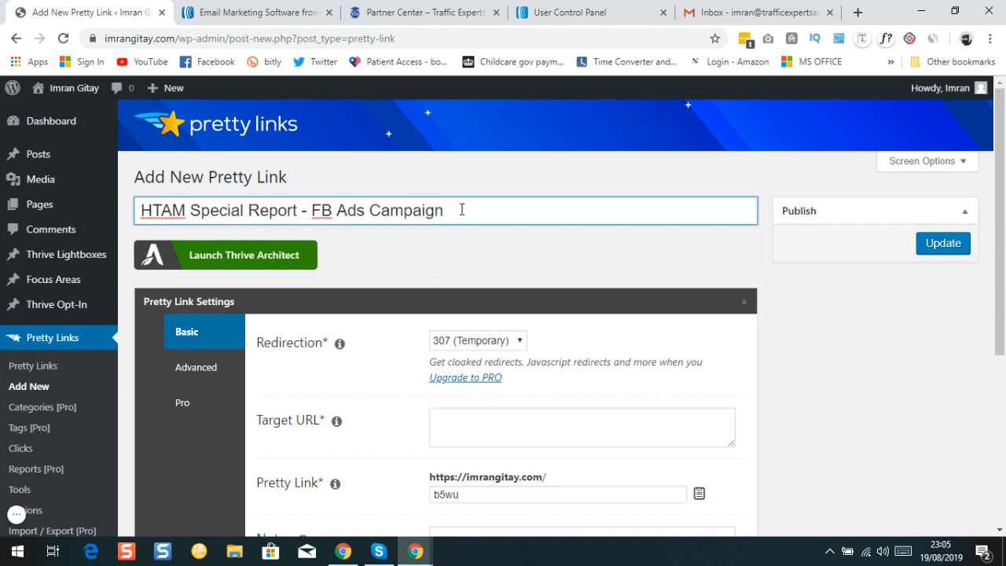
Set the new pretty link's redirection type to 301 (Permanent).
scroll(570, 267, "down", 1)
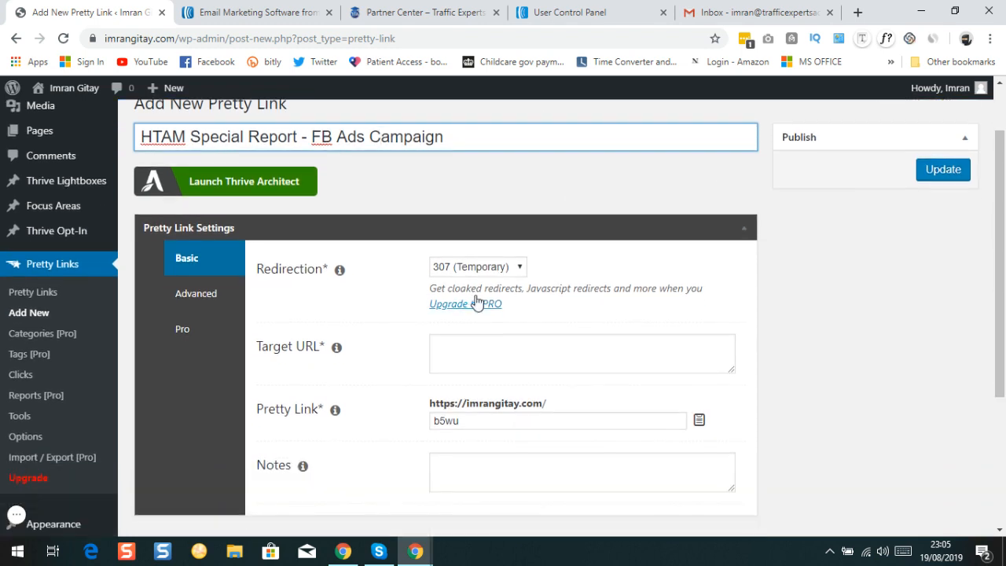
left_click(507, 268)
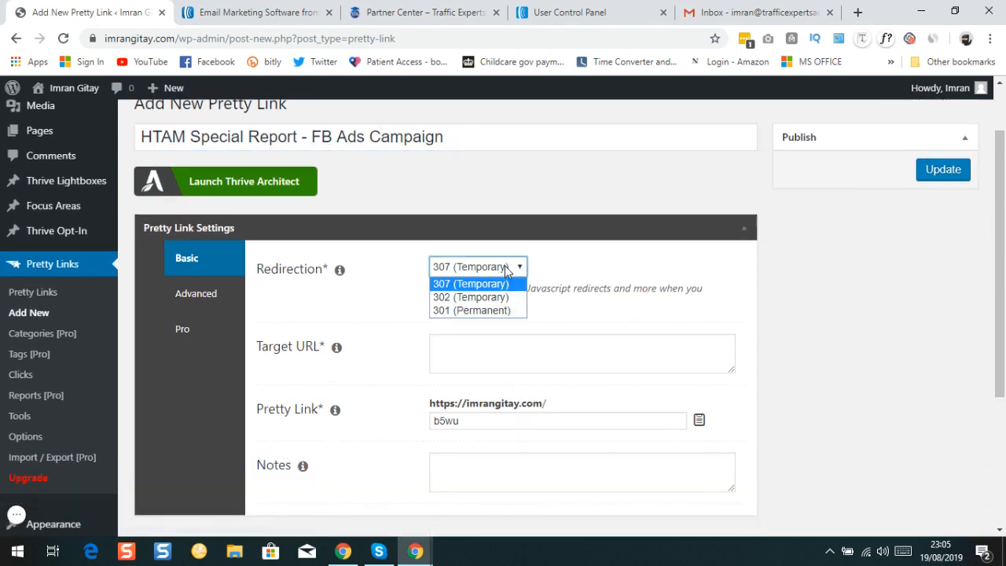
left_click(488, 312)
scroll(417, 291, "down", 1)
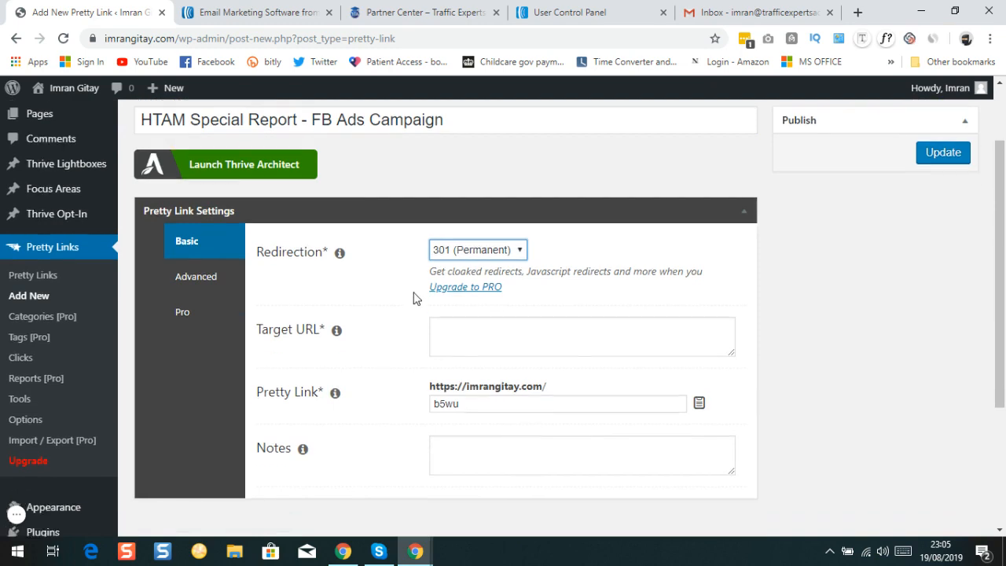
Copy the HTAM Report affiliate link from the Partner Center page and paste it as the new pretty link's target URL.
left_click(411, 17)
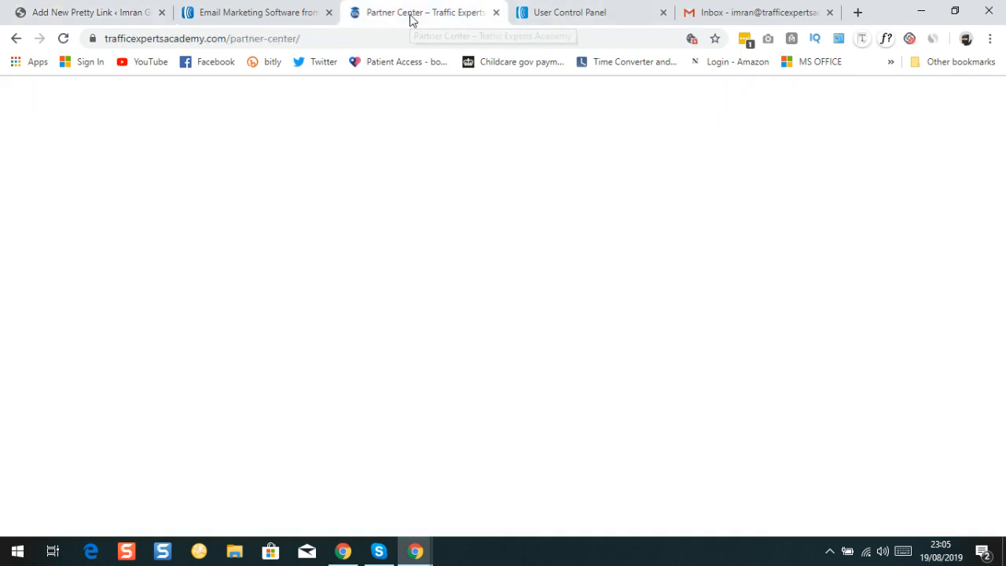
scroll(362, 341, "up", 2)
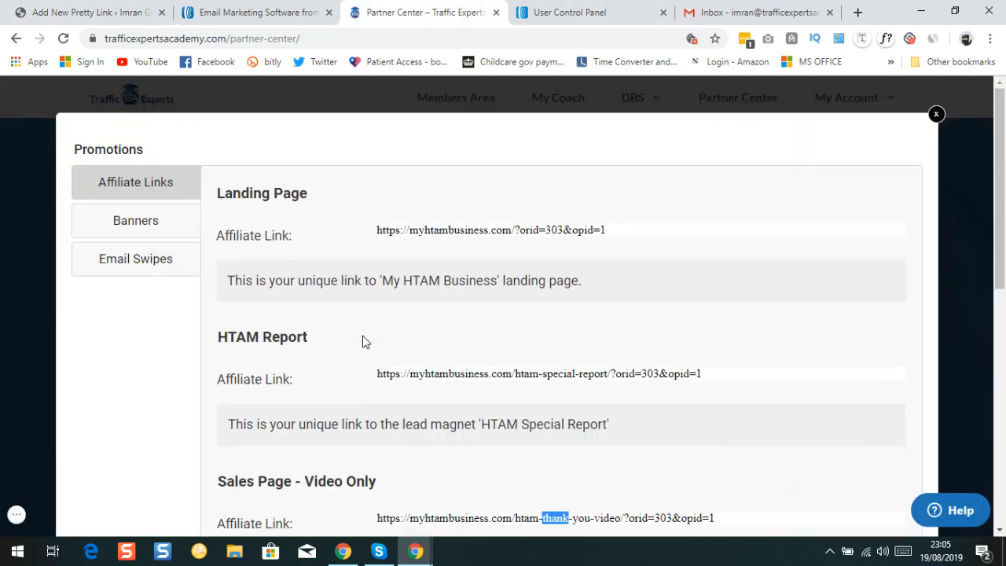
scroll(275, 283, "down", 1)
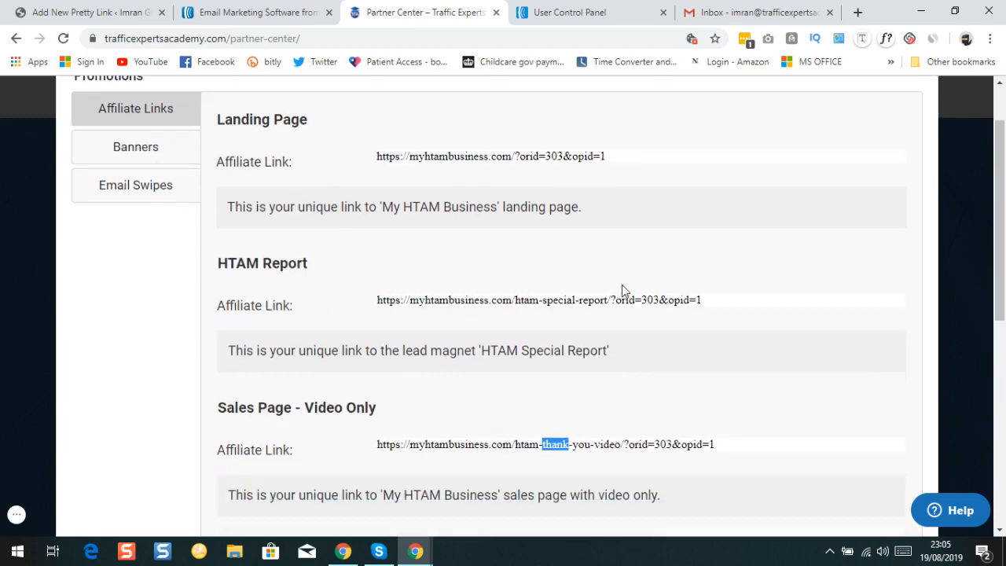
left_click(715, 306)
triple_click(712, 305)
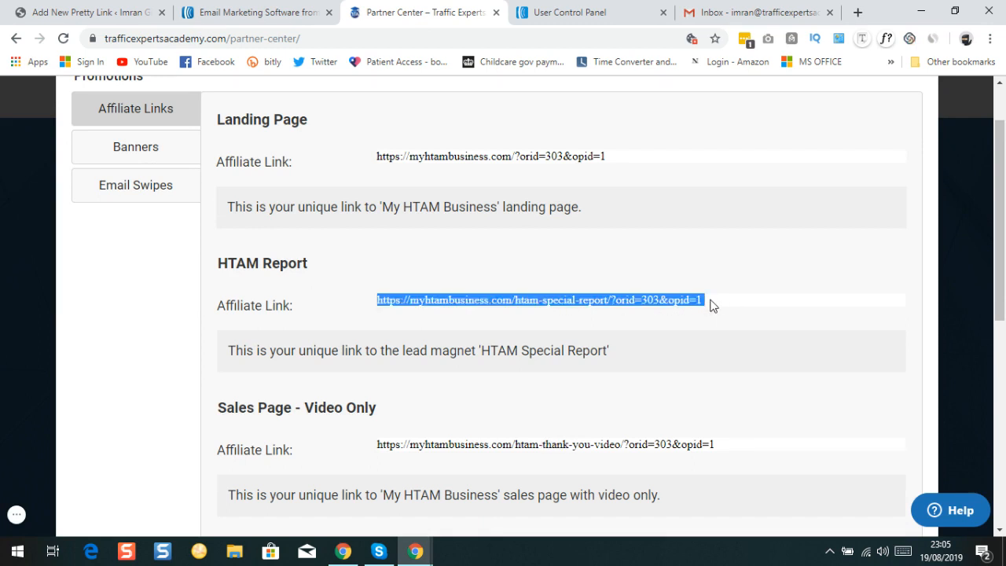
right_click(537, 303)
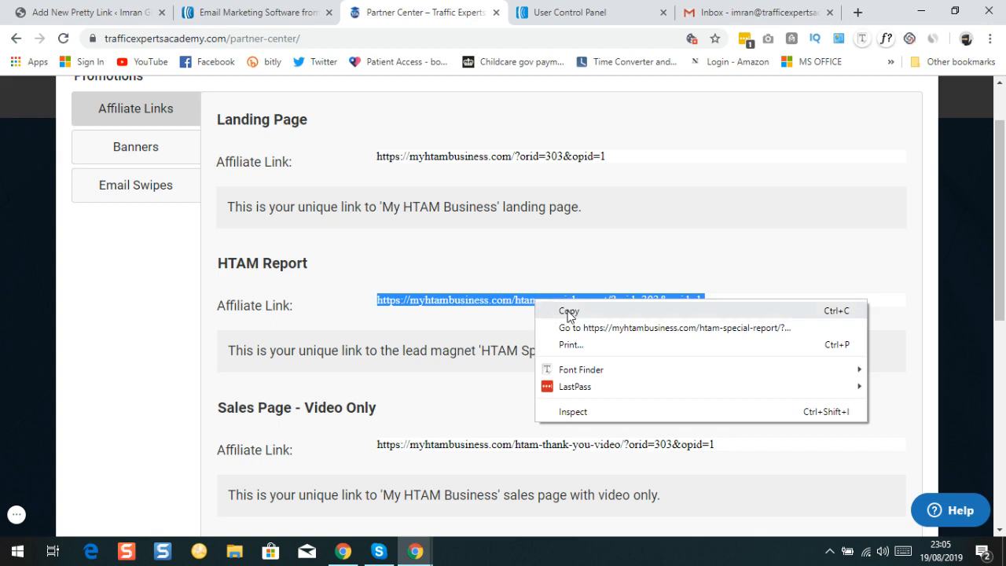
left_click(568, 310)
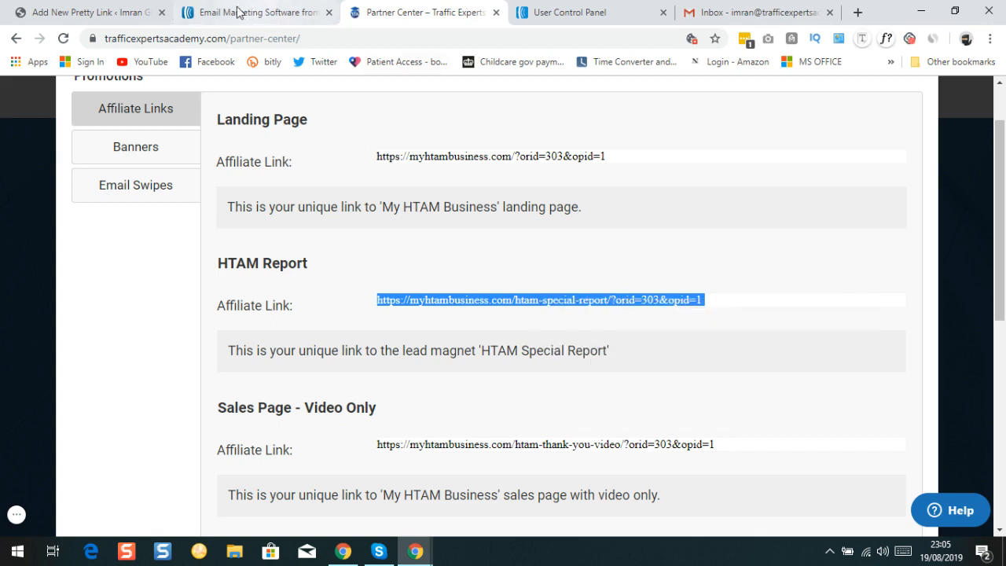
left_click(92, 14)
left_click(441, 275)
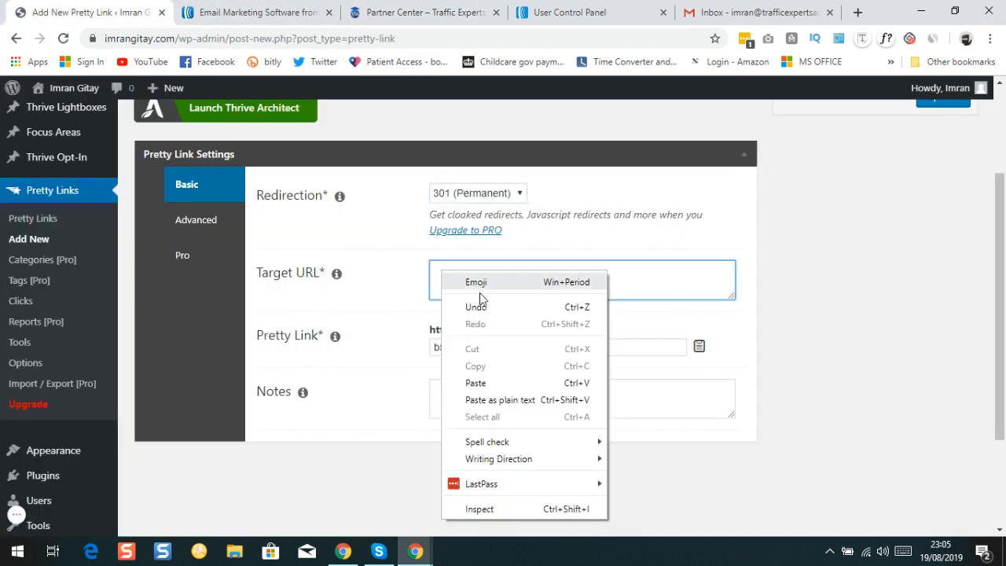
left_click(496, 383)
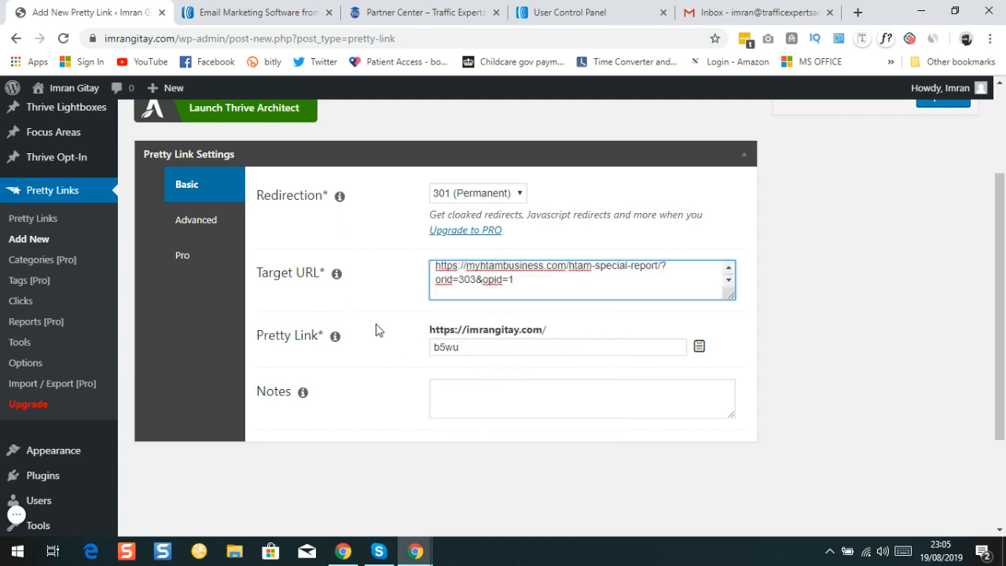
Replace the pretty link's slug with special-report-pdf and publish the link.
left_click(468, 352)
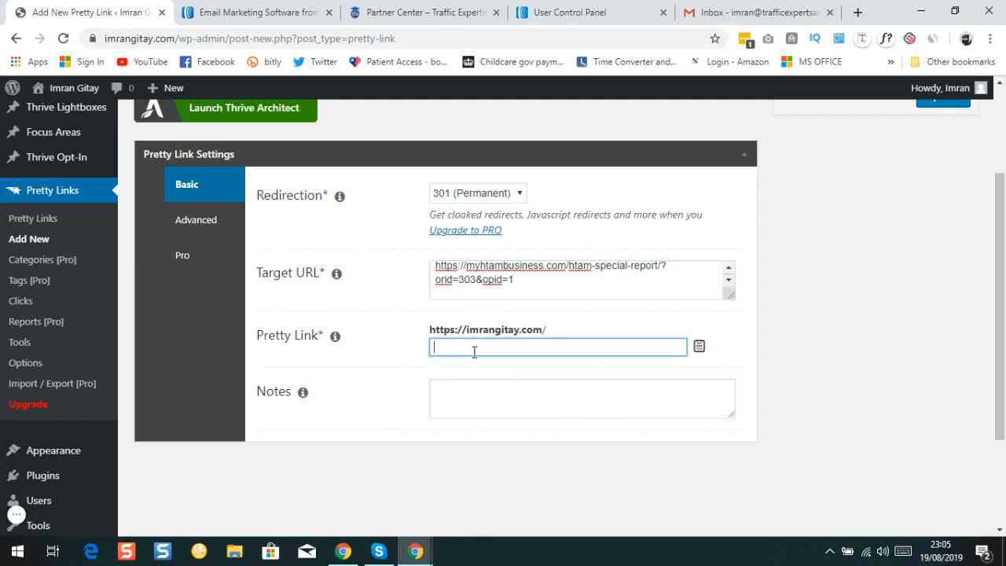
type("sp")
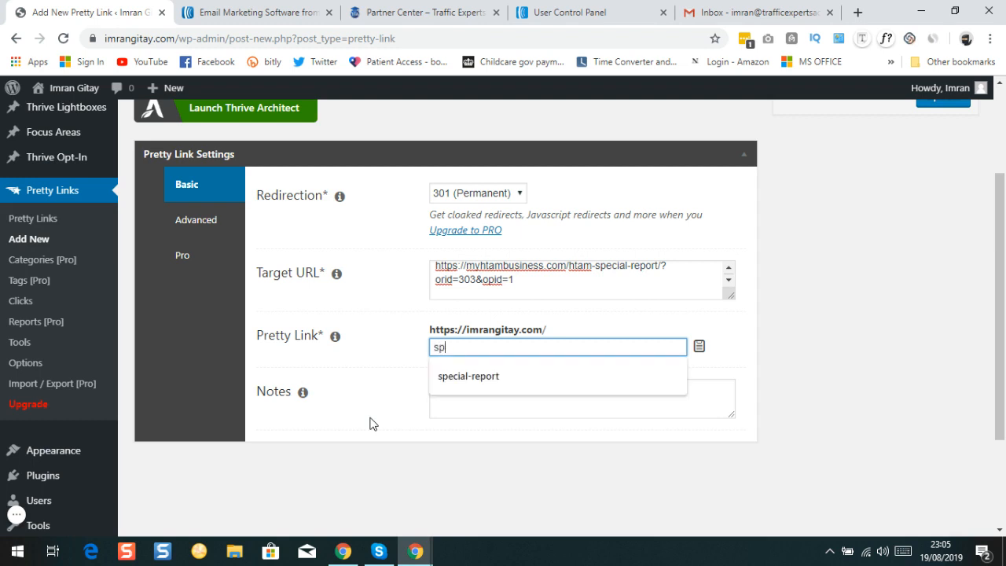
type("ecial")
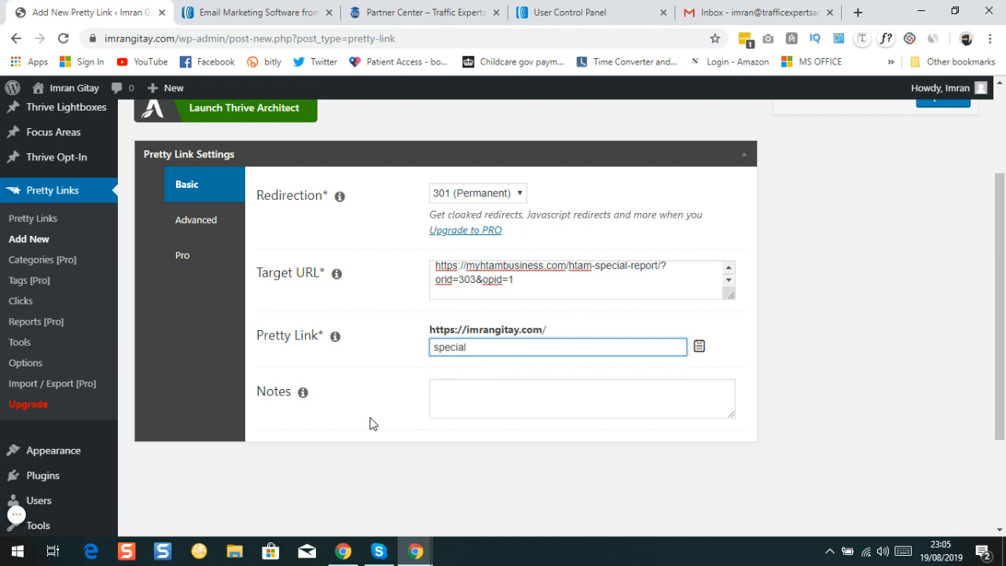
key("BackSpace")
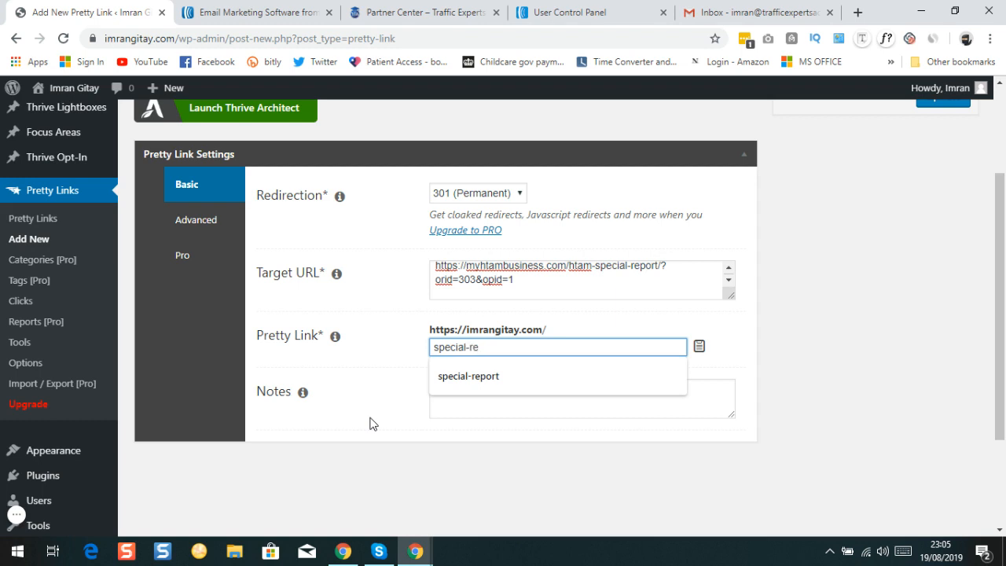
type("-report-pdf")
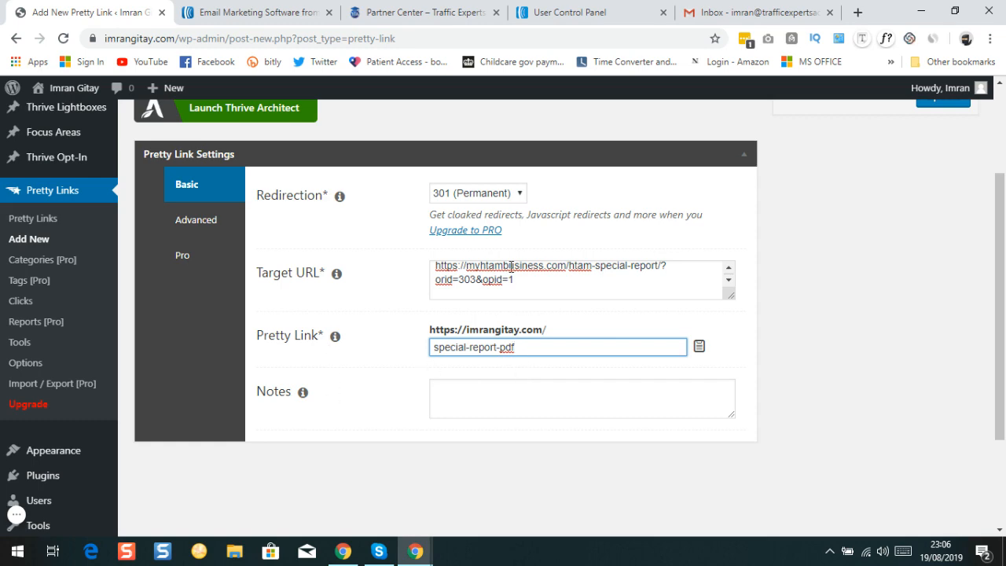
scroll(454, 297, "down", 3)
scroll(966, 286, "up", 5)
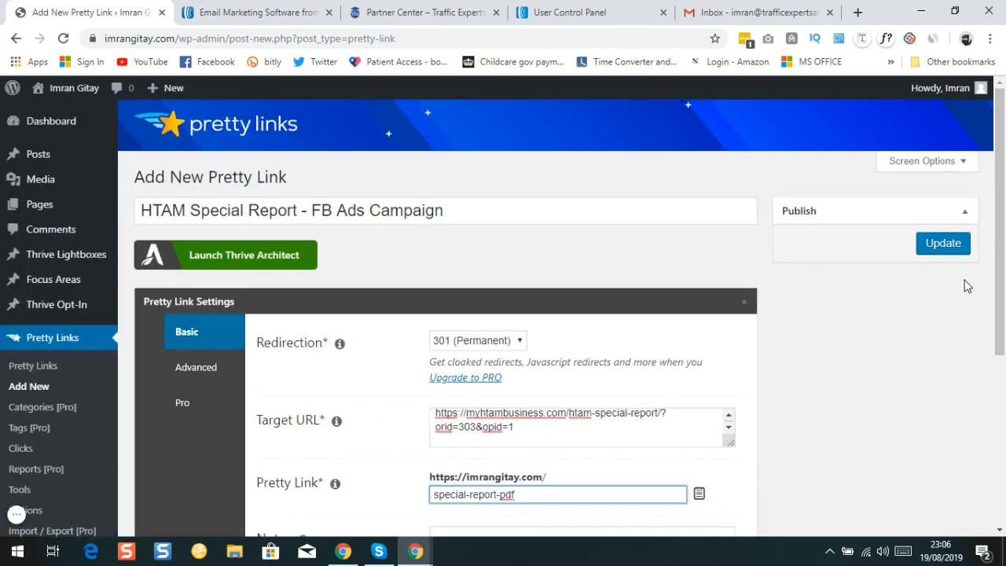
scroll(929, 249, "down", 1)
left_click(943, 175)
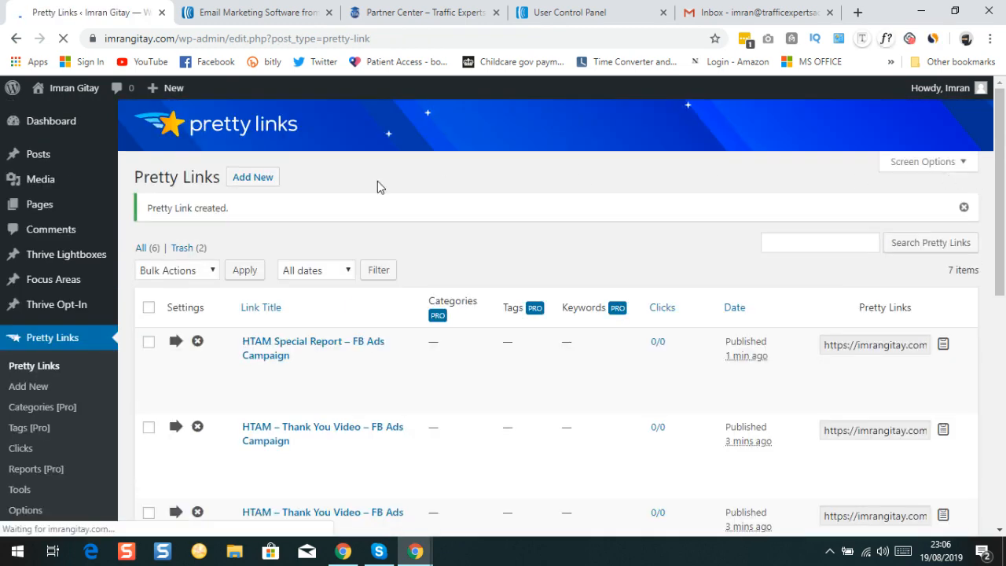
Review the pretty links list, checking the FB Ads Campaign entries against the older HTAM links.
scroll(377, 185, "down", 2)
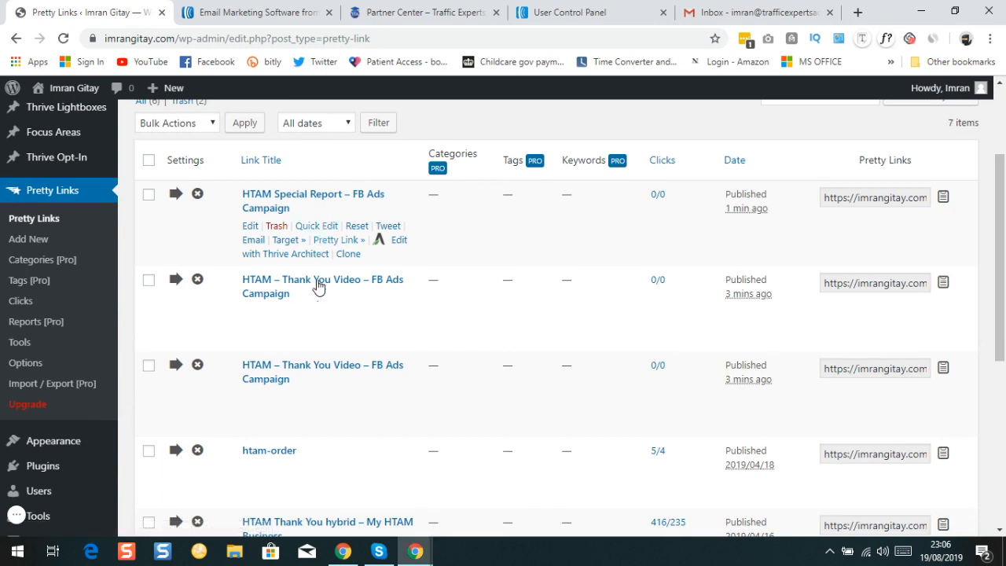
scroll(319, 304, "down", 1)
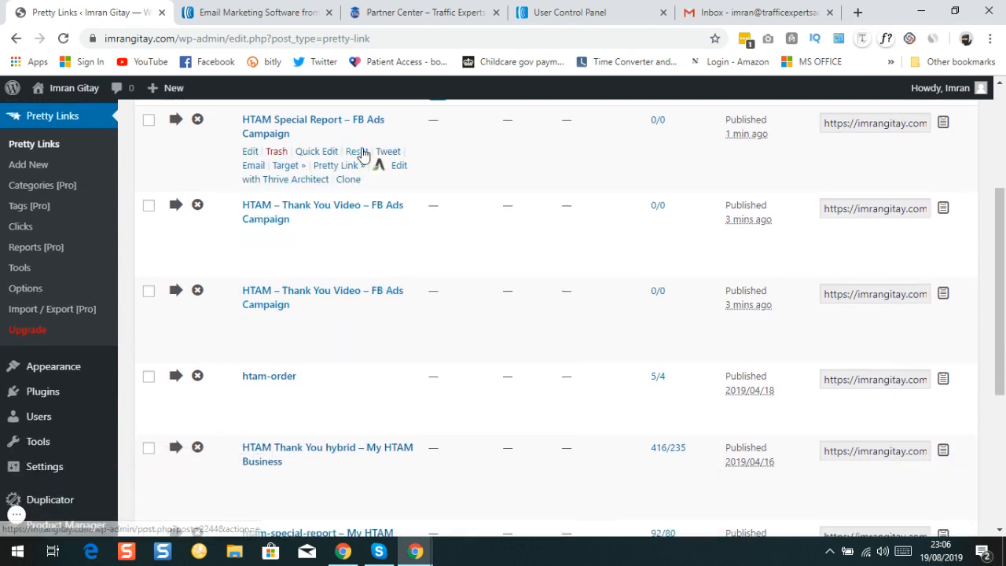
scroll(356, 154, "down", 1)
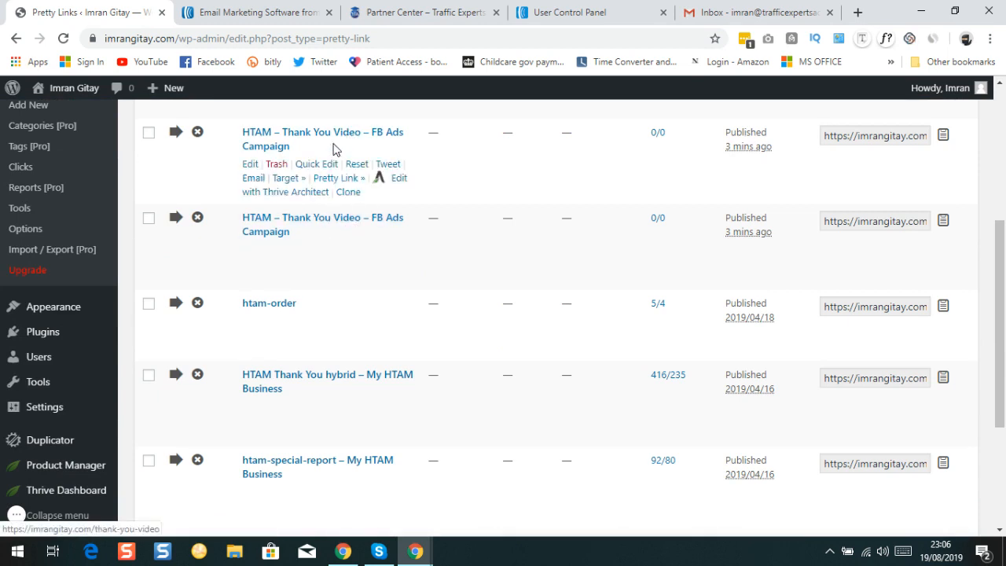
scroll(378, 214, "up", 1)
scroll(383, 216, "up", 2)
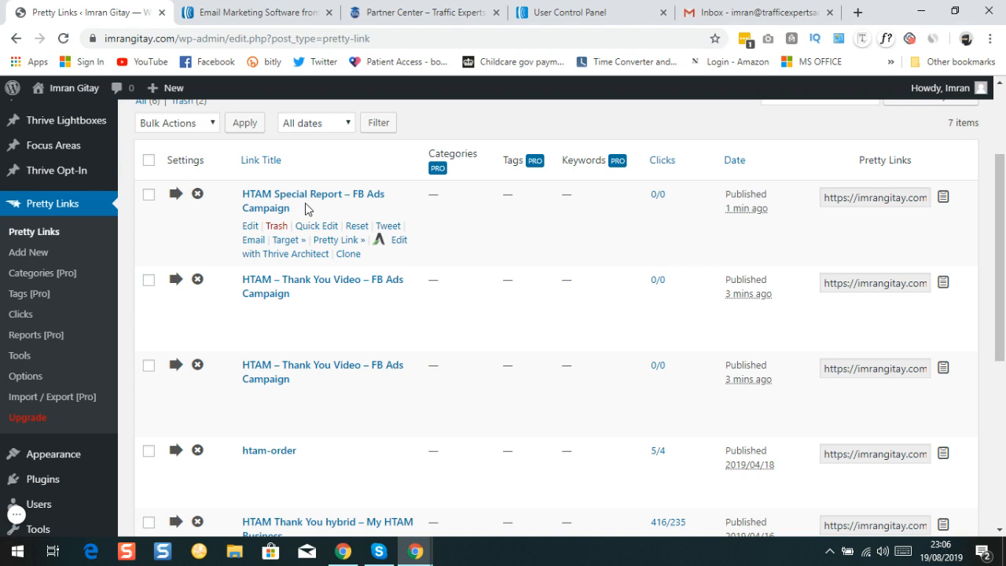
scroll(344, 207, "up", 3)
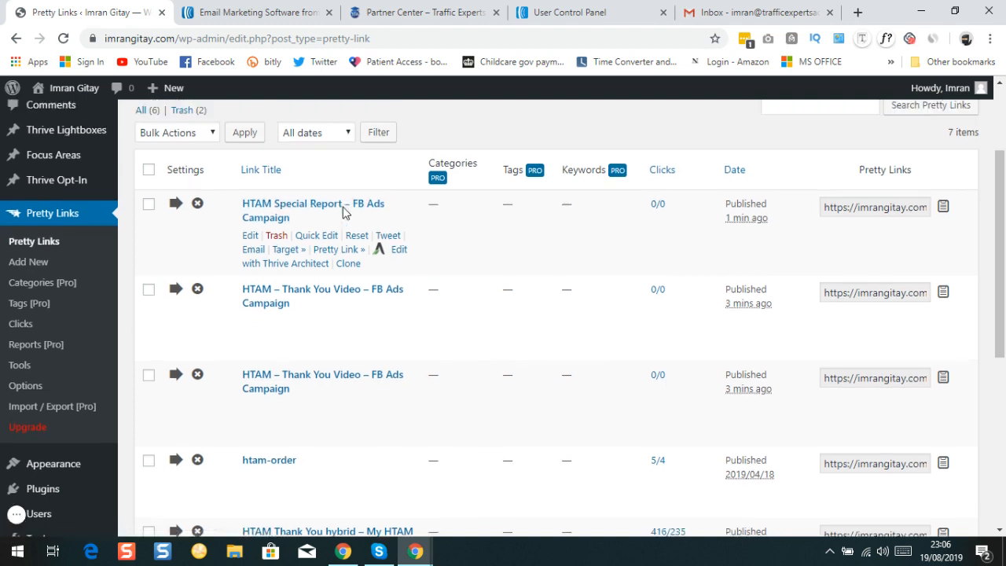
Examine the Partner Center's sales page and order form affiliate links, comparing them with the entries in the pretty links list.
left_click(391, 19)
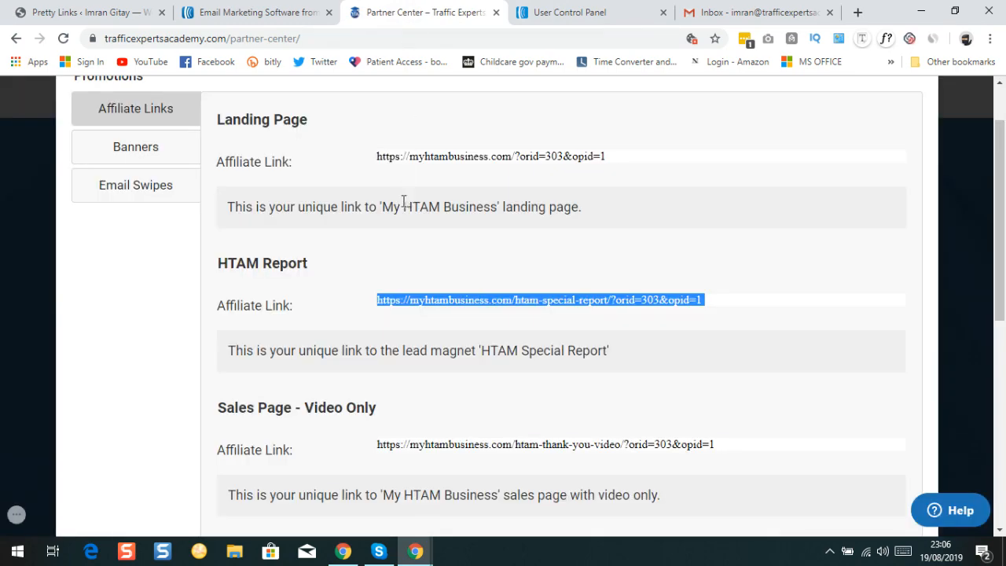
scroll(403, 202, "down", 1)
scroll(311, 250, "down", 2)
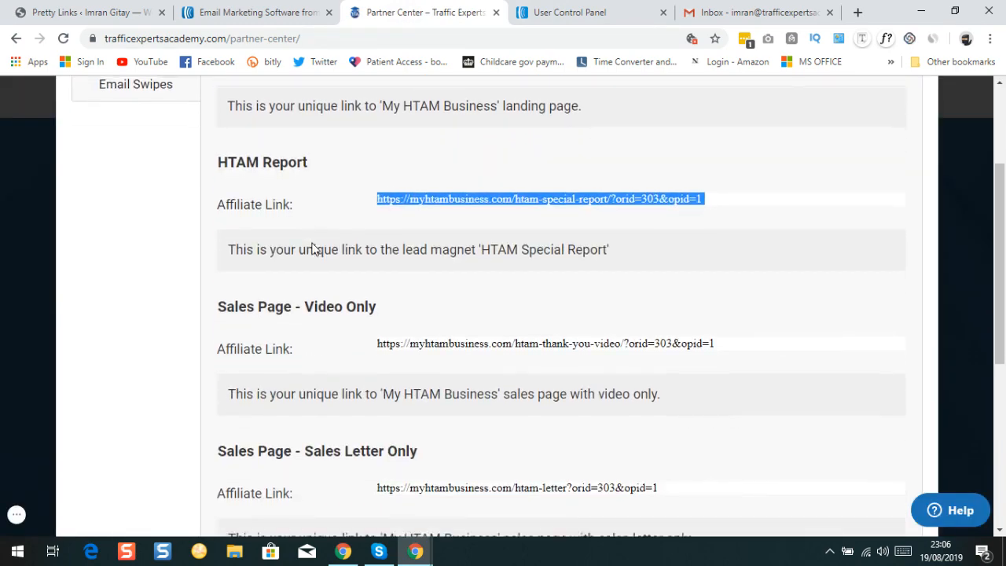
scroll(312, 249, "down", 1)
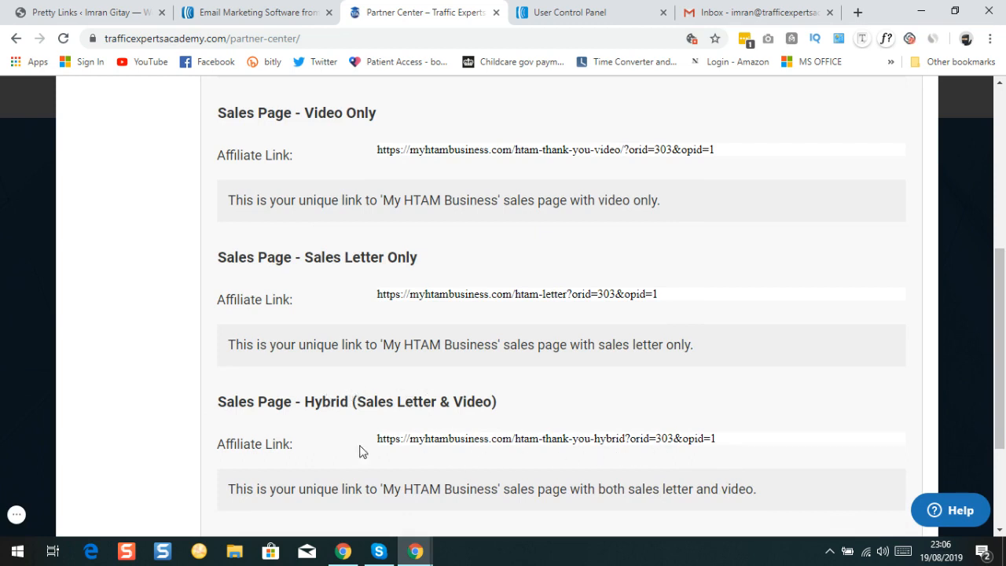
scroll(308, 276, "down", 2)
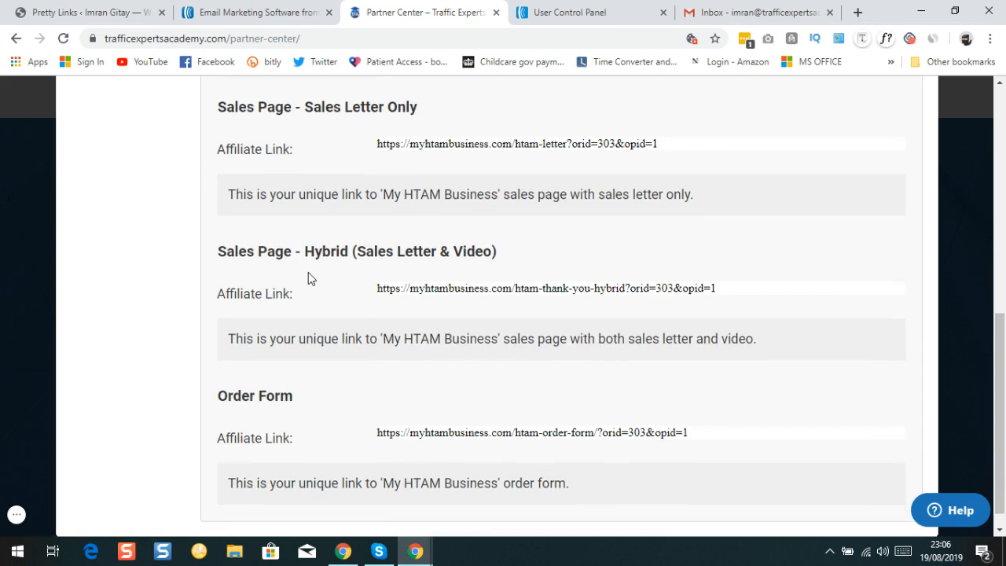
scroll(309, 275, "down", 1)
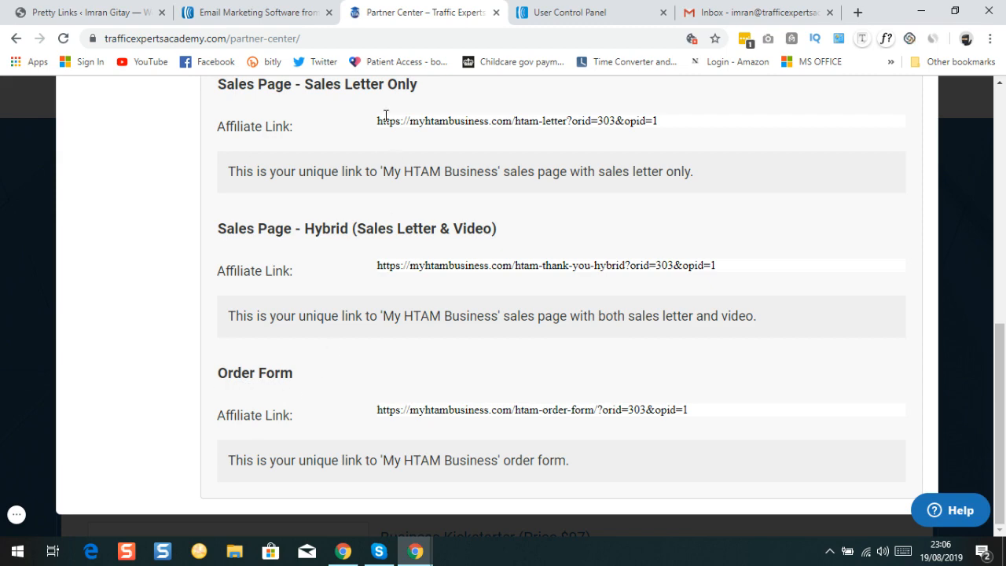
left_click(53, 13)
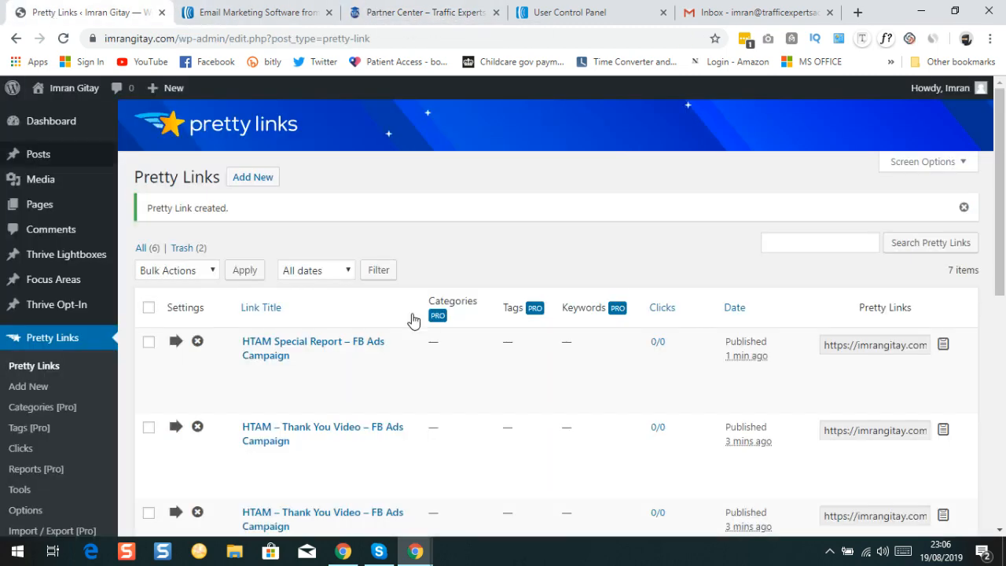
scroll(409, 330, "down", 2)
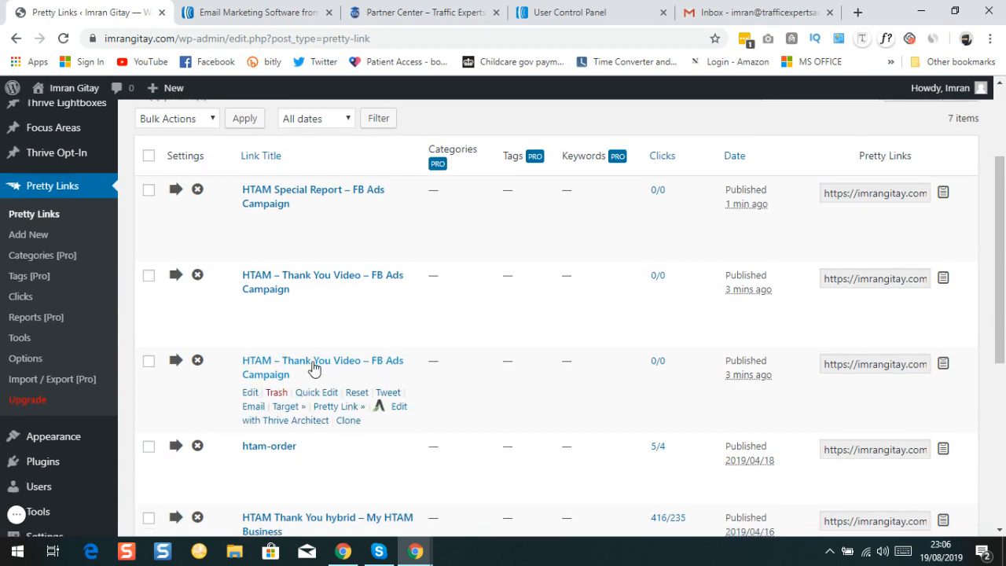
scroll(330, 260, "down", 2)
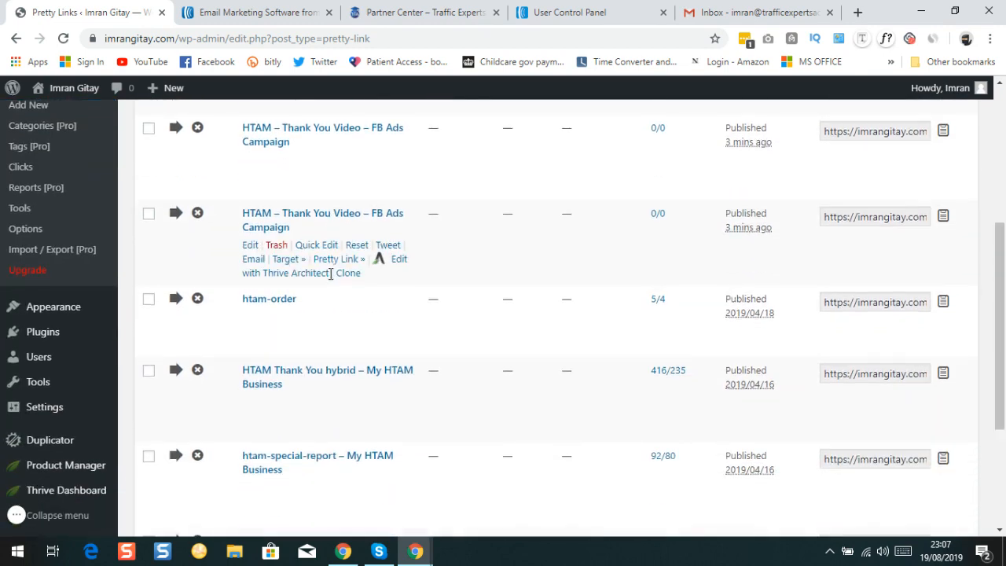
View the published HTAM Special Report – FB Ads page from the WordPress site's list of pages.
scroll(331, 274, "down", 2)
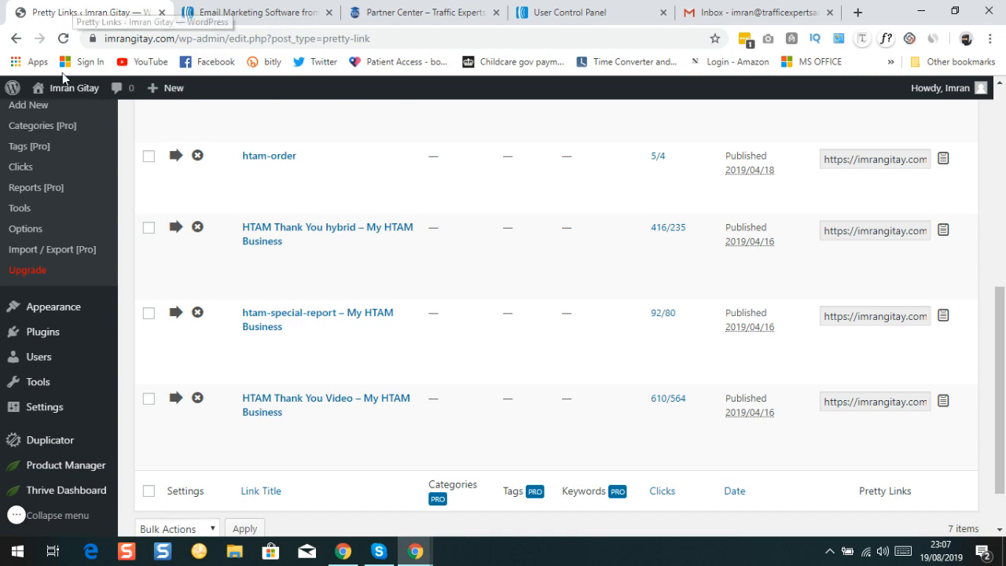
scroll(27, 310, "up", 6)
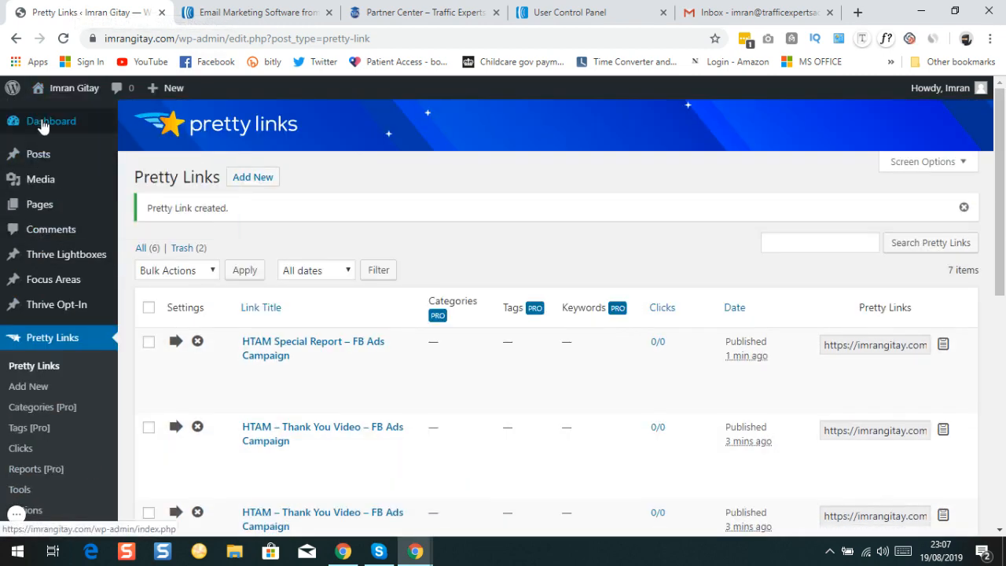
left_click(43, 123)
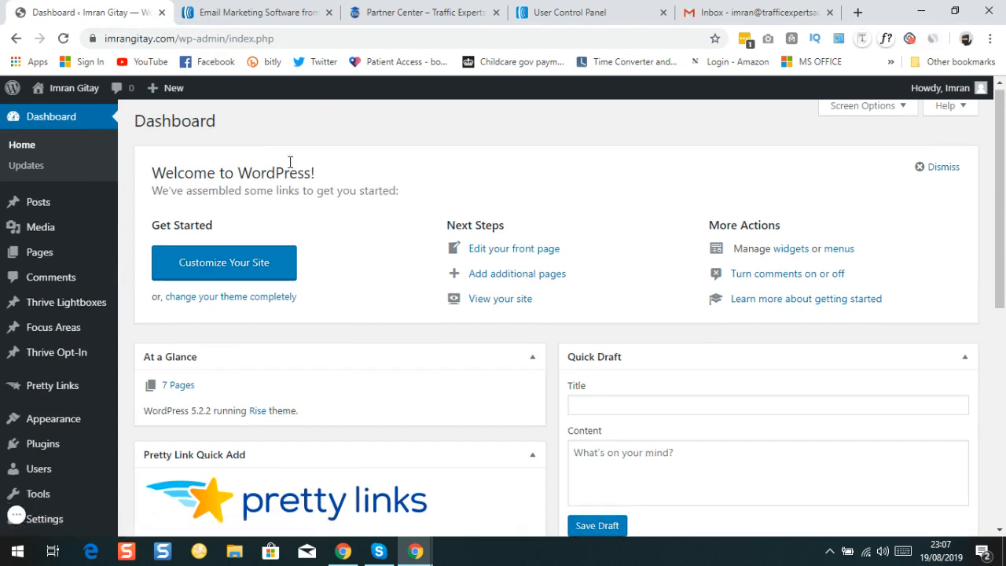
scroll(290, 162, "down", 1)
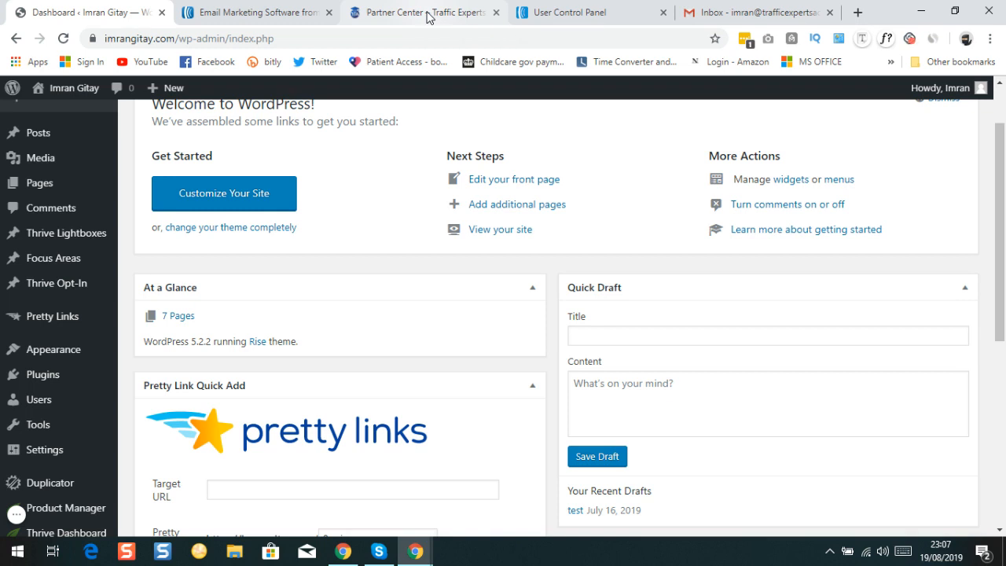
mouse_move(35, 190)
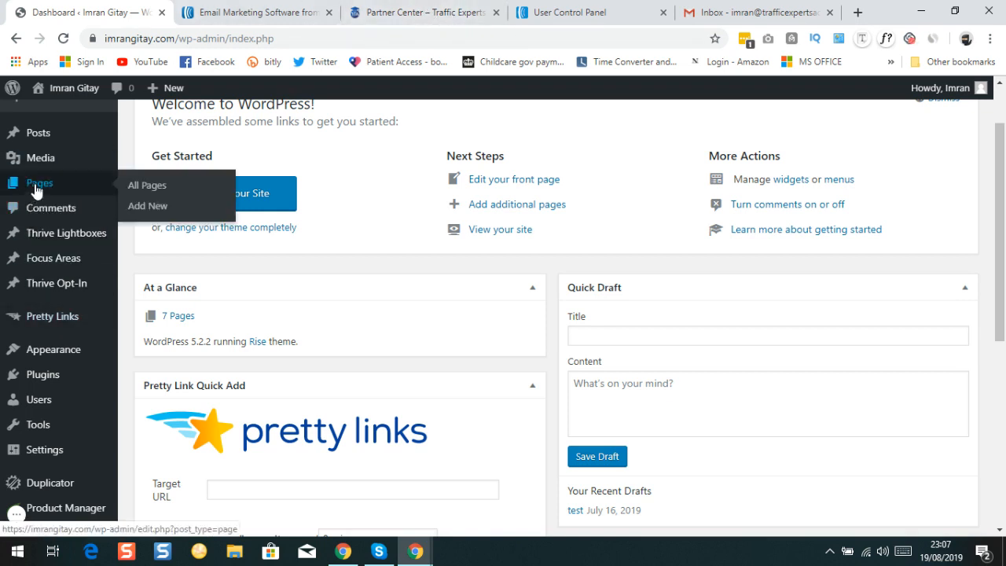
left_click(133, 185)
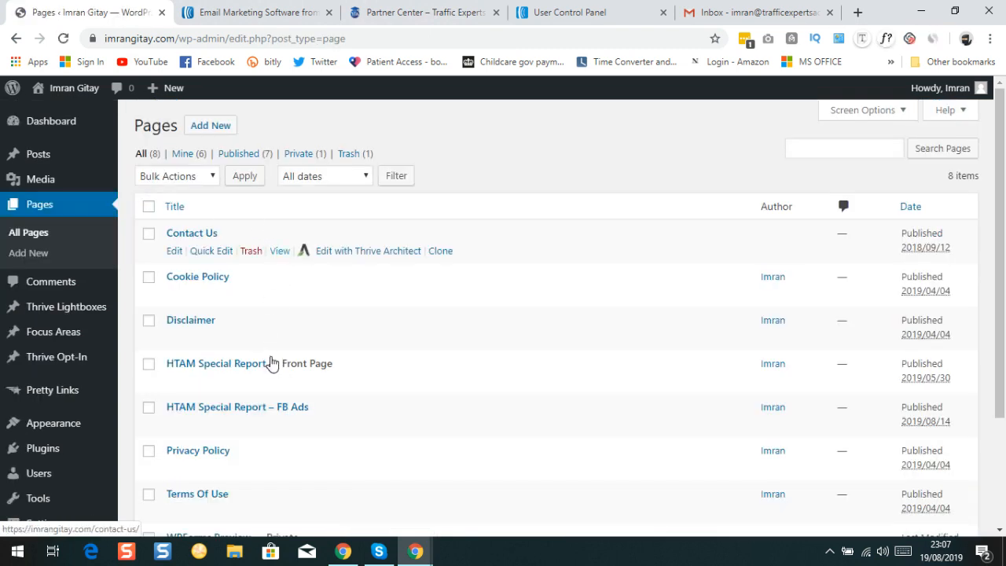
left_click(279, 427)
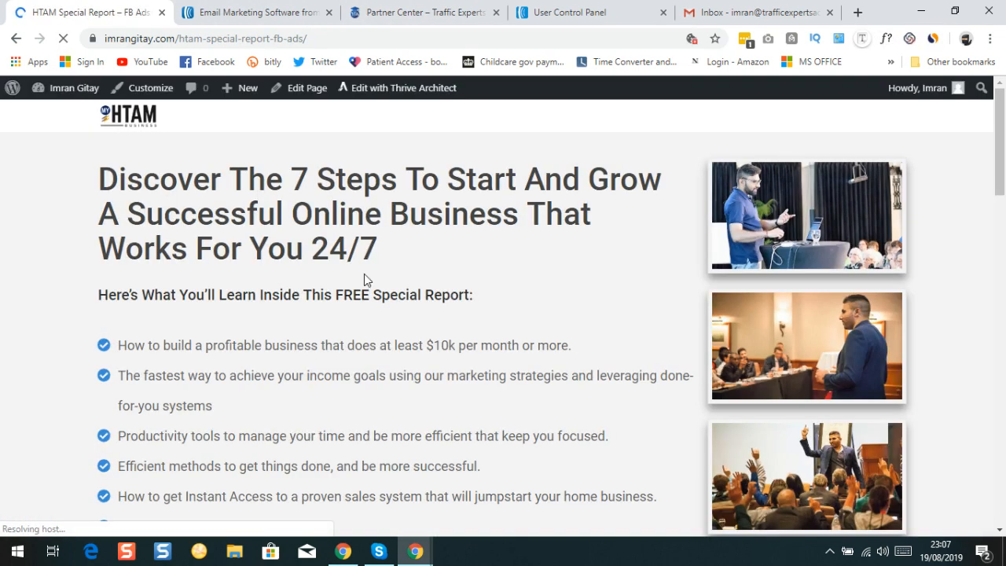
Check the page's instant-access opt-in form, close it and return to the WordPress dashboard.
scroll(443, 270, "down", 4)
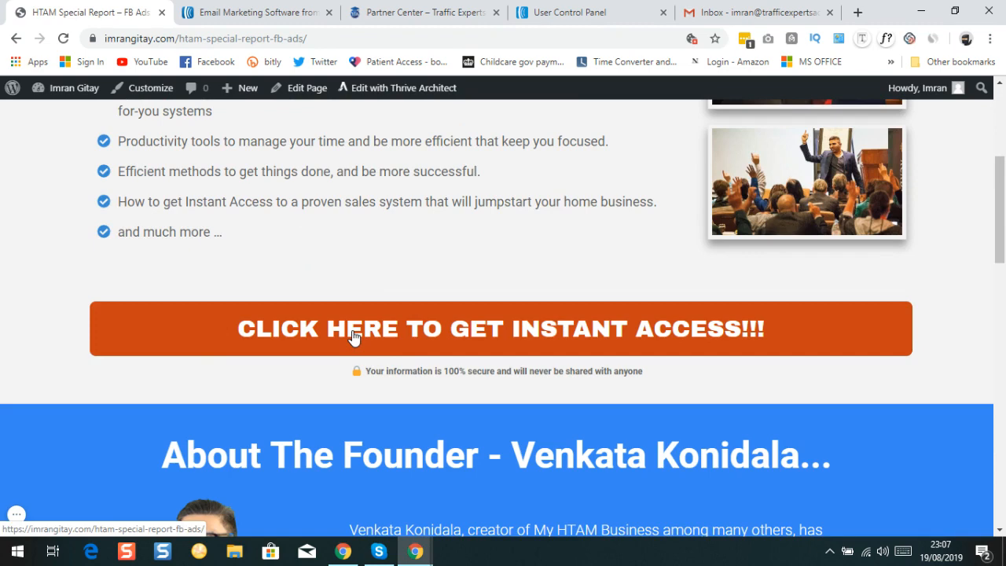
left_click(354, 337)
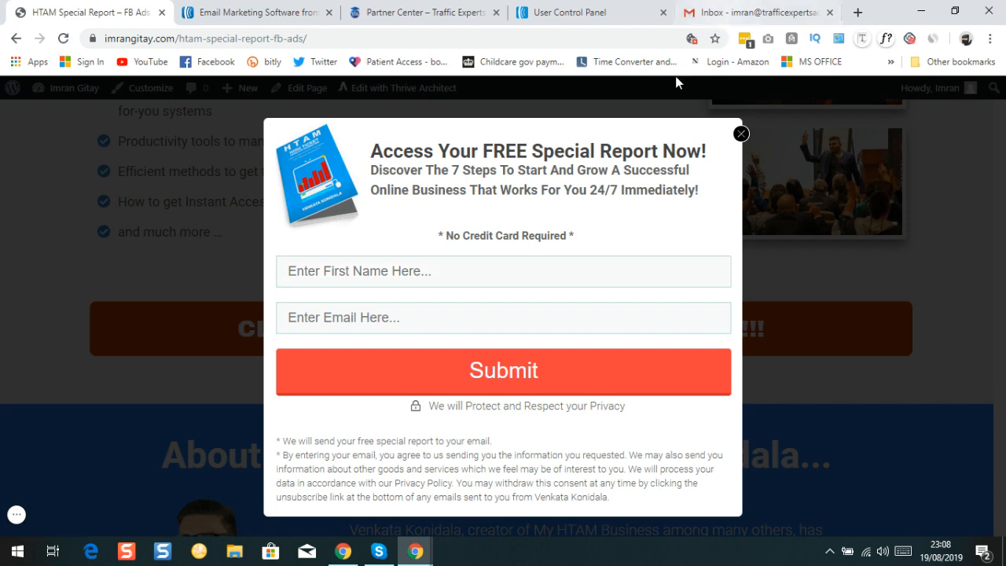
left_click(742, 133)
mouse_move(74, 88)
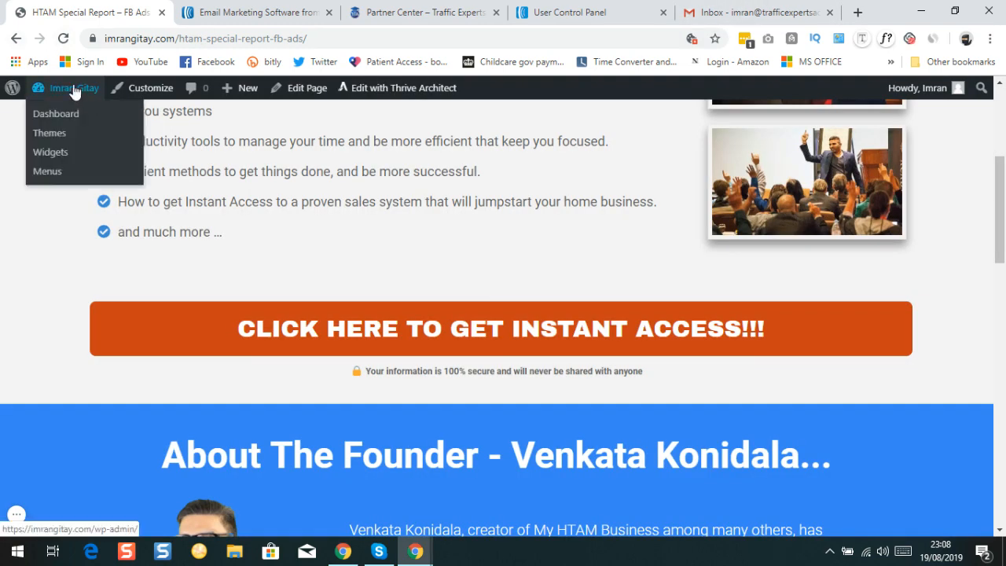
left_click(63, 108)
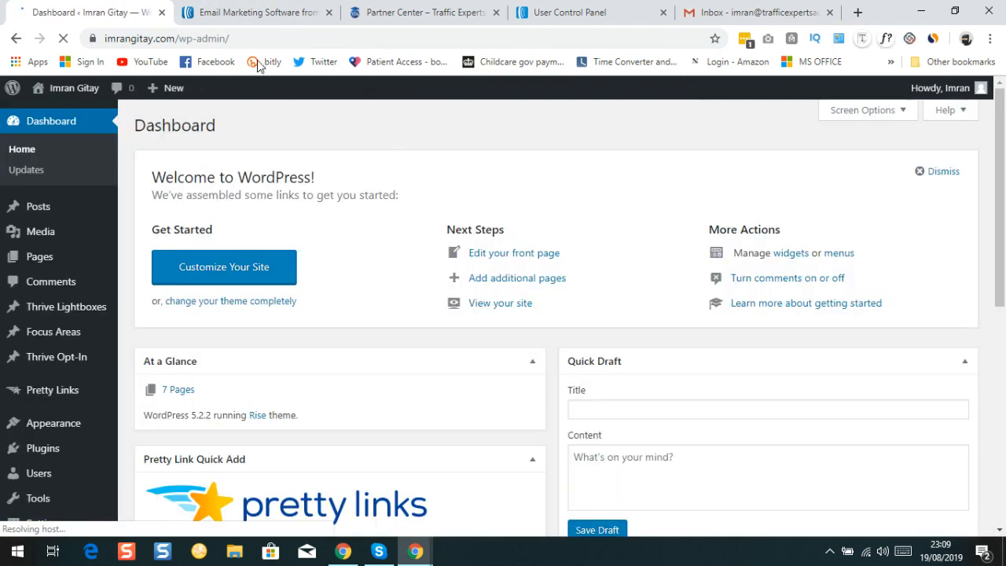
Switch to the AWeber pricing page and examine the monthly, quarterly and annual plans with their included features.
left_click(241, 13)
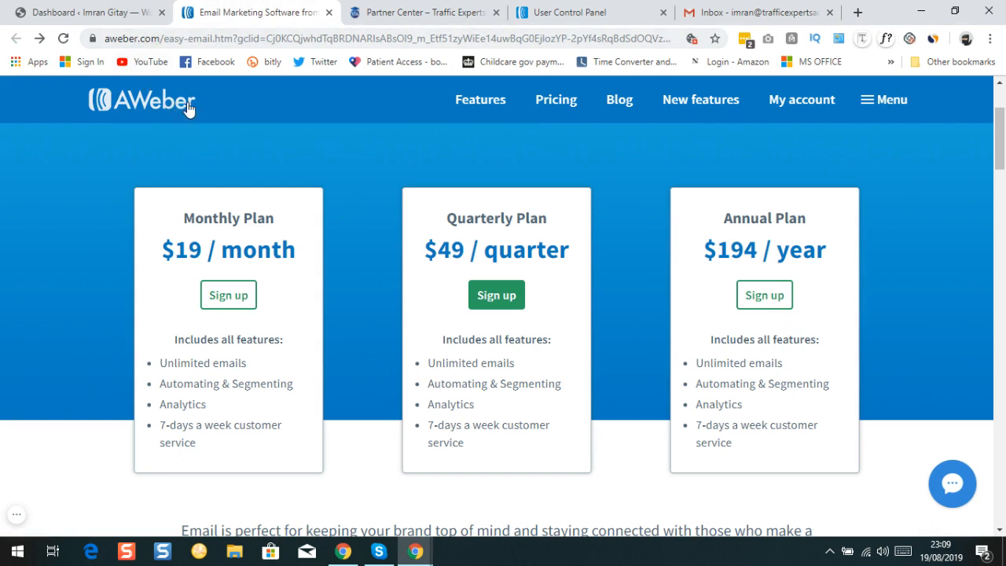
scroll(476, 154, "down", 1)
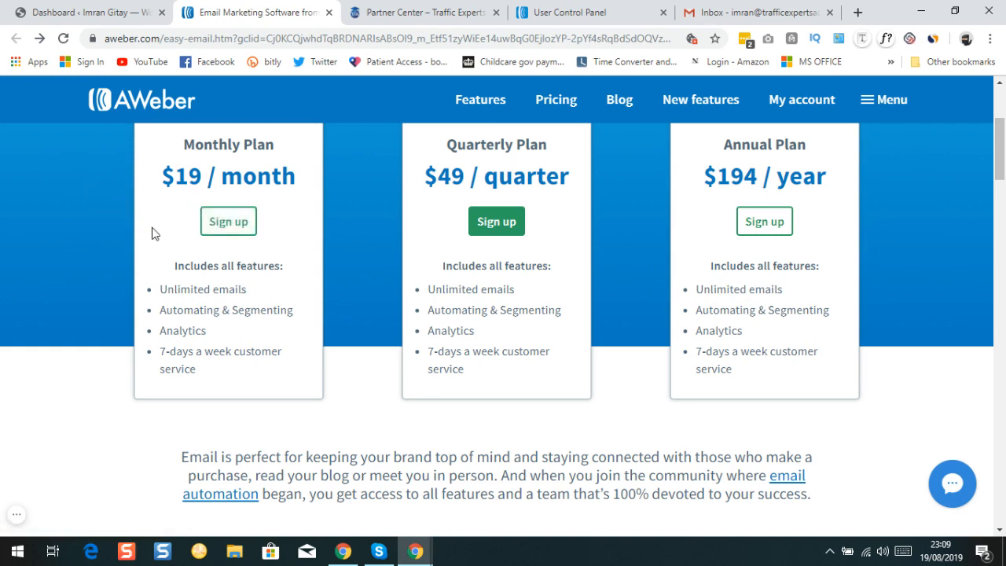
scroll(227, 280, "up", 2)
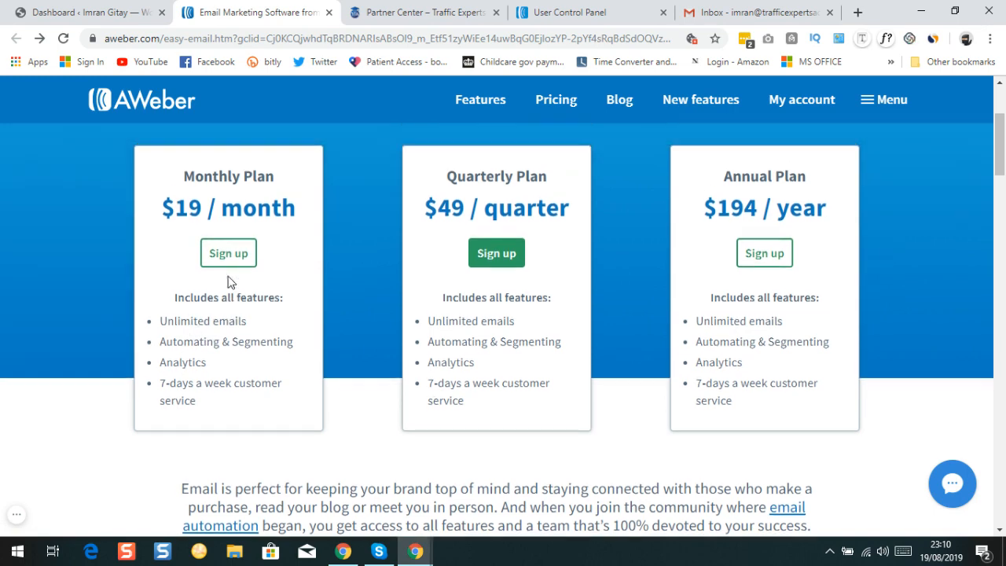
scroll(225, 278, "down", 2)
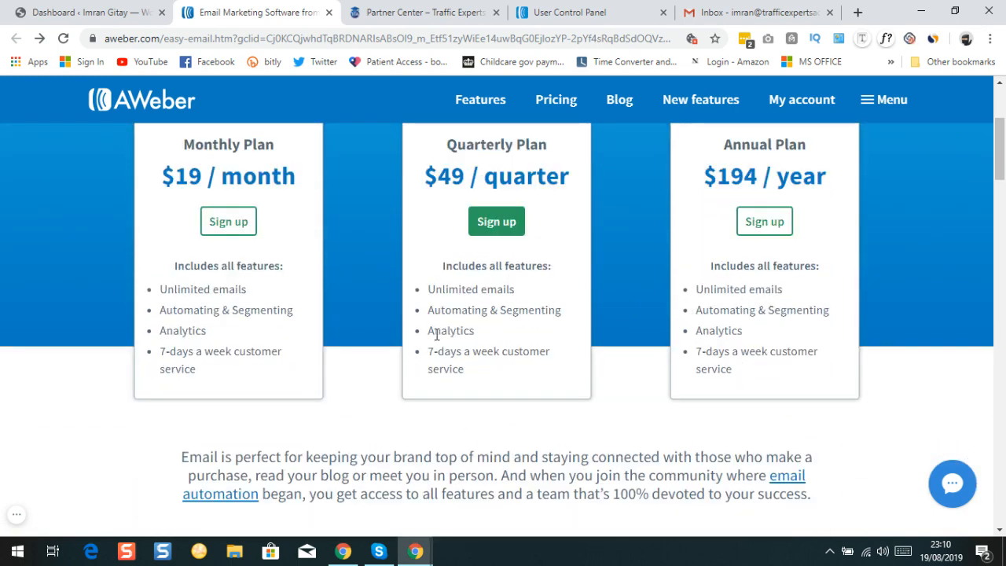
scroll(436, 298, "down", 2)
scroll(298, 312, "up", 1)
scroll(299, 312, "up", 1)
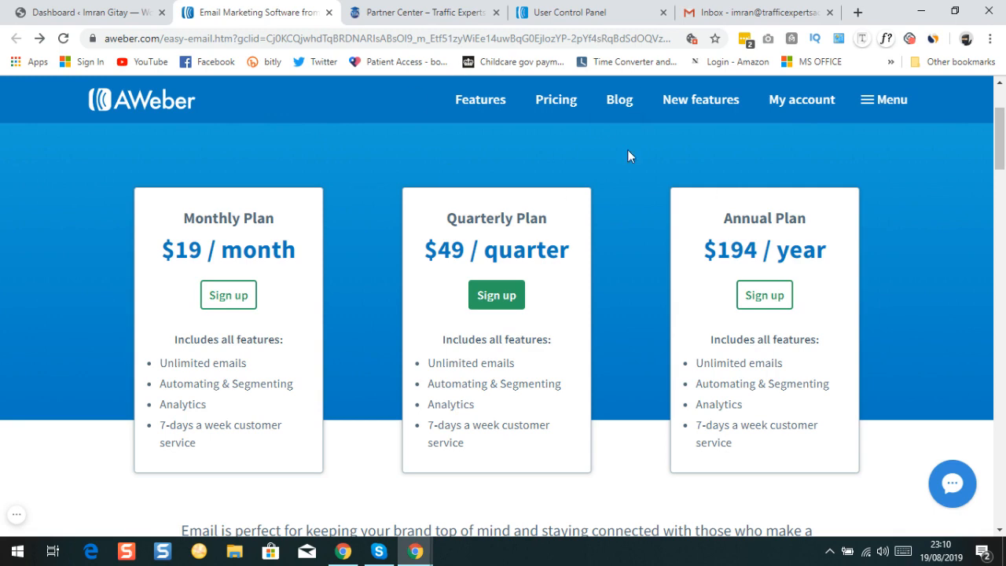
Switch to the AWeber user control panel and start creating a new list from the list management page.
left_click(563, 13)
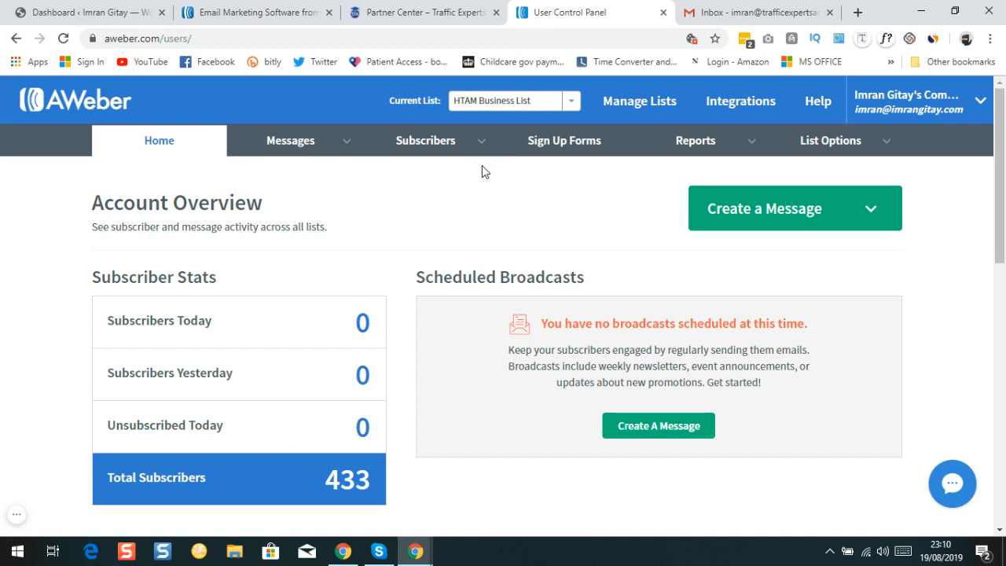
mouse_move(930, 114)
left_click(912, 119)
mouse_move(910, 119)
left_click(637, 104)
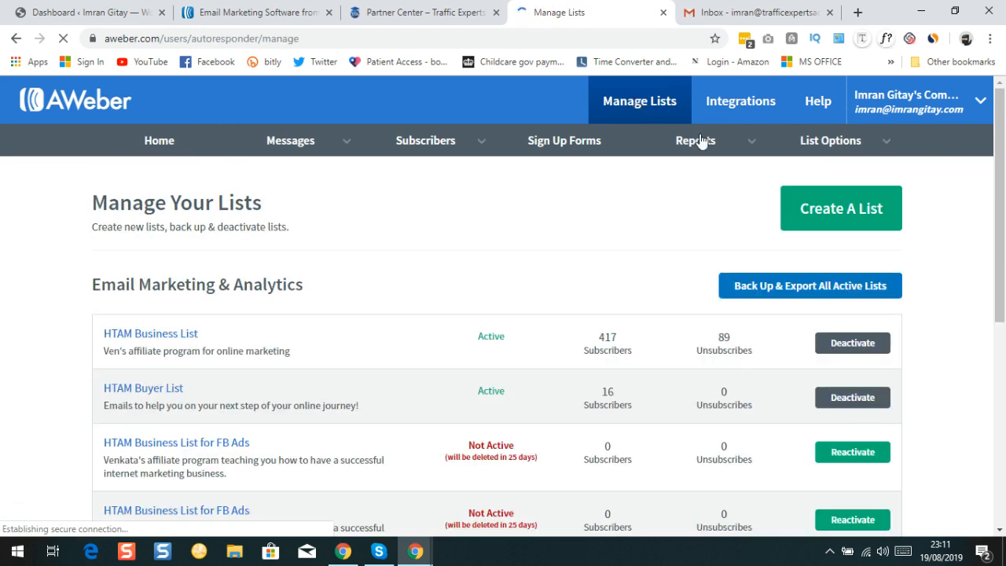
left_click(825, 210)
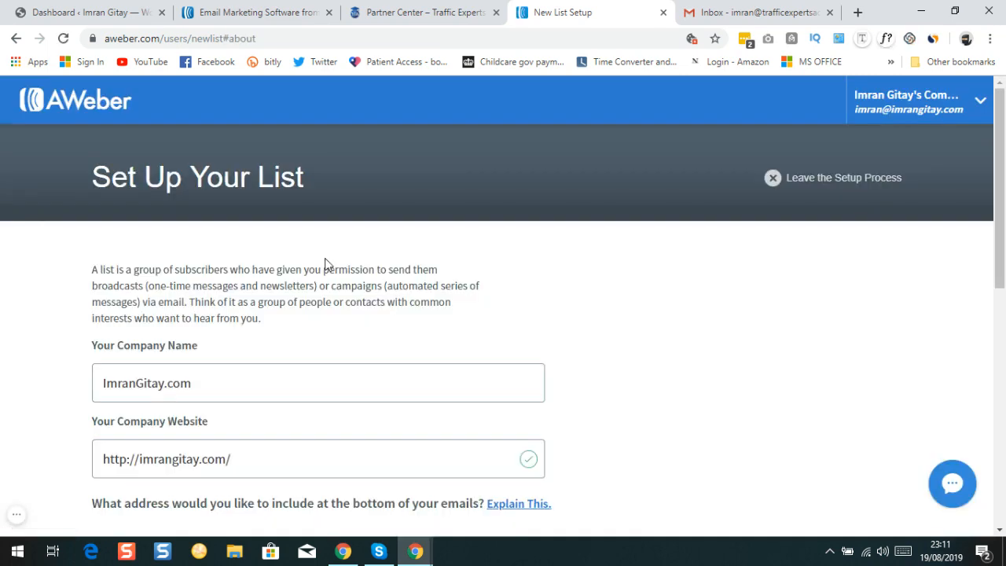
Keep the prefilled company, address and sender details for the new list and continue to its description.
scroll(325, 257, "down", 1)
scroll(177, 289, "down", 3)
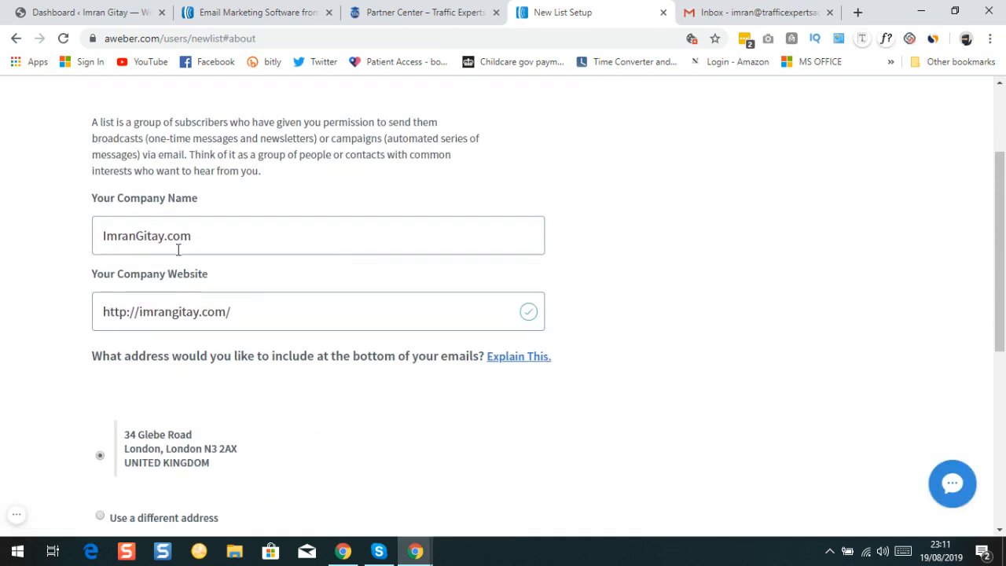
scroll(245, 208, "down", 3)
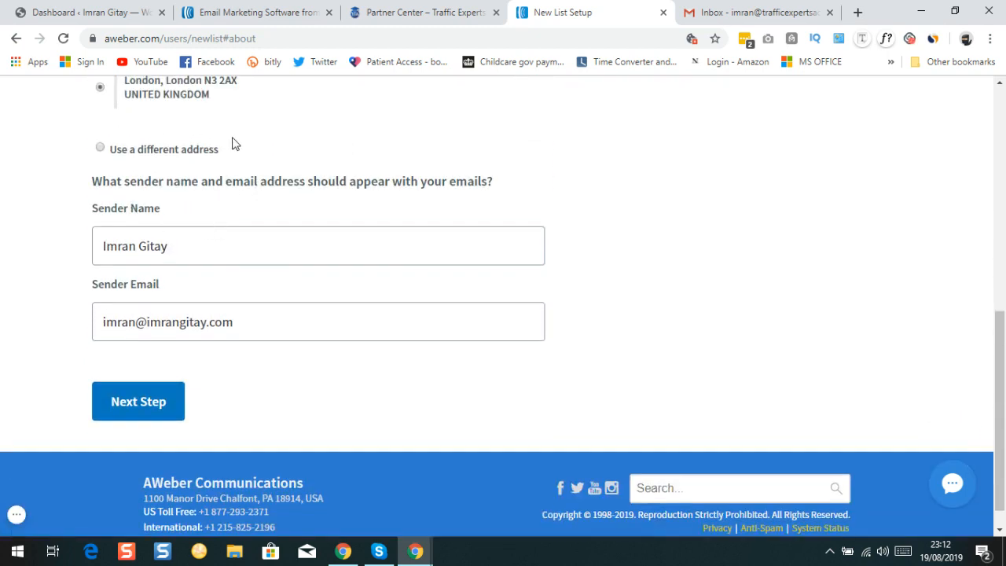
scroll(199, 157, "down", 1)
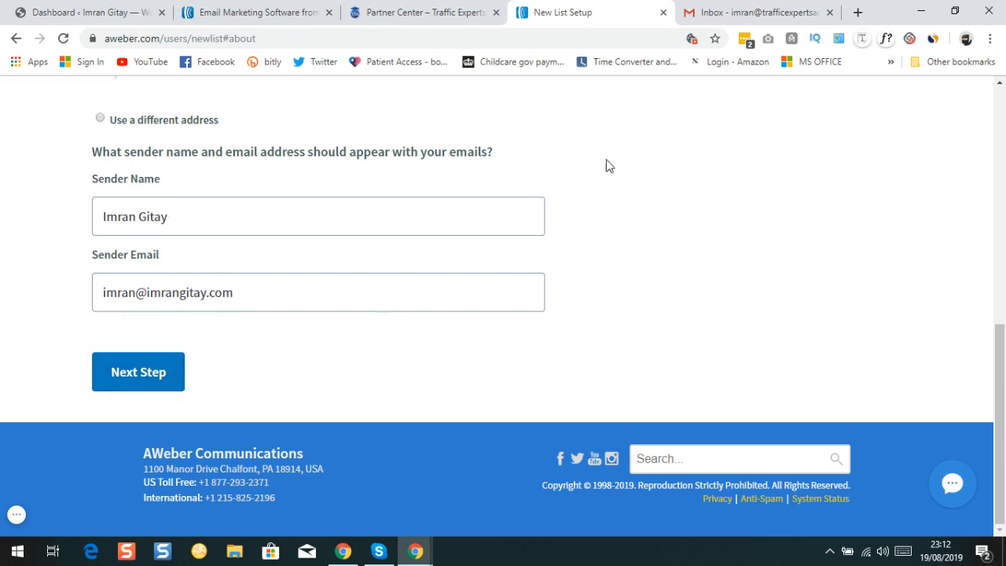
left_click(157, 373)
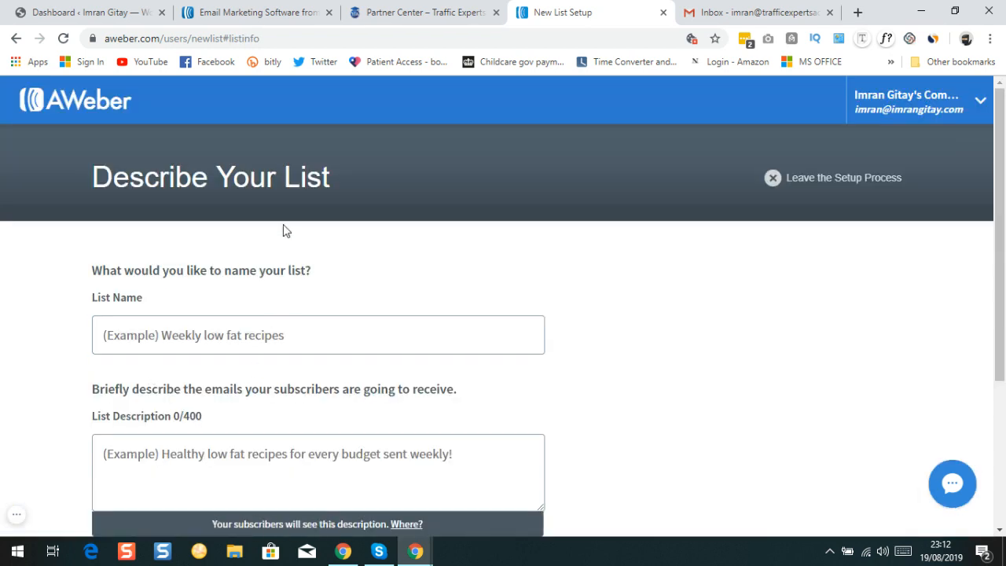
Name the new list "Internet Marketing" using the suggested entry.
scroll(291, 189, "down", 1)
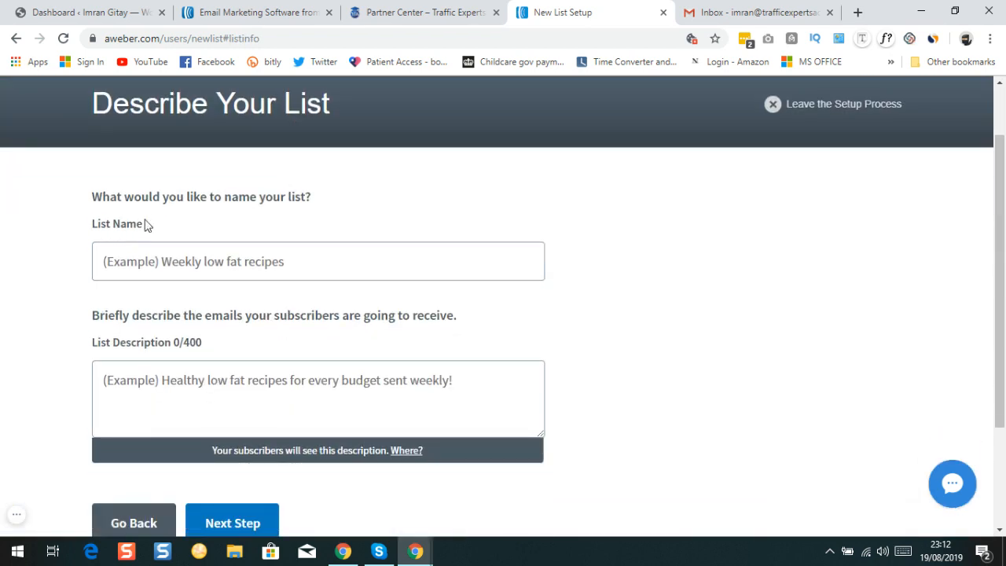
left_click(231, 268)
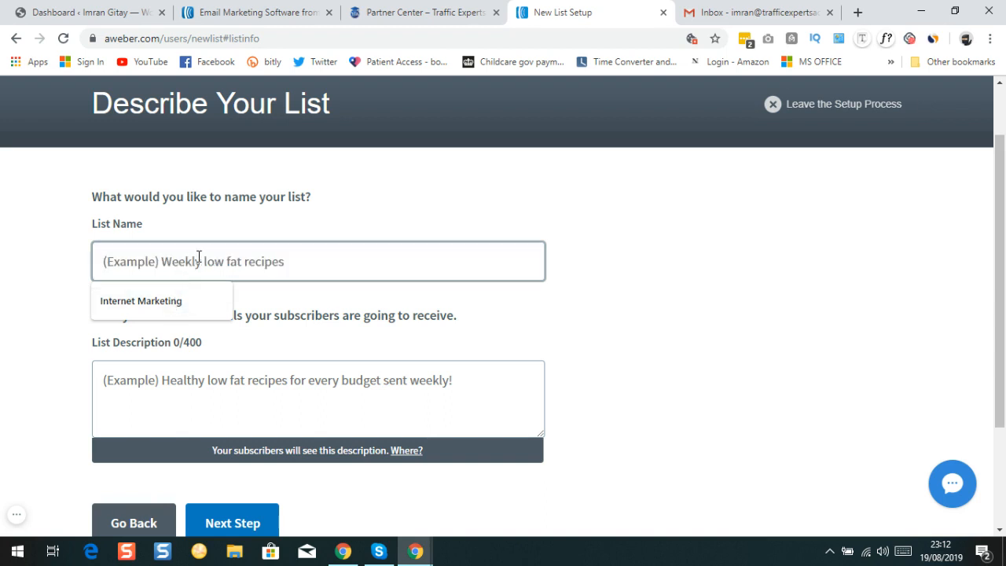
left_click(180, 301)
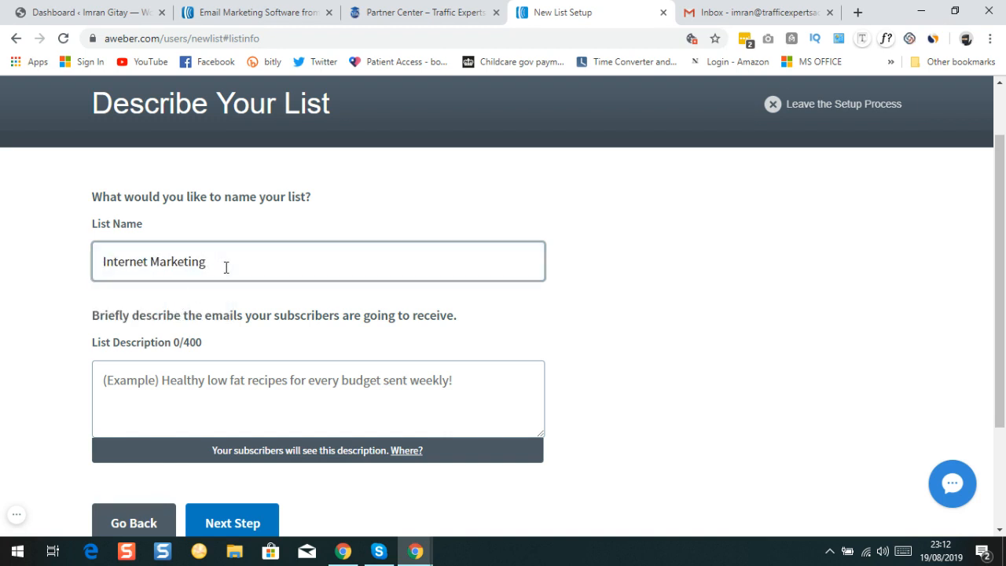
type("for Affiliate")
scroll(260, 268, "down", 1)
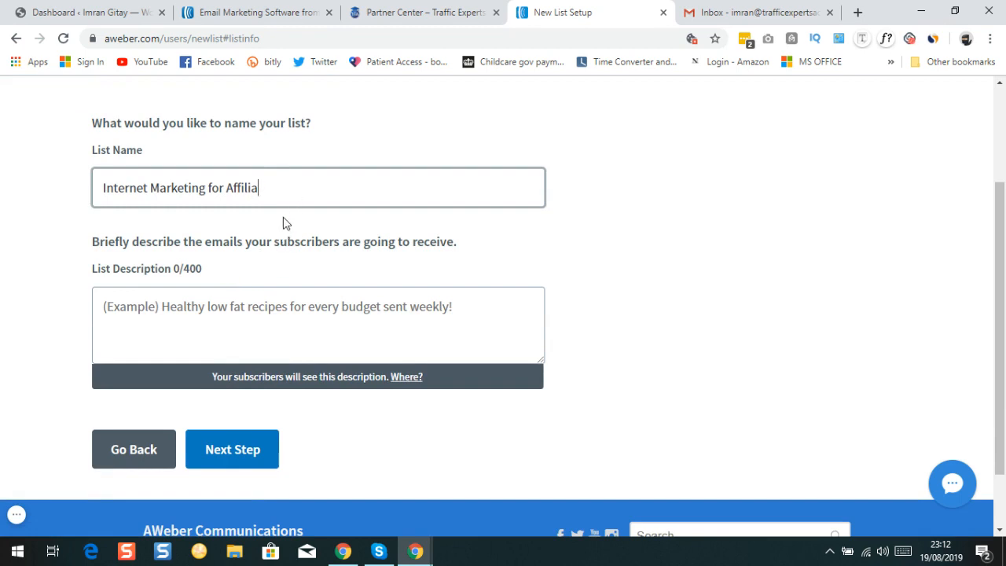
key("BackSpace")
key("BackSpace")
key("BackSpace")
key("BackSpace")
key("BackSpace")
key("BackSpace")
key("BackSpace")
key("BackSpace")
key("BackSpace")
Enter the list description "My emails will give you a understanding of how to start and have a successful internet marketing business" and continue.
left_click(158, 315)
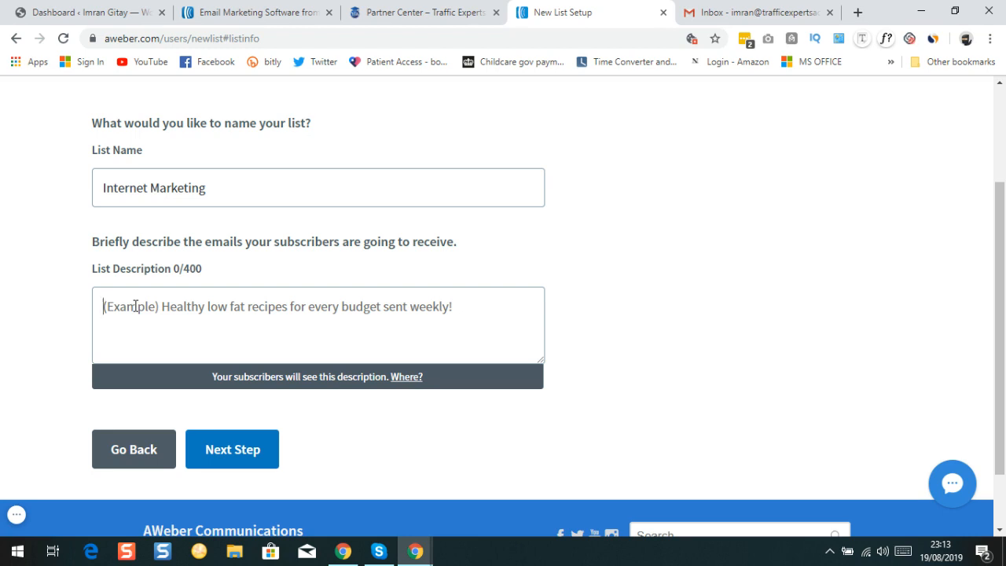
type("This")
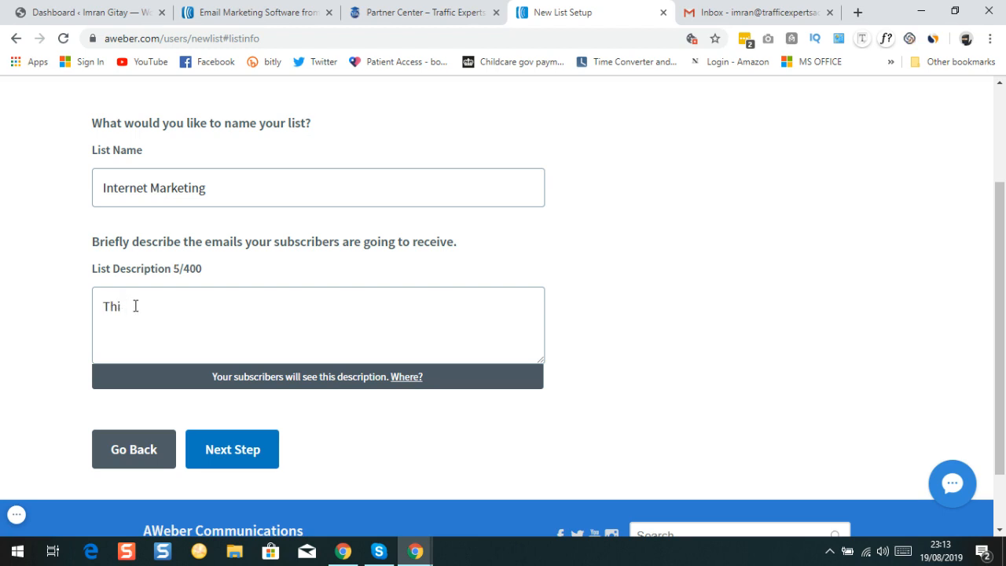
key("BackSpace")
key("BackSpace")
key("BackSpace")
key("BackSpace")
key("BackSpace")
type("My emails wi")
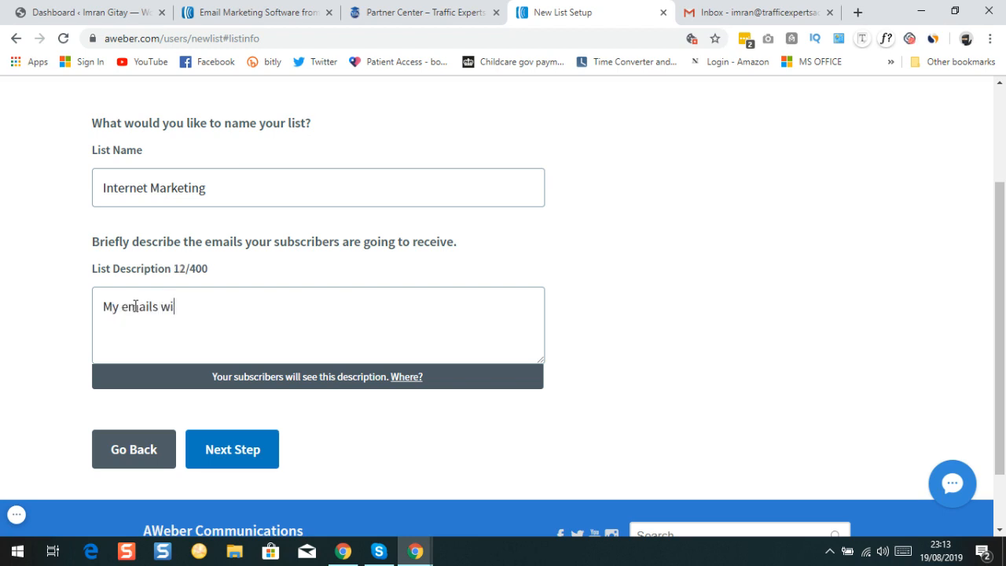
type("ll give you a u")
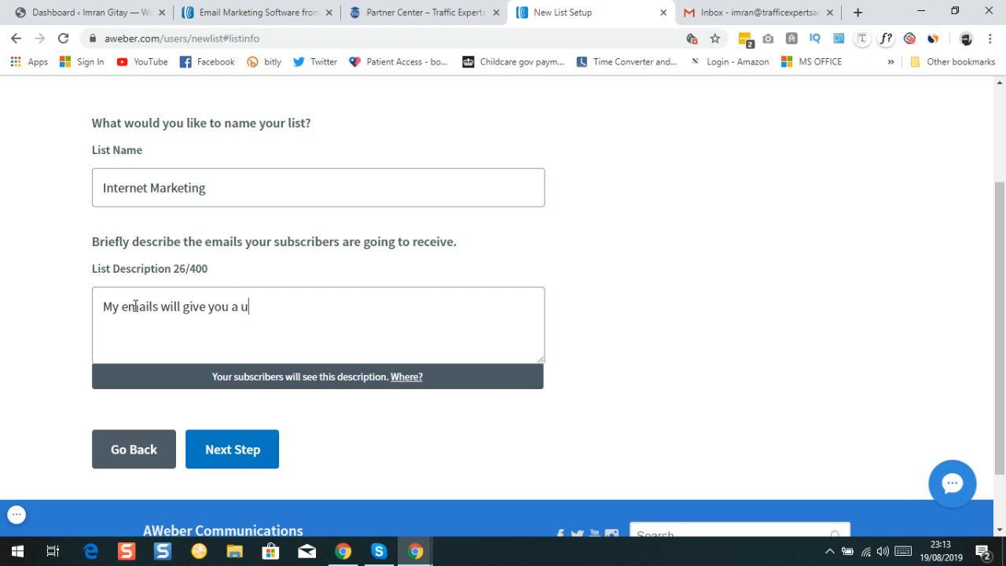
type("nderstanding of")
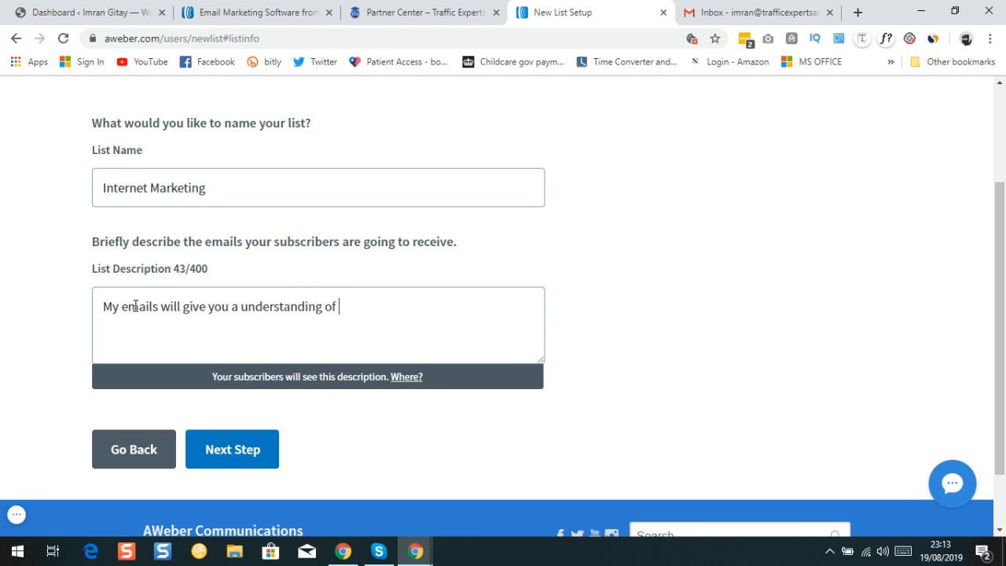
type(" how")
type("to start and h")
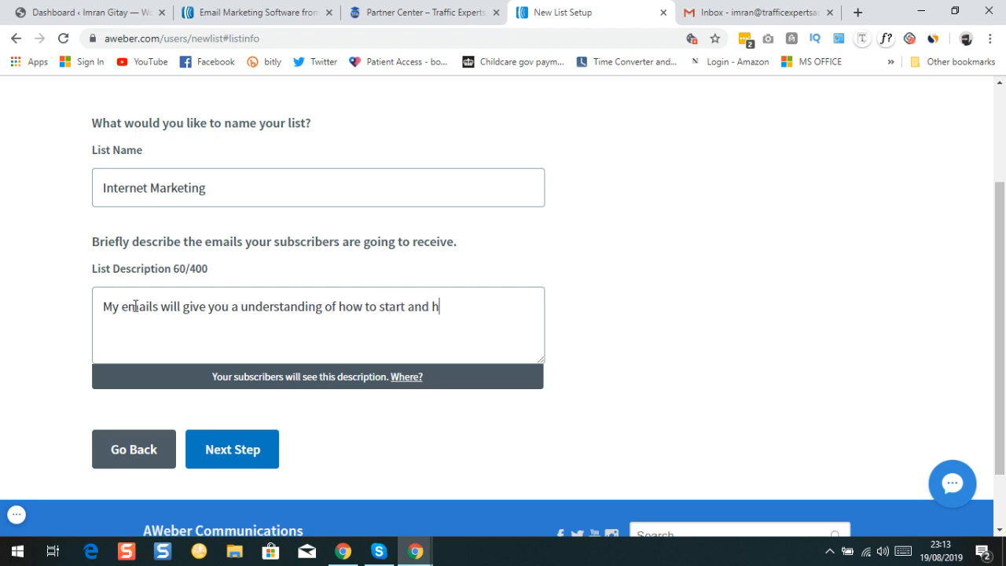
type("ave a succe")
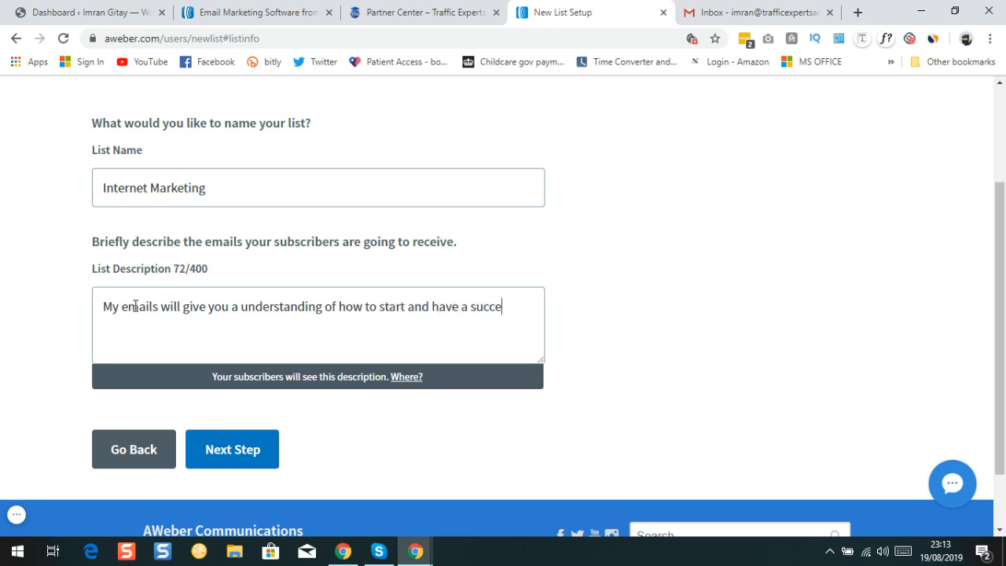
type("ssful internet mar")
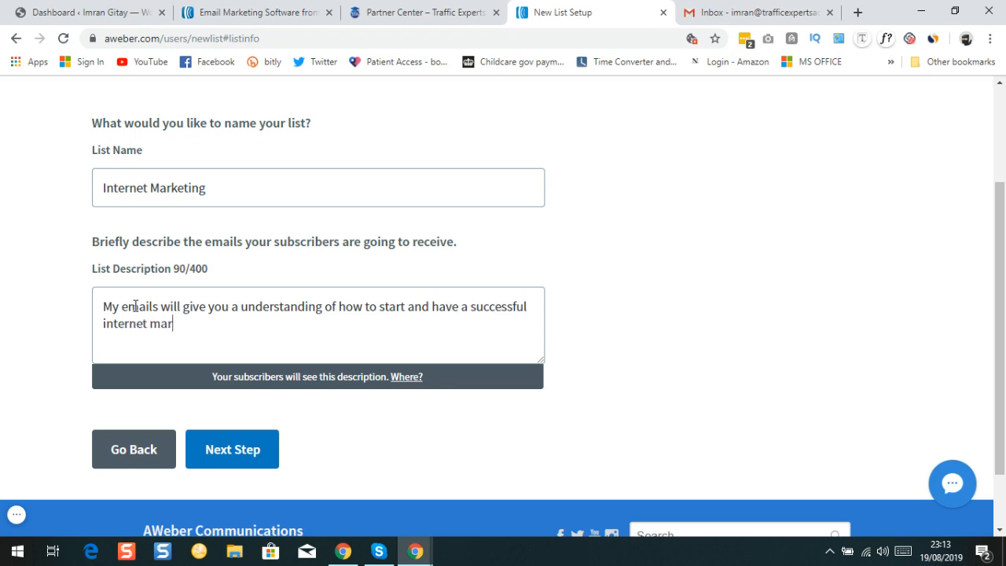
type("keting business")
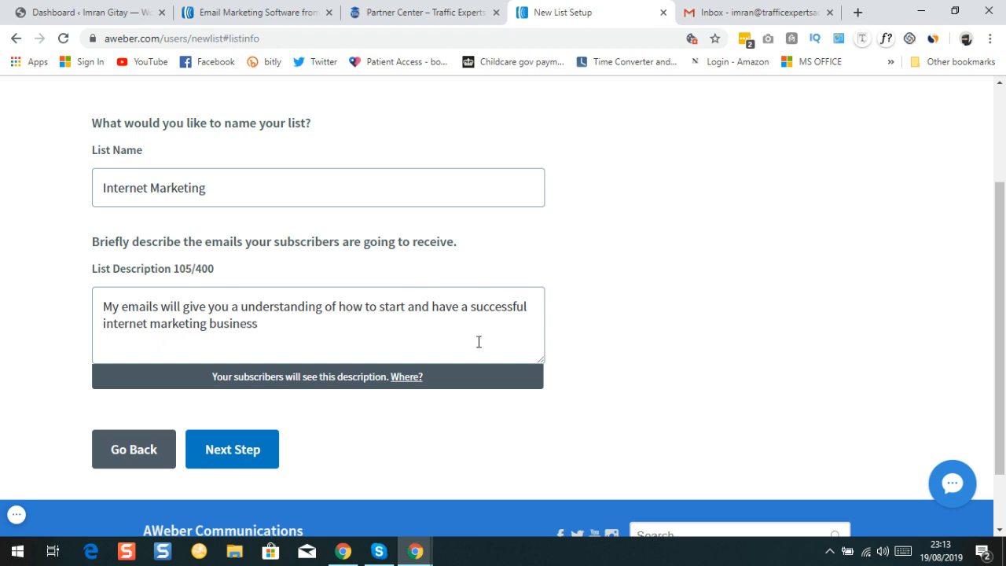
left_click(233, 461)
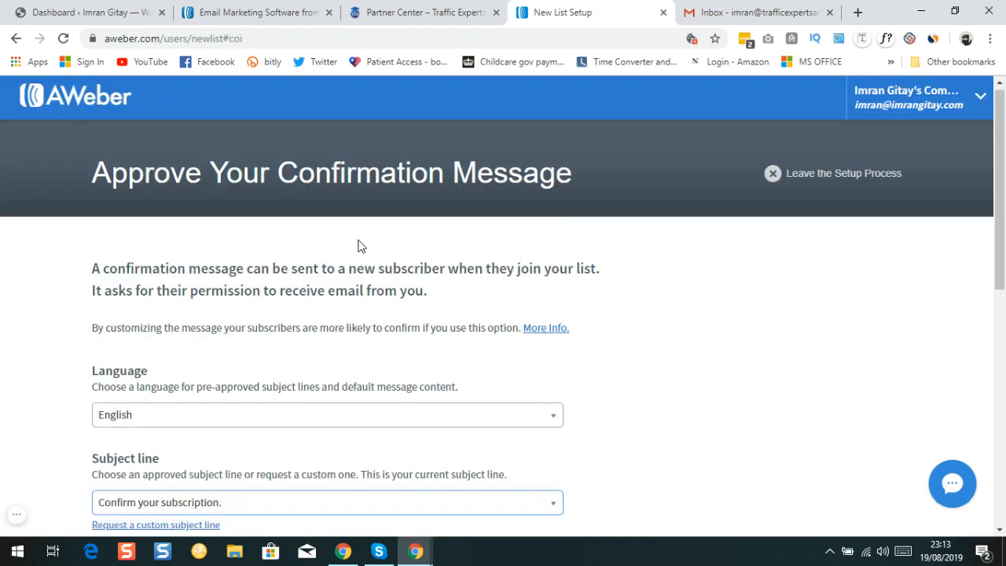
Review the English confirmation message with the subject "Confirm your subscription.", approve it unchanged and create the list.
scroll(360, 249, "down", 1)
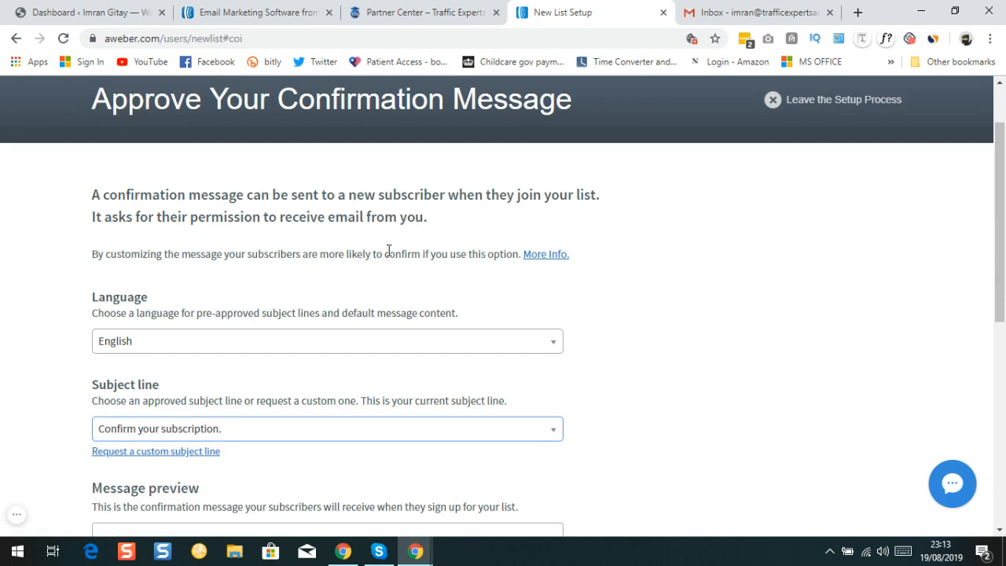
scroll(376, 240, "down", 3)
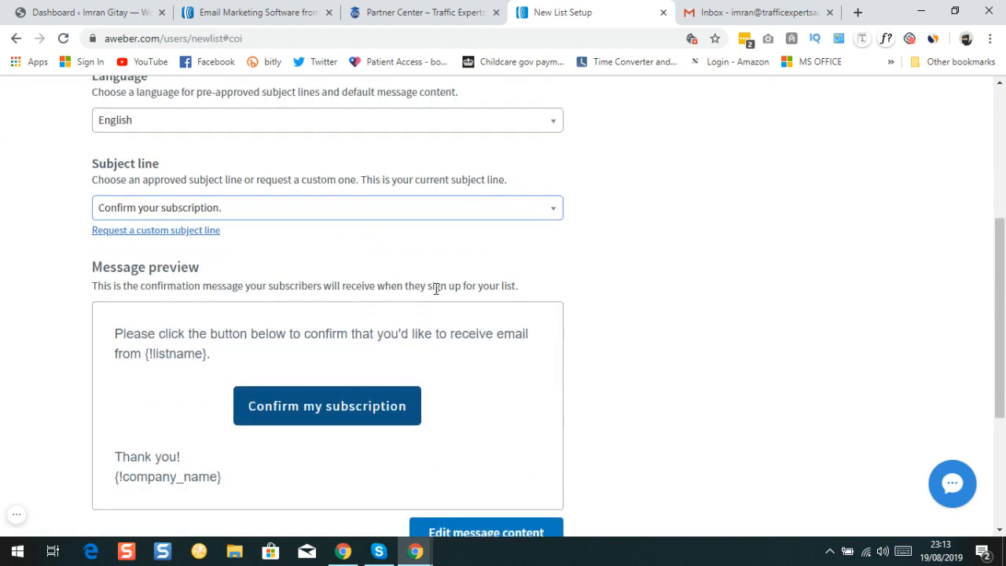
scroll(436, 288, "up", 4)
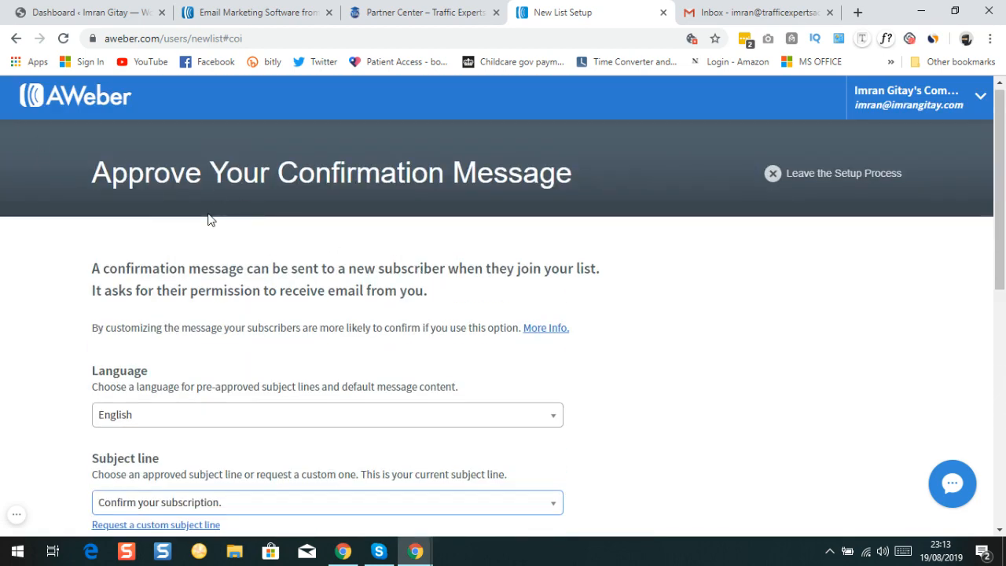
scroll(210, 219, "down", 3)
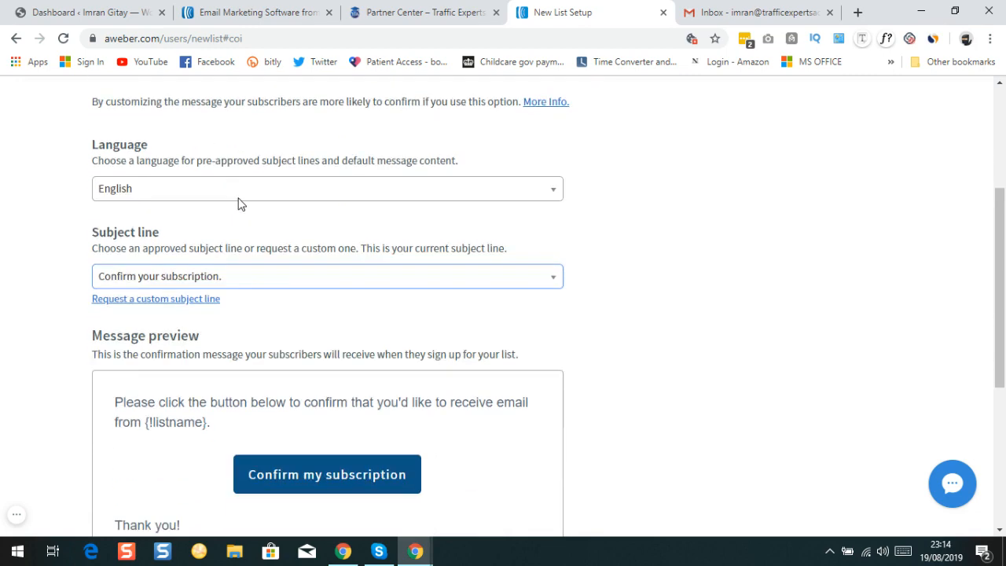
scroll(238, 204, "down", 4)
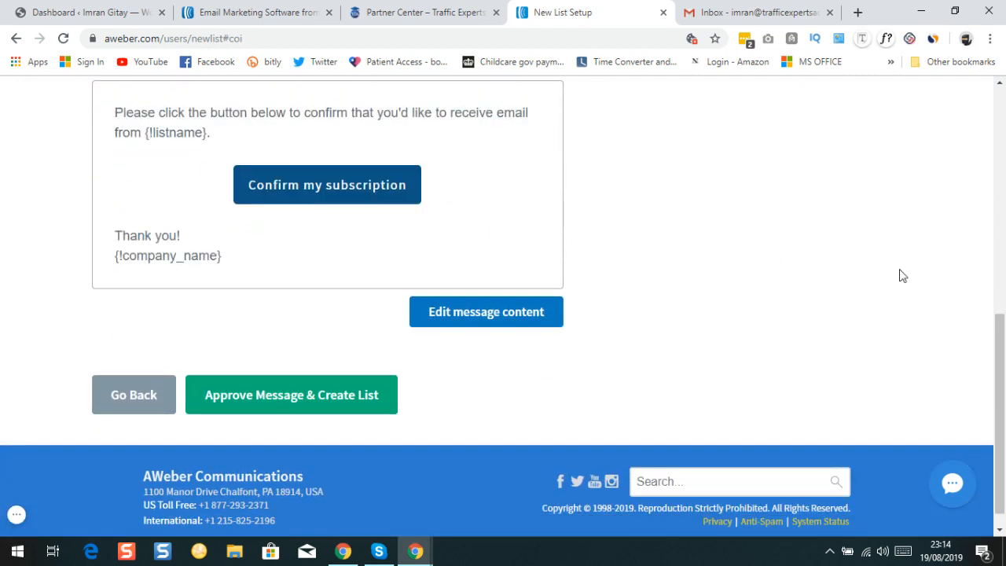
scroll(721, 274, "up", 3)
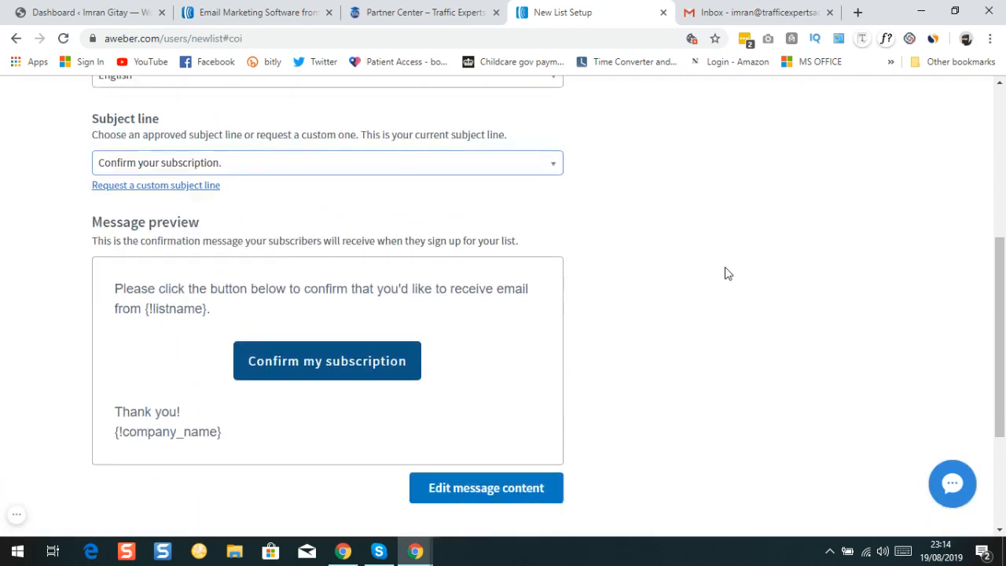
scroll(726, 273, "down", 3)
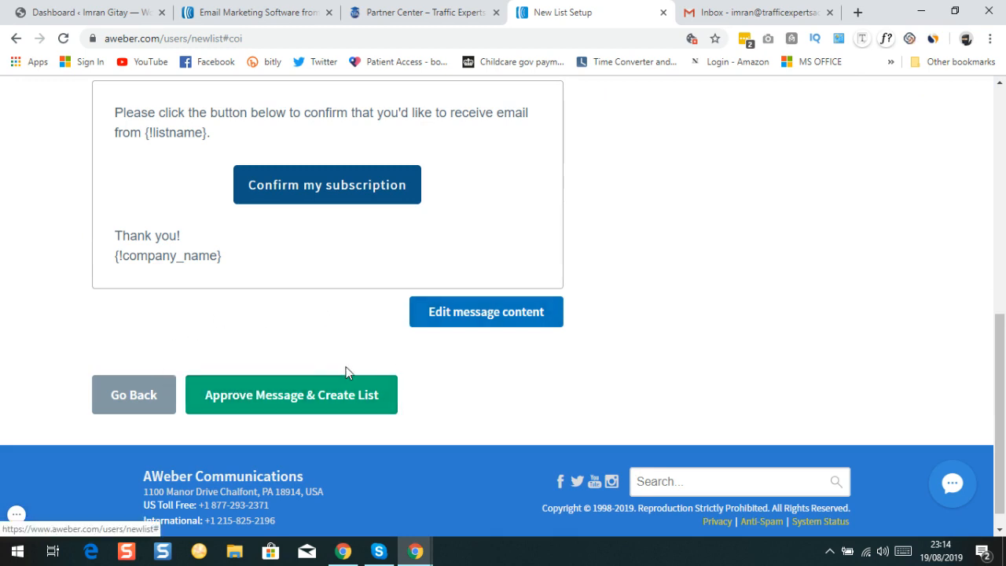
left_click(296, 405)
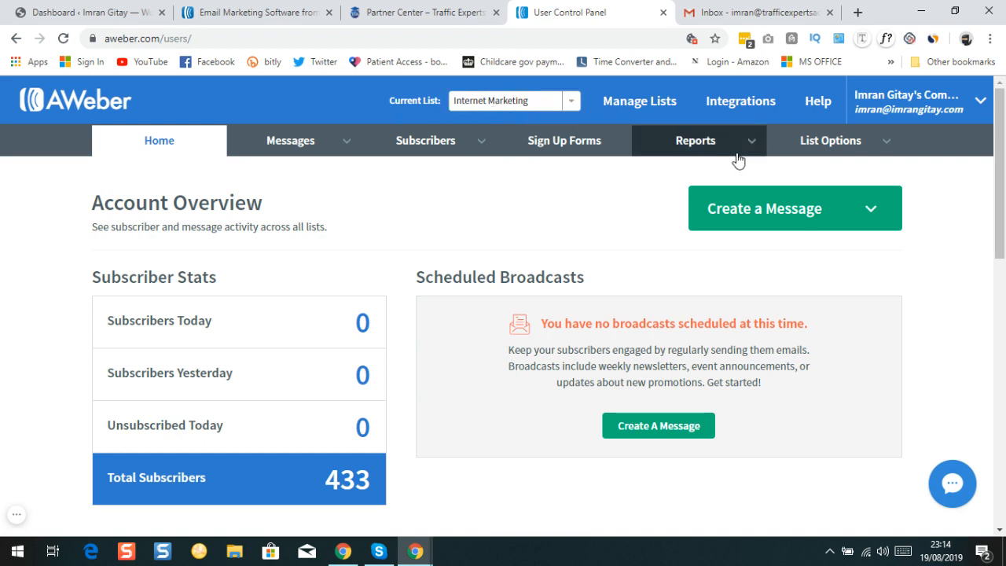
In the new list's confirmation message settings, turn off sending the confirmation message for AWeber sign up forms.
left_click(827, 147)
left_click(810, 177)
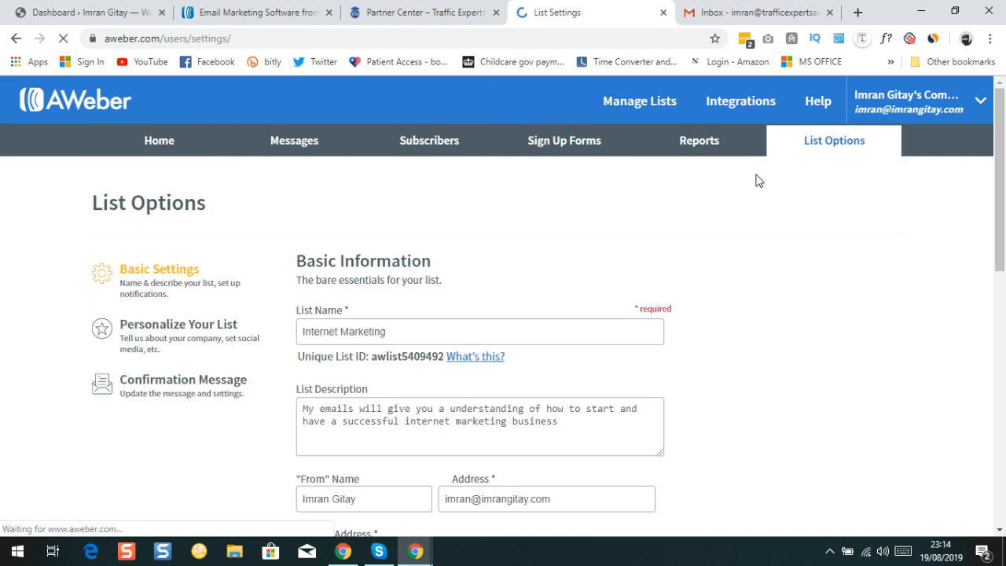
scroll(386, 280, "down", 1)
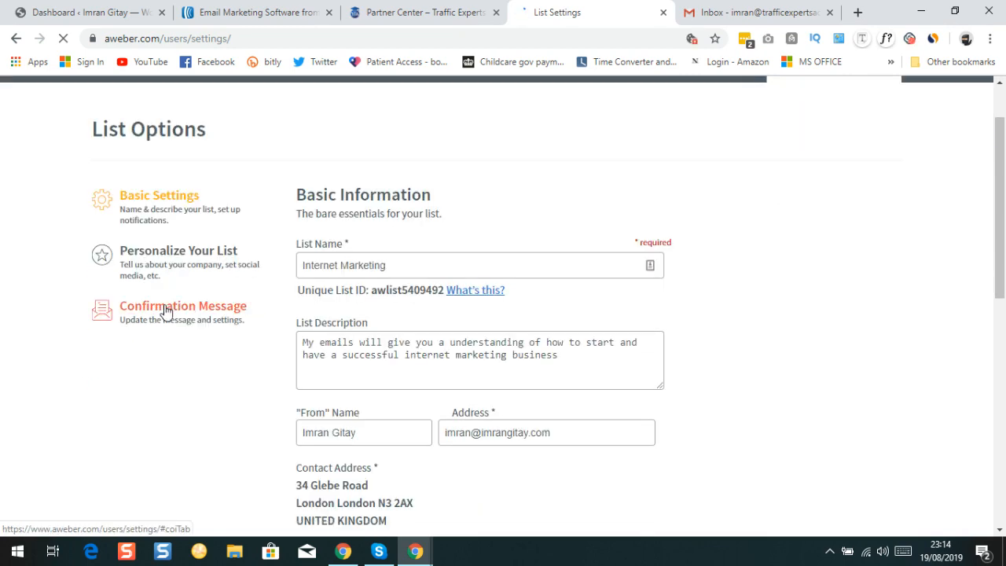
left_click(165, 312)
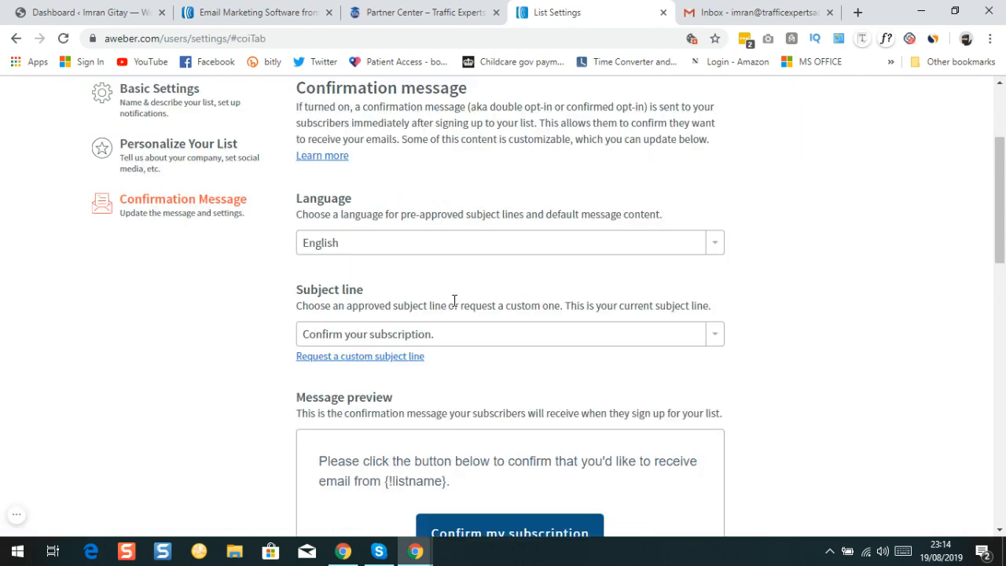
scroll(467, 302, "down", 7)
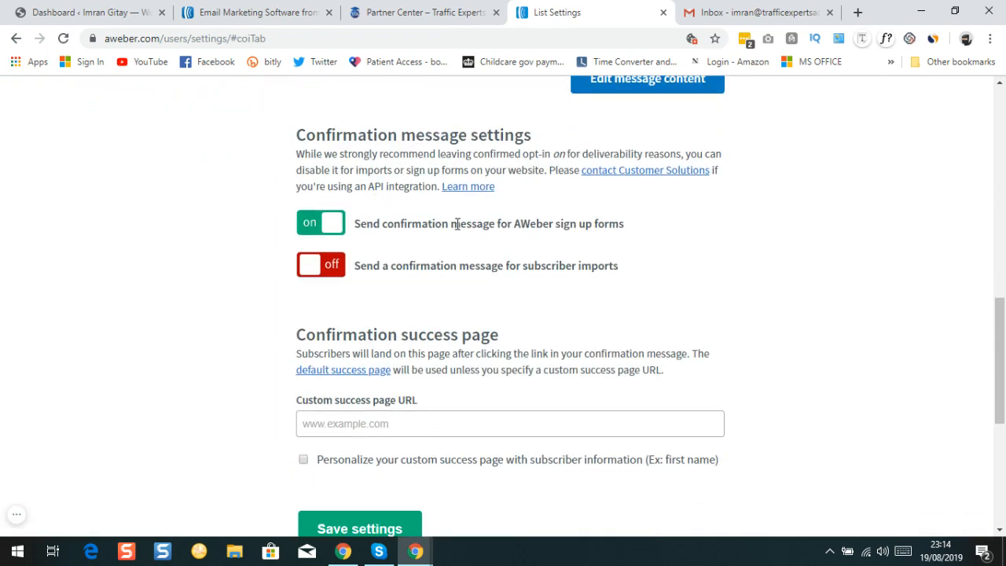
left_click(331, 227)
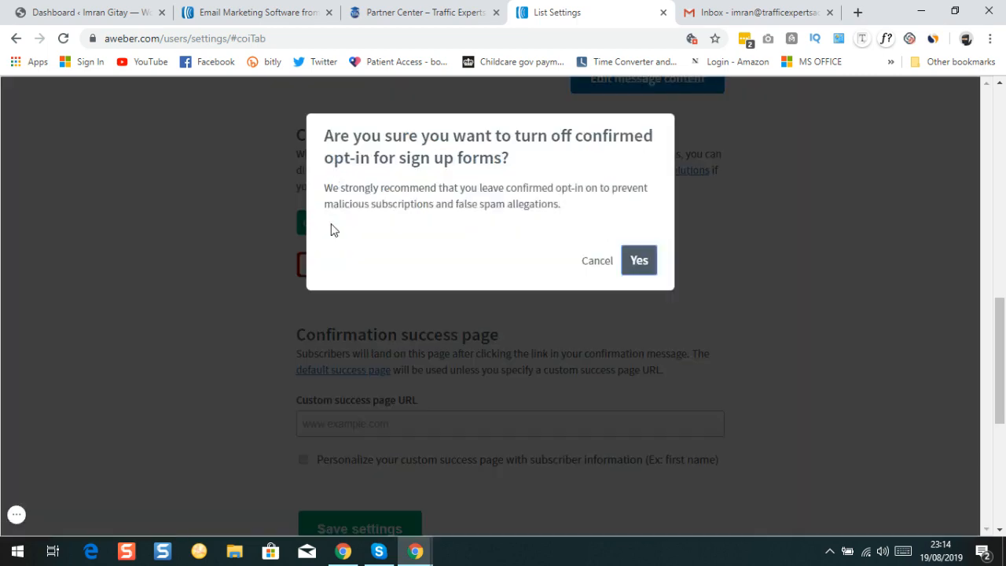
left_click(640, 262)
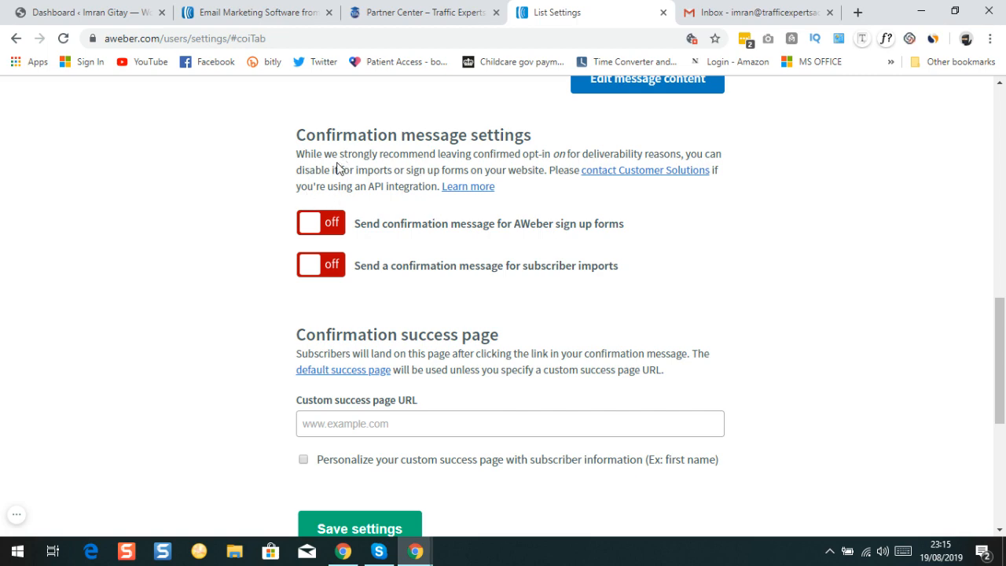
Review the confirmation message preview and success page options, and save the confirmation settings.
scroll(389, 217, "up", 3)
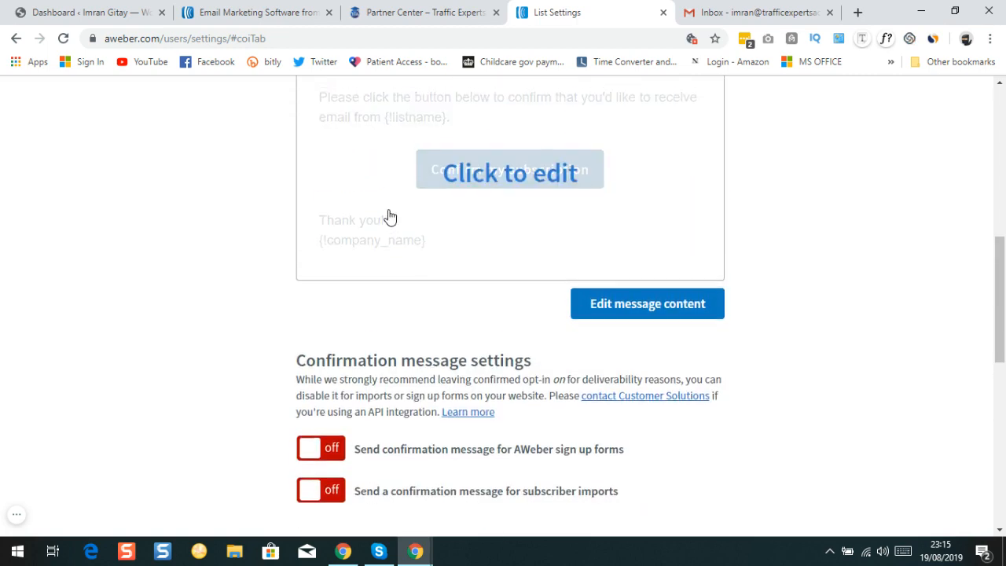
scroll(196, 180, "up", 5)
scroll(186, 173, "down", 3)
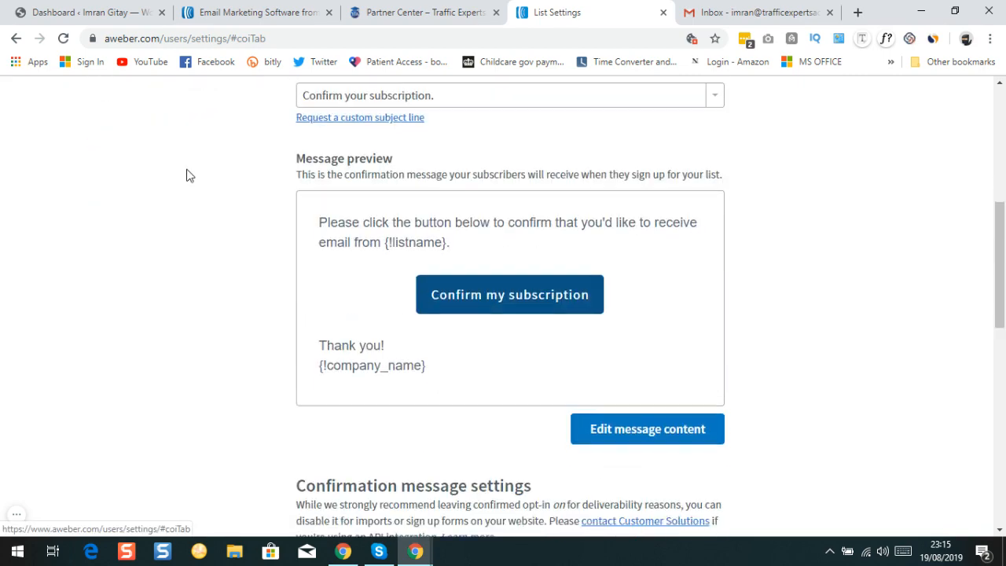
scroll(189, 178, "down", 5)
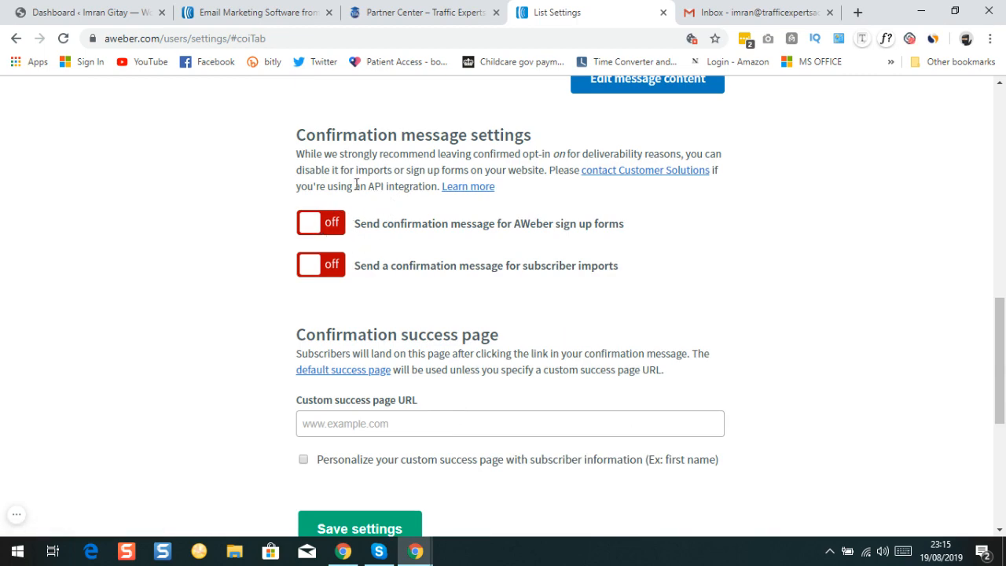
scroll(301, 184, "up", 4)
scroll(197, 218, "down", 6)
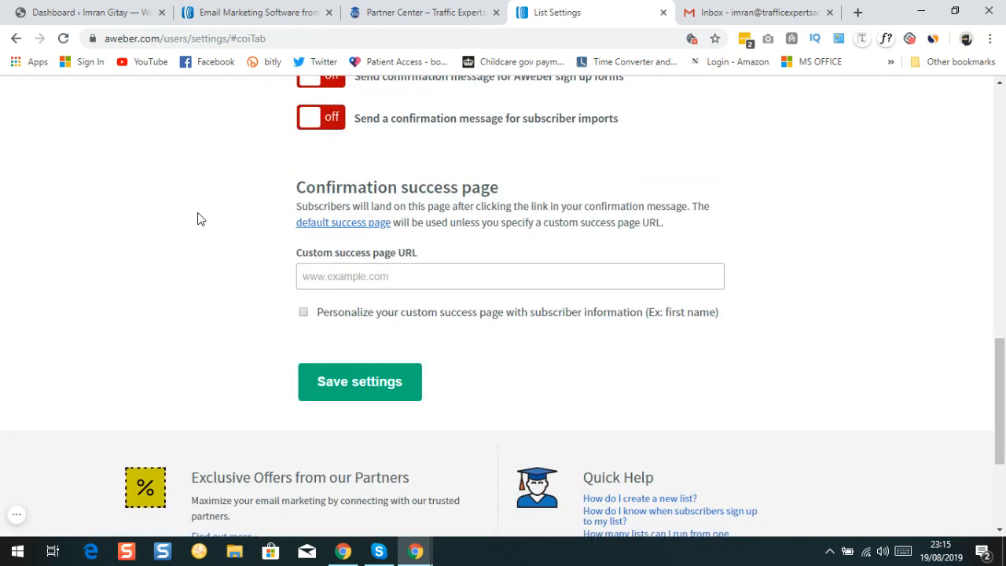
scroll(202, 218, "up", 2)
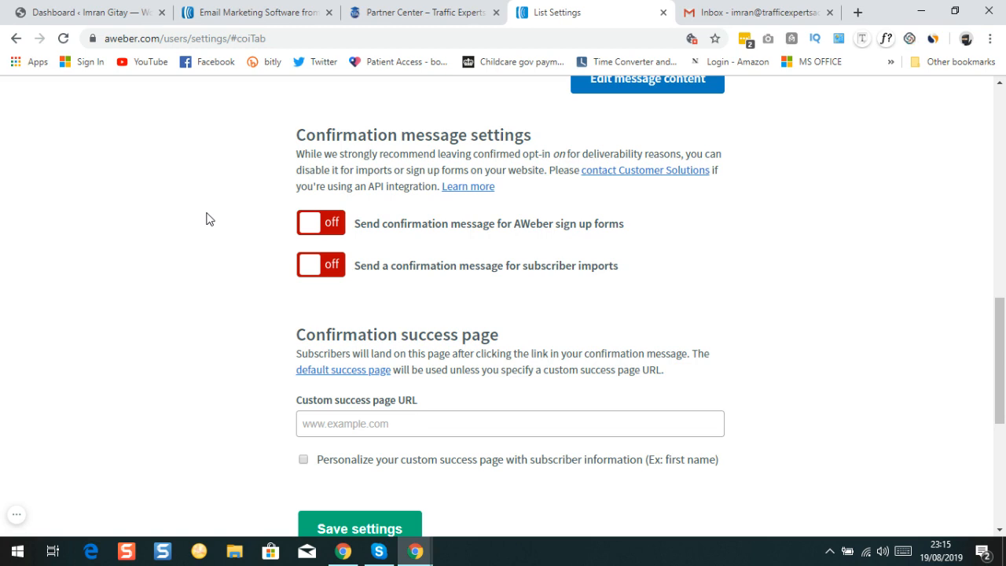
scroll(279, 338, "down", 2)
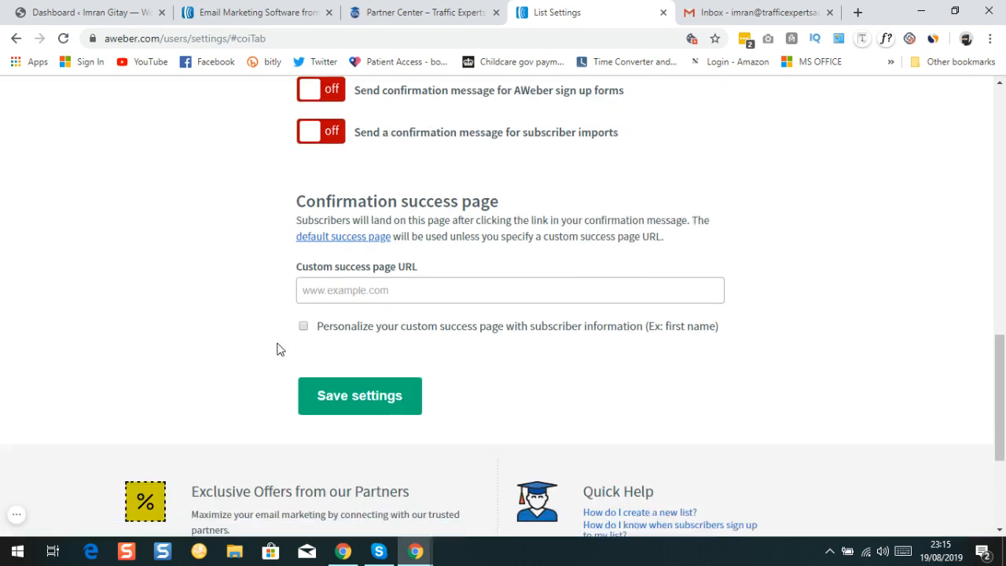
left_click(333, 384)
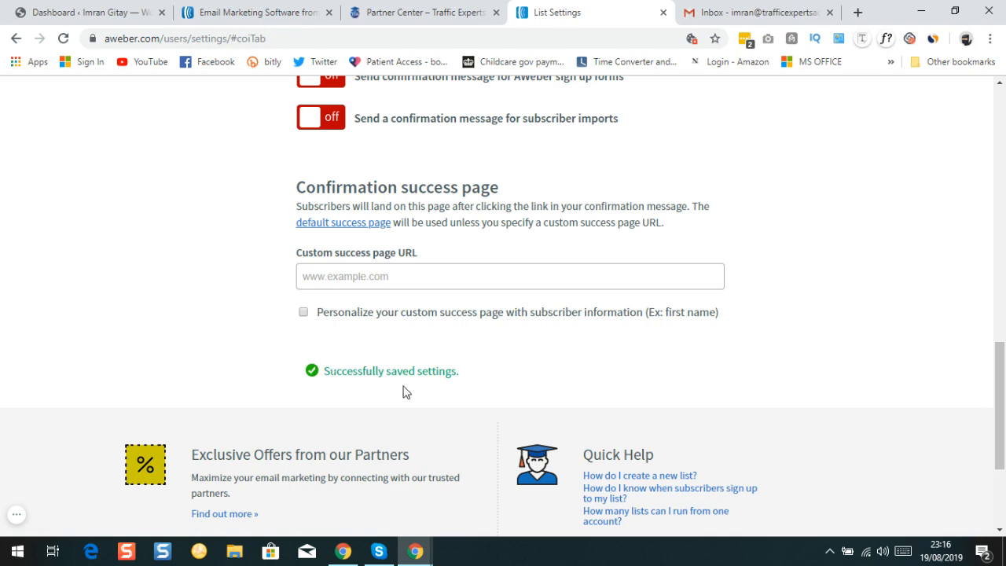
Start creating a new sign up form for the Internet Marketing list.
scroll(440, 362, "up", 15)
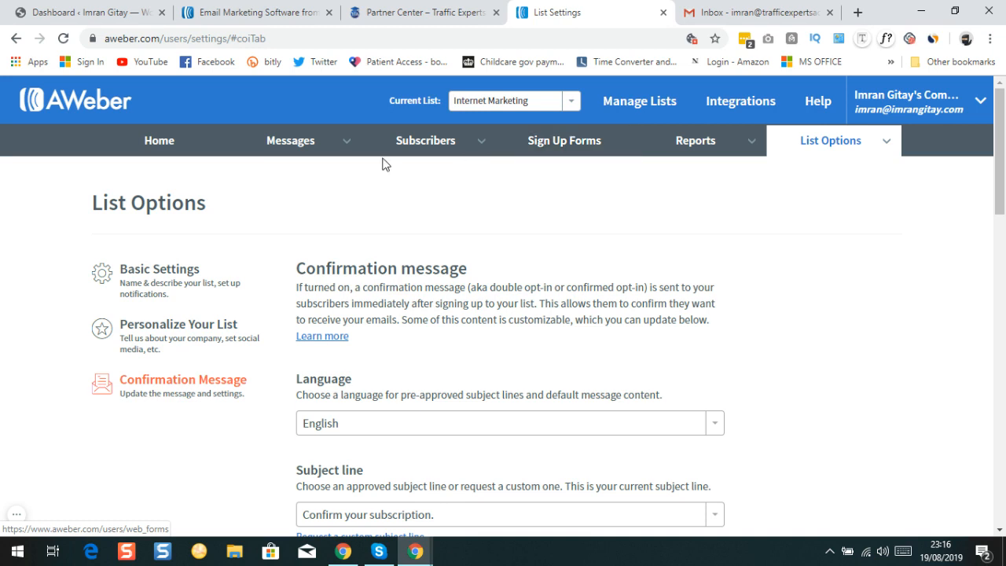
left_click(566, 153)
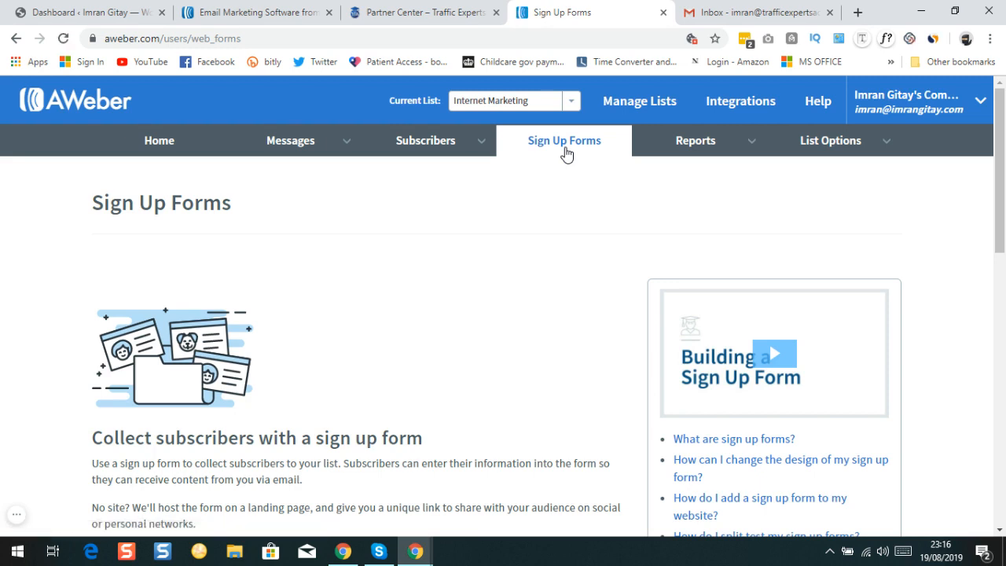
scroll(568, 154, "down", 2)
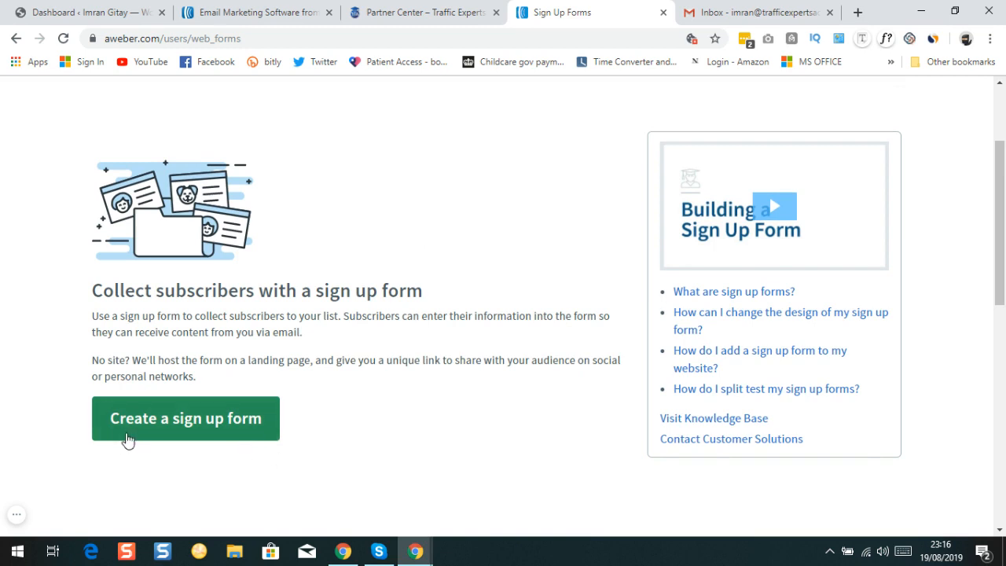
left_click(129, 440)
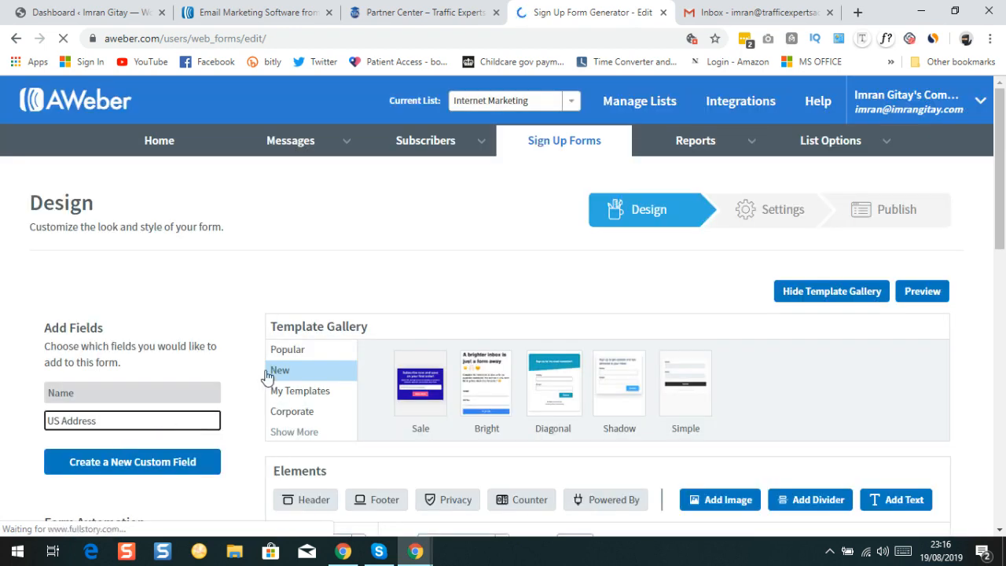
Review the default sign up form design with its name and email fields, keep it unchanged and proceed to the form settings.
scroll(348, 270, "down", 5)
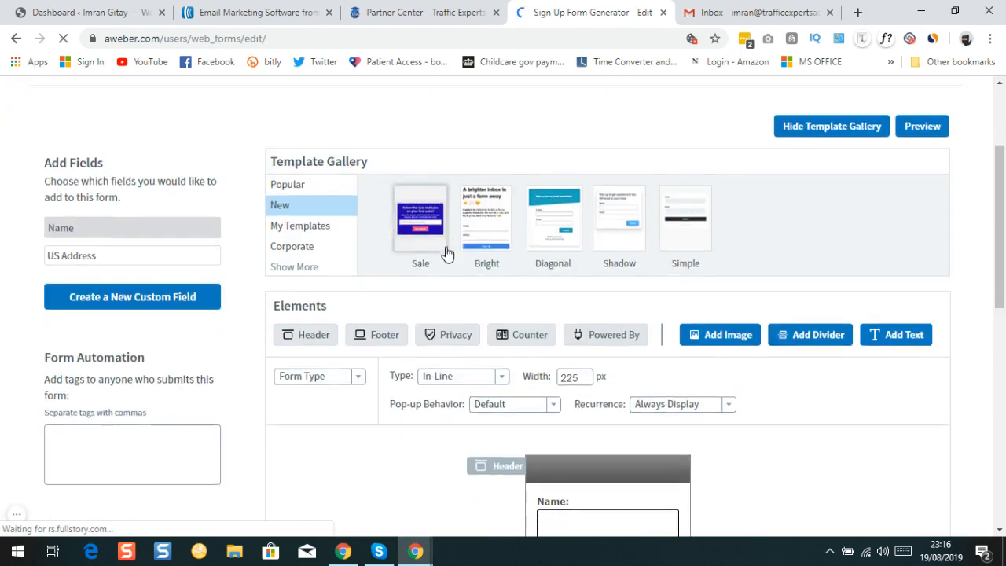
scroll(603, 303, "down", 2)
scroll(517, 202, "up", 3)
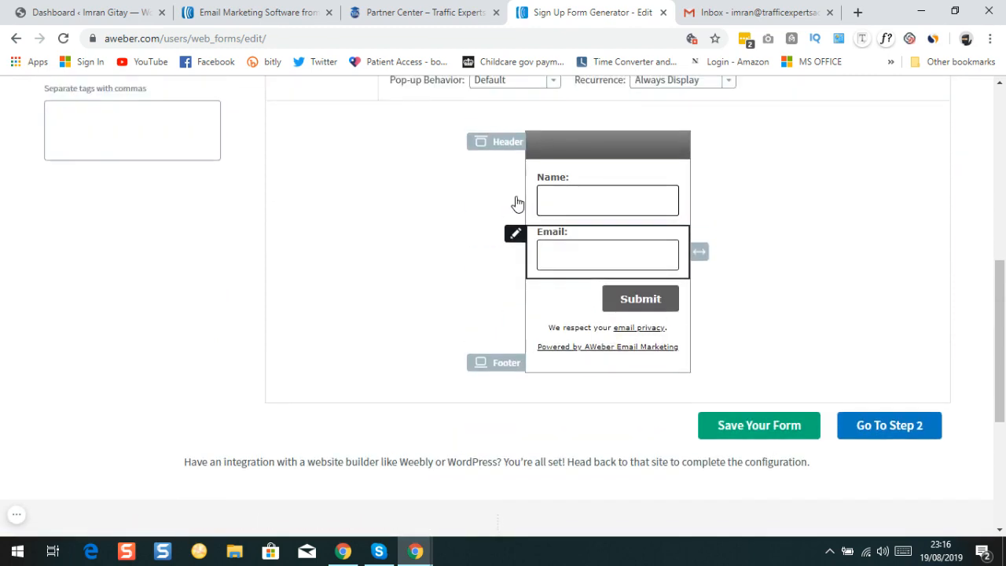
scroll(412, 236, "down", 5)
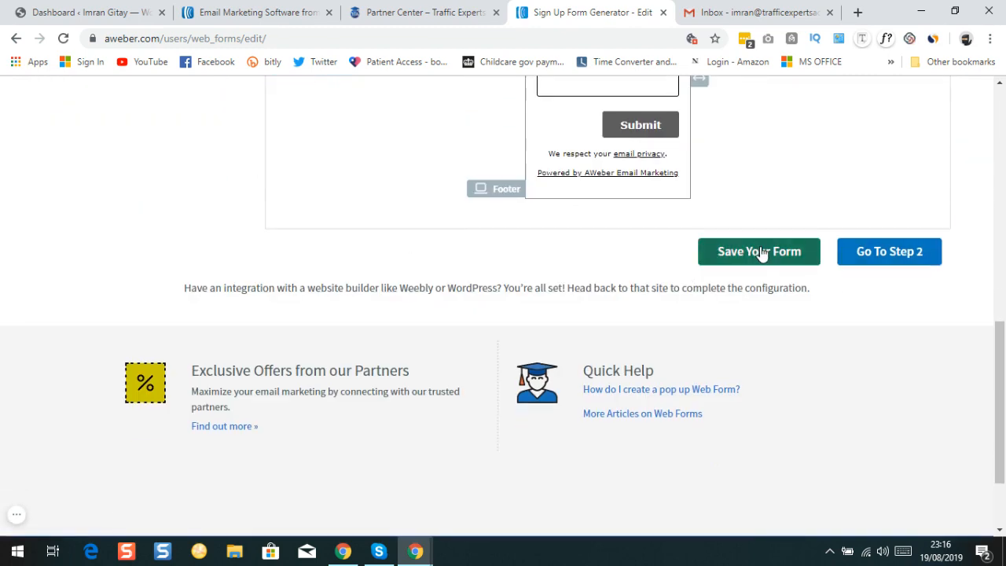
left_click(896, 251)
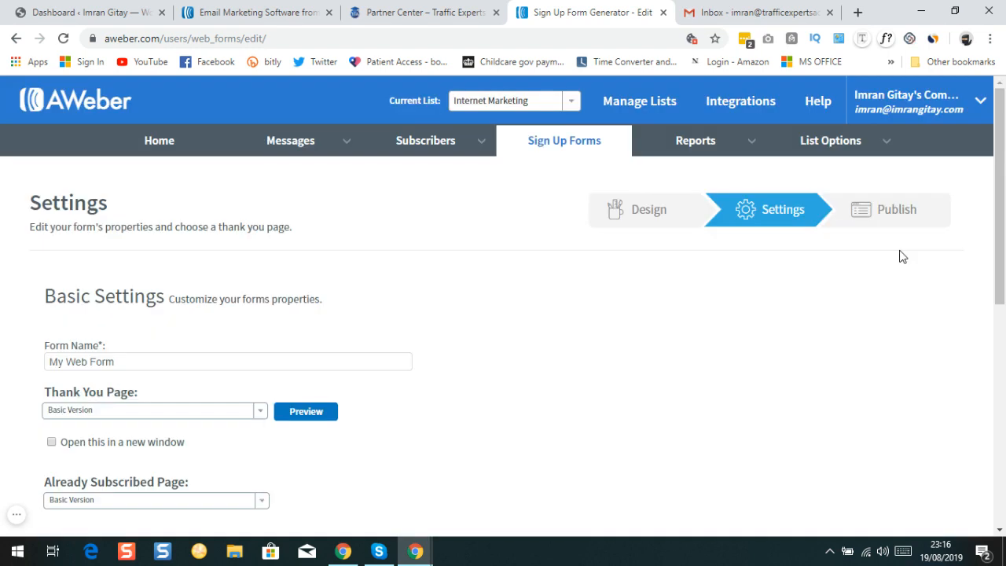
Name the sign up form "HTAM Business Optin Form".
scroll(179, 279, "down", 2)
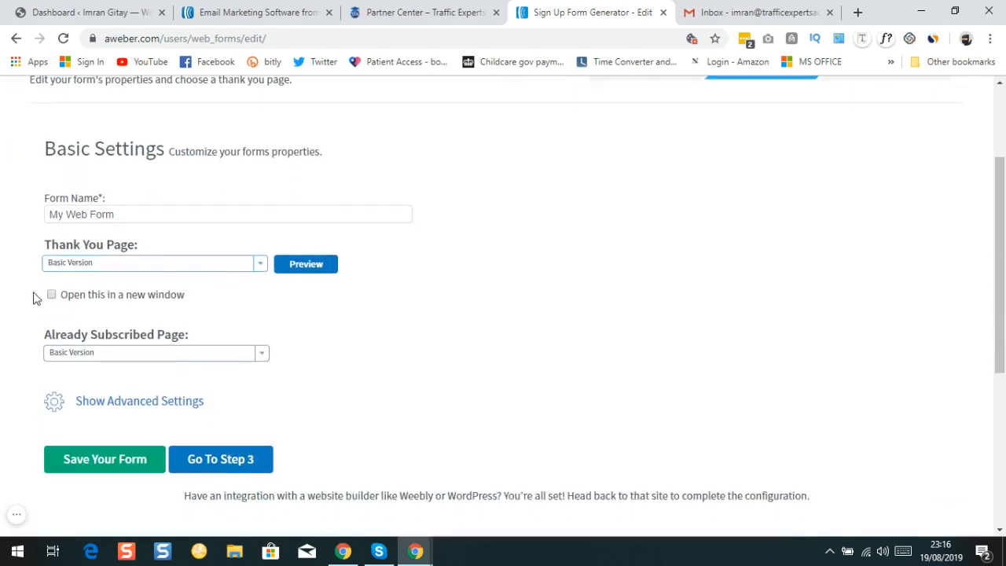
left_click(81, 217)
triple_click(149, 219)
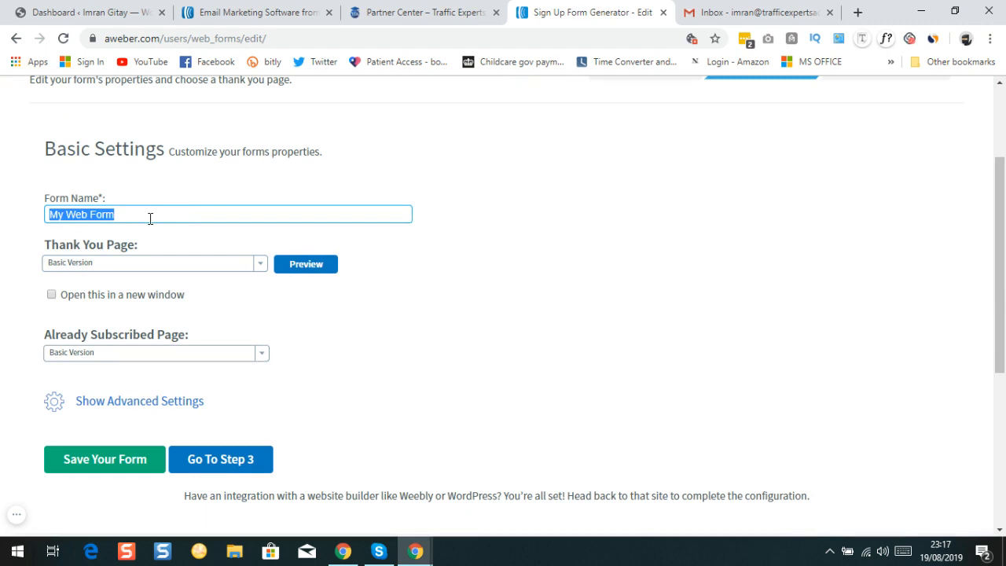
type("HTAM")
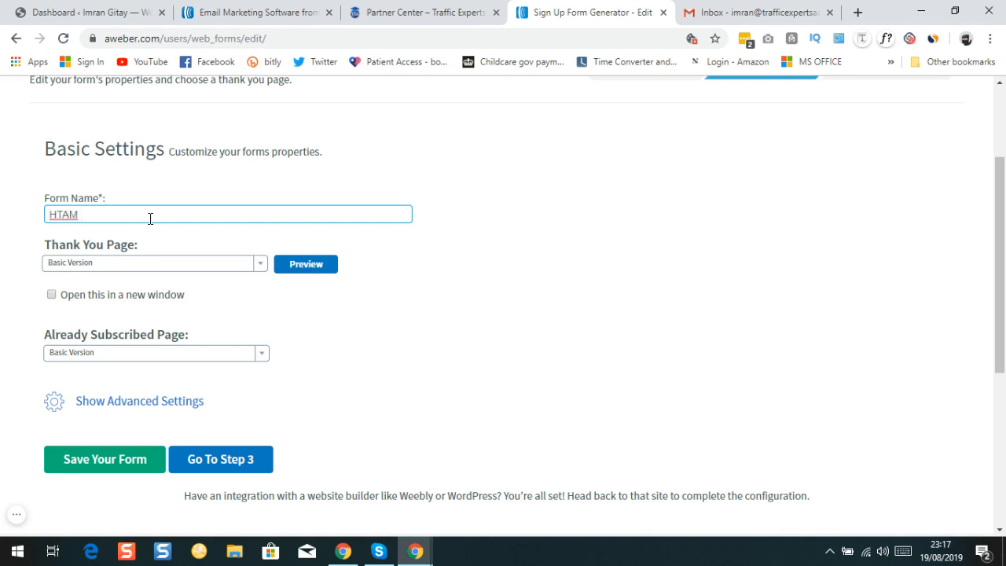
type(" Bukl")
key("BackSpace")
key("BackSpace")
key("BackSpace")
key("BackSpace")
key("BackSpace")
key("BackSpace")
type("M Business Optin Form")
Switch the form's thank you page to Custom Page, set it to open in a new window and clear the URL field.
left_click(263, 267)
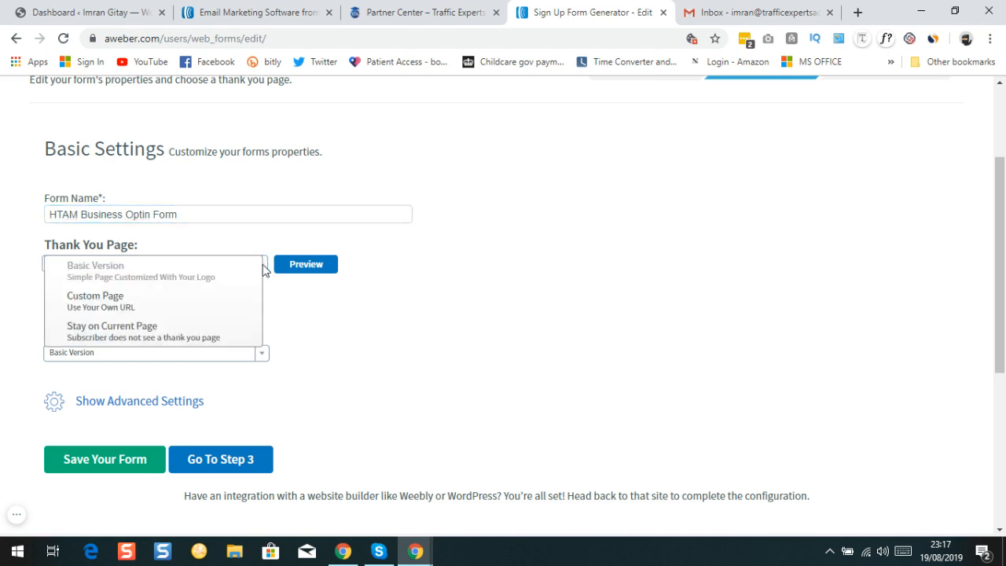
left_click(79, 307)
left_click(81, 297)
type("https://")
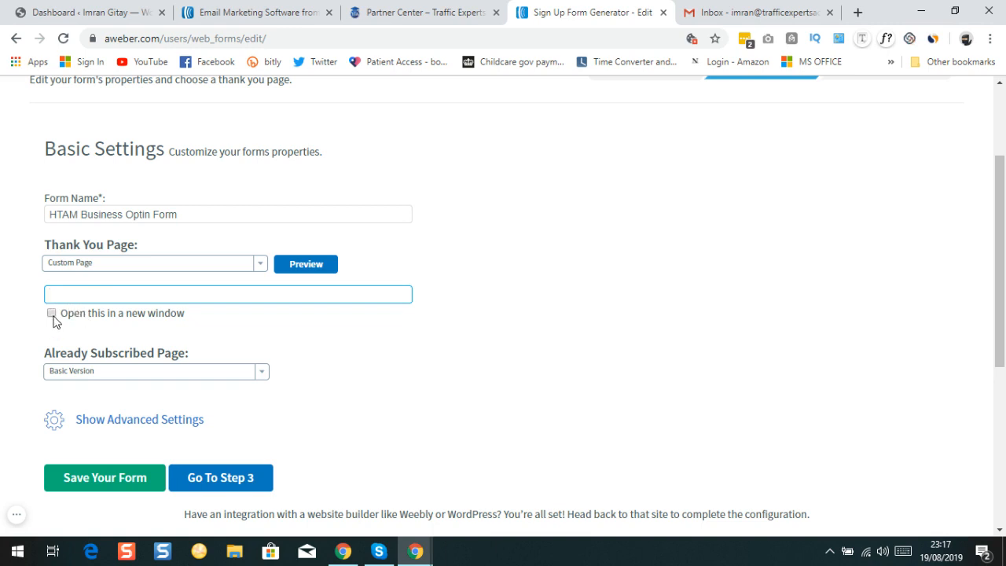
left_click(52, 314)
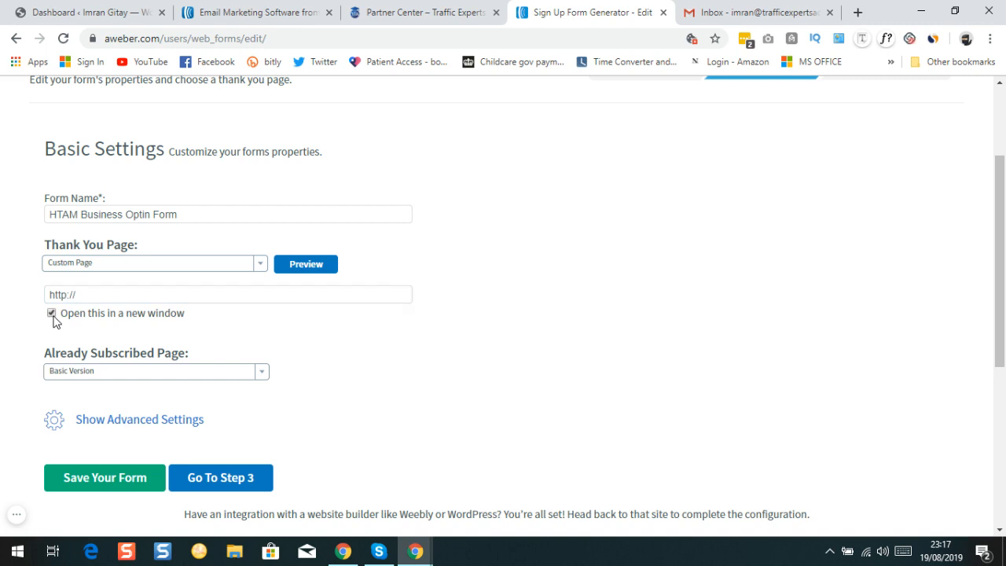
left_click(102, 297)
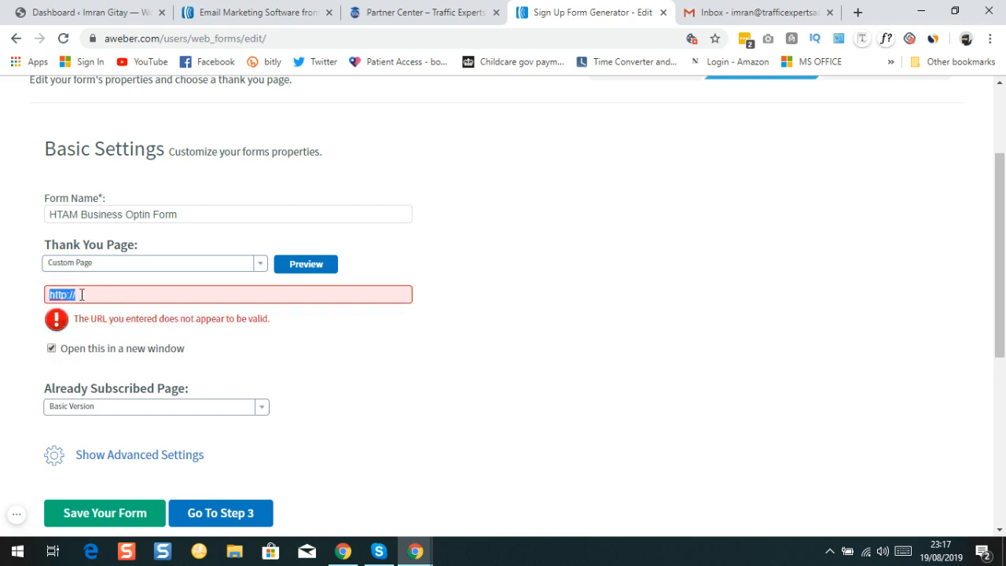
key("BackSpace")
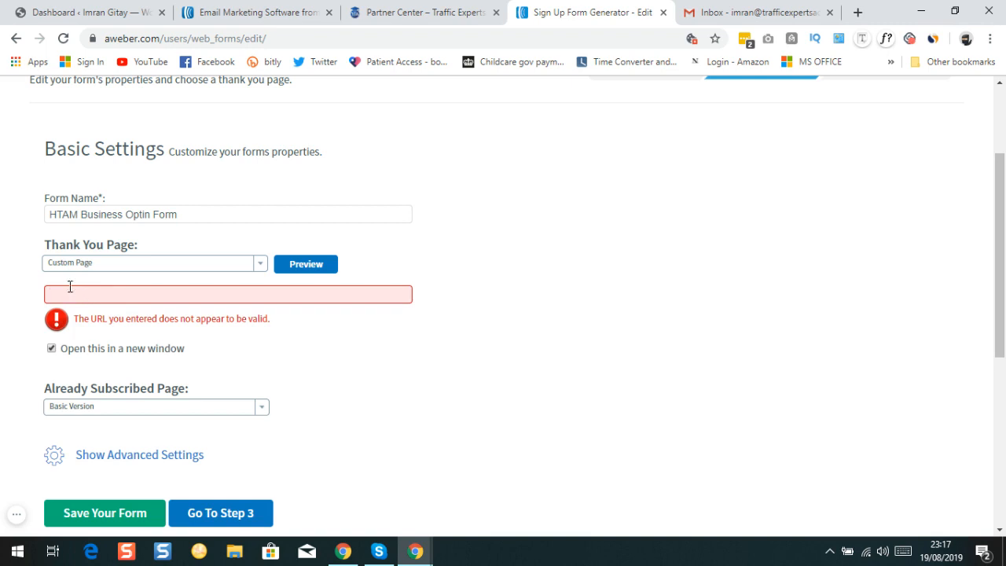
Switch to the WordPress dashboard and open the list of Pretty Links.
left_click(88, 21)
mouse_move(39, 393)
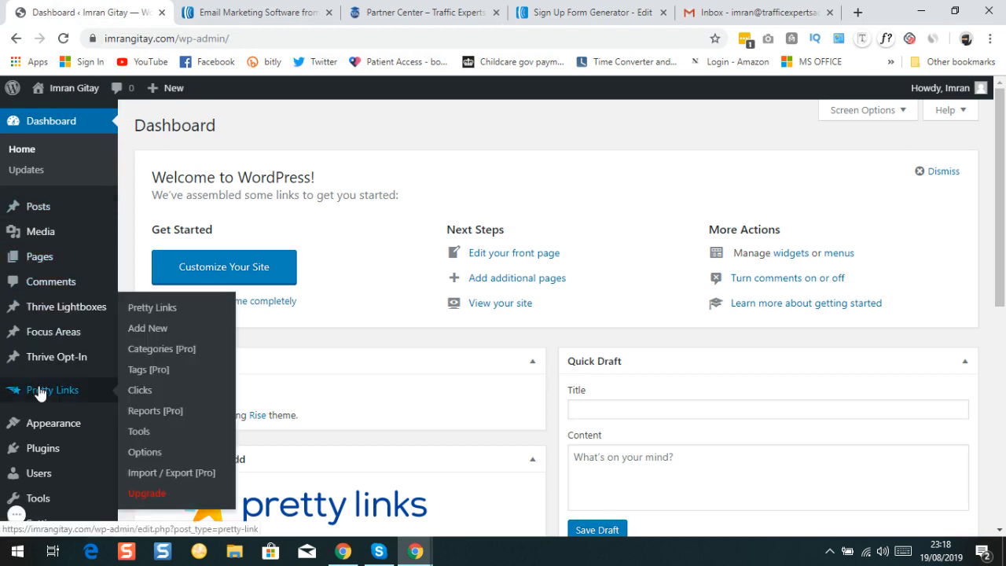
left_click(145, 309)
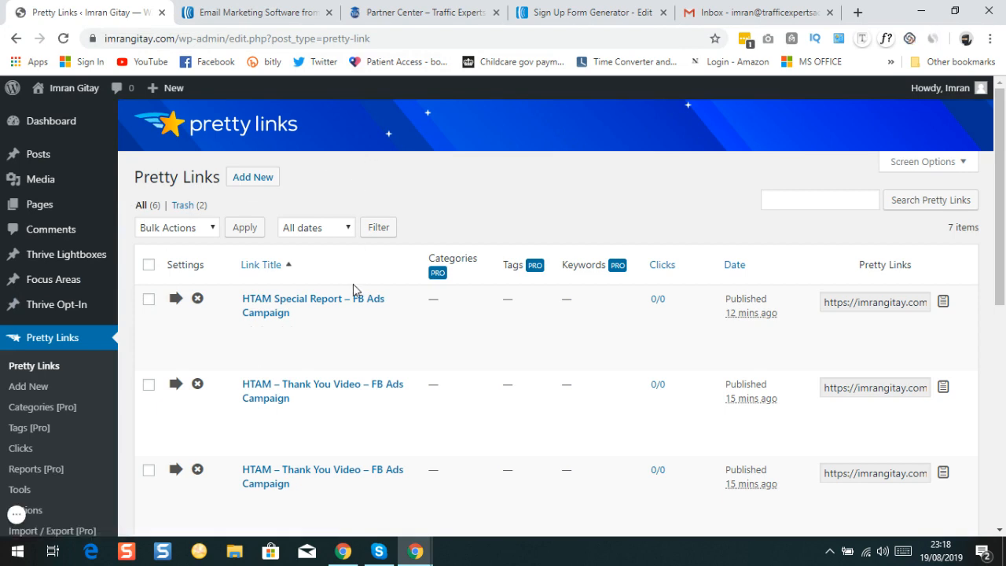
Close the spare AWeber page and restore the closed Partner Center page from the browsing history.
left_click(268, 20)
left_click(328, 13)
left_click(328, 12)
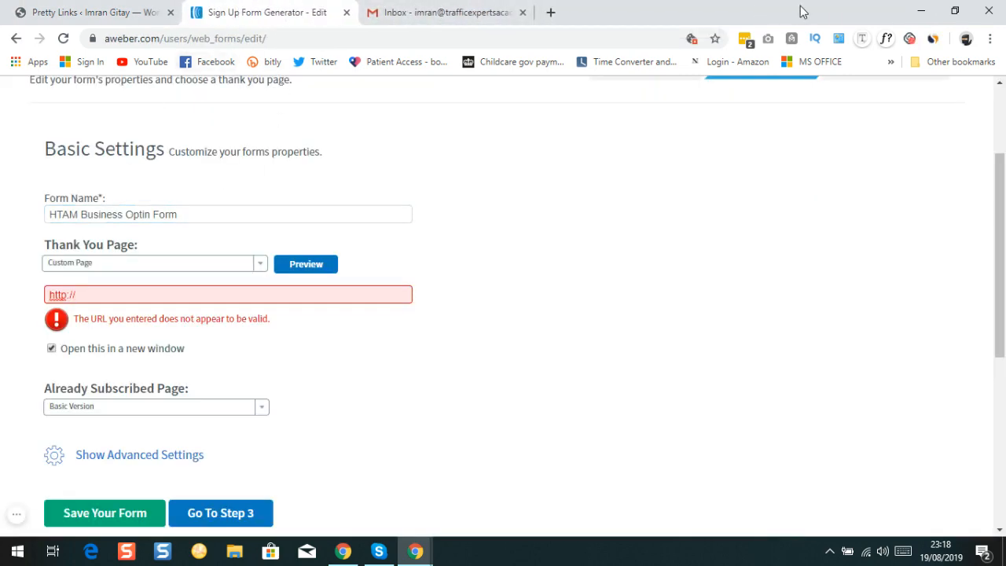
left_click(991, 39)
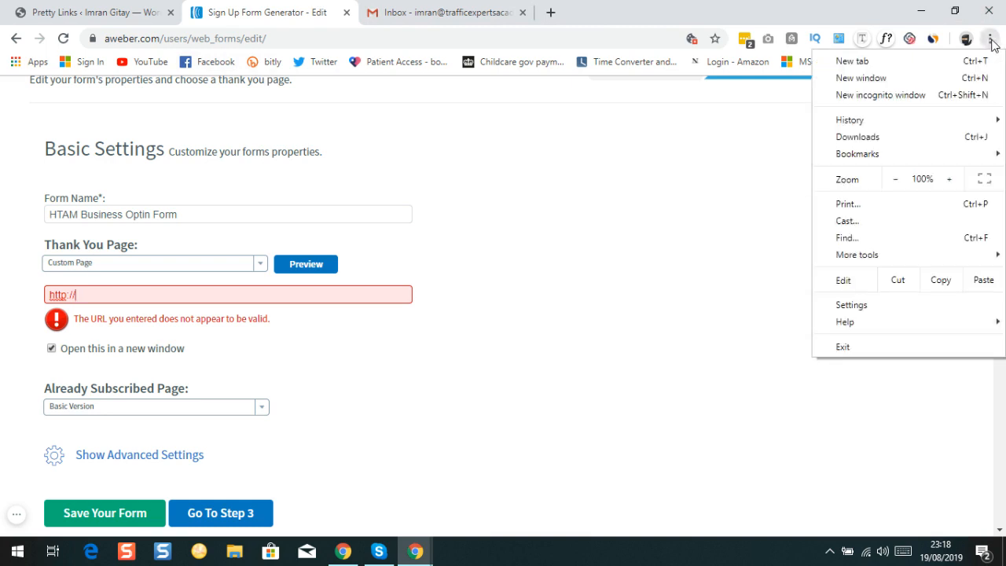
mouse_move(913, 118)
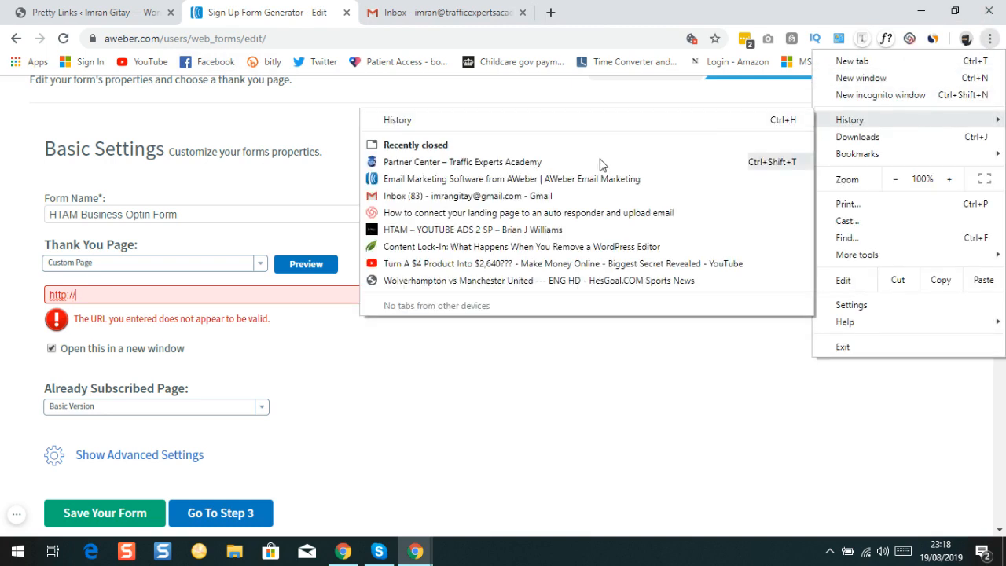
left_click(485, 165)
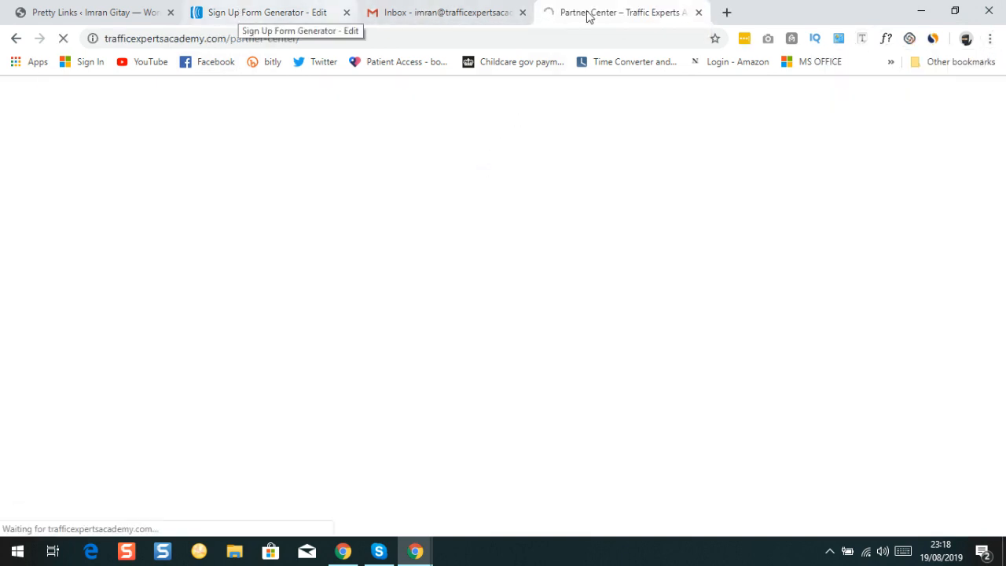
Copy the URL of the first "HTAM – Thank You Video – FB Ads Campaign" link in the Pretty Links list.
left_click(262, 13)
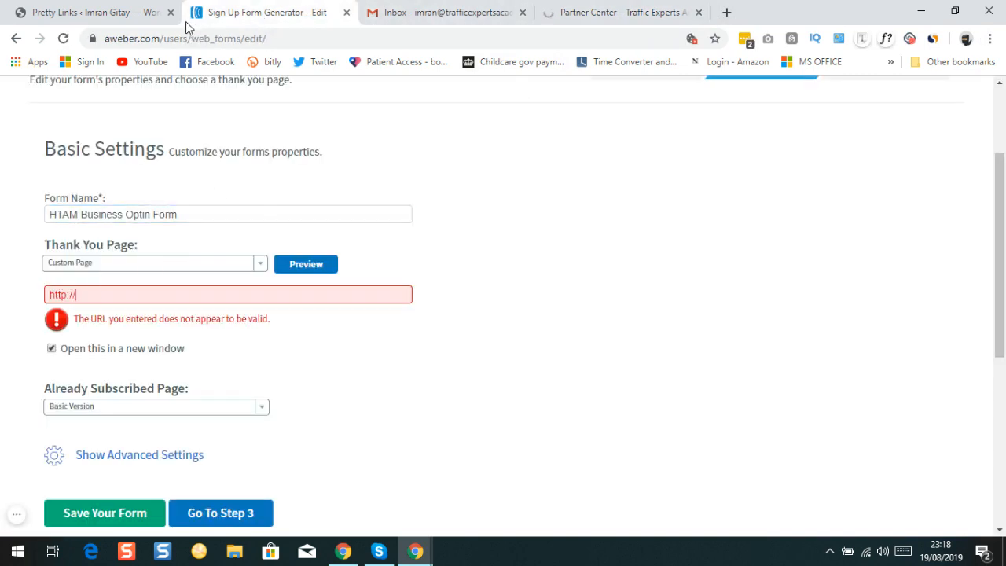
left_click(74, 13)
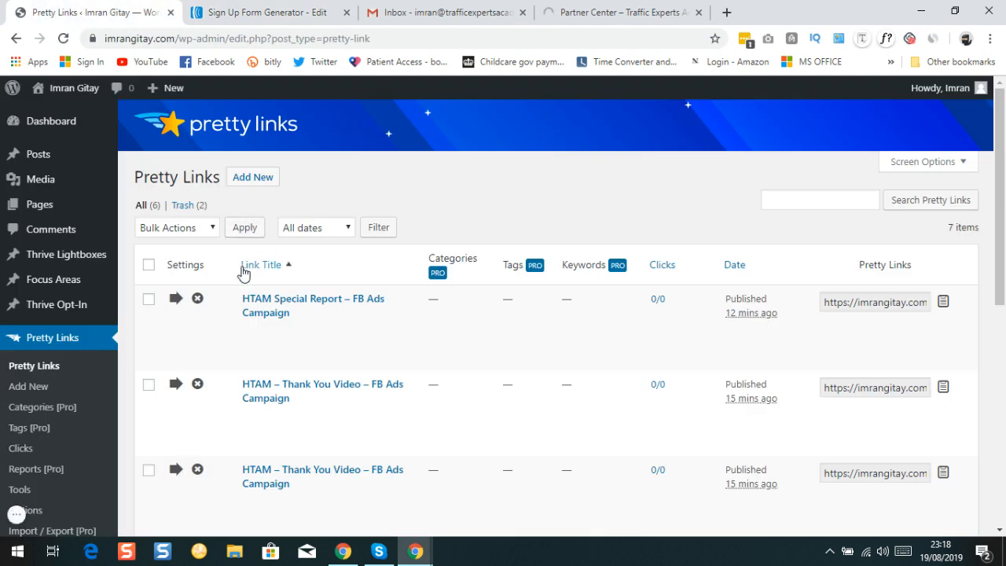
mouse_move(274, 299)
mouse_move(318, 396)
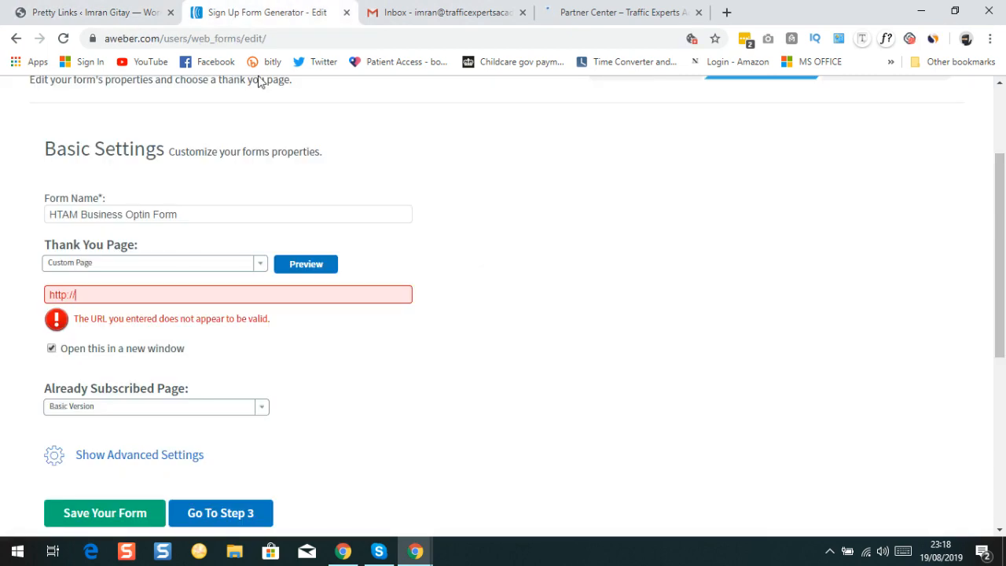
left_click(236, 13)
left_click(69, 12)
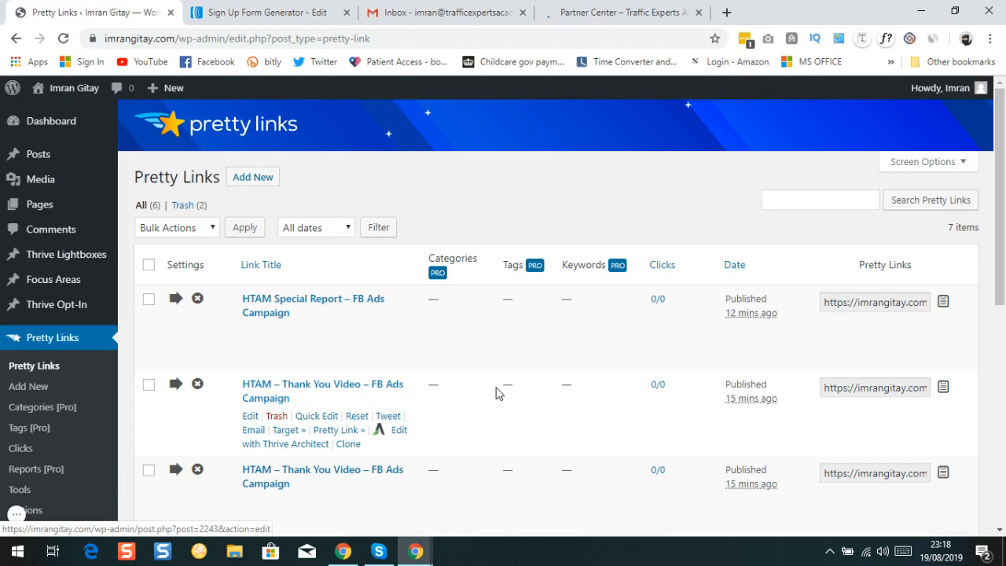
left_click(840, 389)
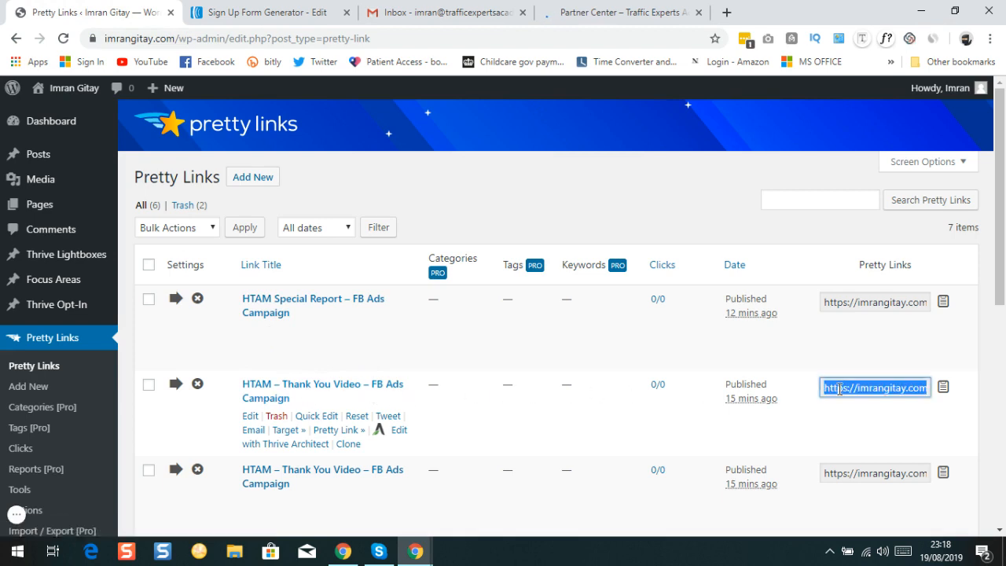
left_click(944, 387)
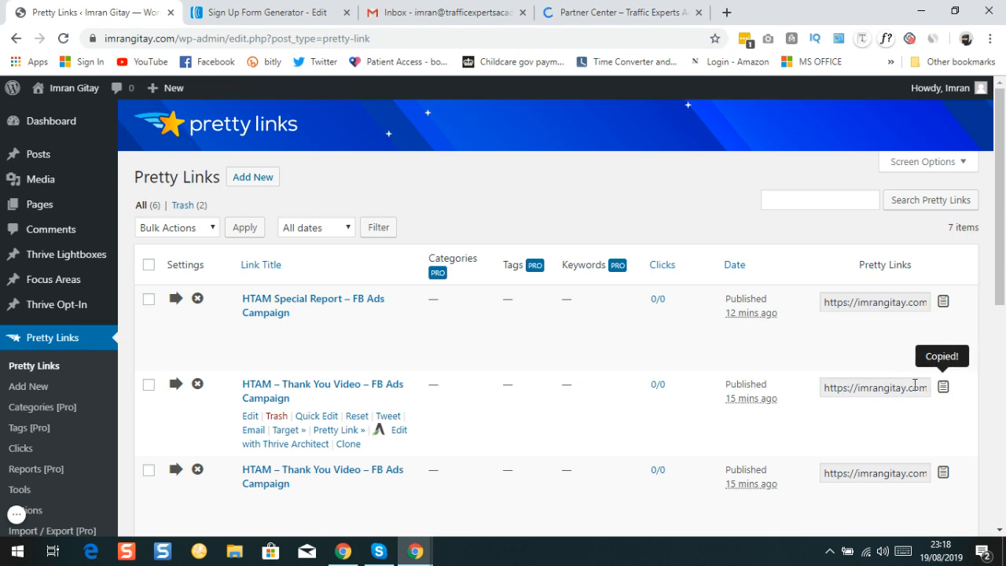
left_click(867, 390)
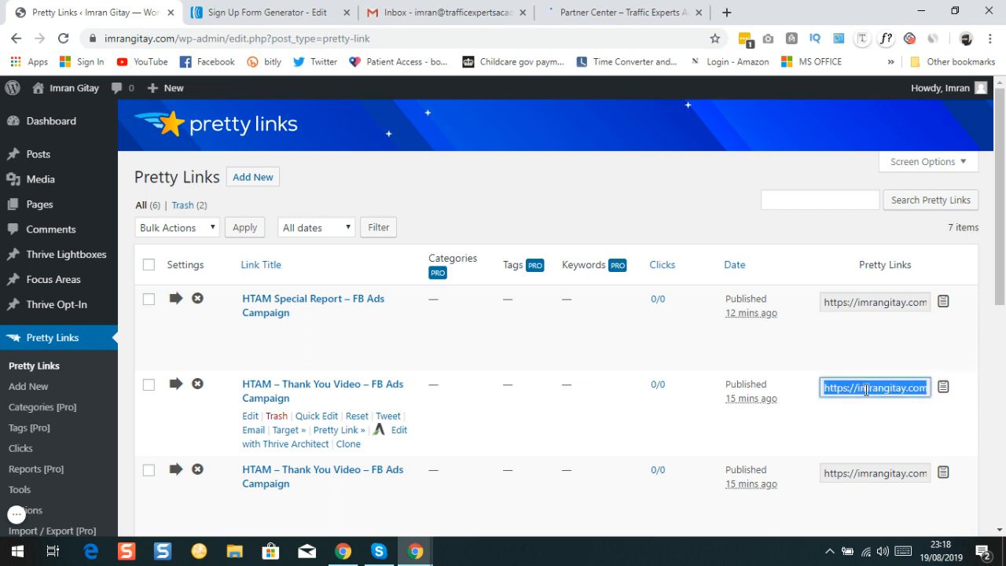
right_click(866, 390)
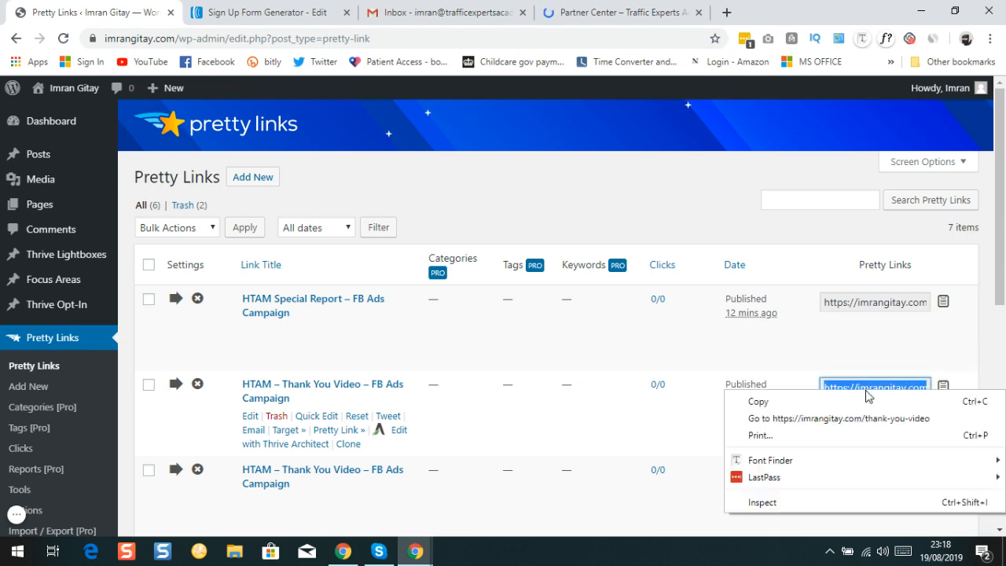
left_click(760, 402)
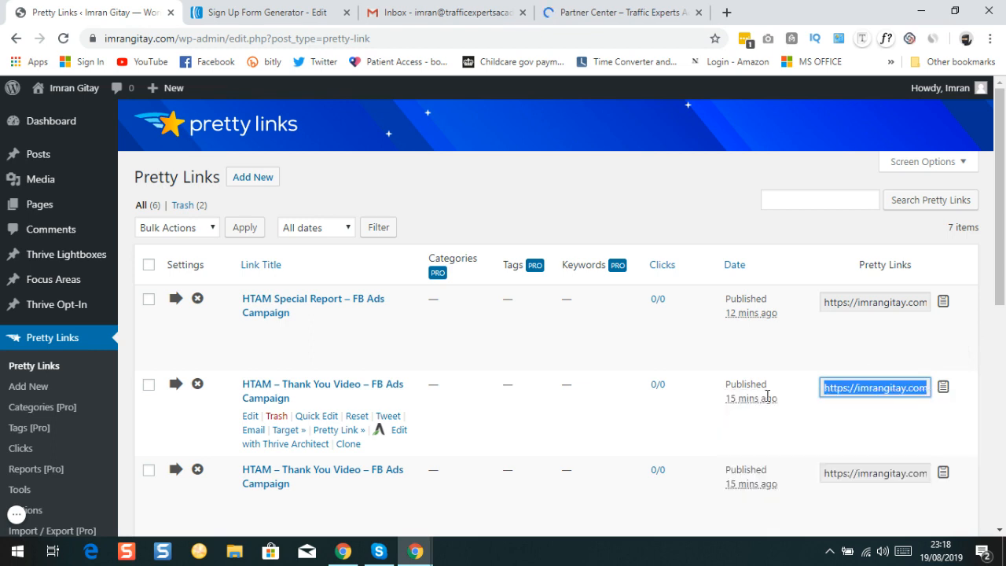
In the AWeber form settings, replace the custom thank you page URL with the copied thank-you-video link.
left_click(256, 12)
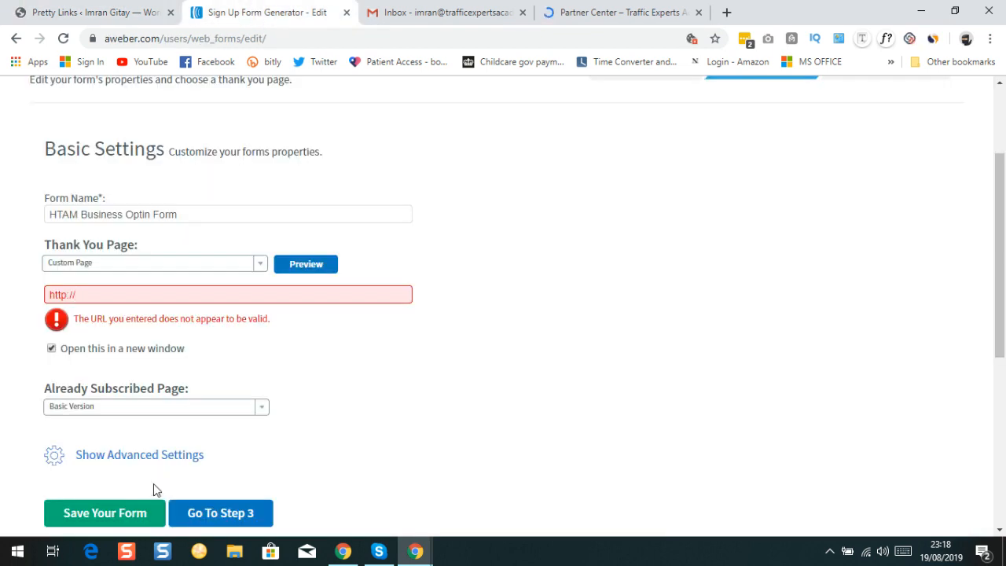
triple_click(99, 292)
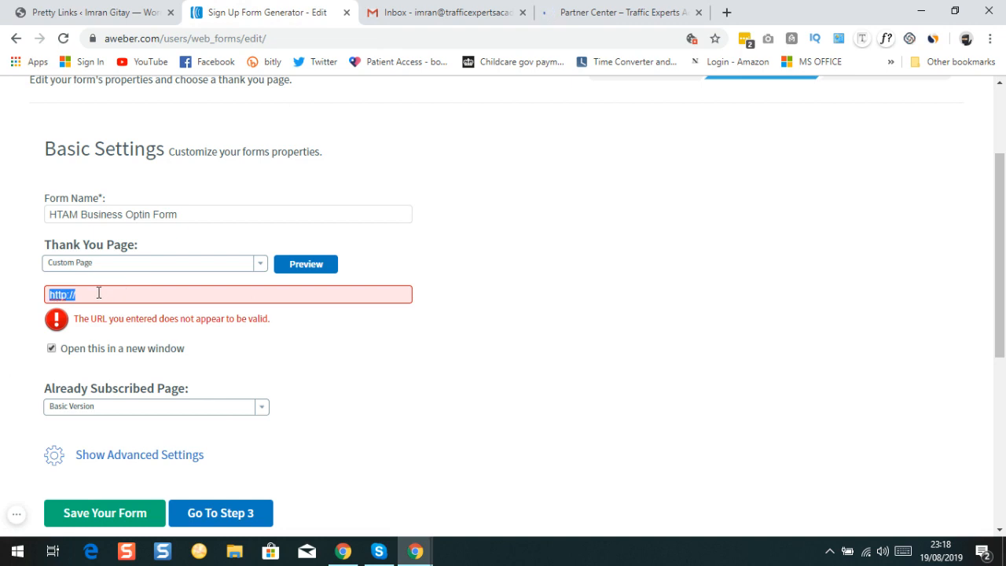
key("BackSpace")
right_click(98, 293)
left_click(170, 154)
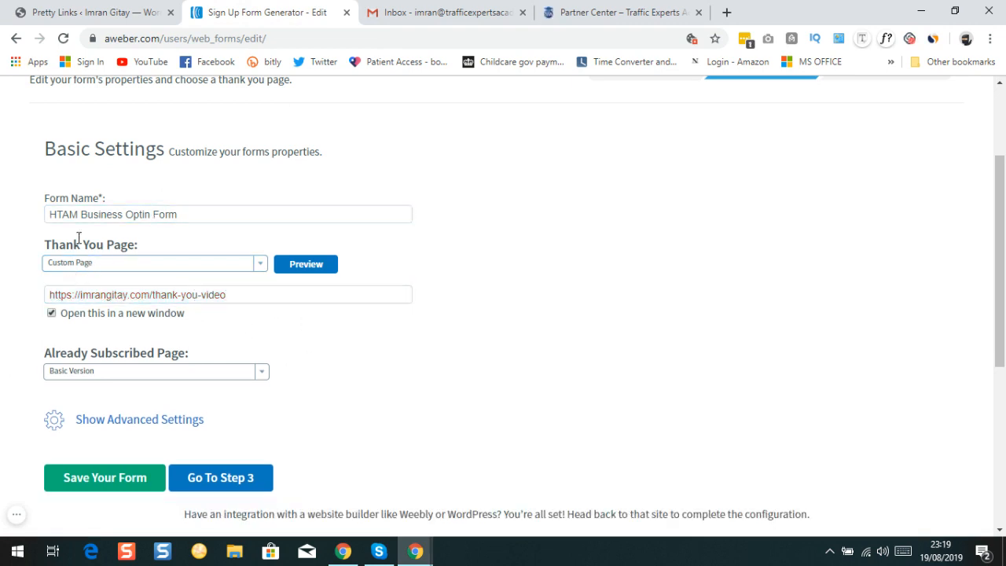
Set the Already Subscribed Page to Custom Page and enter the copied thank-you-video link as its URL.
scroll(112, 313, "down", 2)
scroll(126, 256, "up", 2)
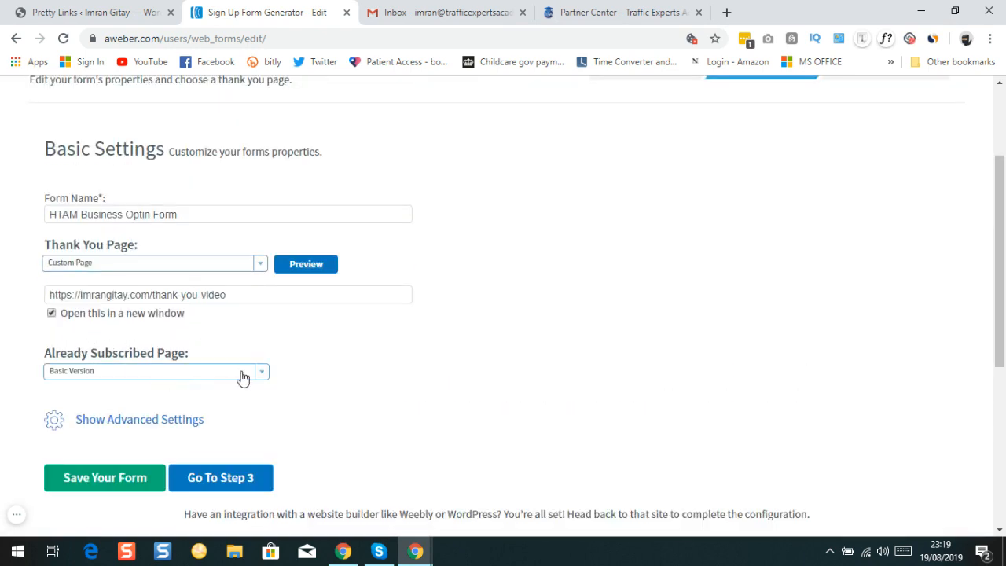
scroll(268, 346, "down", 1)
left_click(260, 307)
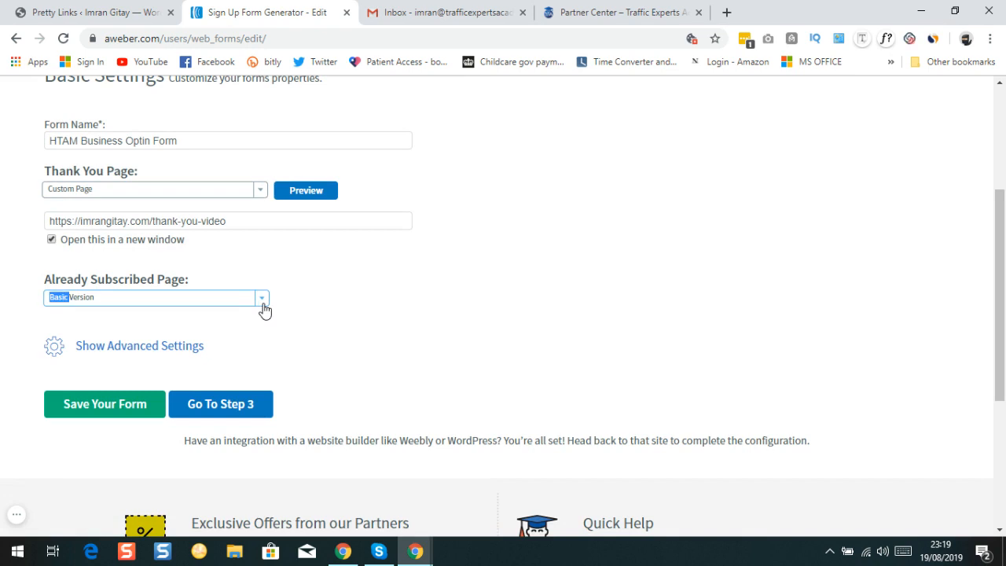
left_click(132, 350)
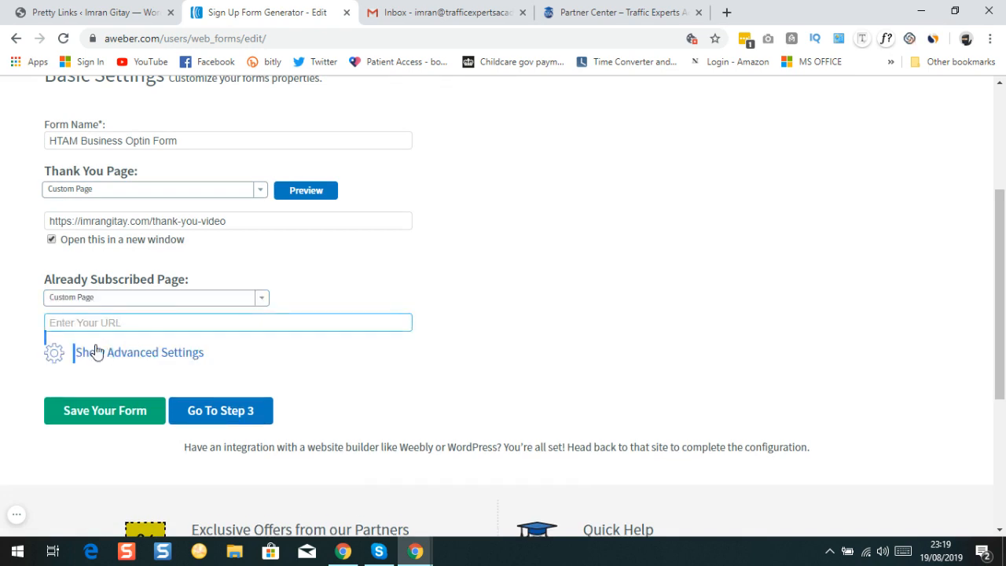
left_click(102, 327)
type("https://")
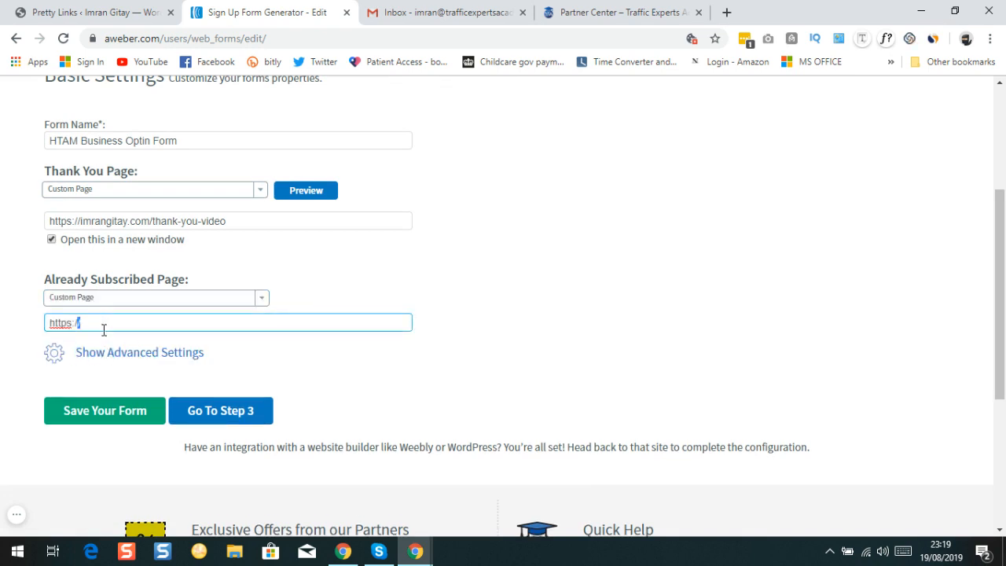
left_click_drag(77, 322, 48, 321)
key("BackSpace")
right_click(78, 327)
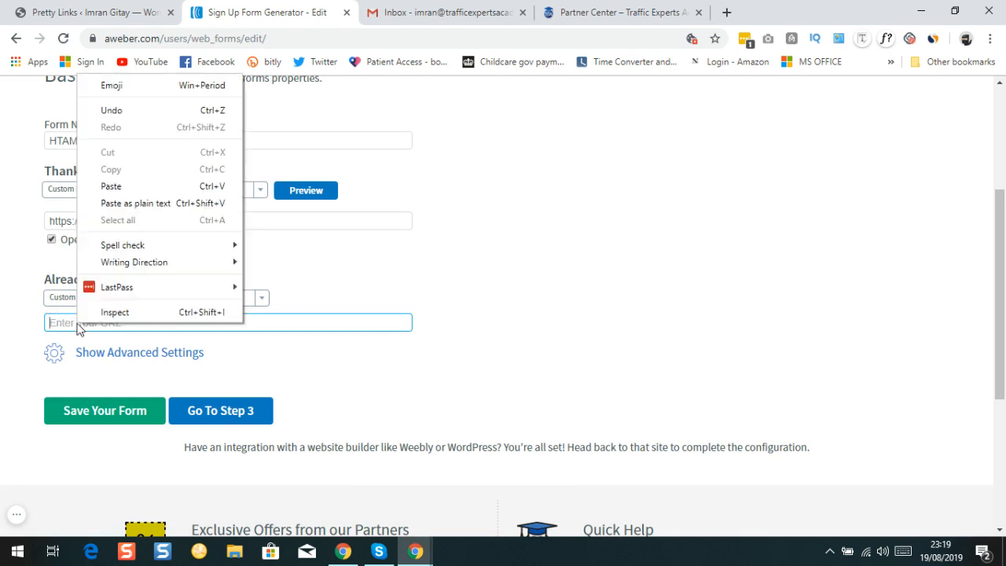
left_click(111, 187)
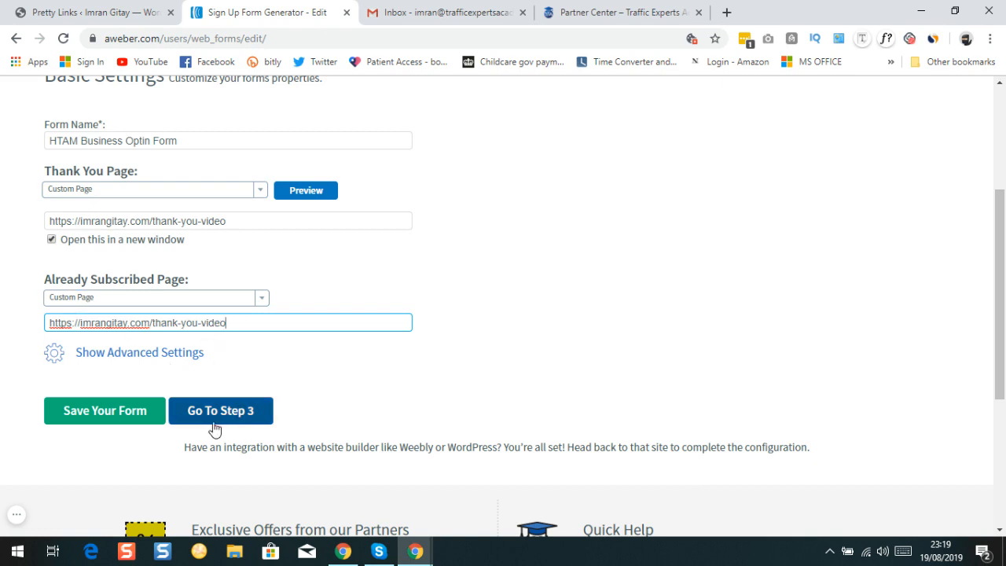
Save the HTAM Business Optin Form and go on to its Publish step.
left_click(78, 417)
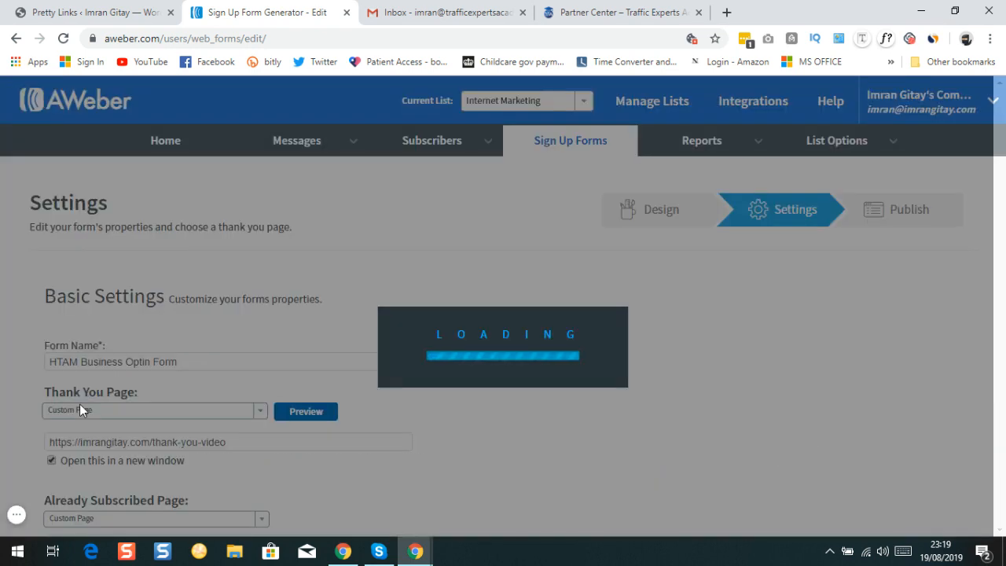
scroll(253, 248, "down", 3)
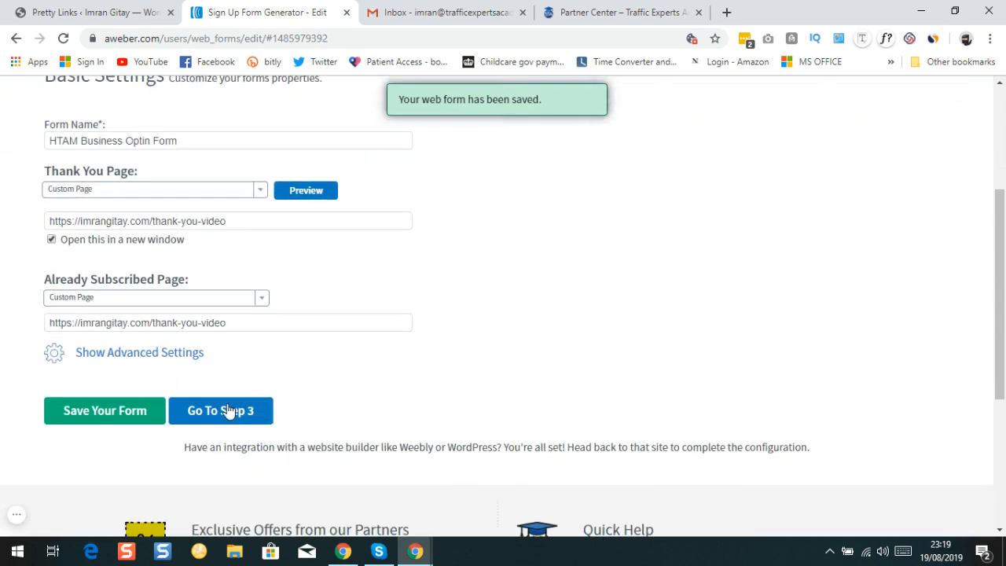
triple_click(228, 422)
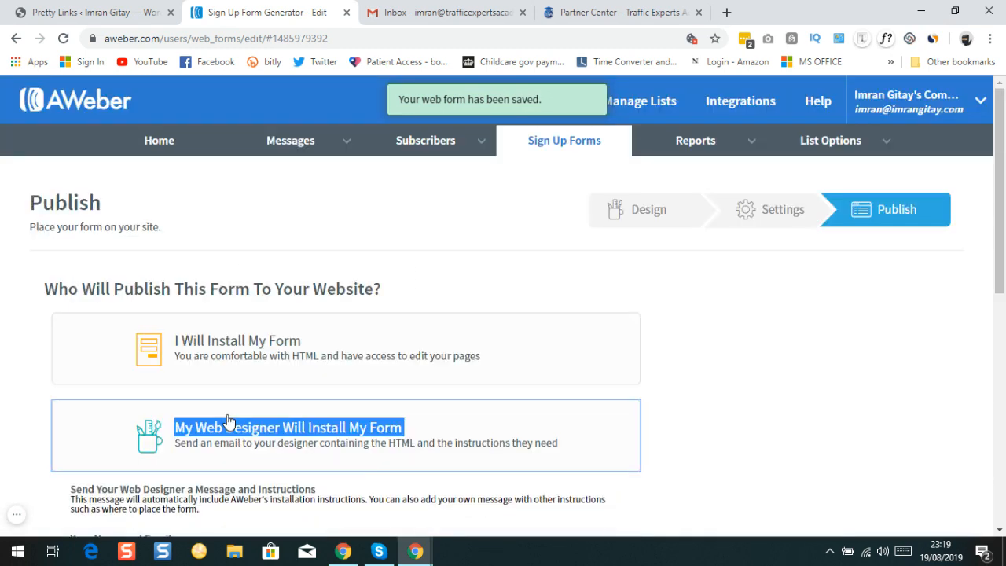
Look through the publishing options for who will install the form on the website.
scroll(522, 265, "down", 2)
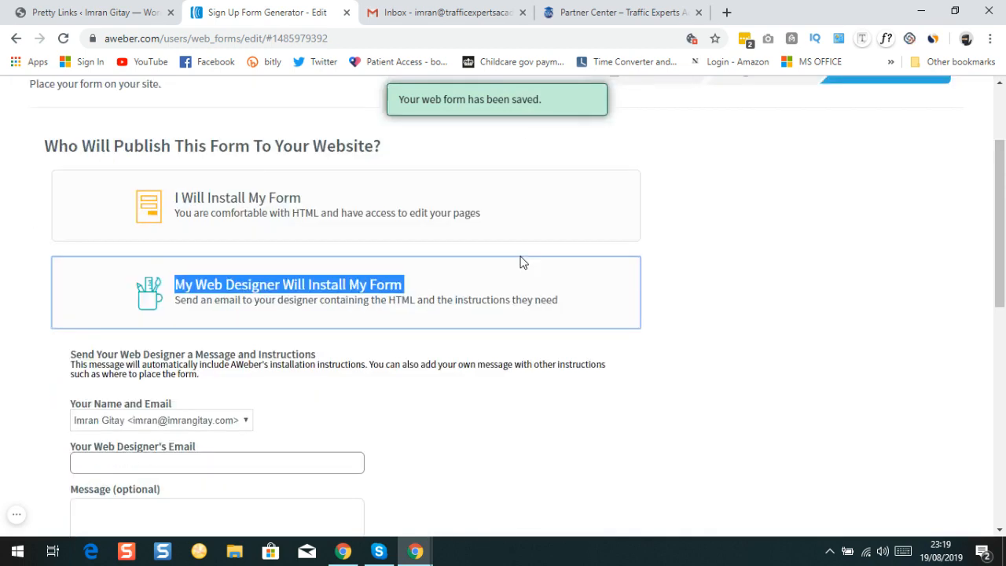
scroll(522, 265, "up", 2)
scroll(523, 266, "down", 2)
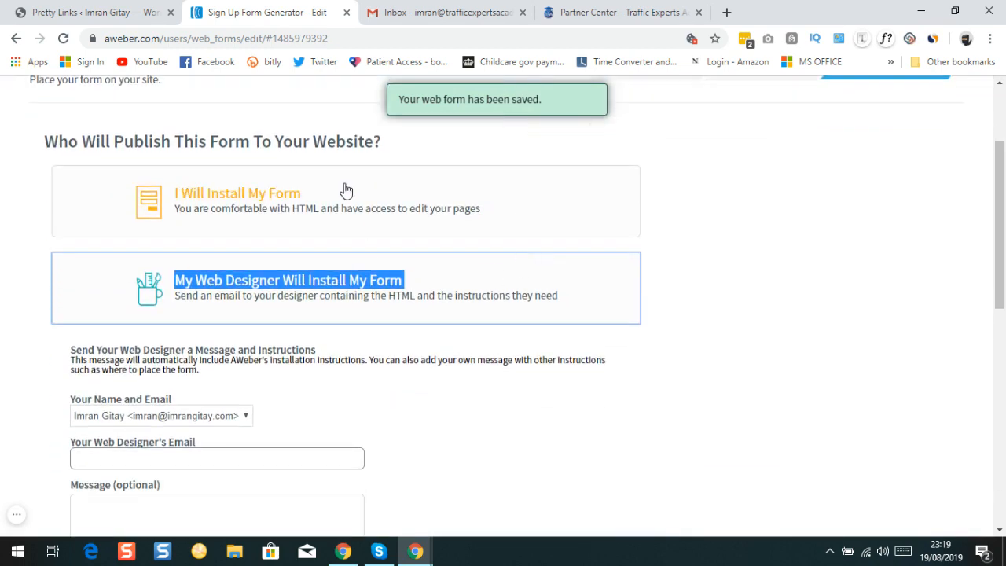
scroll(854, 319, "up", 2)
scroll(868, 321, "down", 4)
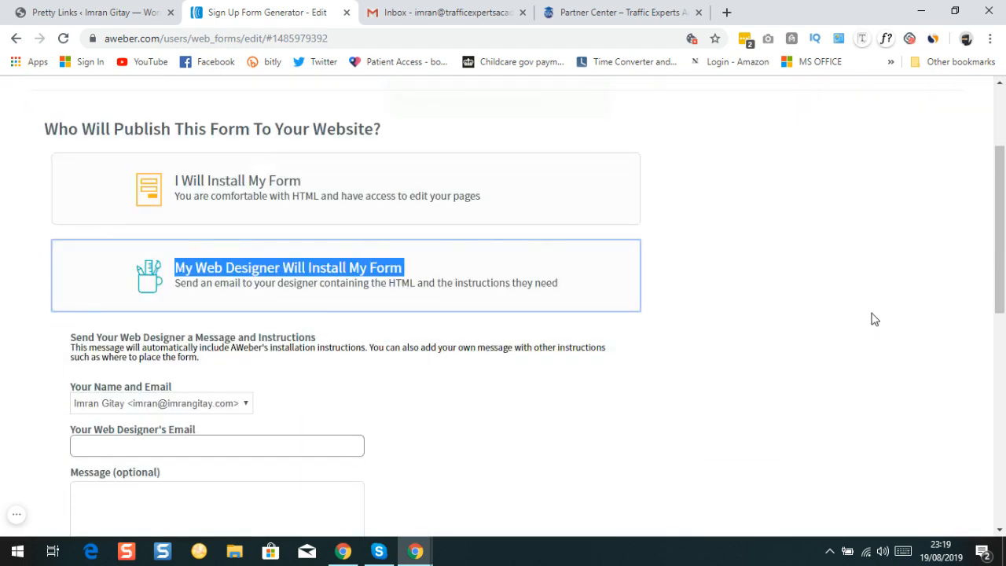
scroll(867, 326, "down", 2)
scroll(863, 326, "up", 6)
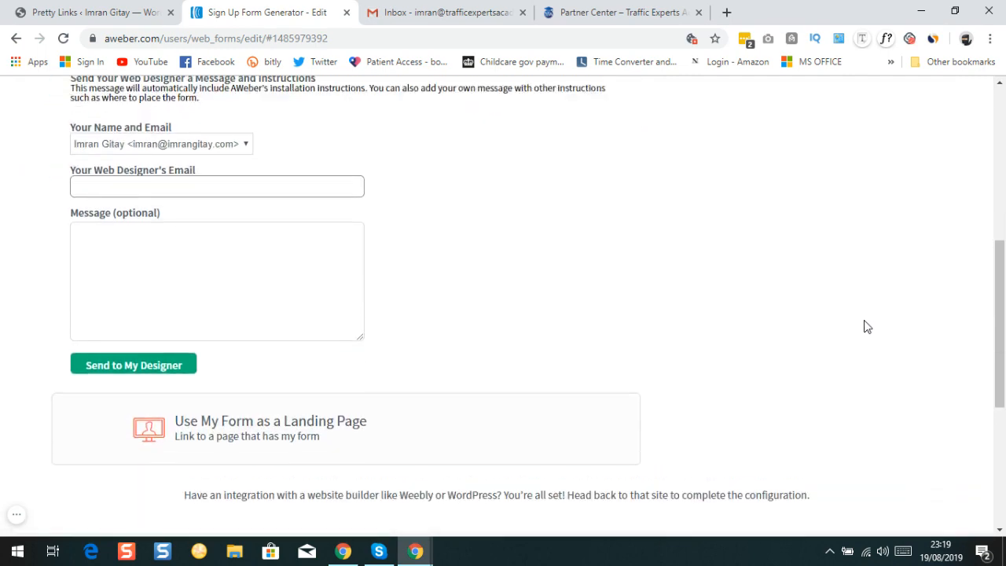
scroll(448, 318, "down", 1)
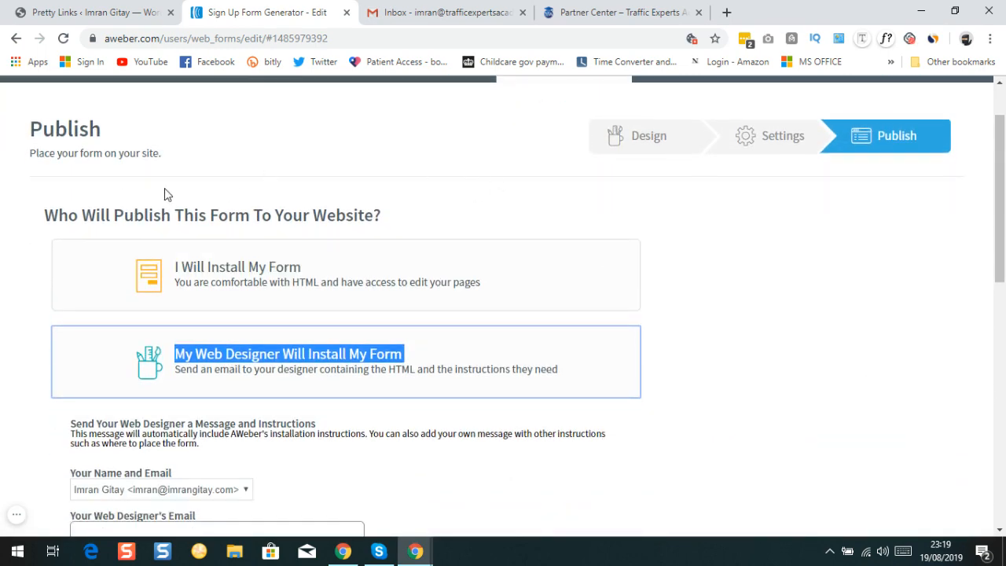
Choose to install the form yourself and show its Raw HTML Version without the beautiful form styles.
left_click(219, 275)
scroll(239, 222, "down", 1)
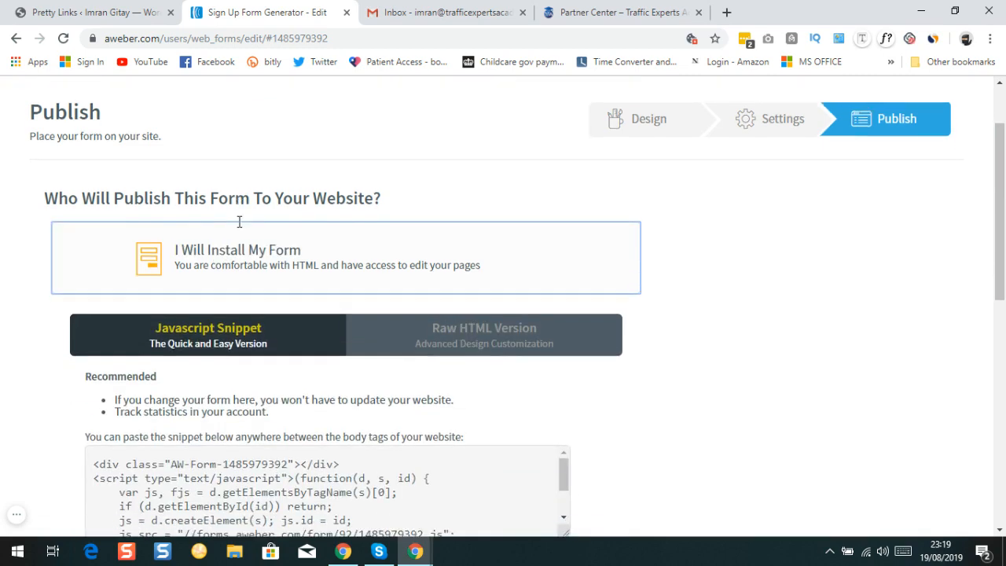
scroll(244, 236, "down", 3)
scroll(258, 257, "up", 1)
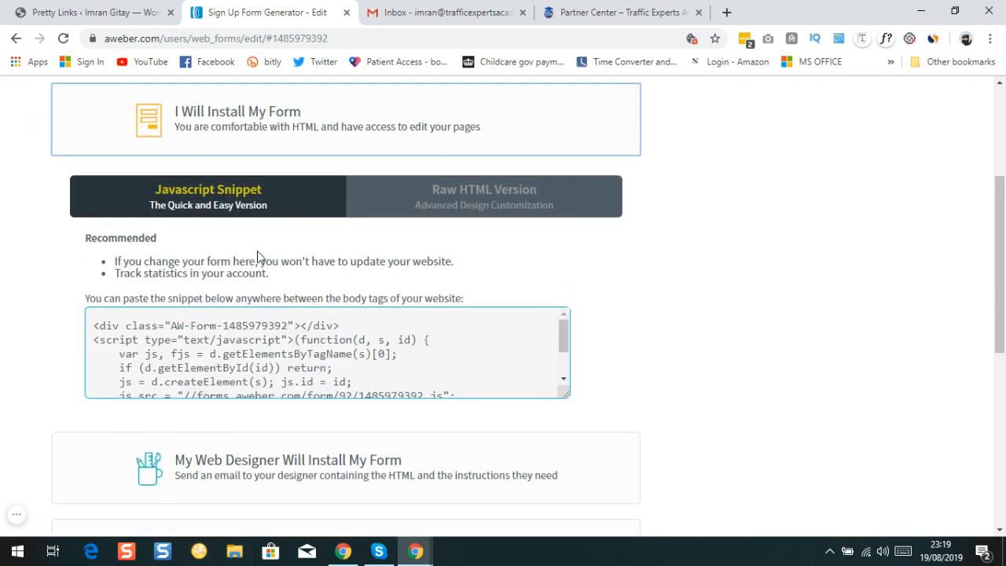
scroll(257, 257, "up", 1)
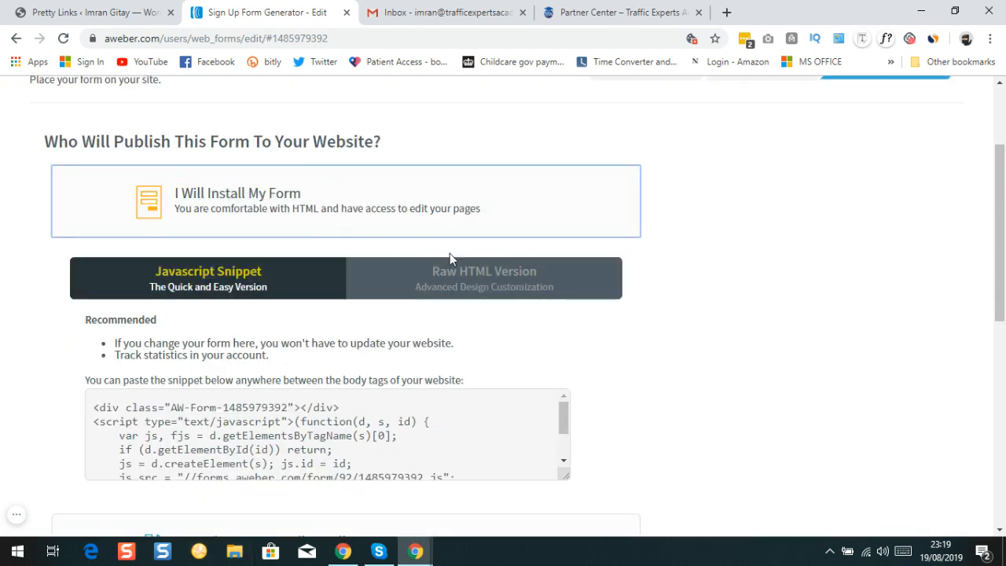
left_click(490, 288)
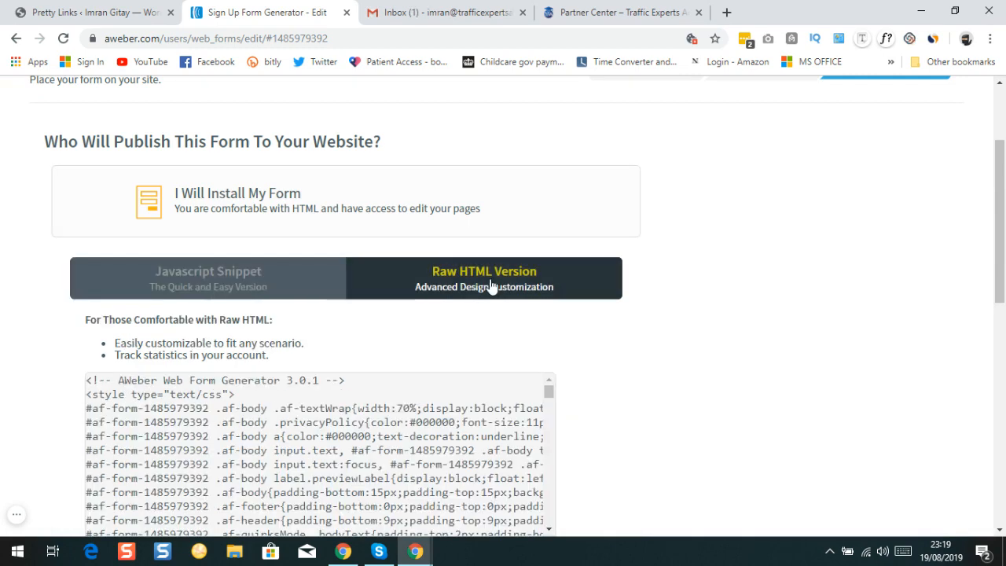
scroll(492, 284, "down", 2)
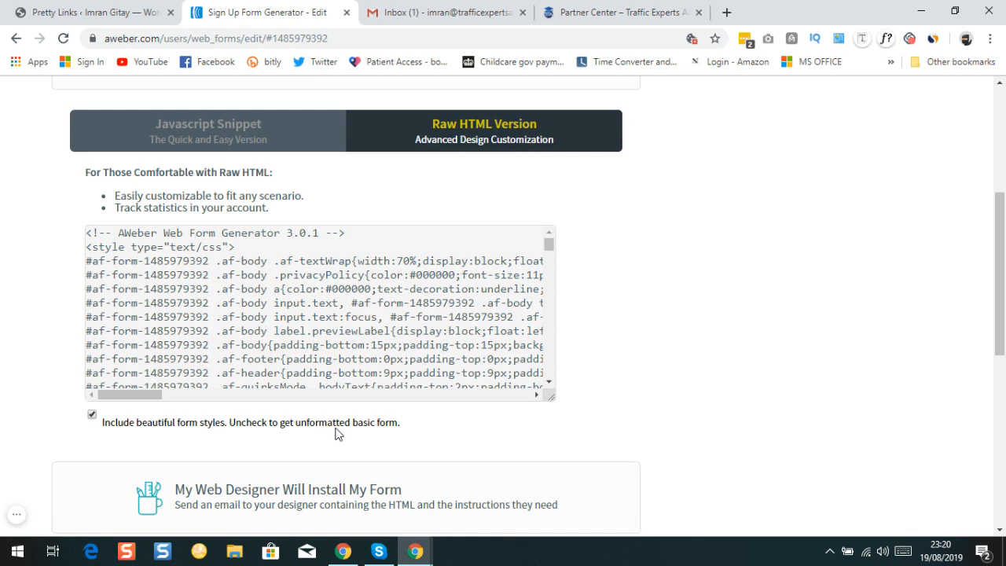
left_click(92, 417)
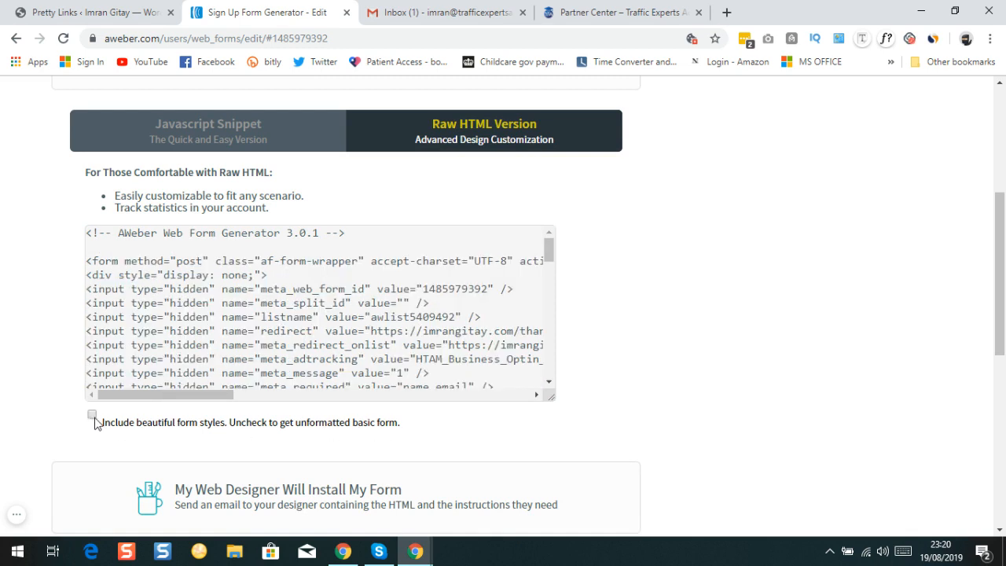
Examine the unformatted raw HTML code from the opening form tag through the closing </form> tag and the script after it.
left_click(186, 317)
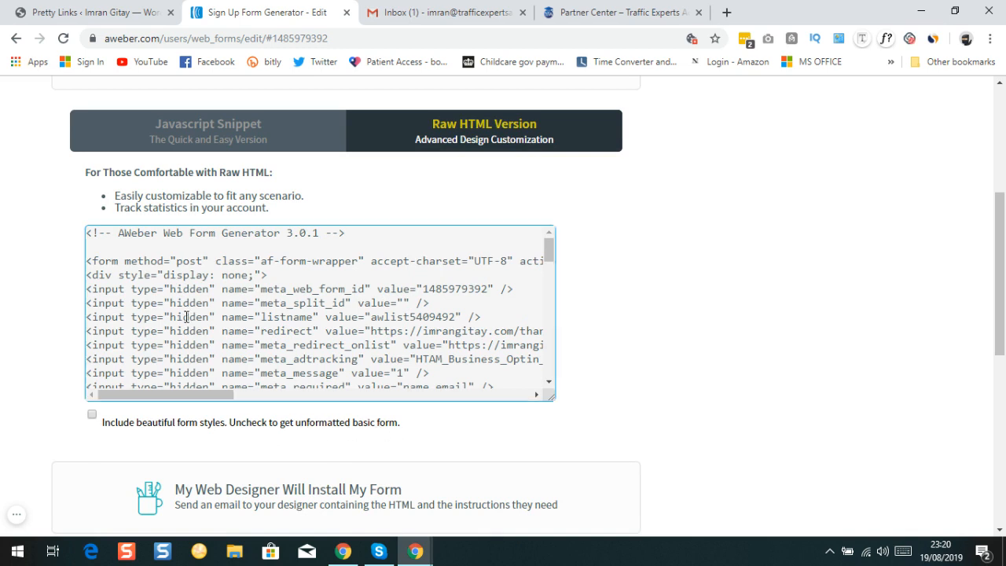
scroll(236, 200, "down", 1)
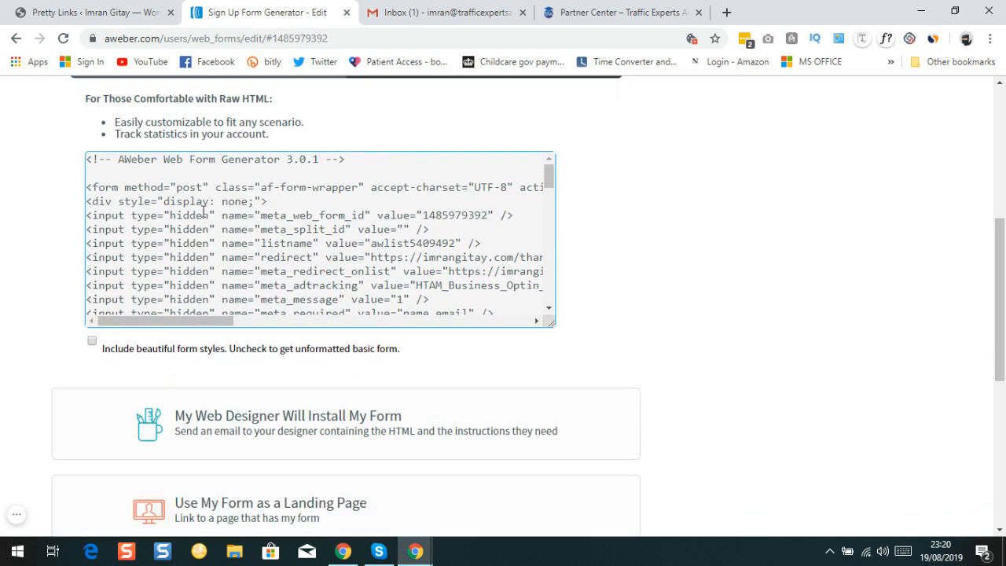
scroll(205, 185, "down", 1)
scroll(205, 187, "up", 1)
scroll(137, 190, "down", 10)
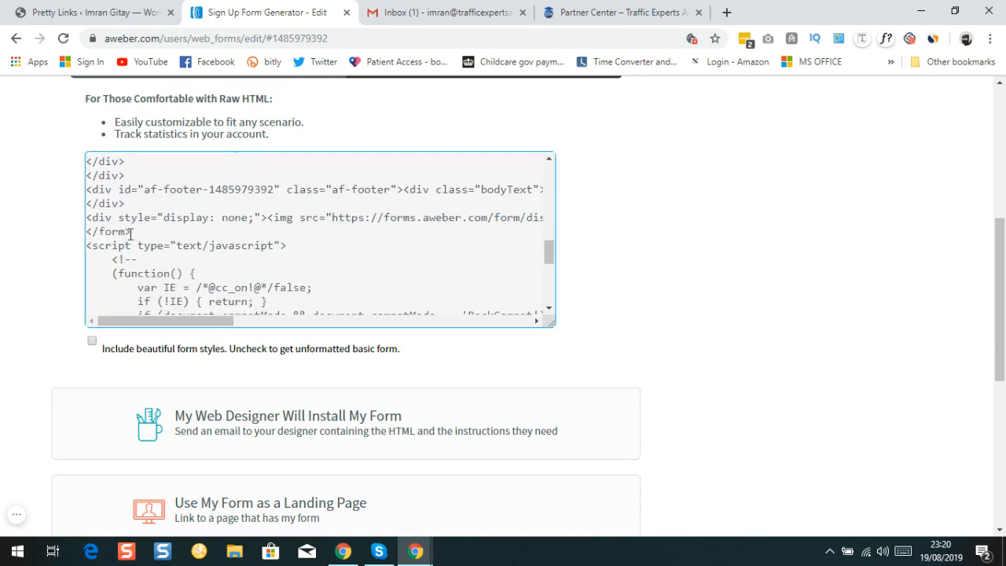
scroll(142, 229, "down", 5)
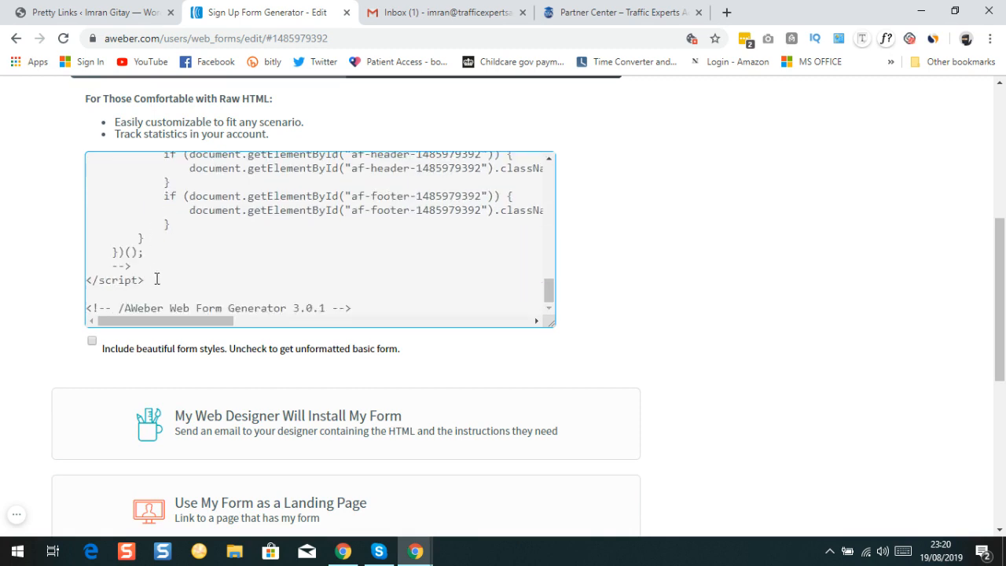
scroll(160, 270, "up", 6)
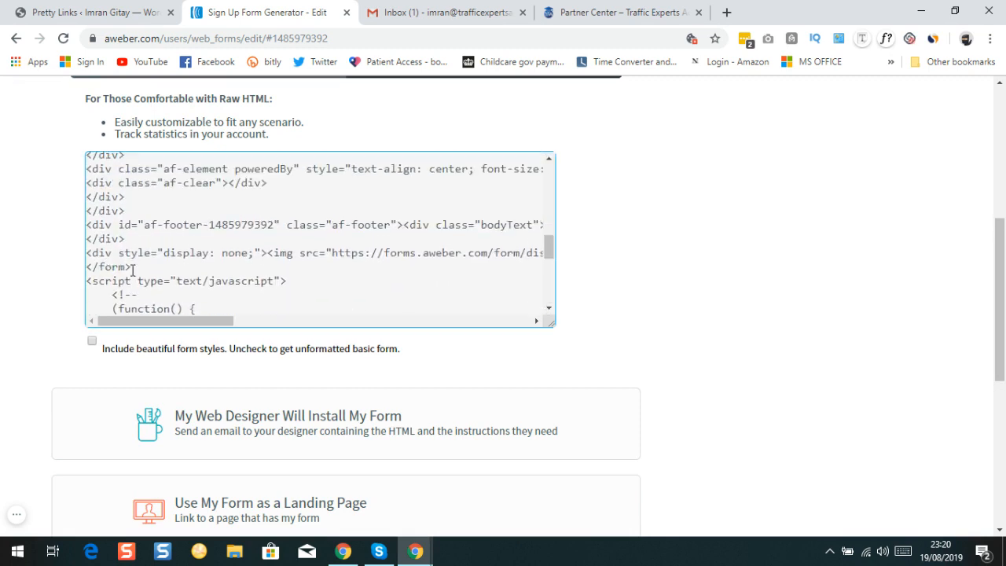
scroll(135, 268, "up", 10)
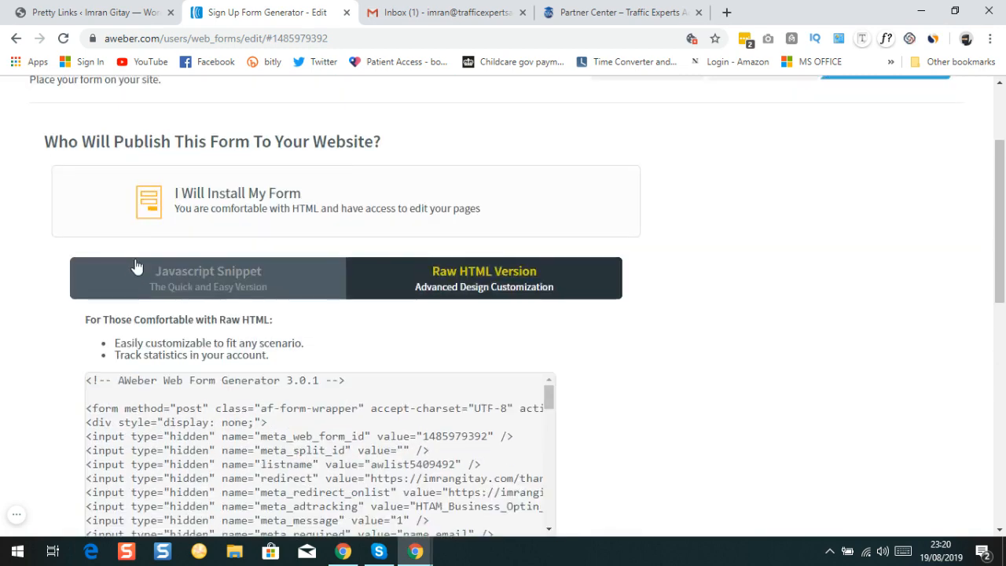
scroll(129, 287, "down", 1)
scroll(94, 323, "down", 8)
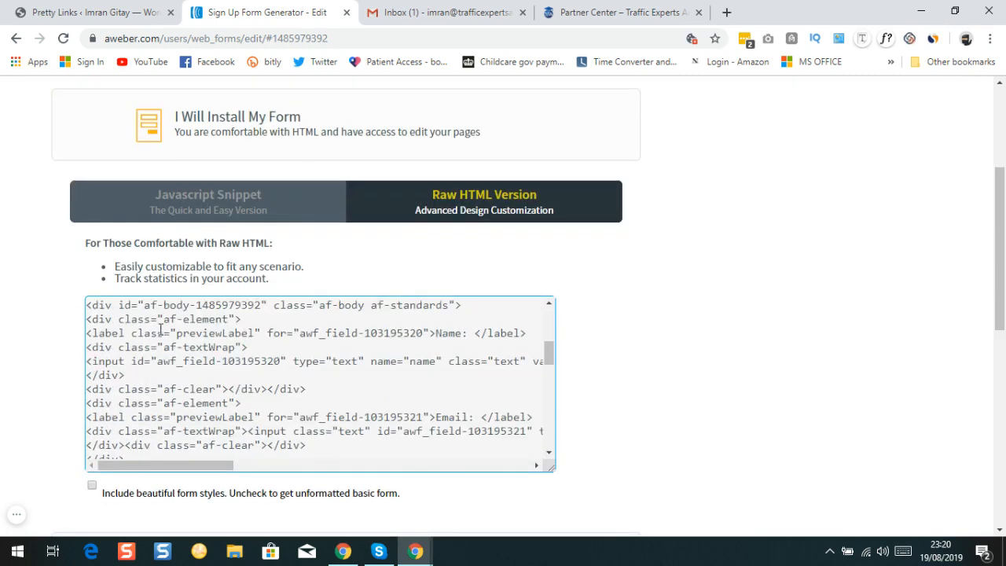
scroll(168, 322, "down", 2)
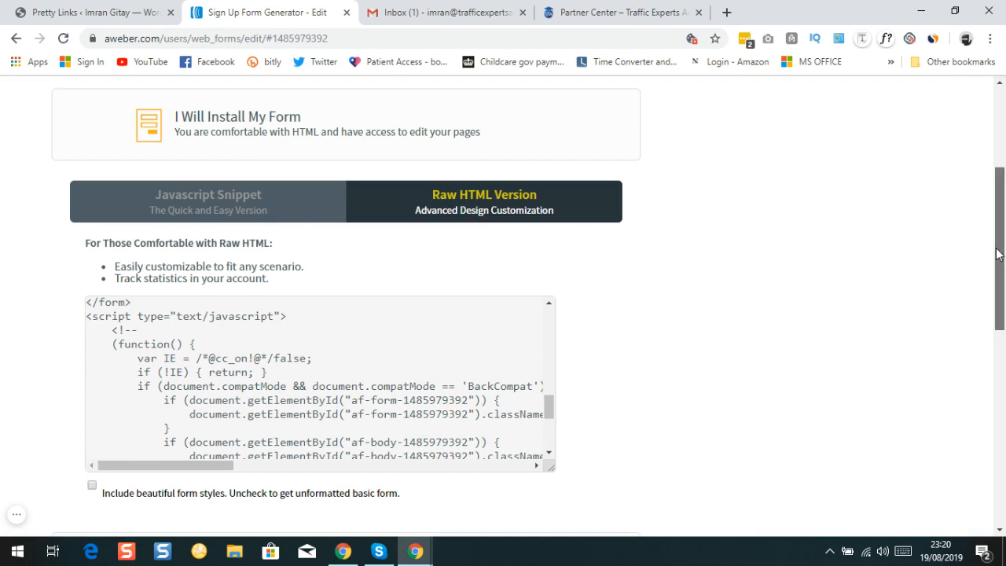
left_click_drag(1000, 254, 1000, 298)
left_click(185, 309)
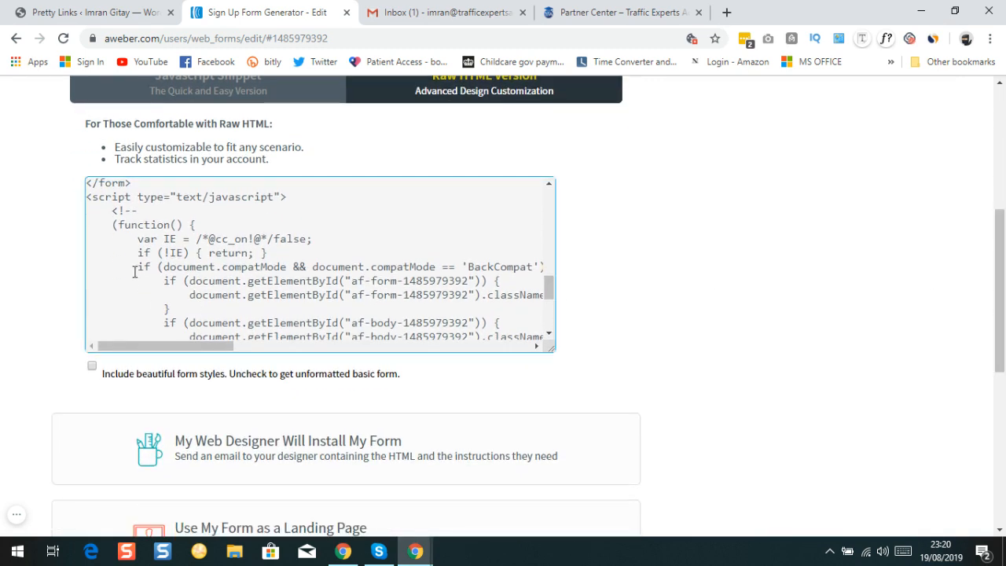
scroll(206, 251, "down", 5)
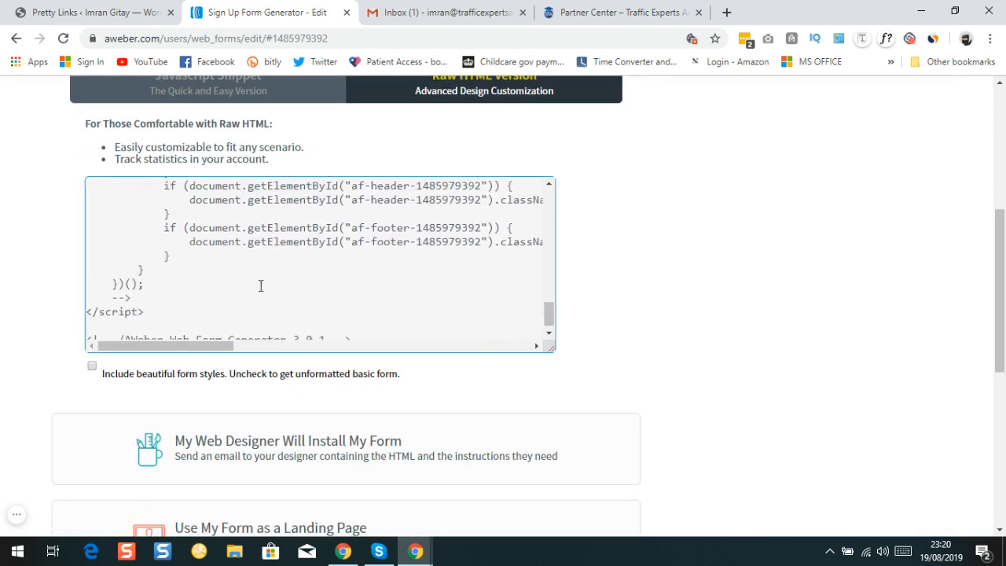
scroll(198, 267, "down", 2)
scroll(160, 152, "up", 6)
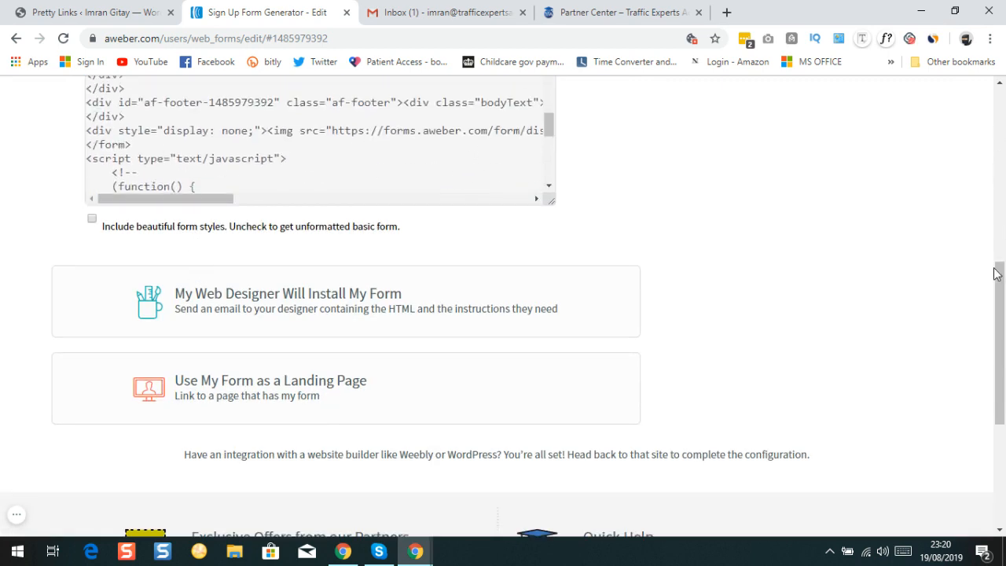
Try to copy the raw HTML code from the opening form tag through the closing </form> tag.
left_click_drag(1000, 270, 1000, 238)
left_click(180, 230)
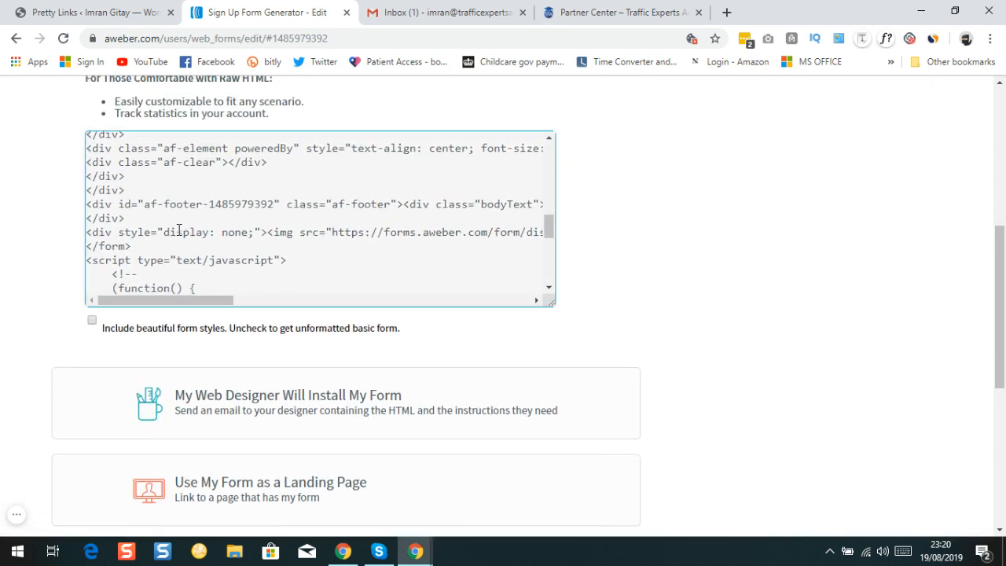
left_click(133, 247, "shift")
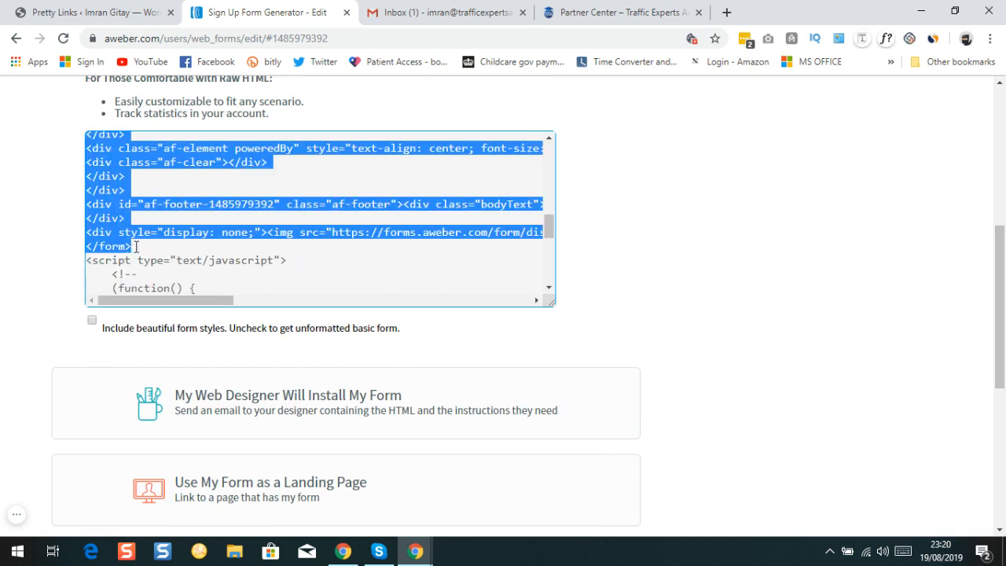
left_click(135, 246)
triple_click(136, 246)
double_click(133, 246)
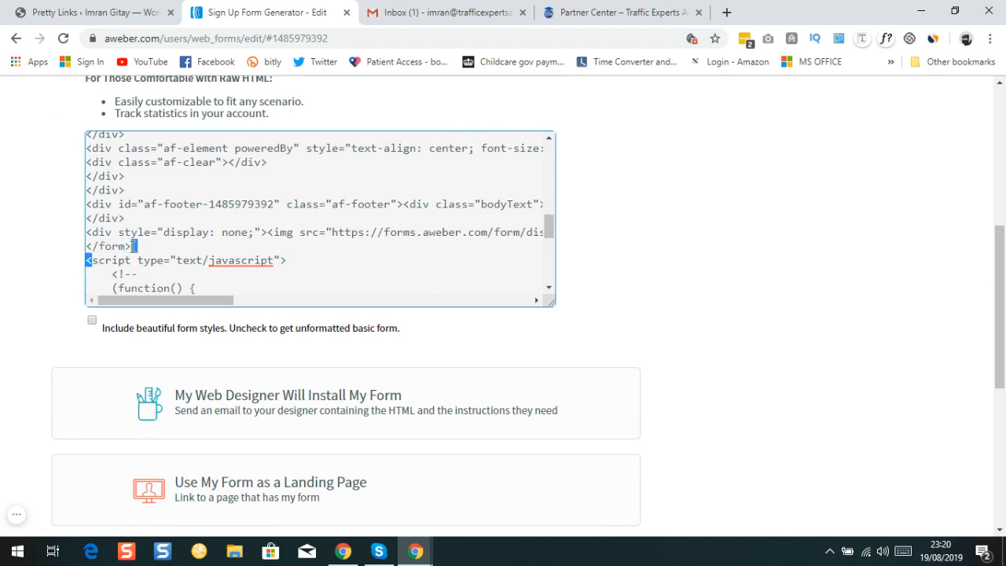
left_click(146, 246)
double_click(132, 247)
left_click_drag(133, 247, 118, 246)
left_click(109, 245)
double_click(130, 246)
left_click(97, 247)
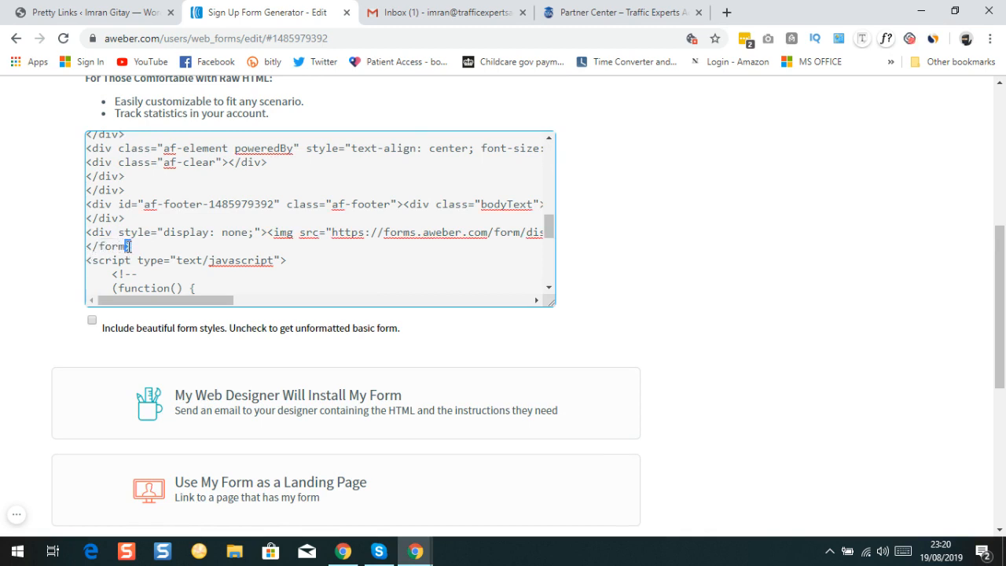
mouse_move(130, 247)
left_mouse_down()
mouse_move(86, 247)
mouse_move(87, 138)
mouse_move(87, 174)
mouse_move(118, 168)
mouse_move(157, 263)
mouse_move(220, 285)
mouse_move(214, 267)
mouse_move(128, 227)
left_mouse_up()
left_click(87, 175)
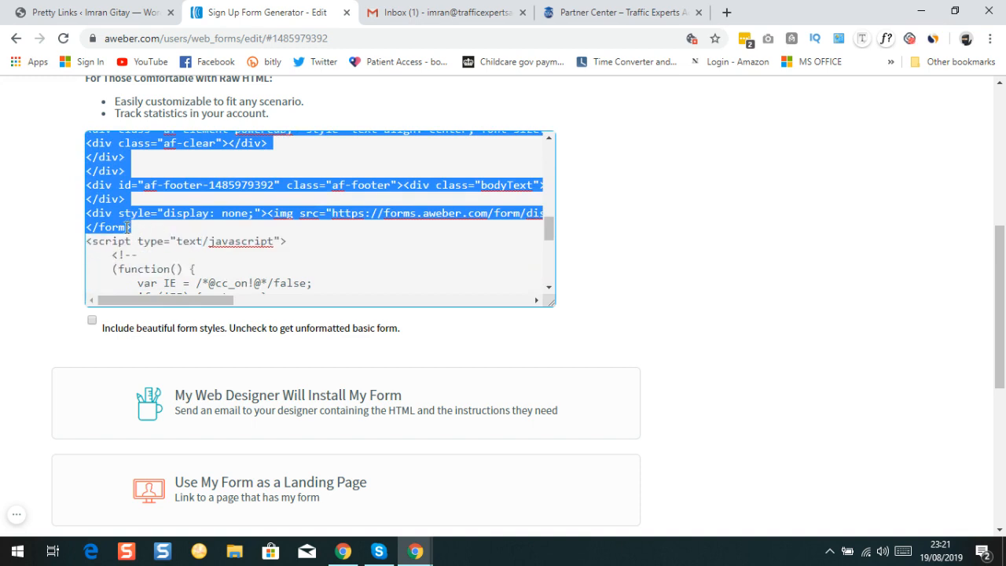
right_click(119, 206)
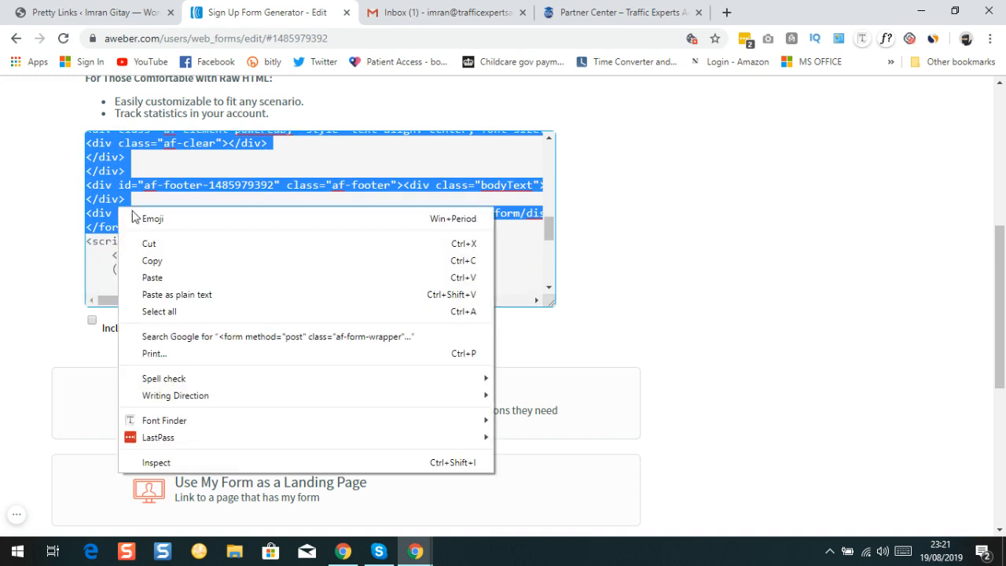
left_click(179, 271)
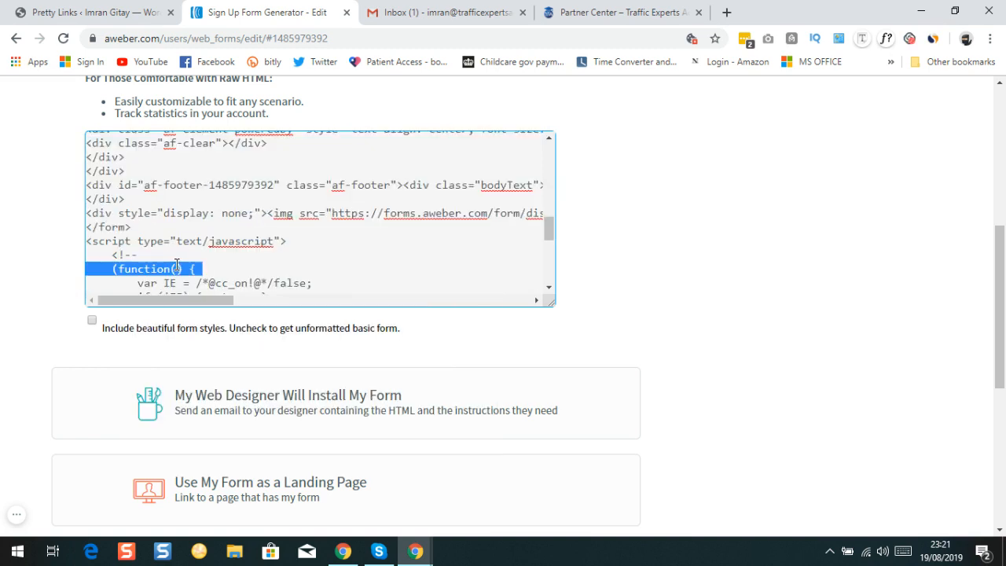
Try to select the form code backwards from the closing </form> tag up to the opening form tag.
left_click(132, 227)
mouse_move(131, 227)
left_mouse_down()
mouse_move(111, 220)
mouse_move(122, 227)
left_mouse_up()
triple_click(121, 231)
left_click(136, 227)
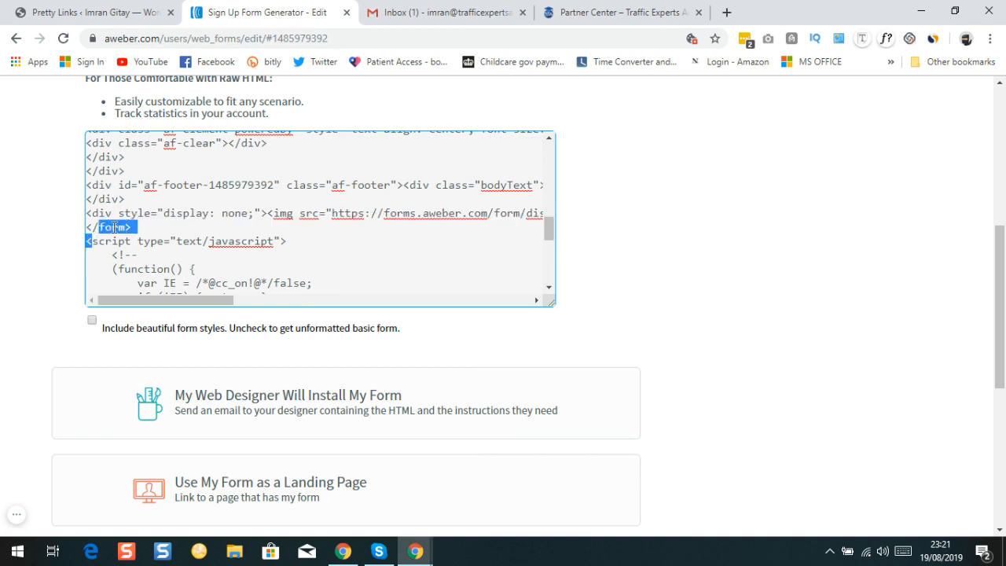
triple_click(128, 227)
left_click_drag(107, 221, 128, 165)
left_click(86, 167)
left_click(128, 165)
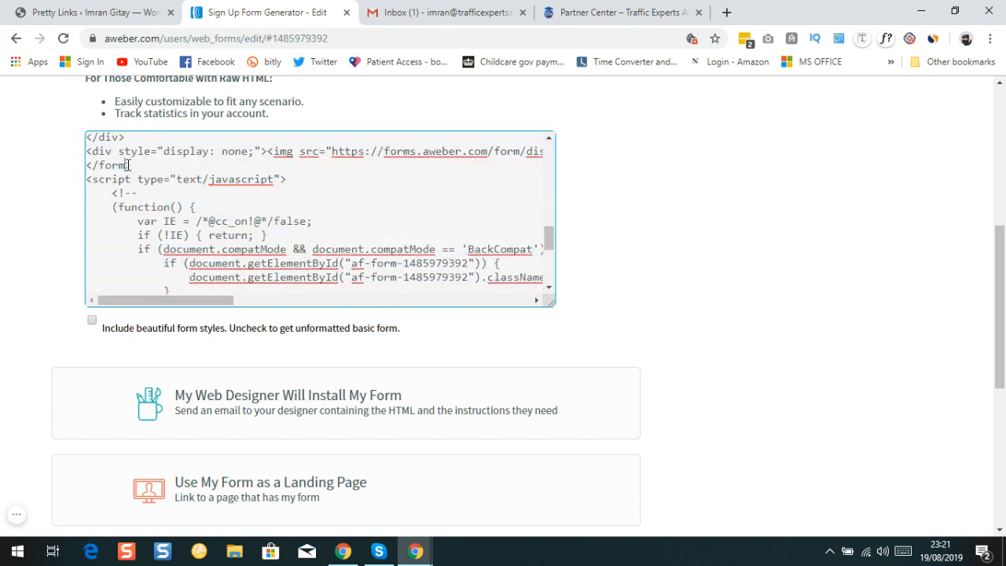
triple_click(132, 165)
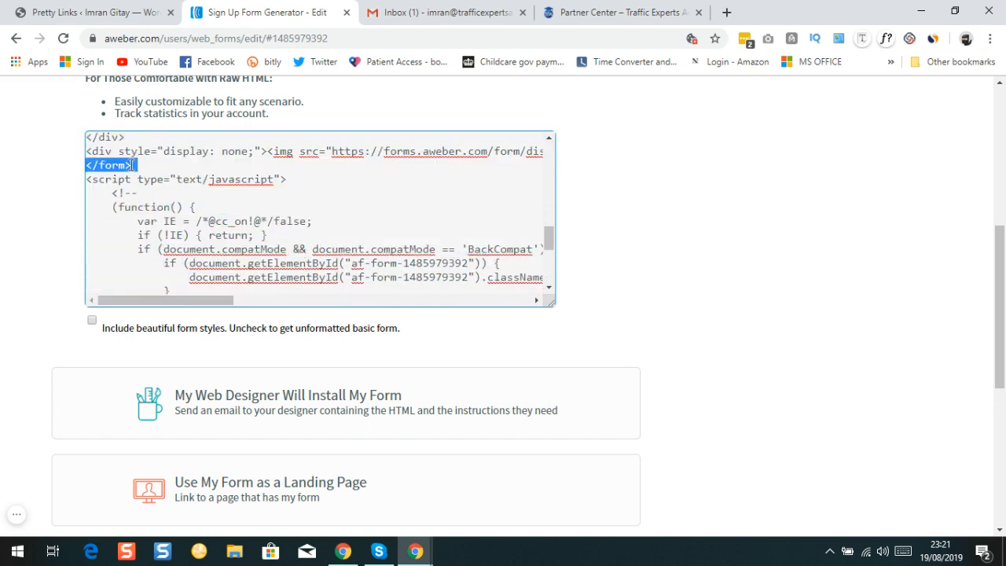
right_click(143, 166)
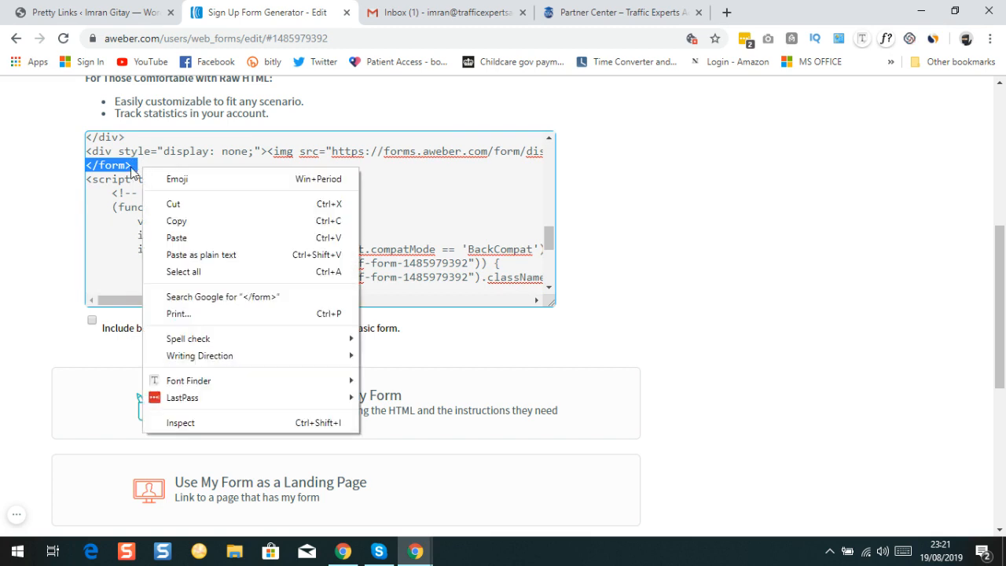
left_click(132, 166)
double_click(132, 165)
left_click(126, 162)
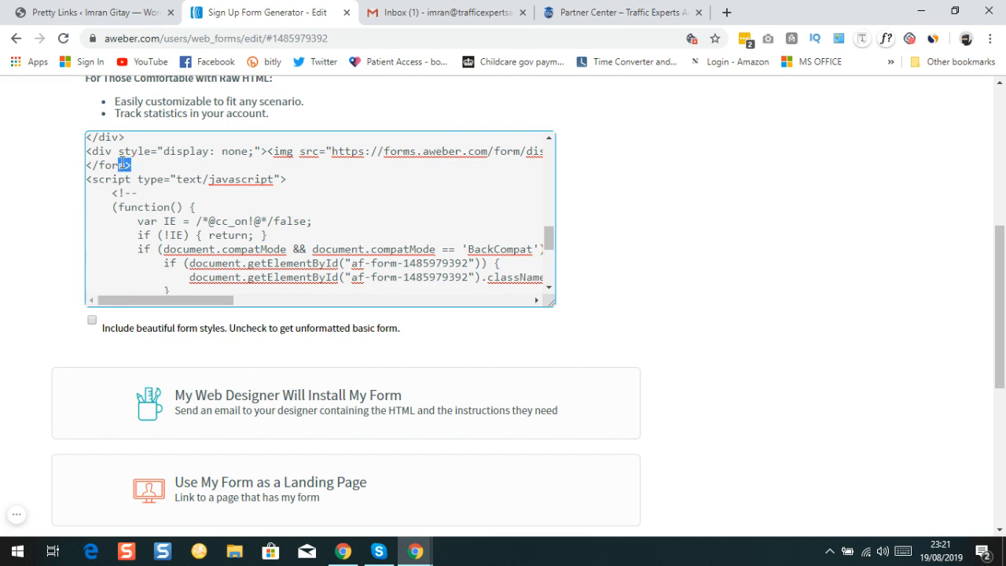
left_click(127, 163)
right_click(126, 164)
double_click(122, 165)
triple_click(129, 164)
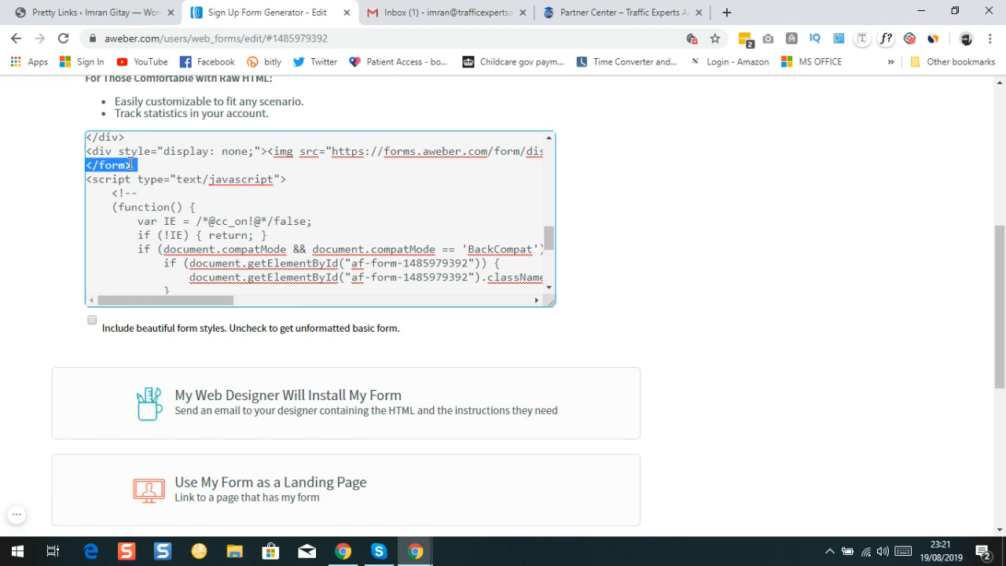
key("Left")
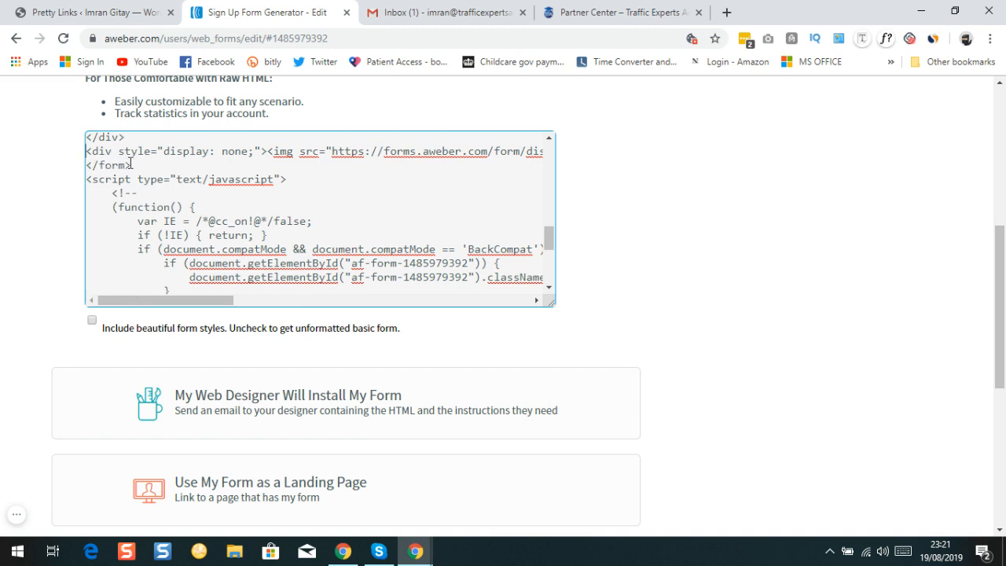
right_click(131, 165)
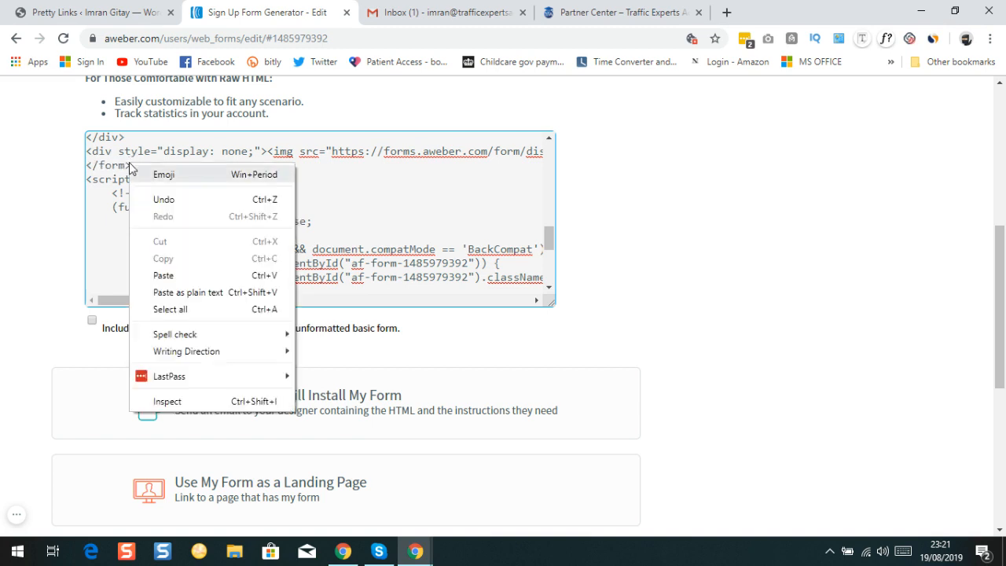
triple_click(120, 165)
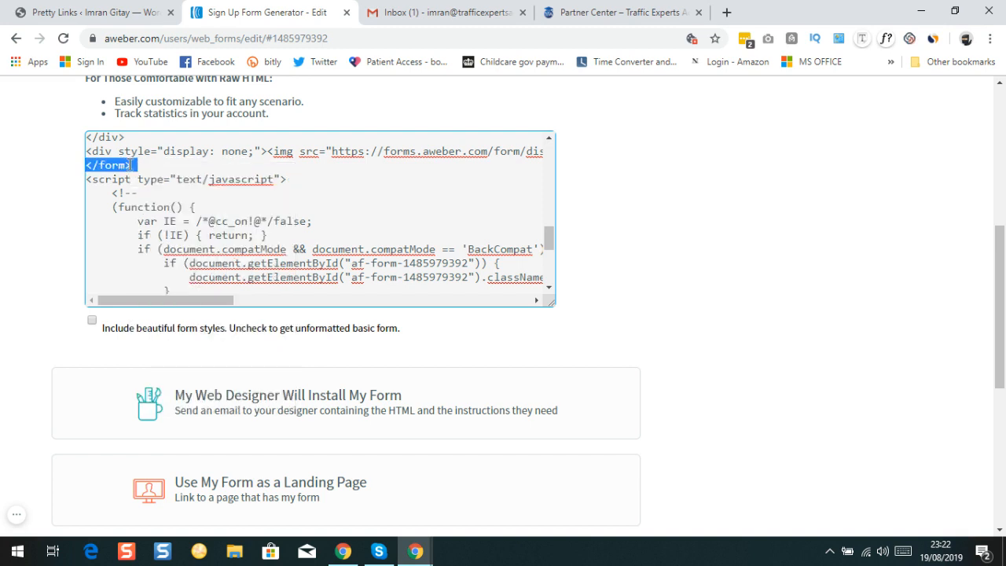
left_click(102, 164)
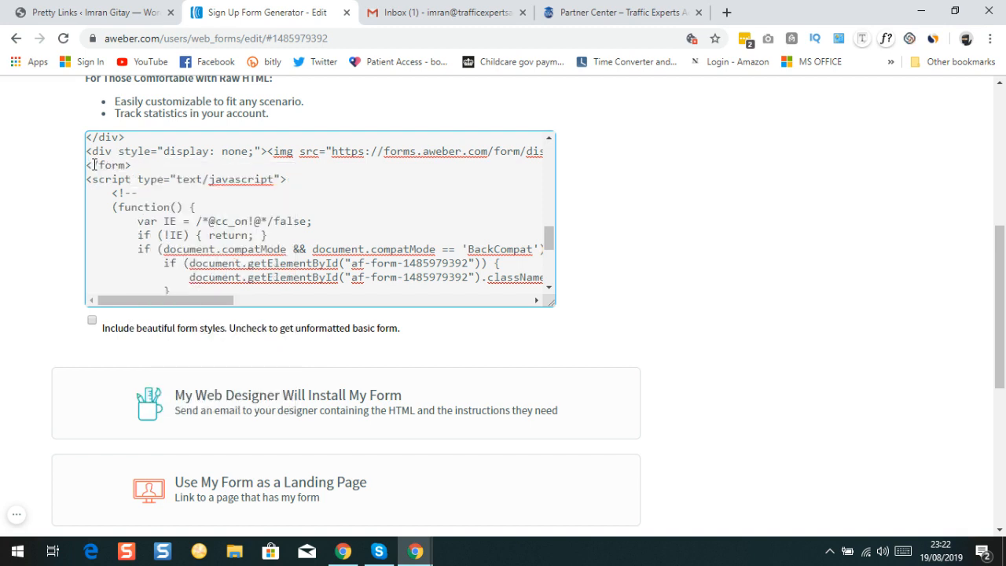
mouse_move(92, 179)
left_mouse_down()
mouse_move(99, 166)
mouse_move(95, 157)
mouse_move(86, 179)
mouse_move(86, 138)
mouse_move(88, 167)
mouse_move(130, 165)
mouse_move(89, 136)
mouse_move(93, 164)
left_mouse_up()
left_click(84, 180)
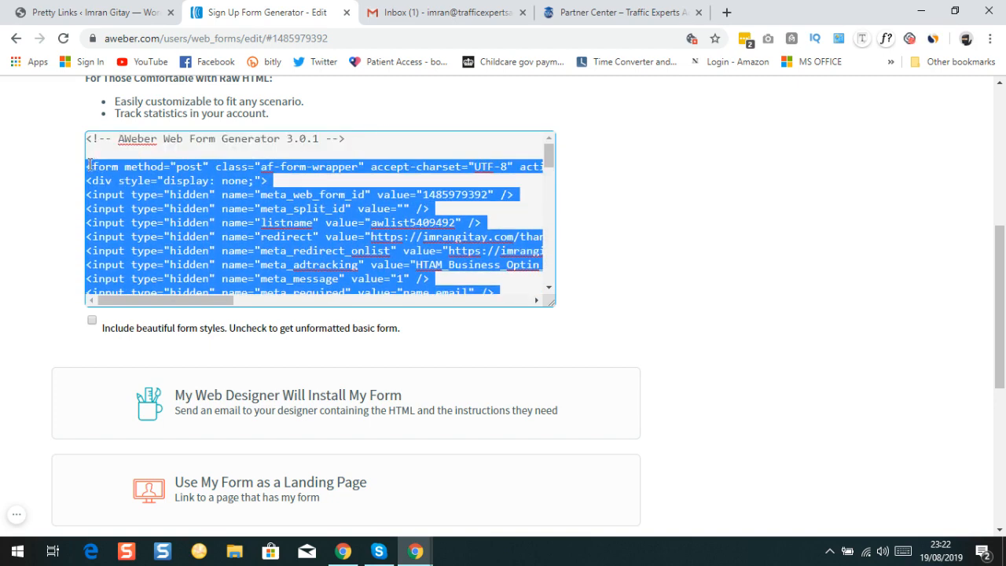
left_click(89, 164)
left_click_drag(88, 164, 127, 201)
left_click(126, 203)
left_click(108, 203)
left_click(127, 205)
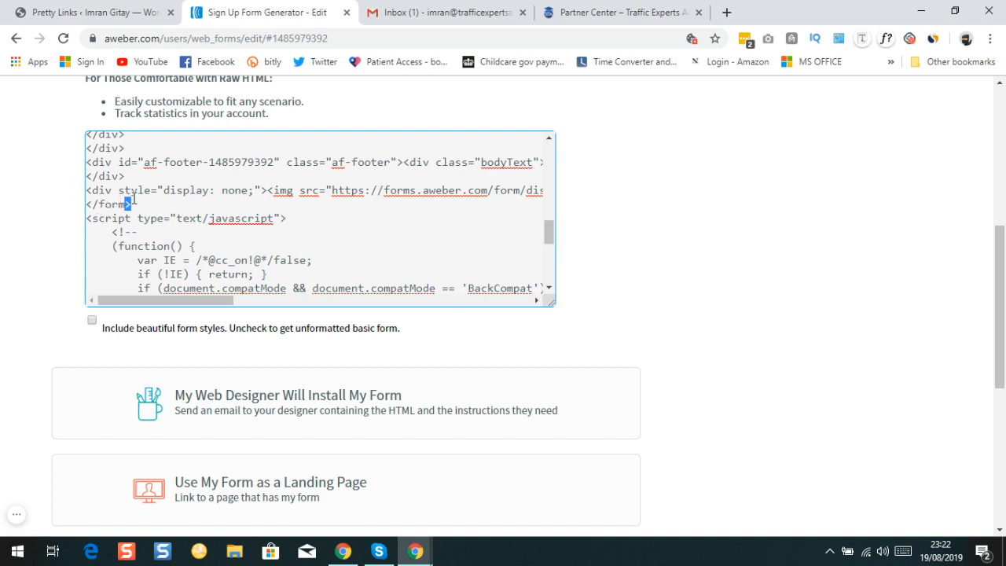
right_click(87, 202)
right_click(116, 182)
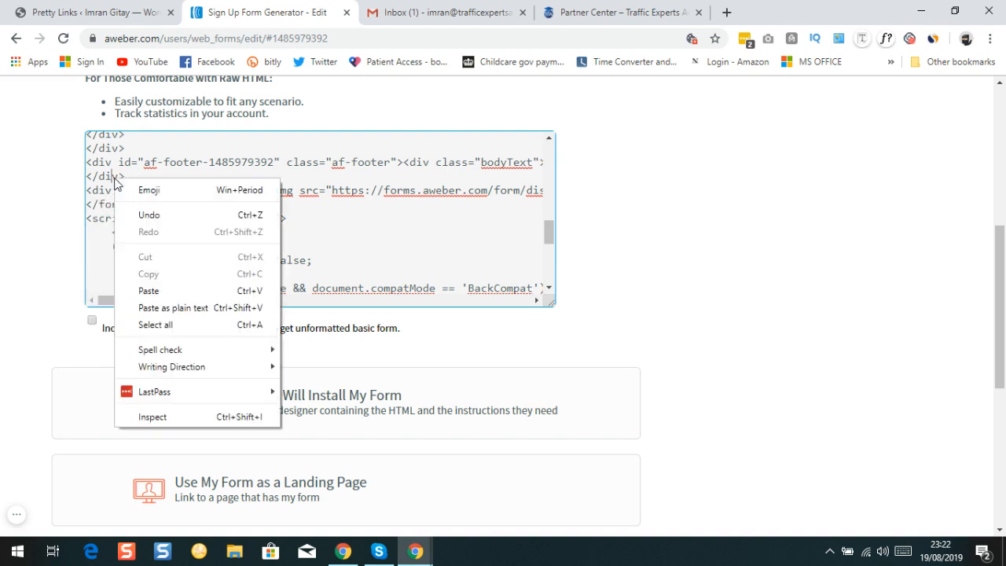
left_click(105, 192)
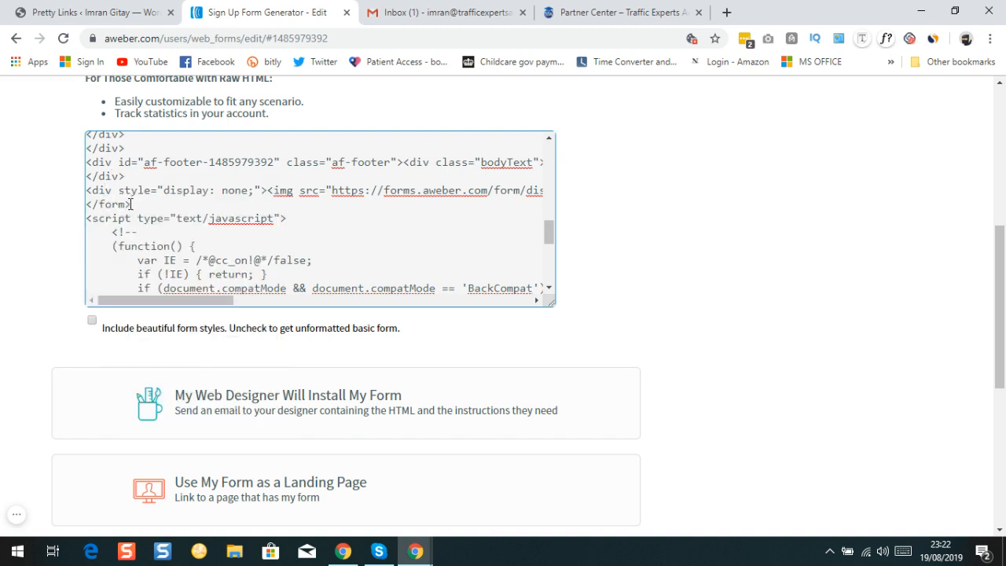
Copy the raw HTML from the opening form tag through </form>, leaving out the generator comment above and the script below.
left_click_drag(126, 205, 93, 167)
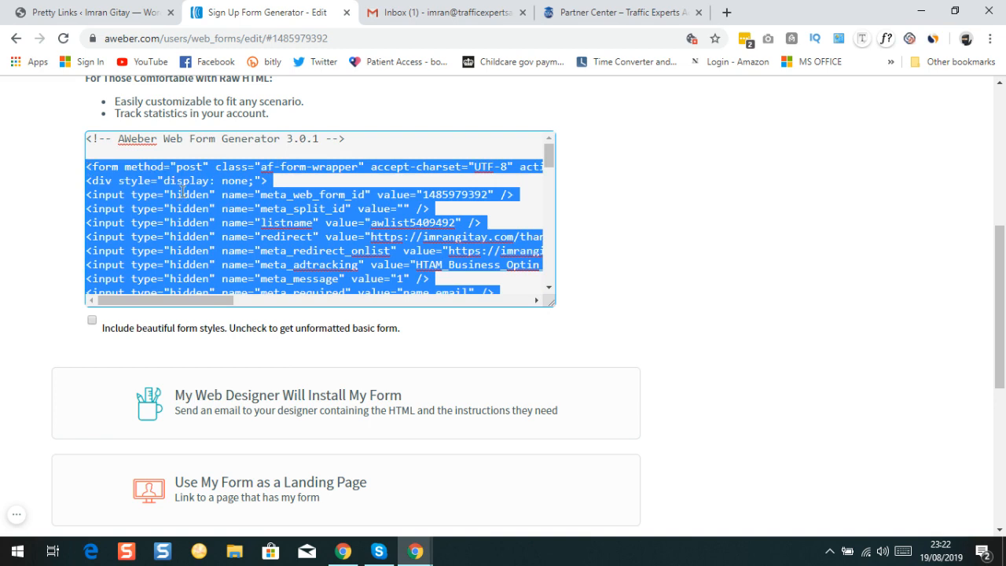
right_click(133, 213)
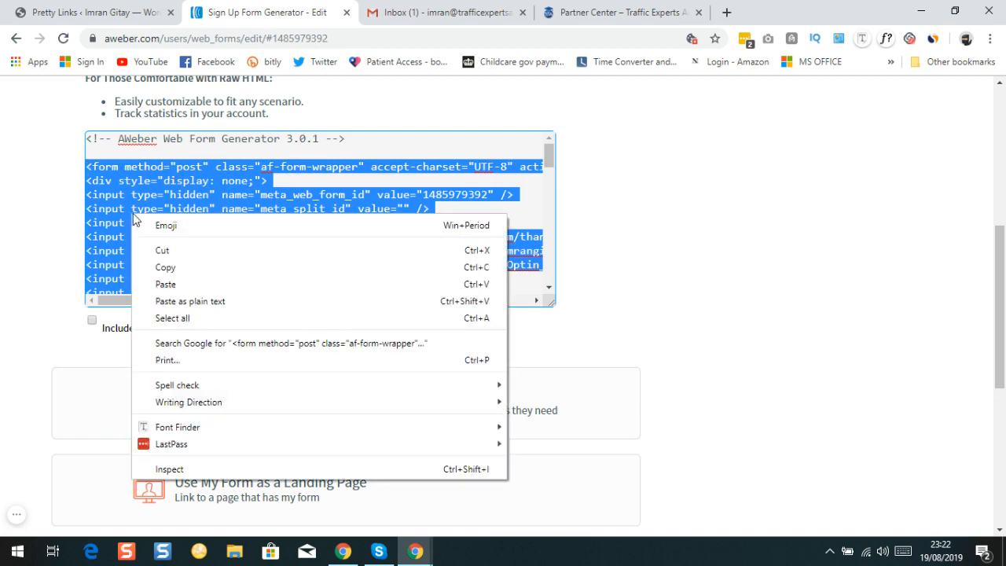
left_click(184, 270)
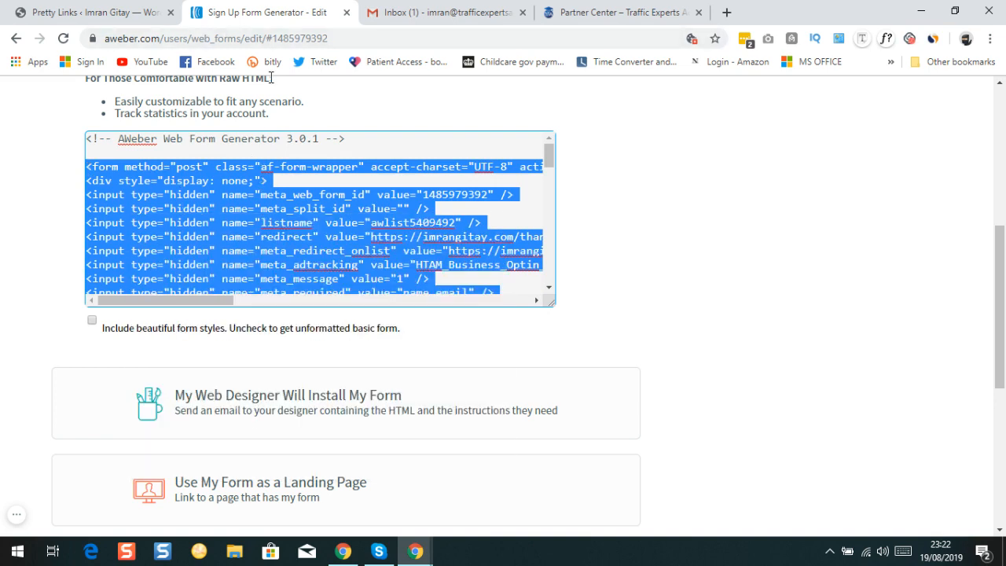
Switch to the WordPress admin site and open the Thrive Leads dashboard.
left_click(69, 14)
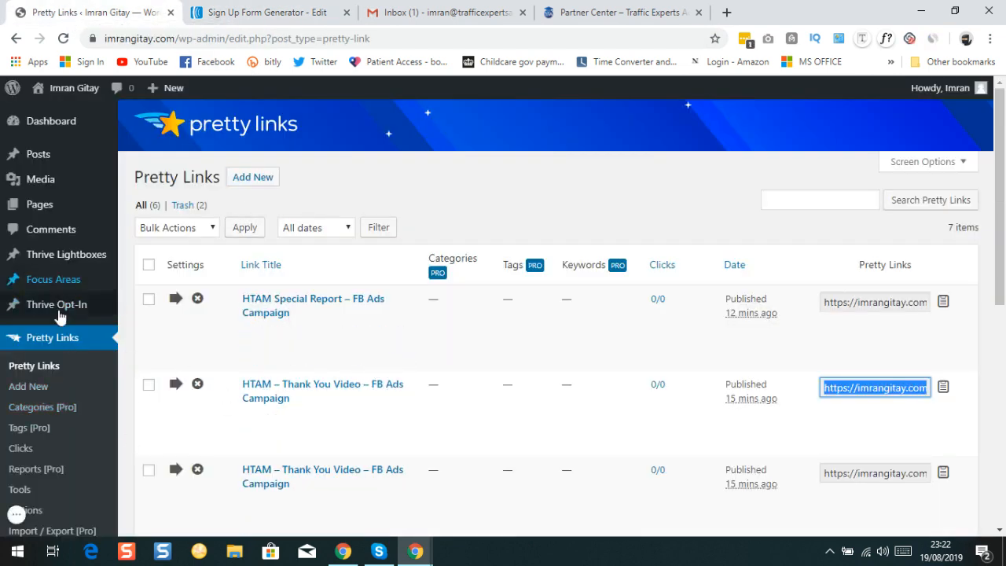
scroll(52, 259, "down", 1)
scroll(52, 263, "down", 6)
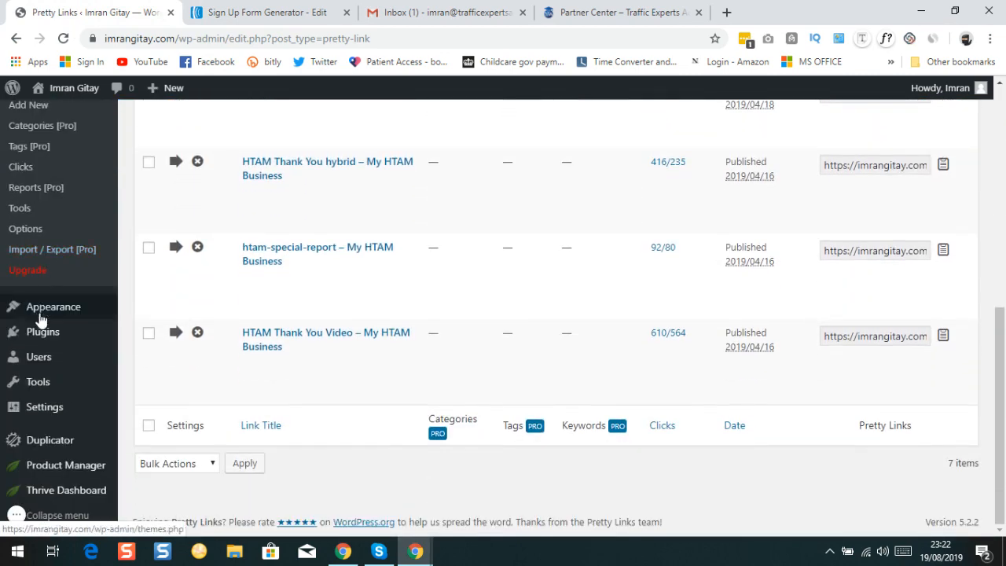
mouse_move(52, 501)
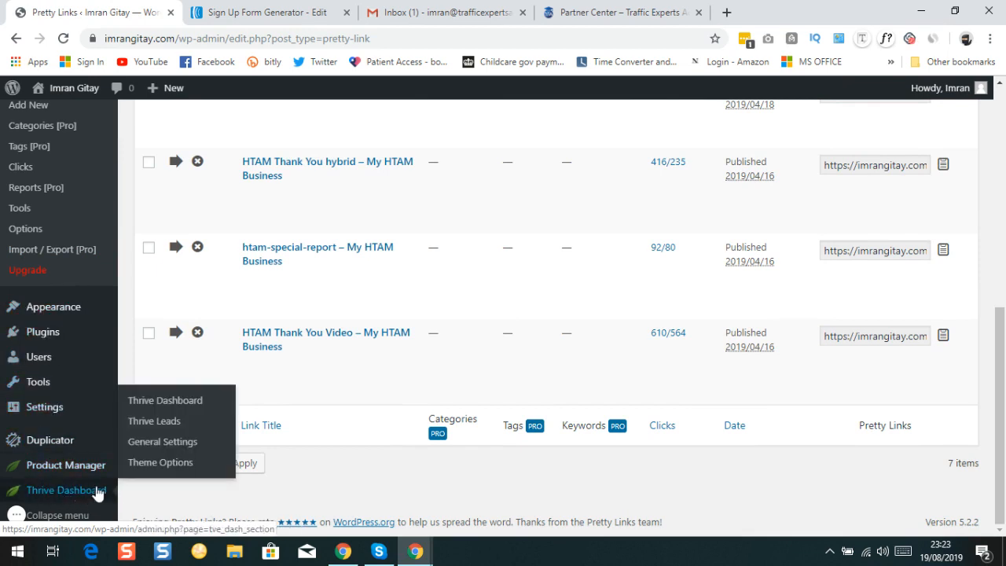
left_click(151, 422)
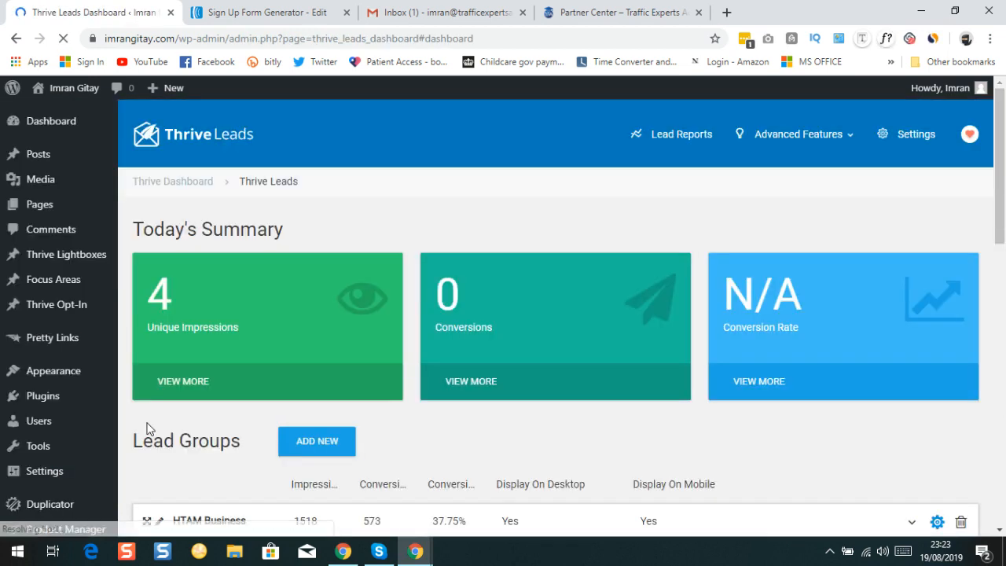
Open the HTAM FB Ads Optin/Pop Up form in the HTAM Business FB ad group's Lightbox for design editing.
scroll(278, 247, "down", 3)
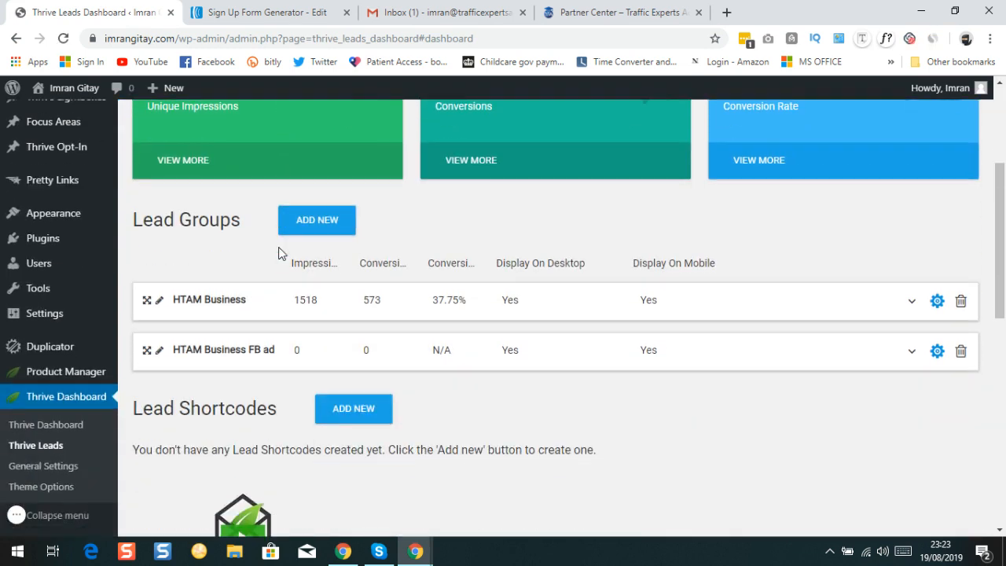
scroll(212, 220, "down", 1)
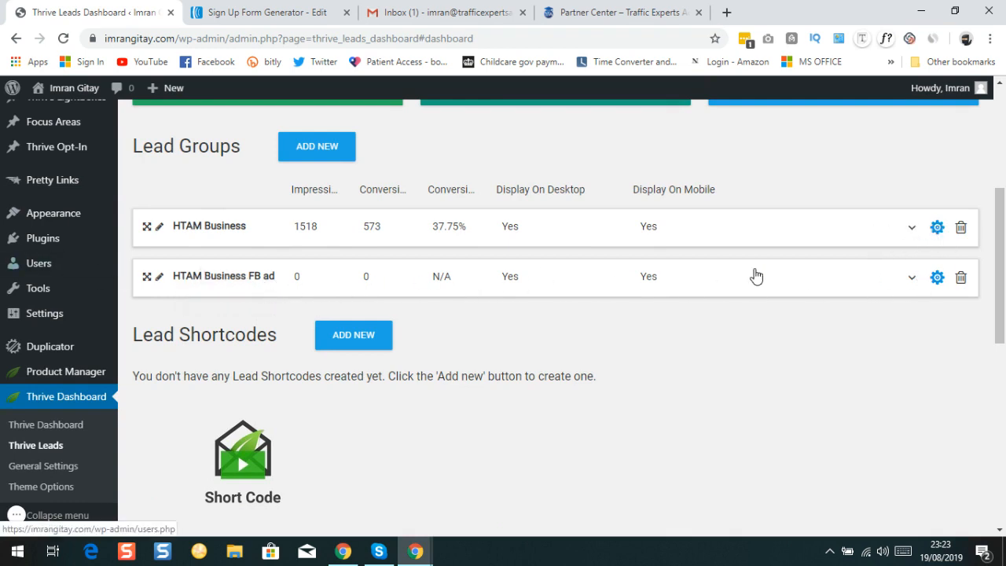
left_click(912, 280)
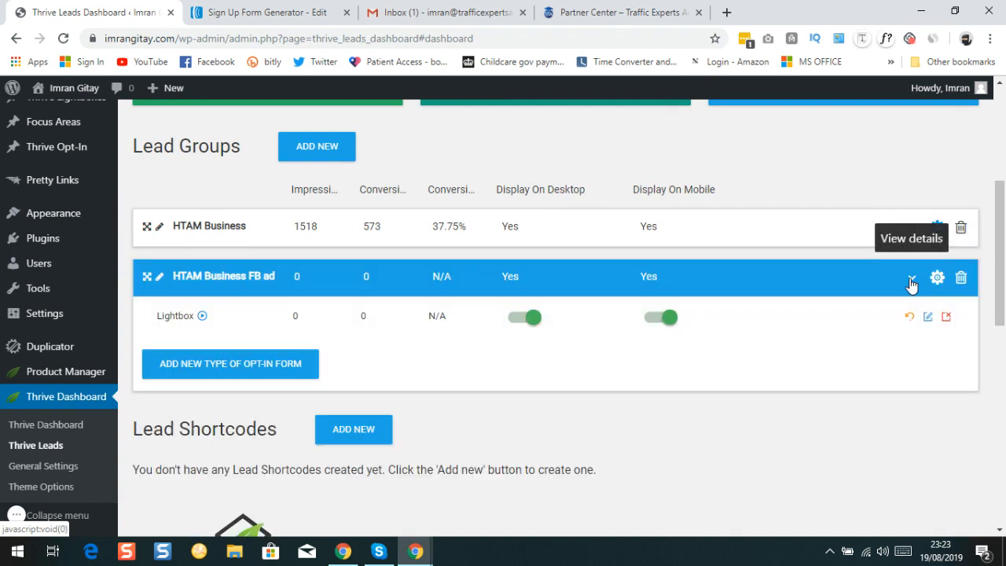
left_click(929, 318)
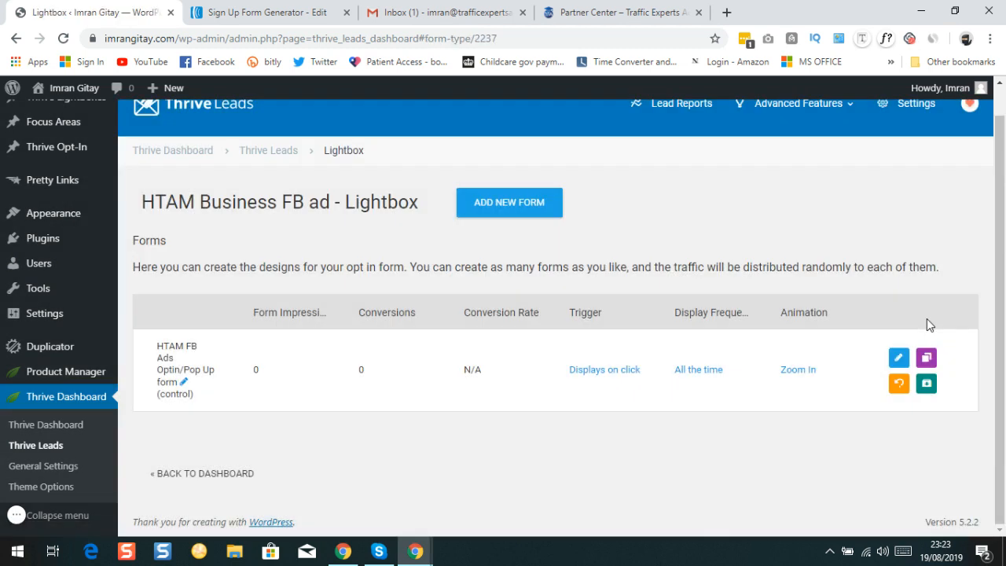
left_click(900, 360)
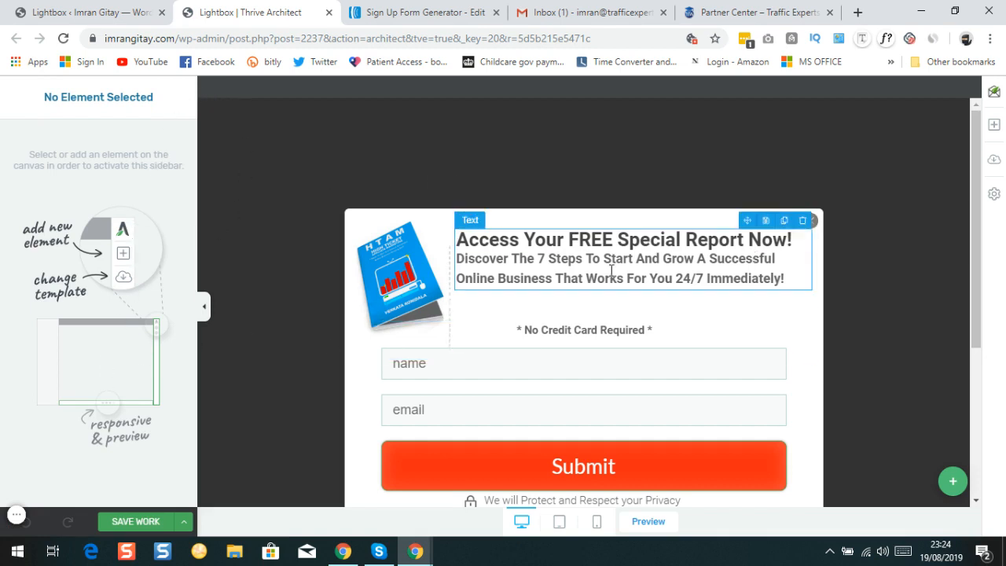
Inspect the HTML form code connected to the lightbox's Lead Generation element and check the API integration alternative.
scroll(574, 349, "down", 2)
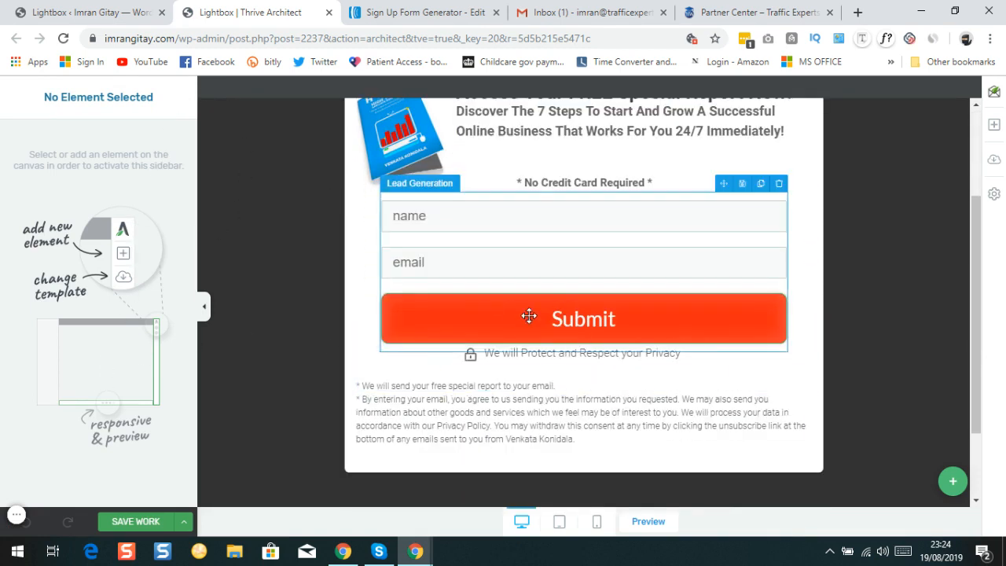
left_click(462, 326)
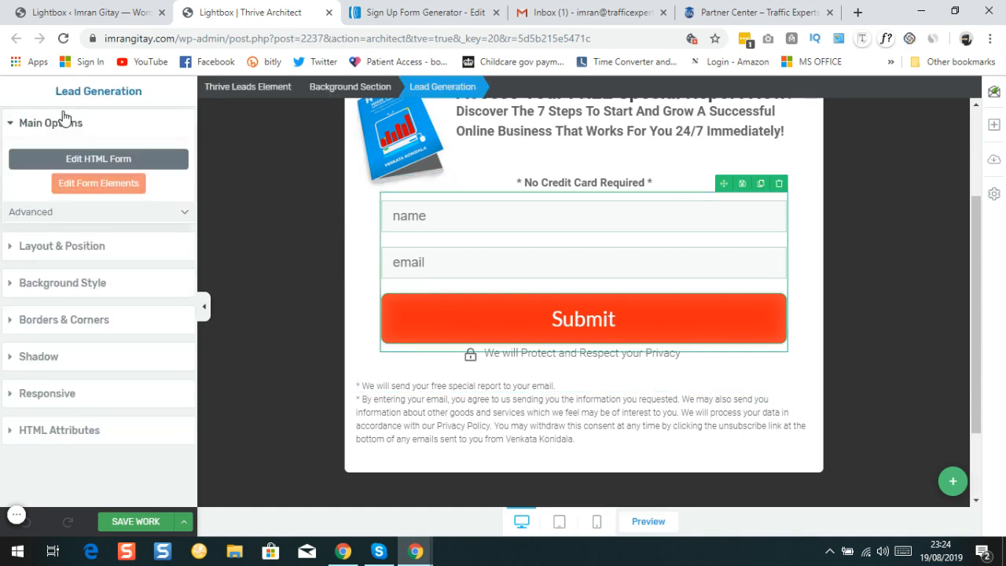
left_click(100, 162)
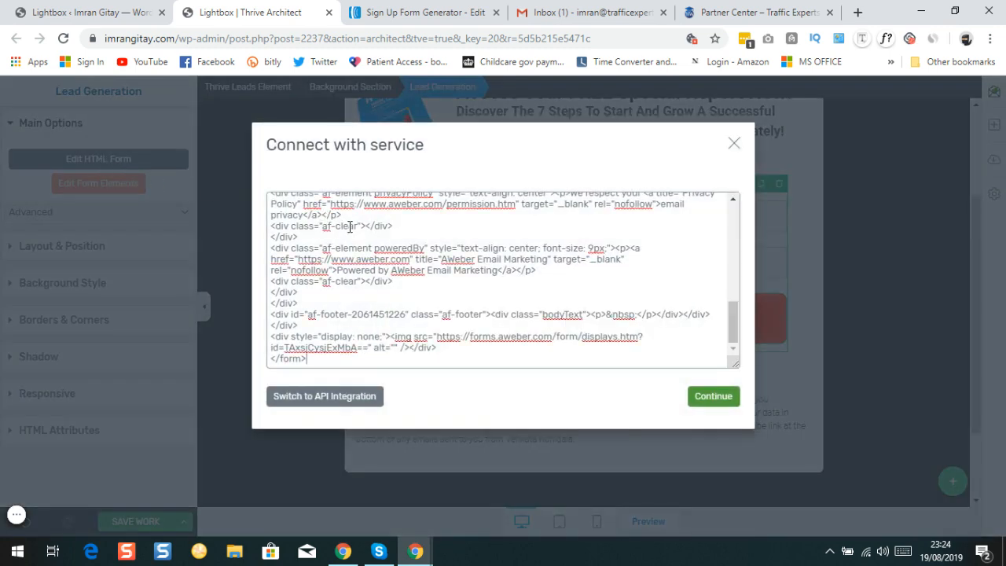
scroll(356, 272, "up", 10)
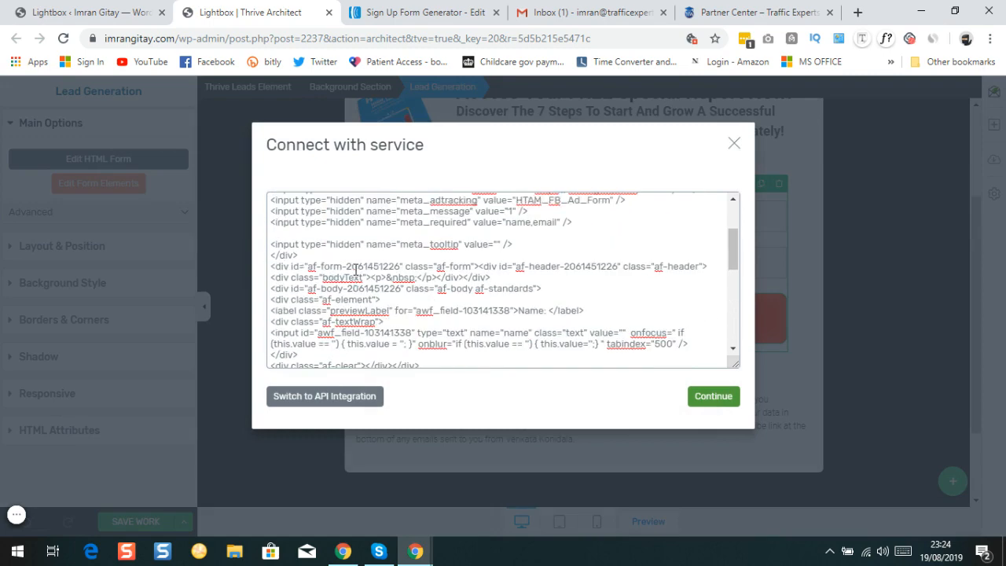
scroll(360, 248, "down", 10)
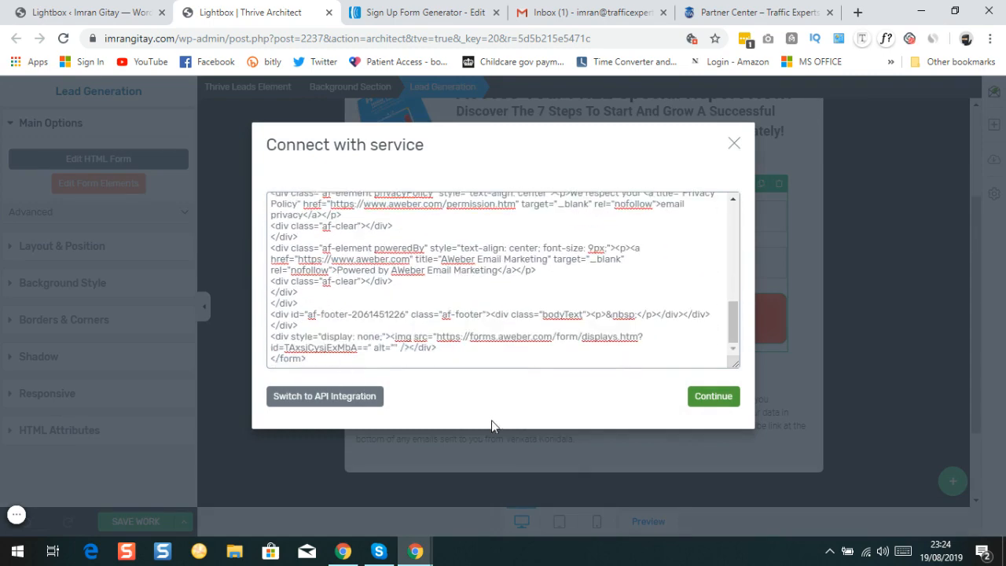
double_click(298, 403)
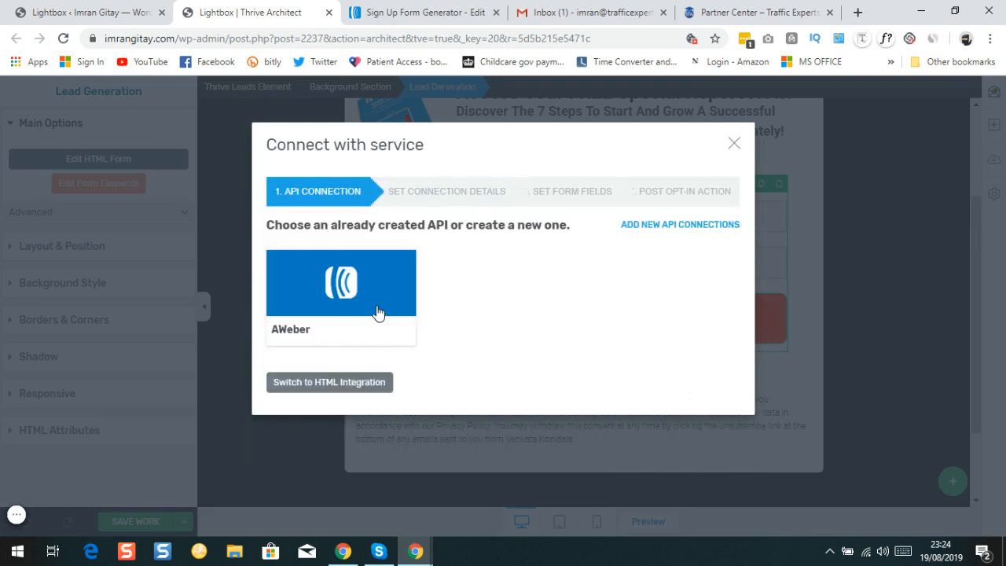
left_click(306, 386)
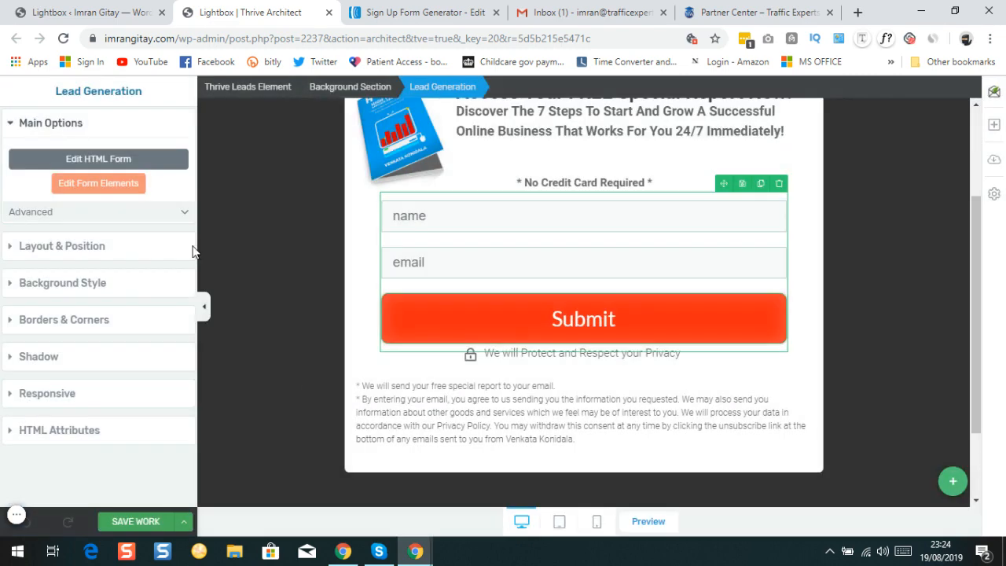
Replace all of the Lead Generation element's connected HTML form code with the copied AWeber form code and apply it.
left_click(91, 156)
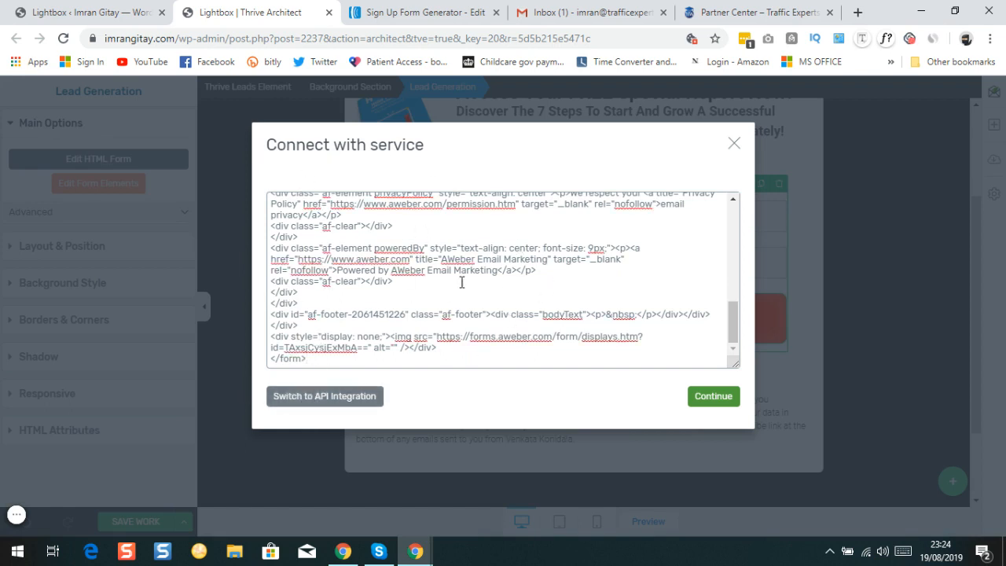
scroll(398, 299, "up", 3)
scroll(385, 293, "down", 3)
key("ctrl+a")
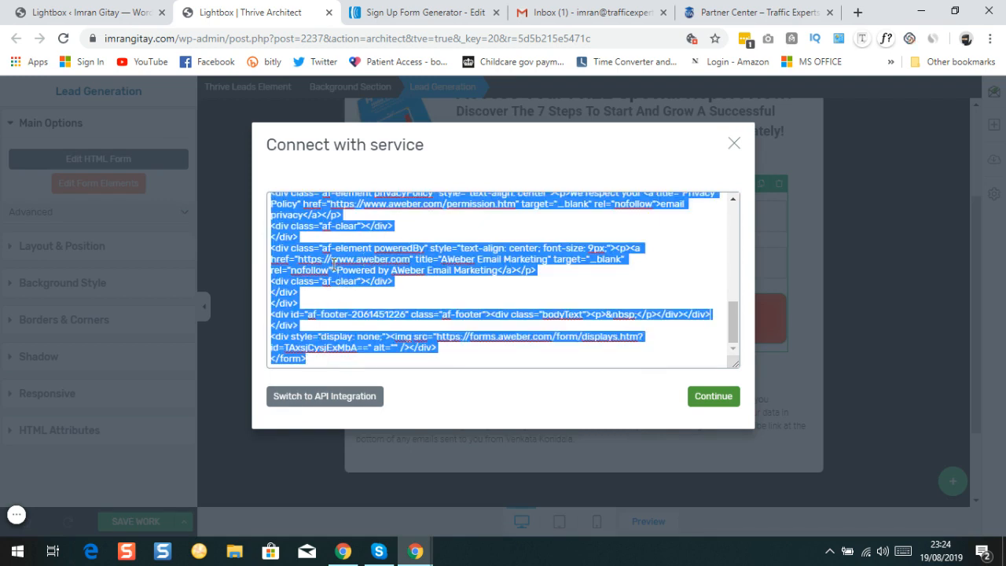
right_click(334, 264)
left_click(388, 341)
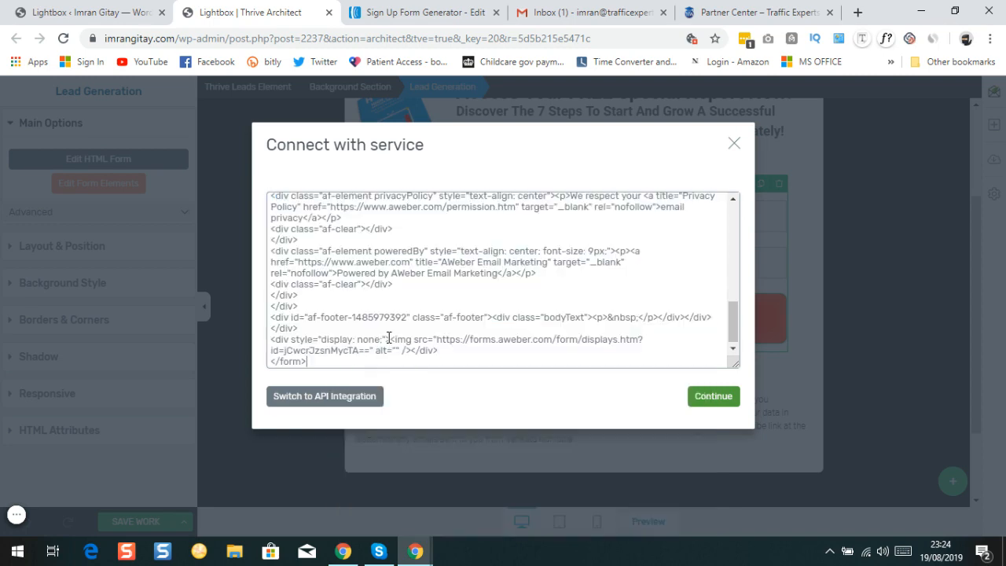
scroll(304, 346, "up", 10)
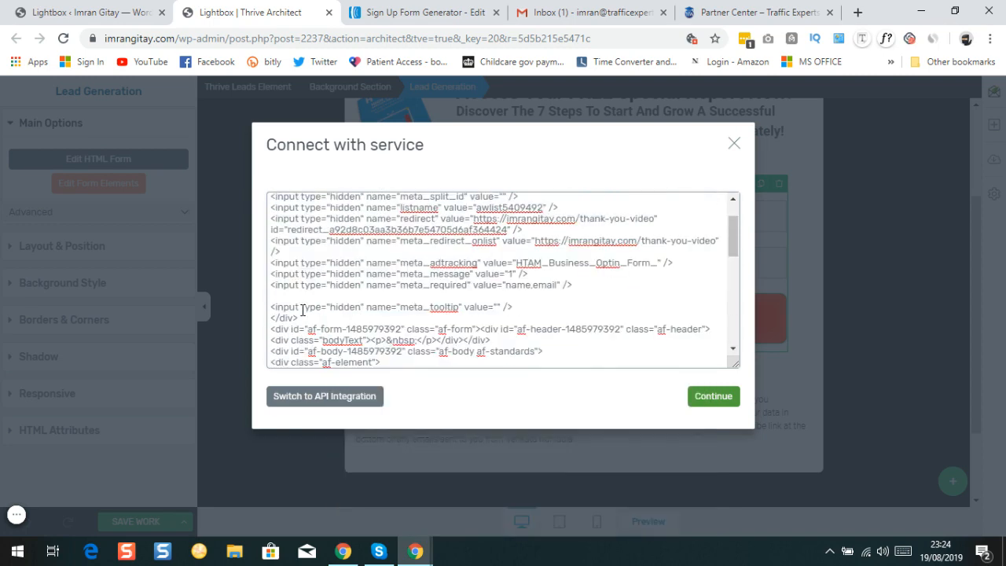
scroll(310, 237, "down", 10)
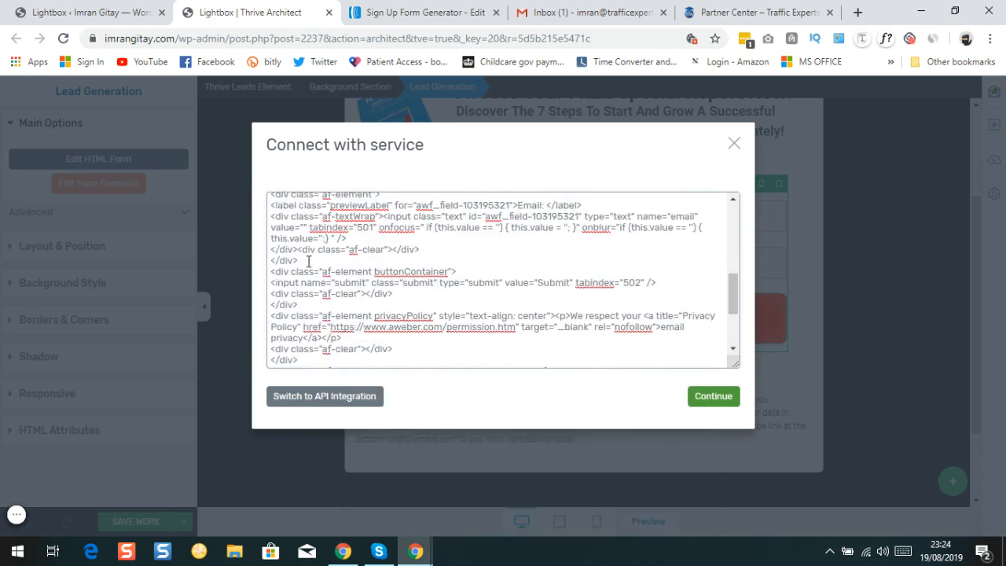
left_click(715, 398)
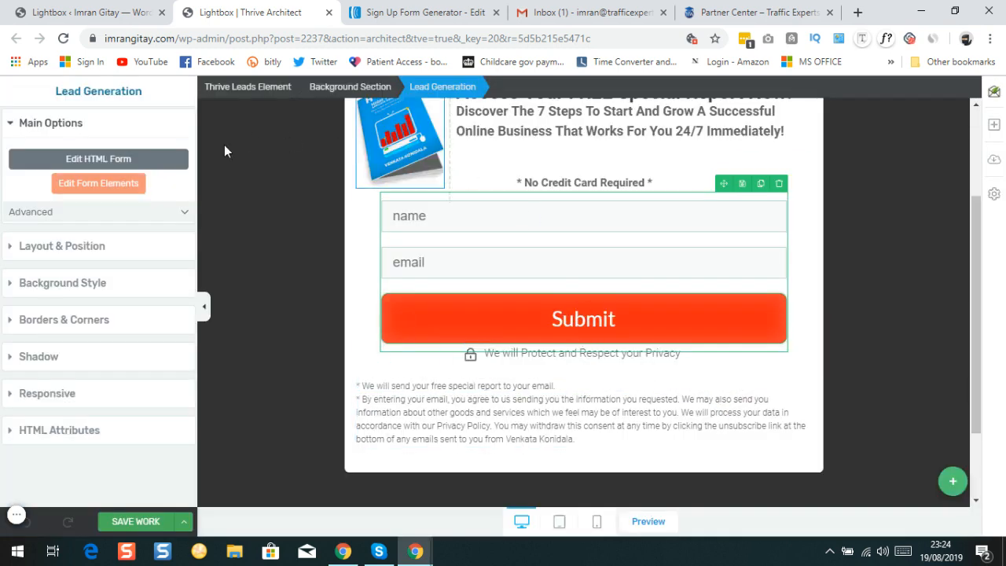
Save the lightbox design and return to the raw HTML of the AWeber sign-up form.
scroll(224, 151, "down", 1)
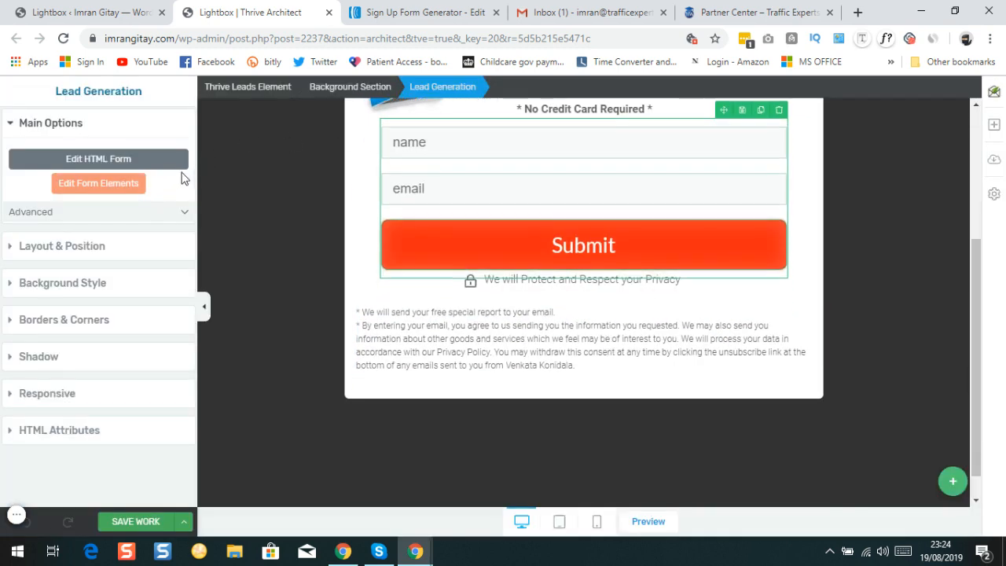
left_click(126, 523)
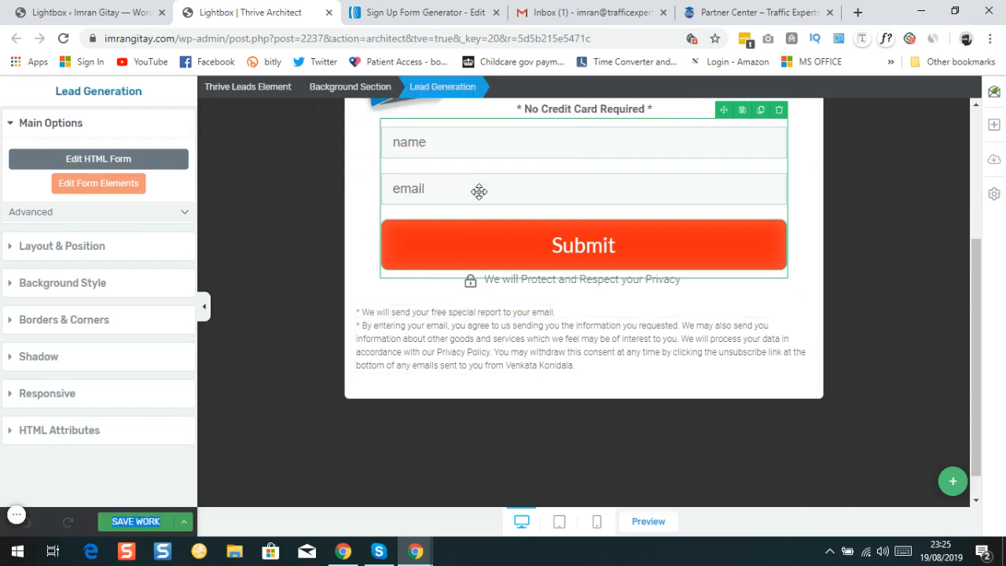
scroll(444, 220, "up", 1)
scroll(443, 226, "up", 1)
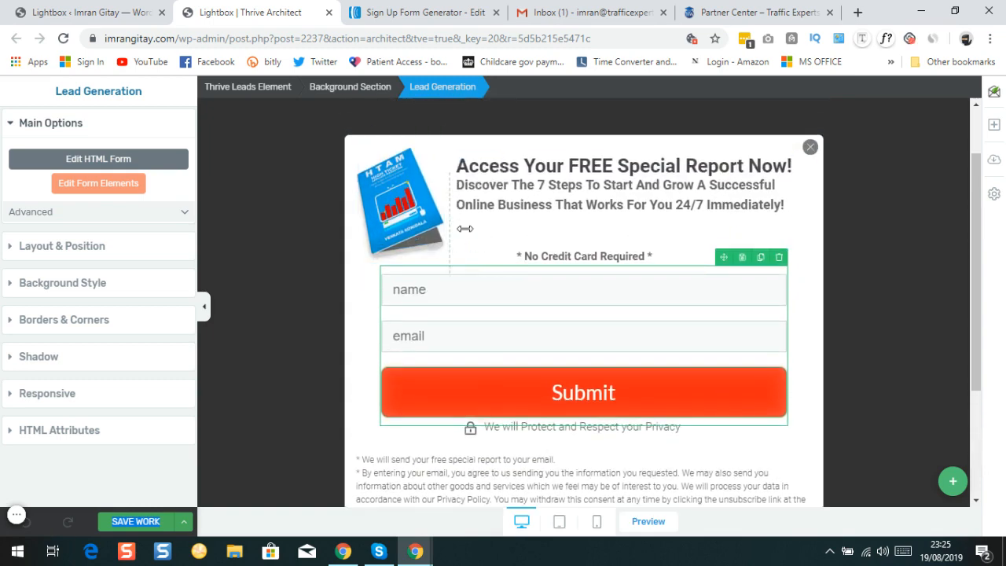
left_click(399, 20)
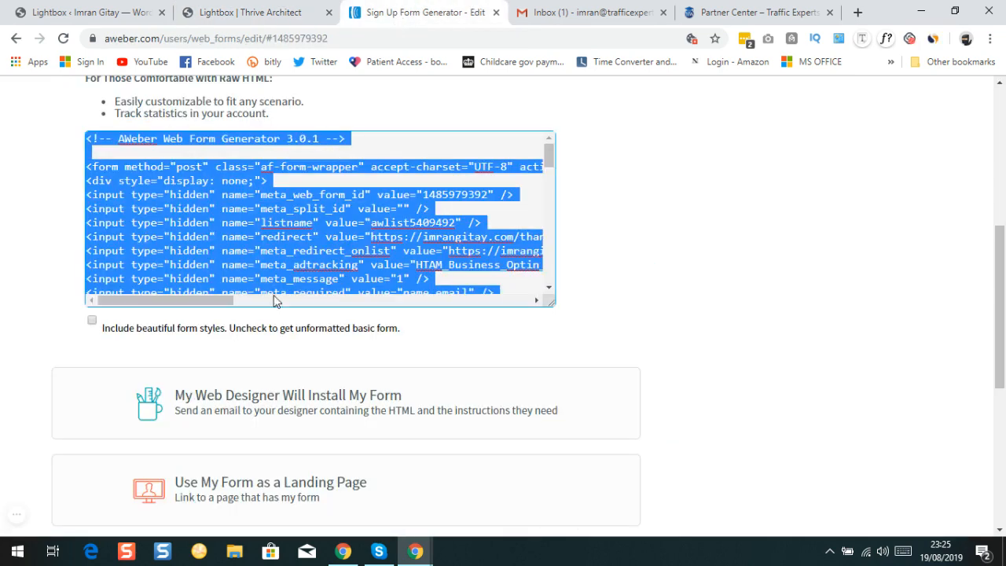
Examine the raw HTML version of the sign-up form code on the AWeber Publish page from beginning to end.
scroll(270, 305, "down", 2)
scroll(276, 301, "up", 2)
scroll(348, 240, "up", 4)
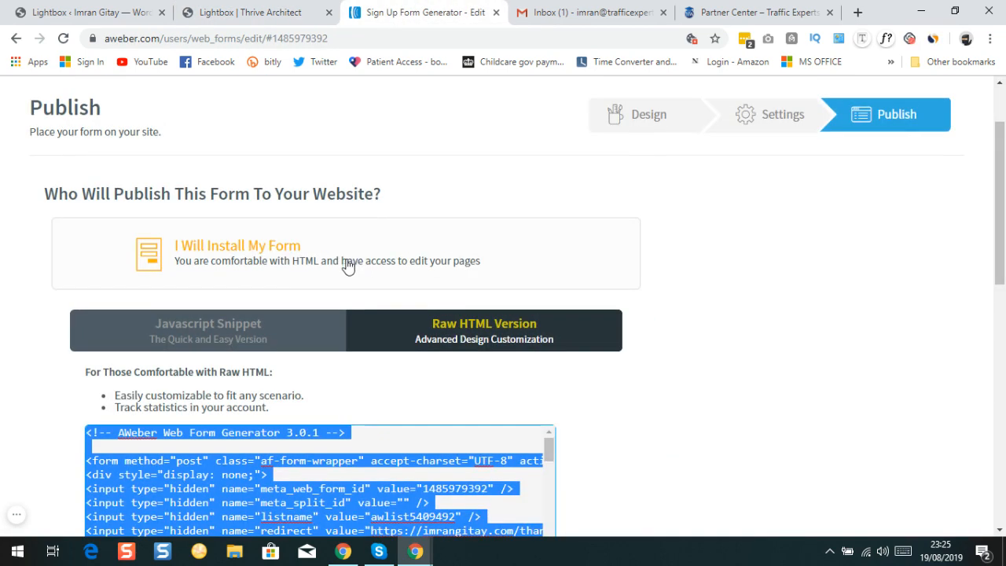
scroll(349, 294, "down", 2)
scroll(340, 311, "down", 4)
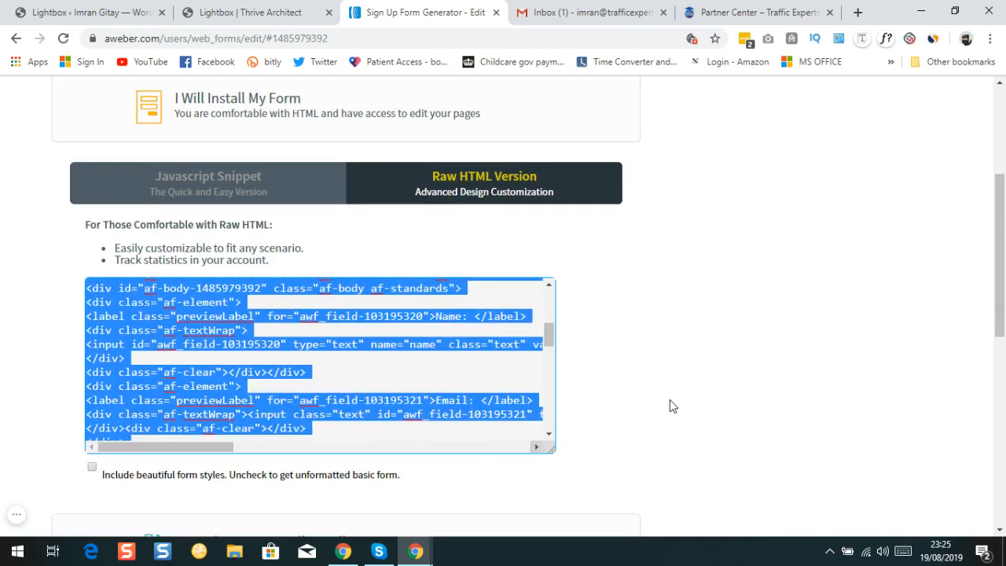
scroll(786, 348, "down", 3)
scroll(643, 378, "down", 2)
scroll(643, 373, "up", 7)
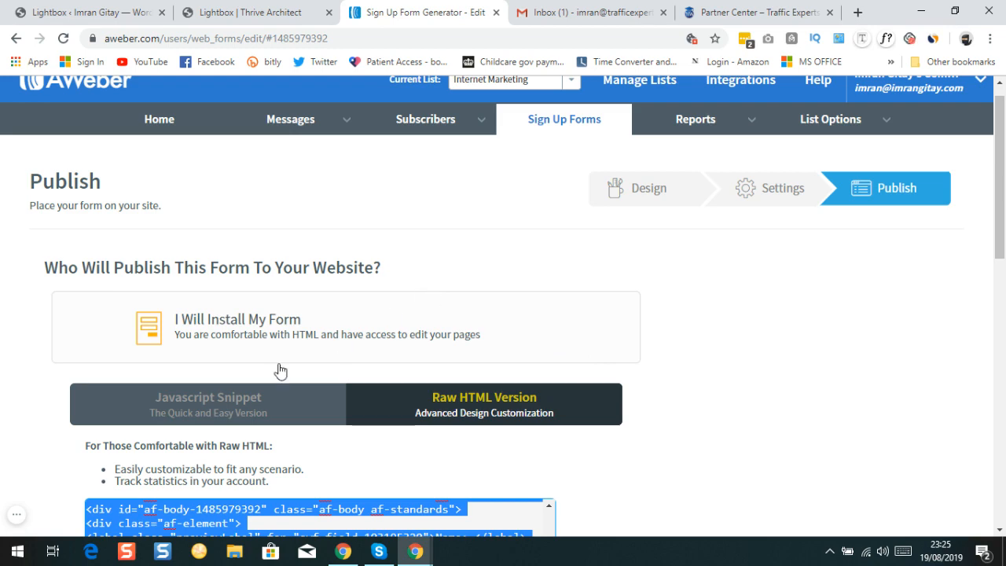
scroll(278, 370, "down", 4)
scroll(140, 364, "up", 5)
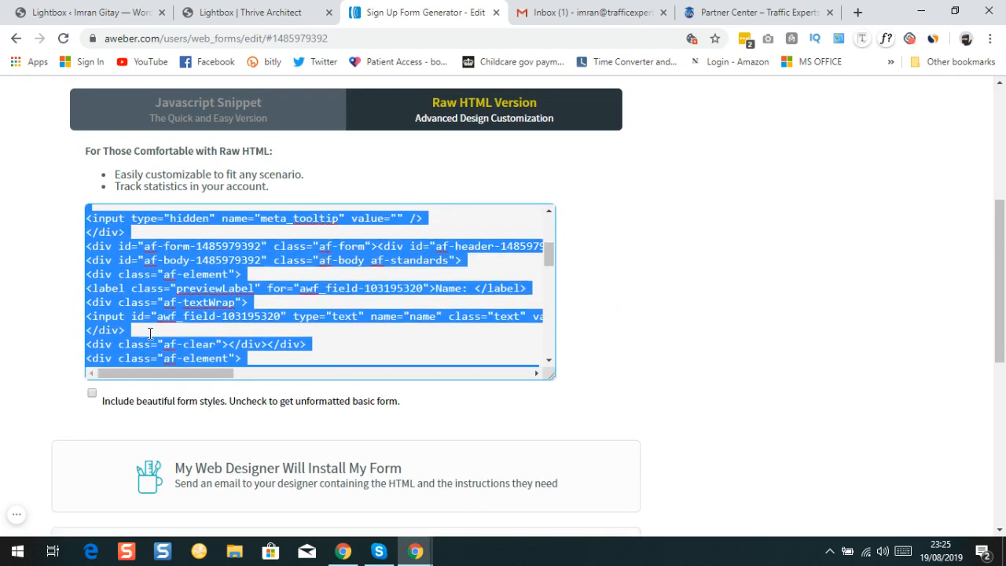
scroll(114, 301, "up", 2)
scroll(114, 301, "down", 2)
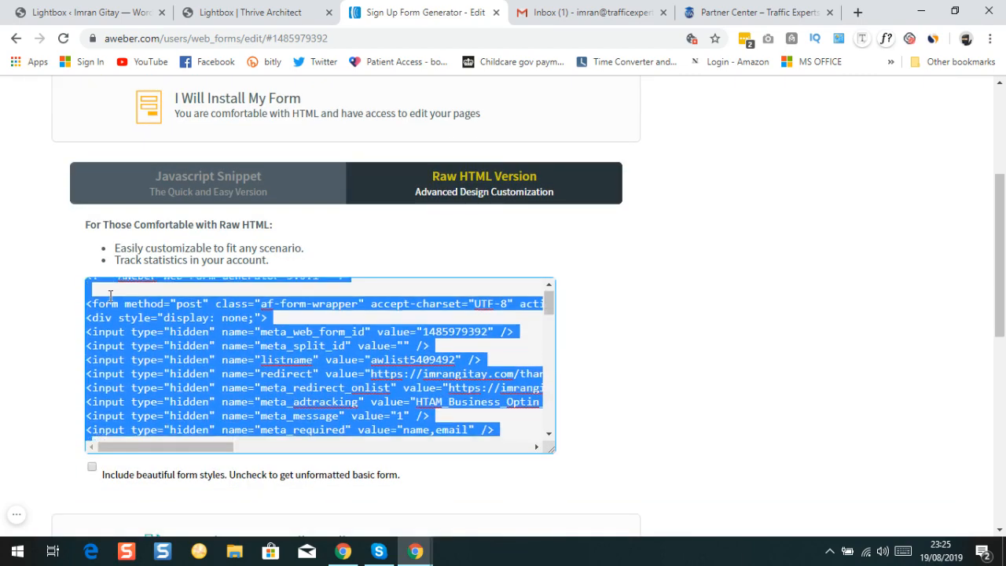
scroll(163, 314, "up", 1)
scroll(282, 293, "down", 10)
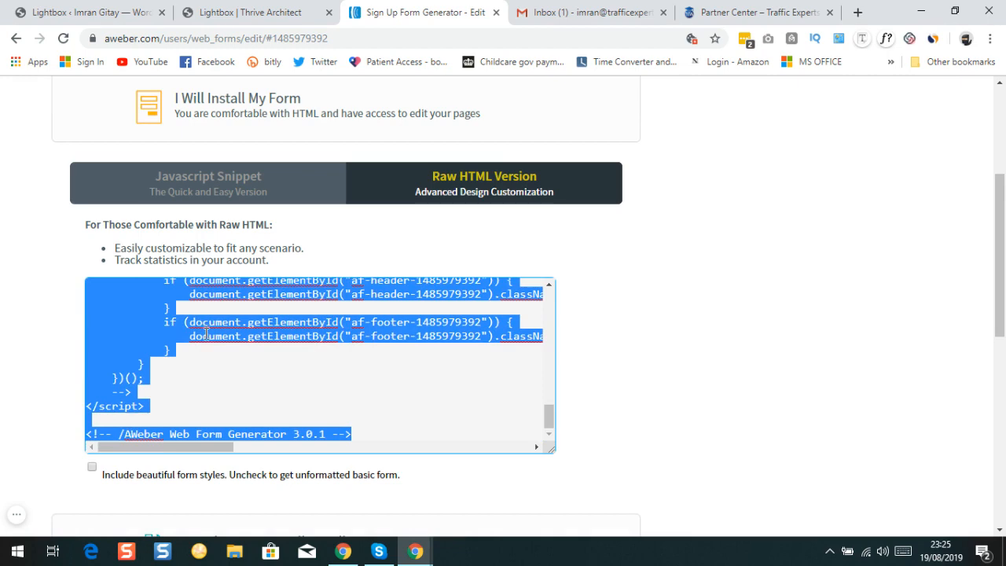
scroll(206, 334, "up", 11)
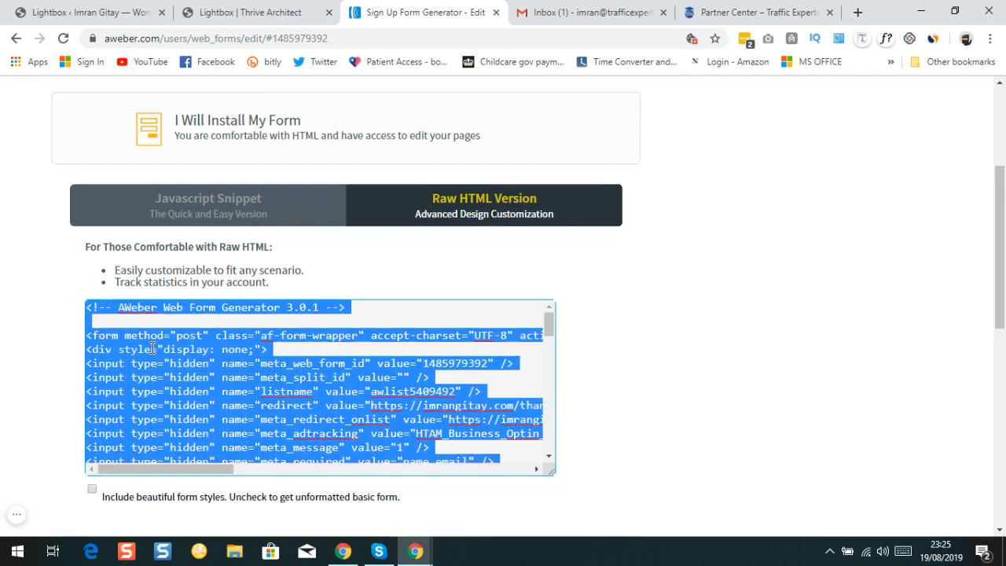
scroll(152, 348, "up", 2)
scroll(33, 331, "down", 3)
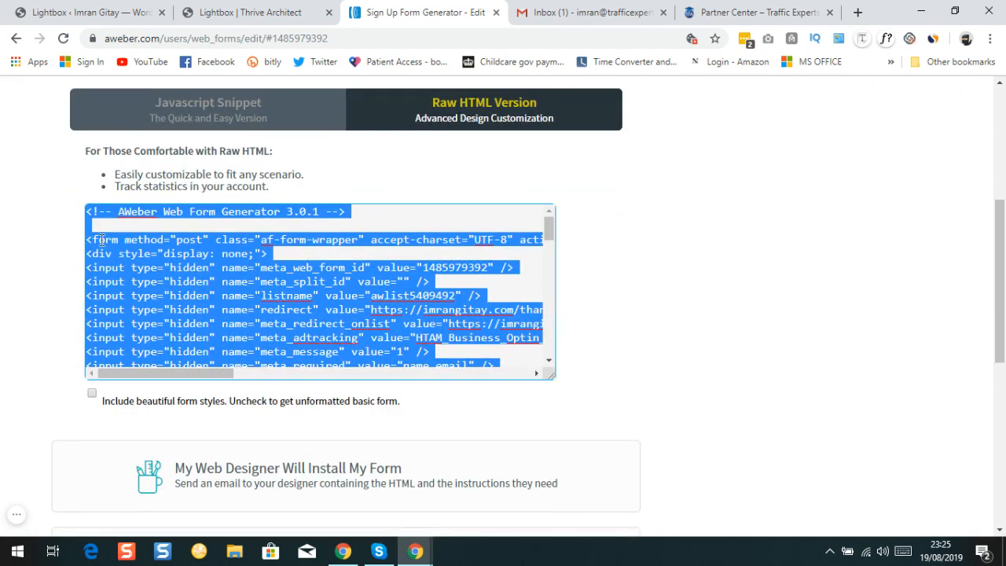
Highlight the raw HTML from the opening form tag through the closing form tag, leaving out the script section.
left_click(88, 239)
left_click_drag(95, 239, 139, 248)
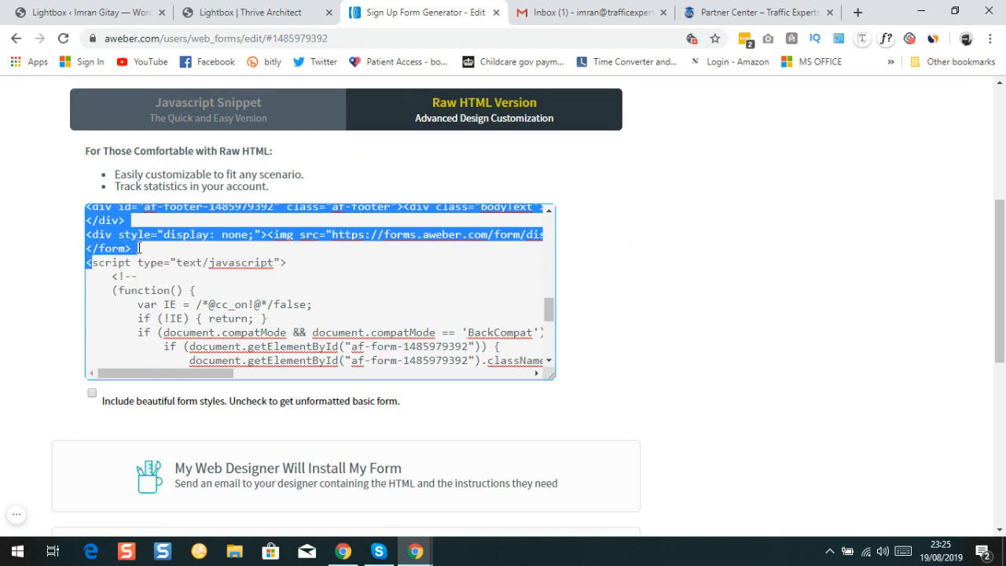
left_click(128, 248)
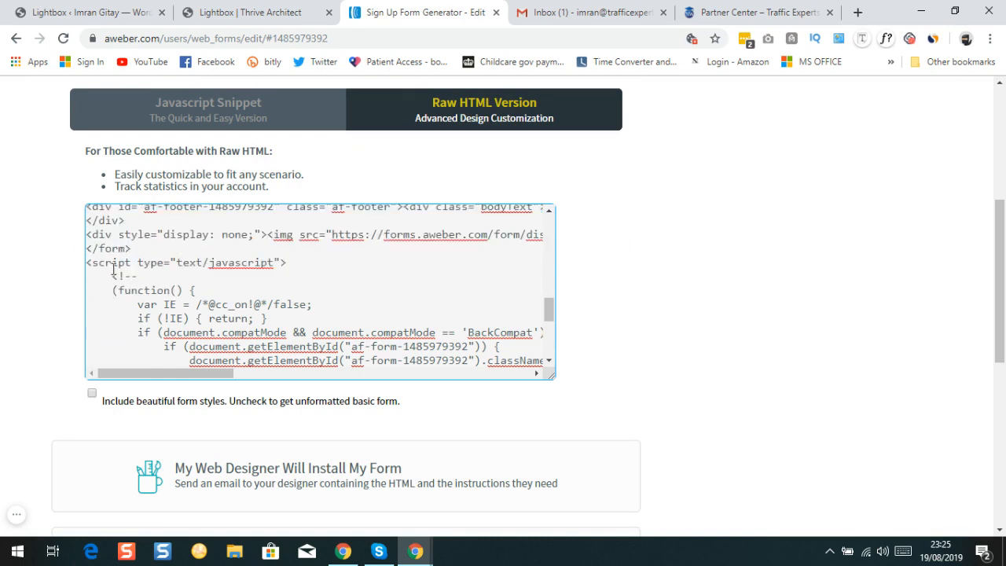
scroll(132, 283, "up", 4)
scroll(132, 284, "up", 5)
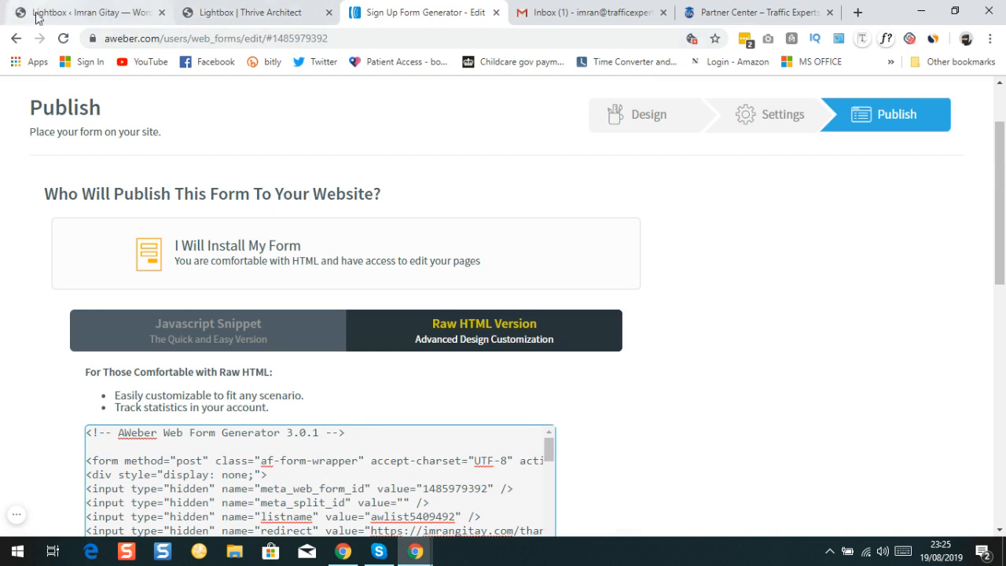
Switch to the Thrive Architect lightbox, review the Lead Generation element's HTML form code from its beginning, and continue.
left_click(236, 13)
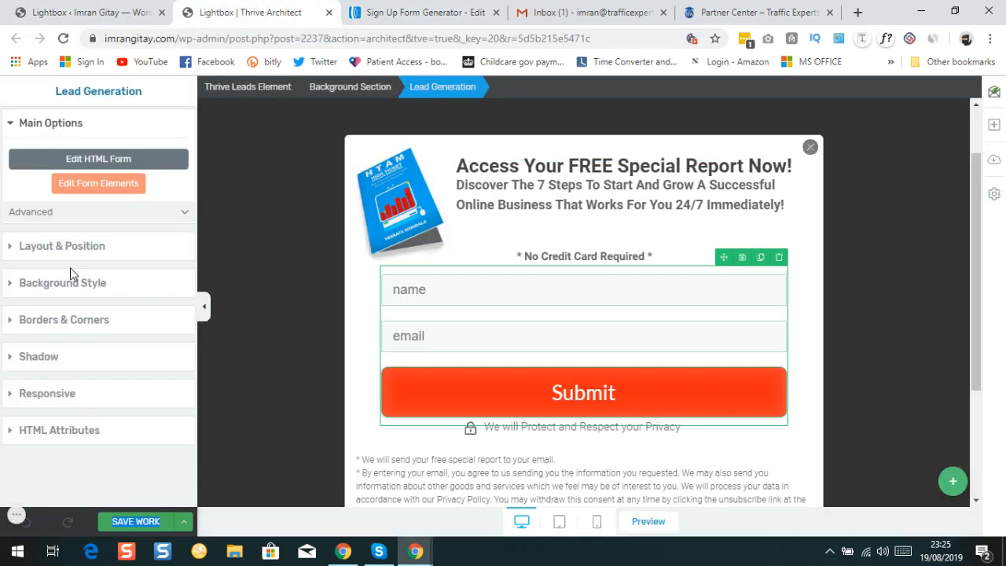
left_click(82, 162)
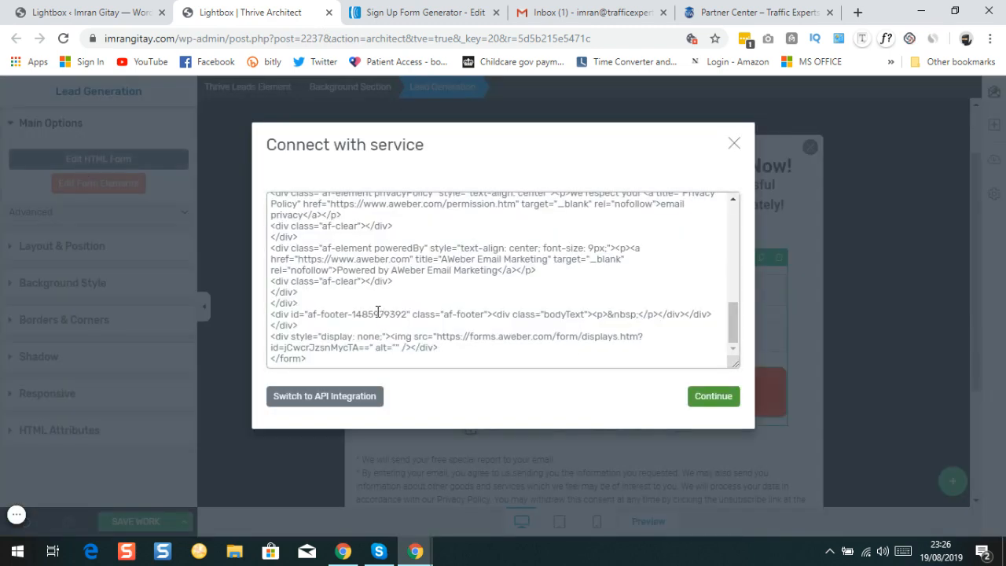
scroll(313, 346, "up", 6)
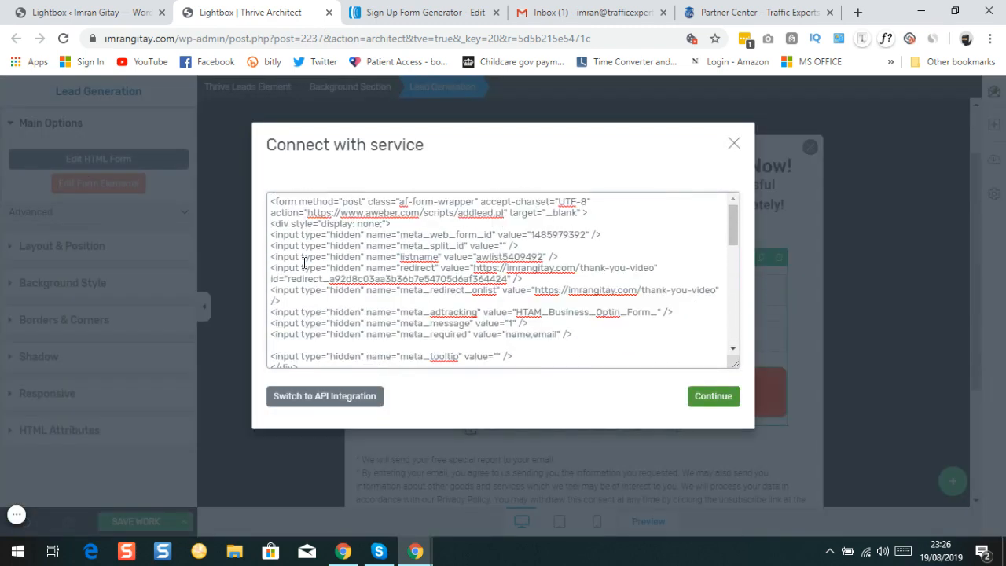
left_click(713, 397)
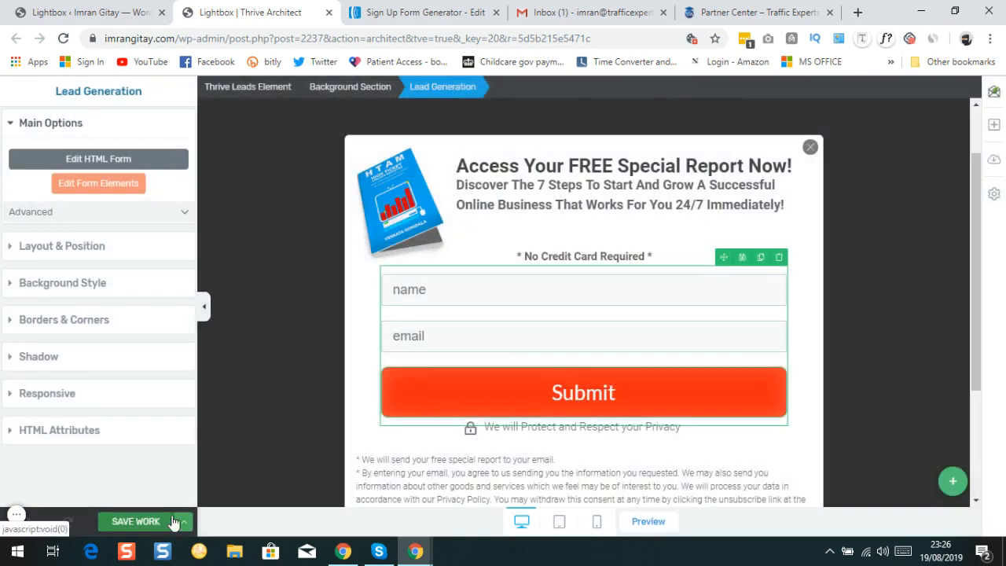
Save the lightbox work and close its Thrive Architect editor.
left_click(126, 523)
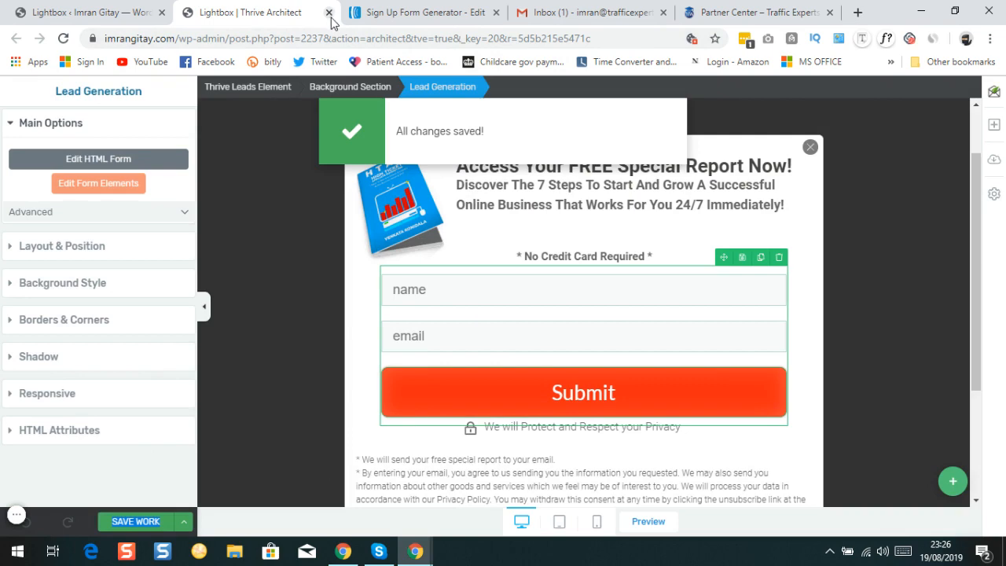
left_click(330, 14)
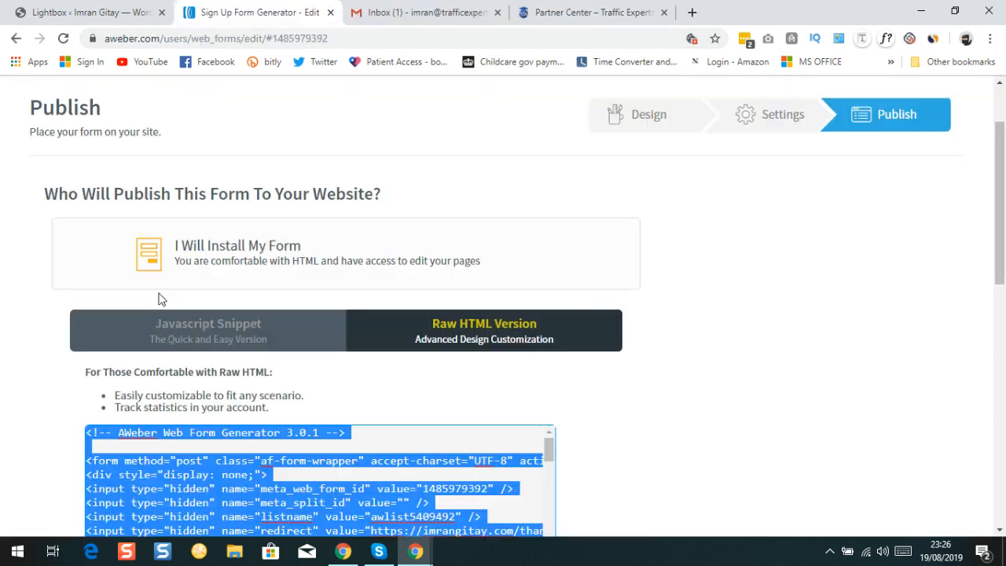
scroll(661, 299, "up", 2)
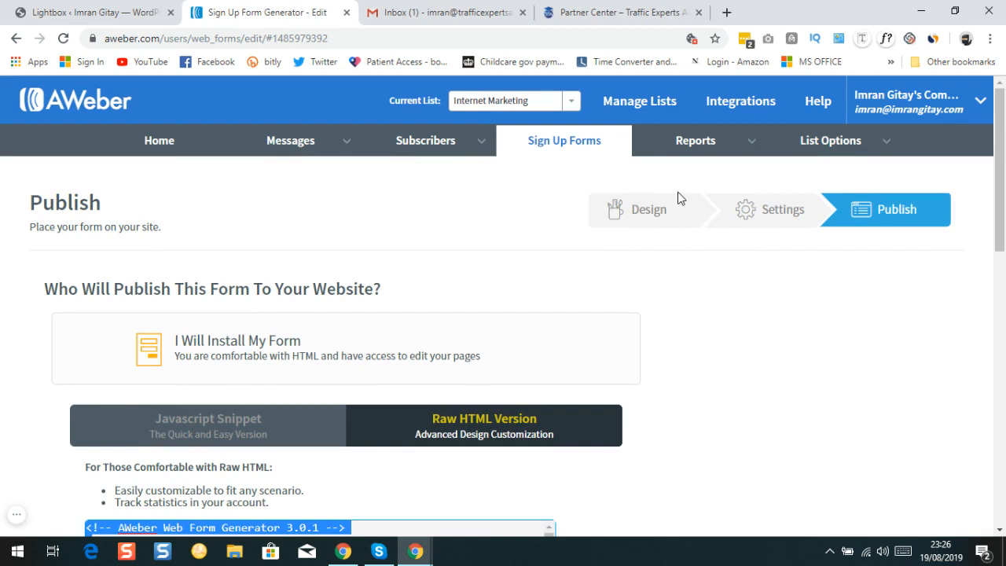
View the HTAM Special Report – FB Ads page from the WordPress pages list and open its opt-in pop-up form.
left_click(94, 13)
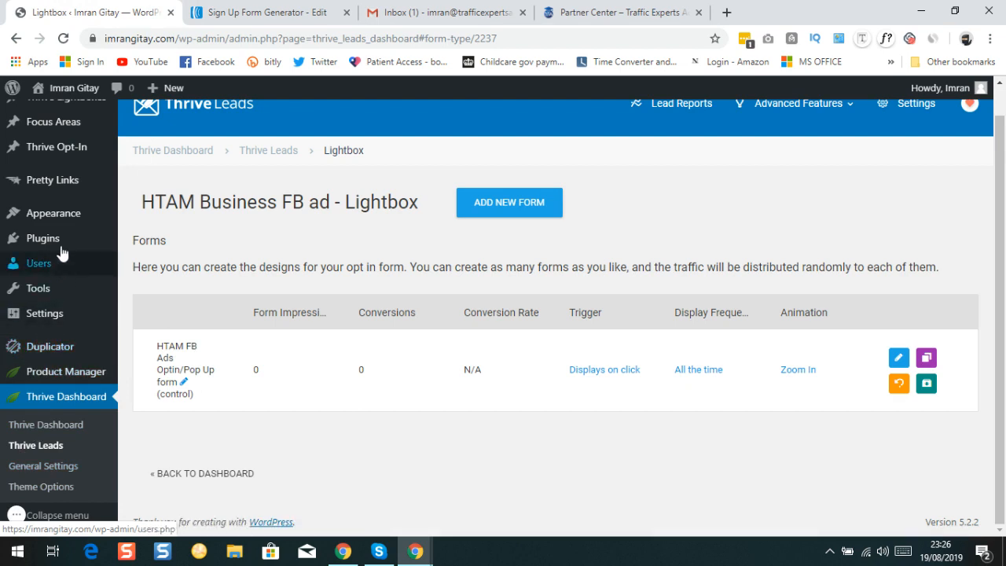
scroll(57, 194, "up", 1)
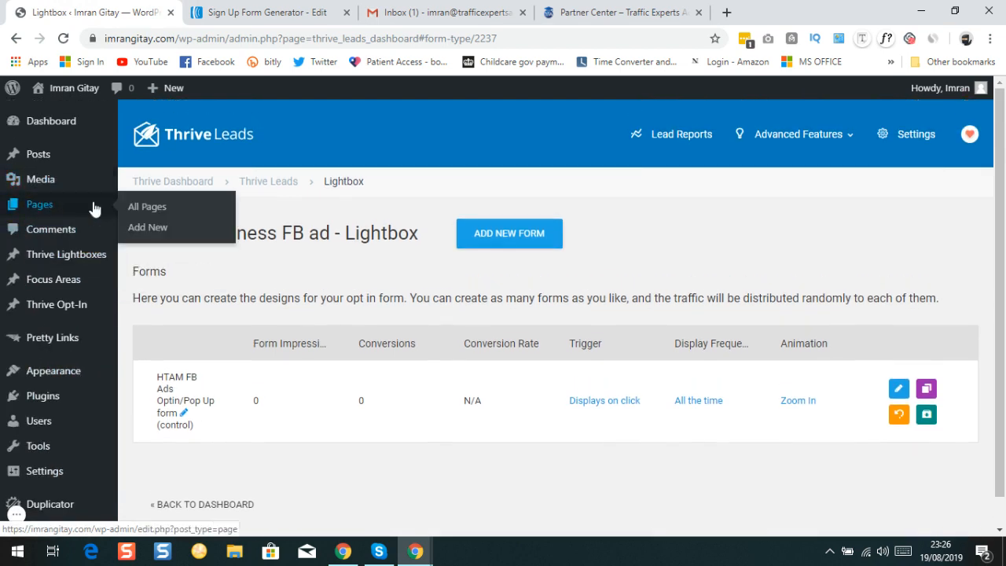
left_click(153, 207)
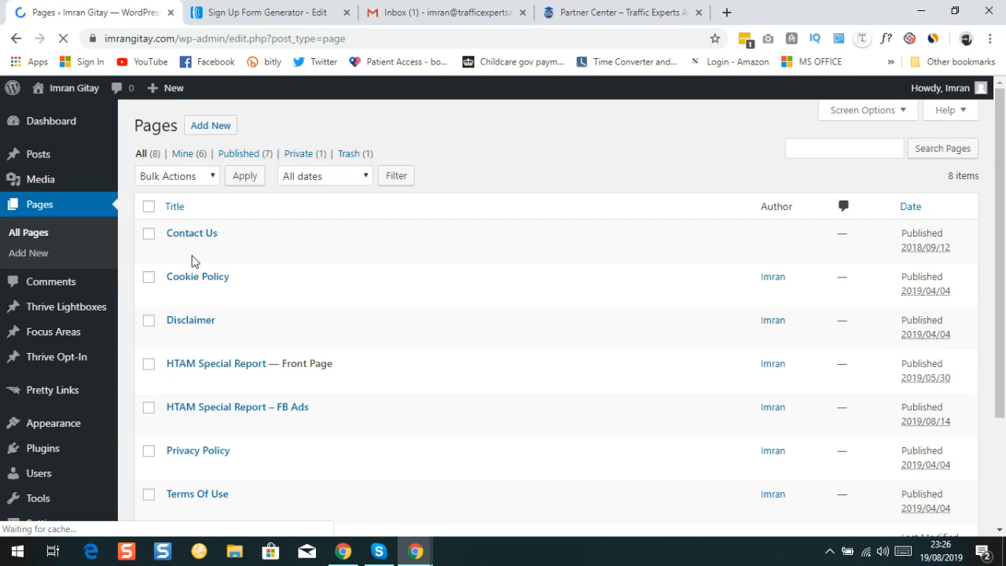
mouse_move(213, 430)
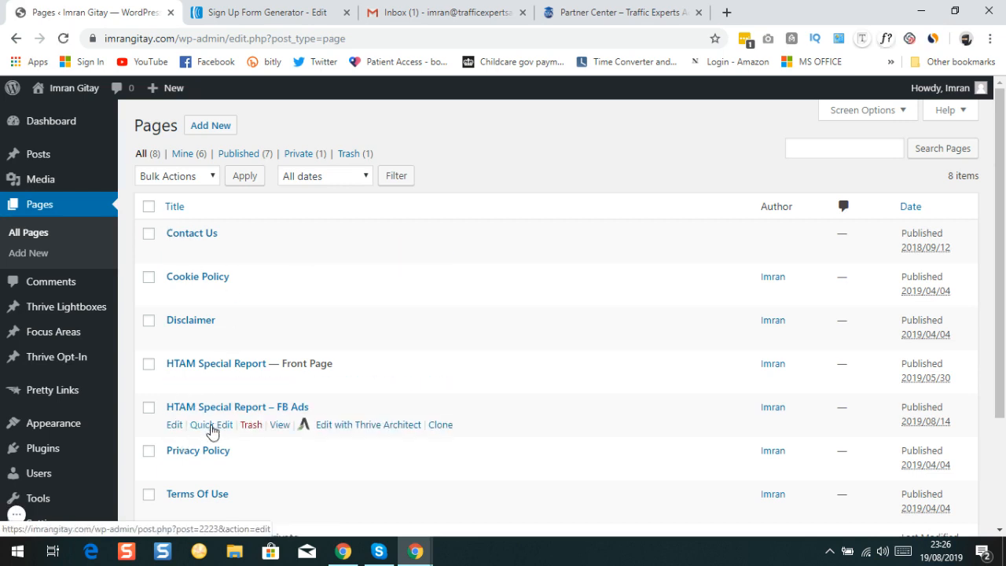
left_click(280, 425)
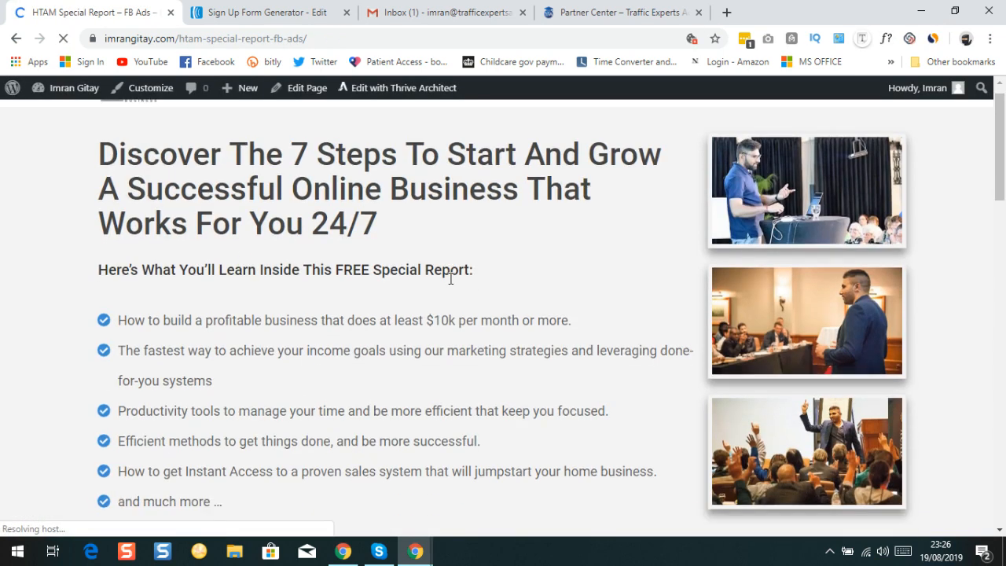
scroll(385, 330, "down", 3)
left_click(385, 330)
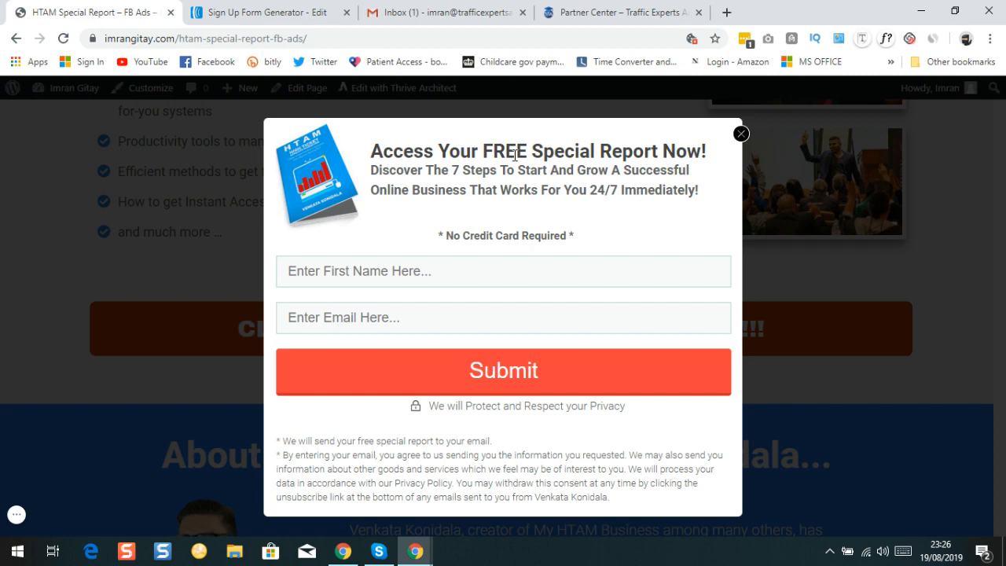
Switch to AWeber and start a new Follow Up Series message with the Drag & Drop Email Builder.
left_click(252, 16)
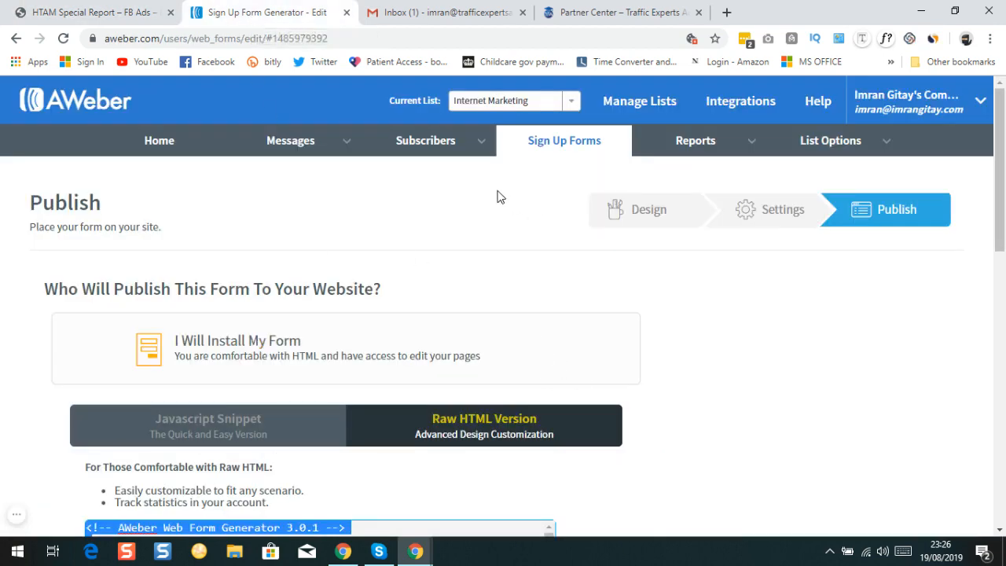
mouse_move(287, 149)
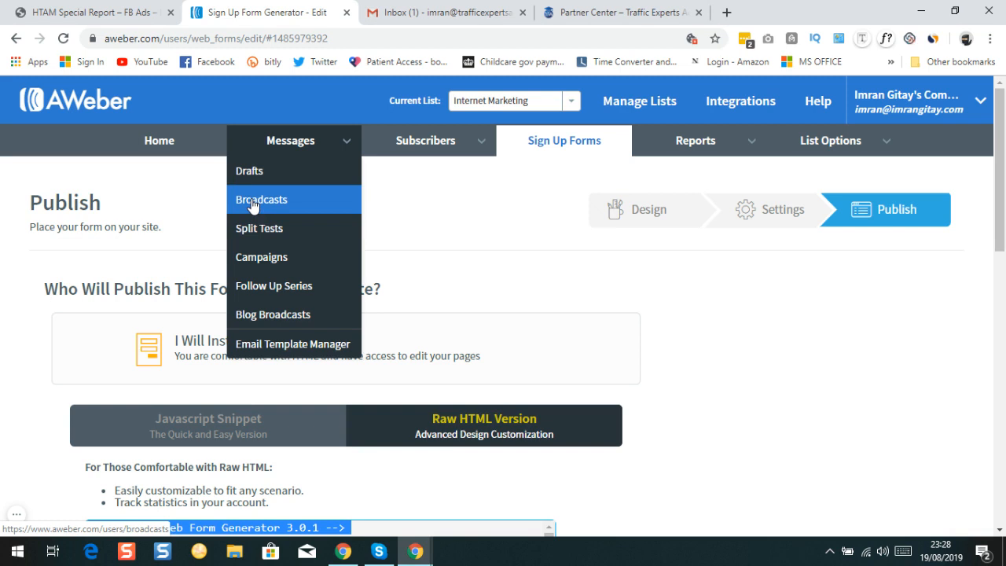
left_click(273, 291)
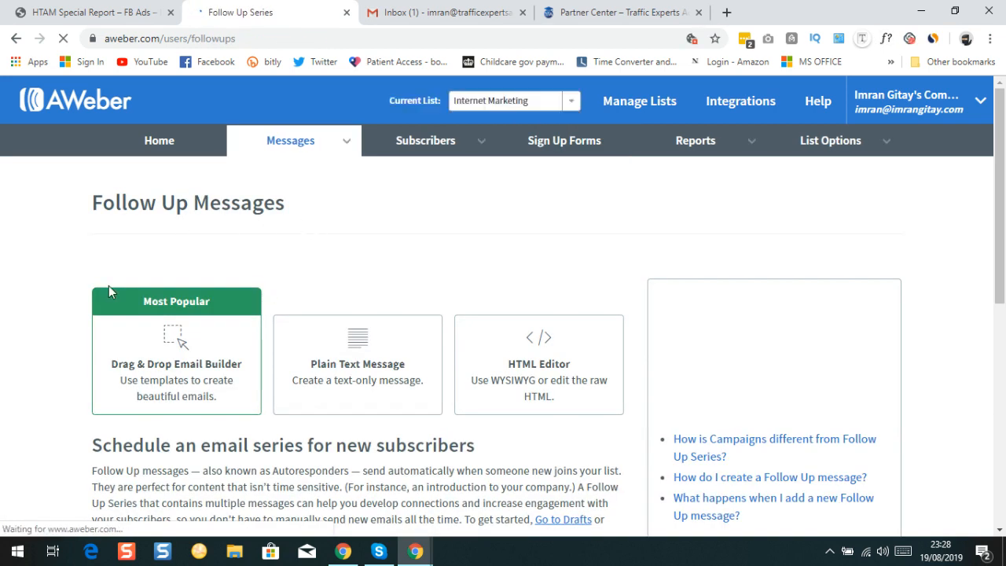
left_click(177, 352)
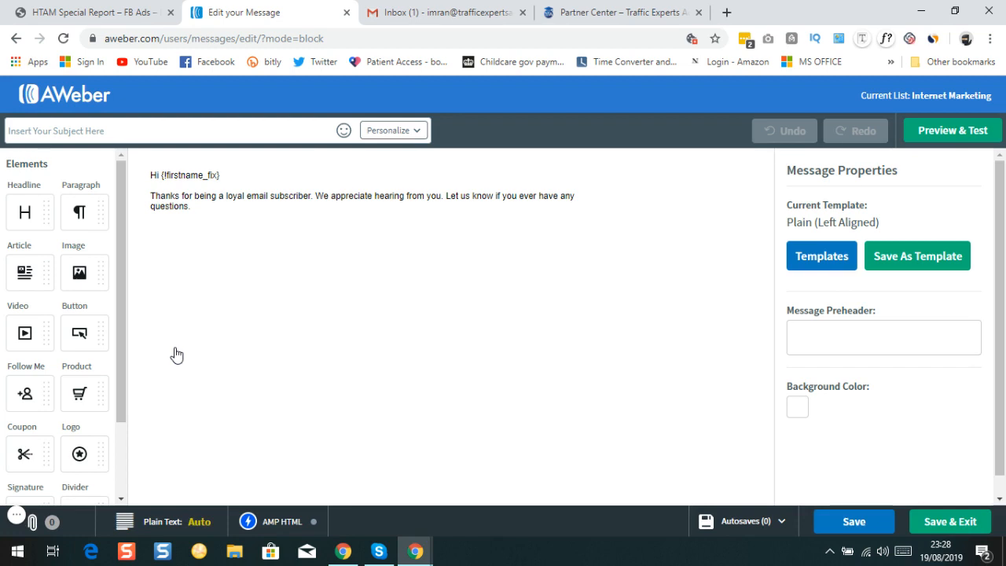
Switch to the Traffic Experts Academy Partner Center and open the email swipes for promoting My HTAM Business.
left_click(609, 12)
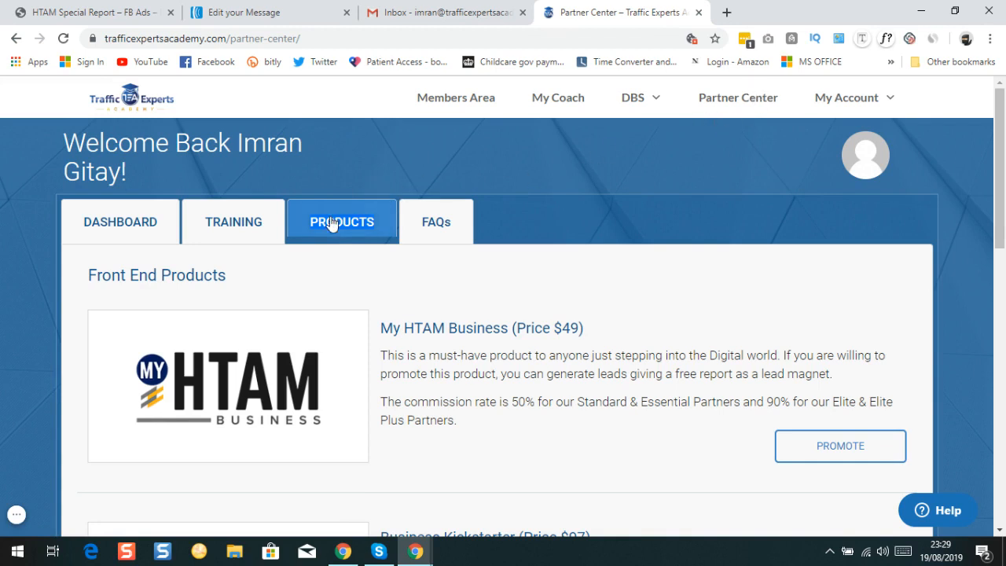
left_click(827, 448)
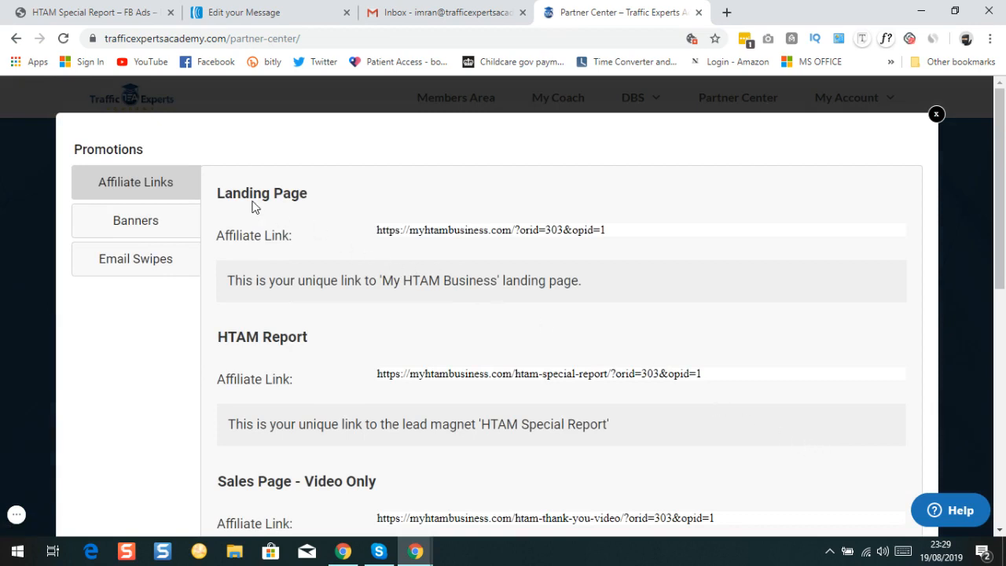
left_click(135, 263)
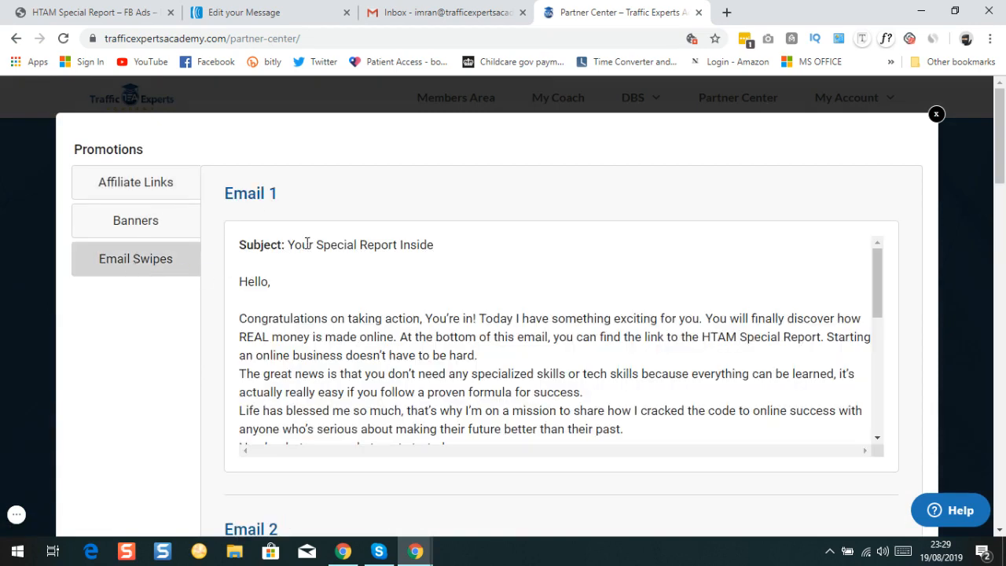
Examine the My HTAM Business email swipes, from the text of Email 1 down to Email 5.
scroll(371, 247, "down", 1)
scroll(366, 256, "up", 1)
scroll(319, 263, "down", 2)
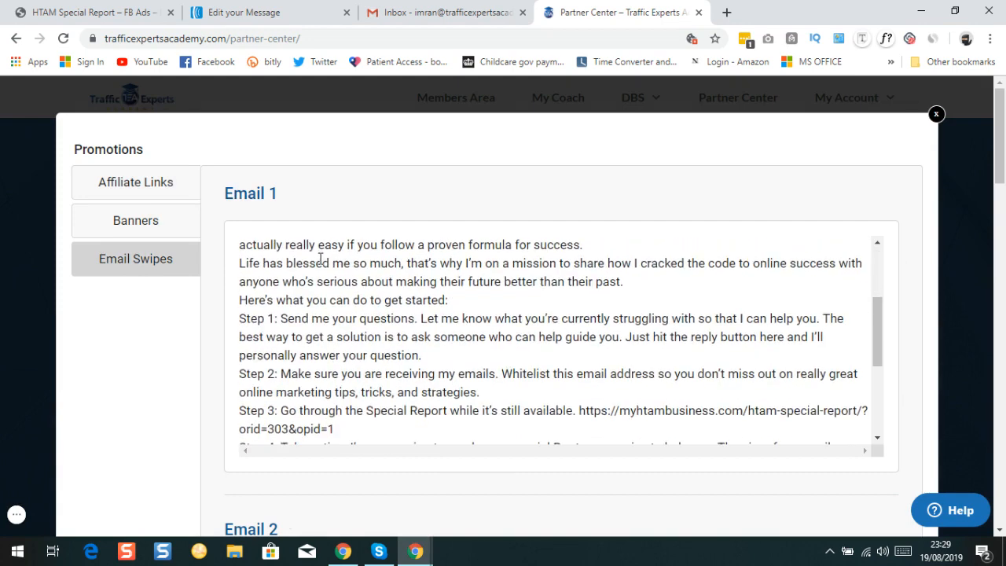
scroll(328, 263, "up", 1)
scroll(365, 255, "up", 1)
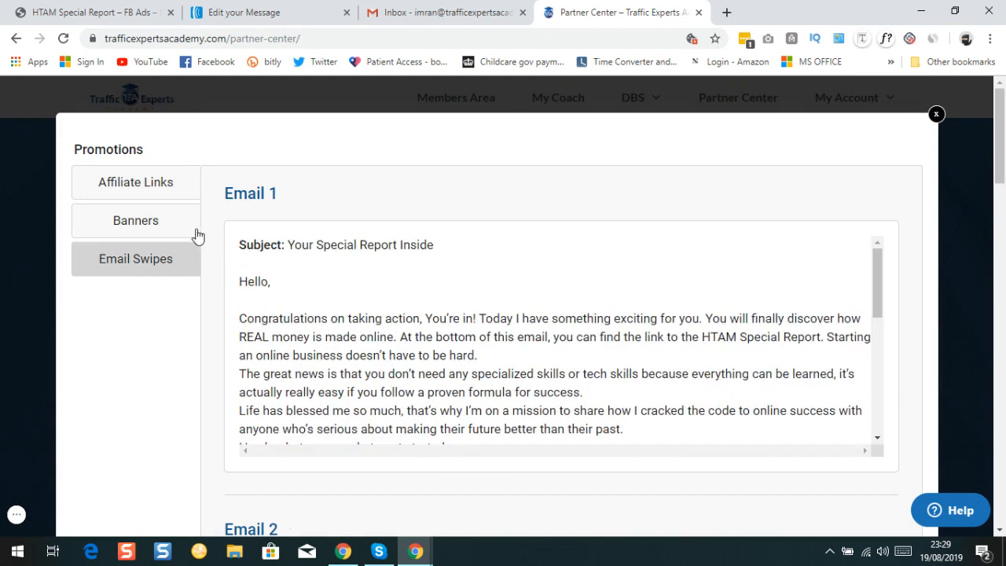
scroll(198, 250, "down", 1)
scroll(201, 250, "down", 3)
scroll(284, 353, "down", 8)
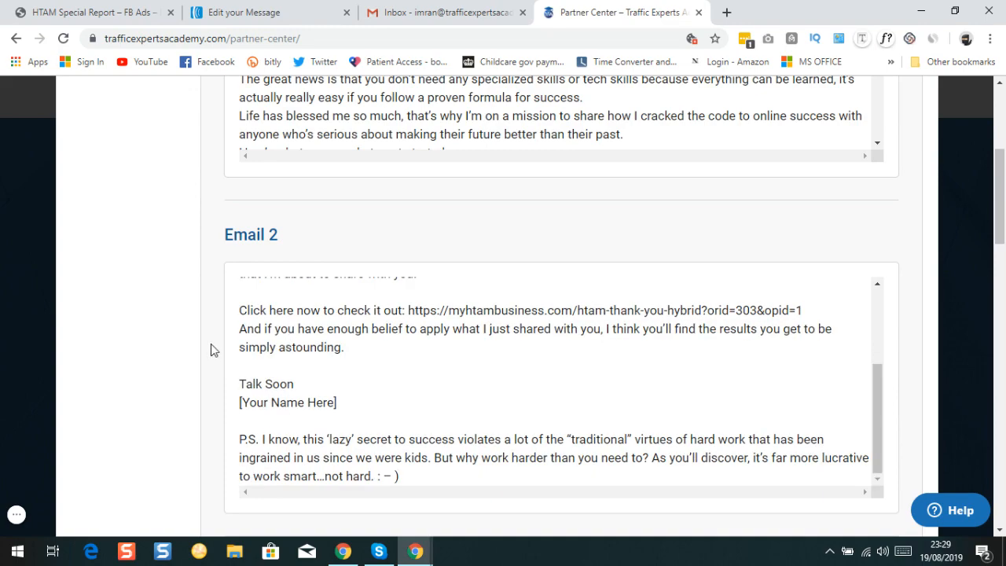
scroll(211, 355, "down", 13)
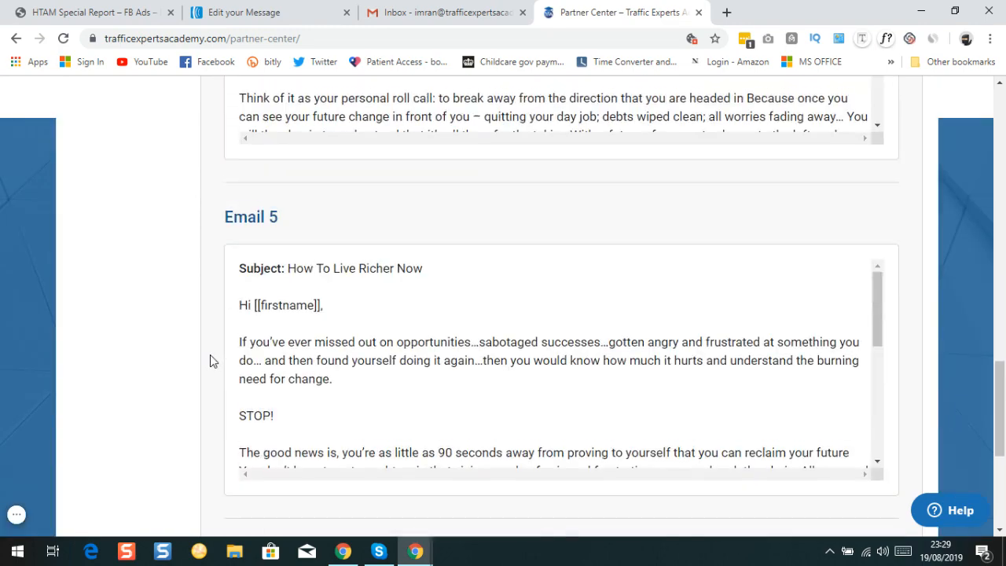
Examine the remaining email swipes down to Email 6, and return to the full text of Email 1.
scroll(210, 352, "down", 4)
scroll(210, 351, "up", 6)
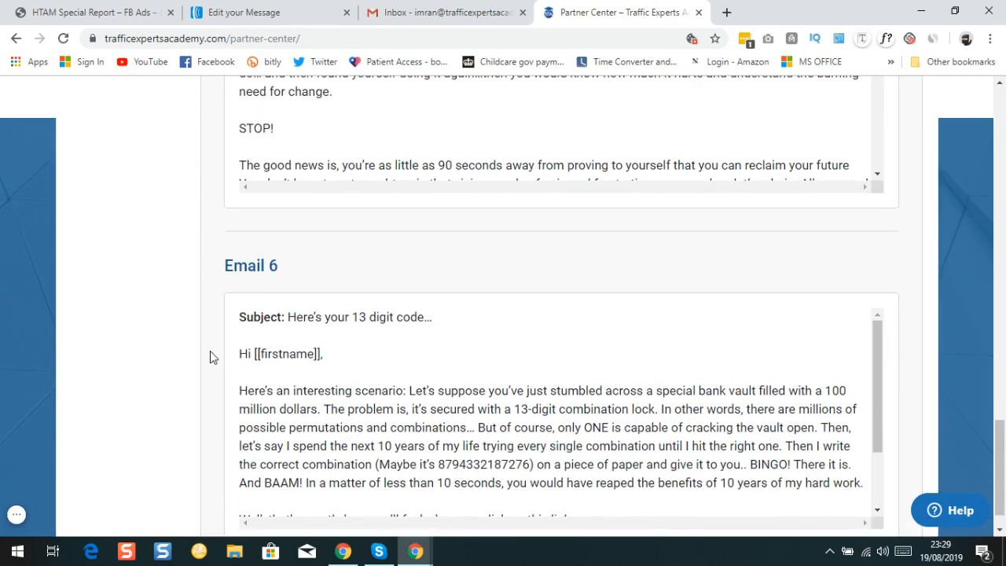
scroll(215, 352, "up", 15)
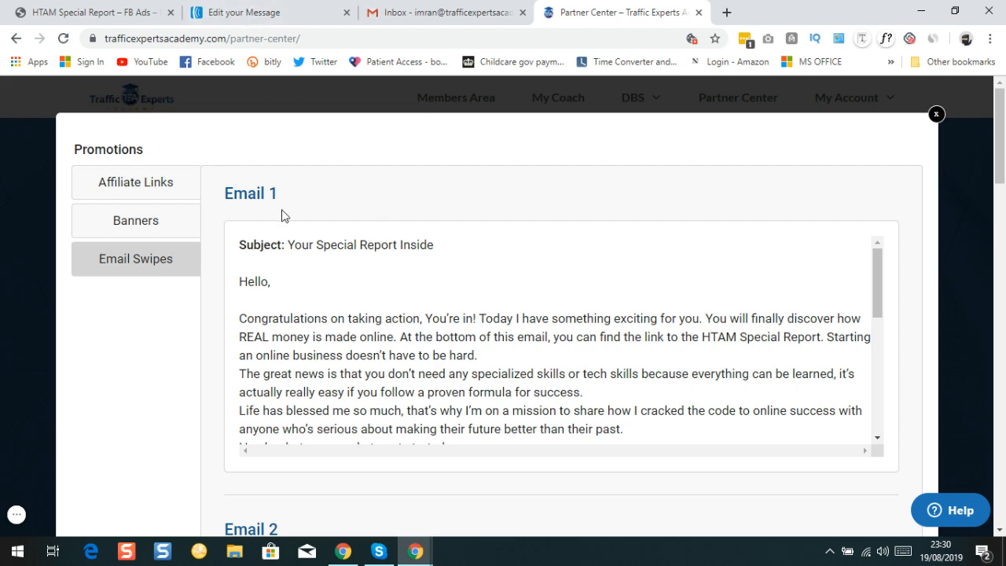
scroll(322, 325, "down", 3)
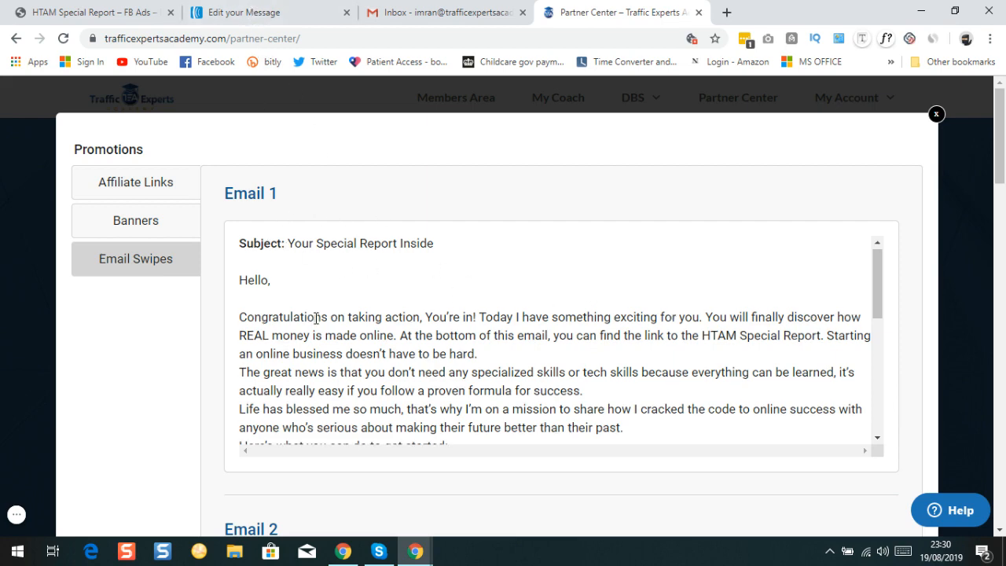
scroll(322, 325, "down", 4)
scroll(331, 342, "up", 3)
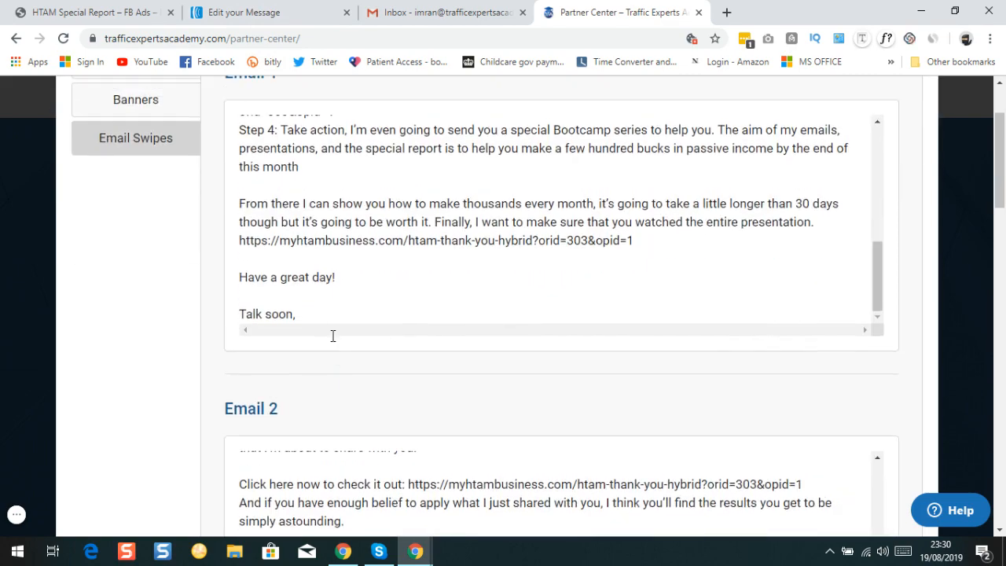
scroll(332, 340, "up", 5)
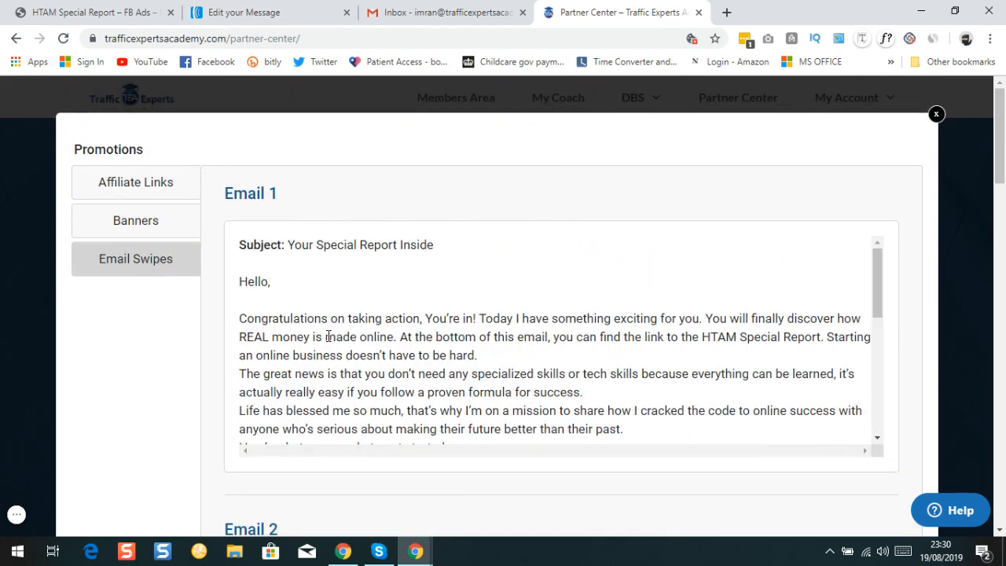
Copy Email 1's subject "Your Special Report Inside" from the Partner Center into the AWeber message's subject line.
left_click(236, 14)
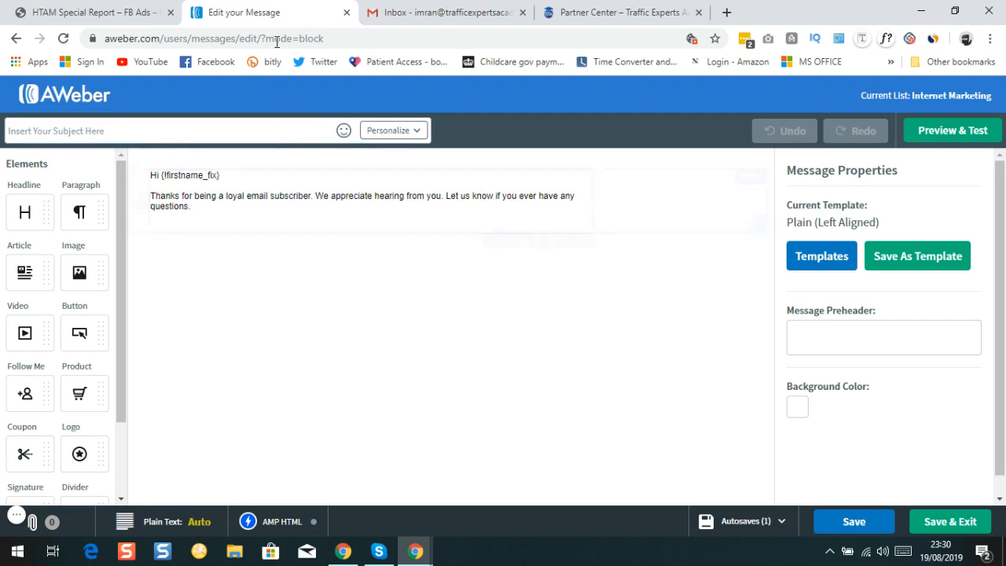
left_click(598, 13)
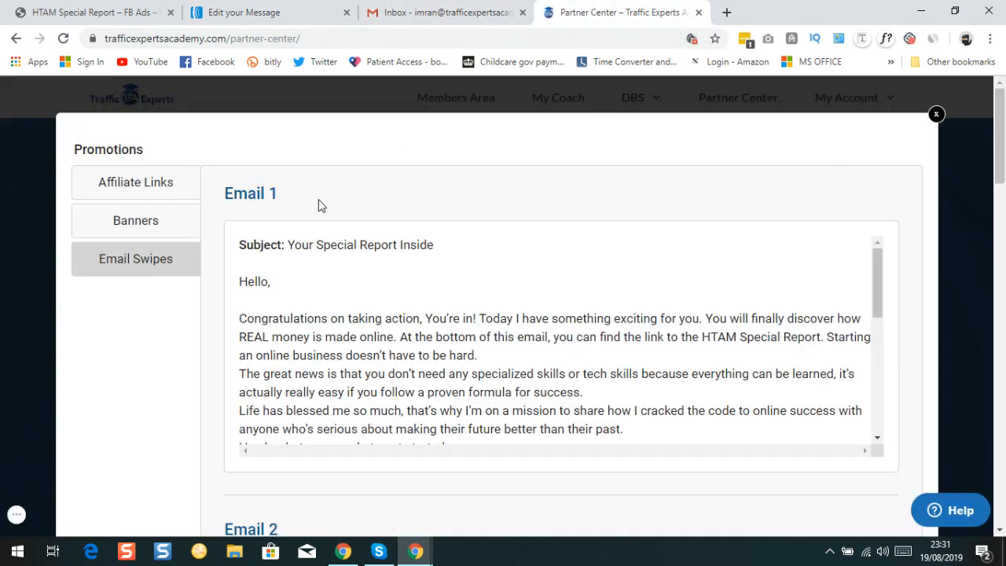
left_click_drag(289, 244, 435, 245)
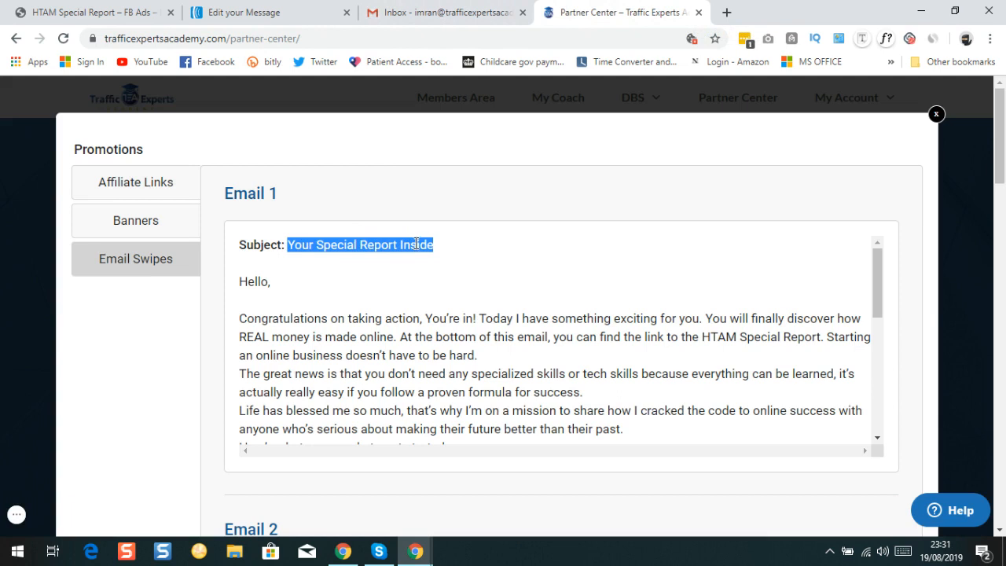
right_click(415, 242)
left_click(456, 252)
left_click(458, 247)
left_click(264, 17)
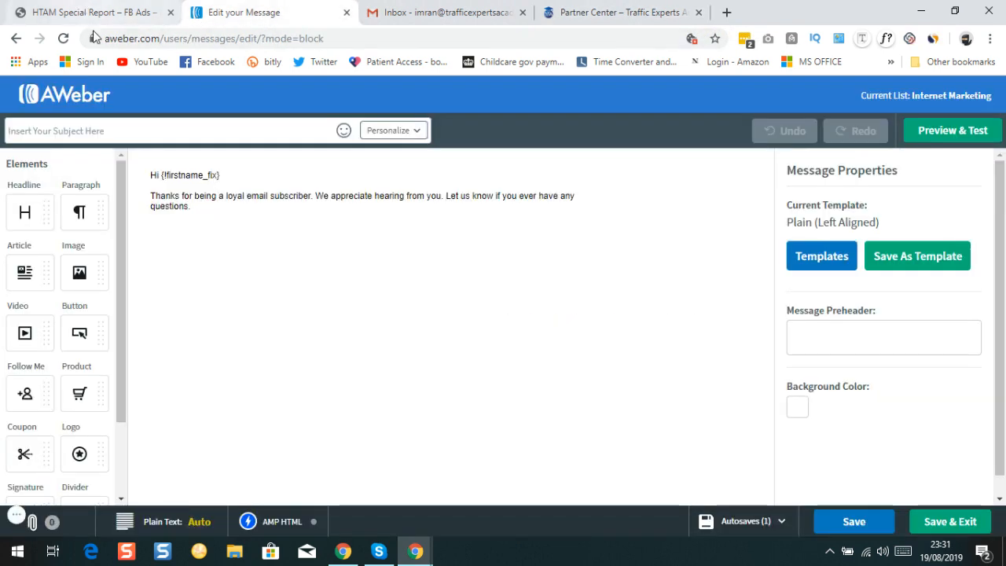
right_click(128, 129)
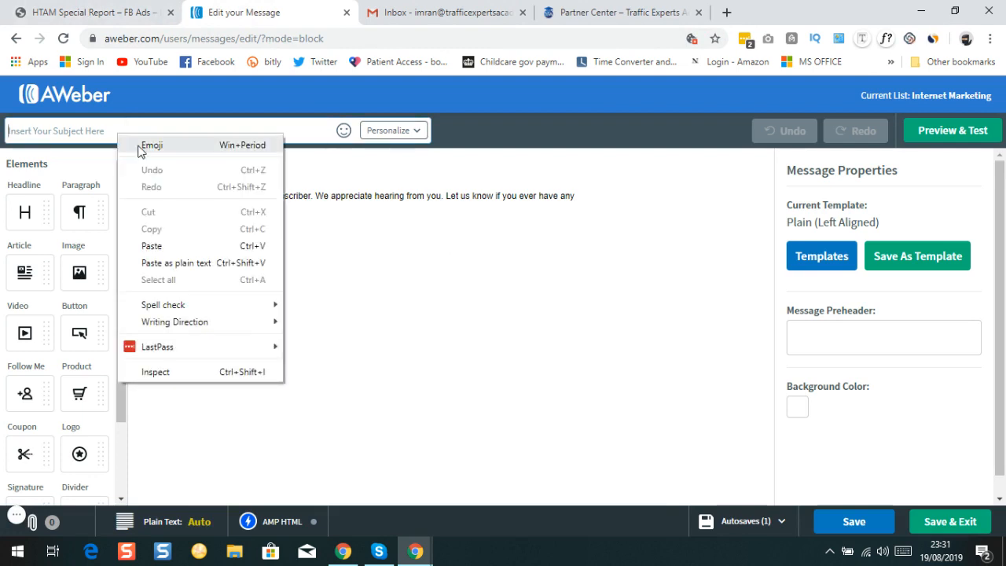
left_click(174, 245)
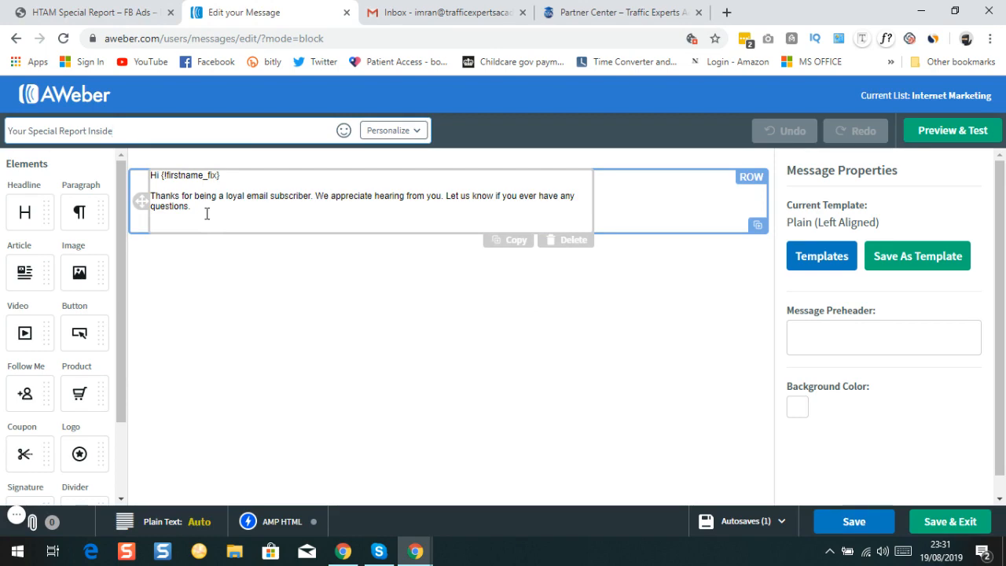
Switch to the Partner Center and copy Email 1's body text from "Hello," through "Talk soon,".
left_click(590, 12)
scroll(260, 281, "down", 2)
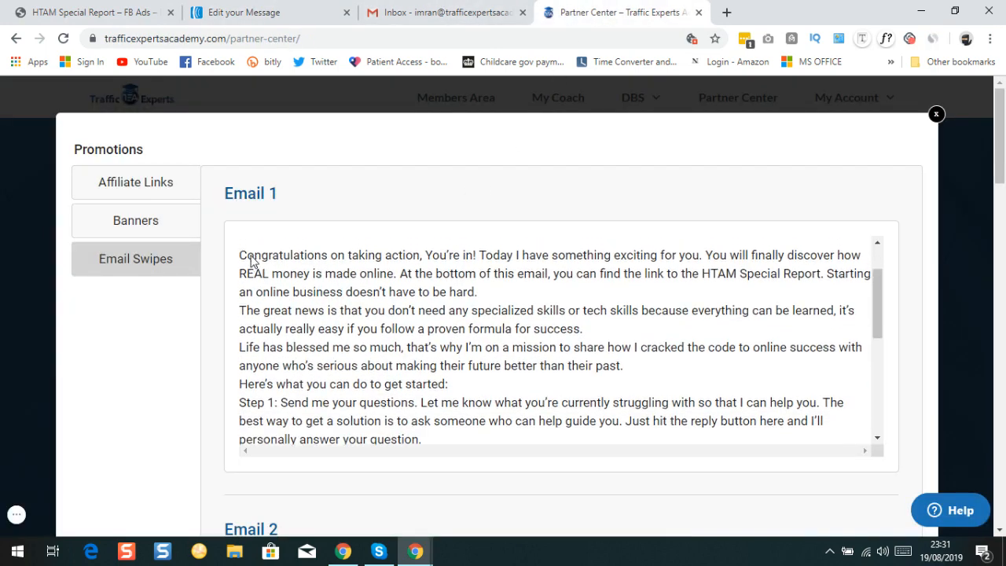
scroll(252, 283, "up", 2)
left_click_drag(240, 282, 386, 439)
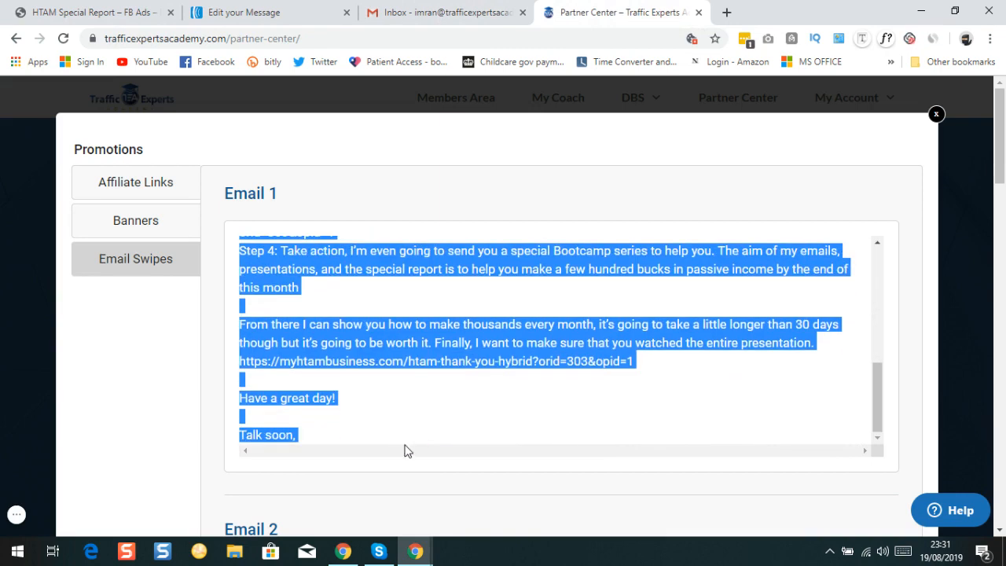
right_click(338, 351)
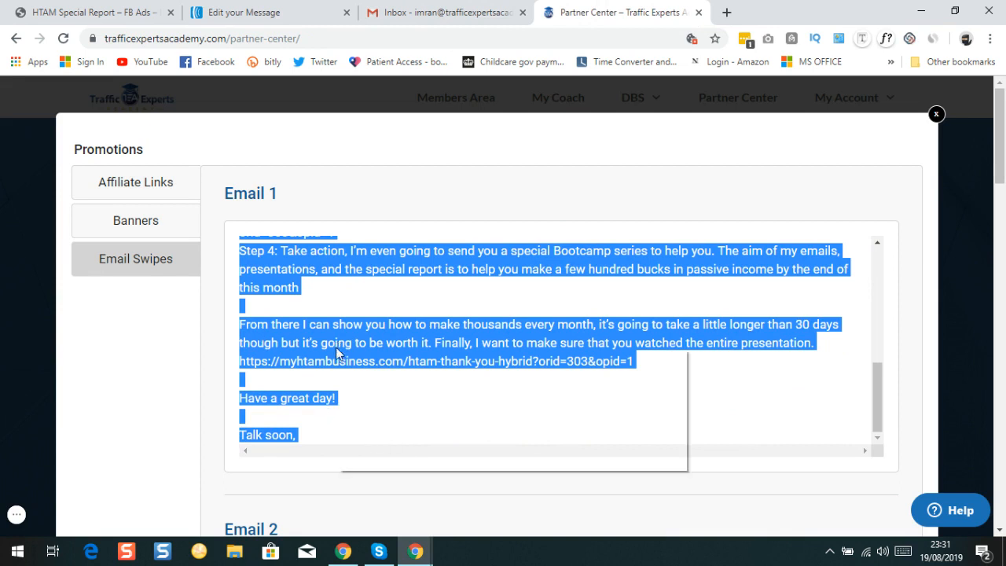
left_click(394, 364)
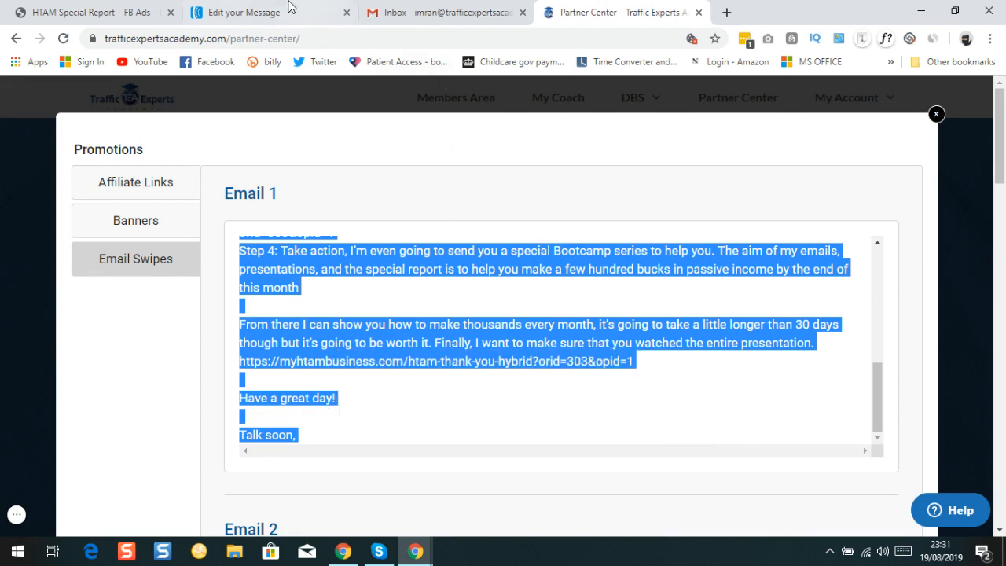
Switch to the AWeber message and replace its placeholder paragraph with the copied Email 1 body text.
left_click(233, 17)
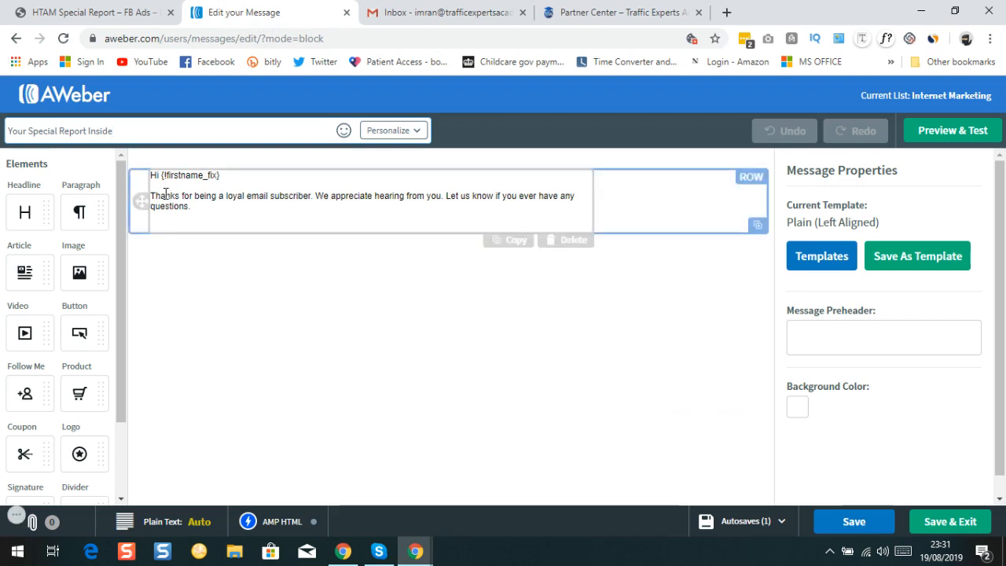
left_click(196, 209)
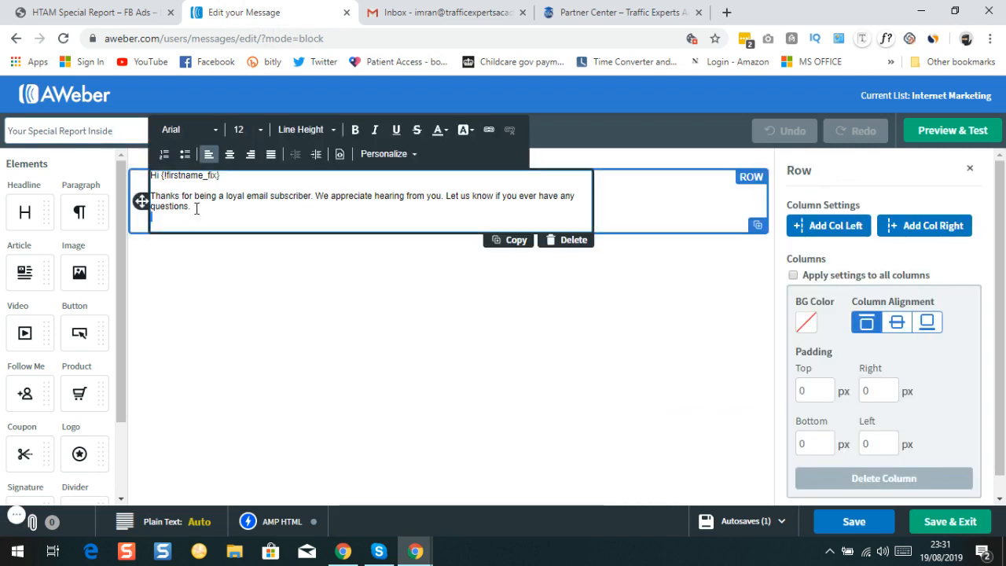
left_click_drag(191, 207, 151, 172)
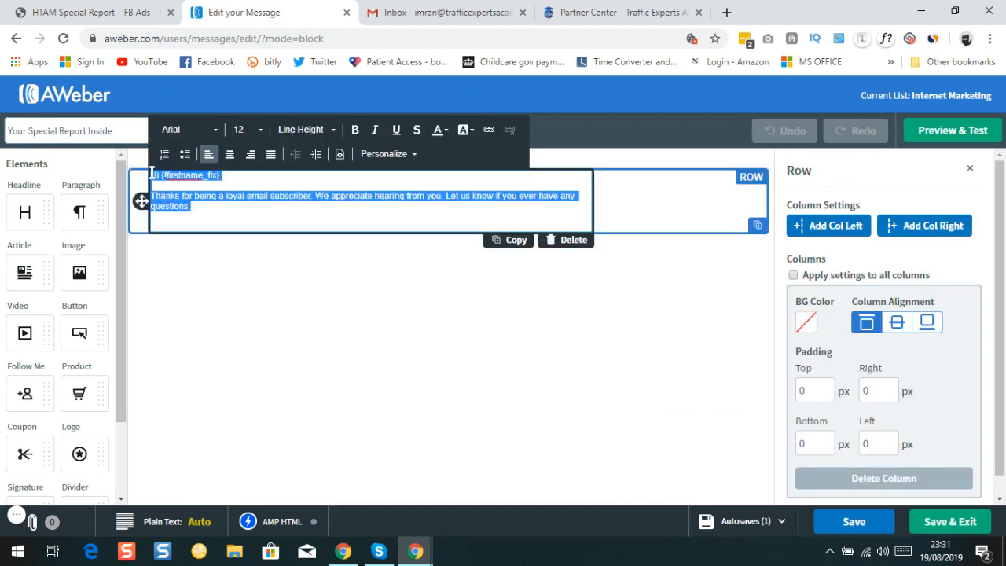
key("BackSpace")
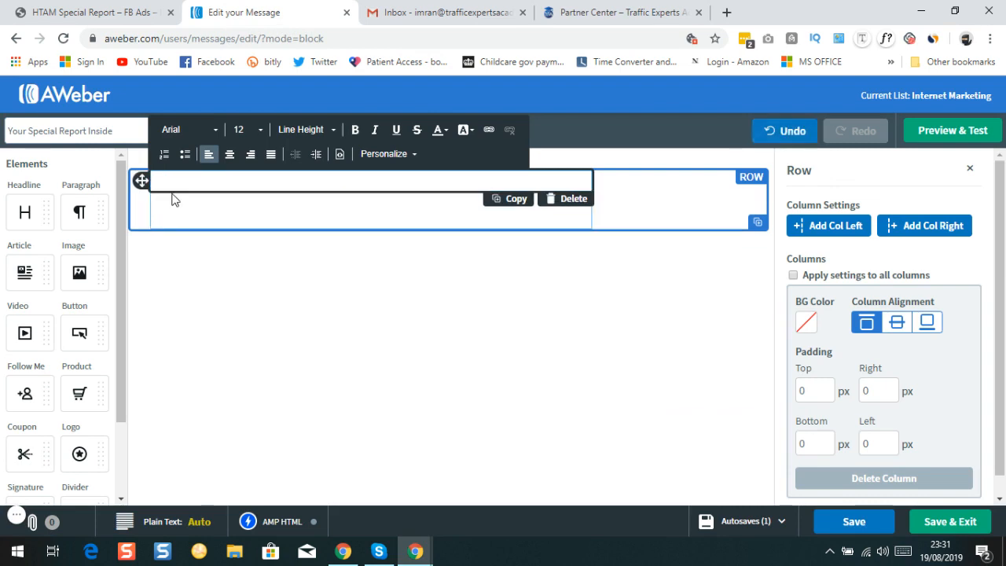
right_click(187, 183)
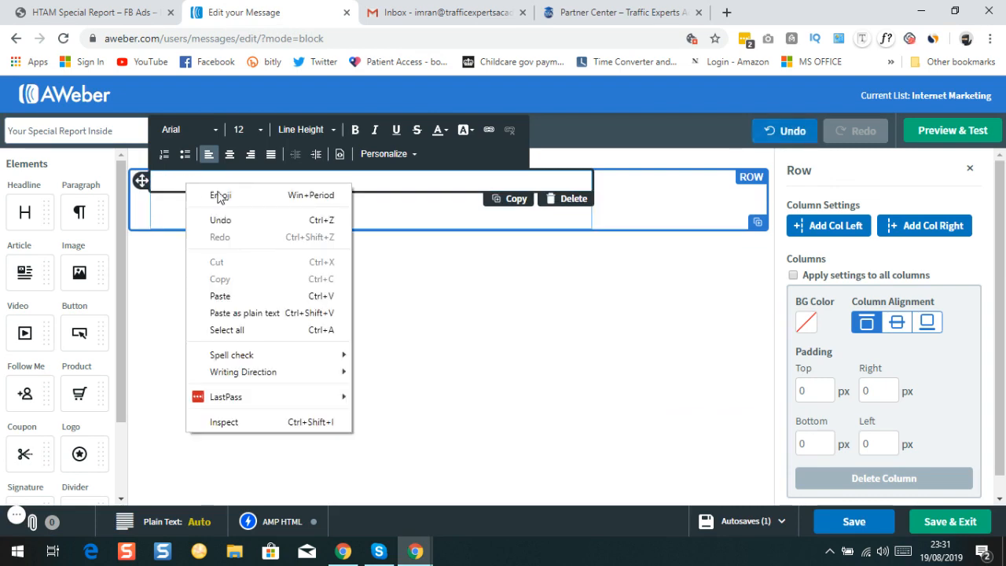
left_click(231, 295)
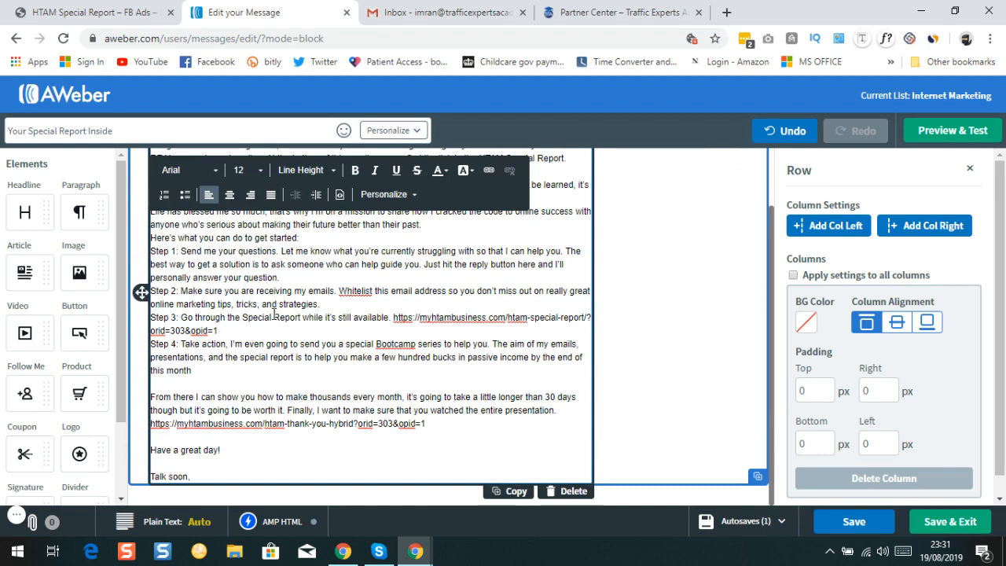
scroll(274, 314, "up", 2)
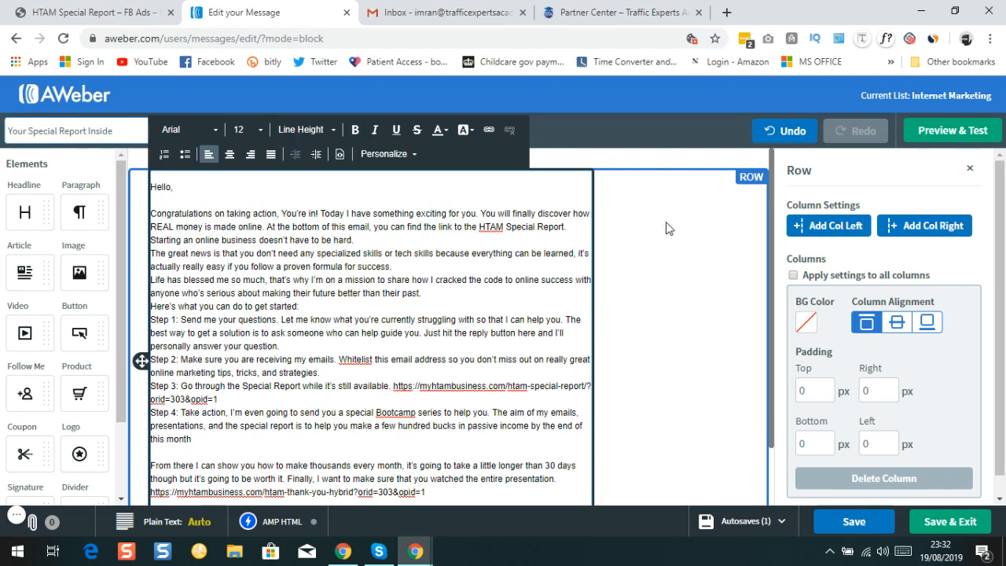
Insert the subscriber's first name personalization in front of "Your Special Report Inside" in the subject line.
left_click(652, 247)
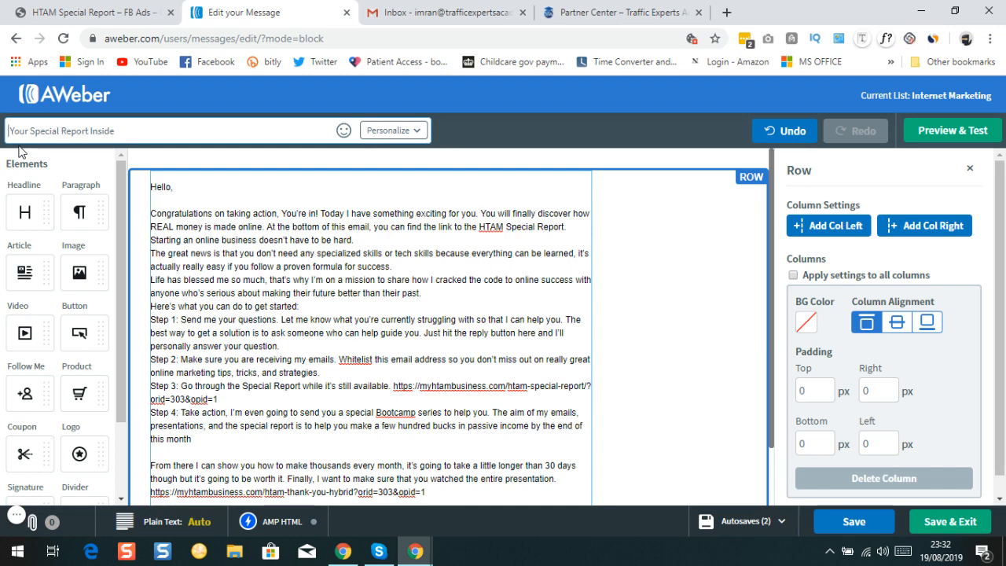
left_click(405, 134)
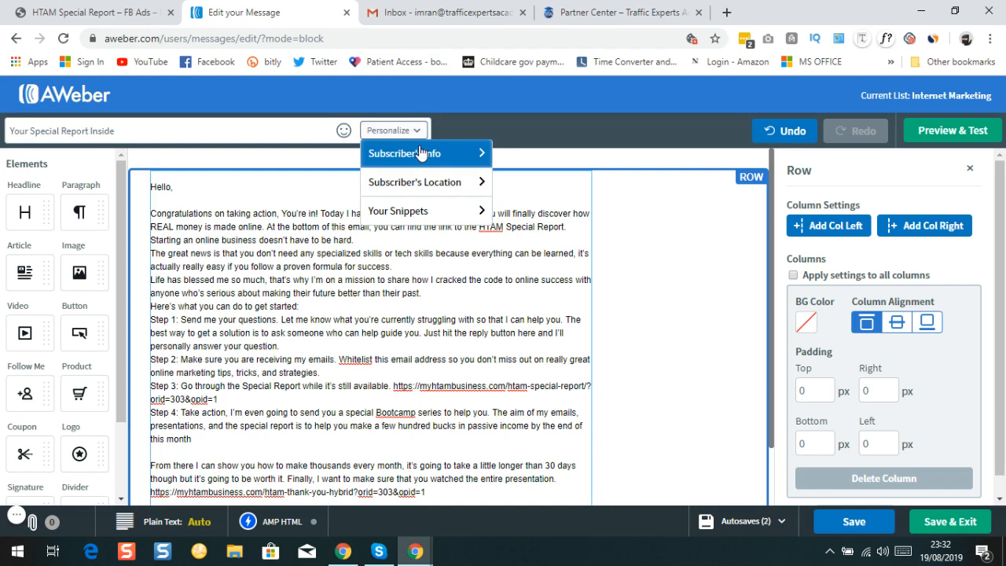
left_click(421, 155)
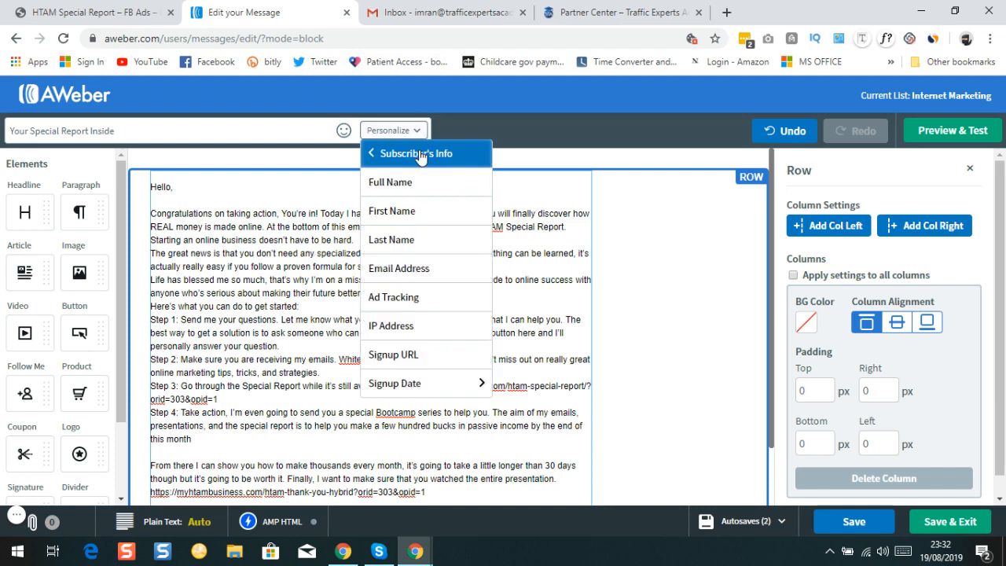
left_click(409, 219)
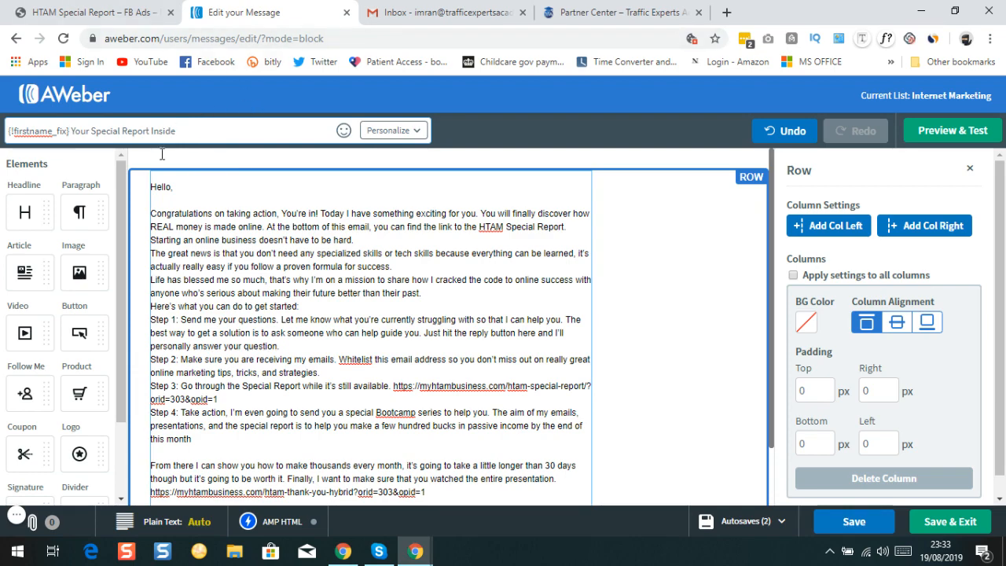
scroll(305, 211, "down", 2)
scroll(302, 212, "up", 2)
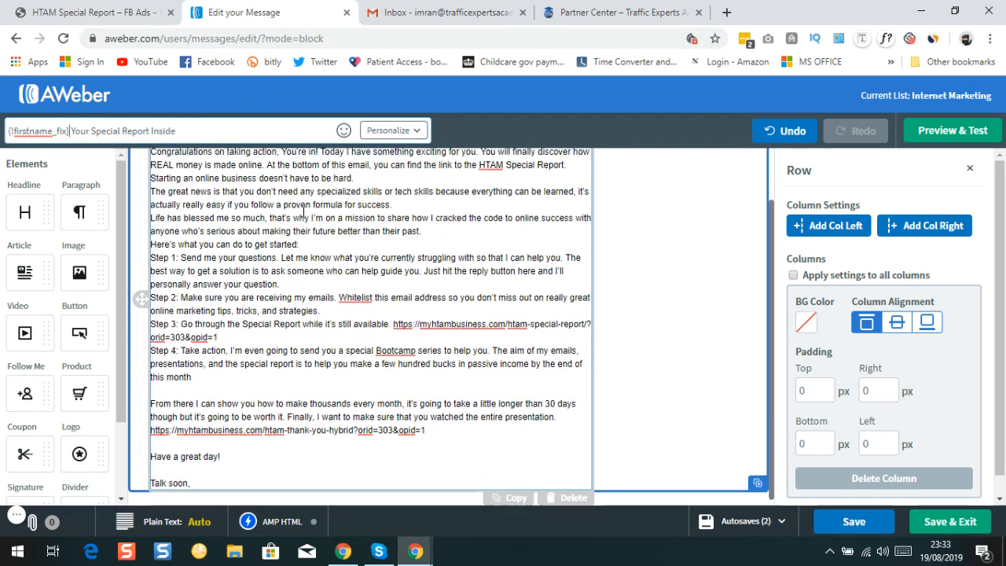
scroll(297, 213, "down", 2)
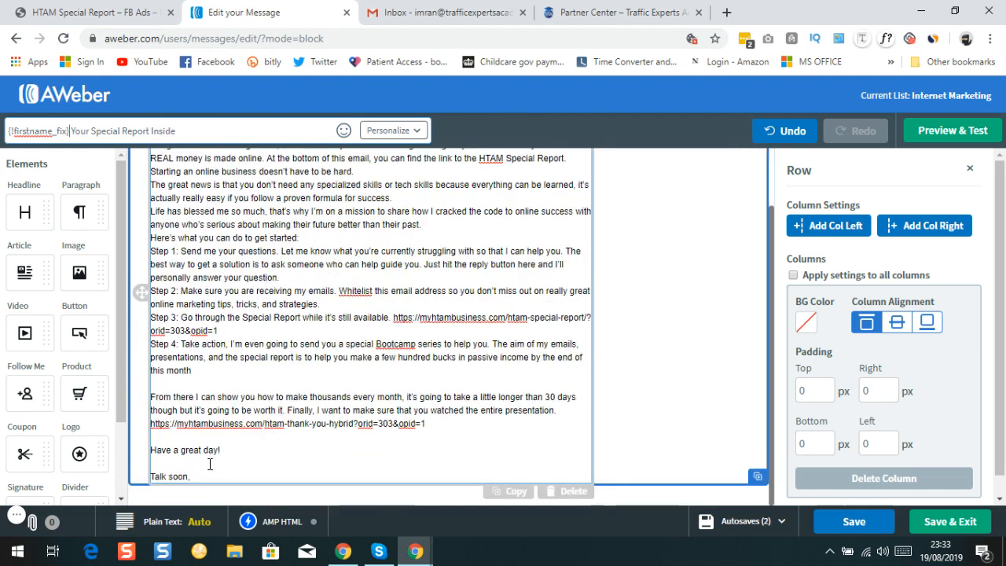
left_click_drag(192, 476, 182, 476)
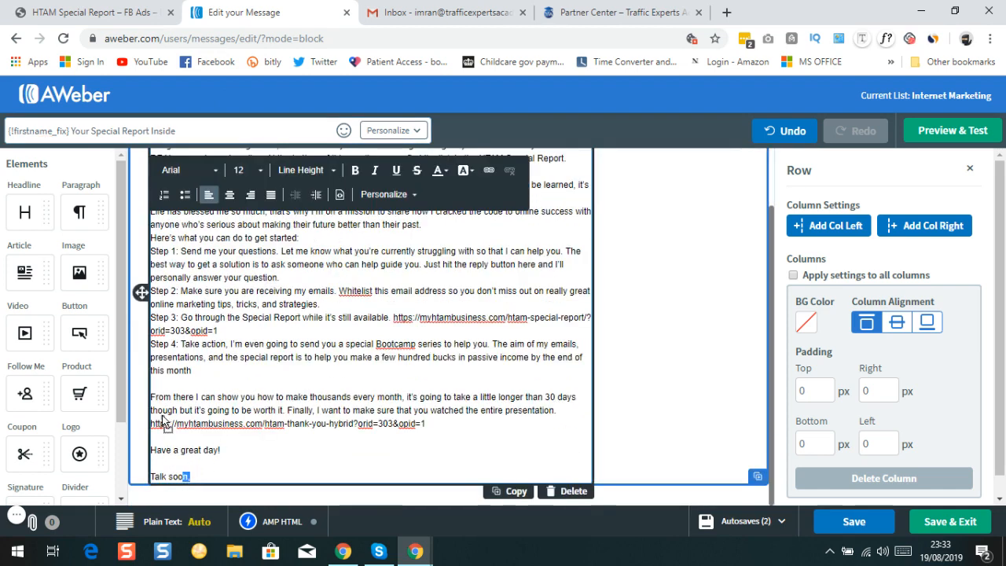
left_click_drag(164, 422, 153, 437)
triple_click(226, 374)
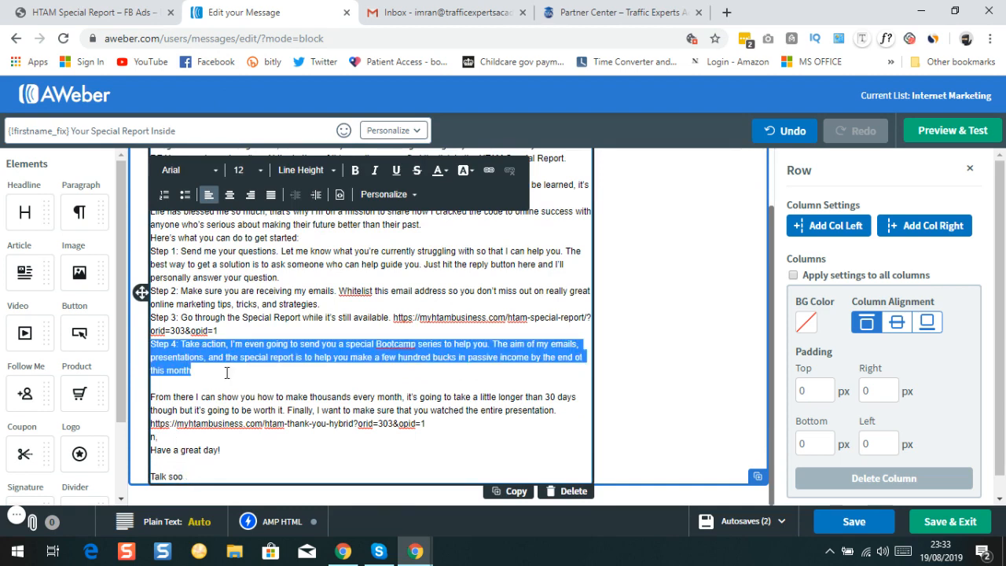
key("ctrl+a")
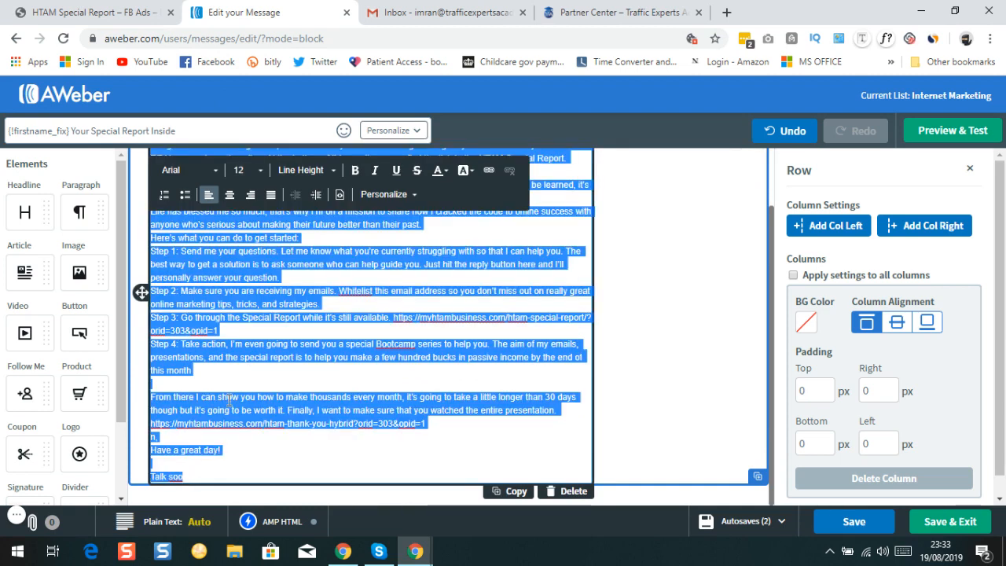
scroll(393, 401, "up", 1)
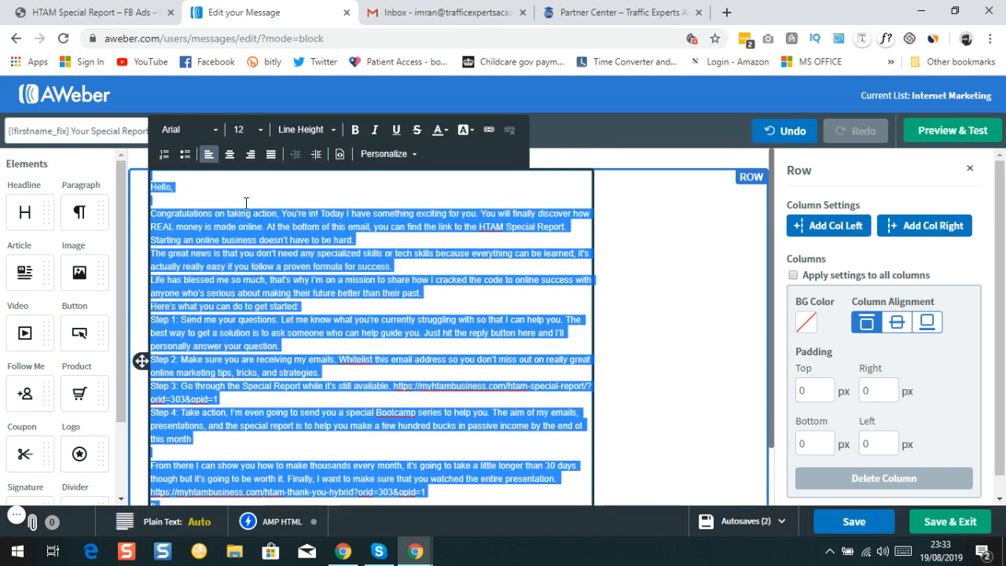
Personalize the email body's greeting by inserting the subscriber's first name after "Hello", followed by a comma.
left_click(200, 191)
left_click_drag(174, 189, 150, 189)
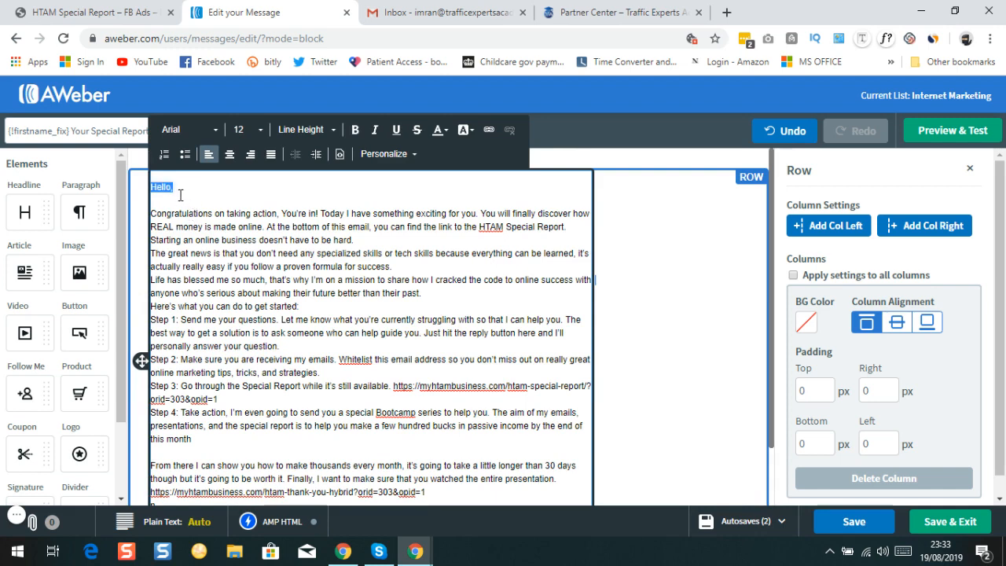
left_click(171, 189)
left_click(391, 161)
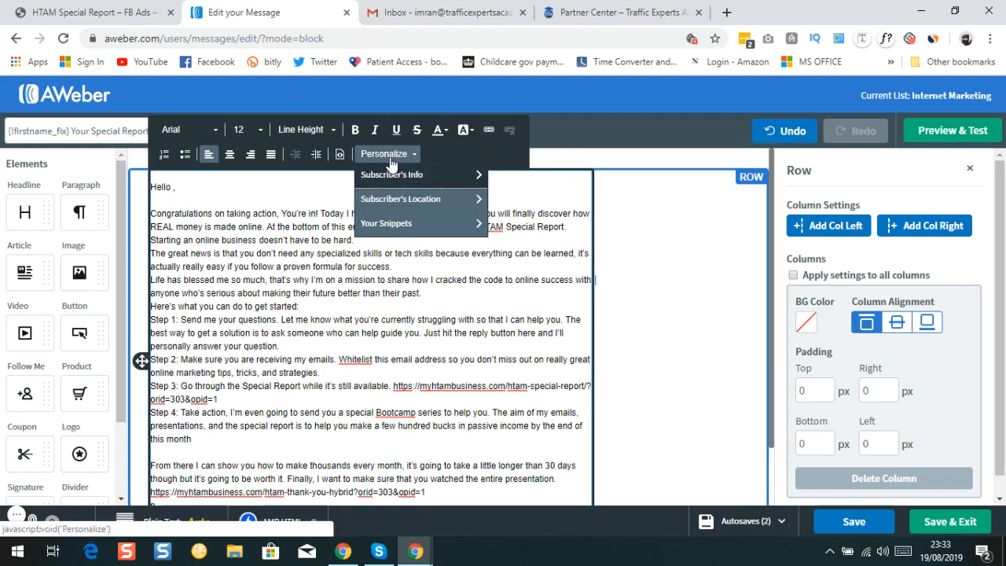
left_click(397, 174)
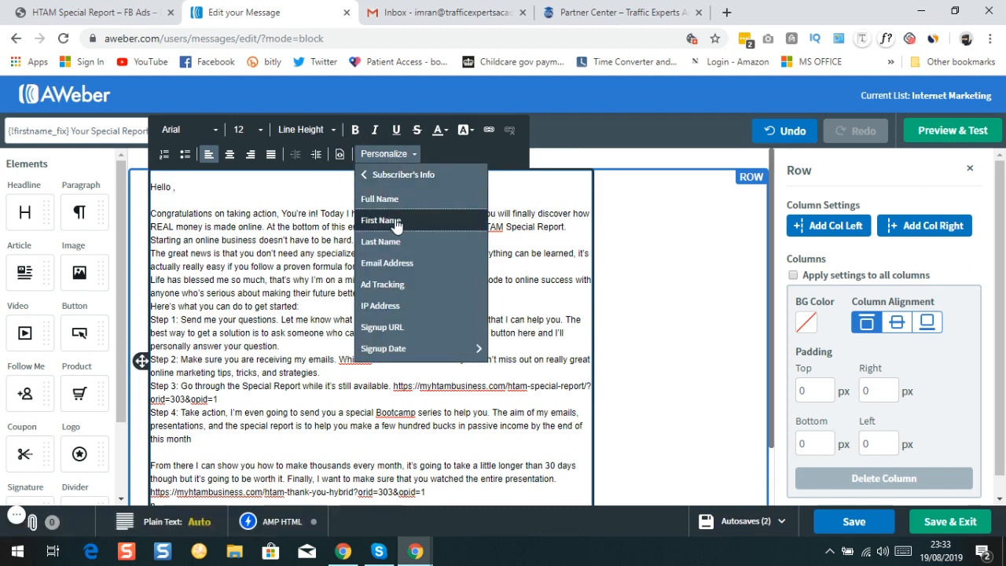
left_click(397, 222)
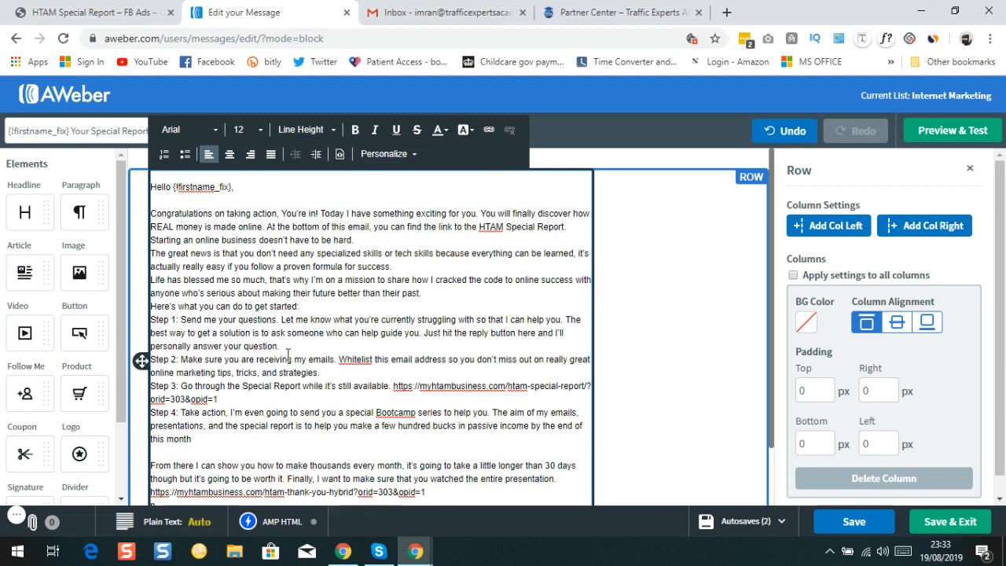
type(",")
Set the font size of the entire email body text to 16.
key("ctrl+a")
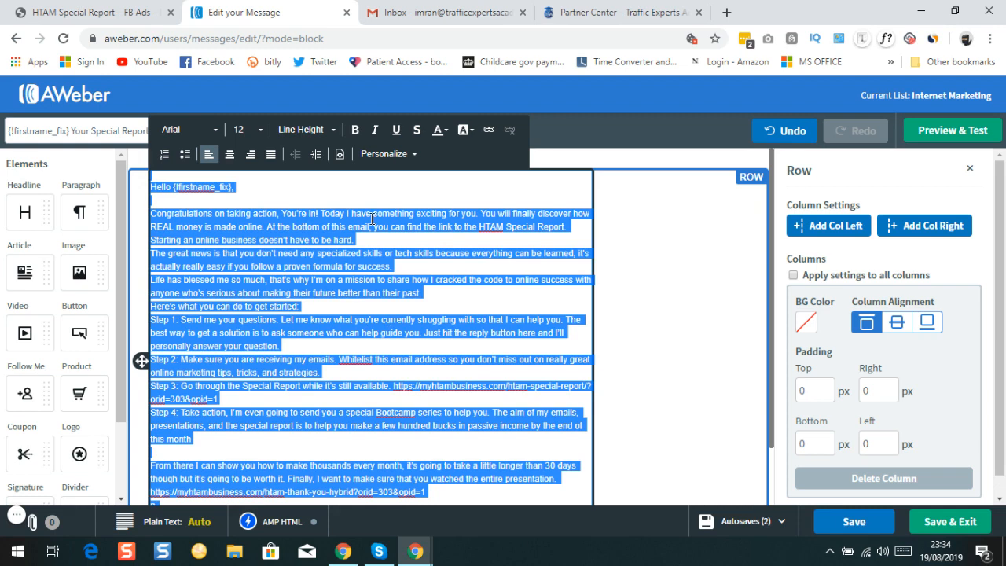
scroll(419, 355, "down", 1)
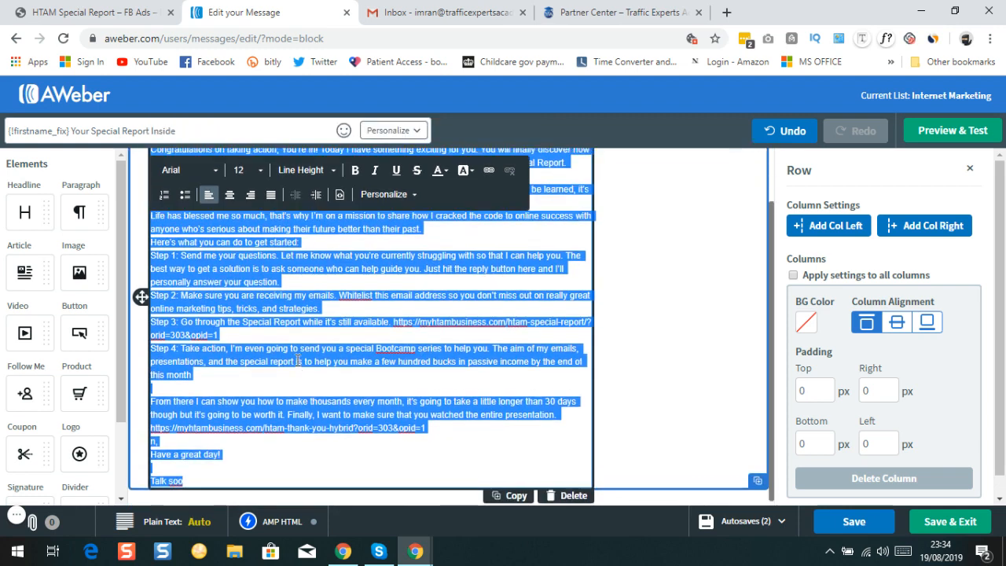
scroll(297, 361, "up", 1)
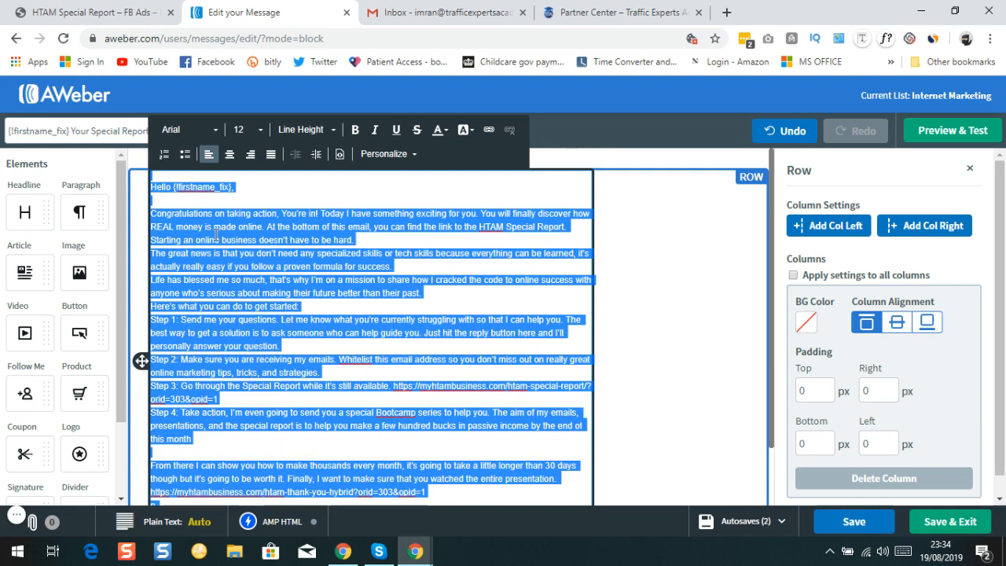
left_click(260, 132)
scroll(246, 224, "down", 3)
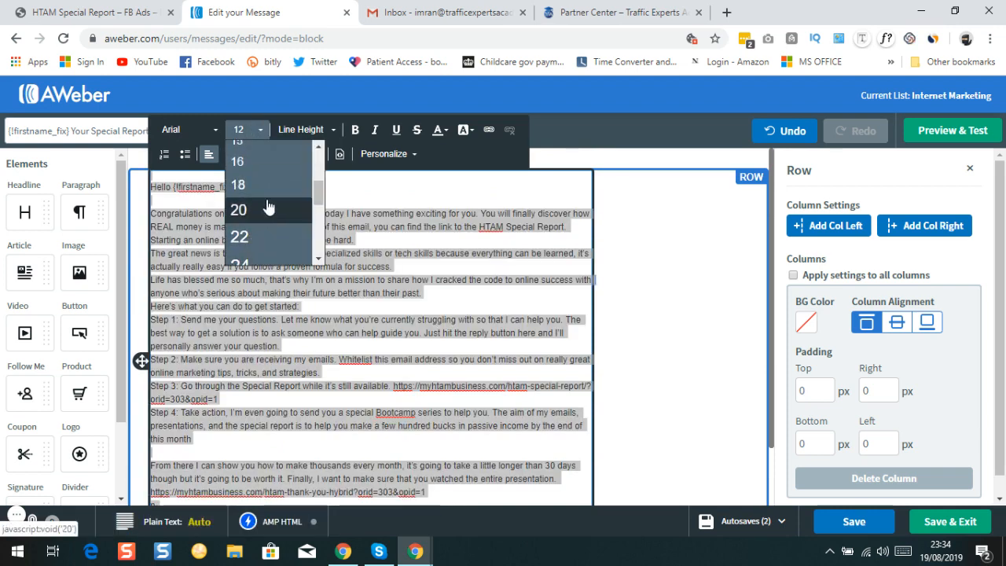
left_click(268, 162)
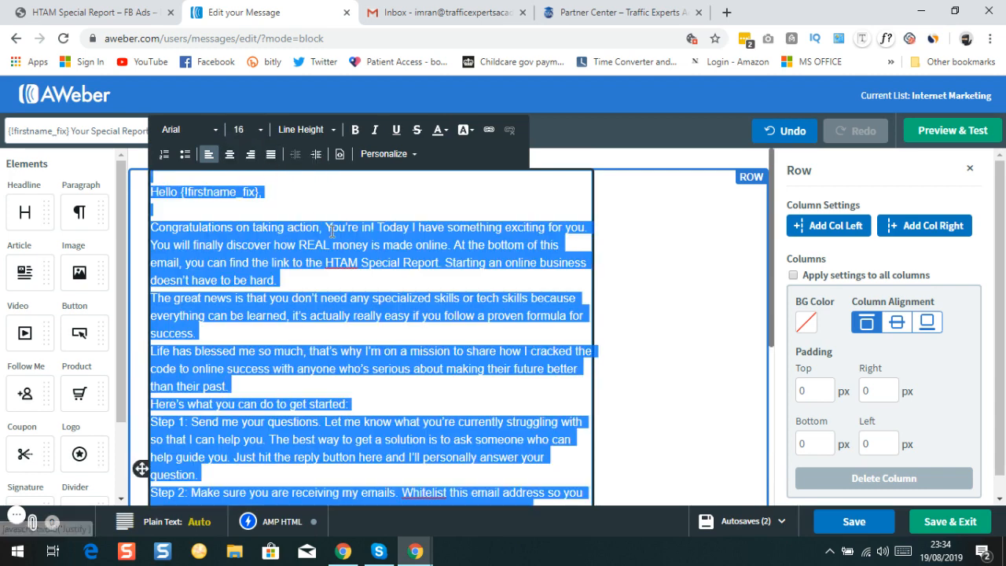
left_click(328, 200)
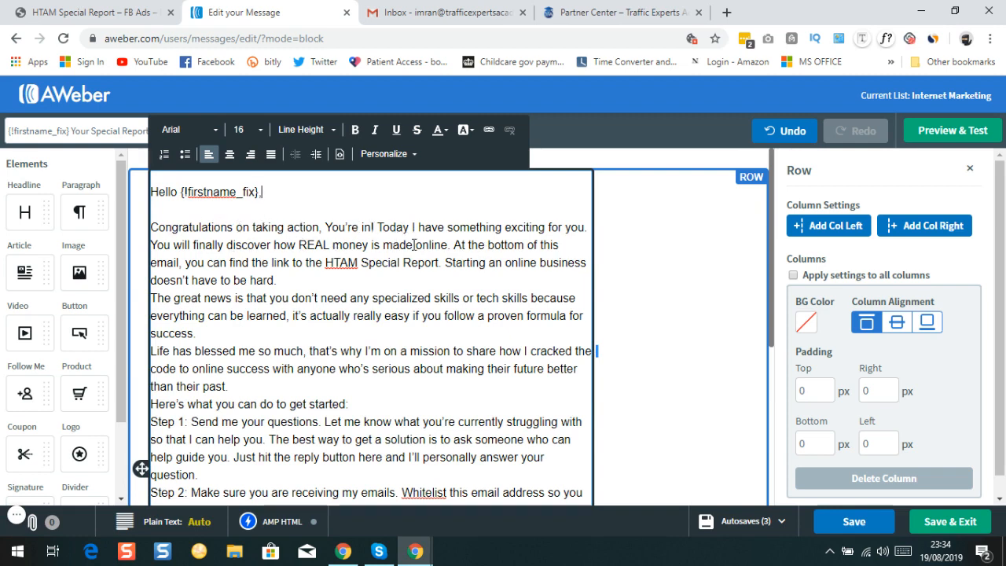
Break the opening paragraph into separate lines starting at "Today I have", "You will finally discover" and "Starting an online business".
left_click(377, 227)
key("Return")
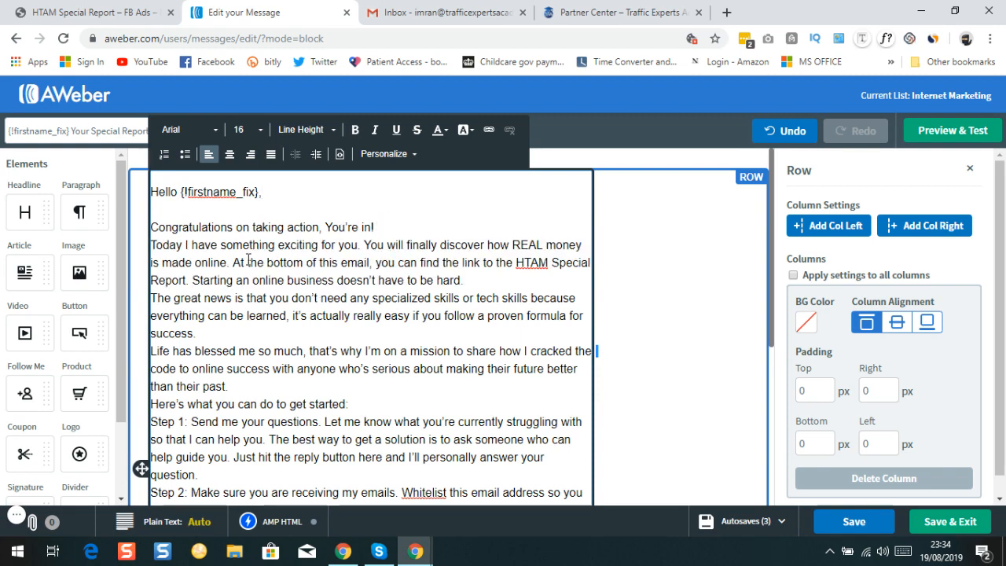
key("Return")
key("BackSpace")
key("Return")
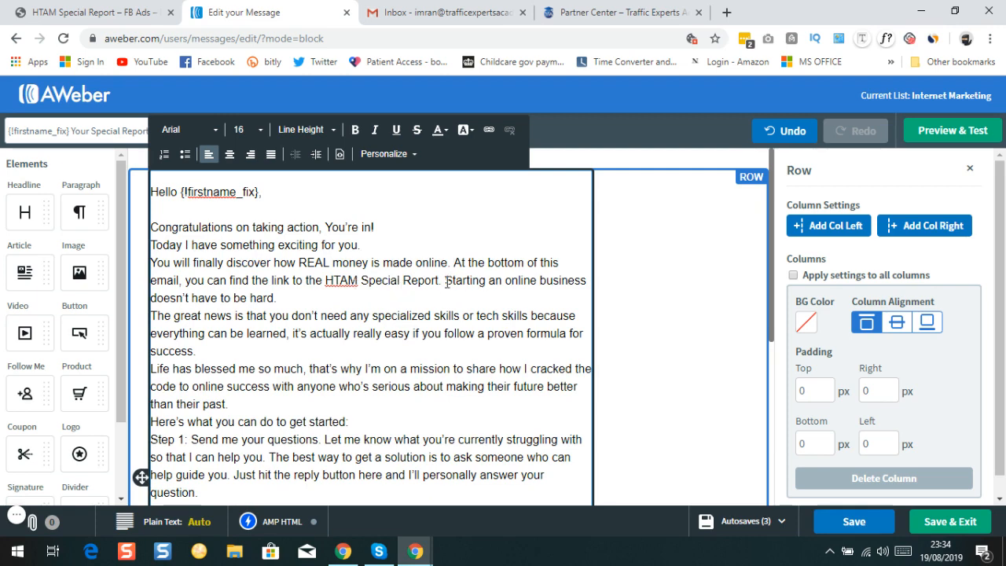
key("Return")
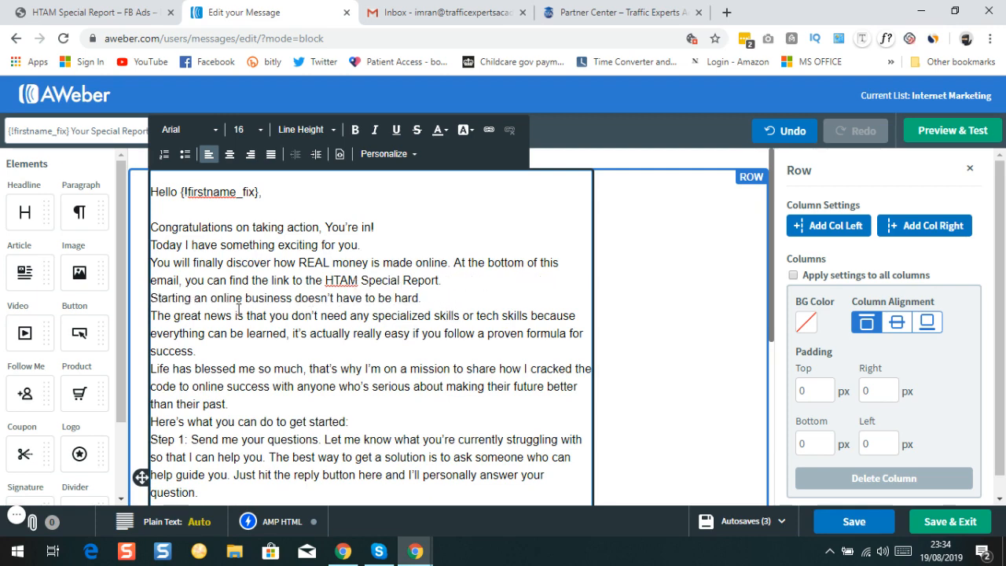
Review the rest of the email body, from "The great news is" through the numbered steps to the closing lines.
scroll(240, 308, "down", 1)
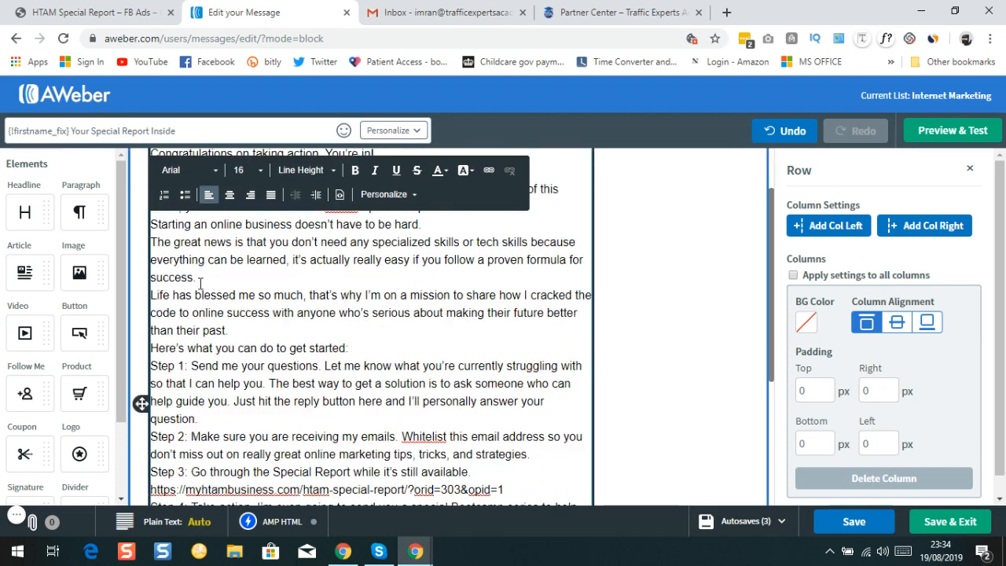
scroll(192, 314, "down", 1)
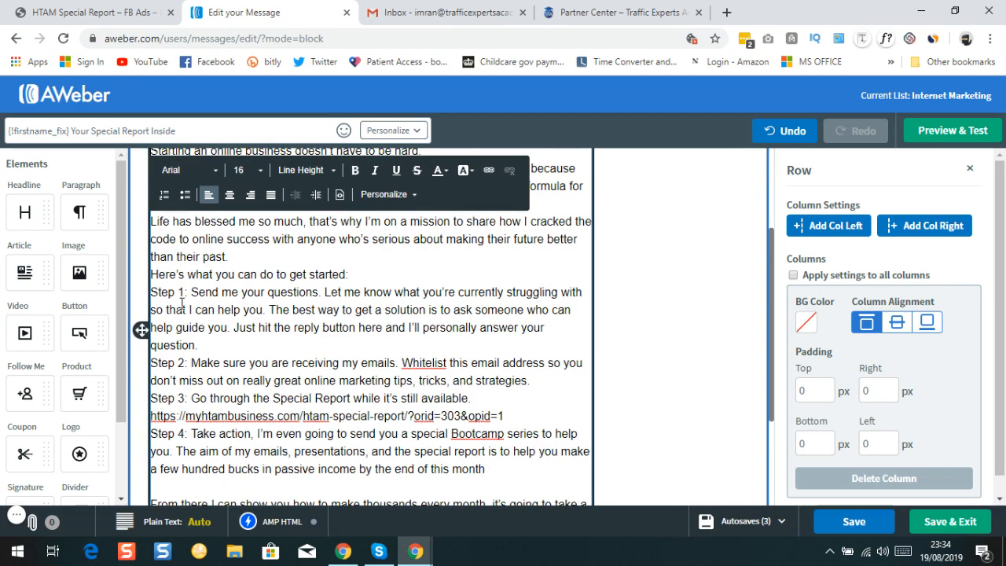
scroll(182, 301, "down", 1)
scroll(181, 301, "down", 1)
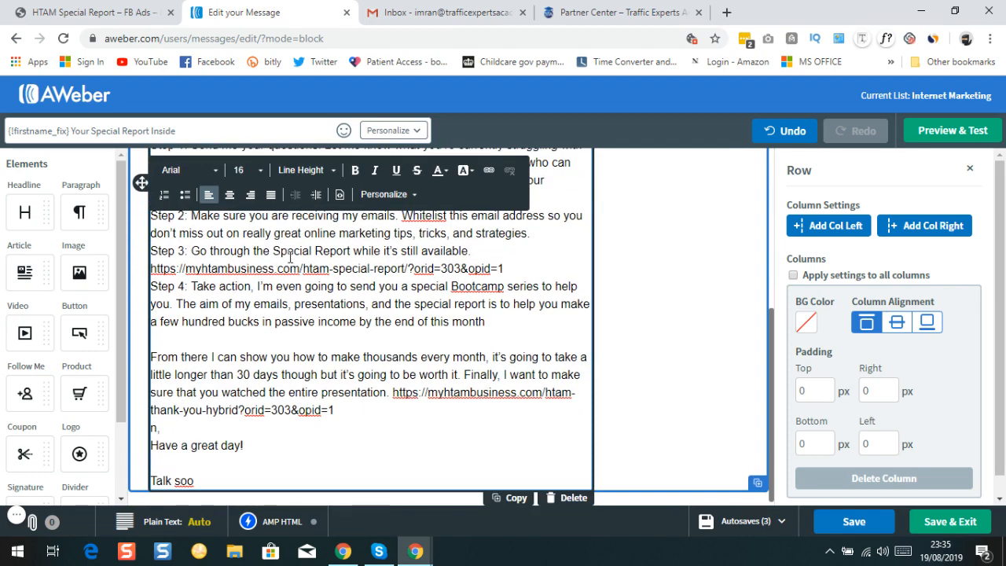
scroll(338, 284, "up", 1)
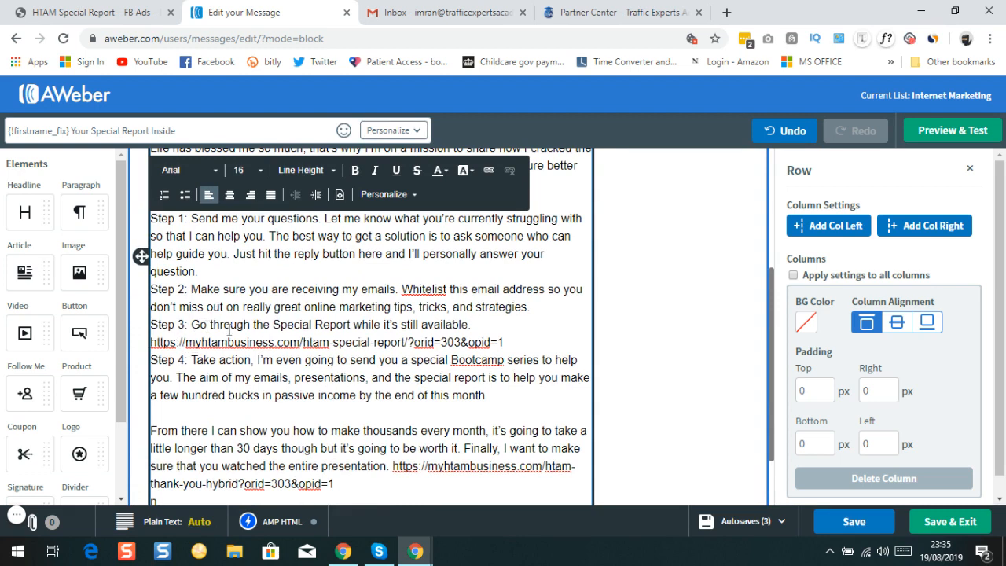
scroll(228, 332, "down", 1)
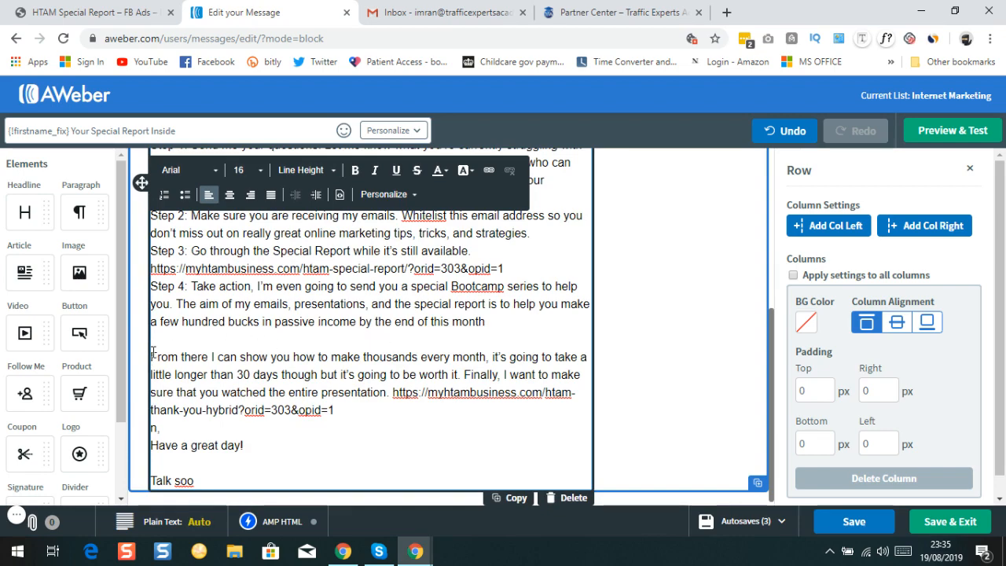
scroll(182, 290, "up", 3)
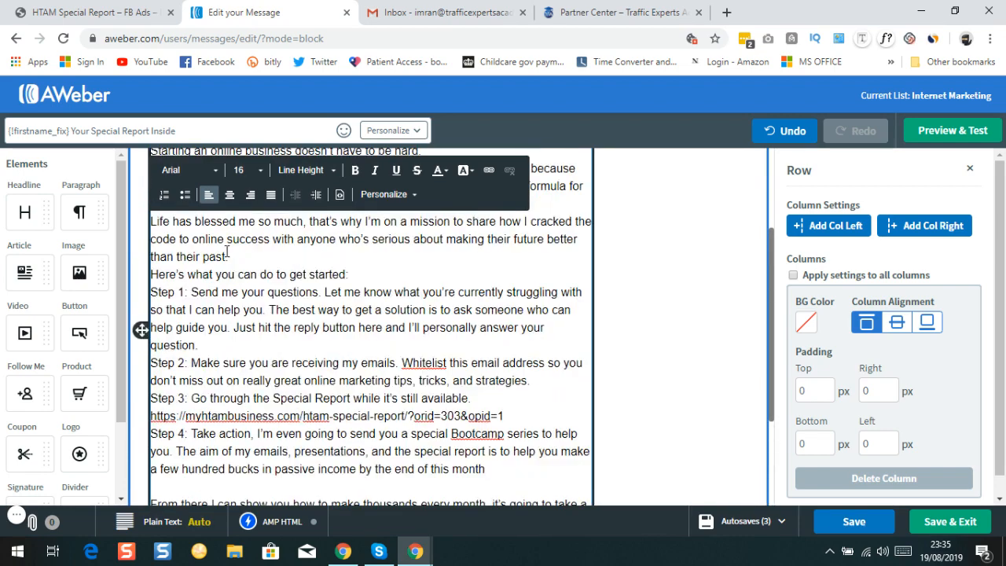
scroll(157, 353, "down", 3)
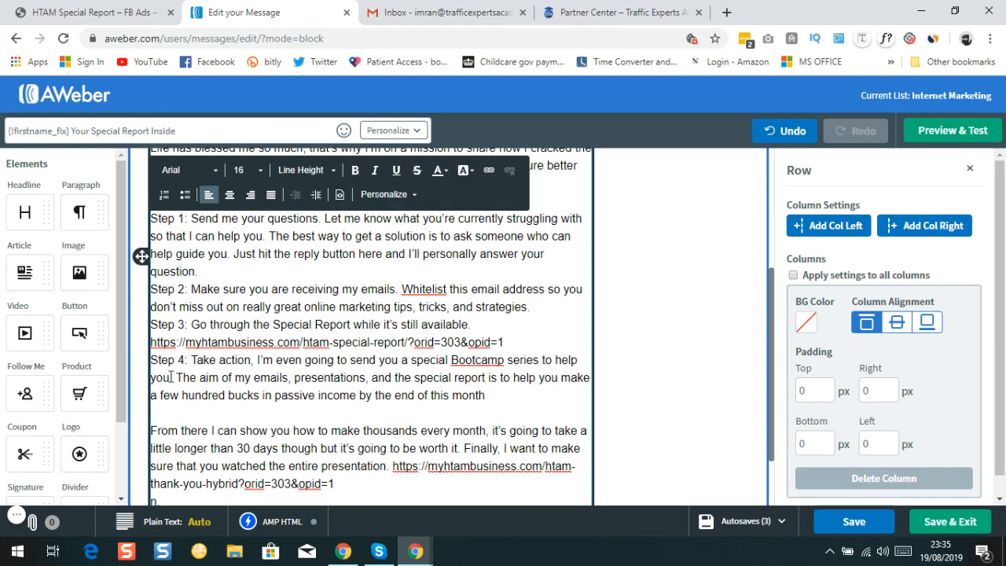
Delete the sentence "Step 4: Take action..." with its trailing space, and remove the blank line above "From there I can show you".
left_click_drag(170, 378, 152, 362)
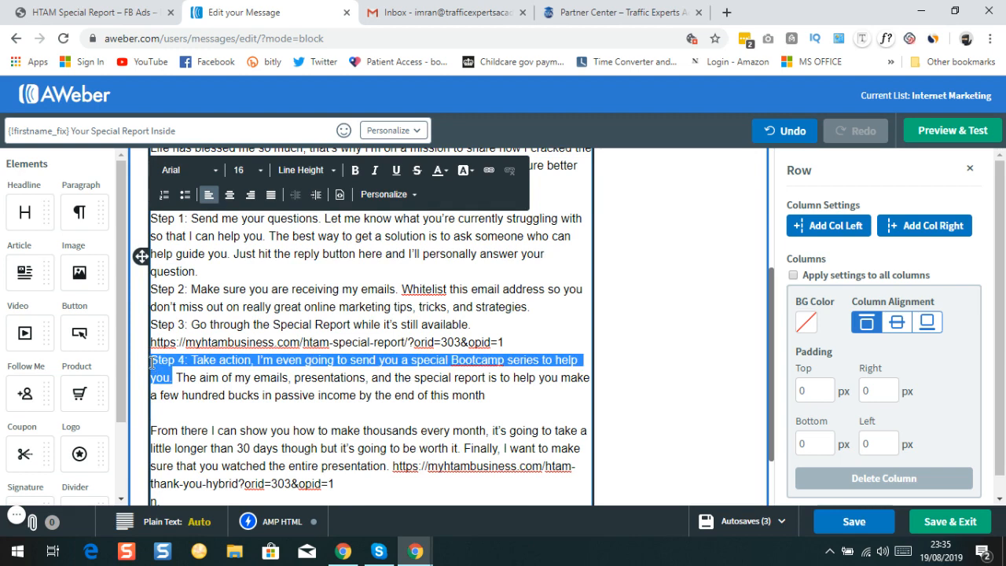
key("BackSpace")
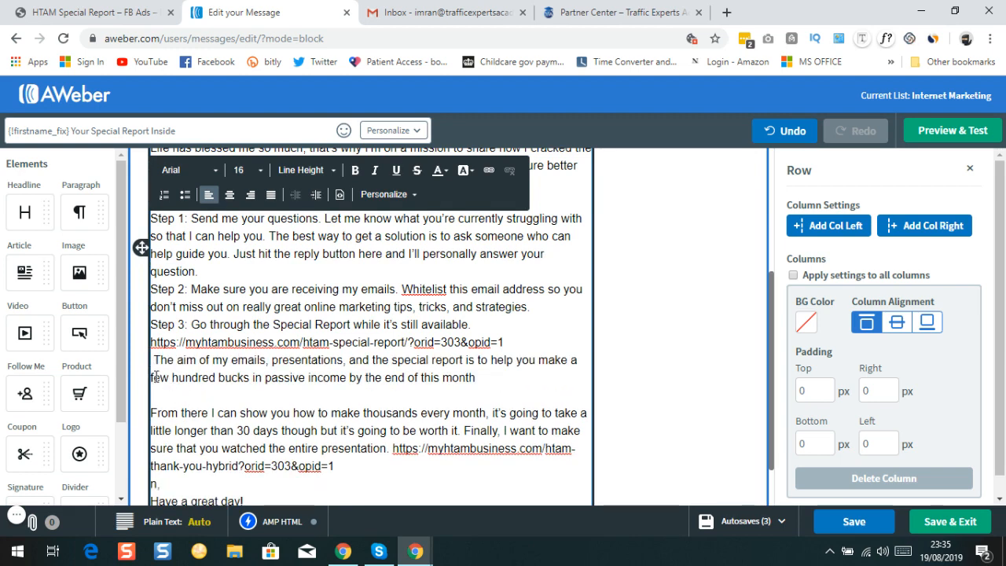
key("Delete")
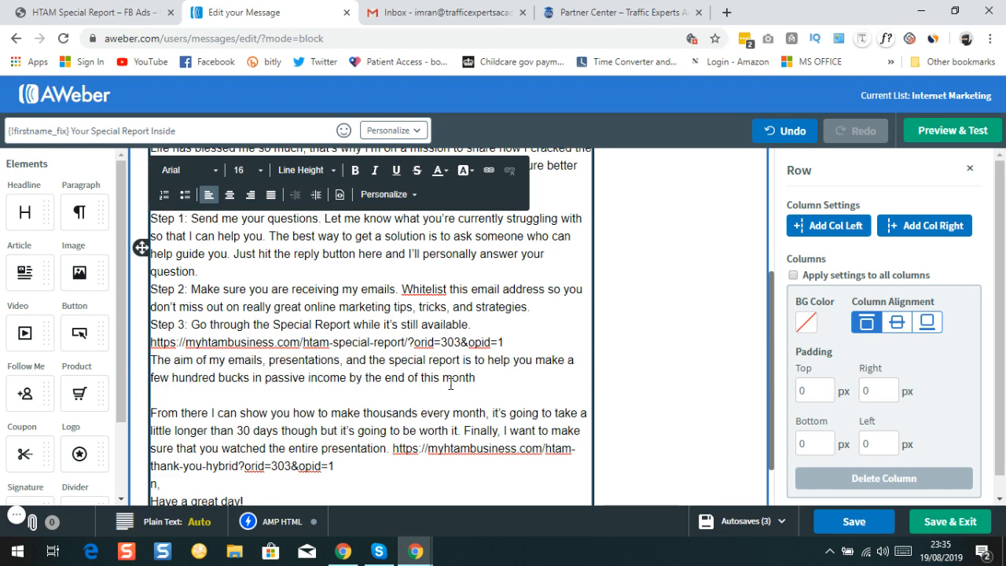
left_click(151, 410)
key("BackSpace")
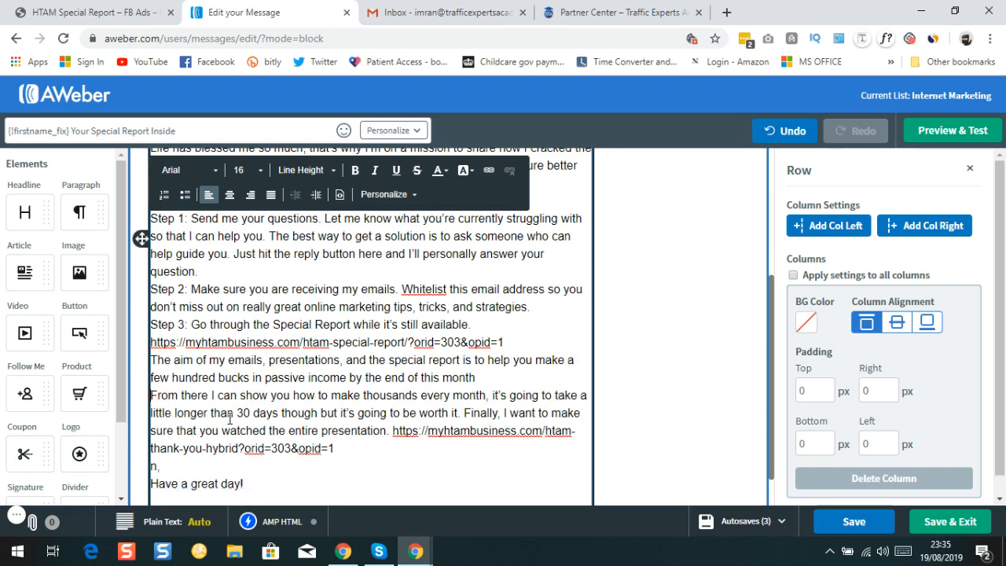
Select the special report link under Step 3, then switch to the WordPress site and open its Pretty Links list.
scroll(354, 335, "up", 3)
scroll(331, 289, "down", 3)
left_click_drag(503, 342, 155, 341)
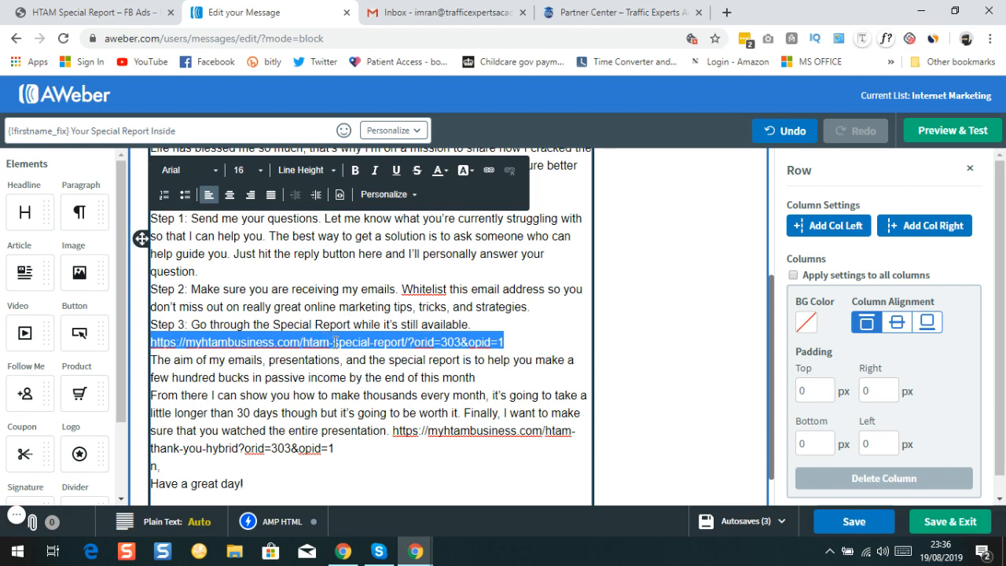
left_click(86, 14)
left_click(742, 133)
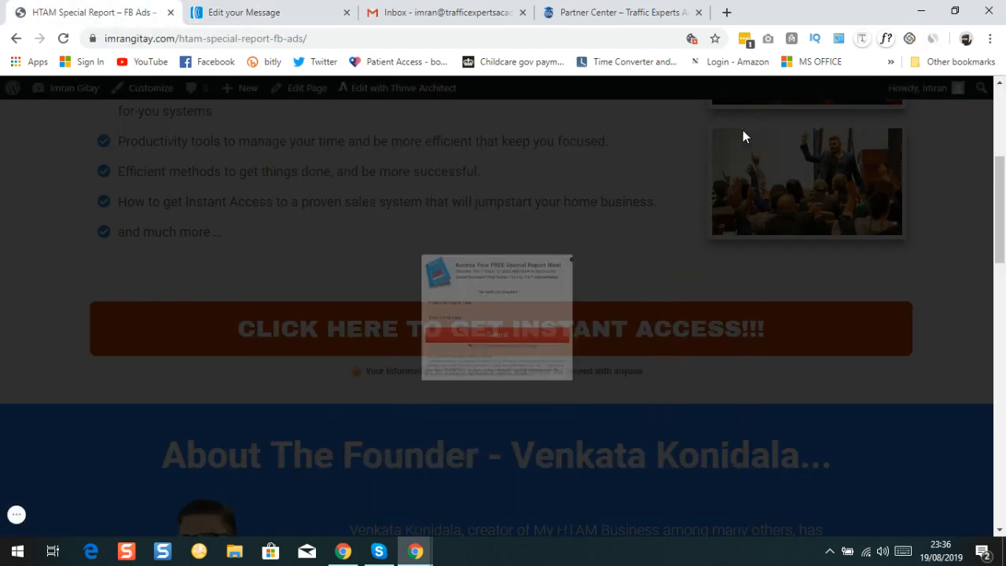
mouse_move(63, 91)
left_click(63, 116)
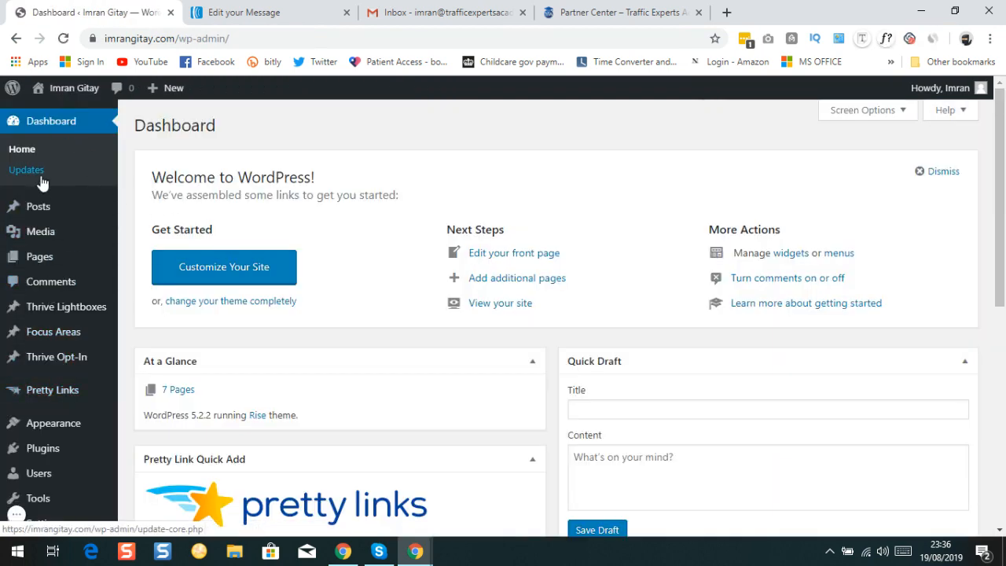
left_click(45, 389)
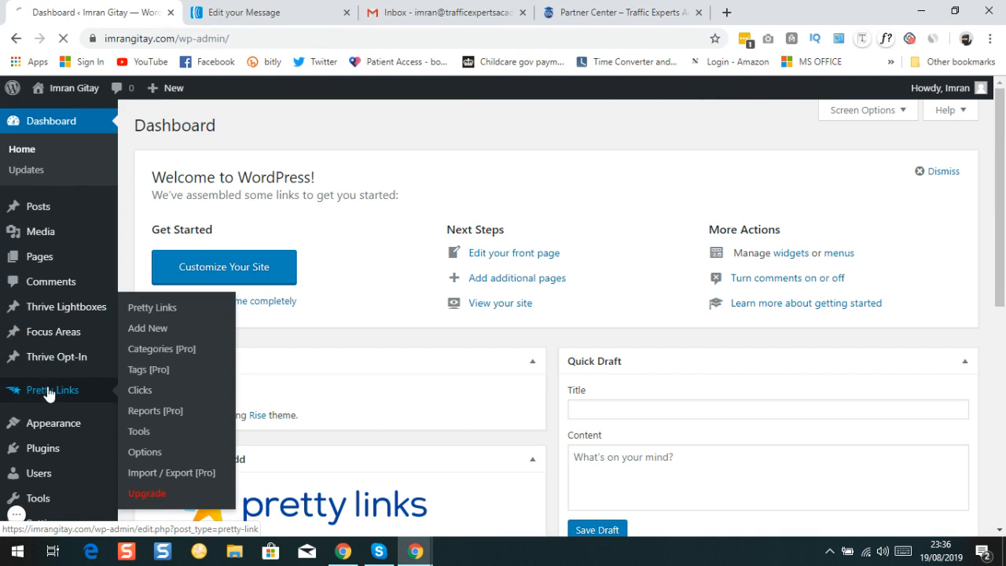
left_click(149, 307)
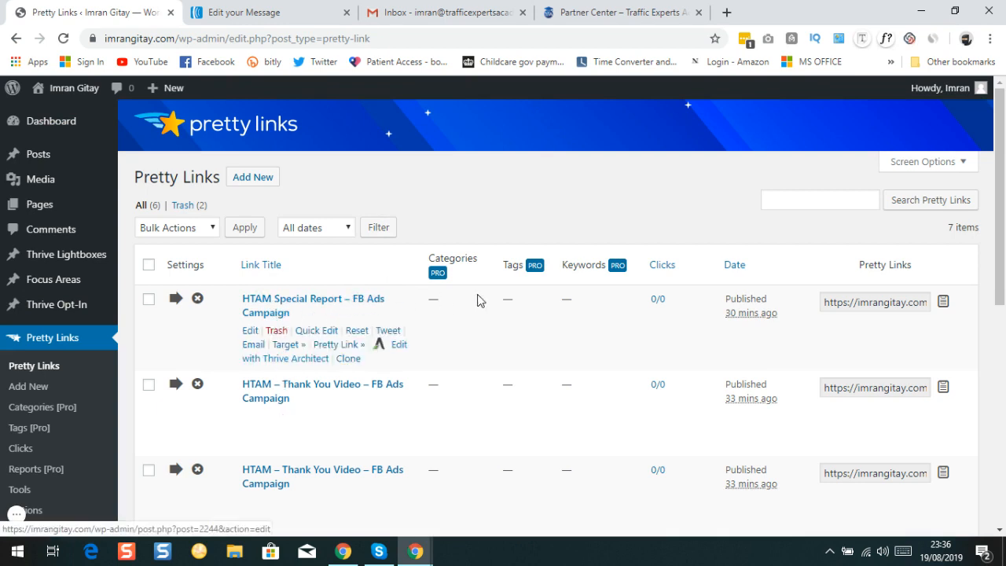
Copy the pretty link URL of "HTAM Special Report – FB Ads Campaign".
left_click(844, 305)
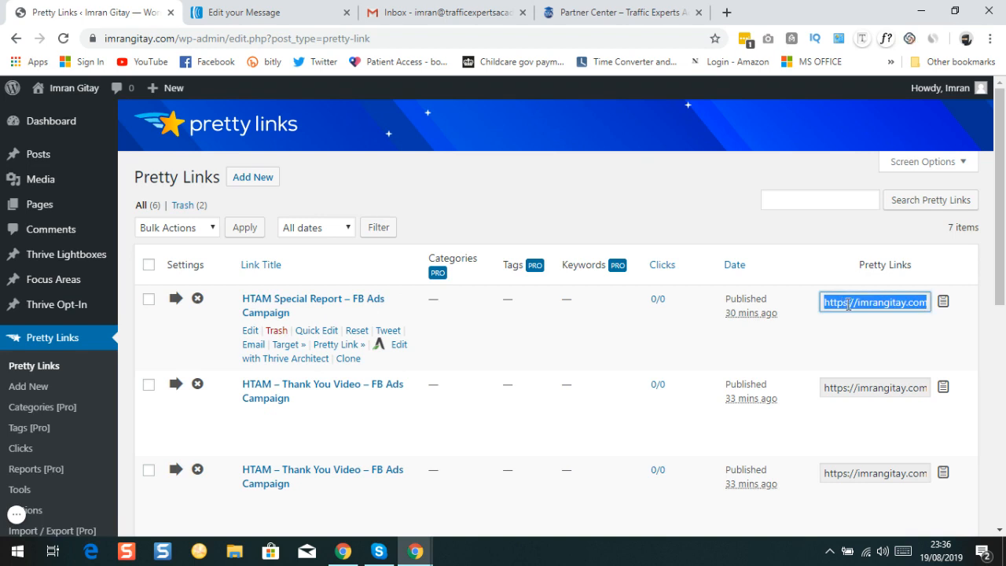
right_click(835, 304)
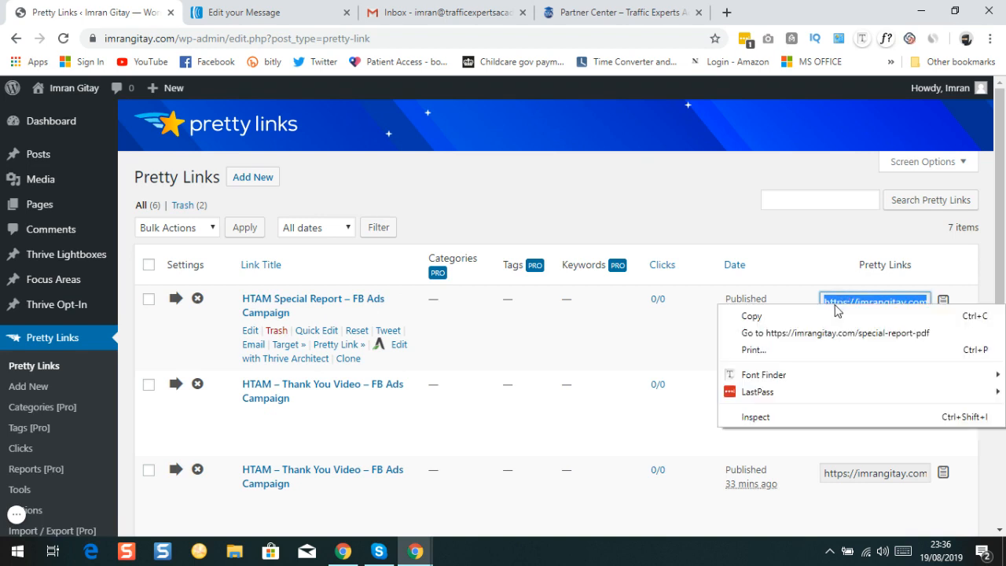
left_click(782, 321)
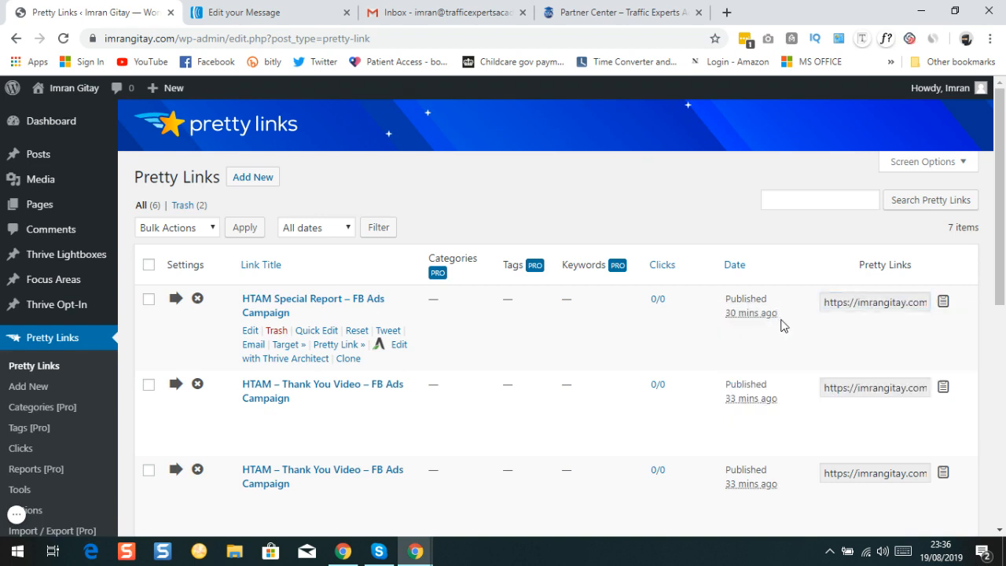
left_click(944, 305)
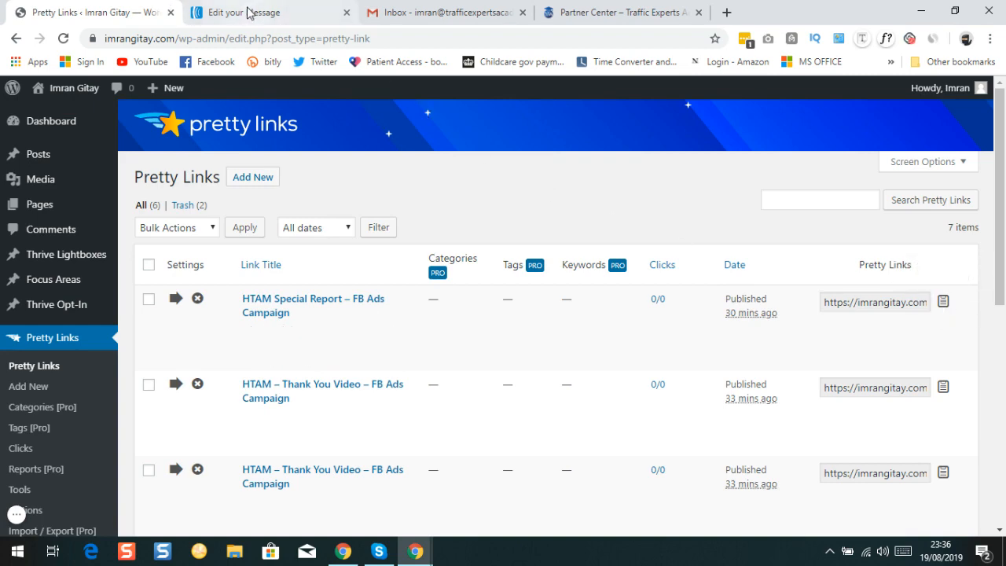
Replace the selected special report link under Step 3 with the copied pretty link, keeping "The aim of my emails" on a new line.
left_click(203, 12)
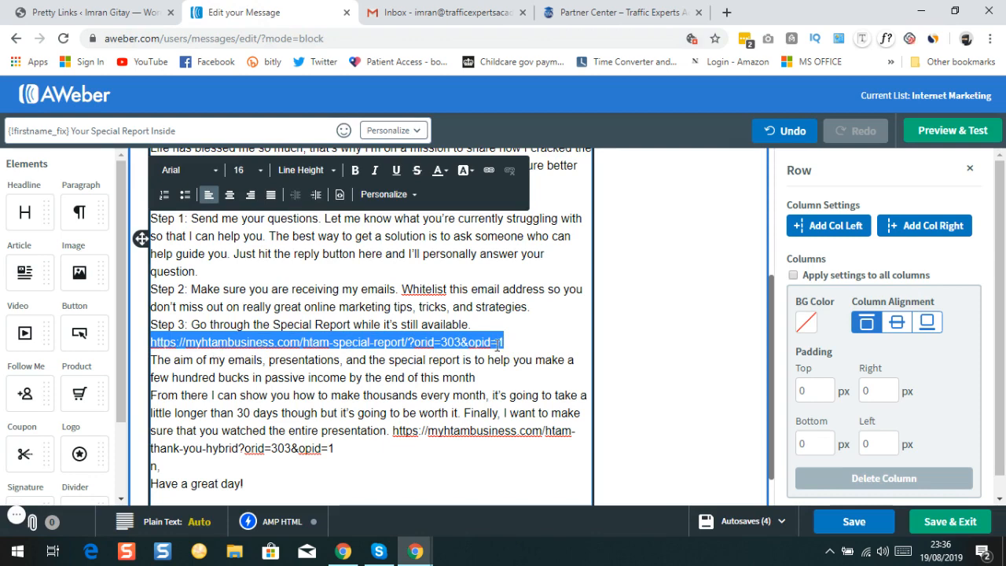
right_click(356, 345)
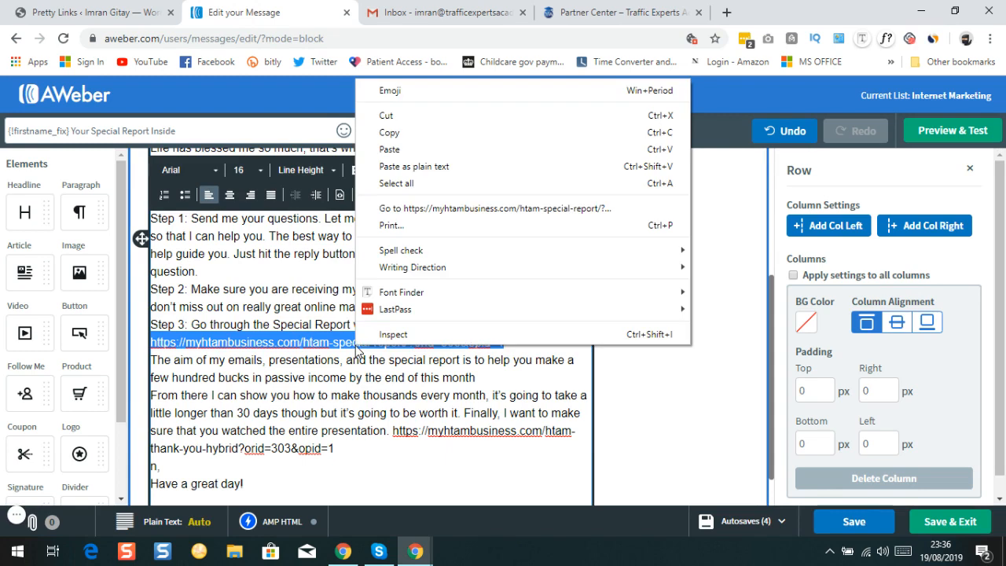
left_click(390, 149)
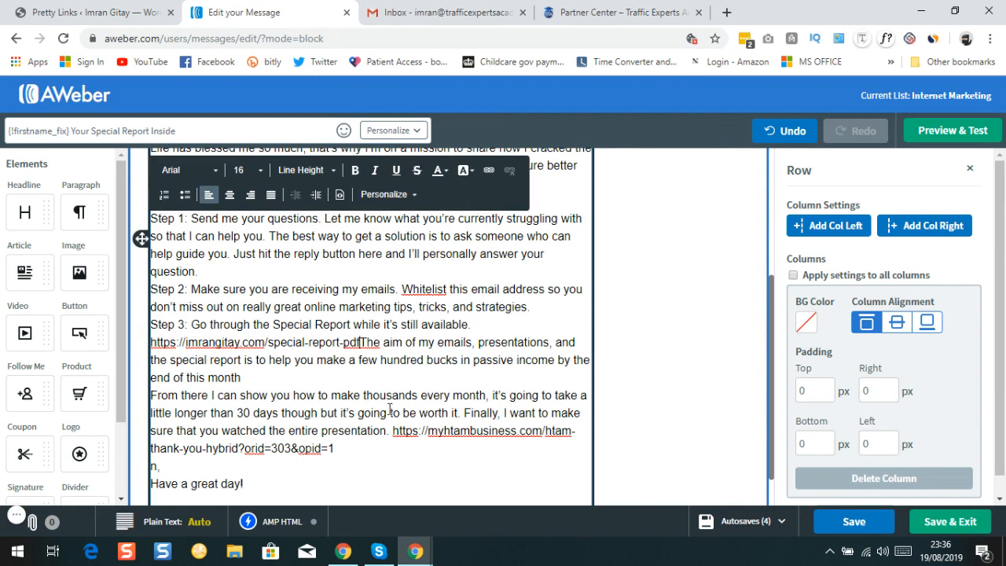
key("Return")
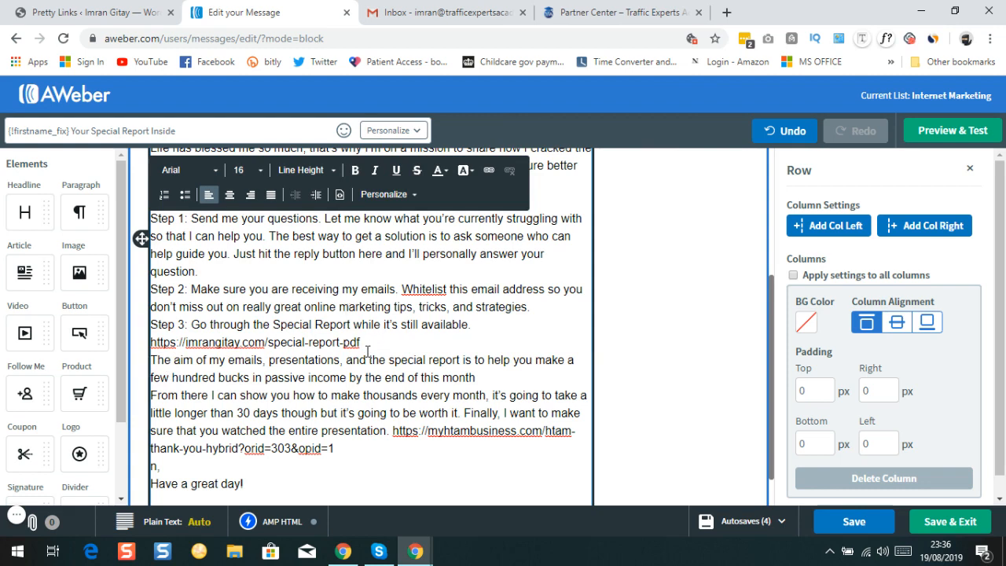
Format the special-report-pdf link under Step 3 in bold at font size 20.
triple_click(305, 342)
left_click_drag(305, 342, 249, 354)
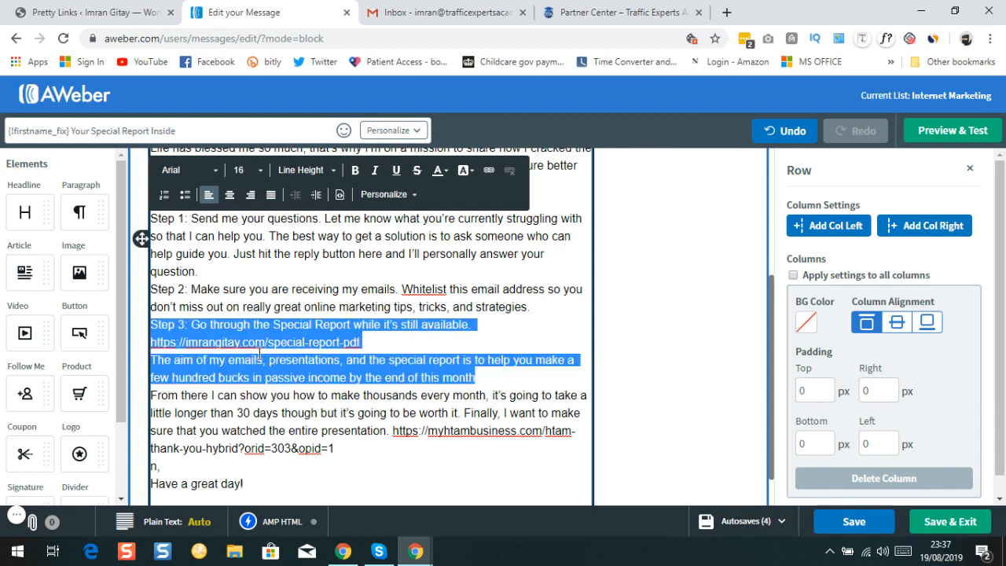
left_click(381, 342)
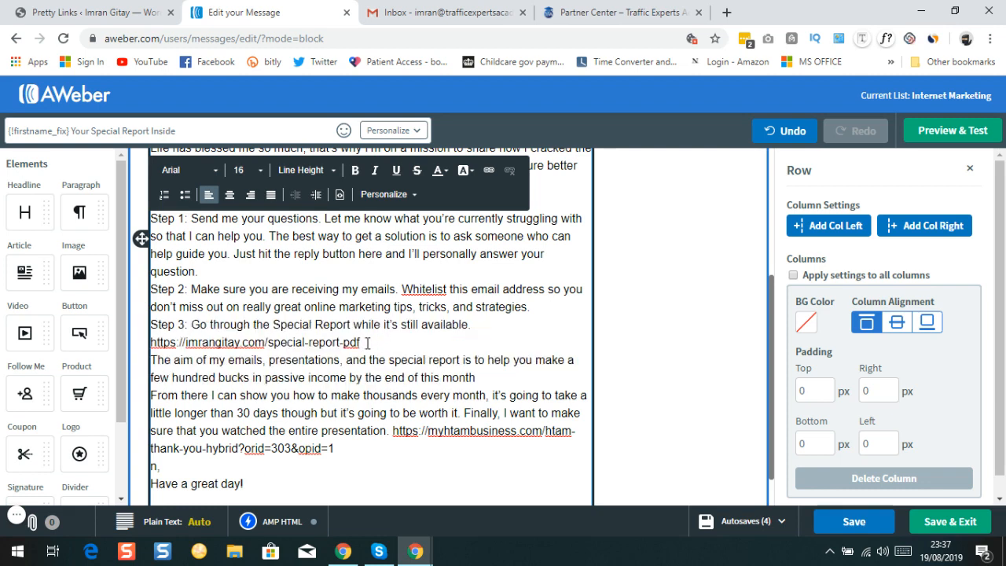
triple_click(364, 342)
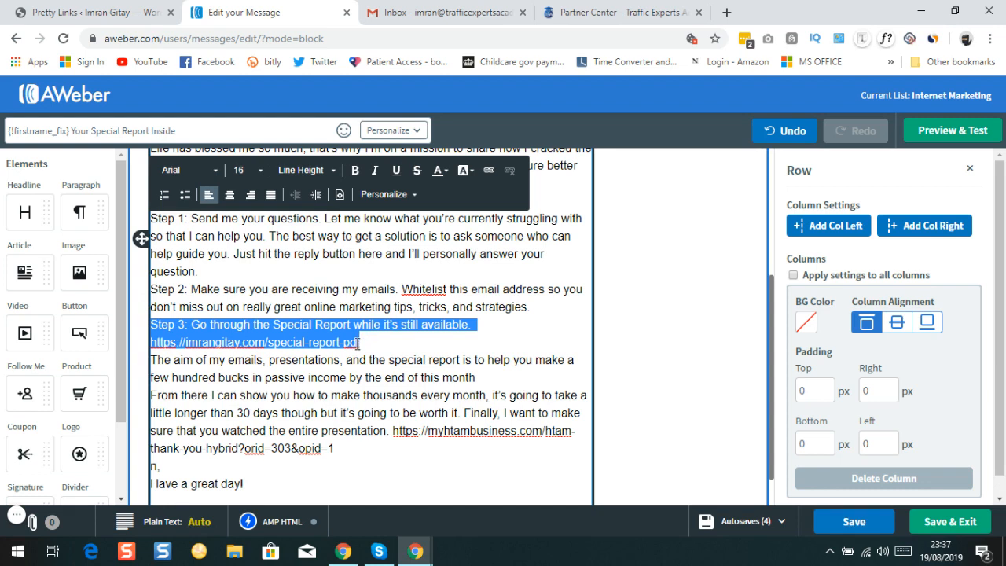
double_click(359, 343)
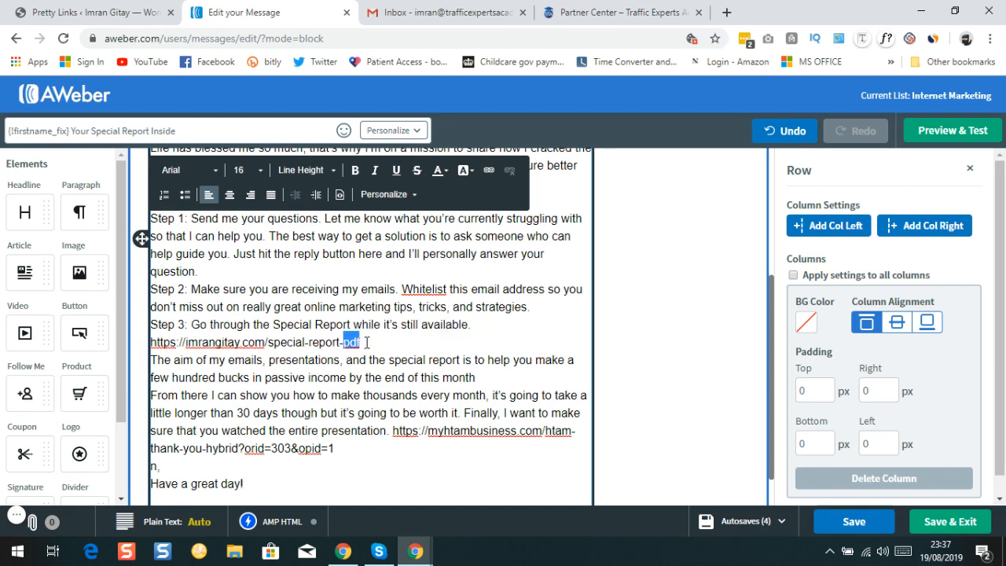
triple_click(362, 343)
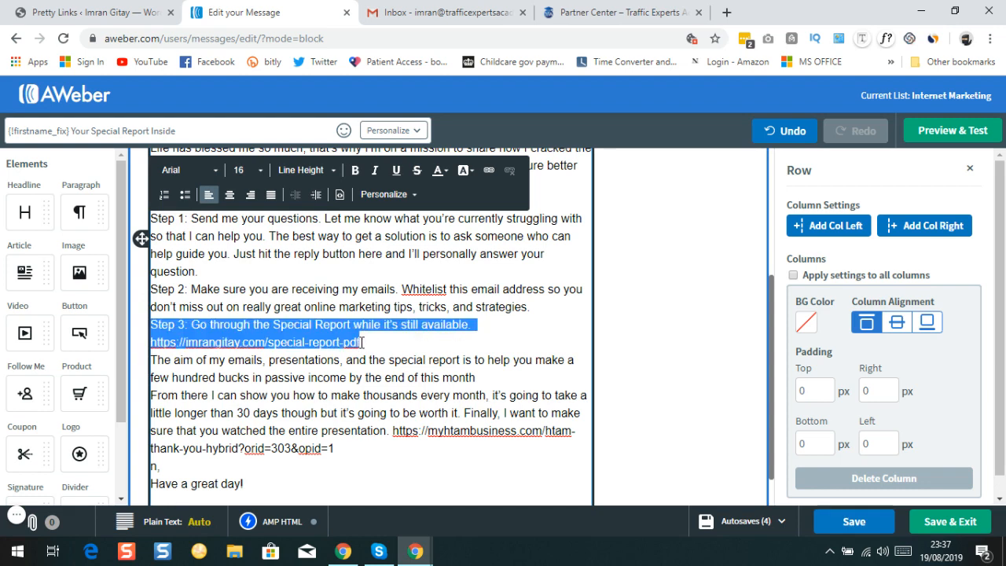
double_click(155, 343)
left_click(358, 342)
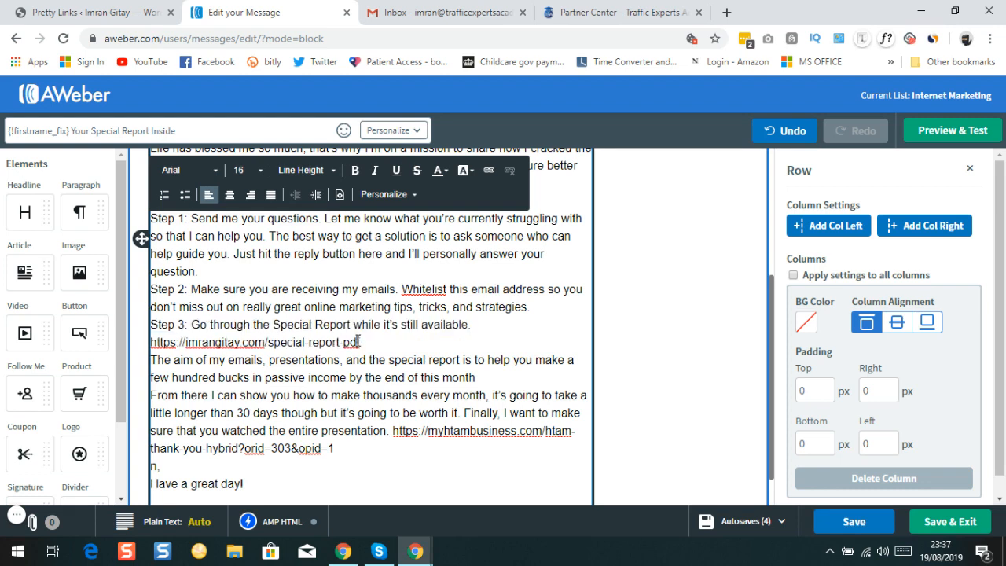
triple_click(359, 343)
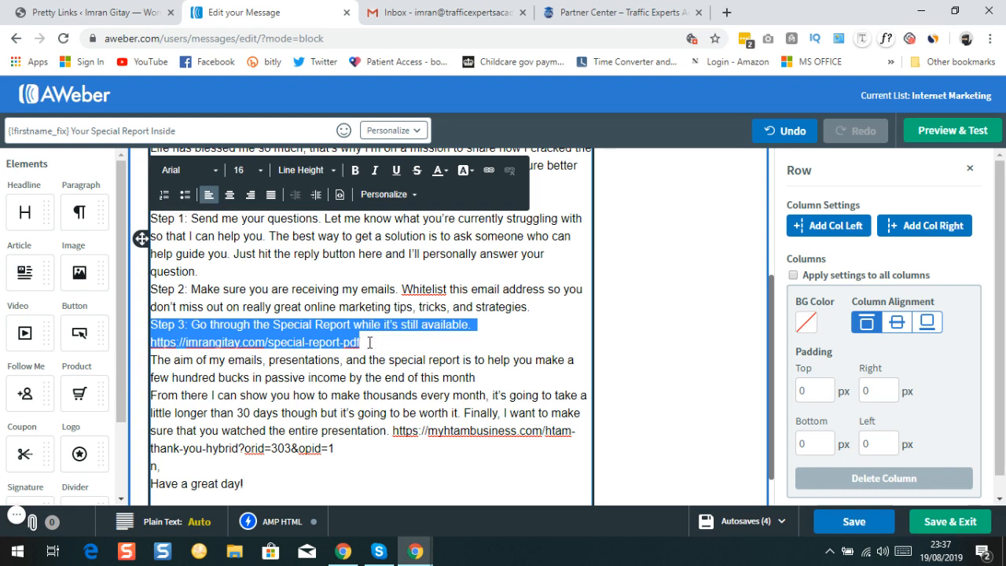
left_click(370, 343)
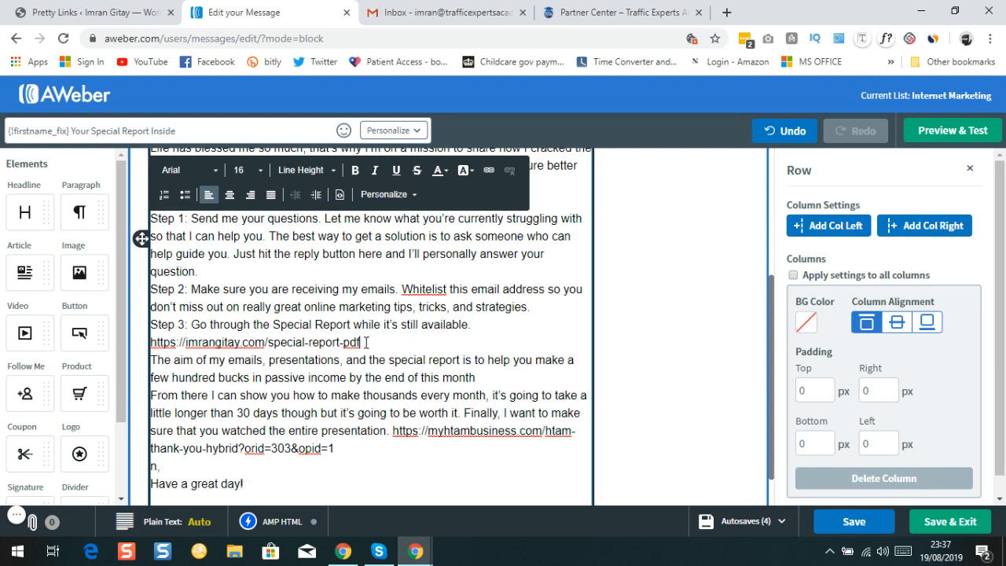
left_click_drag(367, 342, 154, 354)
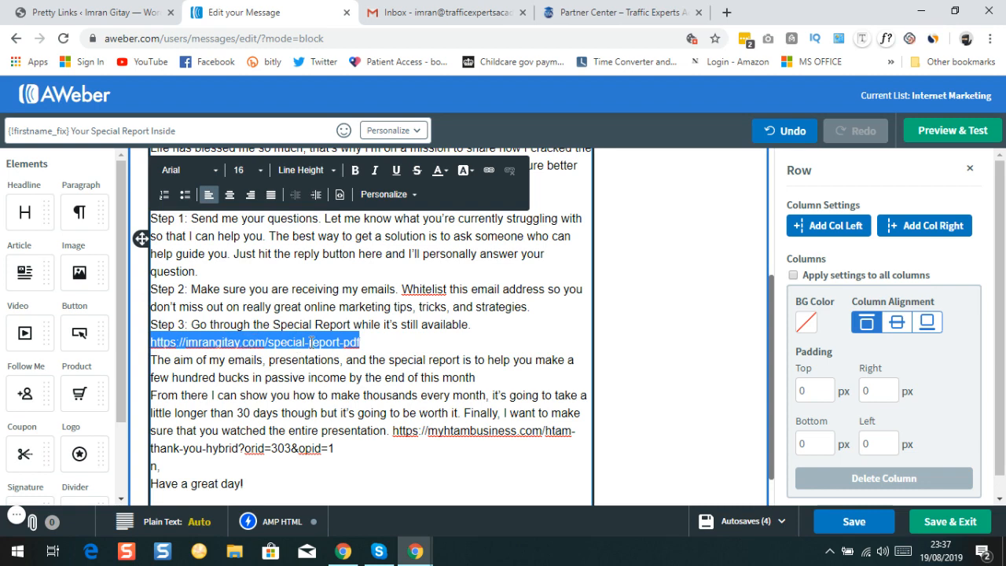
left_click(262, 177)
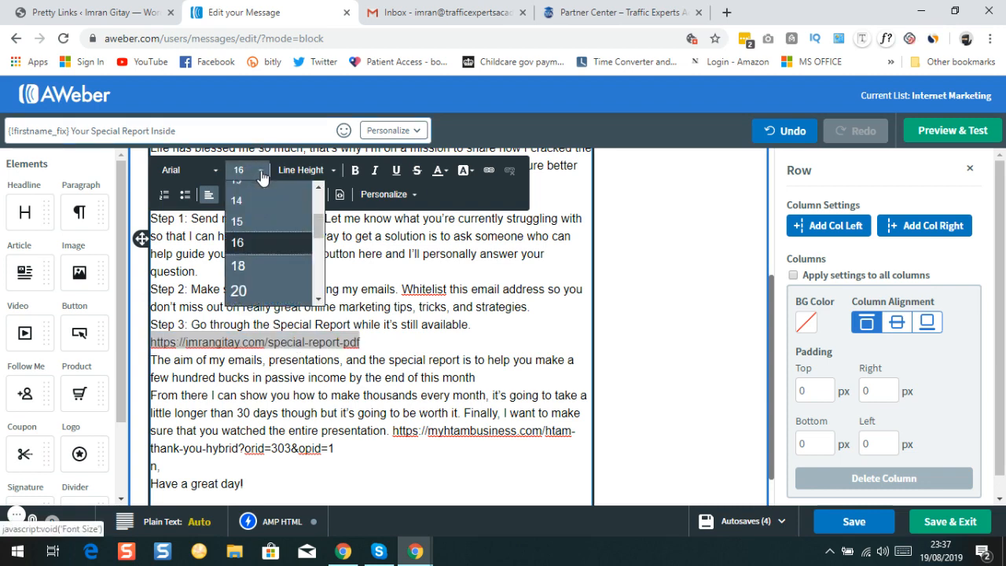
left_click(247, 293)
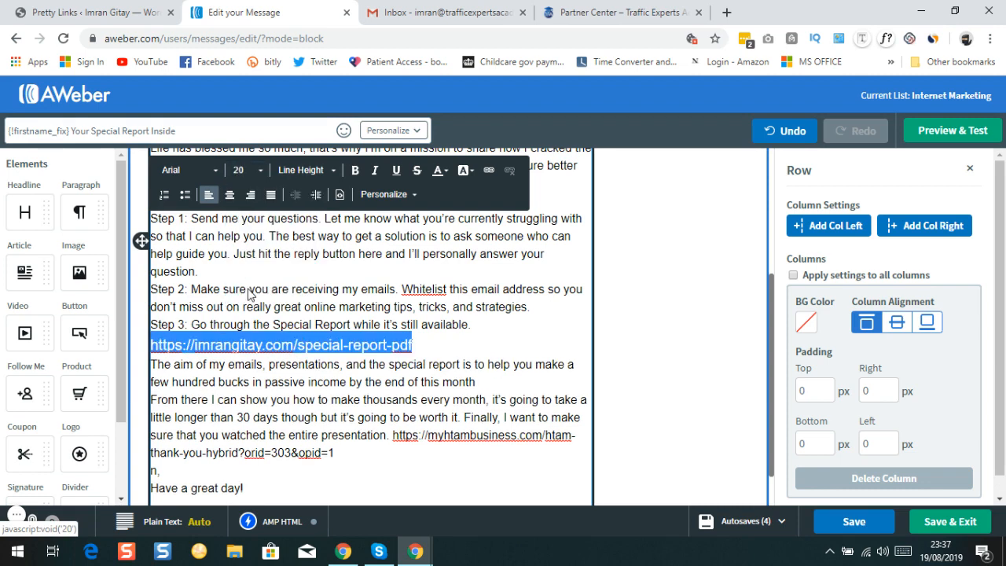
left_click(355, 174)
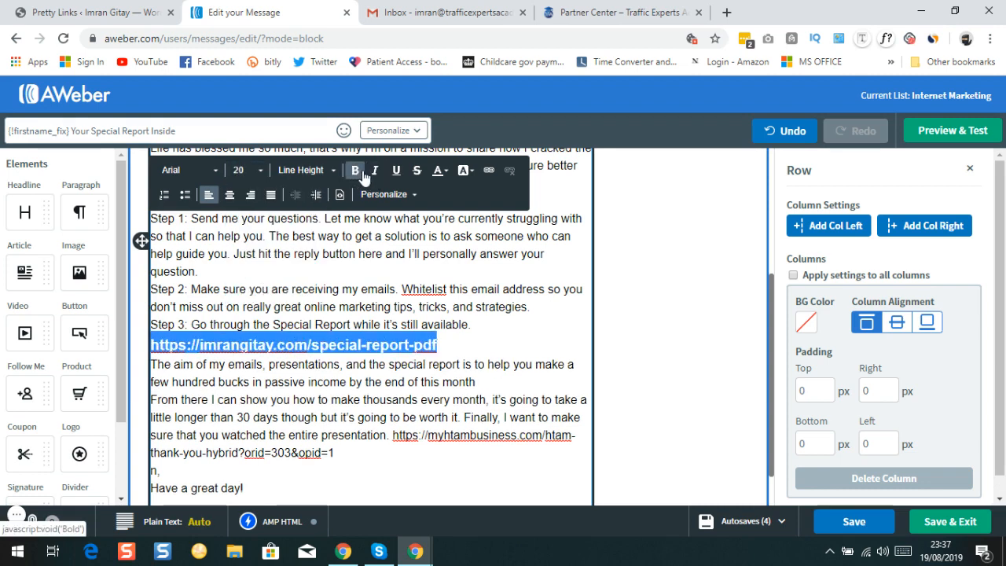
Turn the bold special-report-pdf text into a URL hyperlink pointing to the copied pretty link address.
left_click(491, 171)
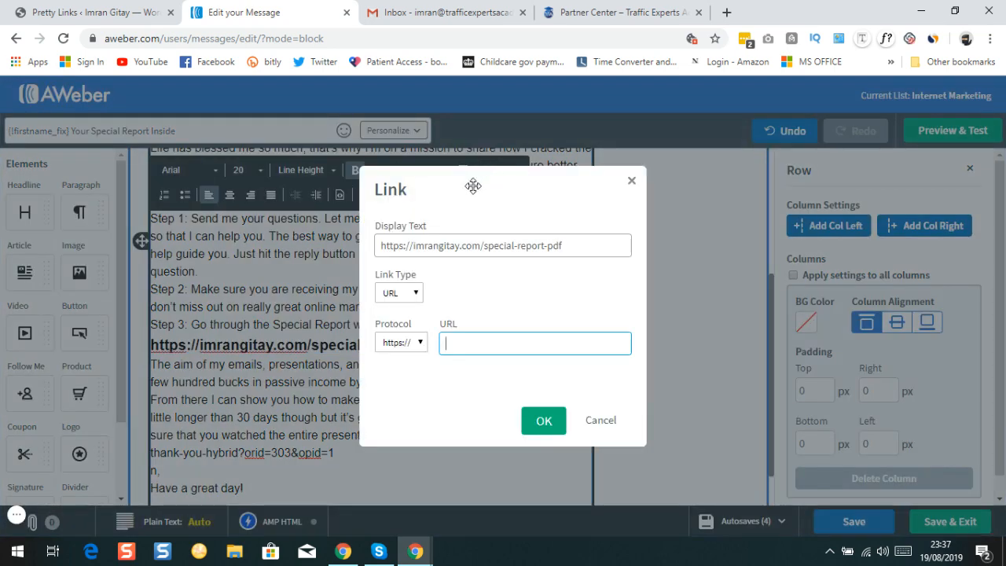
left_click(632, 183)
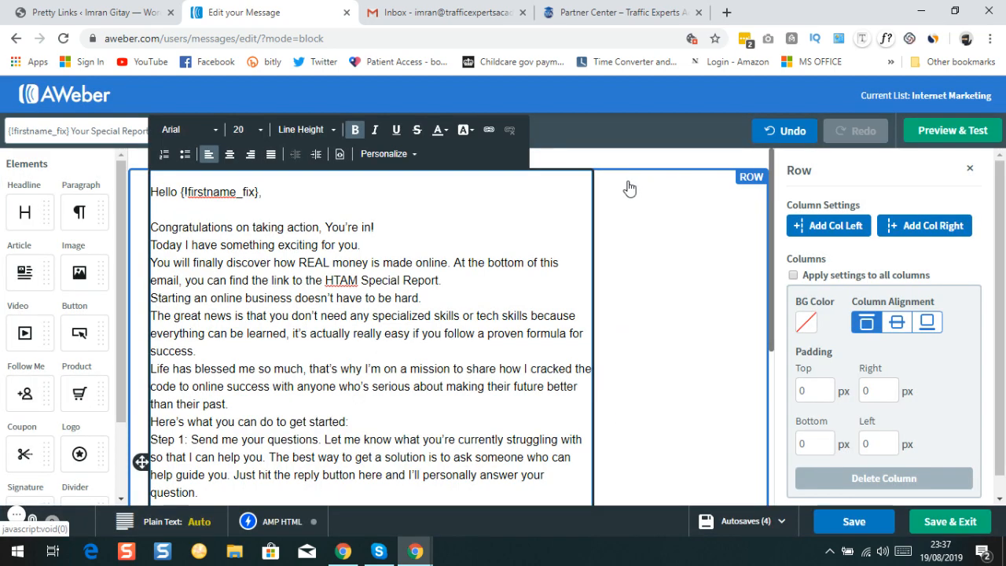
scroll(340, 393, "down", 3)
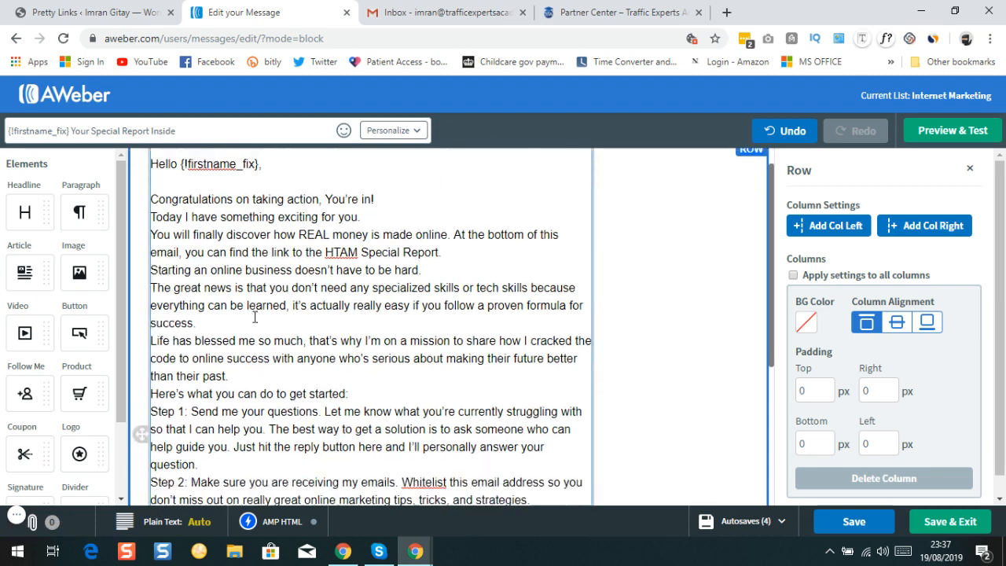
left_click(439, 343)
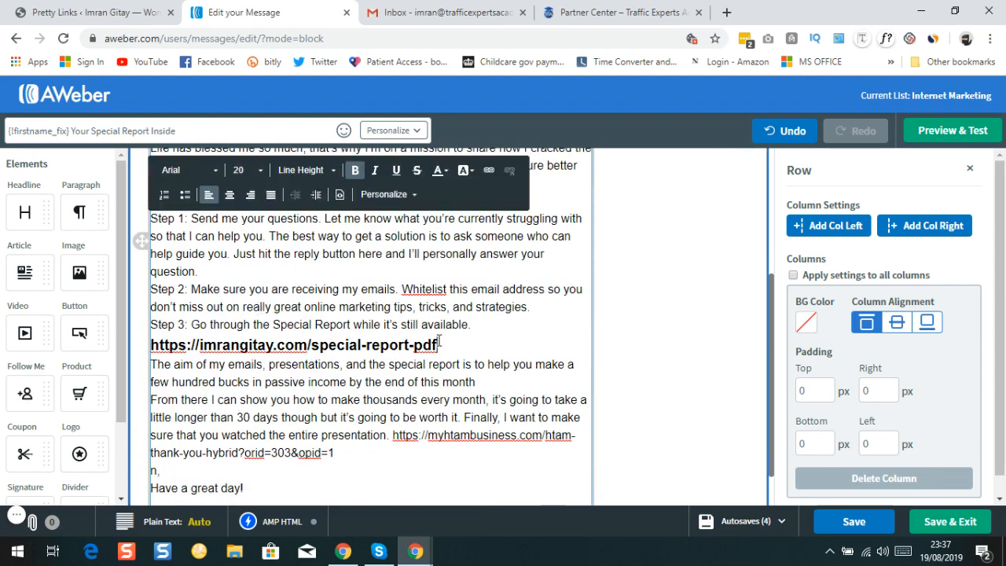
triple_click(439, 343)
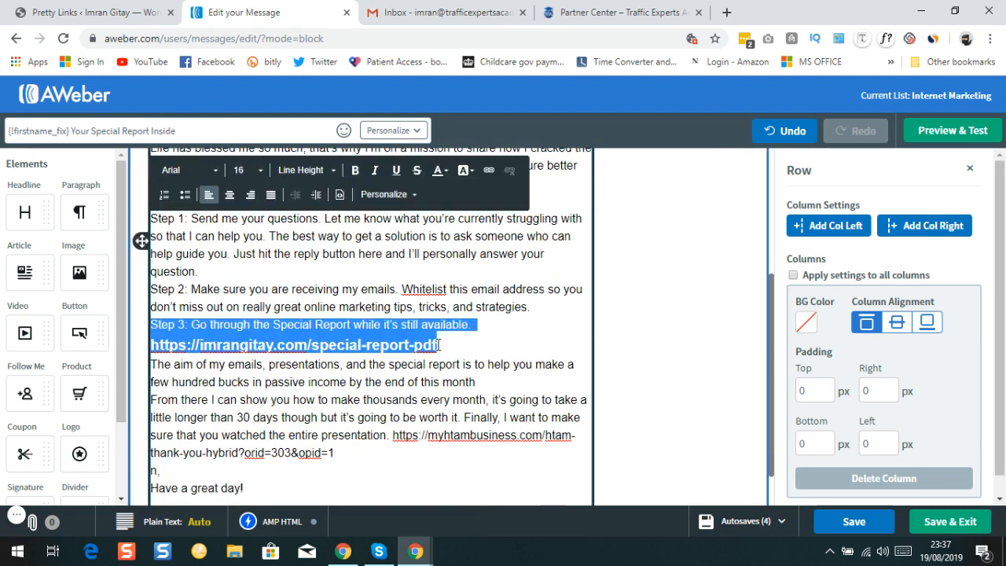
left_click(438, 344)
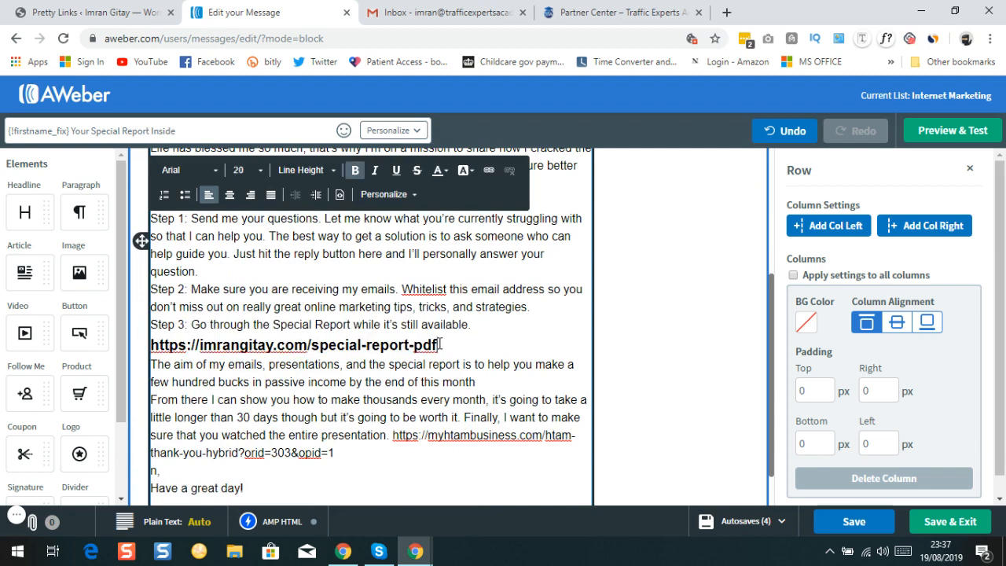
left_click_drag(439, 344, 152, 354)
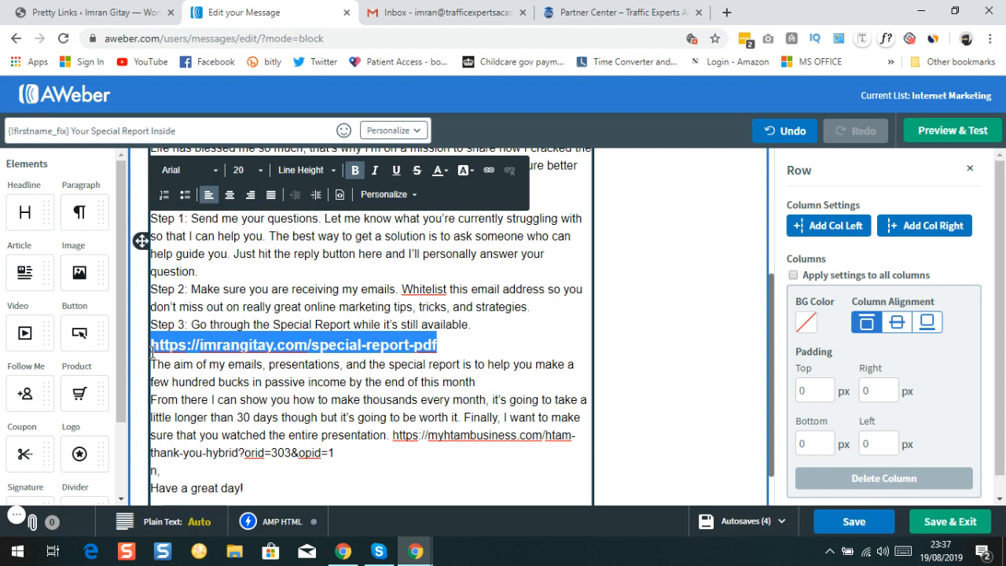
left_click(489, 172)
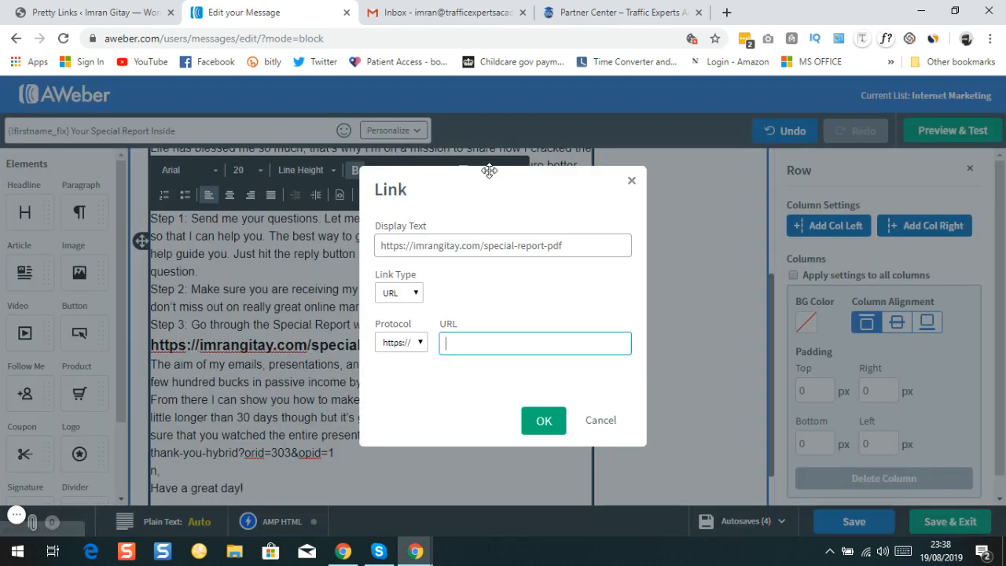
right_click(478, 346)
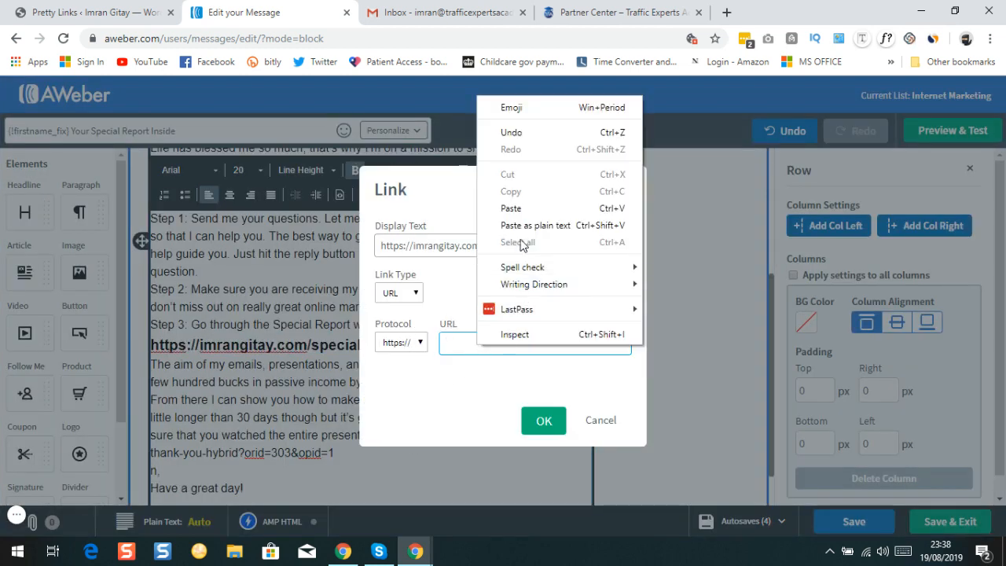
left_click(519, 211)
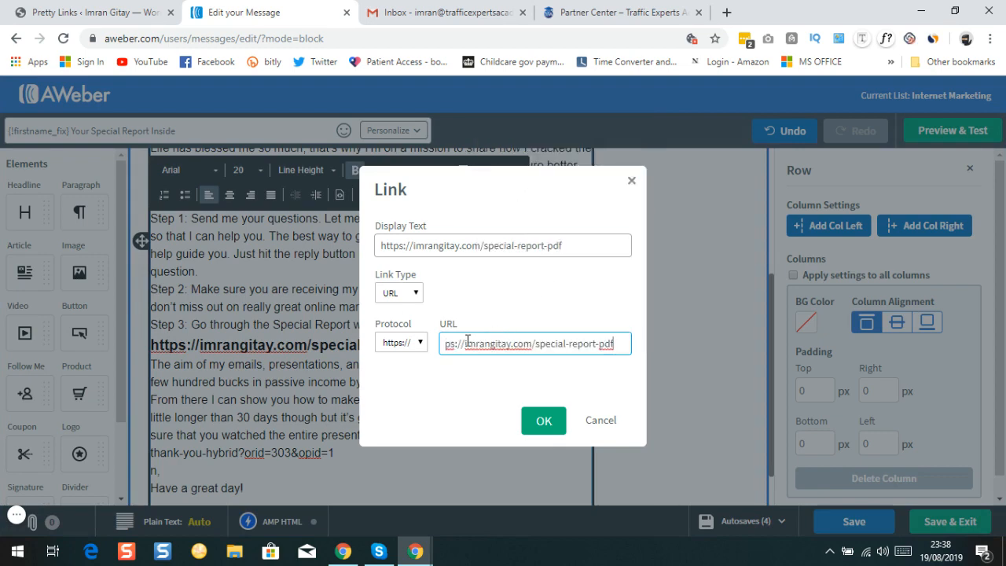
left_click(548, 430)
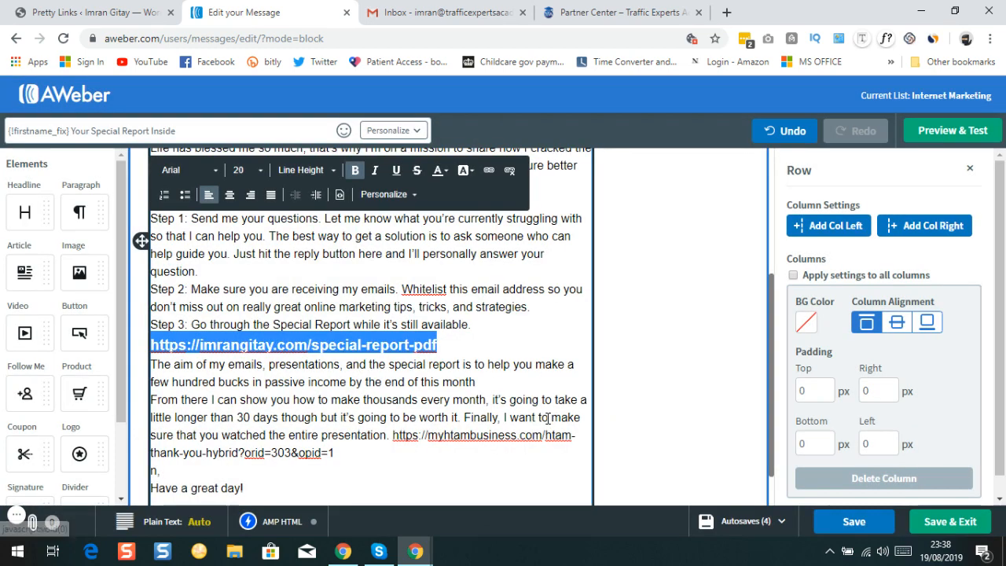
left_click(481, 351)
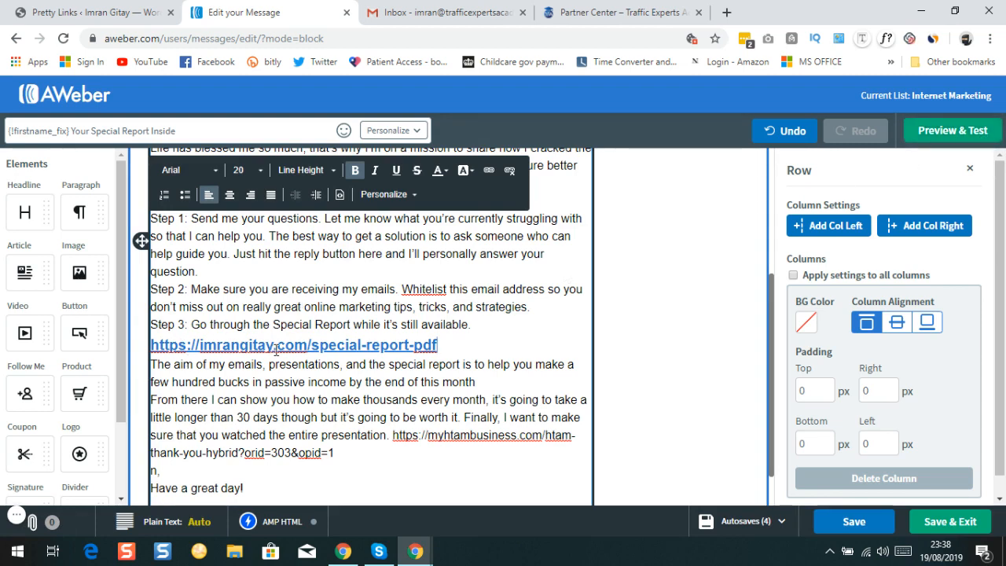
Put the thank-you-hybrid link on its own line, remove the stray "n," beneath it, and complete the sign-off as "Talk soon,".
scroll(276, 351, "down", 1)
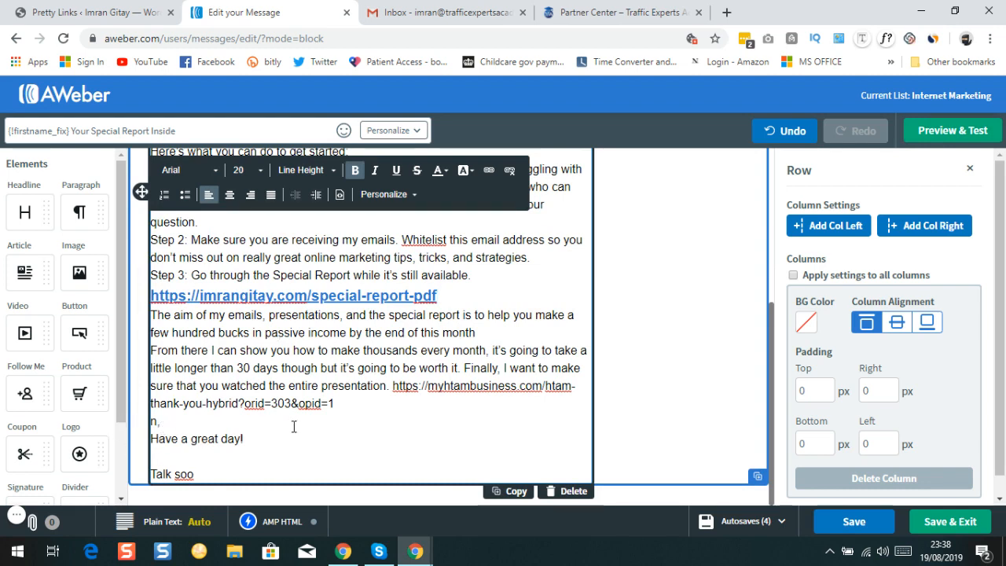
triple_click(393, 387)
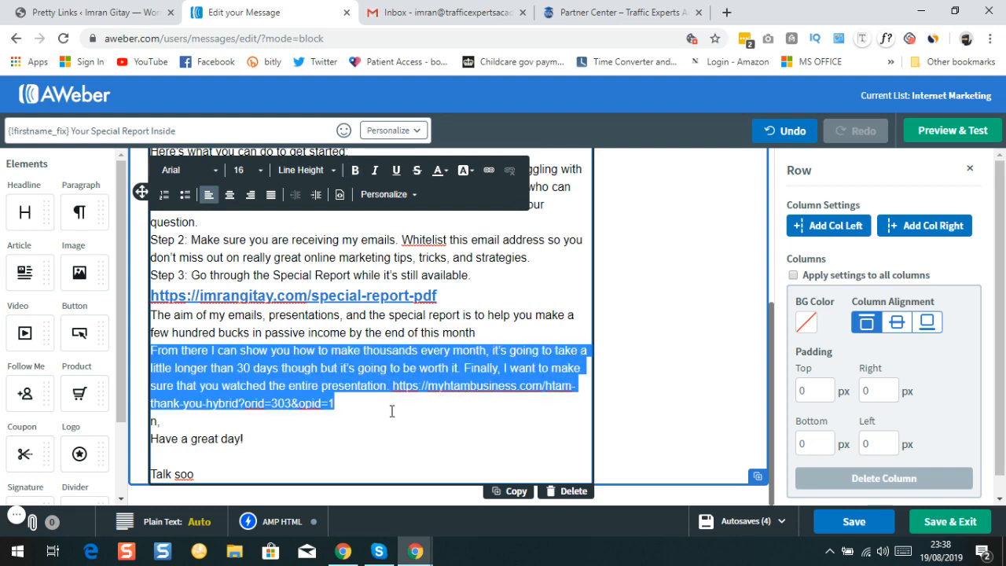
left_click(392, 410)
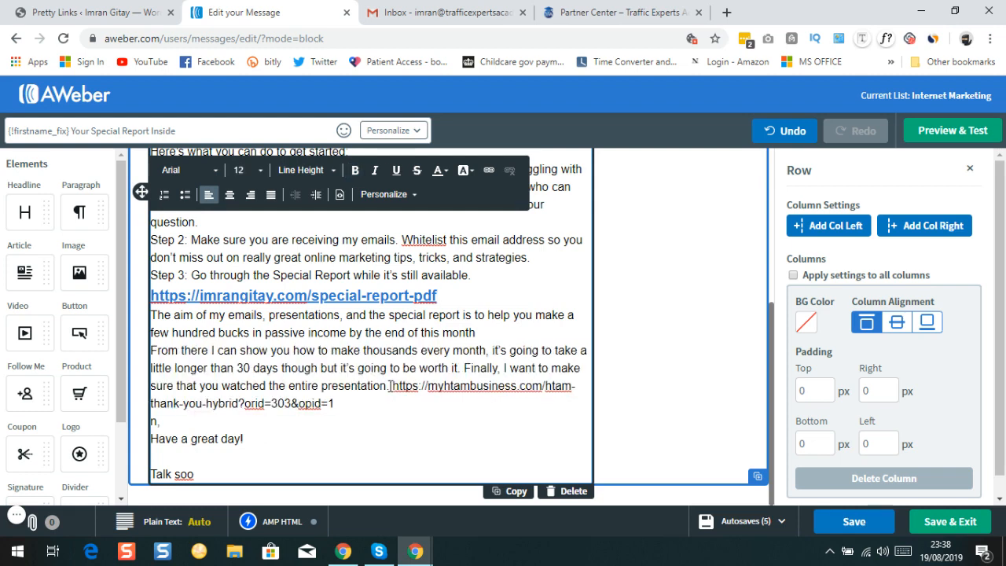
left_click(391, 386)
key("Return")
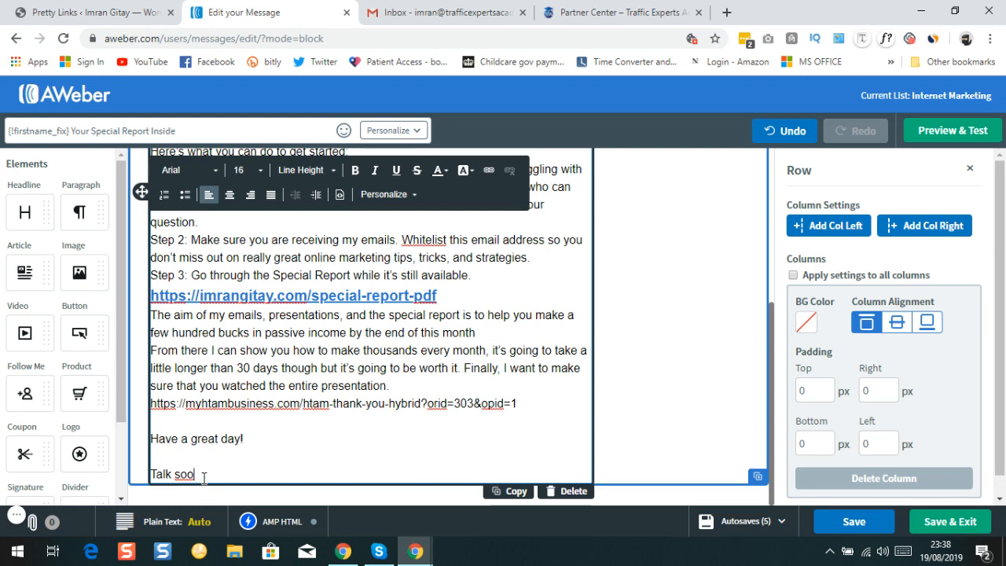
type("n,")
Select the thank-you-hybrid link in the email, and copy the "HTAM Thank You hybrid – My HTAM Business" pretty link from the Pretty Links list.
triple_click(520, 403)
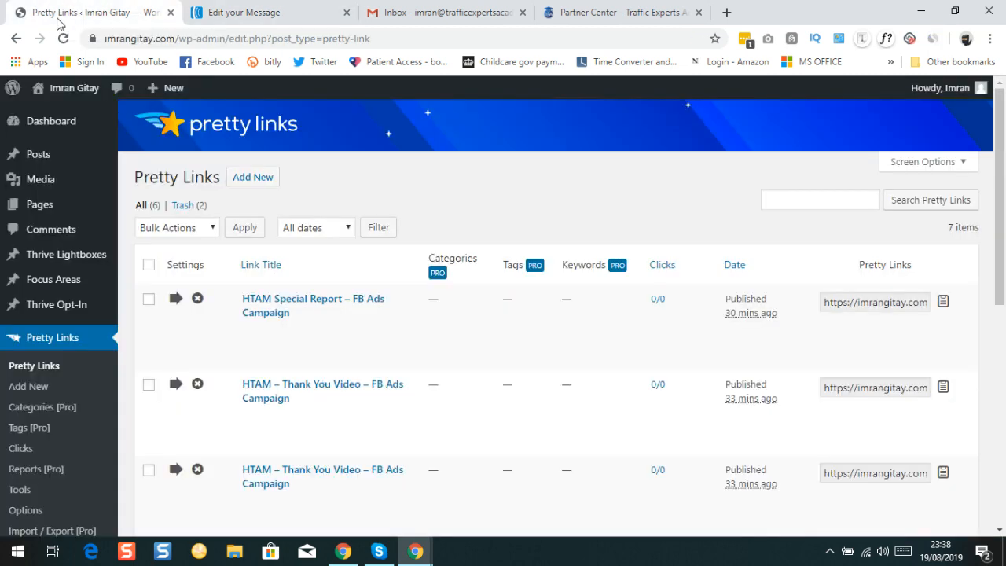
left_click(88, 13)
scroll(330, 362, "down", 1)
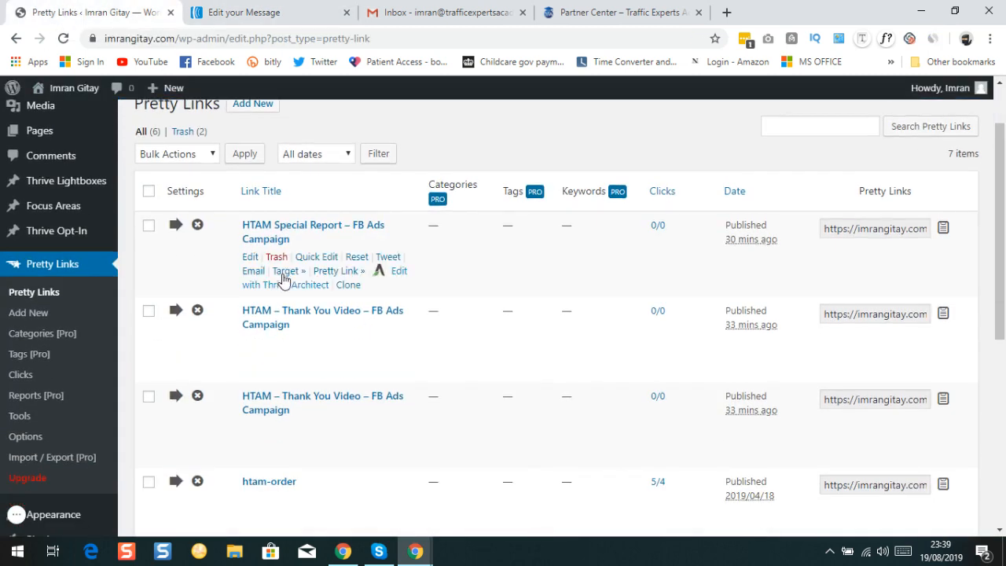
scroll(285, 280, "down", 3)
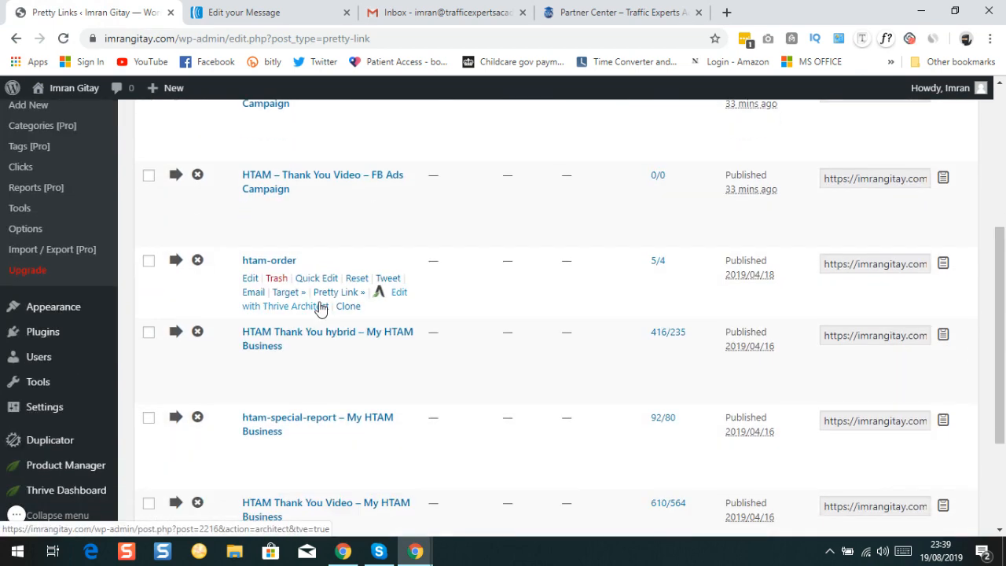
scroll(399, 242, "up", 1)
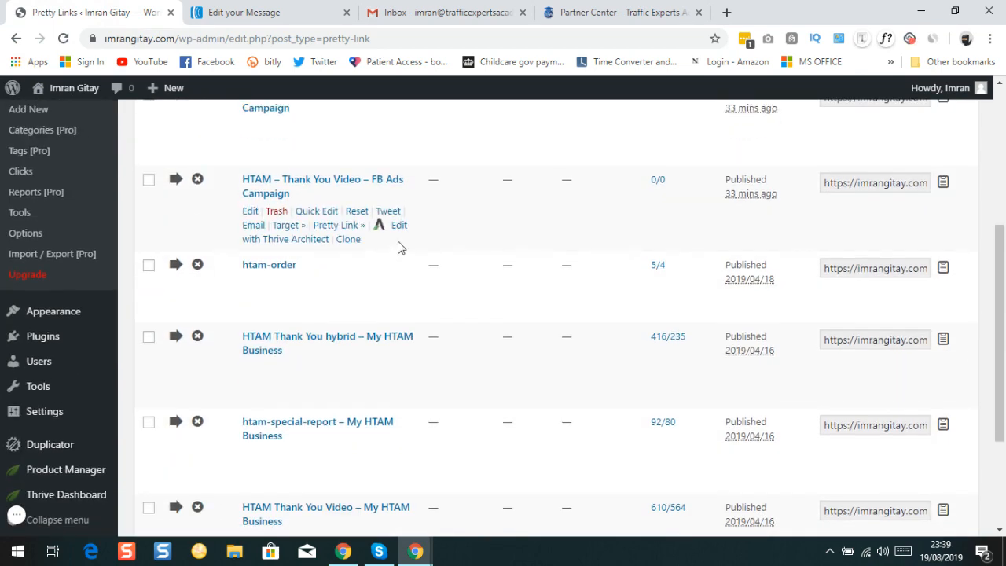
scroll(399, 247, "up", 2)
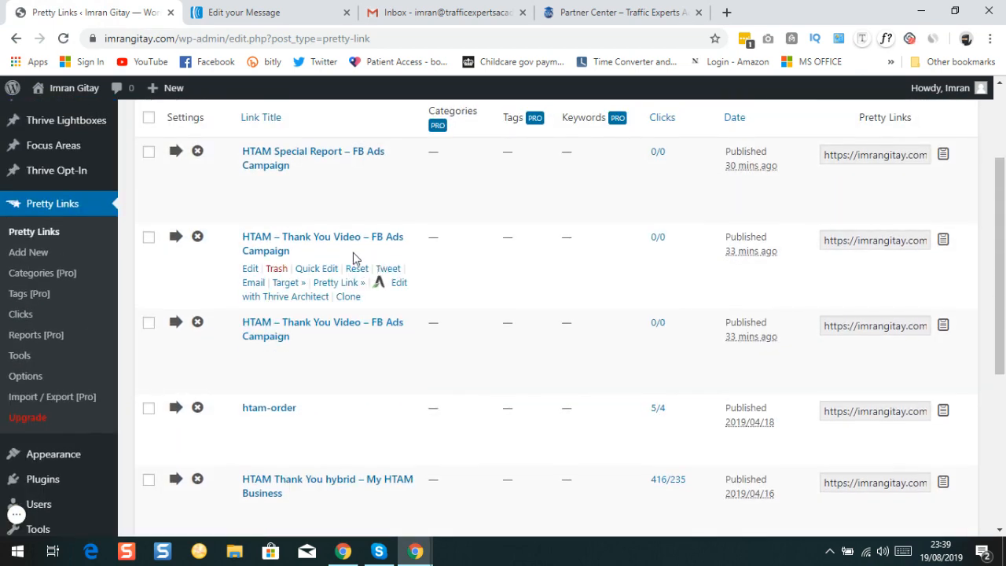
scroll(354, 257, "down", 2)
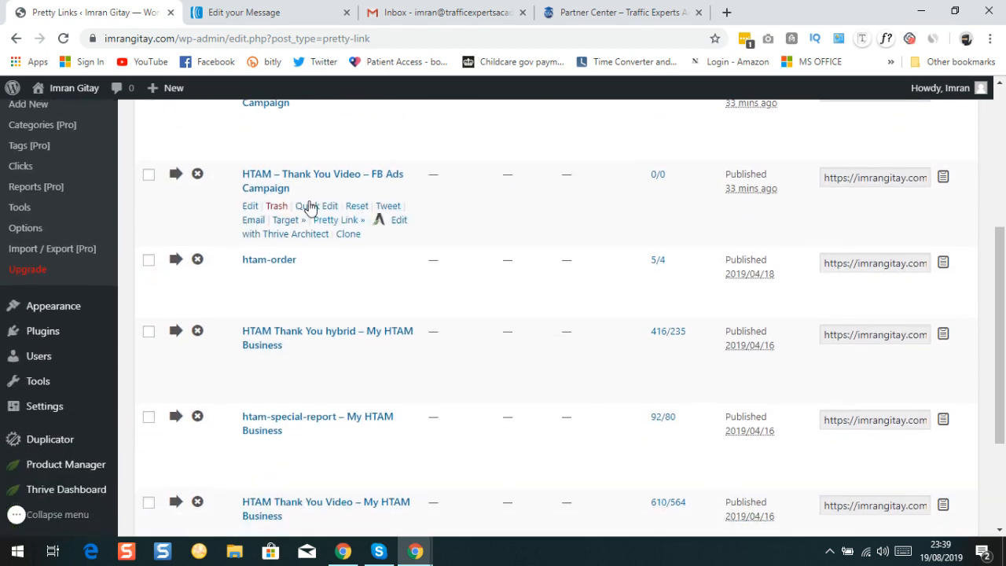
scroll(313, 220, "down", 2)
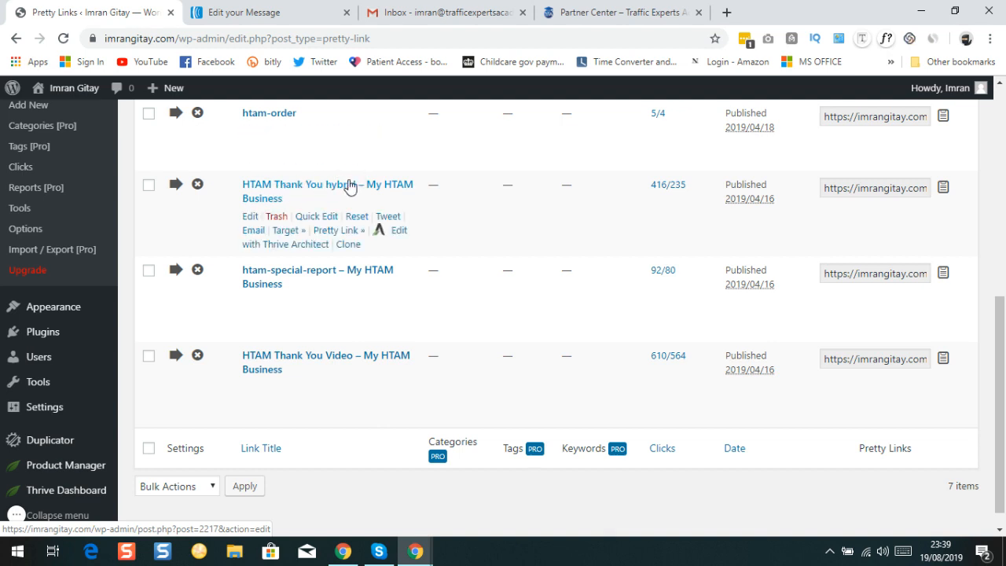
left_click(850, 191)
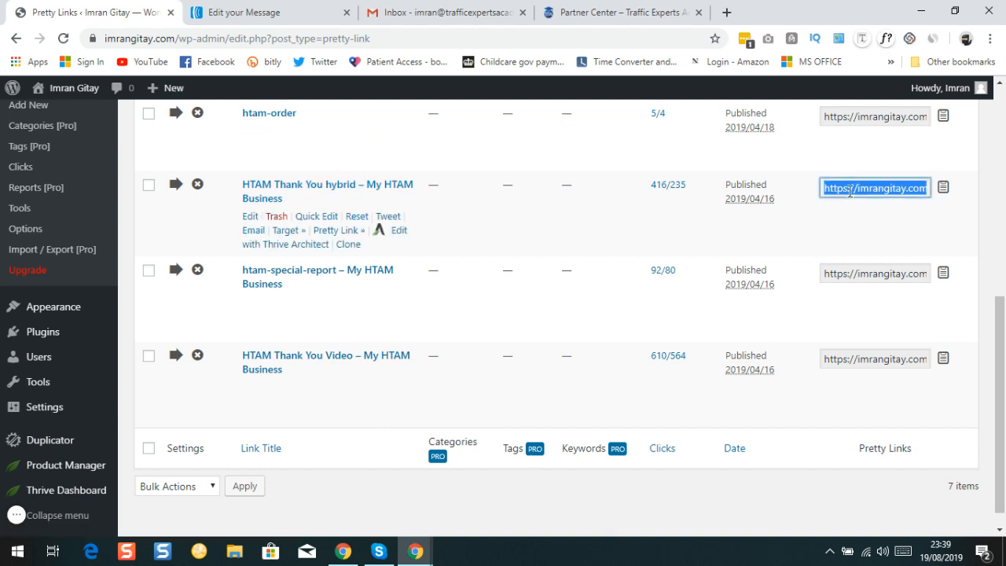
left_click(946, 193)
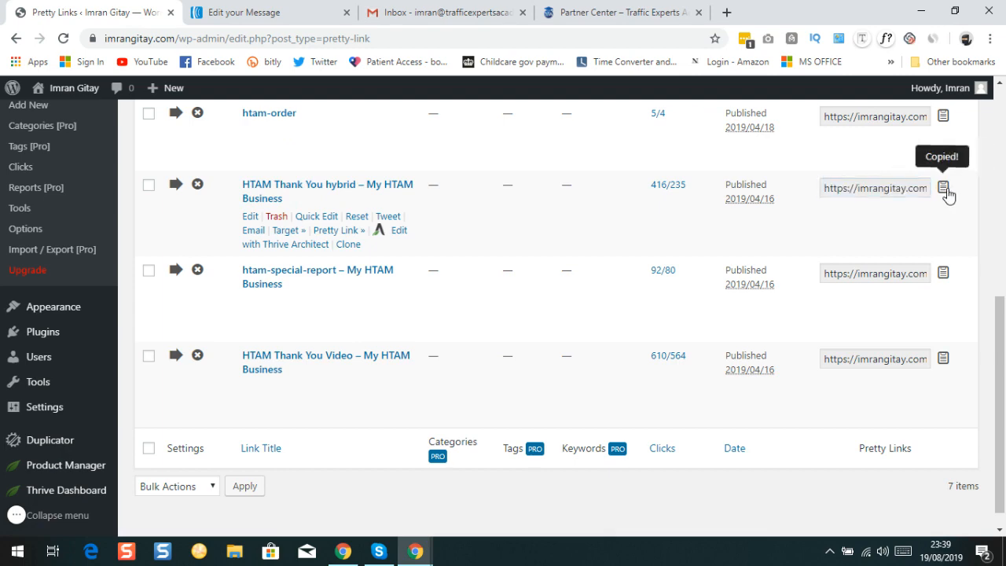
Replace the selected thank-you-hybrid link in the AWeber message with the copied hybrid pretty link.
left_click(239, 19)
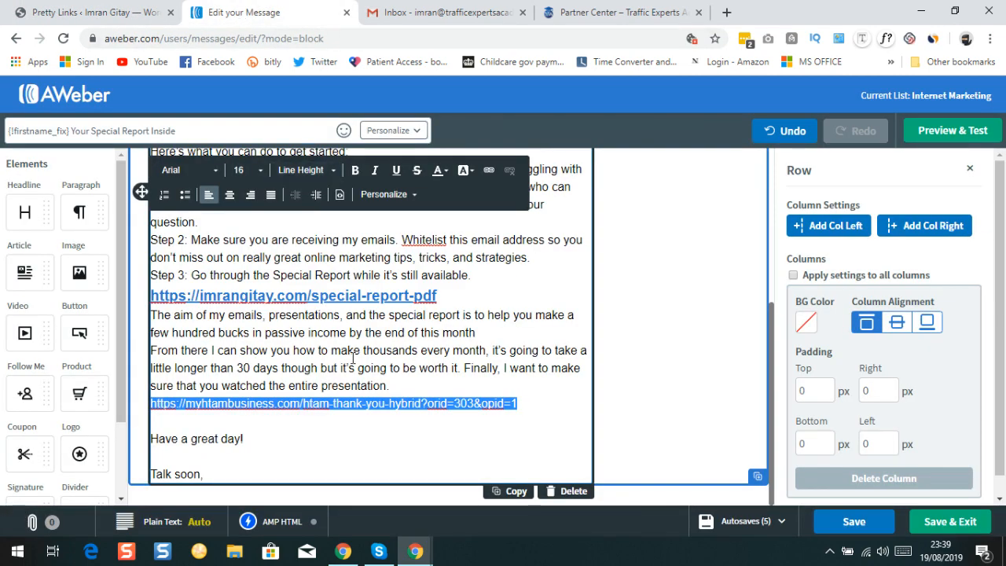
right_click(367, 404)
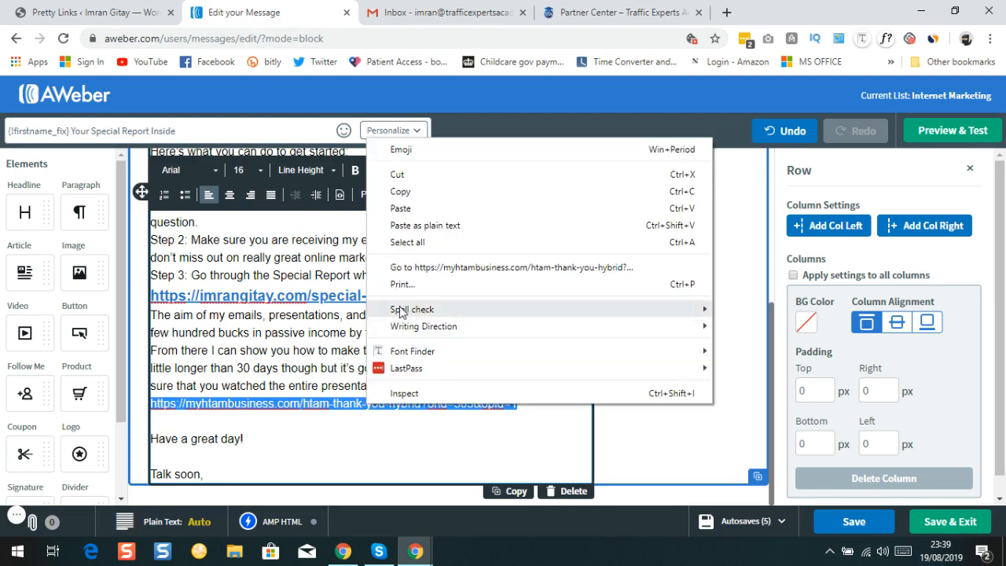
left_click(401, 209)
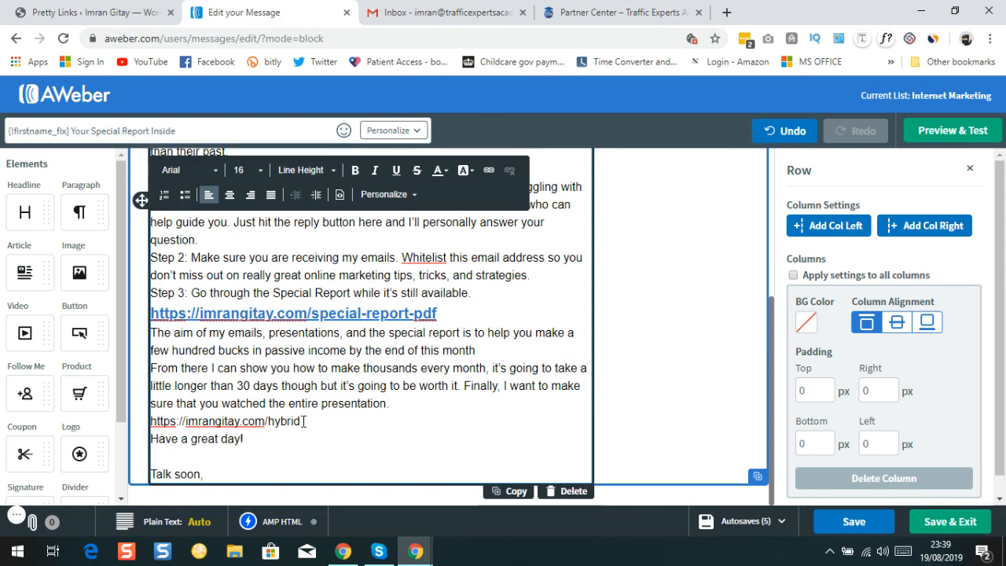
Format the hybrid link above "Have a great day!" in bold at font size 20.
left_click_drag(295, 422, 154, 431)
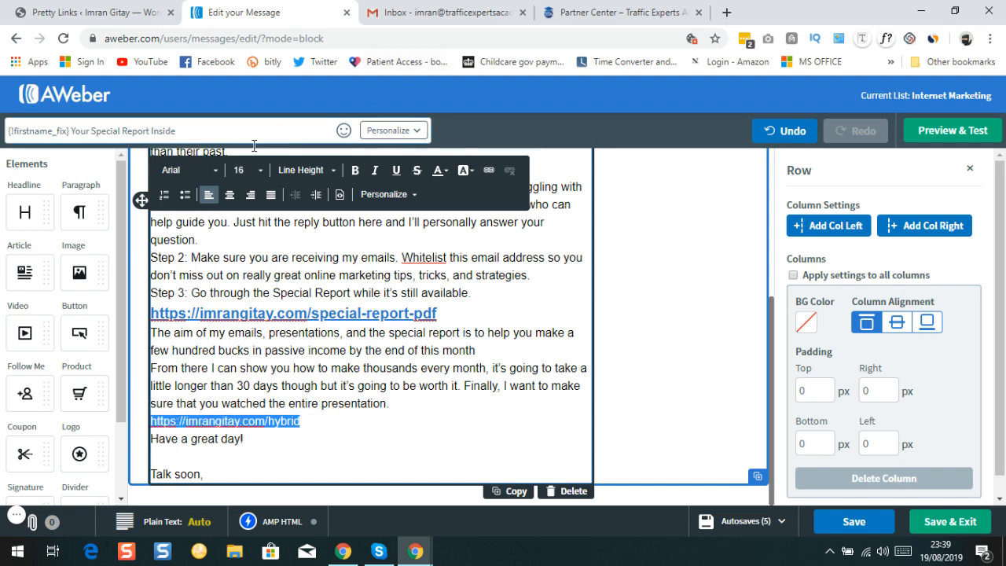
left_click(260, 173)
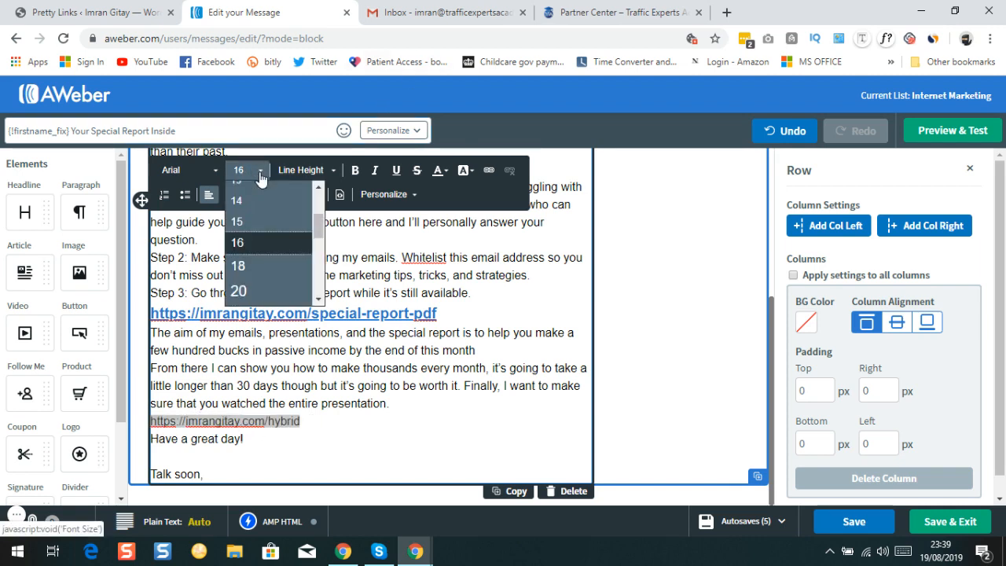
left_click(259, 291)
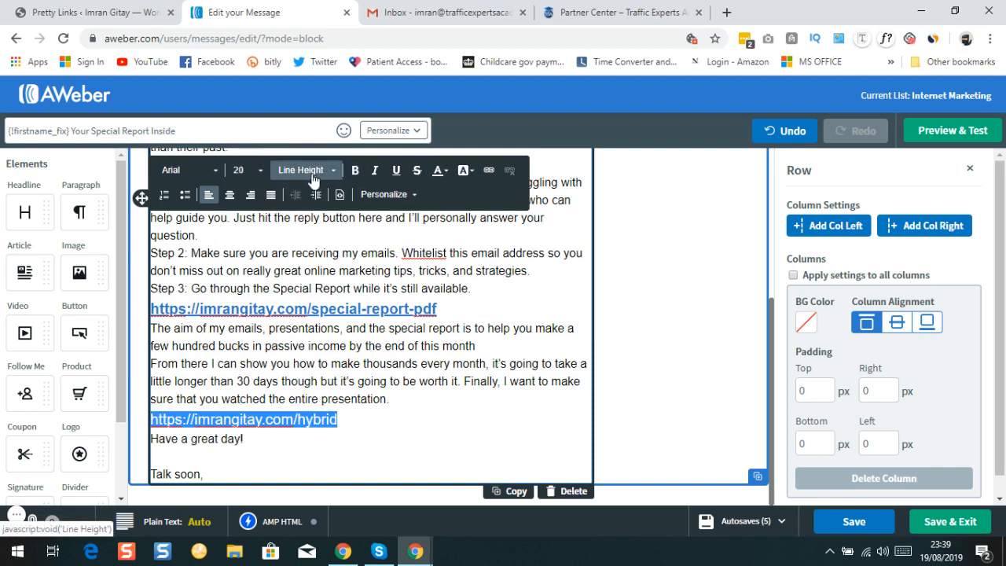
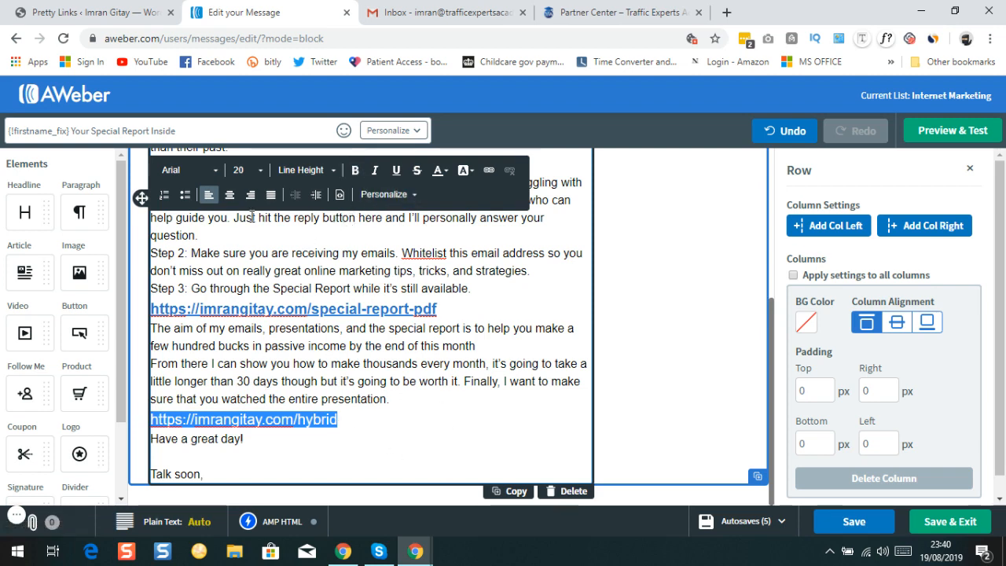
left_click(355, 174)
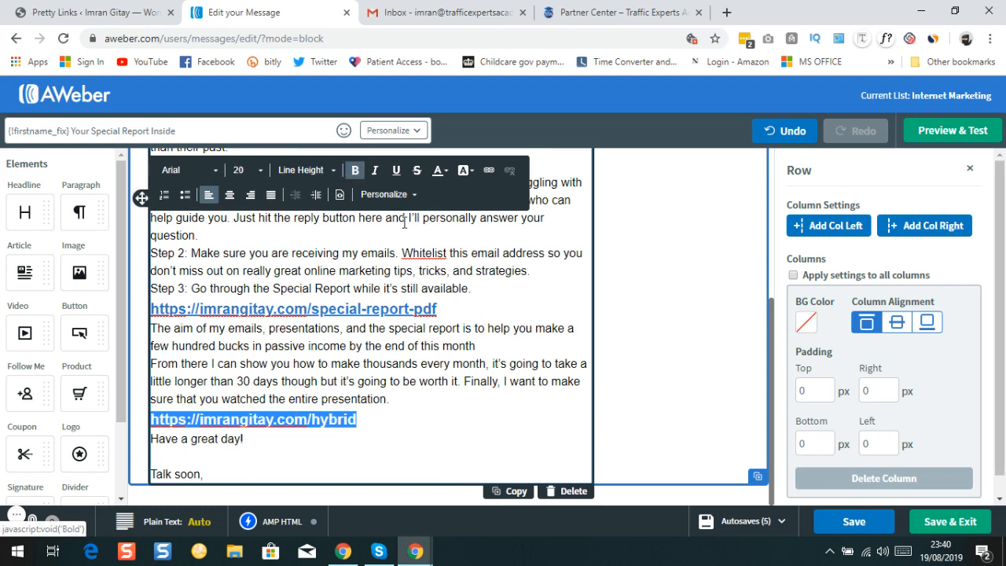
left_click(488, 172)
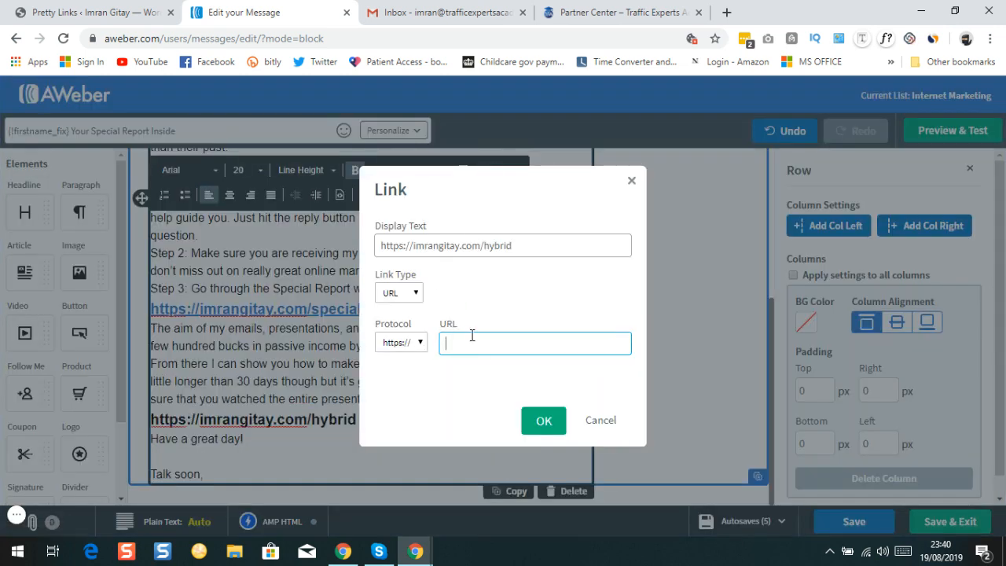
type("imrangitay.com/hybrid")
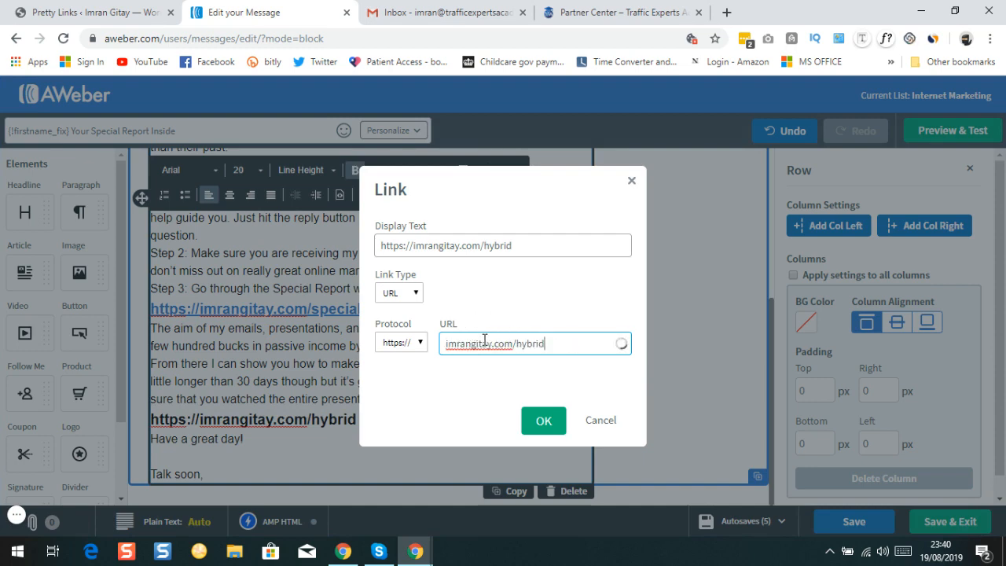
left_click(541, 419)
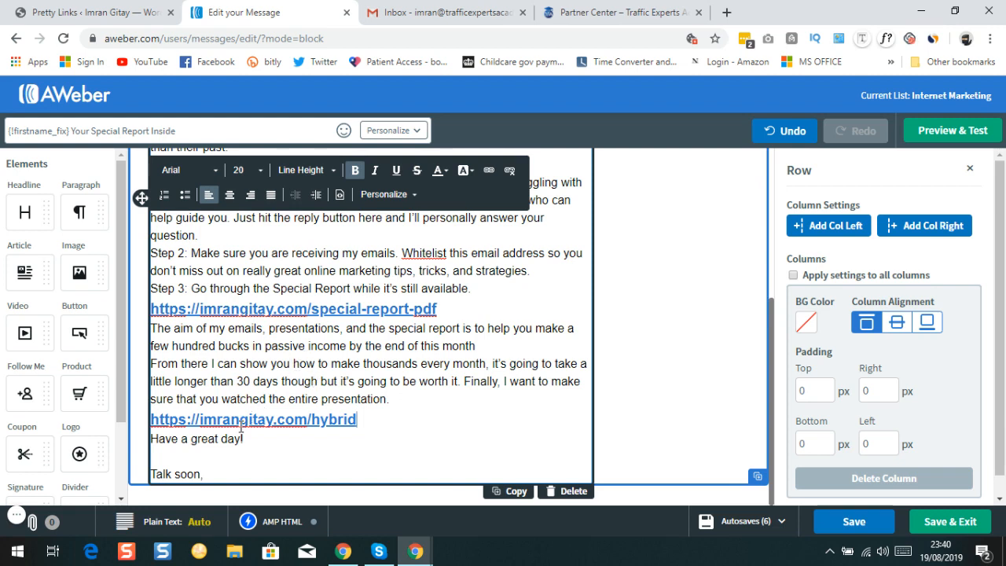
Add the sender's first name on a new line under "Talk soon," with only its first letter capitalized.
left_click(214, 473)
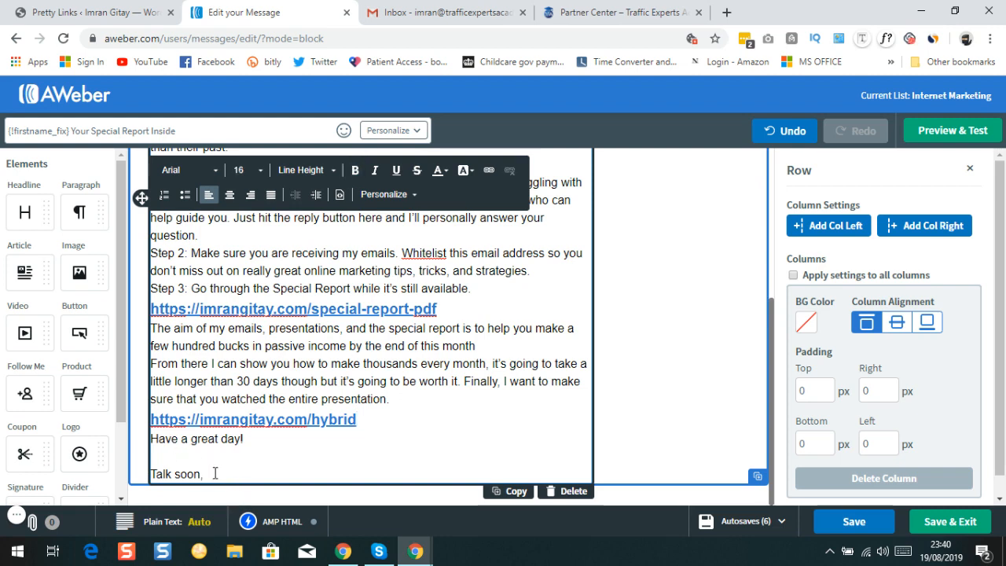
key("Return")
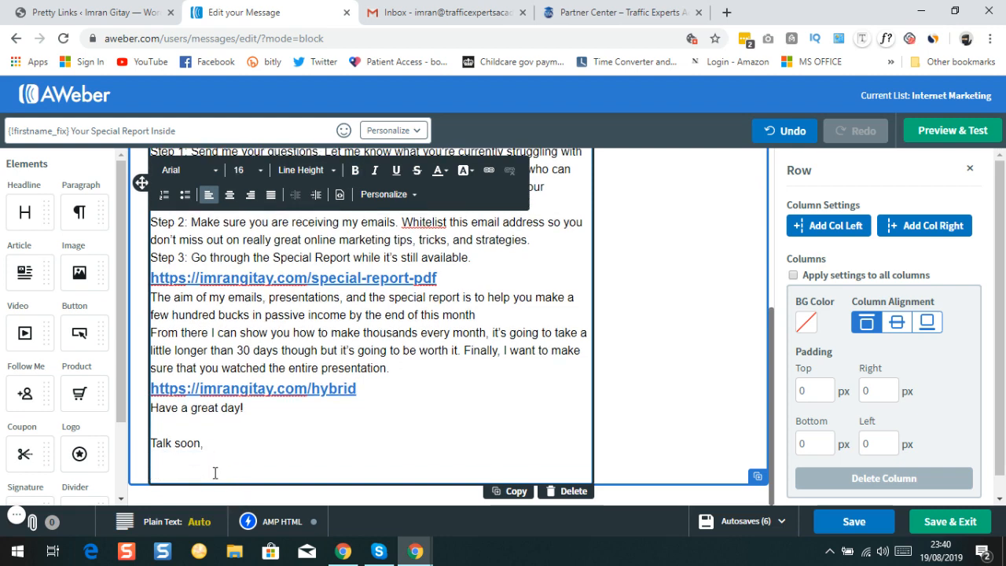
type("IMran")
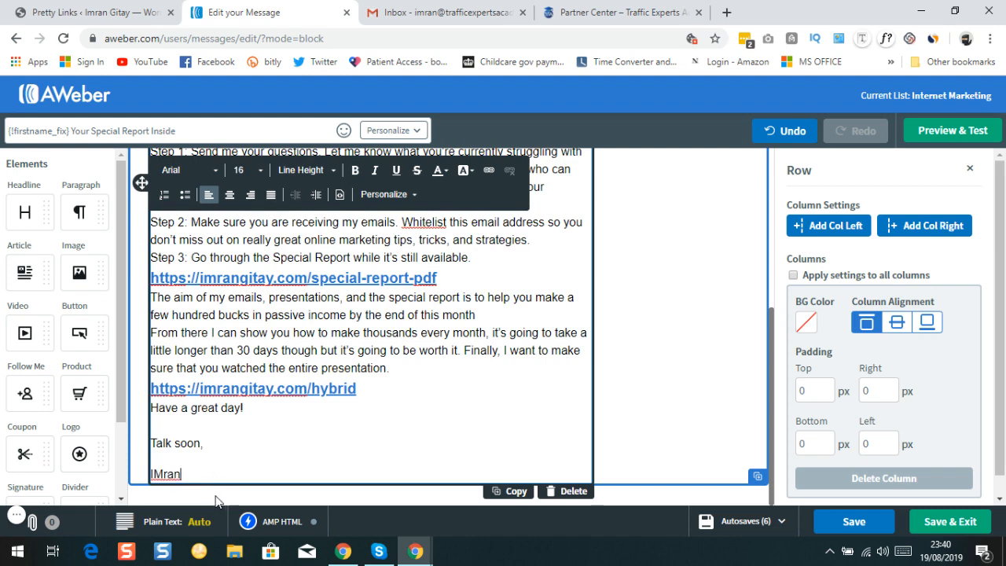
key("Left")
key("Left")
key("Left")
key("BackSpace")
type("m")
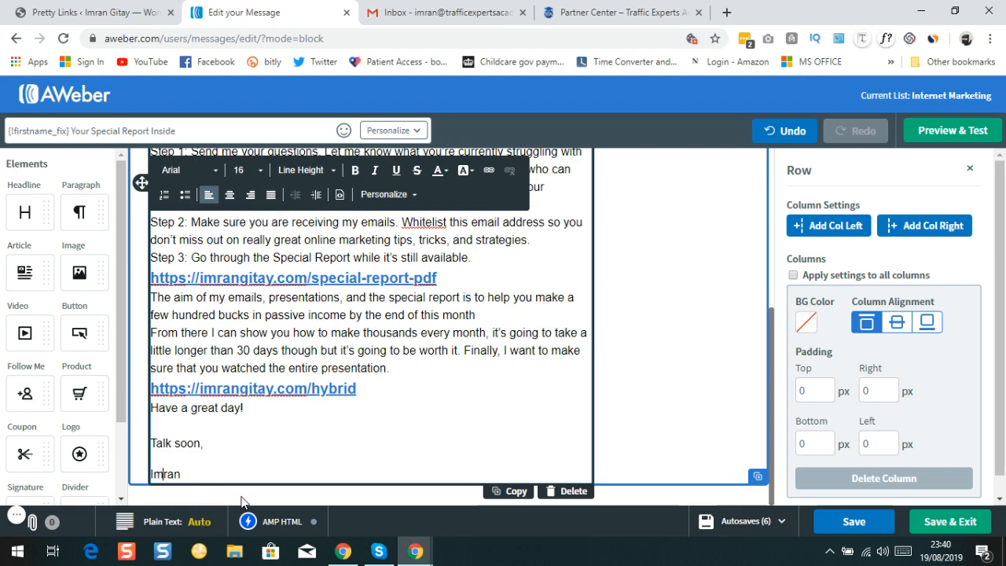
Format the sender's name under "Talk soon," in bold at font size 20.
left_click(142, 473)
left_click(188, 474)
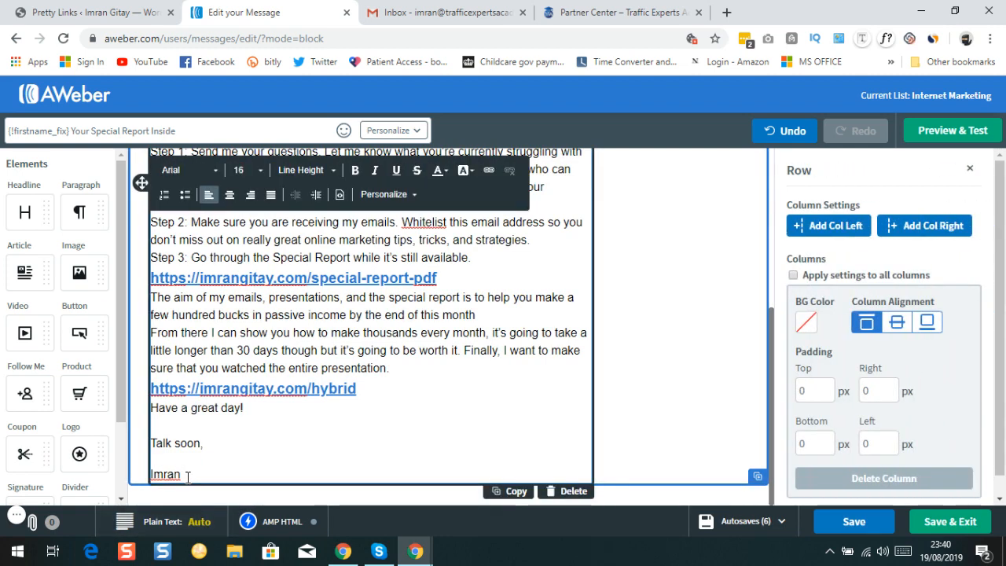
left_click_drag(188, 477, 101, 485)
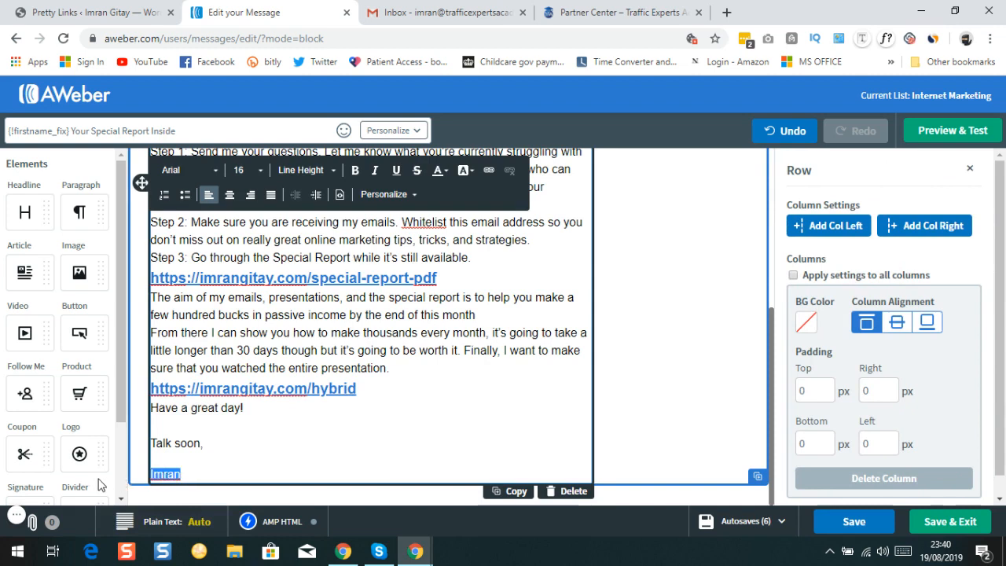
left_click(264, 176)
scroll(267, 268, "down", 3)
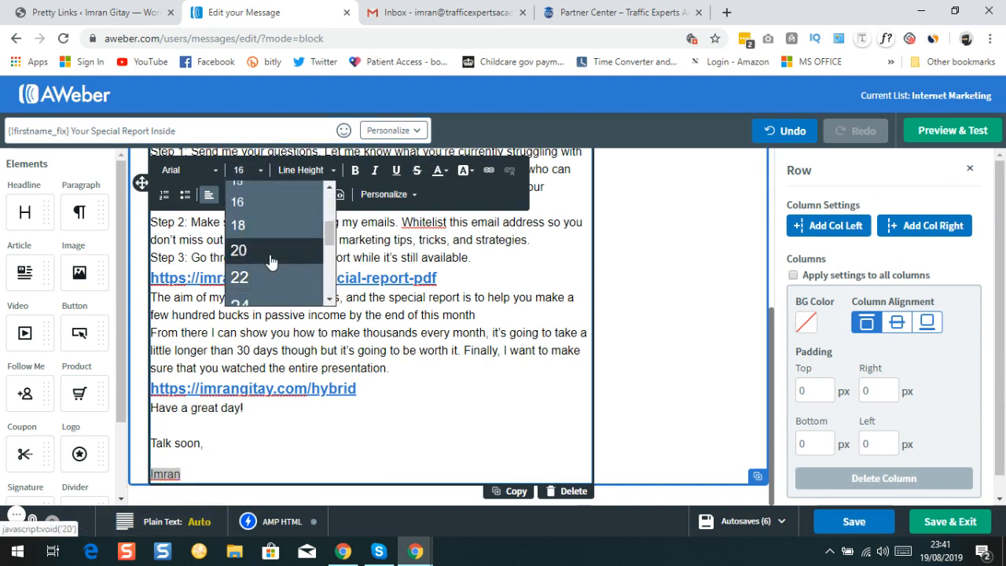
left_click(270, 251)
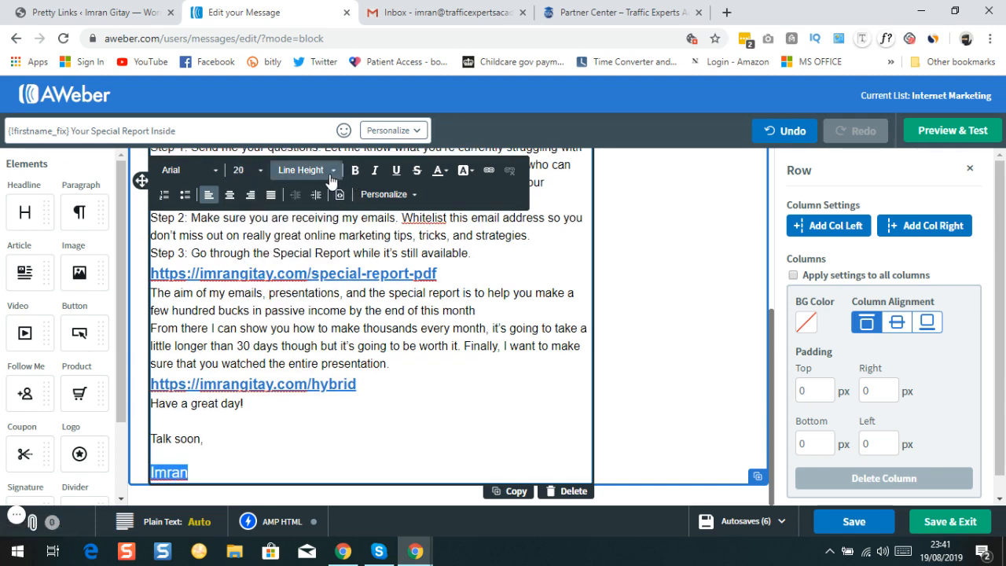
left_click(355, 170)
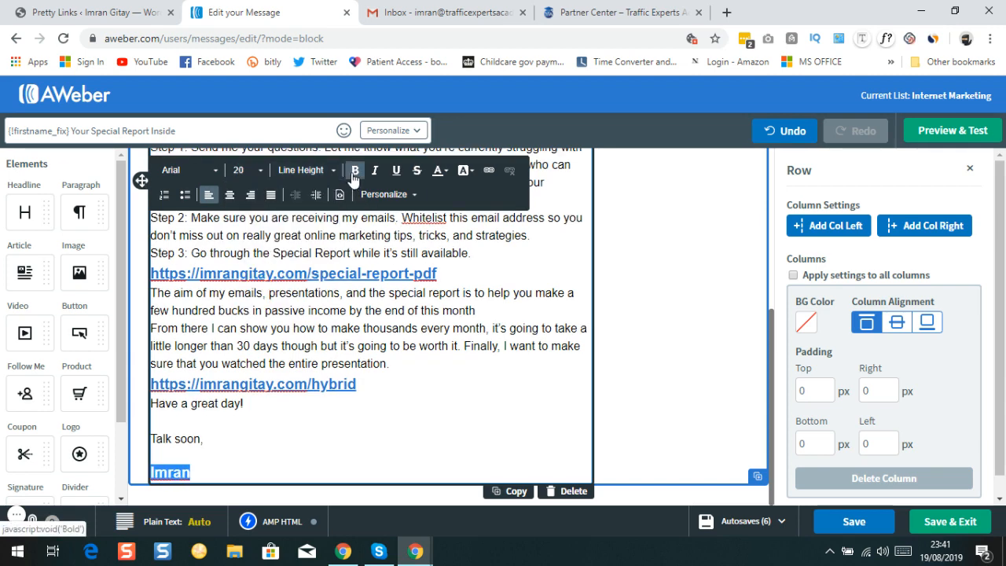
Set the text color of the sender's name in the sign-off to blue #3136D2.
left_click(442, 174)
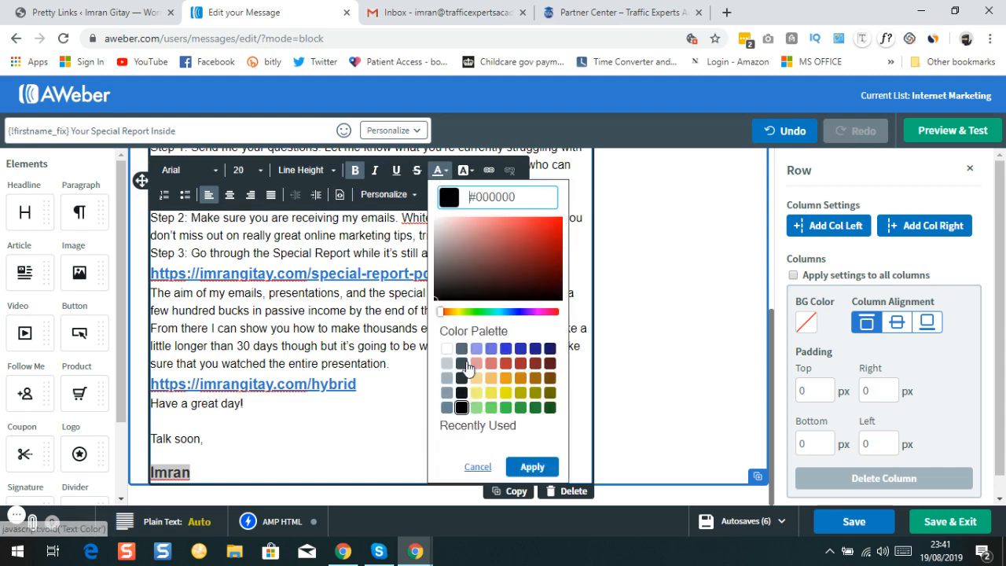
left_click(521, 407)
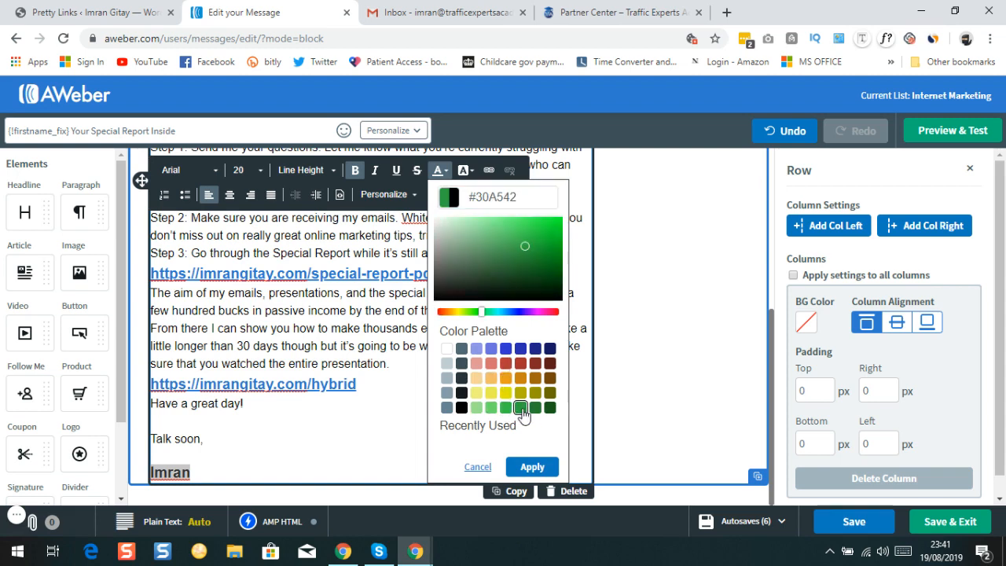
left_click(536, 407)
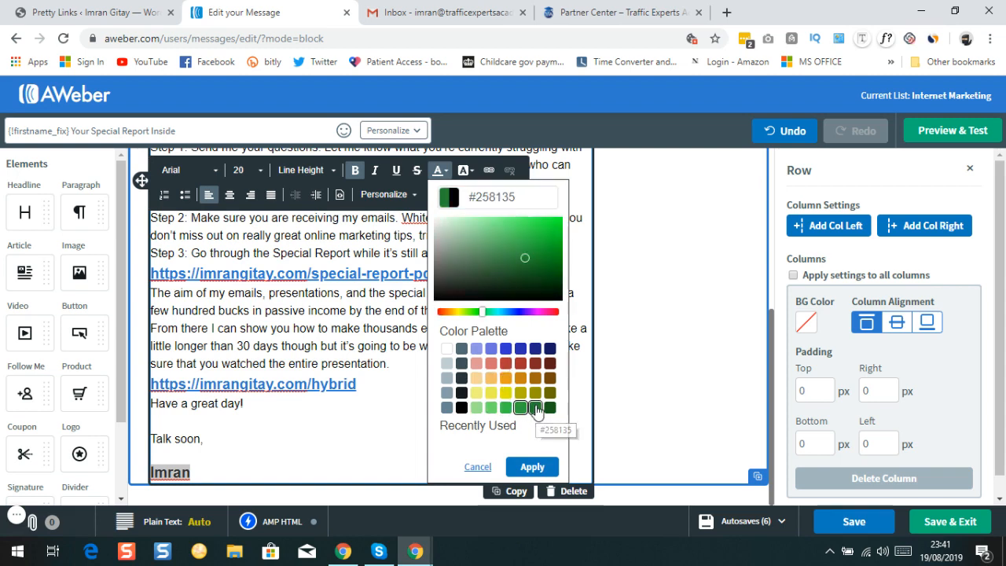
left_click(520, 349)
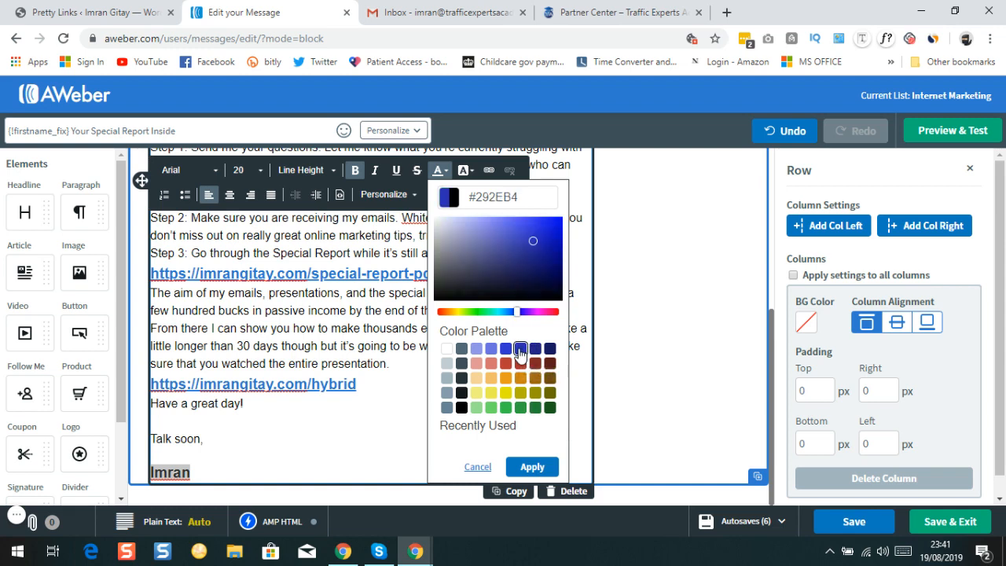
left_click(506, 349)
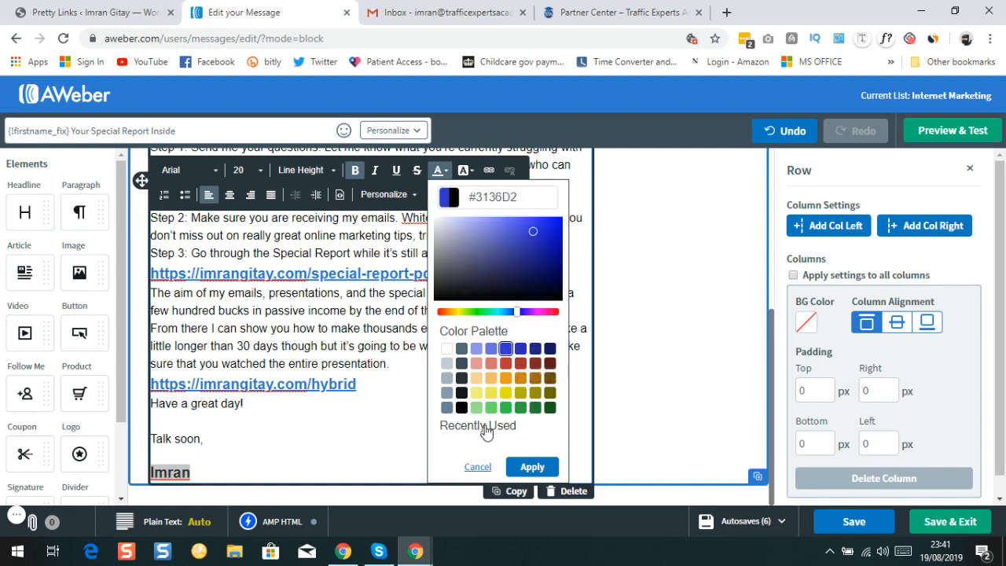
left_click(521, 467)
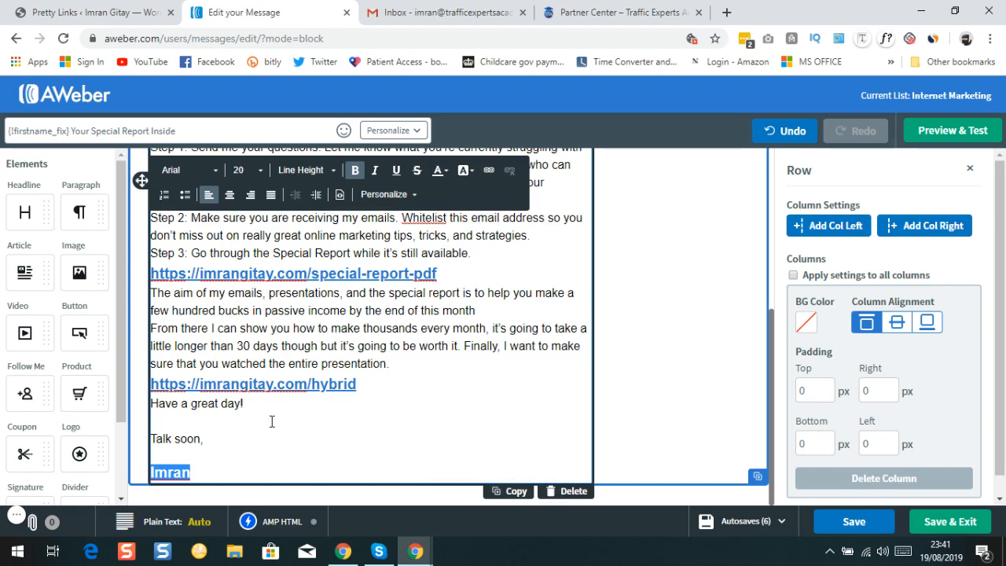
Add an empty row to the email directly below the sender's name in the sign-off.
left_click(270, 453)
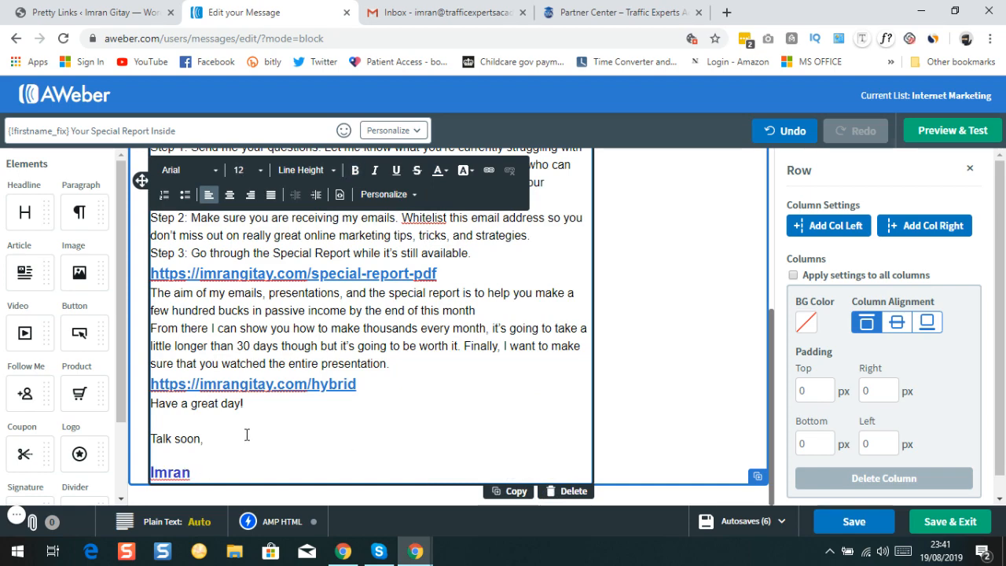
scroll(236, 457, "up", 4)
scroll(248, 374, "down", 4)
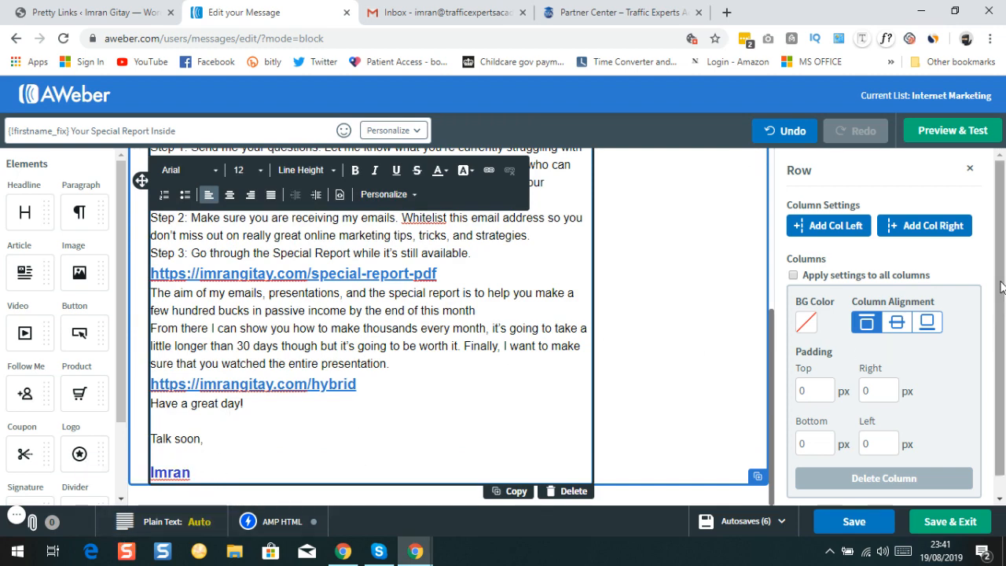
scroll(1002, 293, "down", 1)
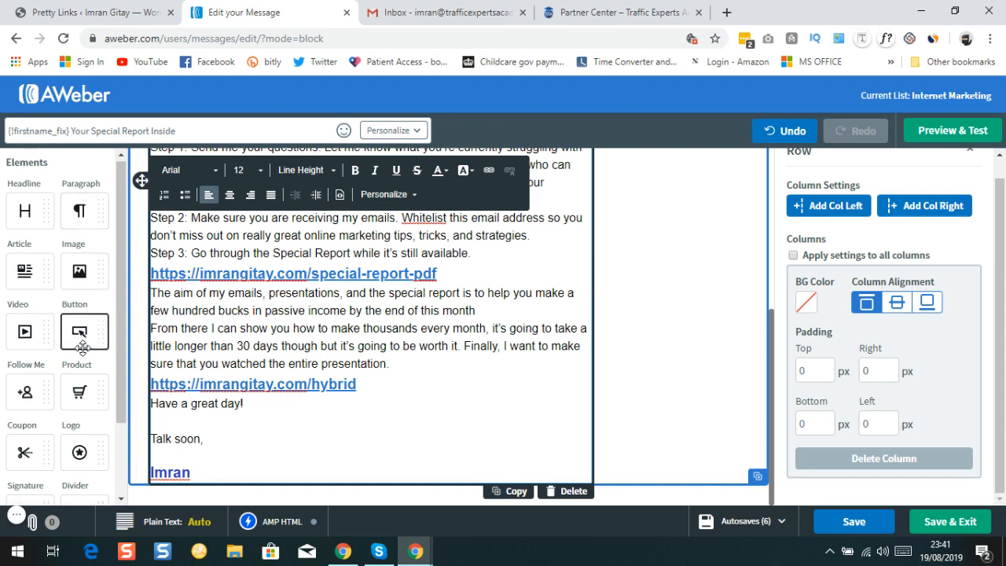
scroll(84, 346, "down", 1)
scroll(89, 344, "up", 1)
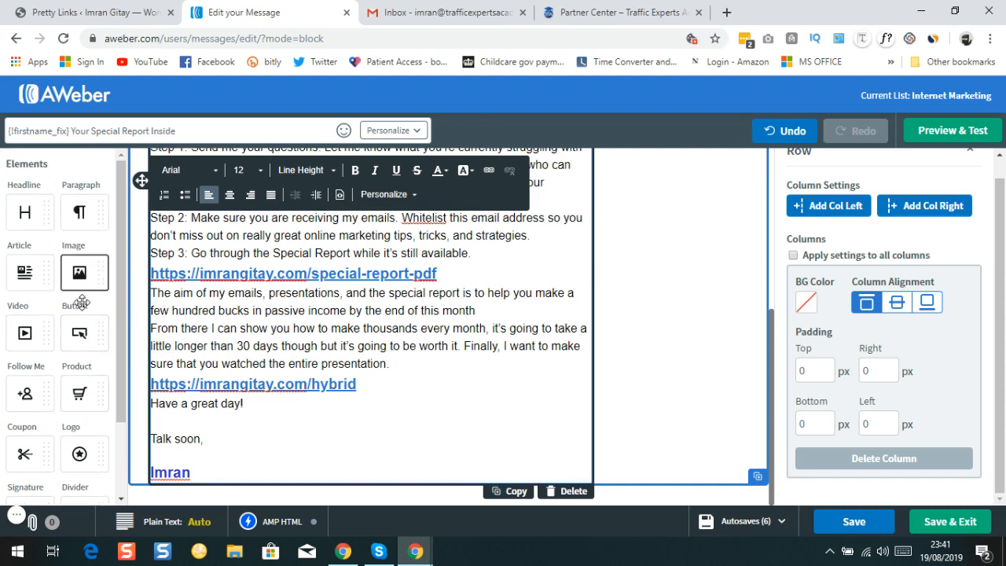
scroll(79, 338, "down", 2)
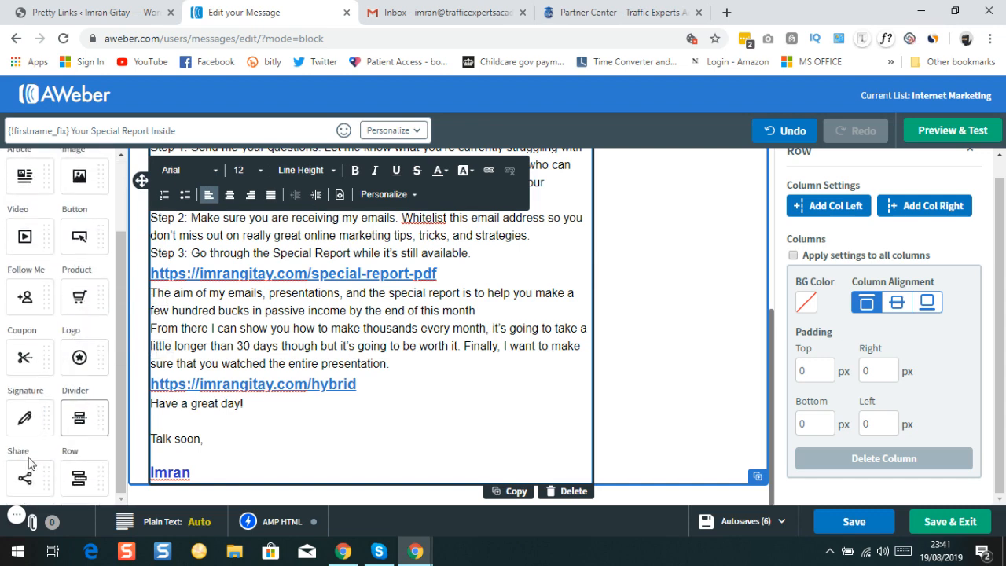
mouse_move(76, 477)
left_mouse_down()
mouse_move(273, 431)
mouse_move(309, 439)
mouse_move(309, 479)
mouse_move(331, 465)
mouse_move(333, 438)
mouse_move(334, 480)
mouse_move(393, 488)
mouse_move(588, 460)
mouse_move(330, 446)
mouse_move(307, 477)
mouse_move(292, 445)
mouse_move(294, 390)
mouse_move(293, 442)
mouse_move(73, 478)
left_mouse_up()
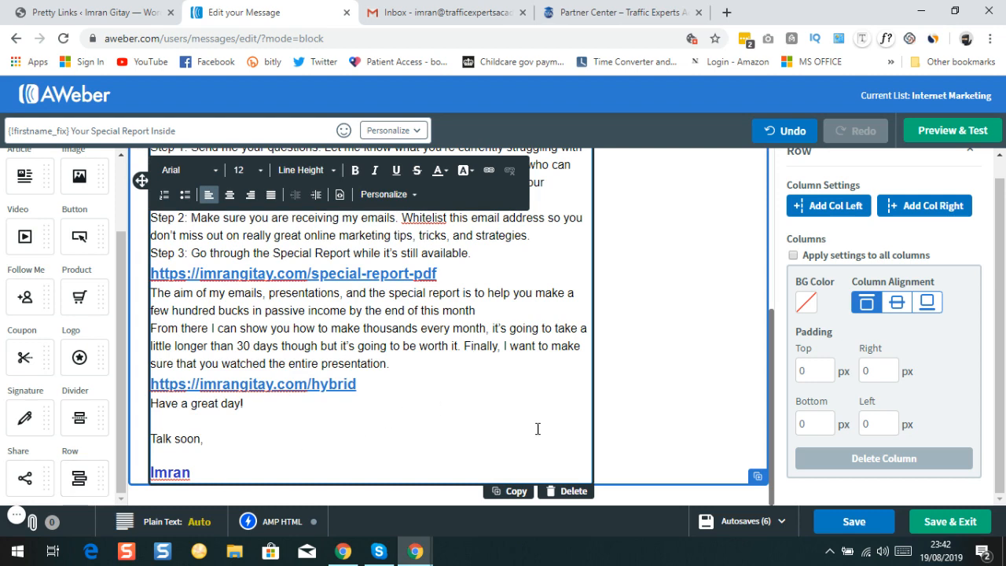
left_click(656, 420)
left_click(658, 419)
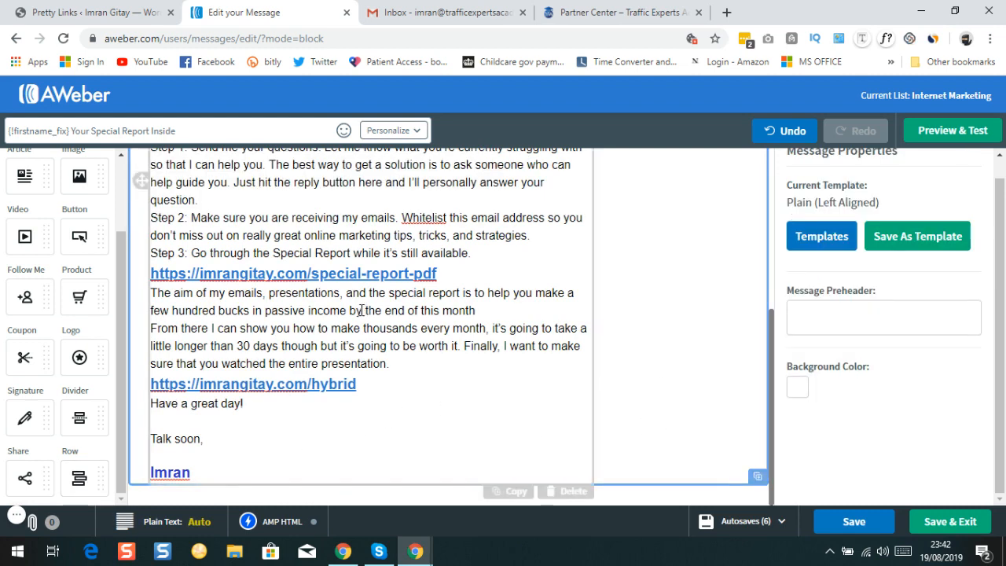
left_click_drag(79, 479, 330, 462)
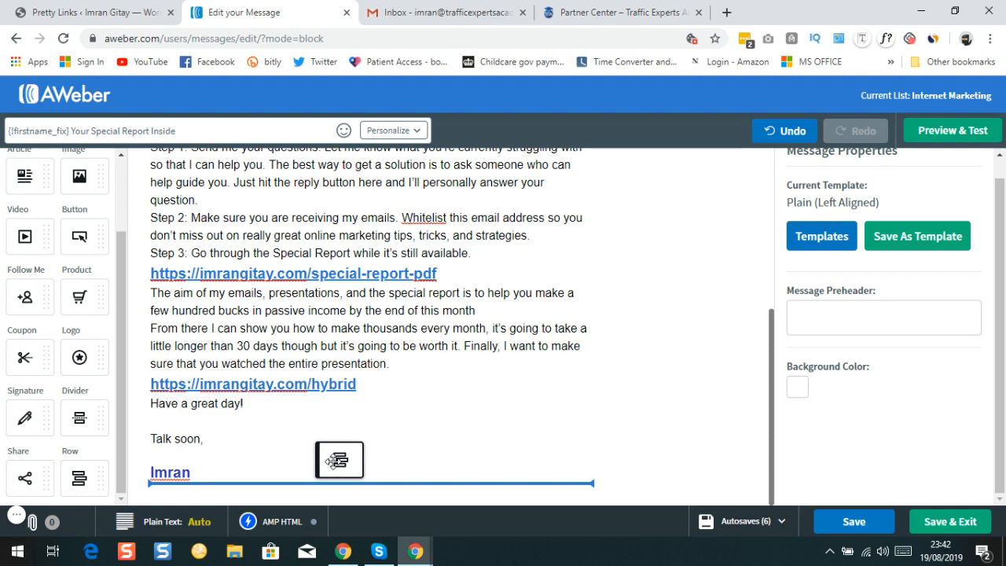
left_click_drag(330, 462, 331, 464)
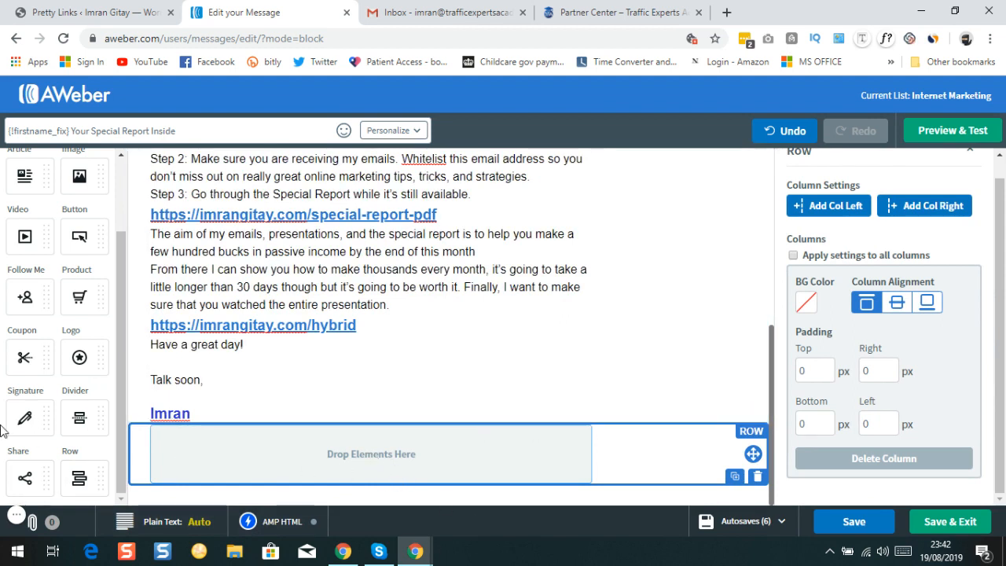
Place an image element in the empty row below the sign-off.
scroll(78, 330, "up", 2)
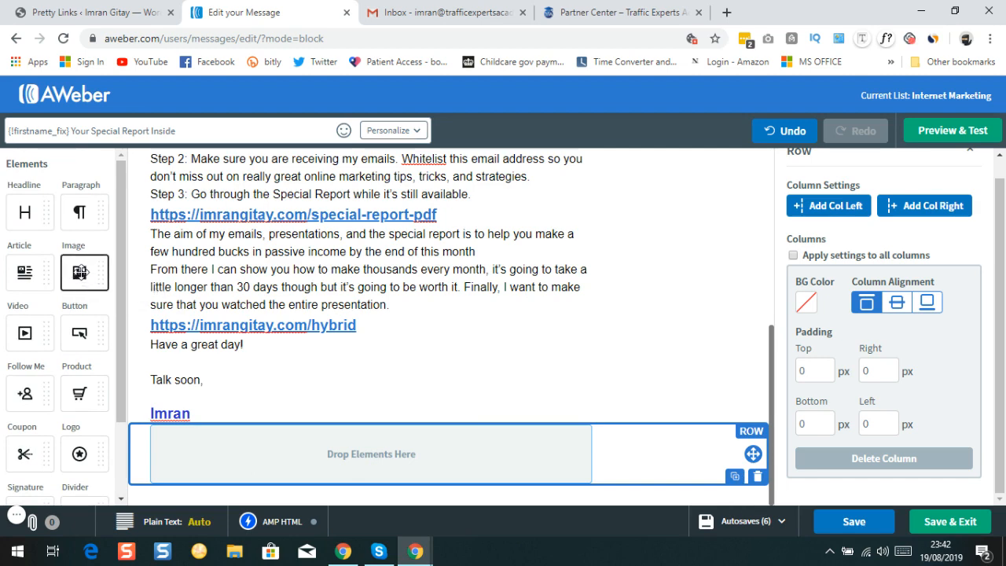
left_click_drag(81, 273, 315, 461)
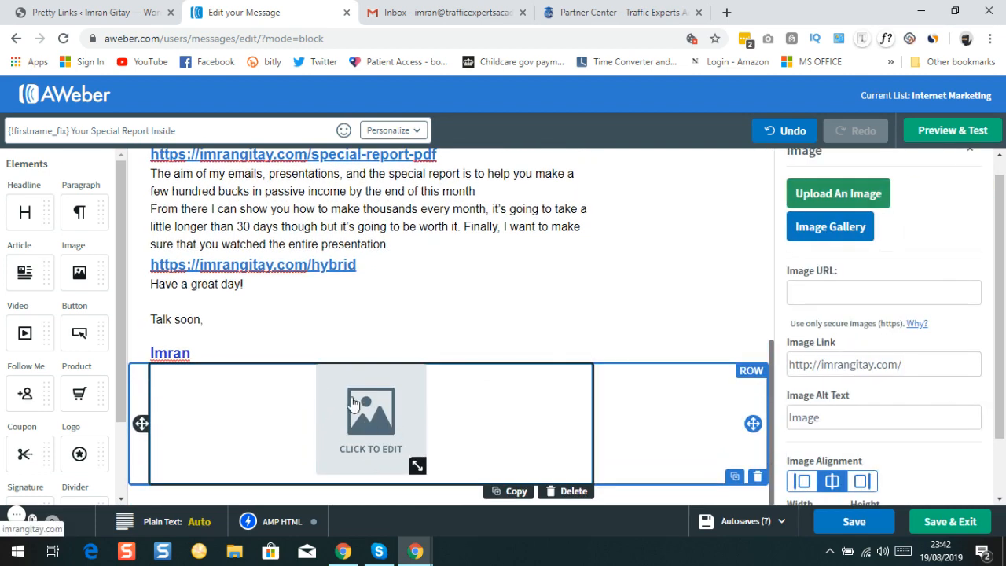
scroll(326, 229, "up", 4)
scroll(327, 228, "down", 4)
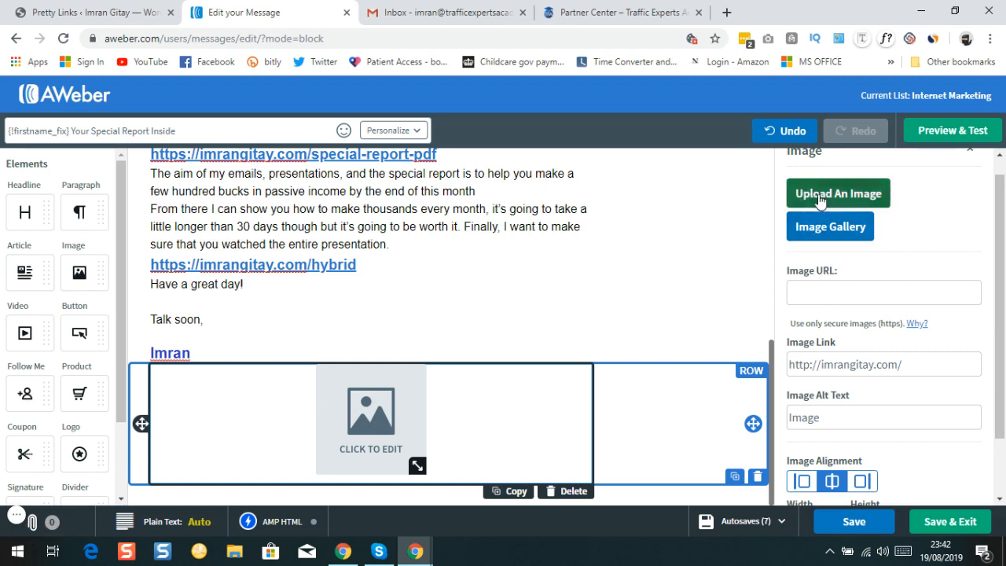
Fill the image element with the hotel lobby selfie of two men from the account's own uploaded images.
left_click(825, 227)
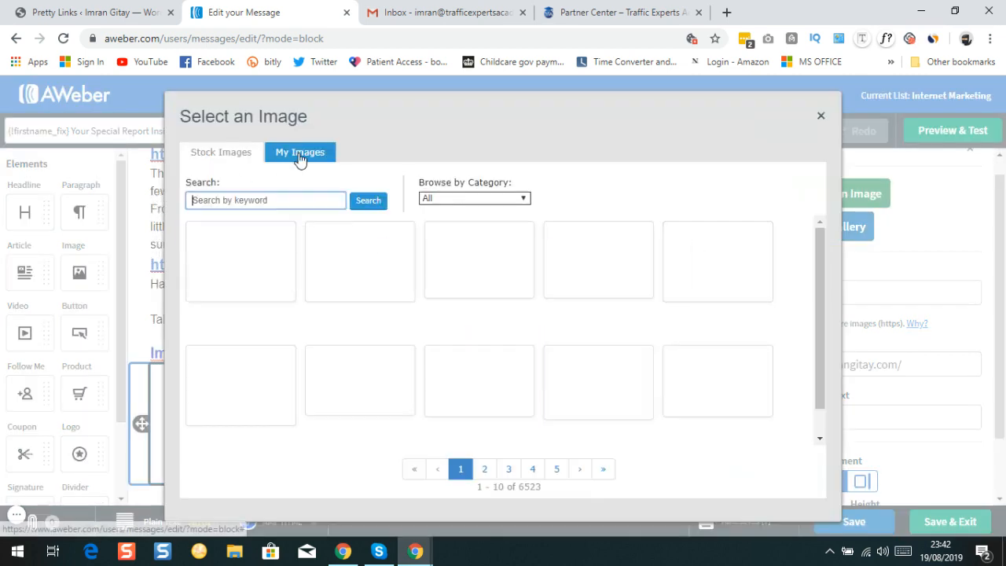
left_click(299, 156)
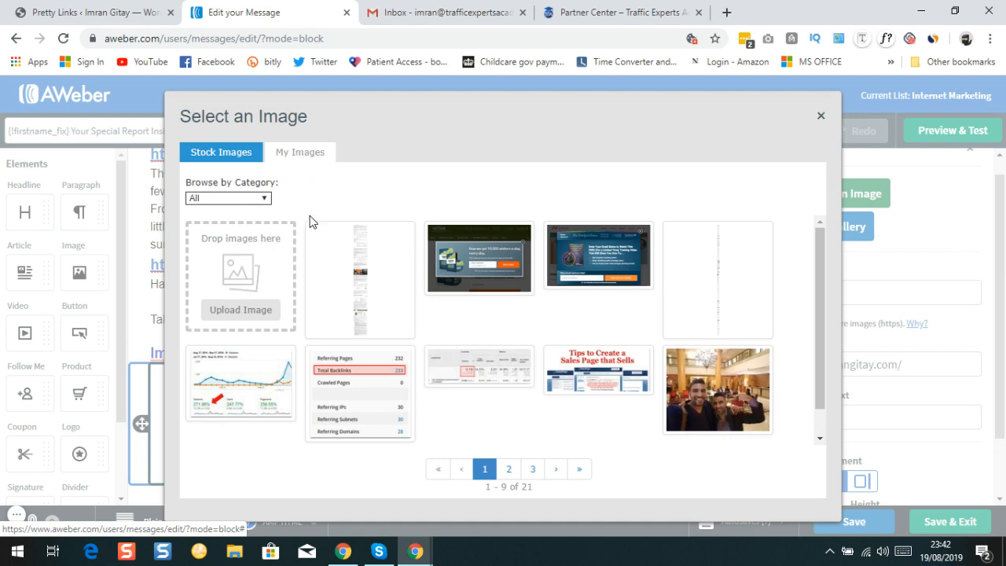
scroll(310, 223, "down", 1)
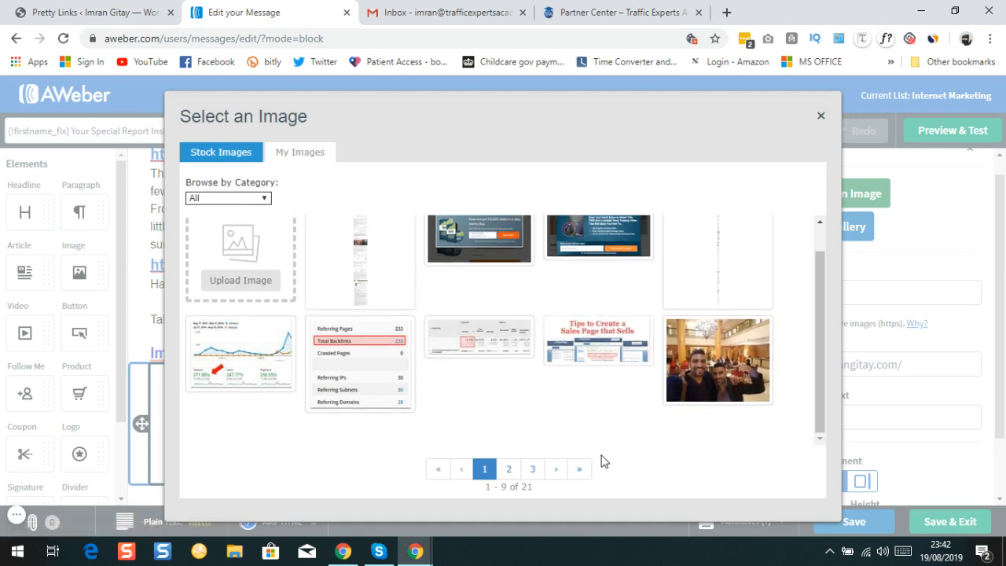
left_click(706, 377)
scroll(322, 314, "down", 5)
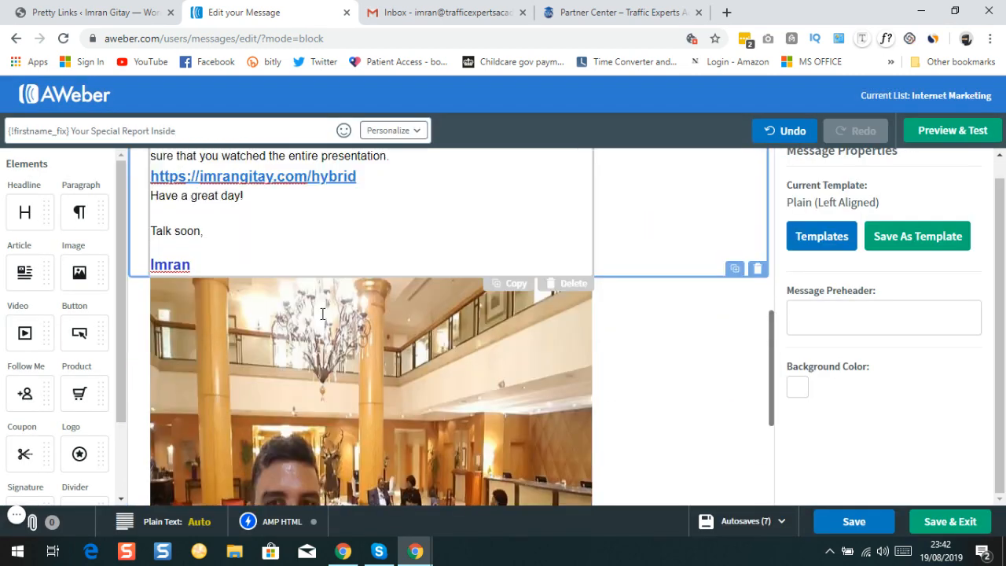
Resize the photo below the sign-off to Thumbnail and align it left.
scroll(399, 361, "up", 4)
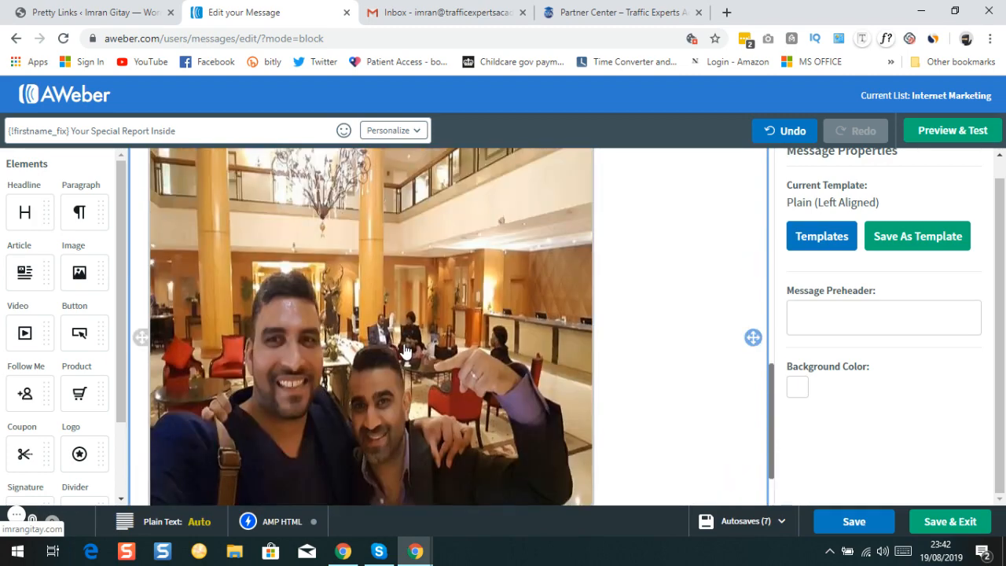
scroll(408, 362, "down", 2)
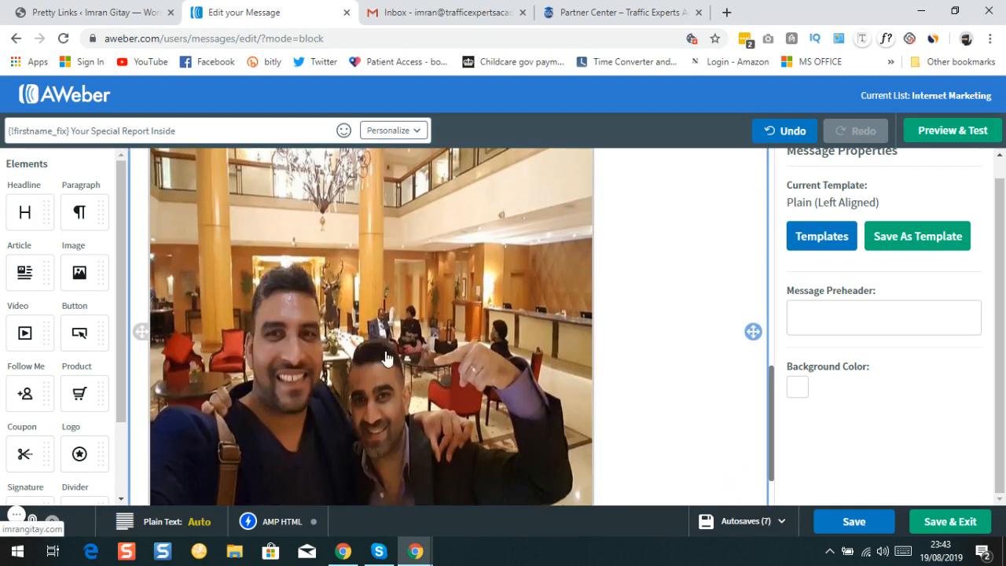
scroll(358, 358, "down", 1)
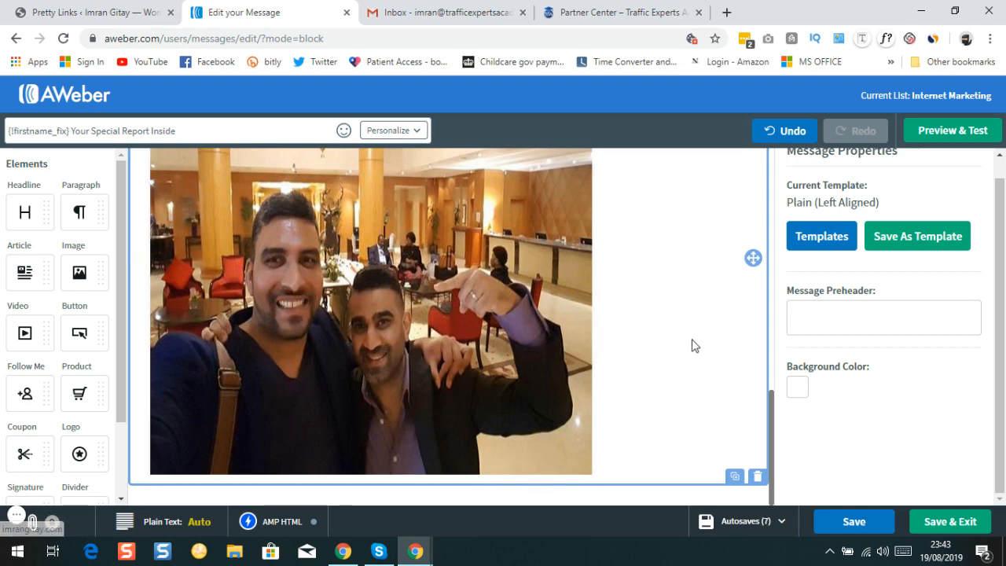
scroll(685, 348, "up", 1)
scroll(919, 321, "up", 1)
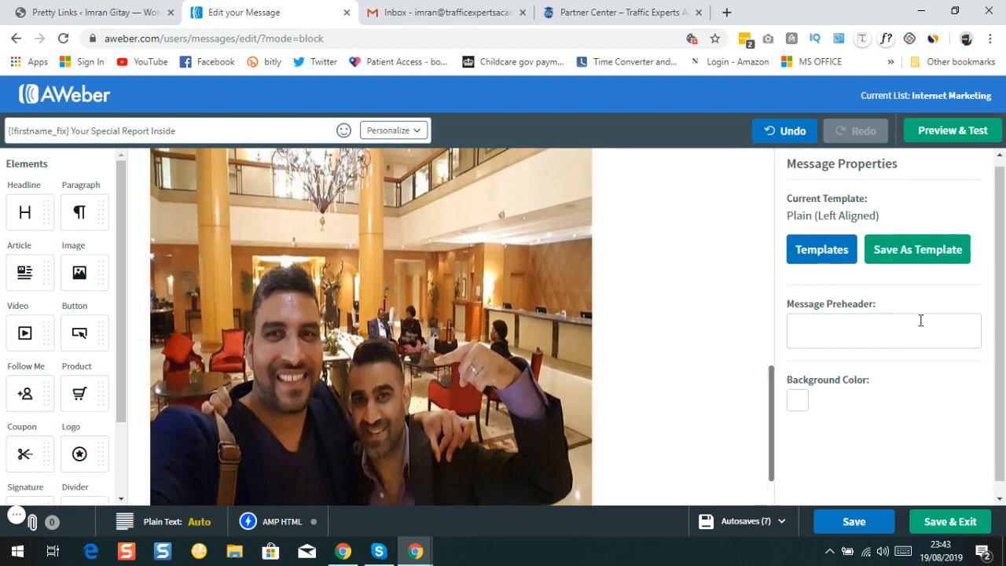
scroll(903, 323, "down", 1)
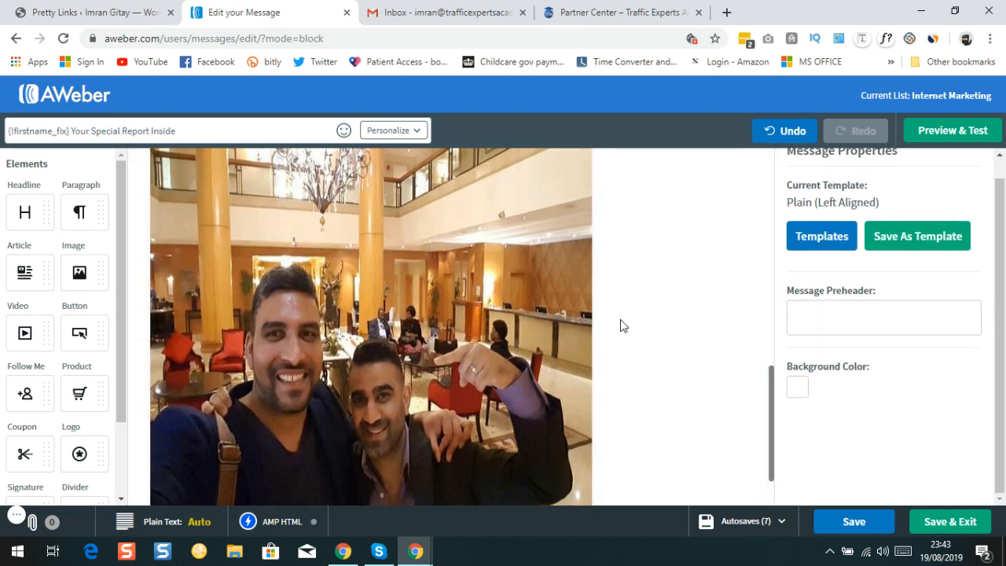
scroll(622, 326, "down", 1)
left_click(350, 292)
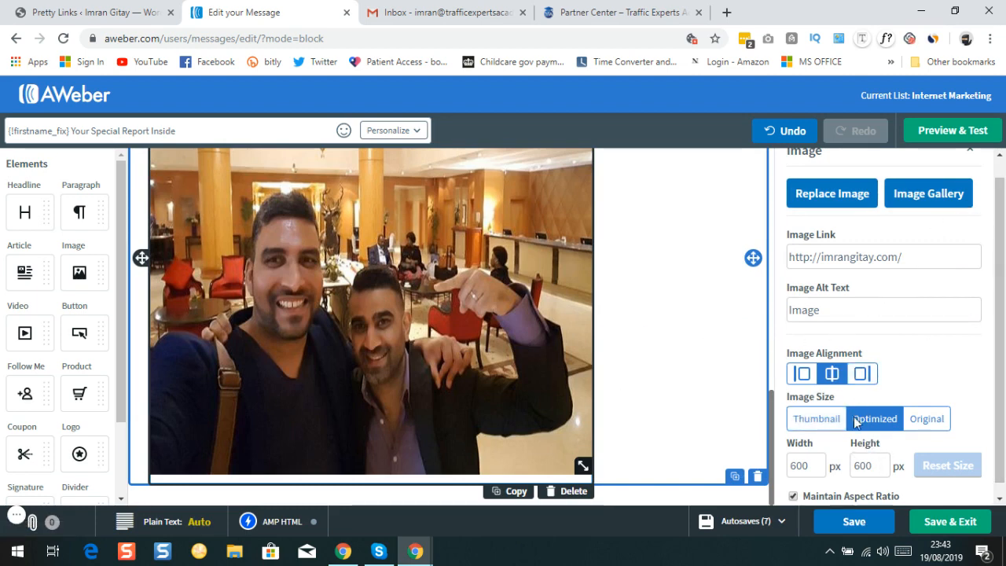
left_click(824, 428)
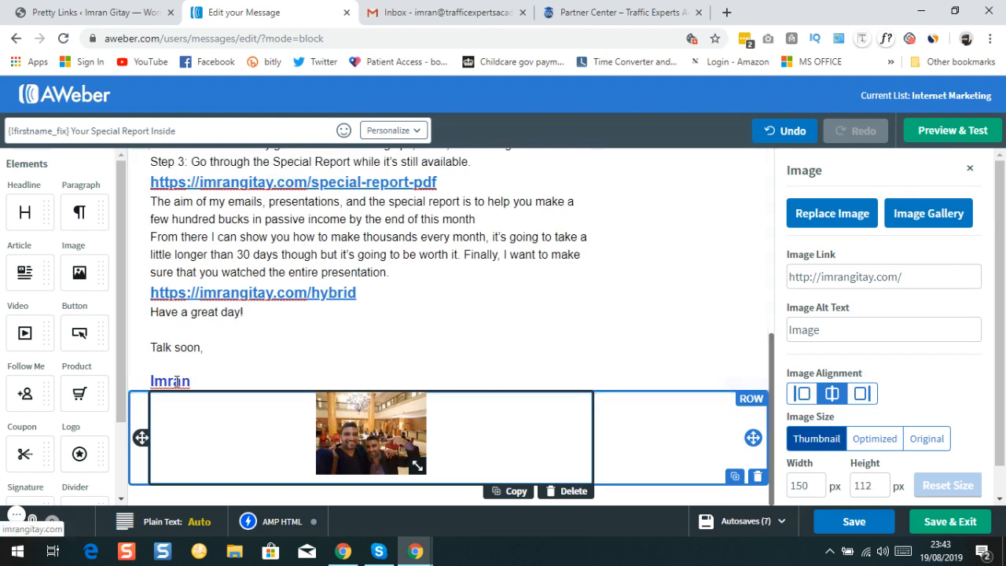
left_click(803, 393)
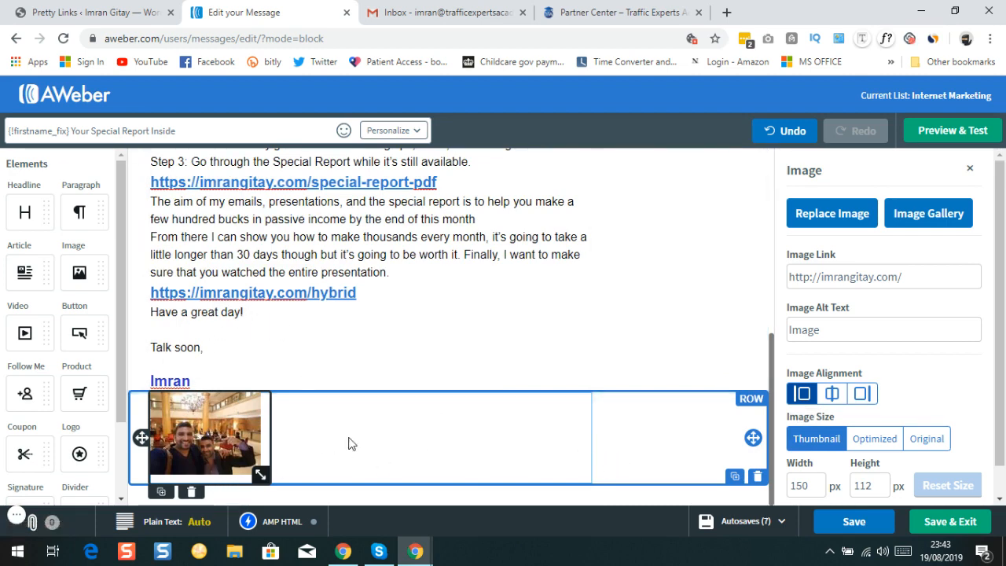
scroll(369, 346, "up", 2)
scroll(372, 343, "up", 3)
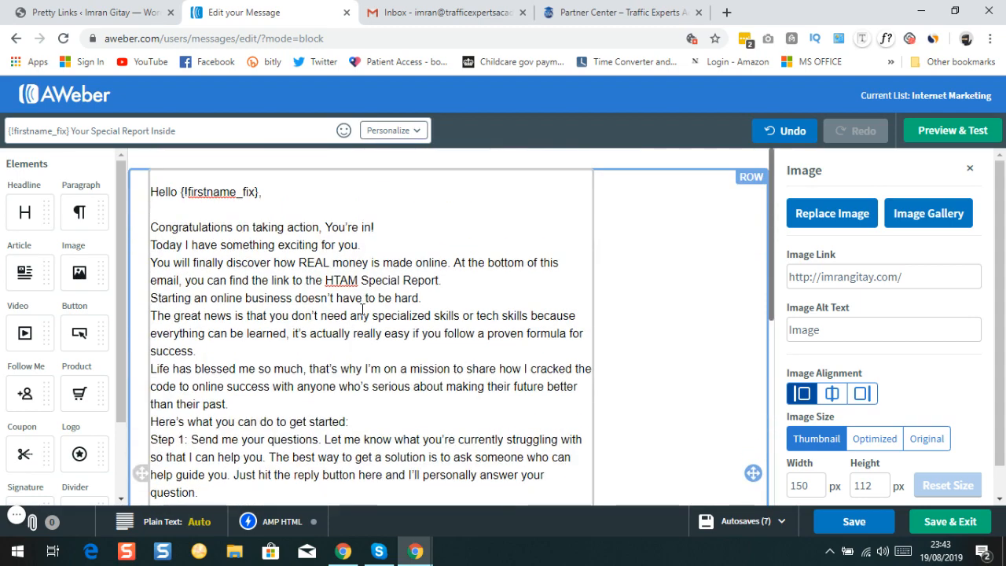
scroll(370, 330, "down", 5)
scroll(364, 312, "up", 5)
left_click(280, 195)
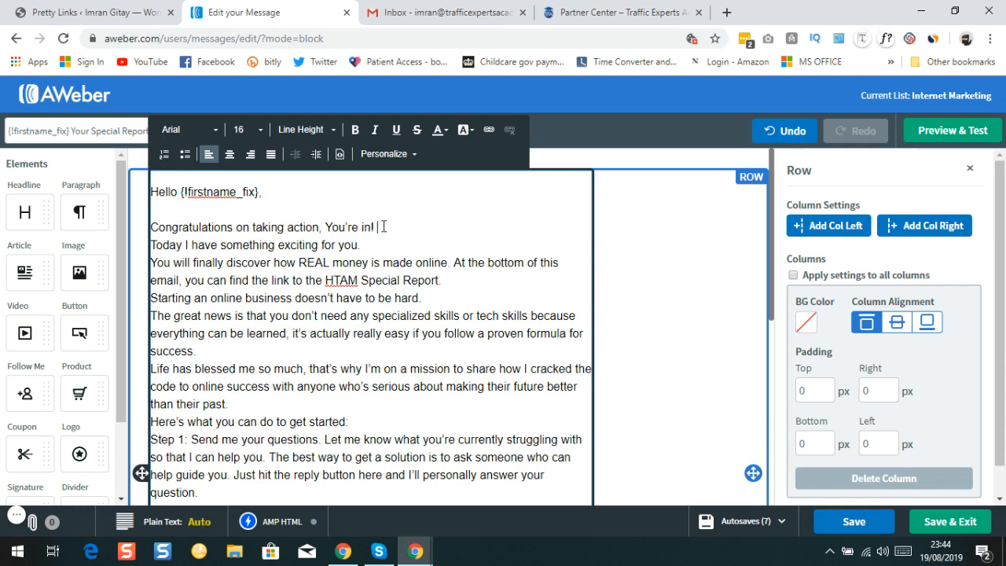
key("Return")
key("Return")
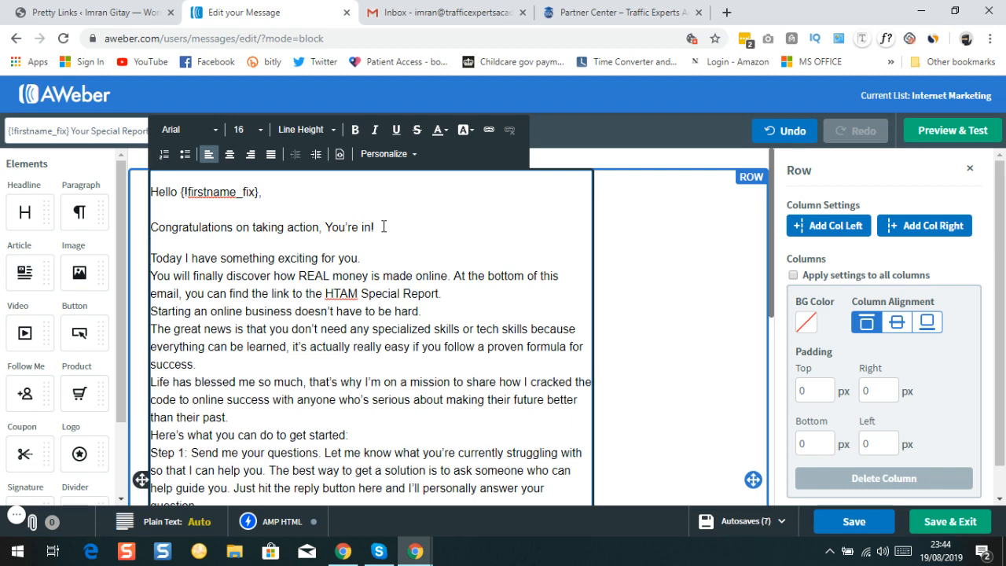
type("Hi")
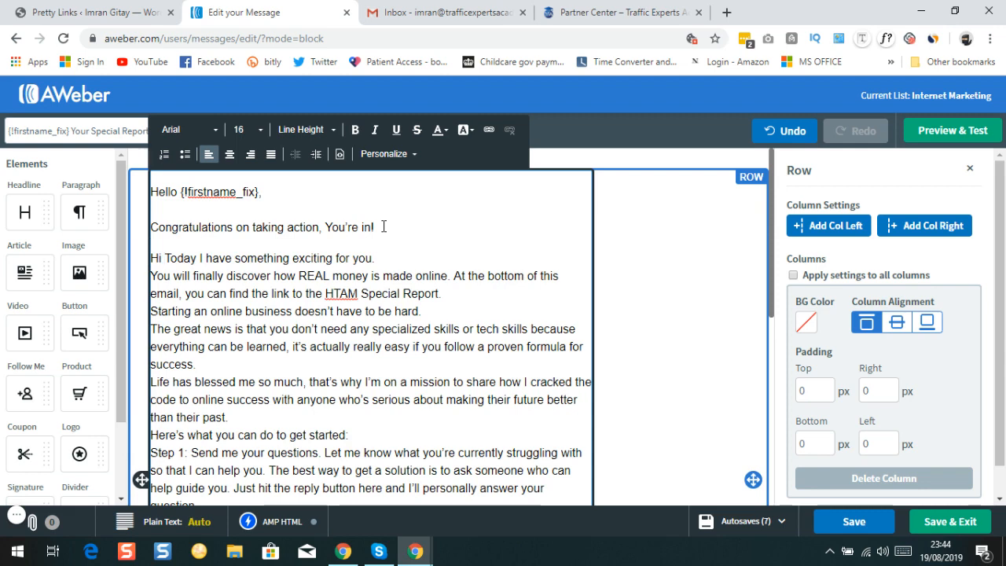
key("BackSpace")
key("BackSpace")
key("BackSpace")
key("BackSpace")
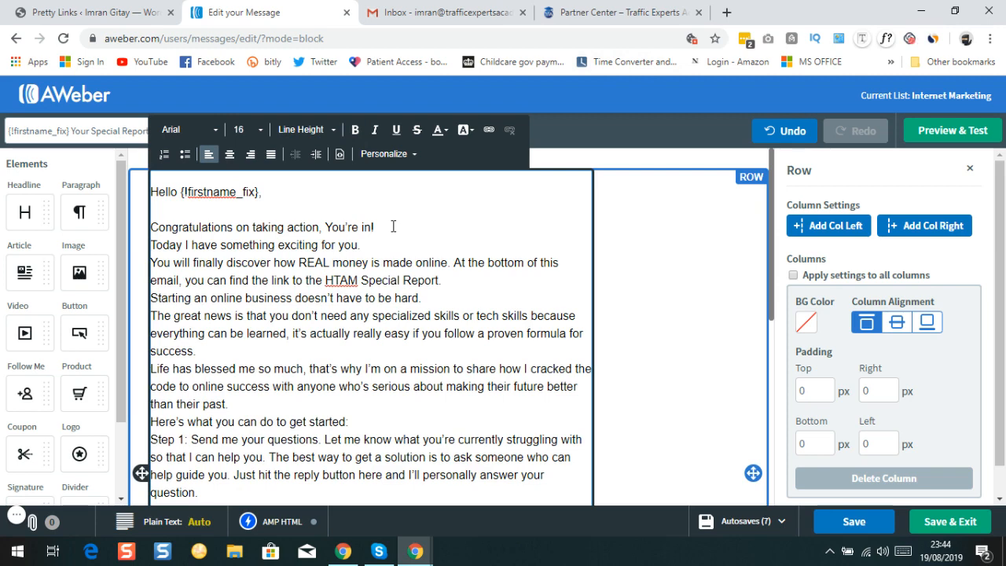
Add a line under "Congratulations on taking action, You're in!" introducing the sender by first name as one of the mentor's "Elite Business Trainer".
key("Return")
key("Up")
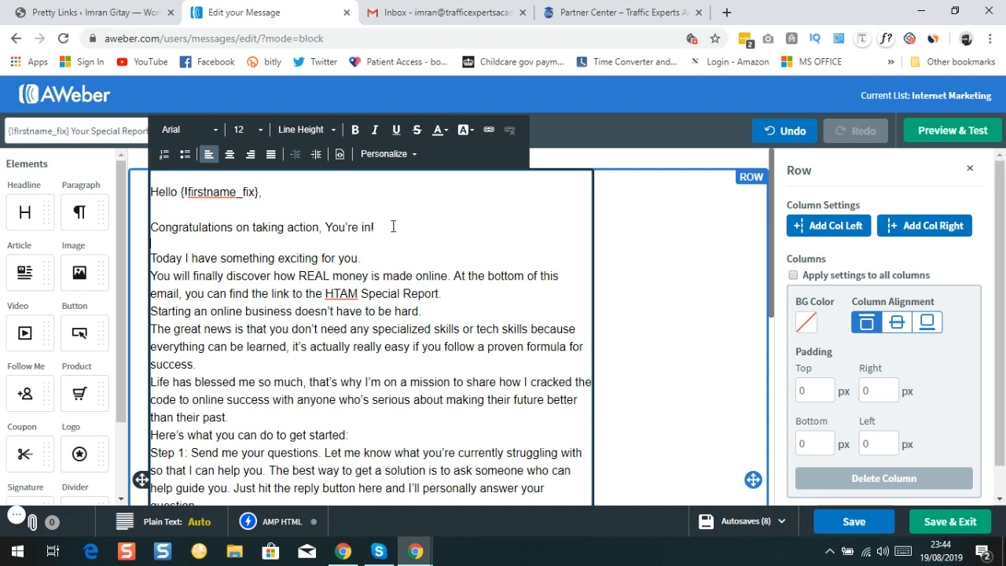
type("name is Imran, I am one of Venkata's Elite Bus")
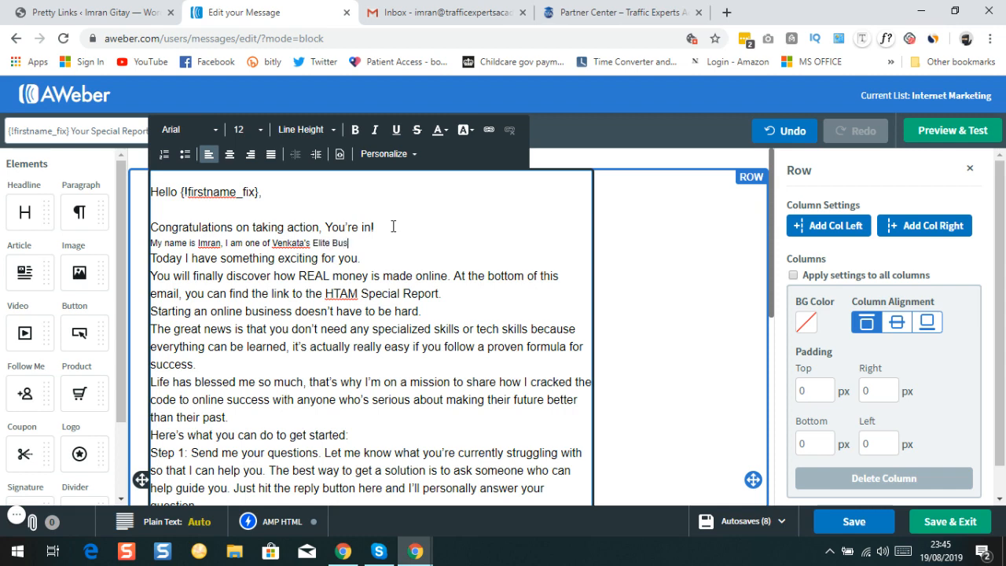
type("iness Trainer")
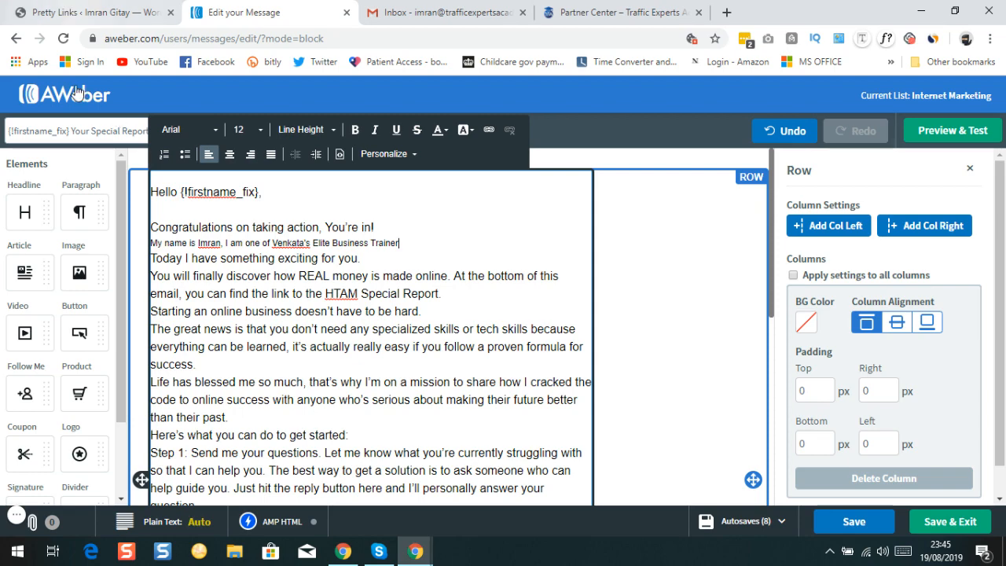
scroll(394, 344, "down", 2)
scroll(393, 344, "down", 6)
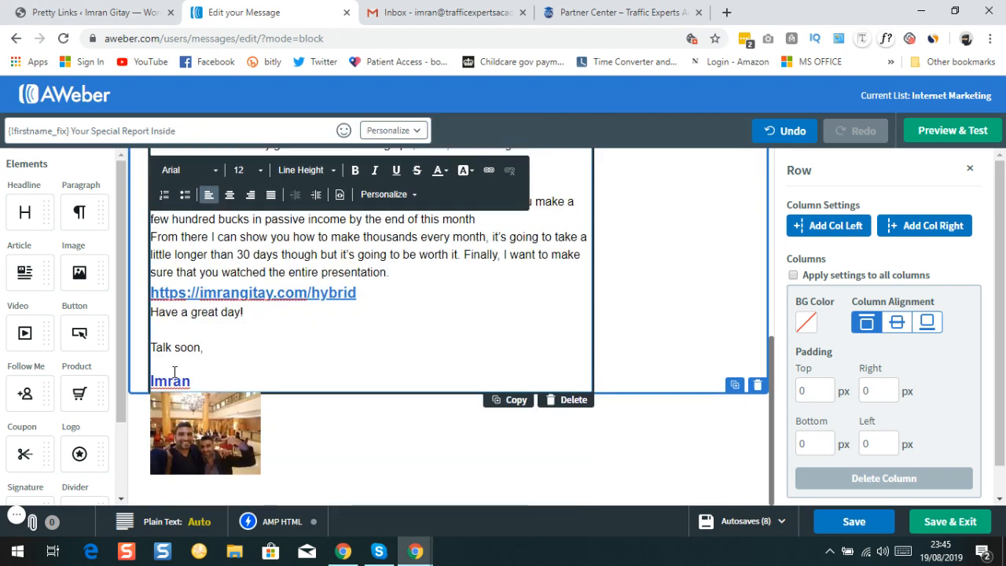
scroll(288, 349, "up", 8)
scroll(283, 312, "down", 7)
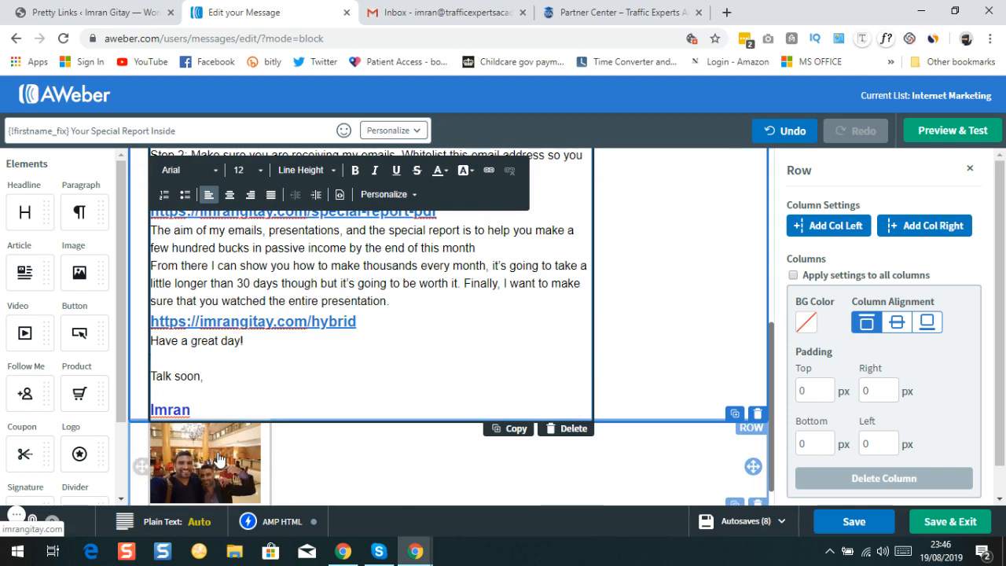
scroll(214, 459, "down", 1)
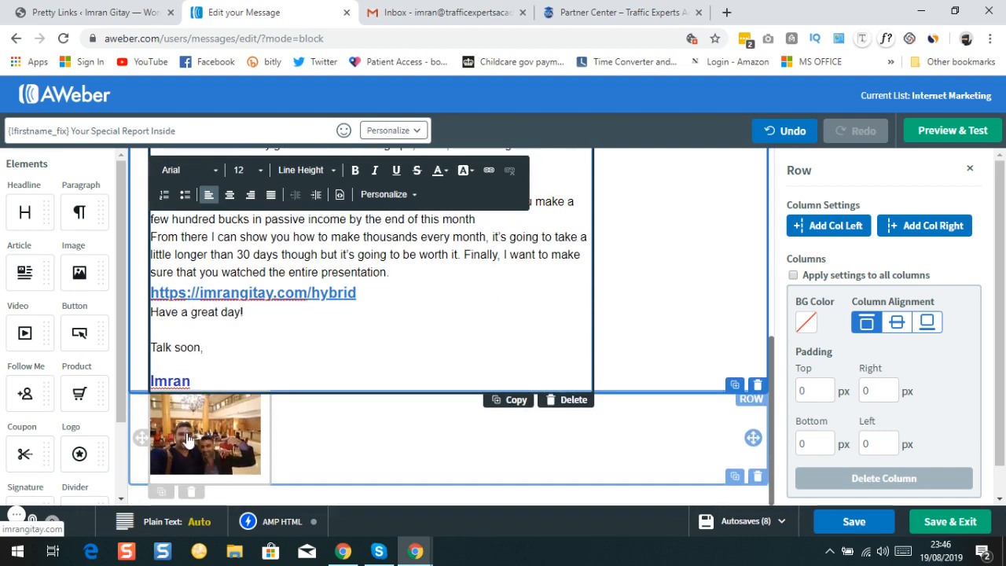
Set the font size of the introduction line ending in "Elite Business Trainer" to 16.
scroll(217, 449, "up", 10)
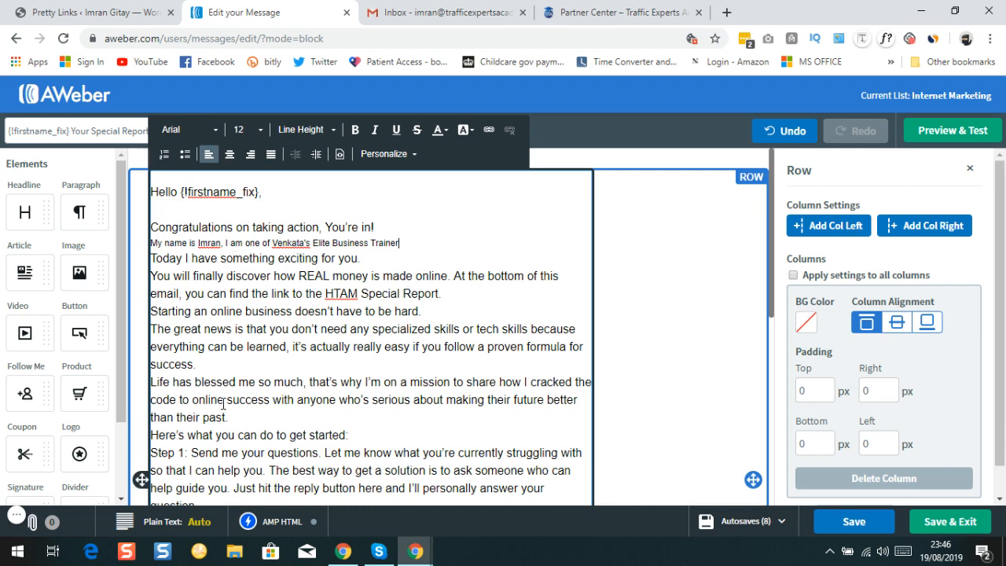
triple_click(407, 242)
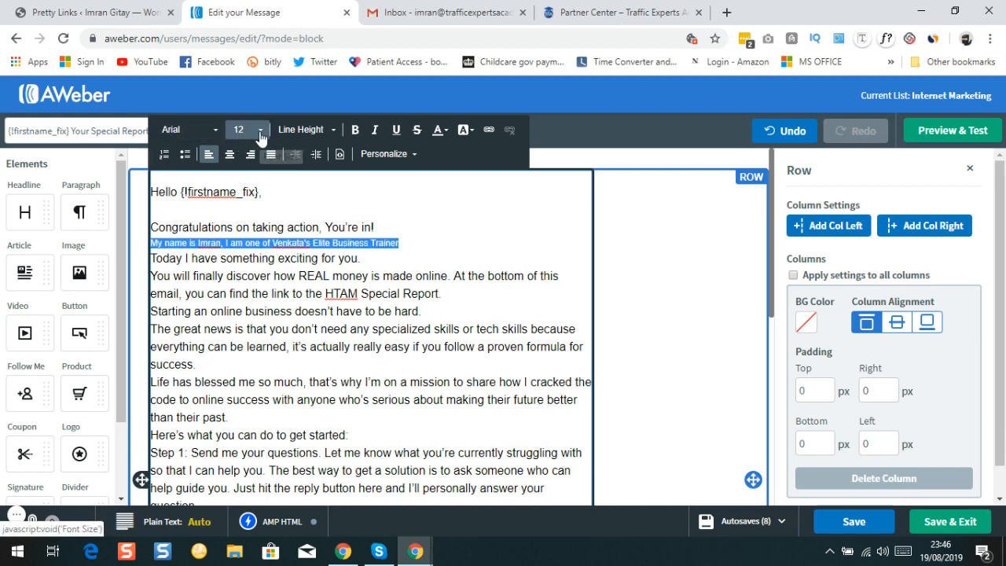
left_click(244, 130)
scroll(265, 243, "down", 2)
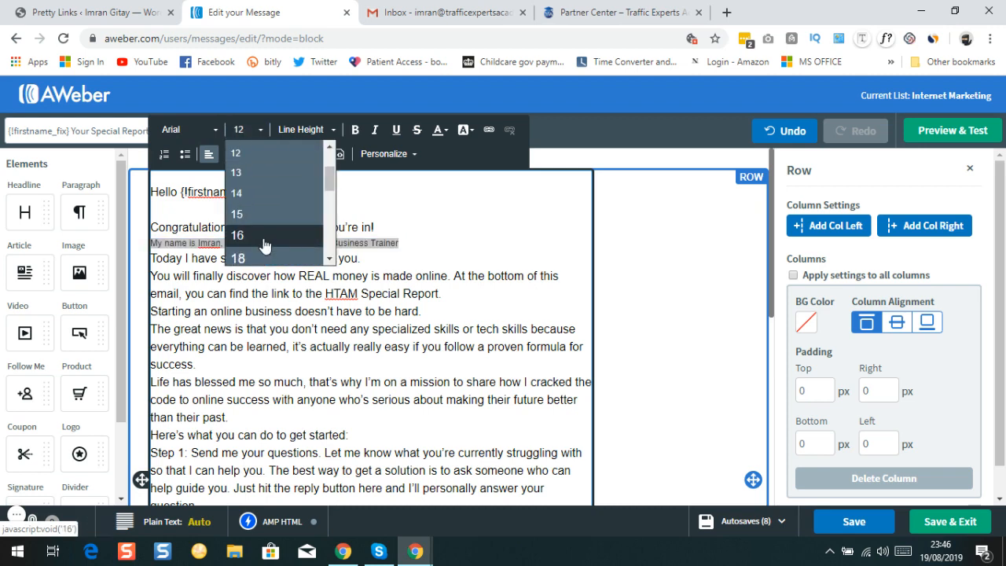
left_click(265, 243)
left_click(521, 247)
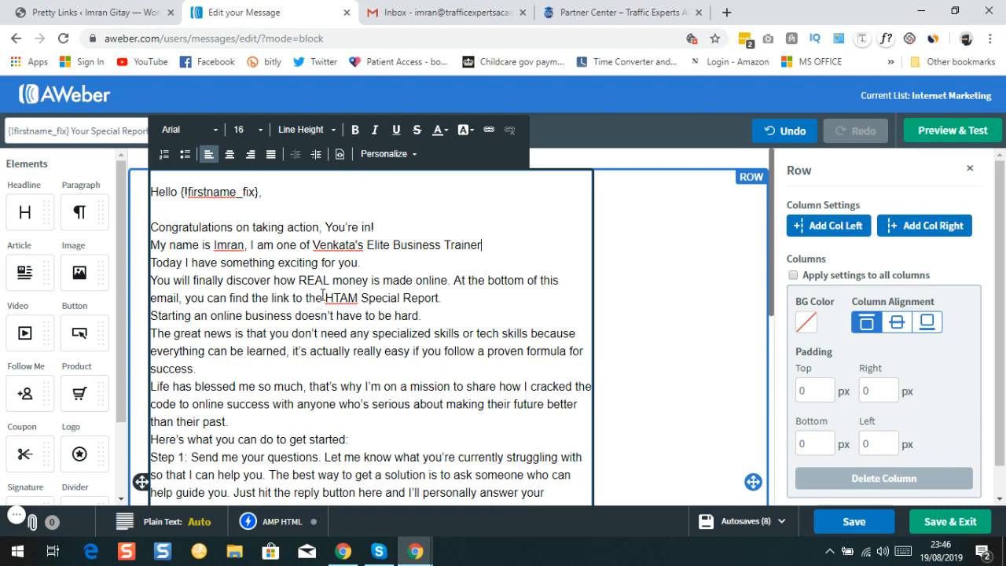
Bold "HTAM Special Report" and the word "REAL" in the paragraph about how money is made online.
scroll(323, 295, "down", 1)
scroll(322, 294, "up", 1)
double_click(300, 280)
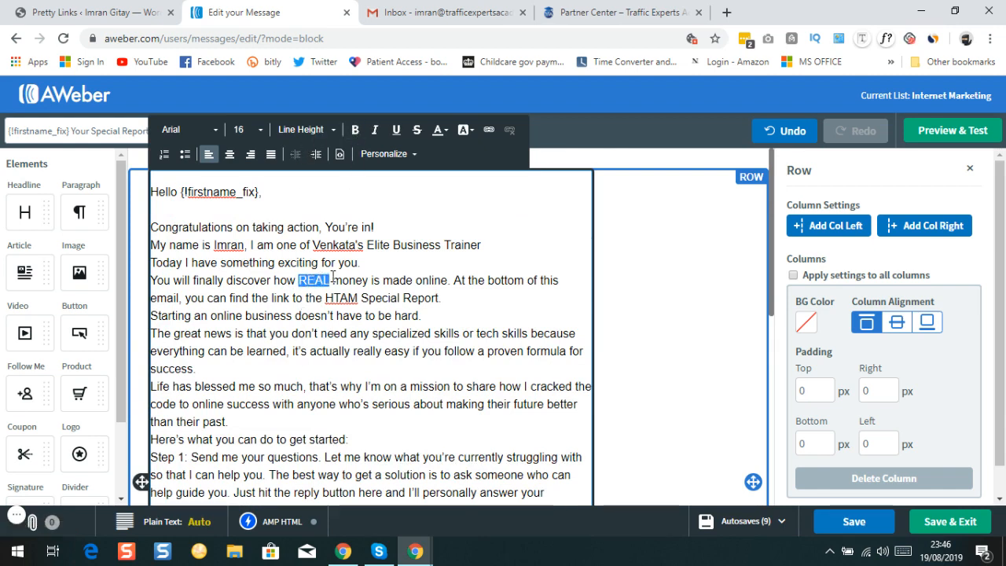
left_click_drag(324, 298, 437, 297)
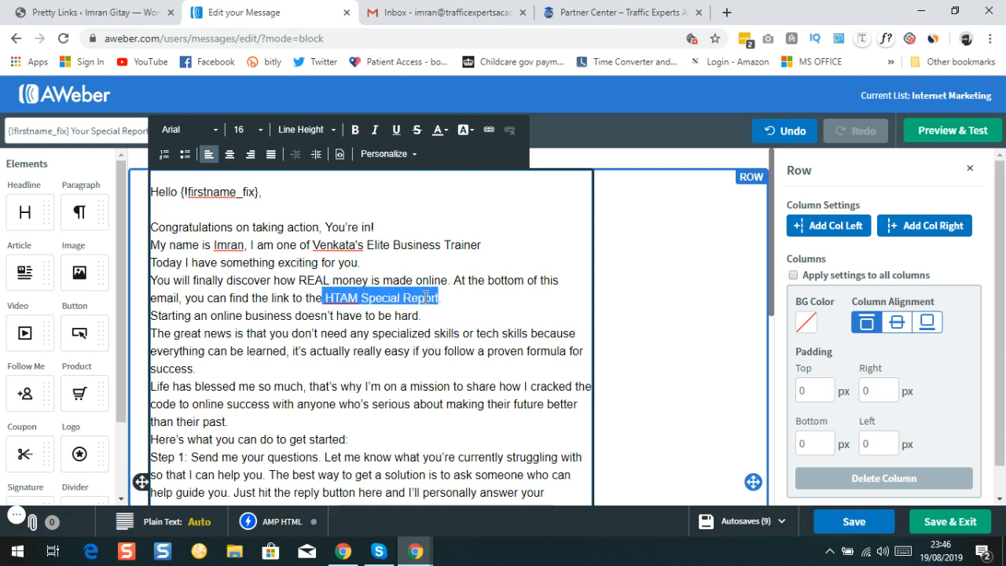
left_click(426, 298)
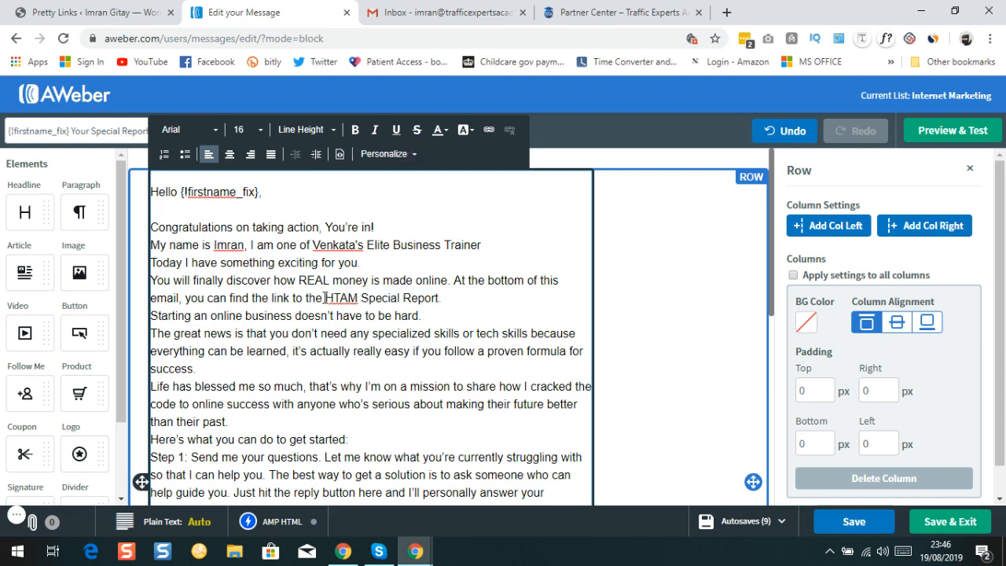
left_click_drag(323, 298, 438, 298)
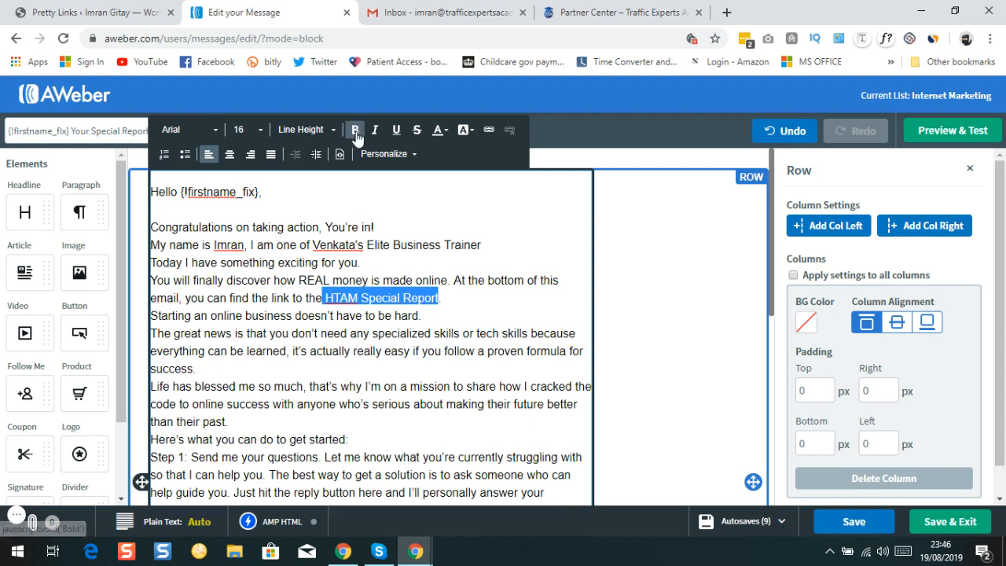
left_click(355, 129)
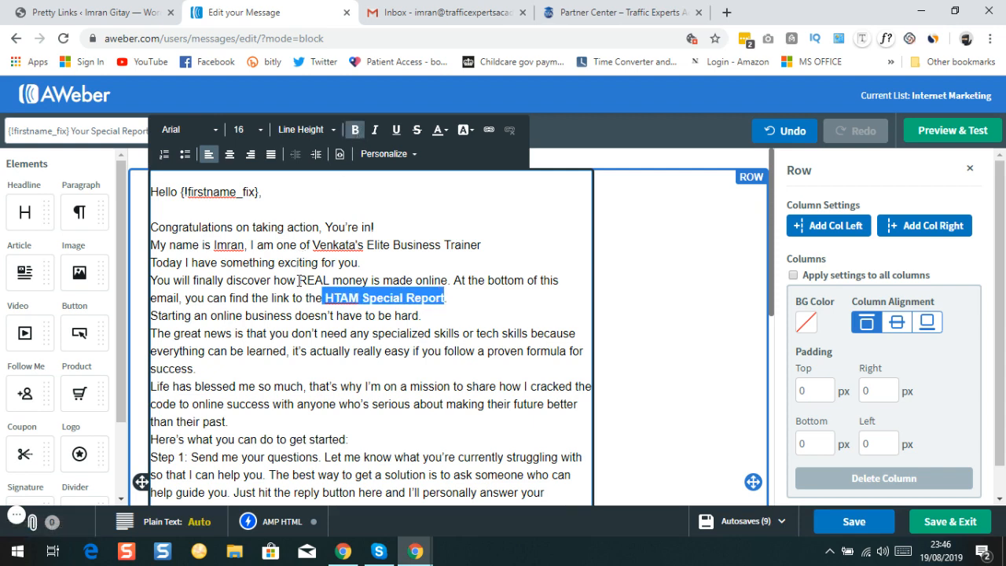
left_click_drag(297, 280, 330, 281)
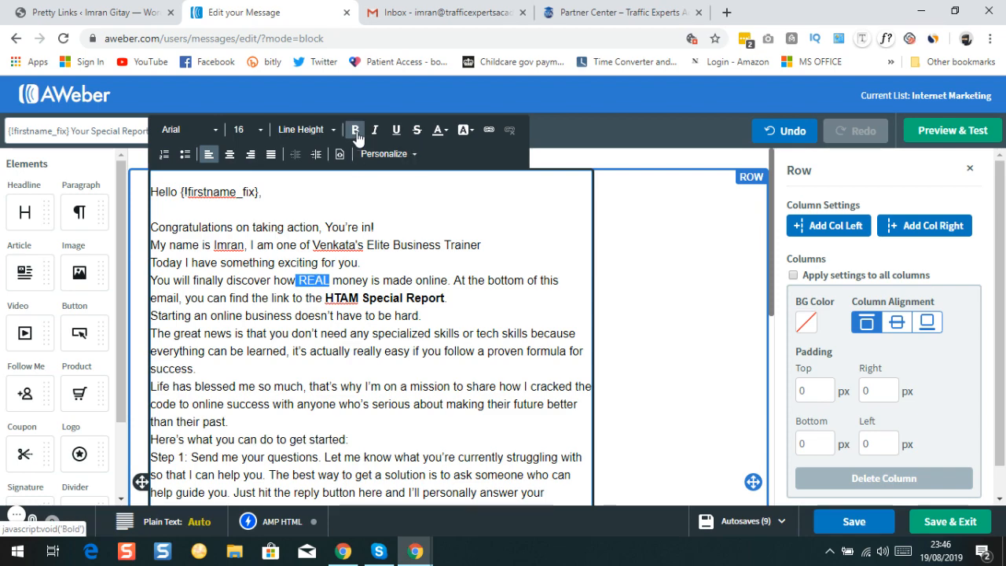
left_click(358, 132)
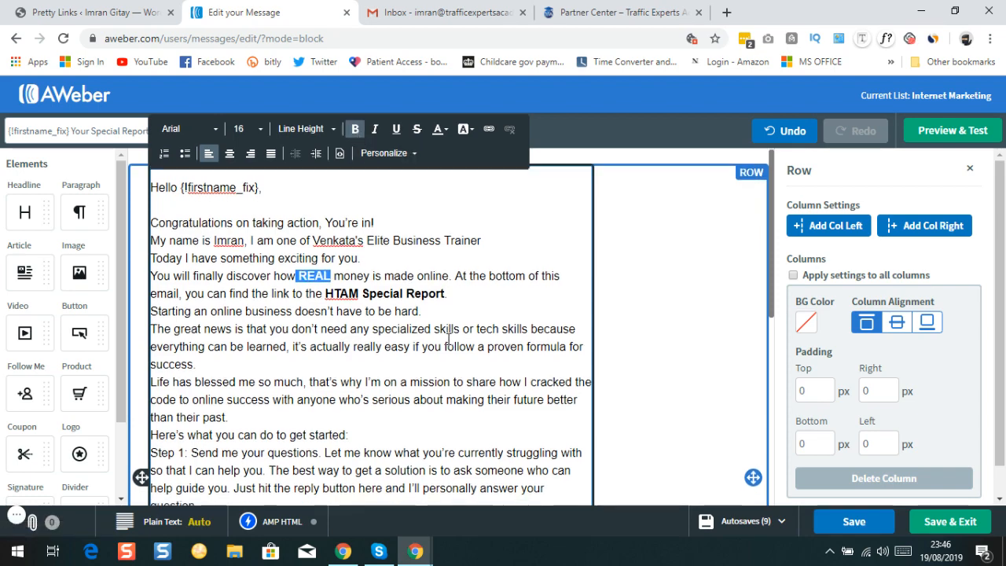
Bold the "Step 1:" and "Step 2:" labels in the getting-started instructions.
scroll(204, 279, "down", 2)
scroll(204, 279, "up", 2)
scroll(291, 314, "down", 3)
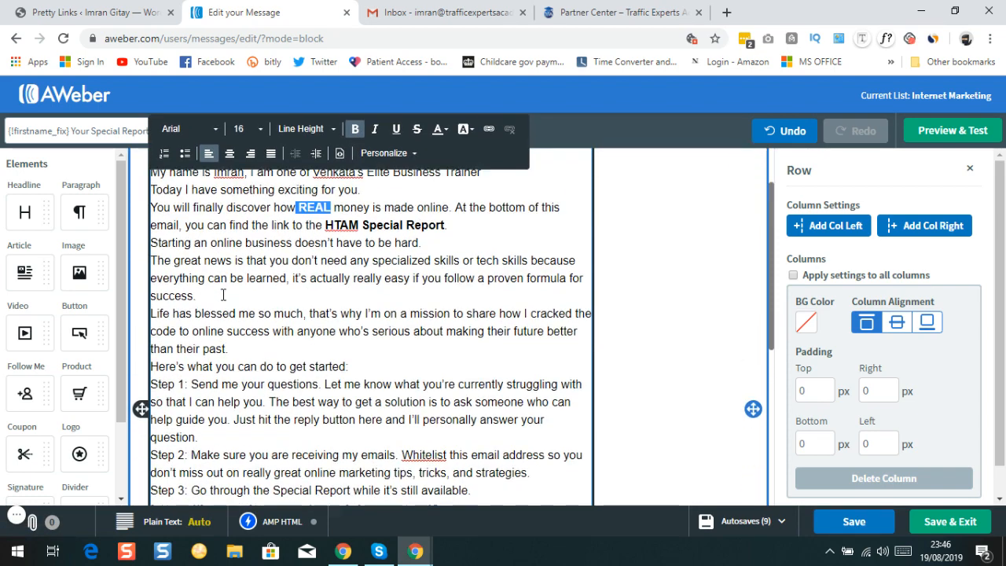
scroll(290, 314, "down", 1)
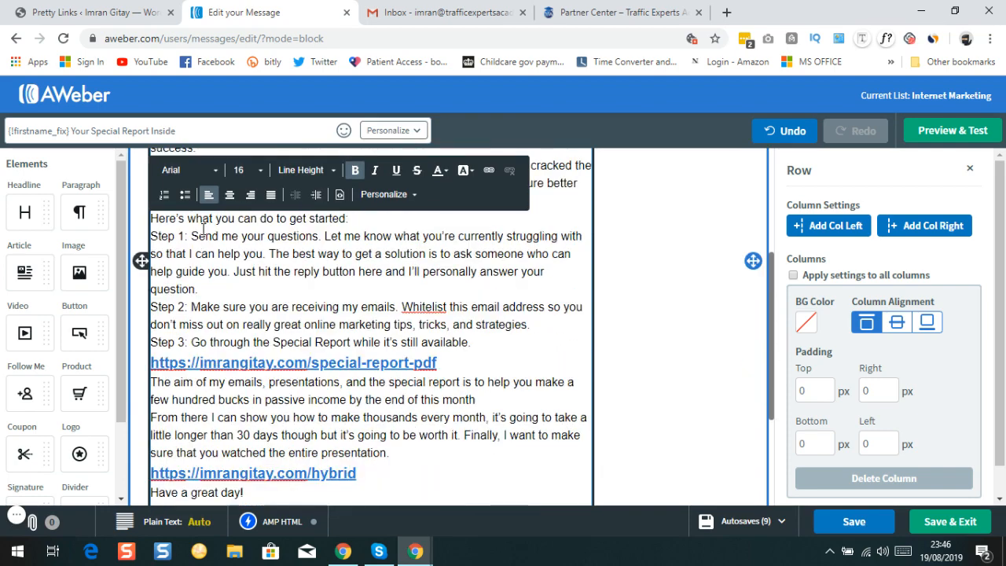
left_click_drag(188, 236, 150, 236)
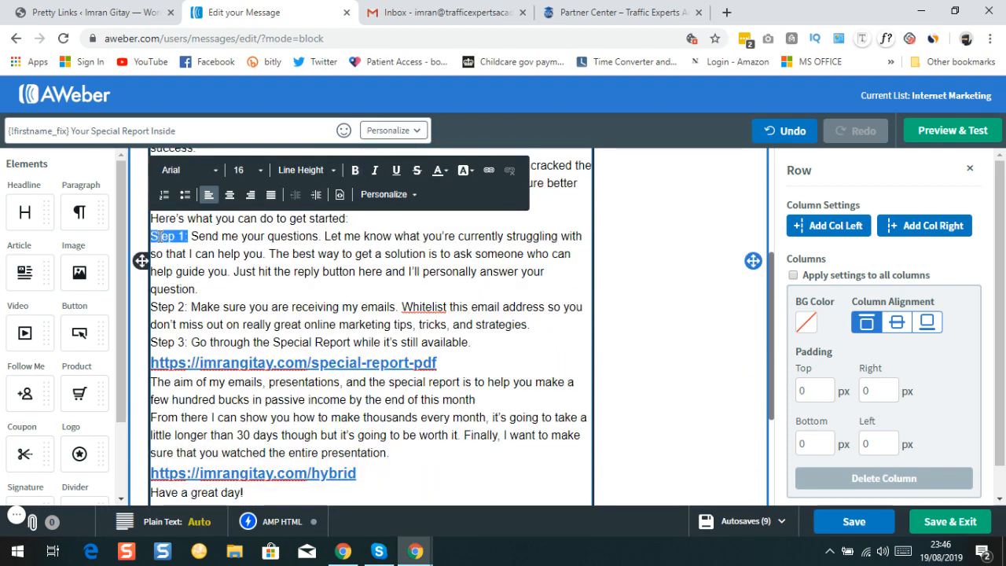
left_click(356, 171)
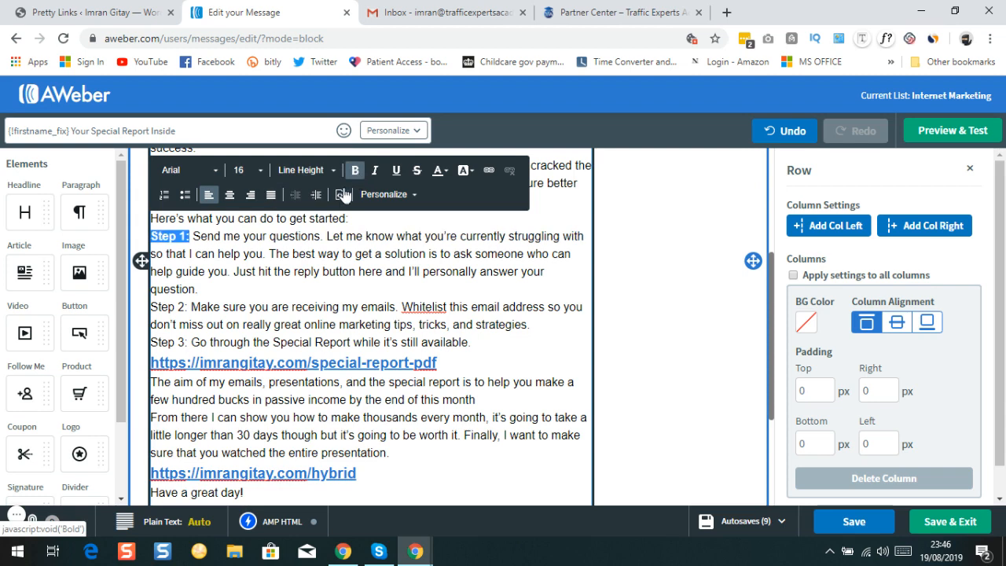
left_click_drag(189, 307, 151, 306)
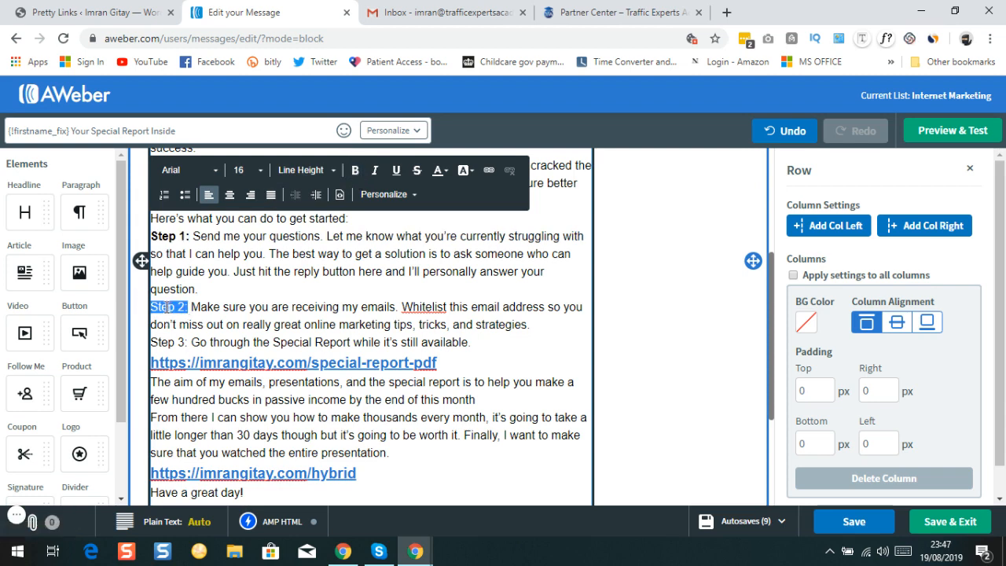
left_click(355, 171)
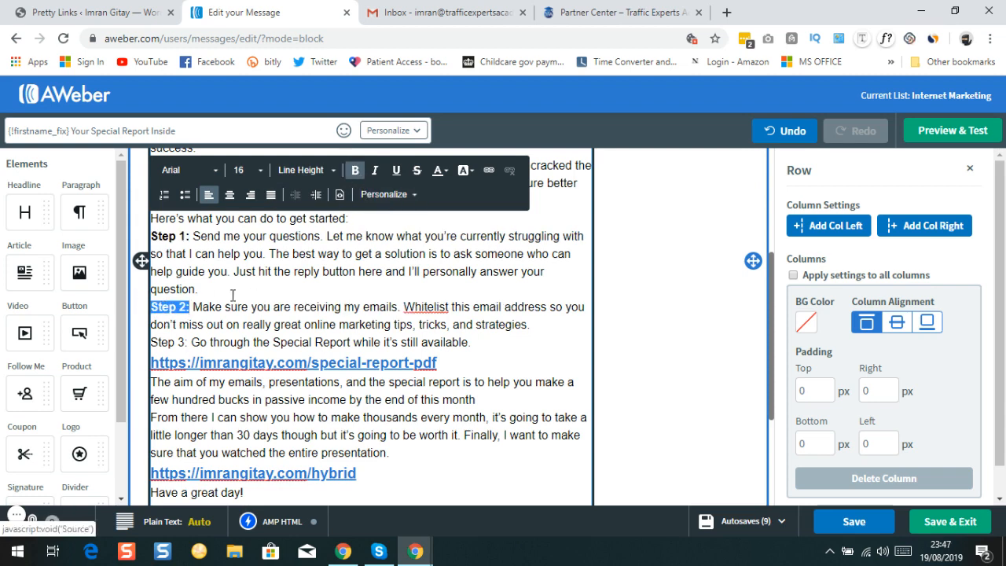
Bold the "Step 3" label before "Go through the Special Report while it's still available.".
left_click_drag(190, 342, 151, 342)
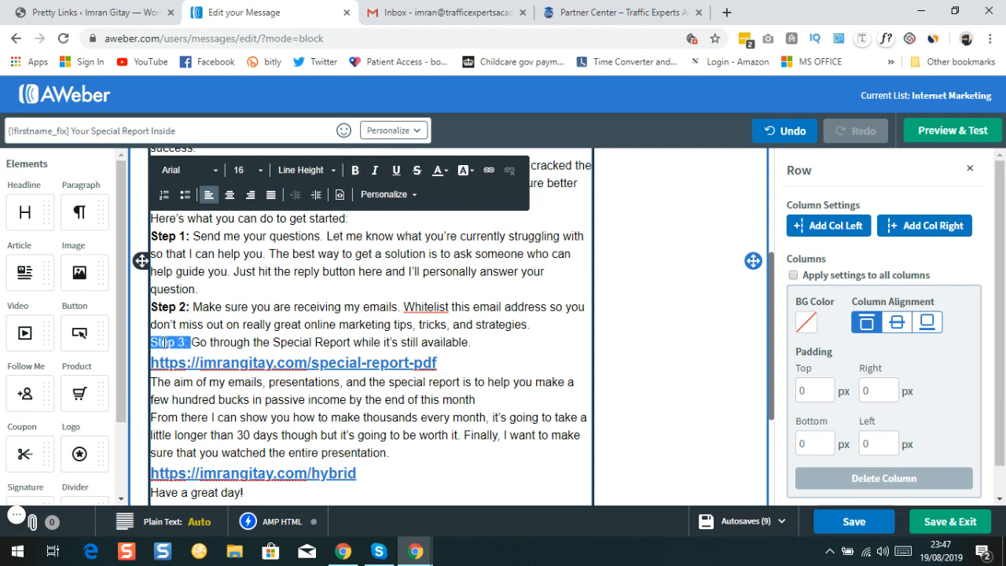
left_click(157, 342)
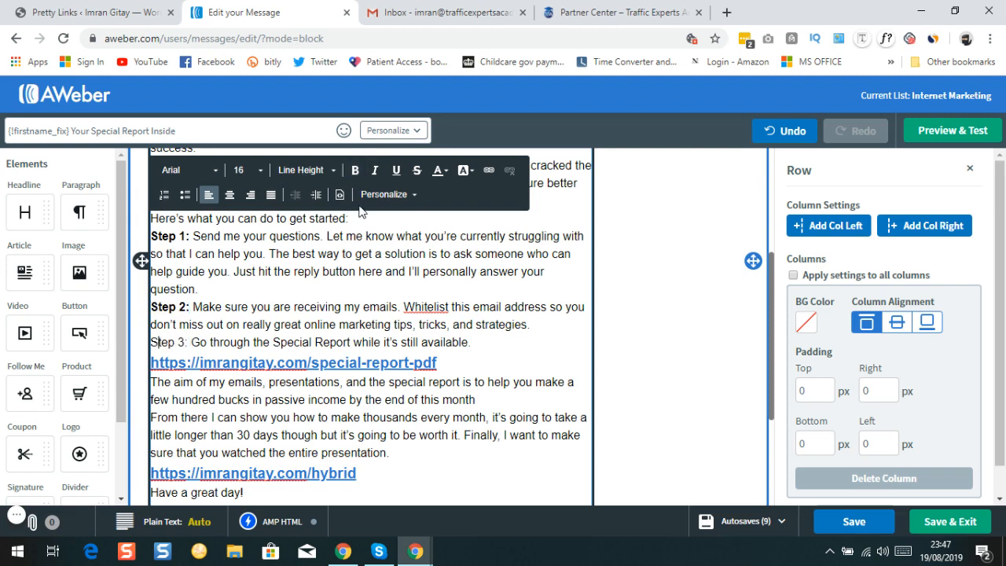
triple_click(187, 343)
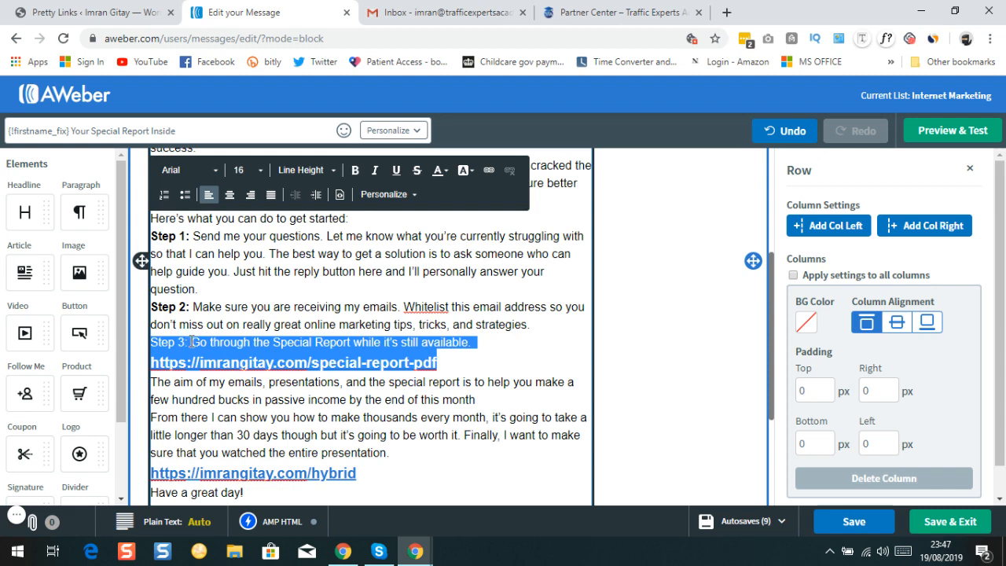
triple_click(185, 308)
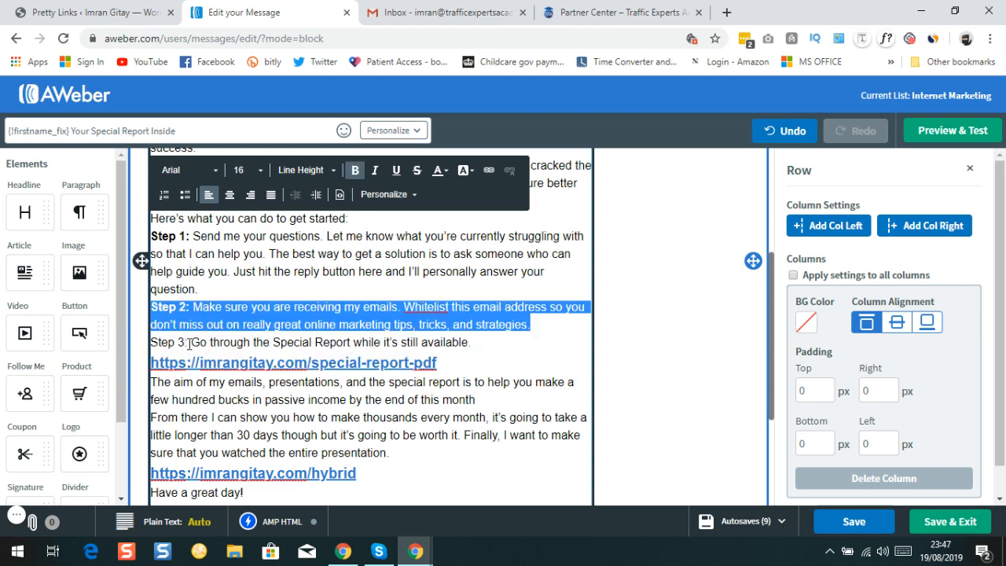
left_click(189, 342)
triple_click(187, 343)
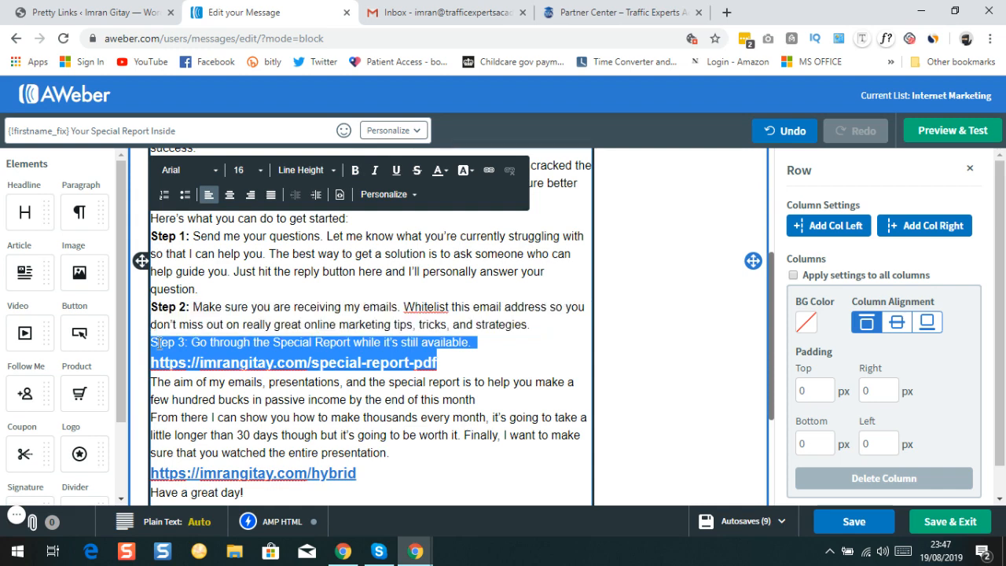
left_click(157, 343)
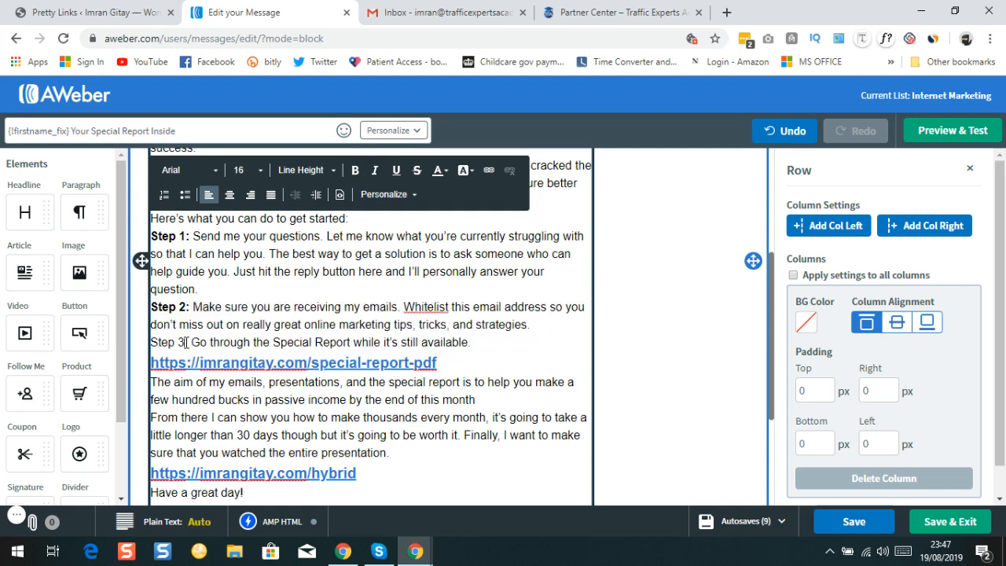
triple_click(187, 343)
double_click(191, 343)
left_click(187, 343)
left_click_drag(183, 342, 152, 337)
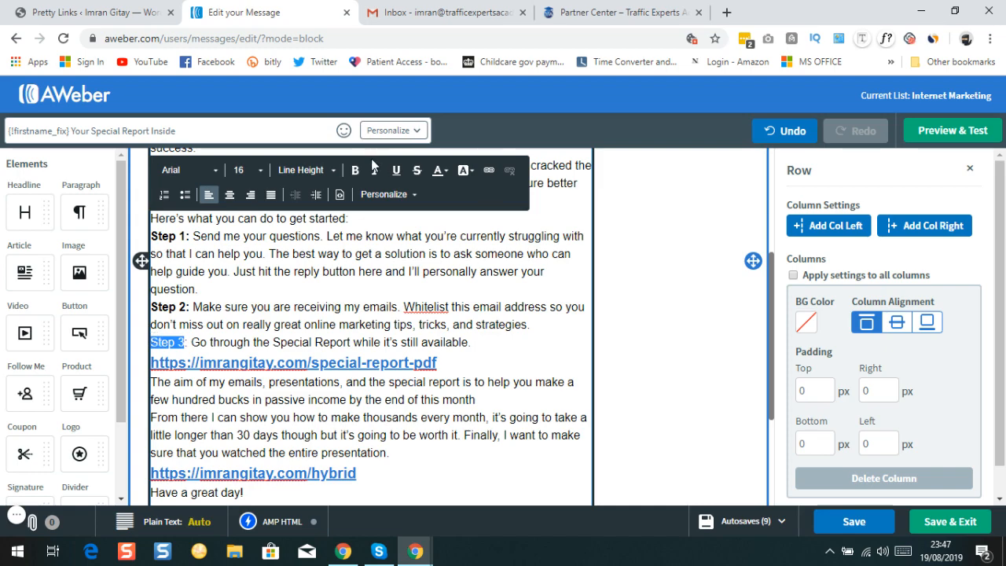
left_click(355, 171)
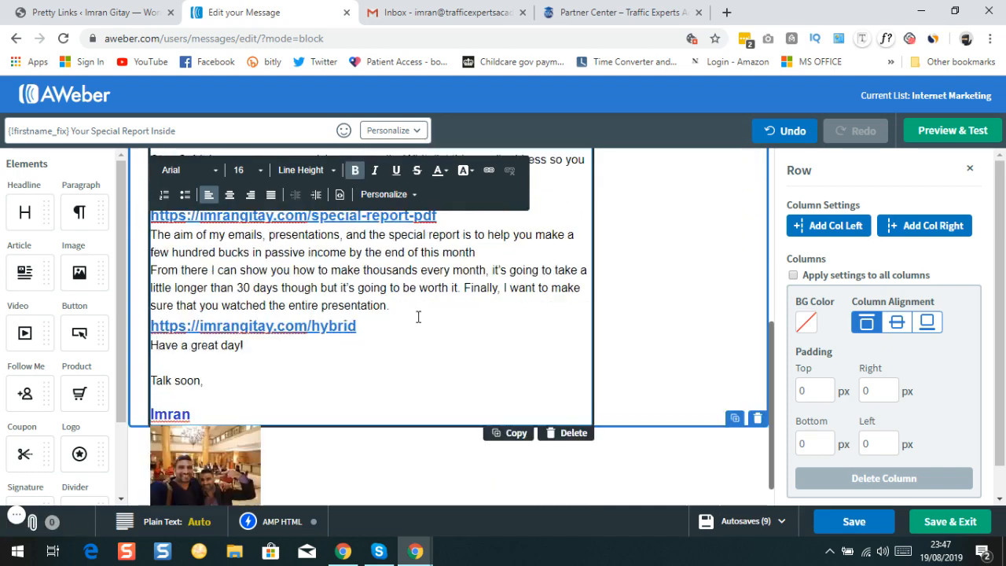
left_click(531, 346)
Review the email's formatting and wording from the greeting down to the sender photo.
scroll(362, 334, "up", 3)
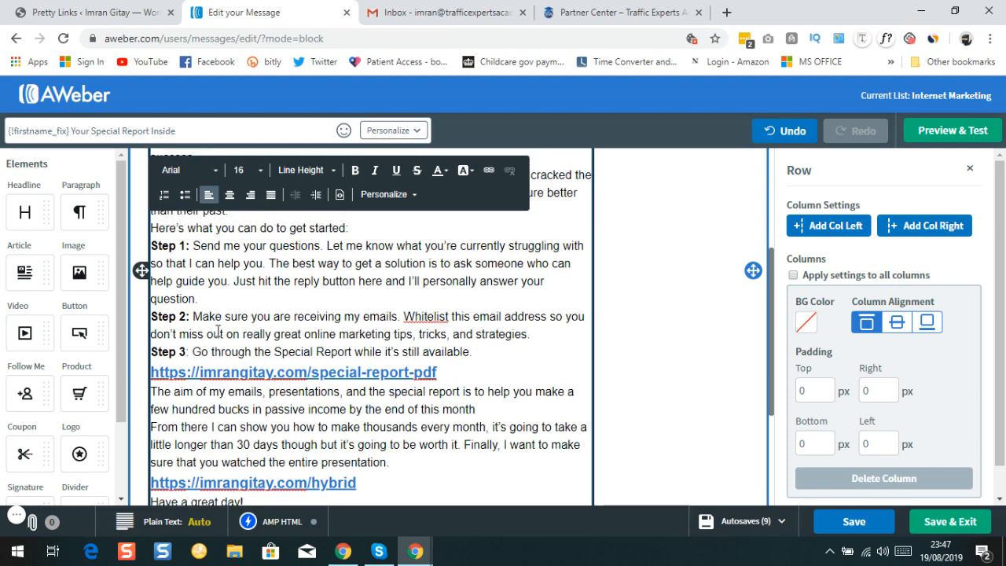
scroll(244, 265, "down", 5)
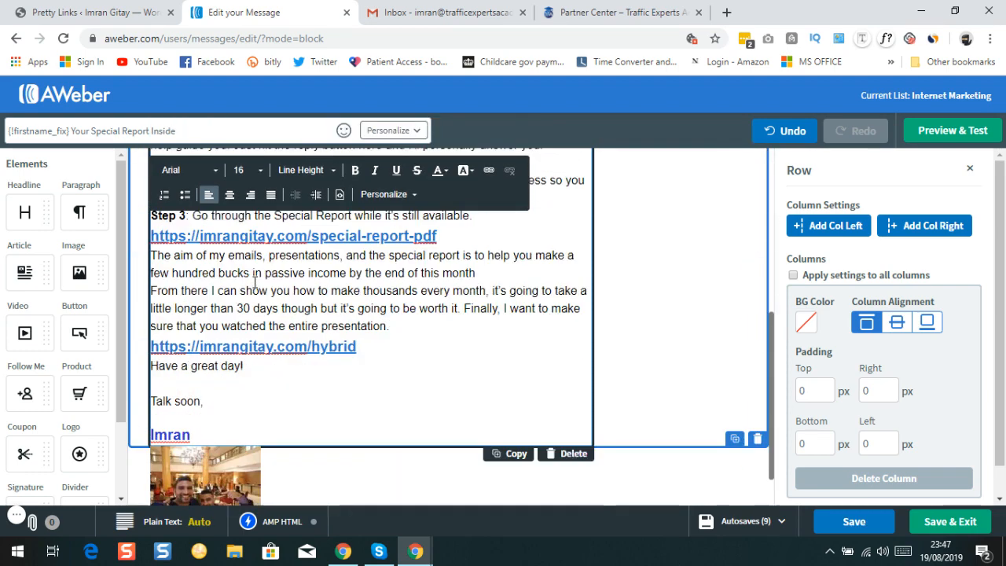
scroll(236, 314, "down", 1)
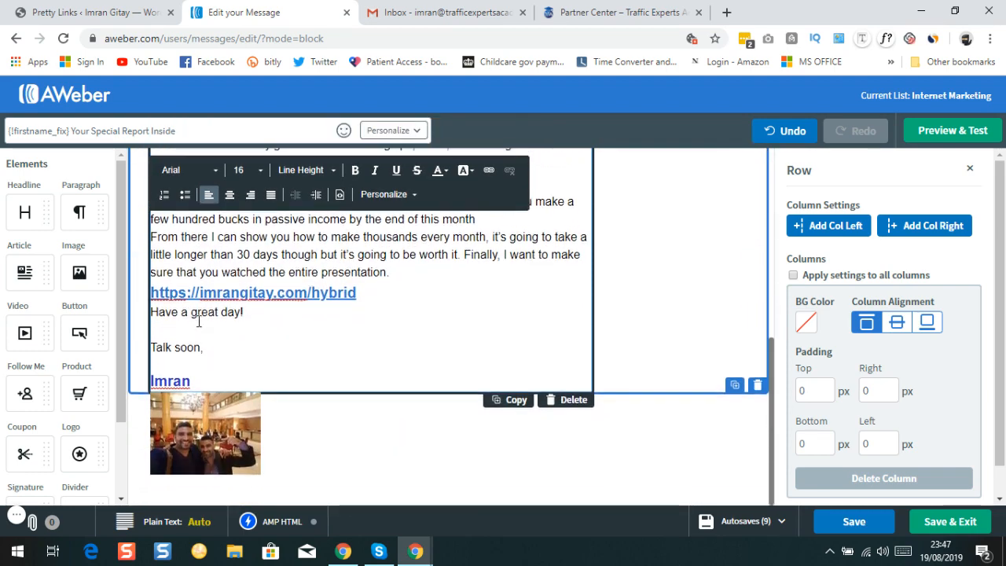
scroll(236, 314, "up", 10)
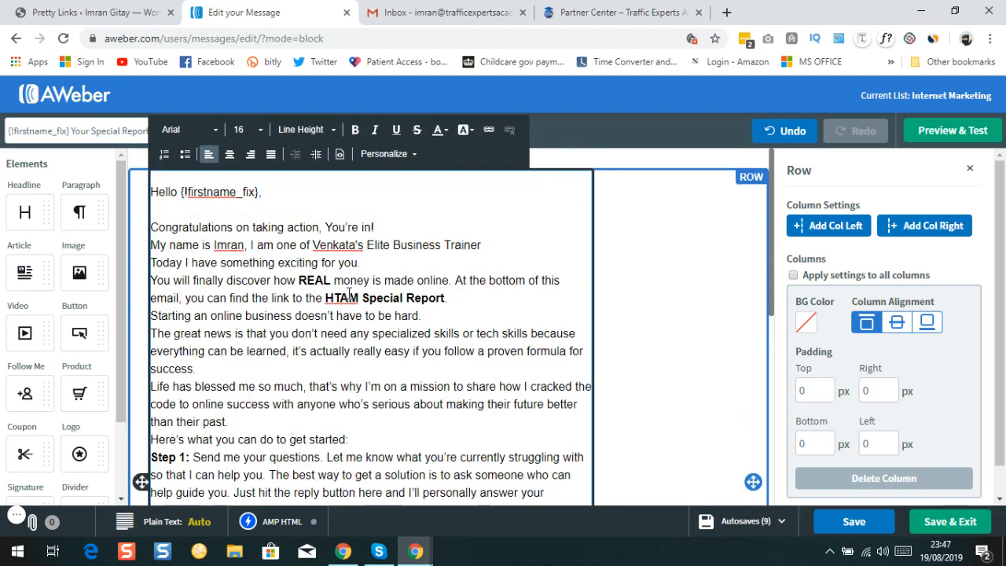
scroll(346, 330, "down", 6)
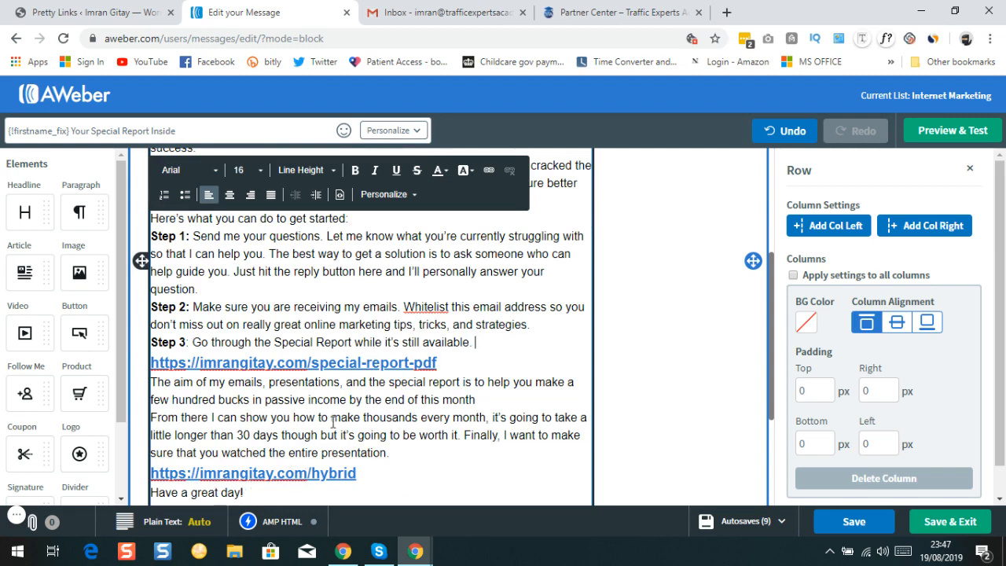
scroll(334, 423, "down", 4)
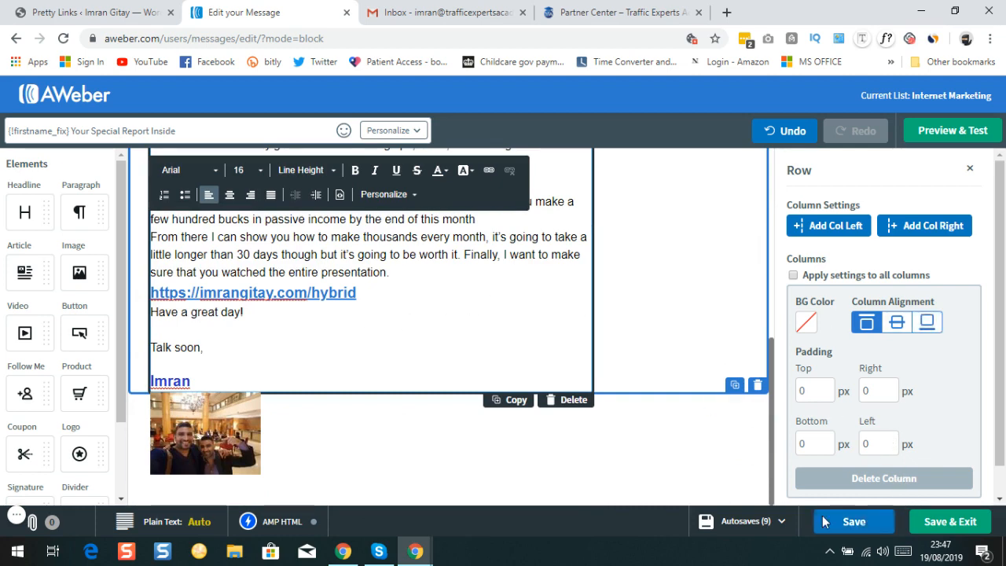
scroll(458, 255, "up", 6)
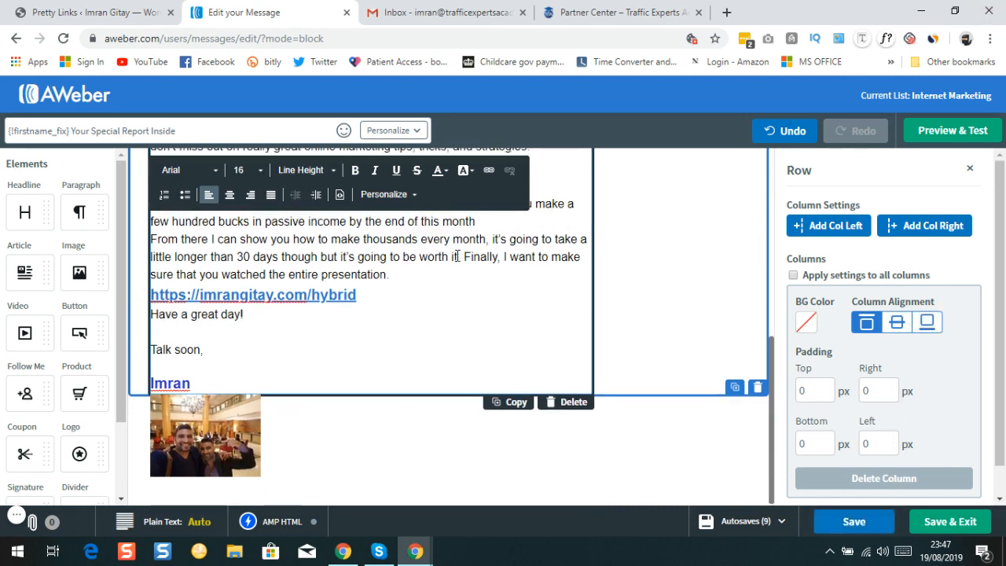
Open the message's preview and test view, return to the editor and check the message down to the sign-off photo.
left_click(932, 132)
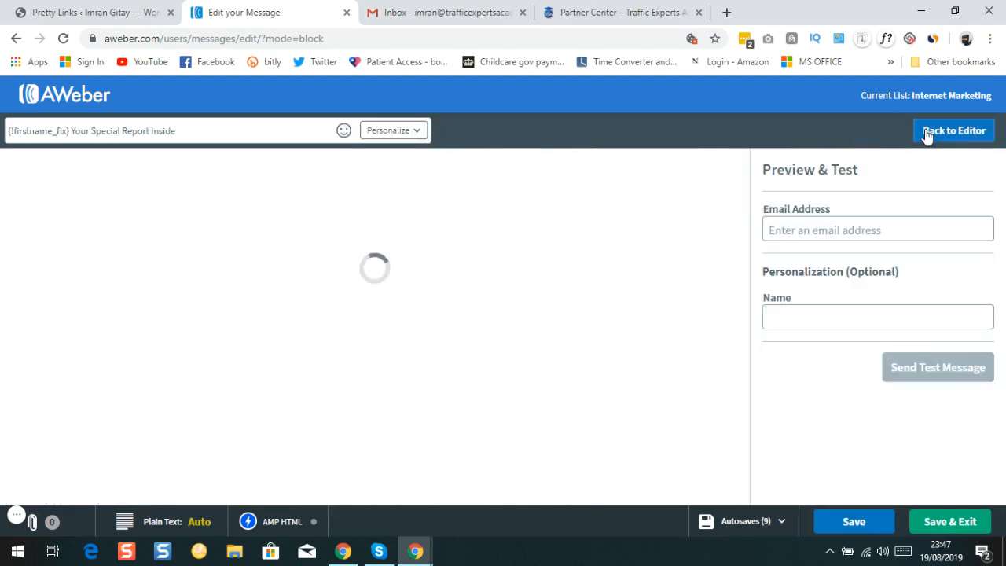
left_click(926, 134)
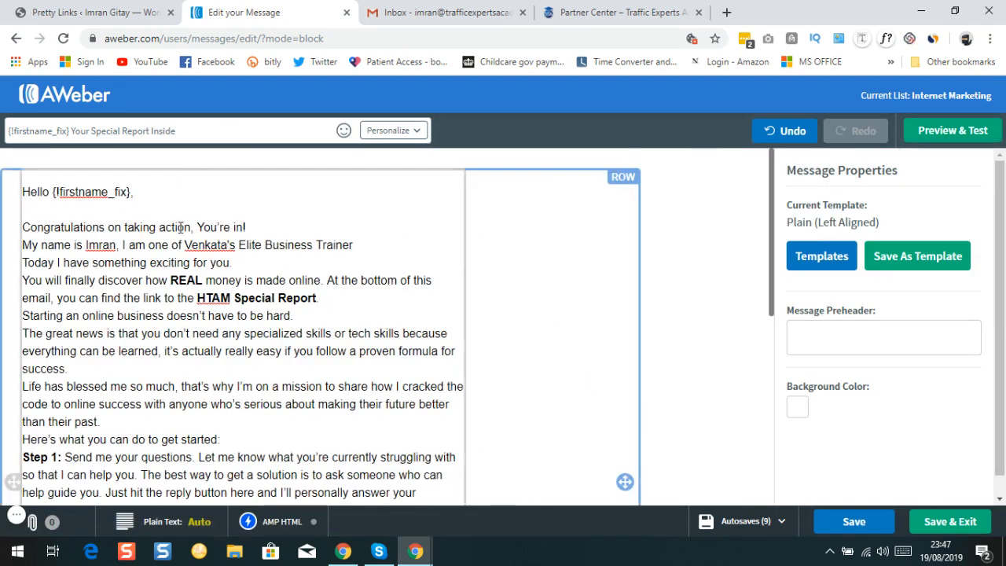
scroll(157, 308, "down", 2)
scroll(157, 308, "down", 3)
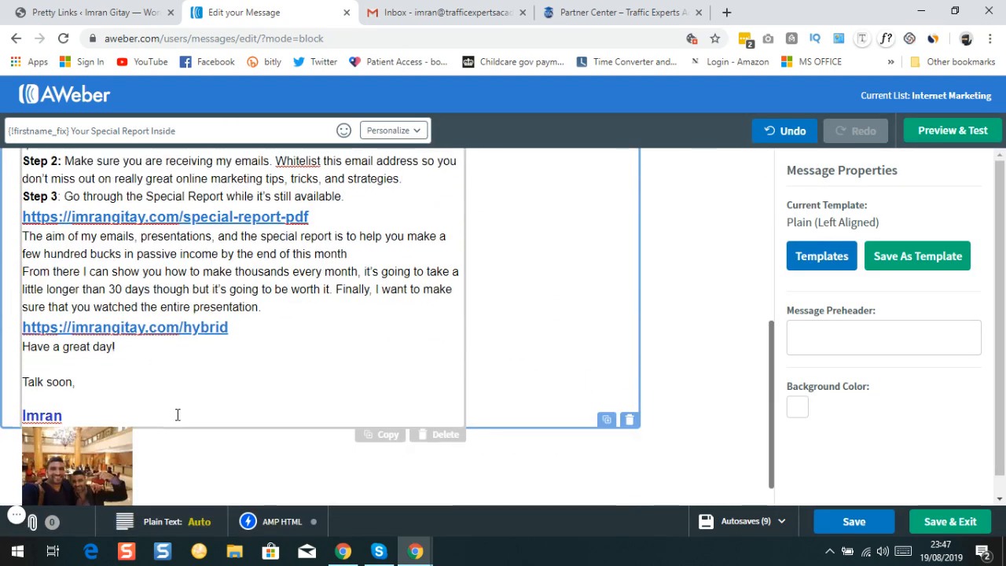
Review the message in the editor from the greeting down to the sign-off.
scroll(177, 416, "up", 5)
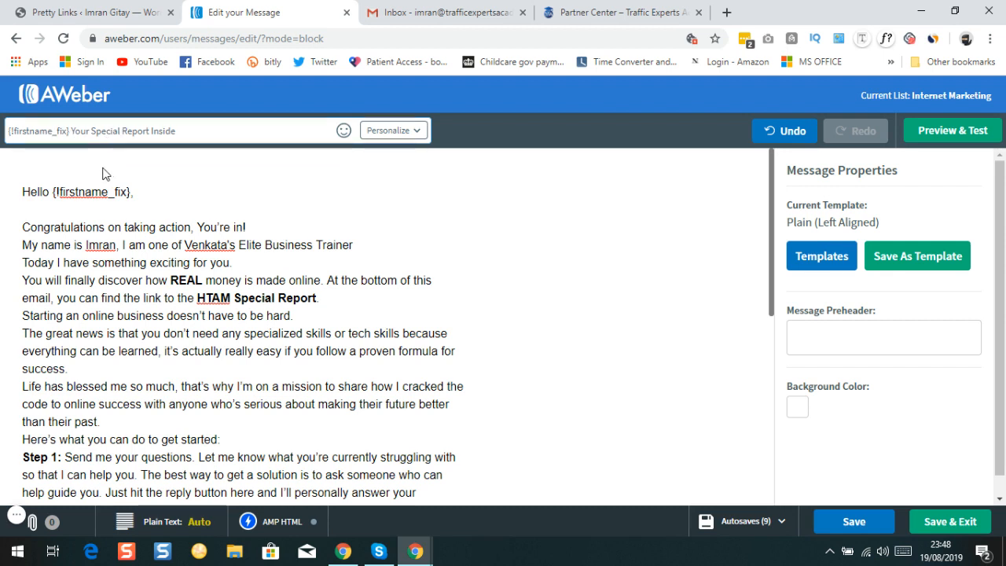
scroll(118, 236, "down", 4)
scroll(118, 244, "up", 4)
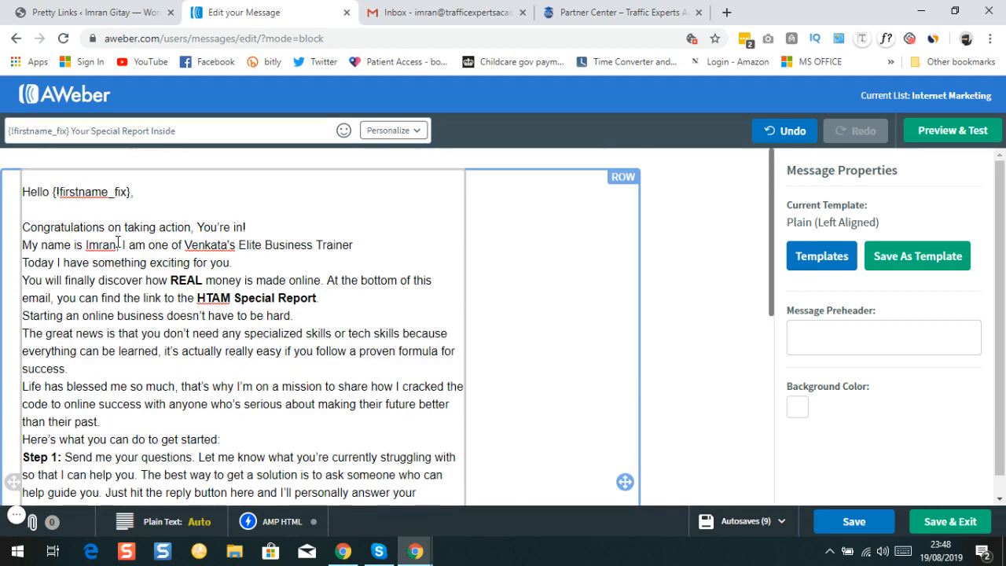
scroll(126, 268, "down", 4)
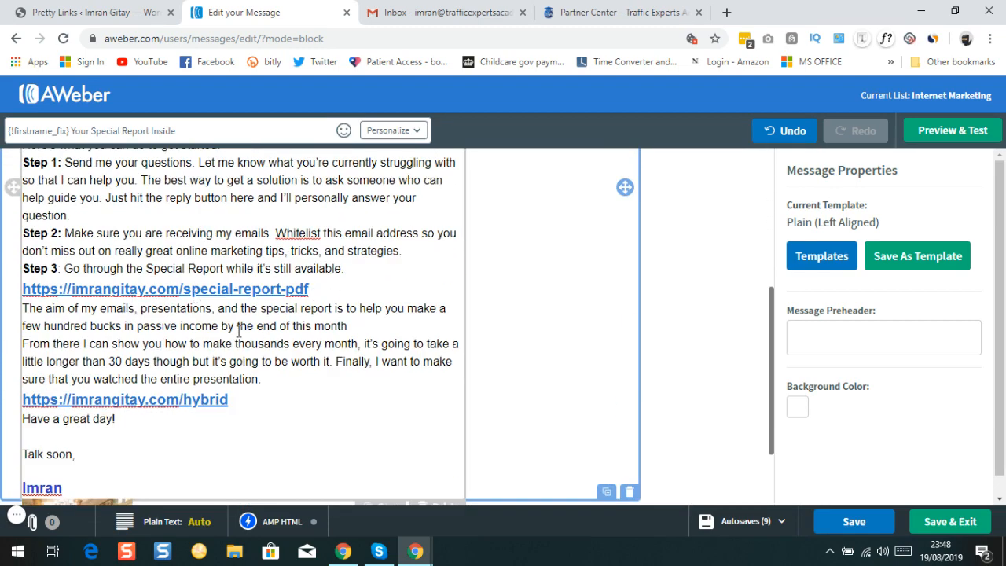
left_click(253, 432)
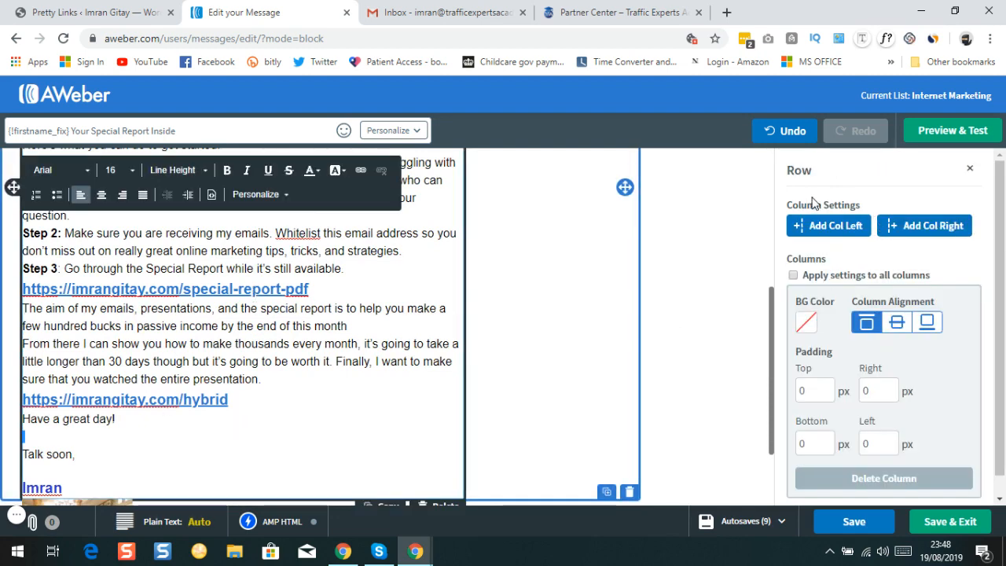
Preview the message and test its special-report-pdf and hybrid links, closing each page they open.
left_click(944, 138)
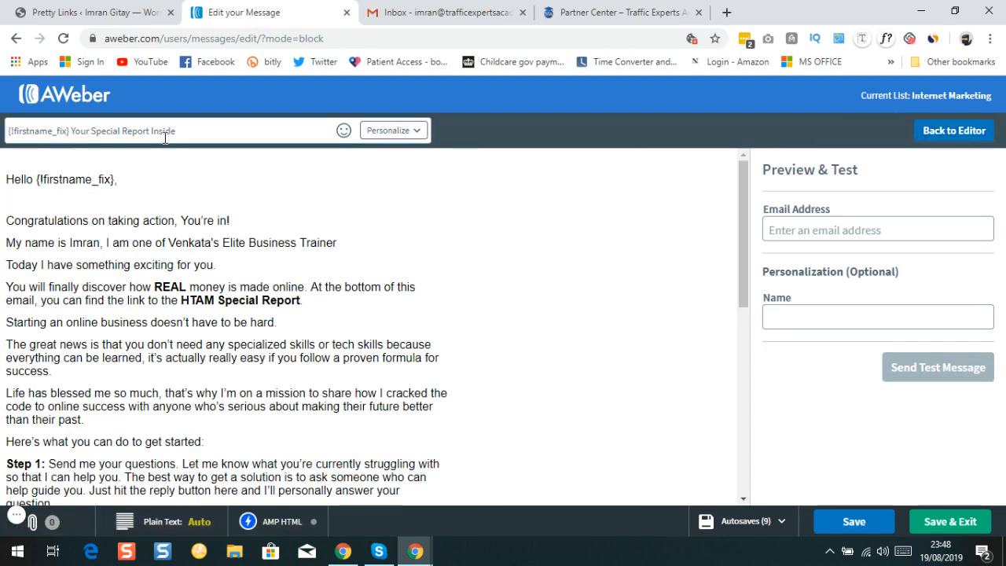
scroll(130, 236, "down", 1)
scroll(142, 267, "down", 4)
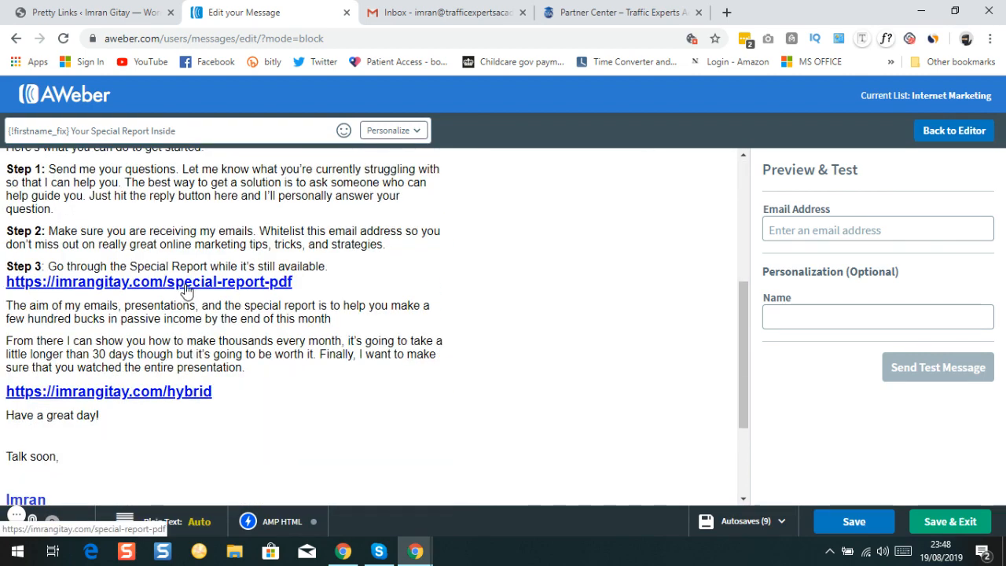
left_click(186, 283)
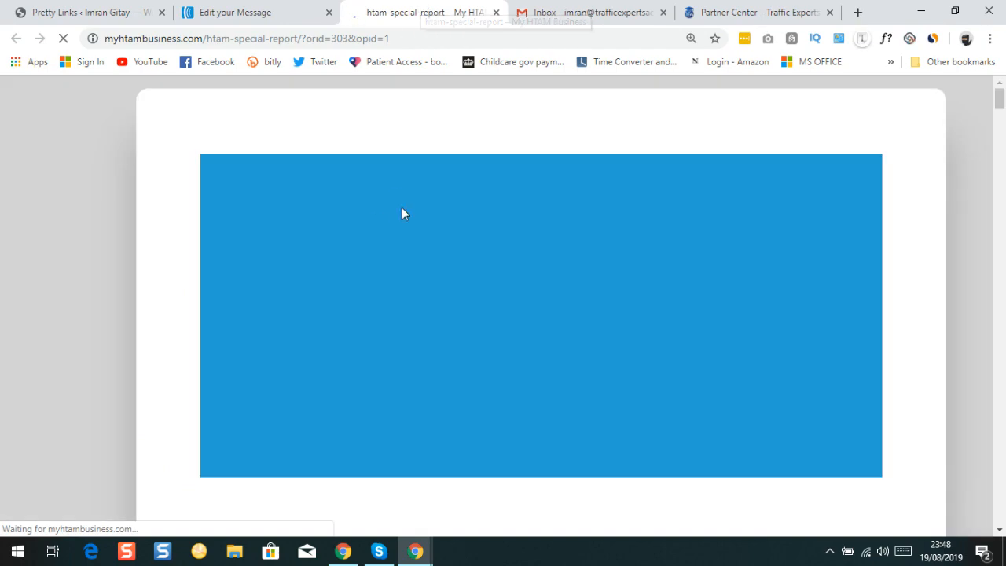
scroll(403, 190, "down", 3)
scroll(404, 205, "down", 3)
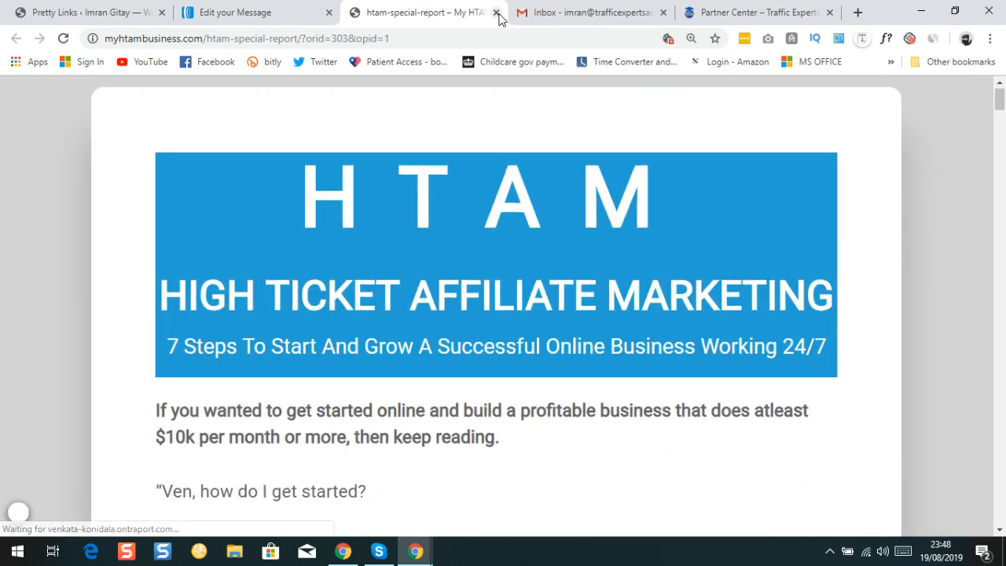
key("ctrl+w")
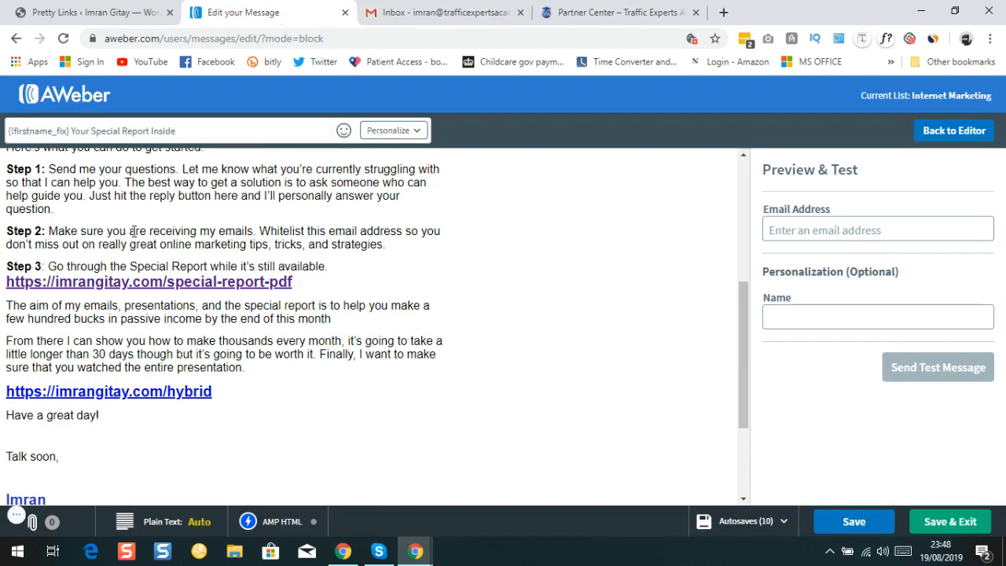
left_click(129, 403)
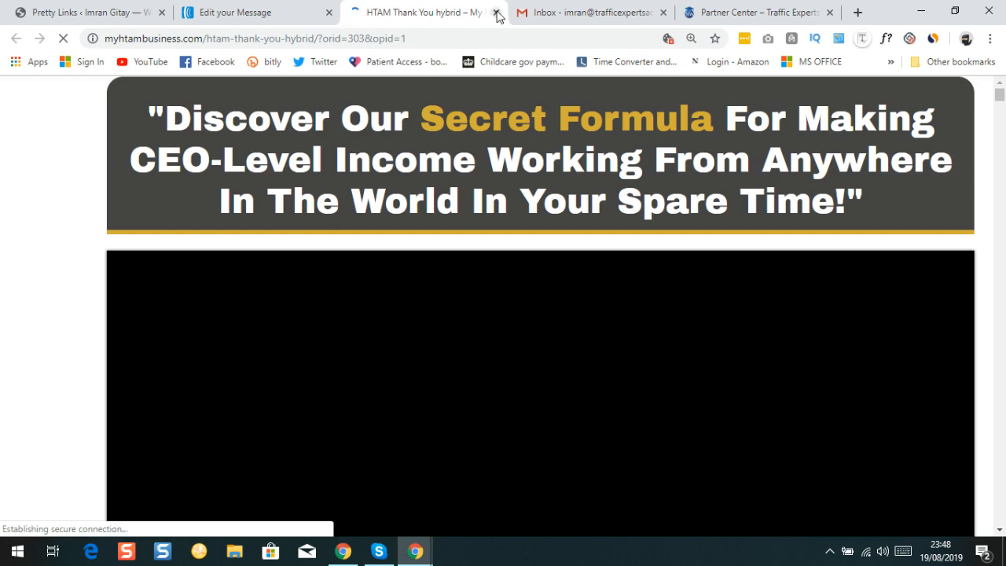
key("ctrl+w")
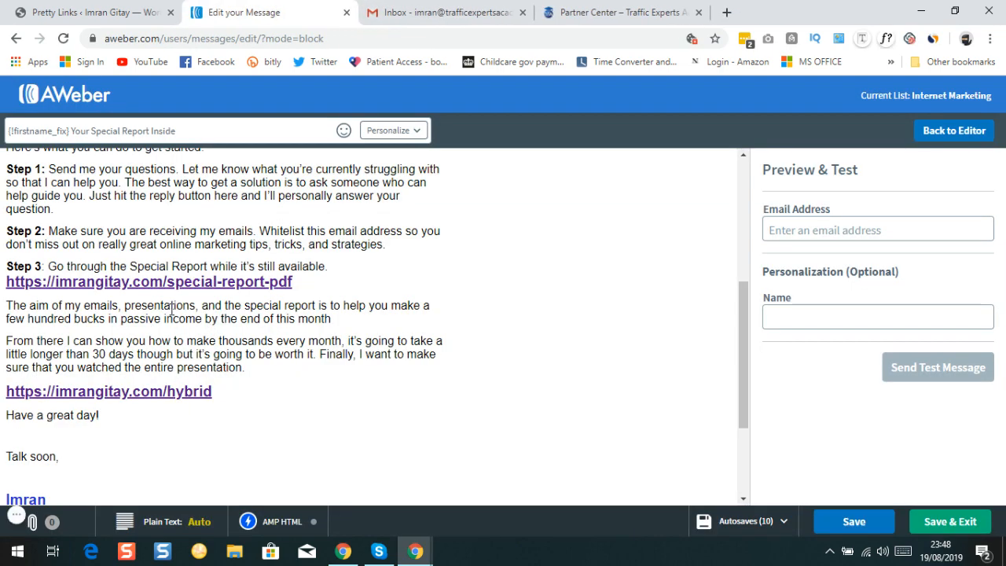
Check the preview's sign-off, sender photo and footer, and look back over the numbered steps.
scroll(111, 341, "down", 2)
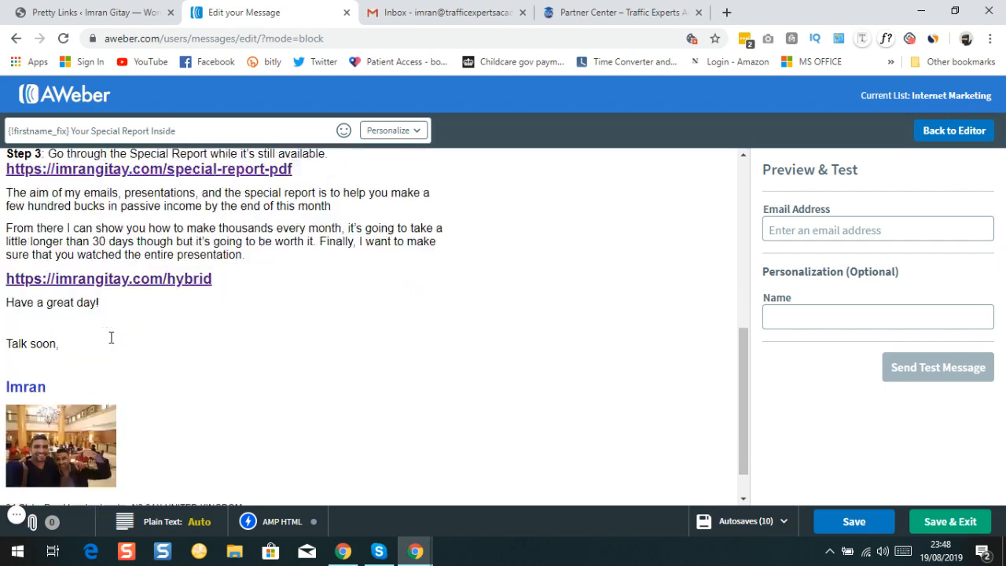
scroll(71, 433, "down", 1)
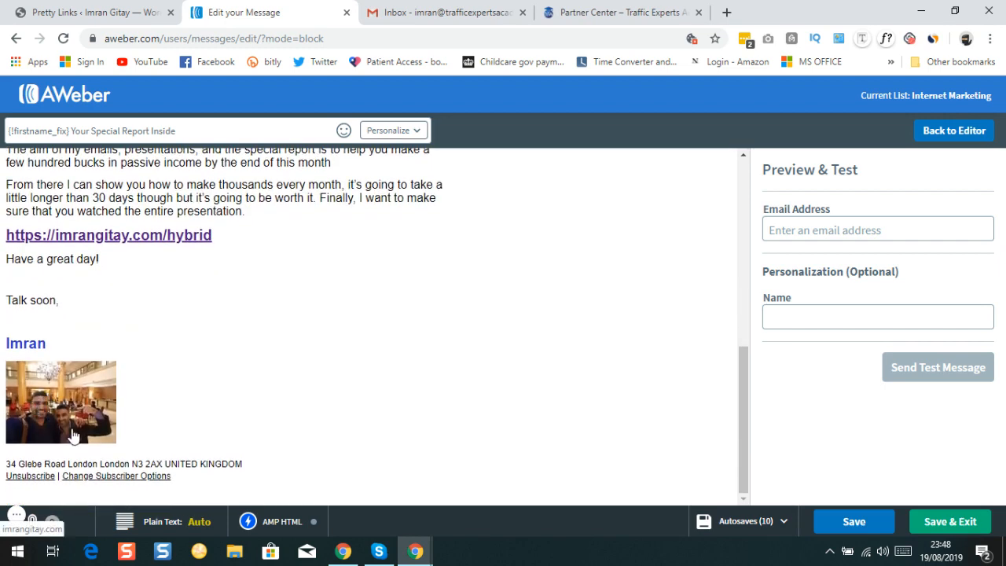
scroll(70, 404, "up", 2)
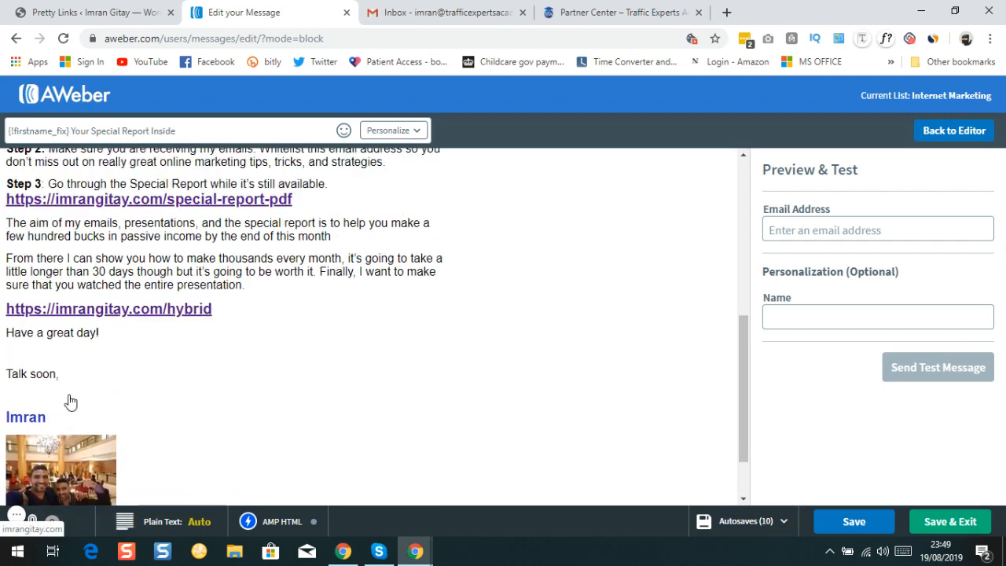
scroll(78, 343, "up", 4)
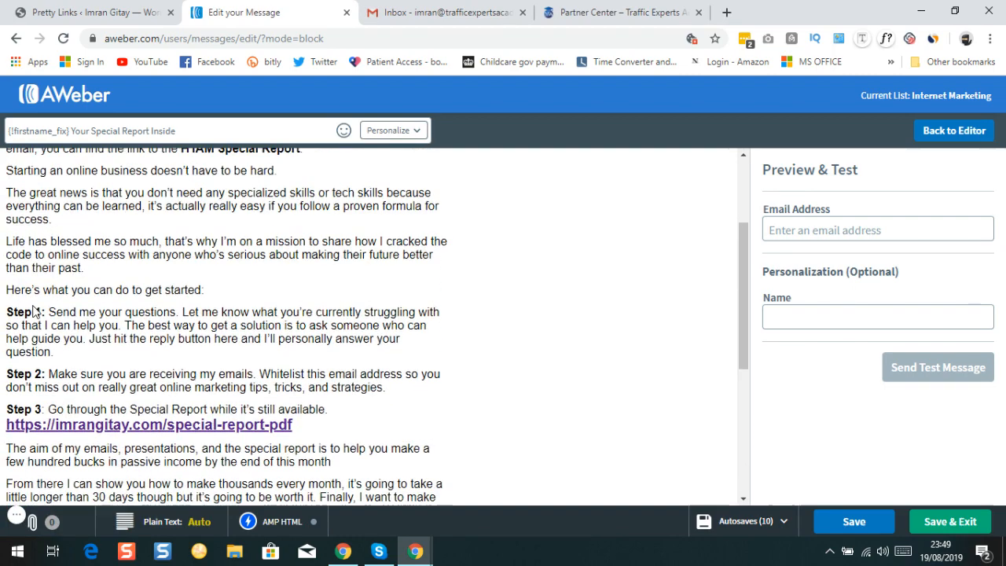
Fill in the test recipient's email address and personalization name, and return to the editor without sending a test.
left_click(809, 228)
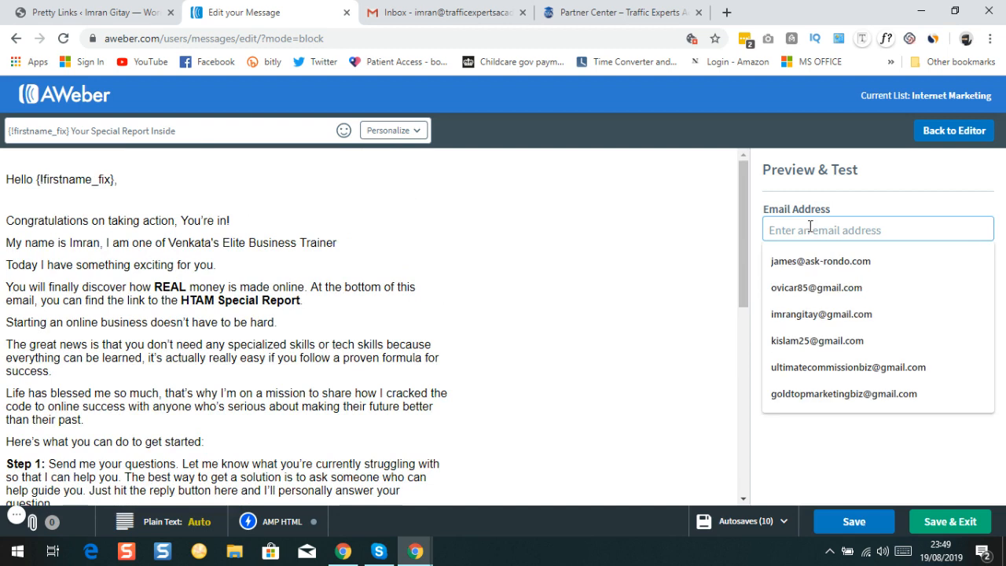
left_click(794, 317)
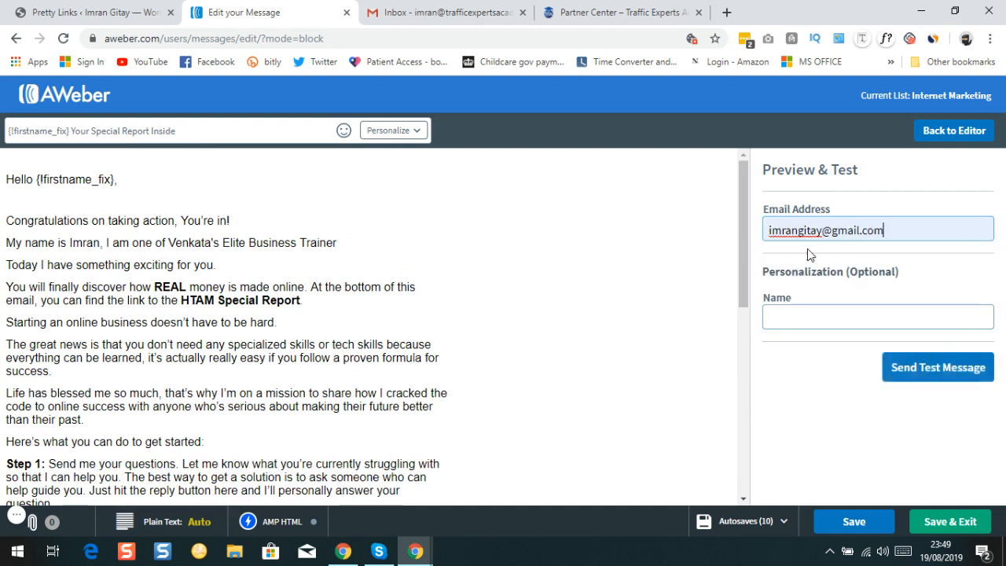
left_click(789, 314)
left_click(788, 377)
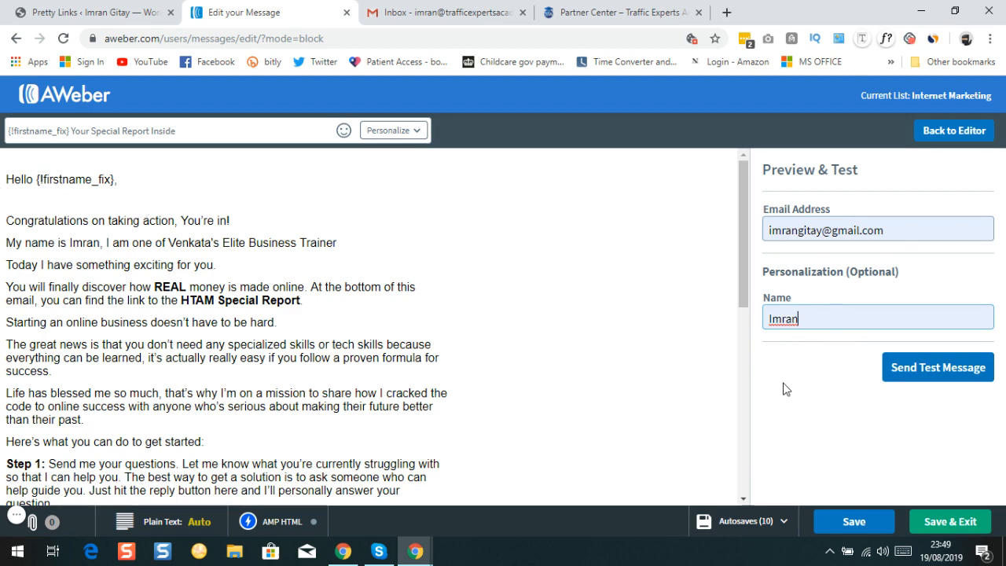
left_click(934, 134)
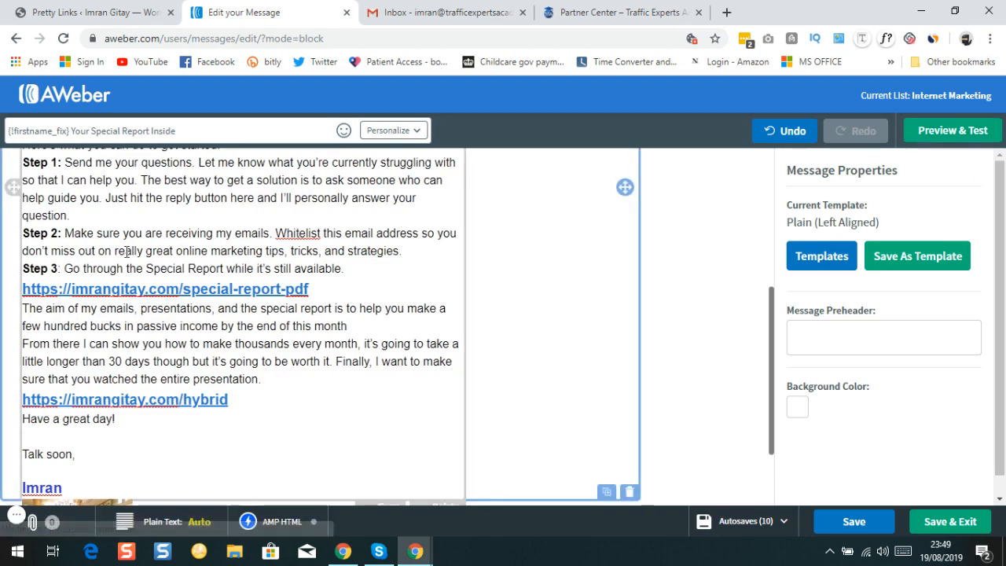
Look over the email once more, save it and exit the editor.
scroll(157, 236, "up", 5)
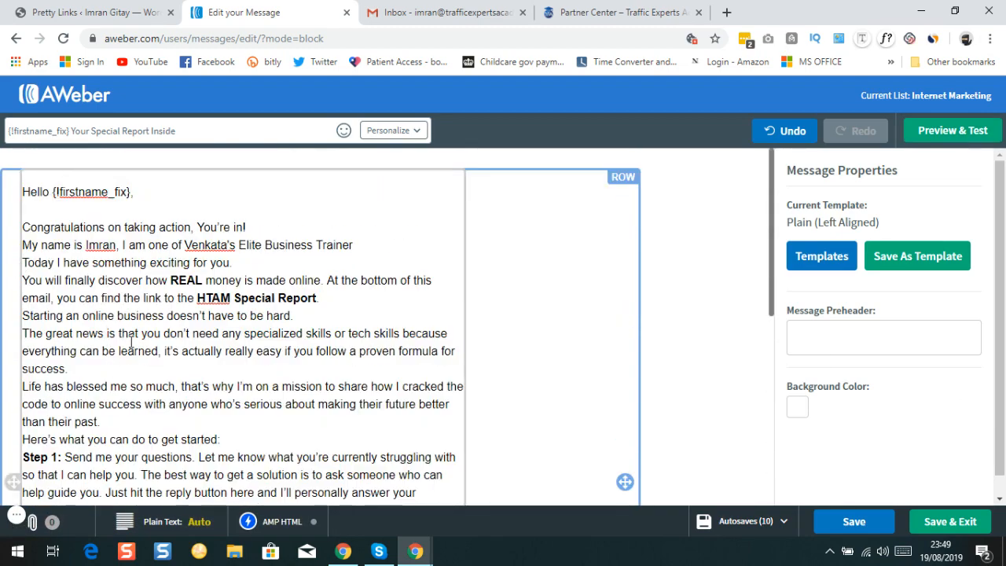
scroll(128, 346, "down", 5)
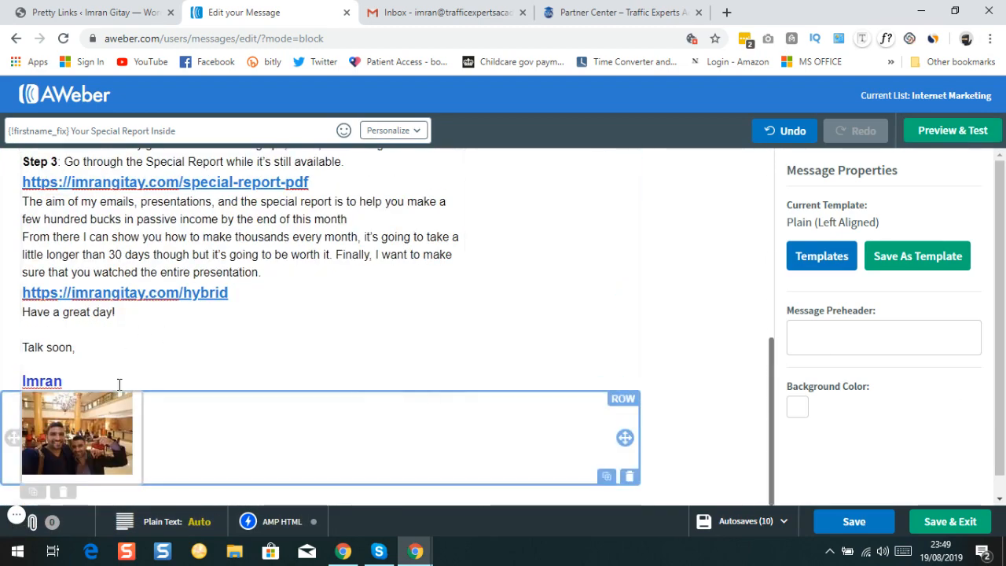
scroll(621, 236, "up", 5)
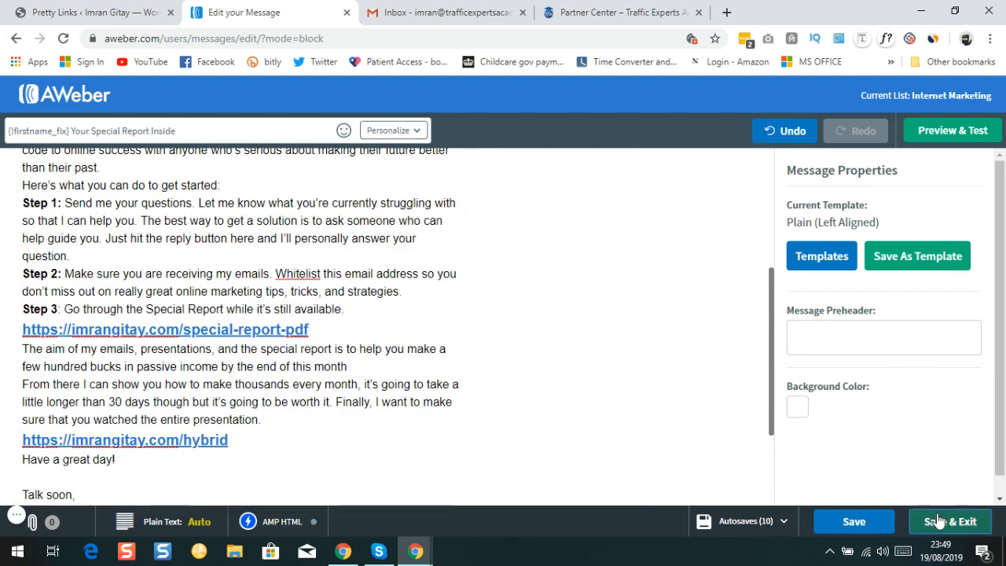
left_click(941, 515)
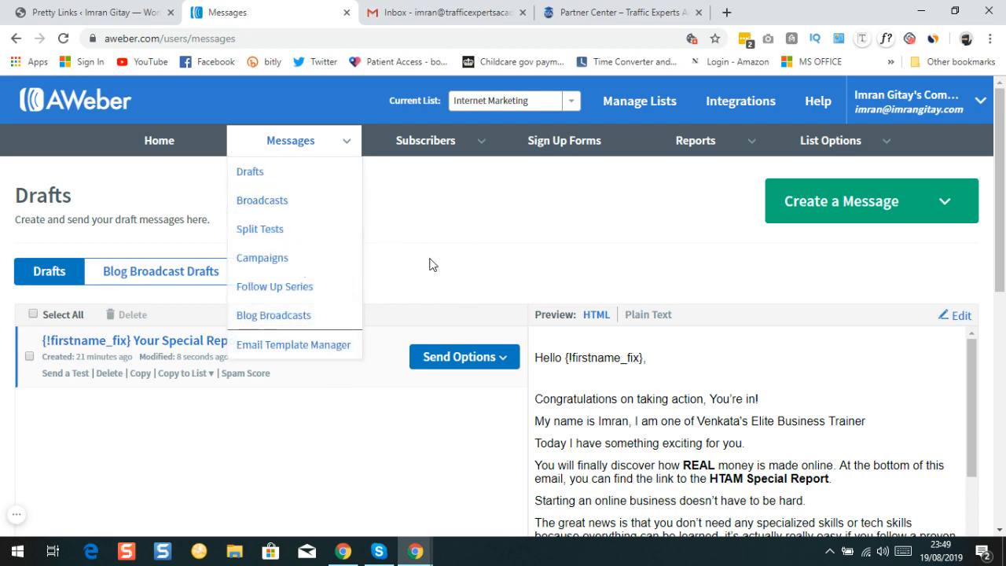
Add the "{!firstname_fix} Your Special Report Inside" draft to the Follow Up Series with link click tracking on.
left_click(504, 360)
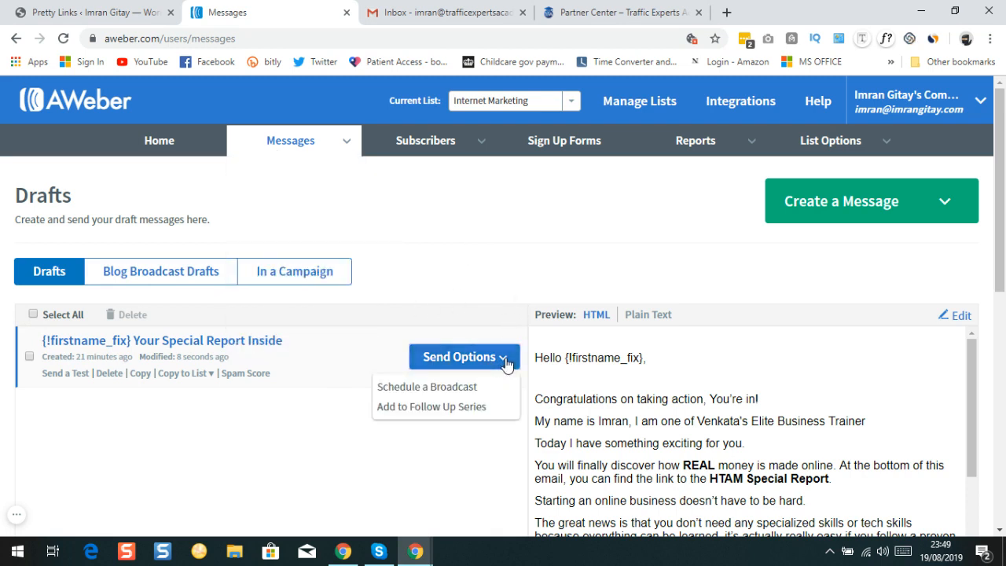
left_click(407, 410)
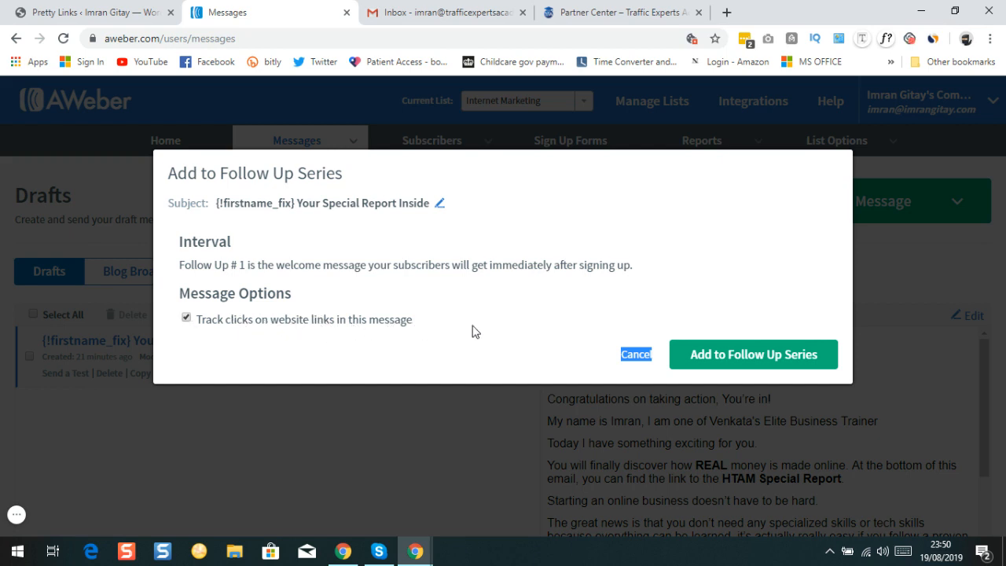
left_click(762, 359)
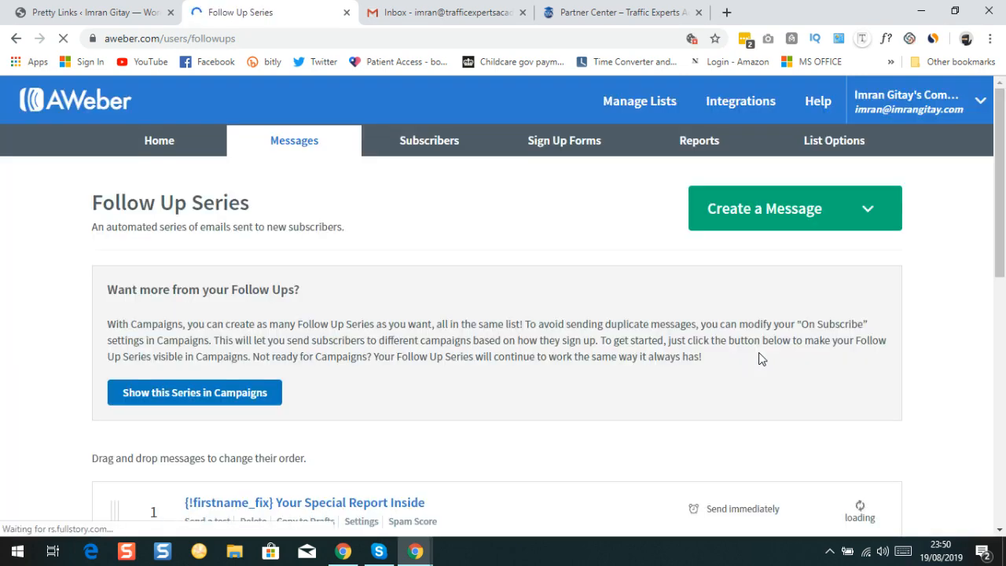
Examine the Follow Up Series page, including the message's place in the order and its send timing.
scroll(314, 220, "down", 2)
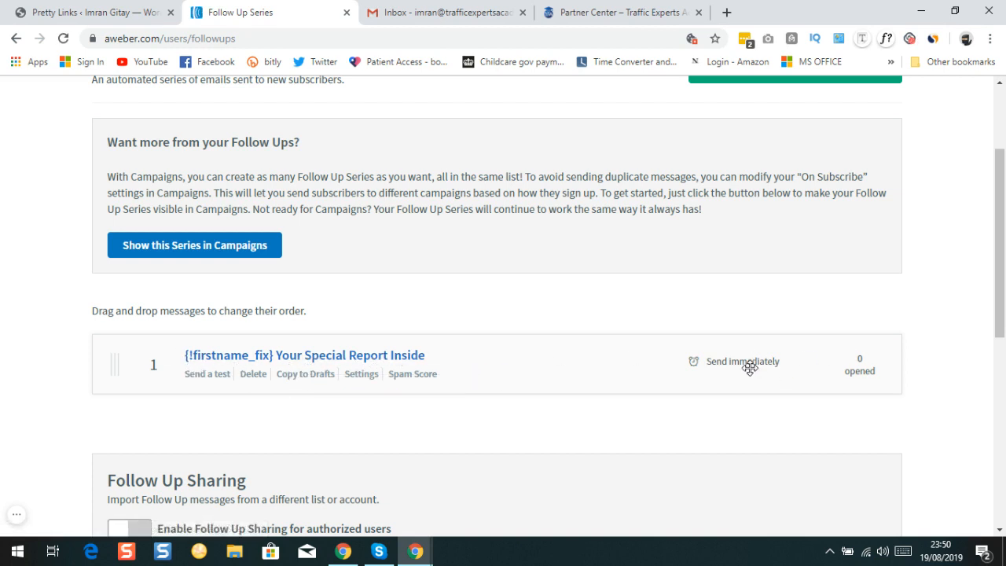
scroll(231, 289, "down", 2)
scroll(226, 283, "up", 4)
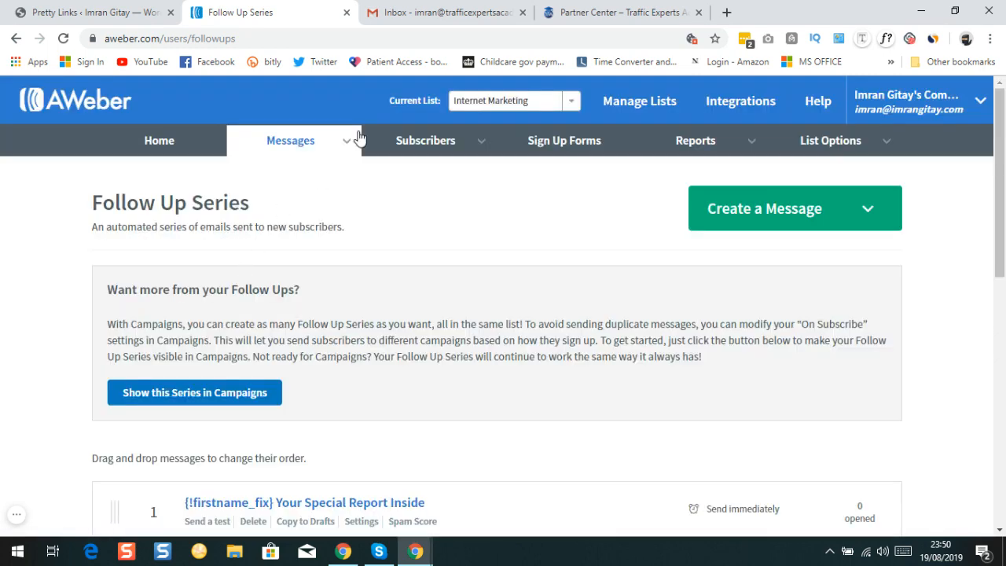
scroll(371, 96, "down", 3)
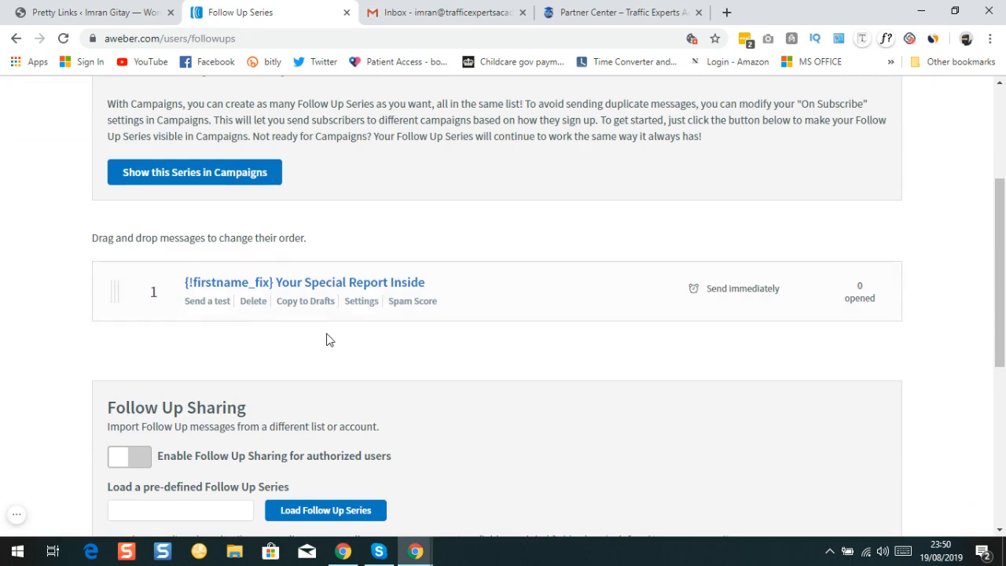
scroll(330, 339, "up", 3)
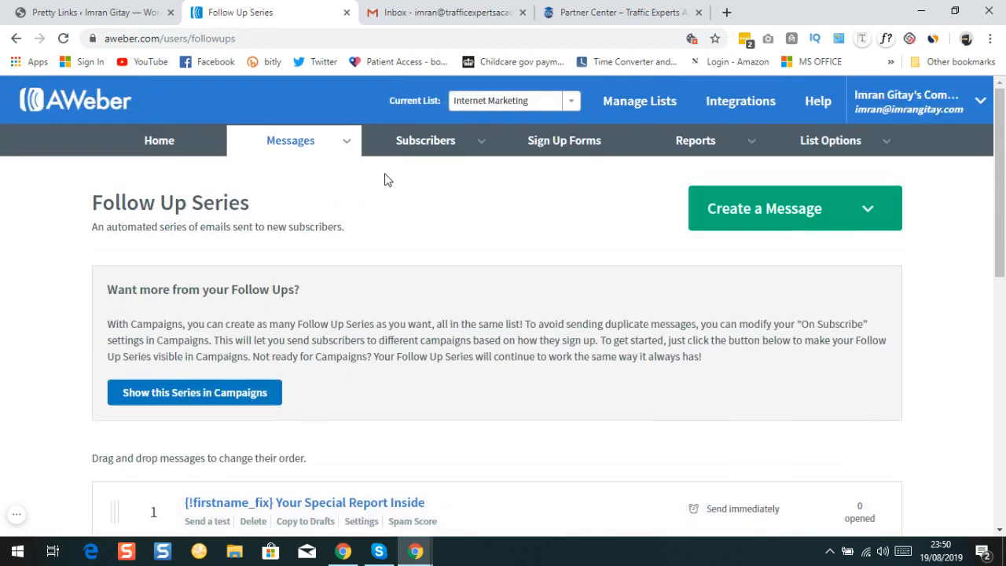
scroll(359, 203, "down", 2)
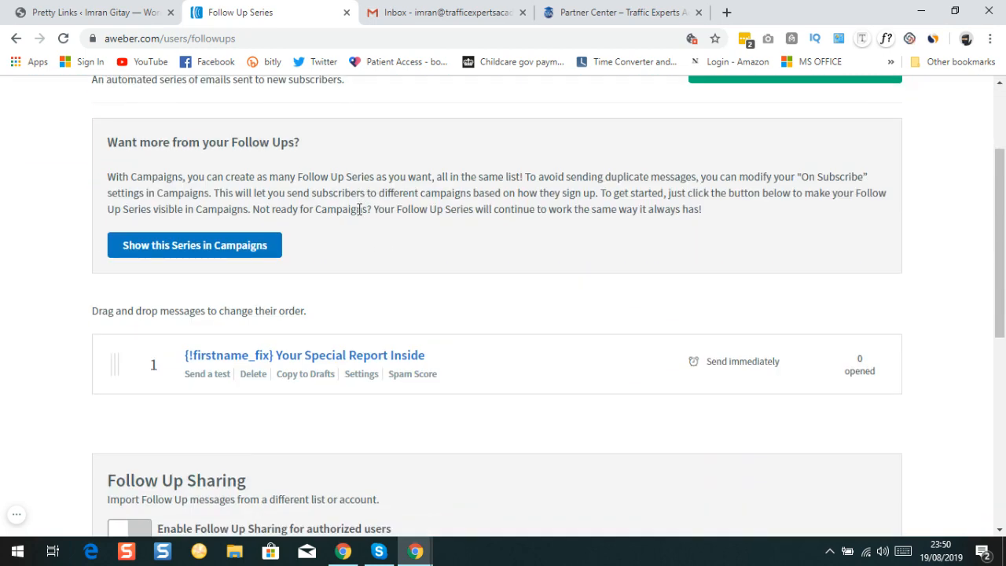
scroll(358, 211, "up", 2)
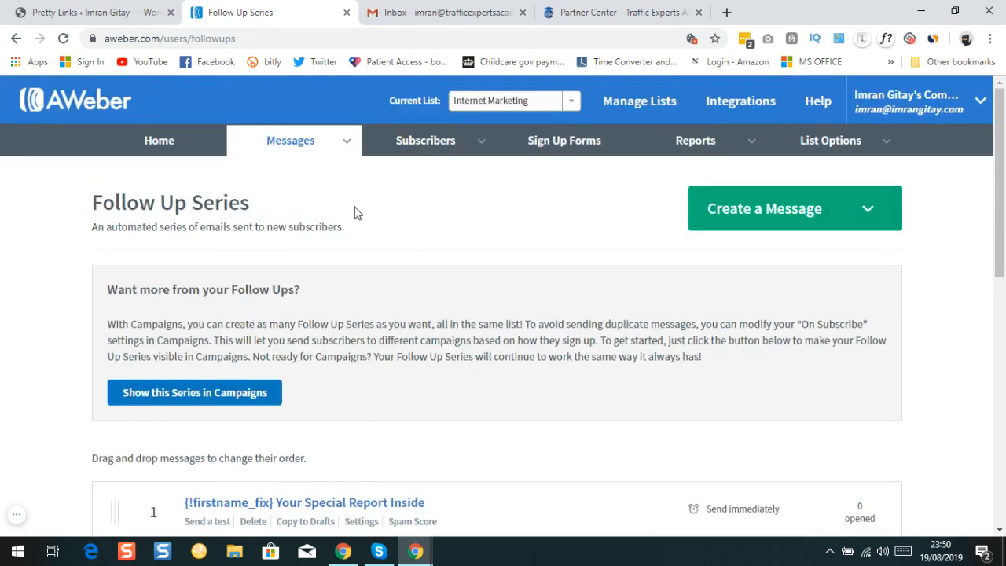
left_click(458, 145)
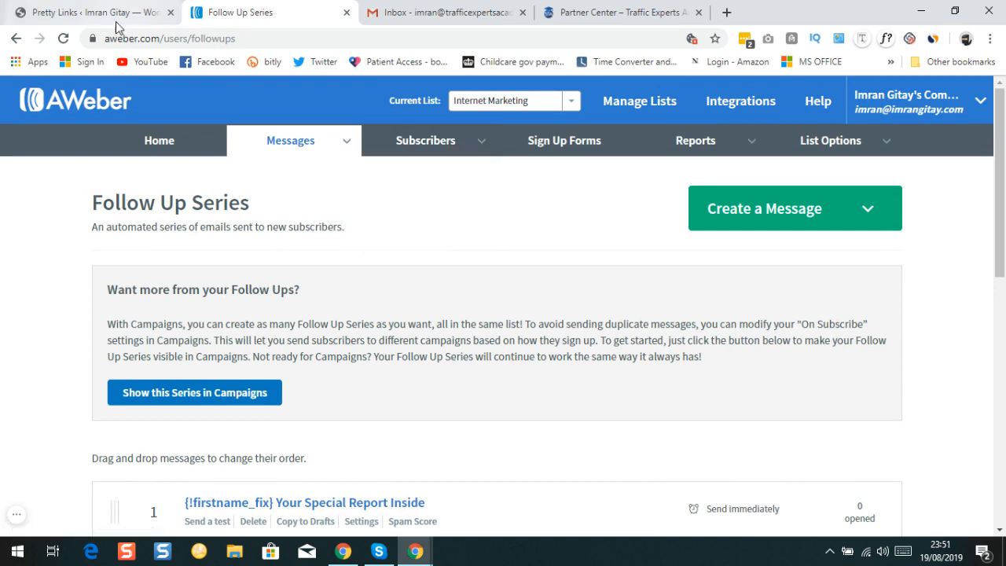
Switch to the WordPress admin and view the published "HTAM Special Report – FB Ads" page from the list of all pages.
left_click(81, 12)
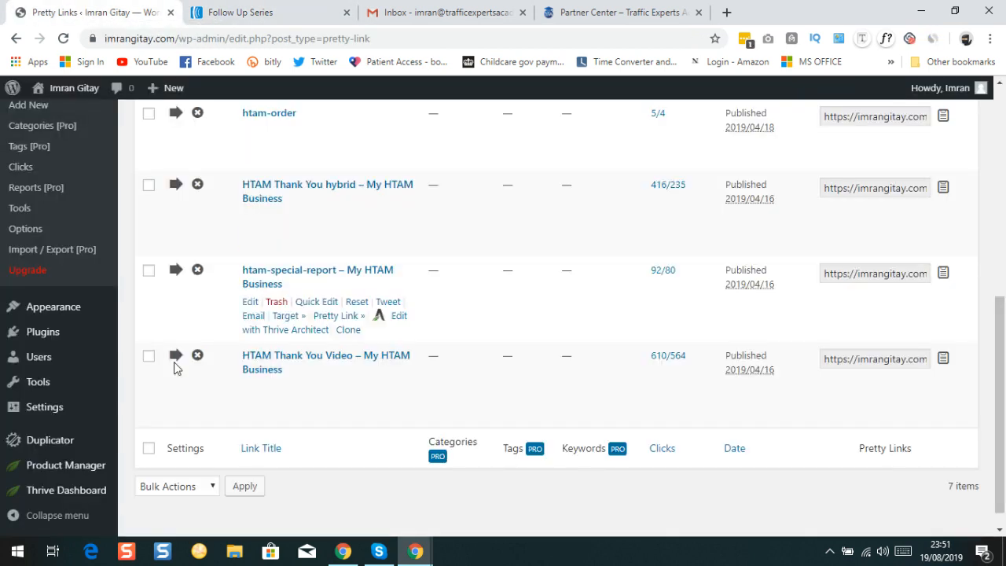
mouse_move(57, 345)
scroll(57, 344, "up", 4)
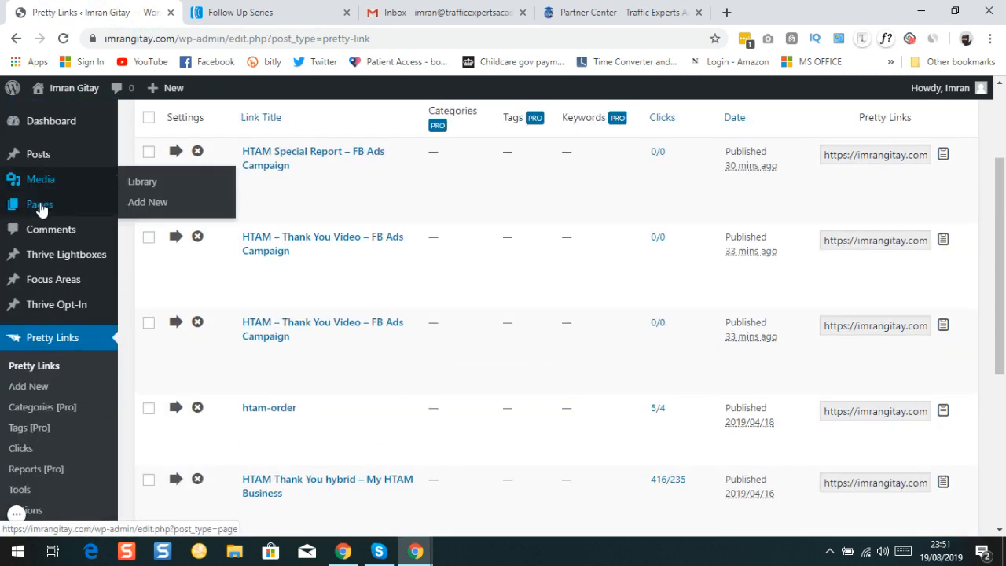
mouse_move(39, 204)
left_click(135, 209)
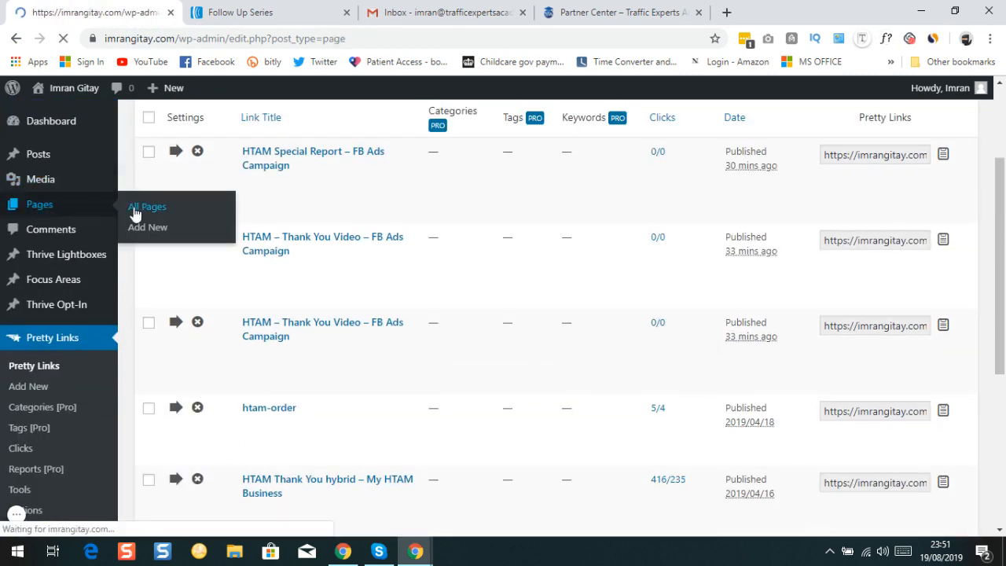
scroll(305, 197, "down", 3)
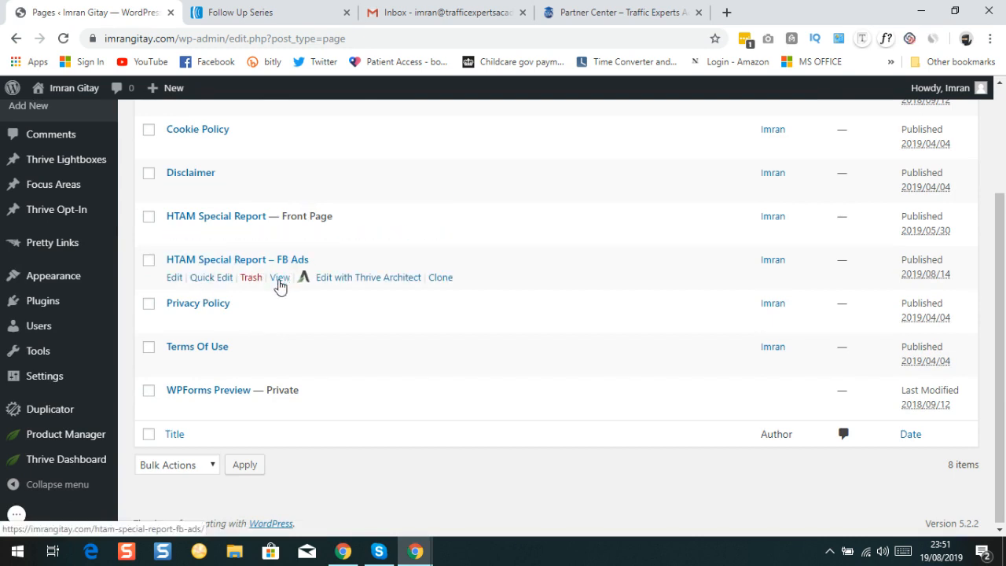
left_click(280, 279)
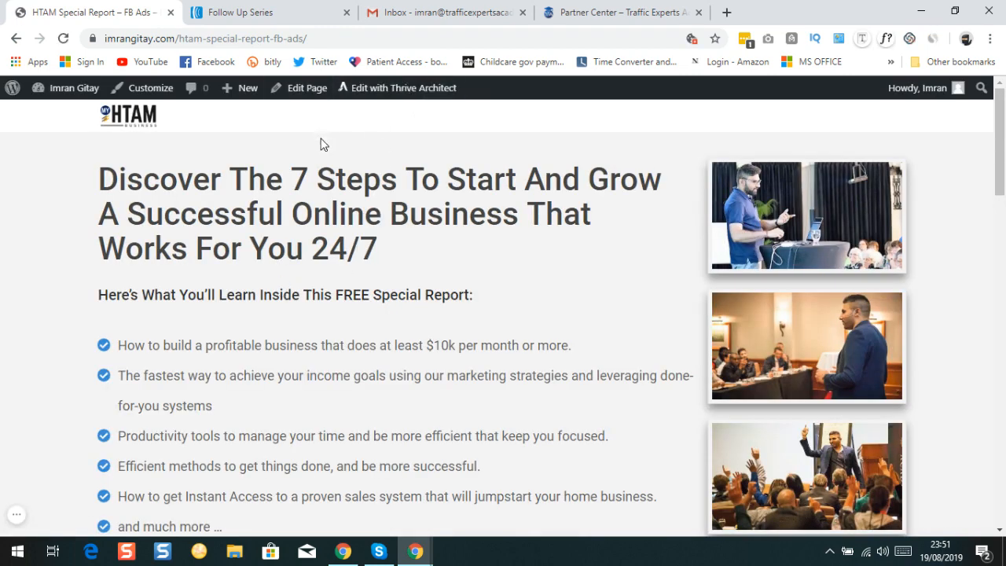
Bring up the landing page's opt-in form from its instant access call to action, examine its fields, and close the form.
scroll(343, 171, "down", 5)
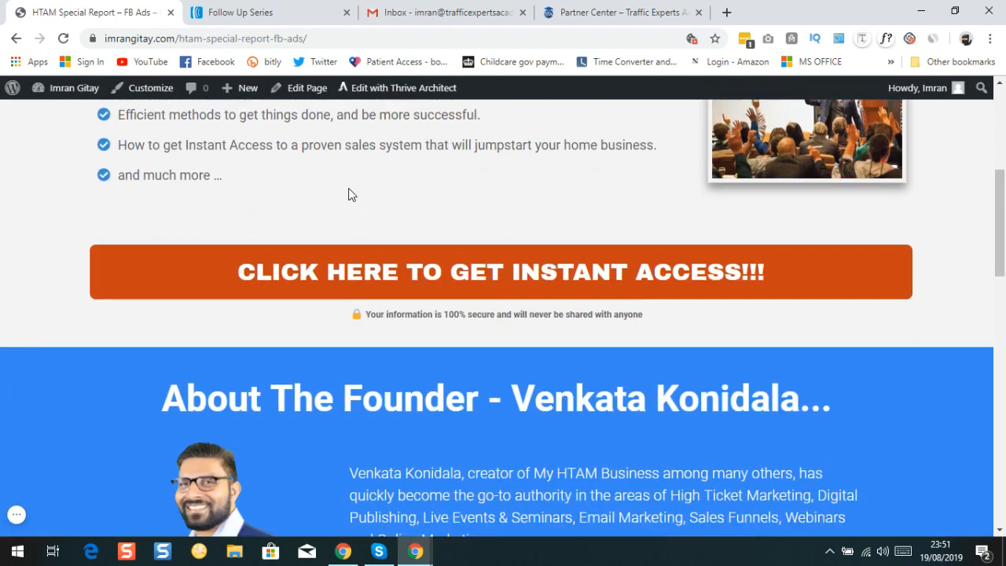
left_click(477, 263)
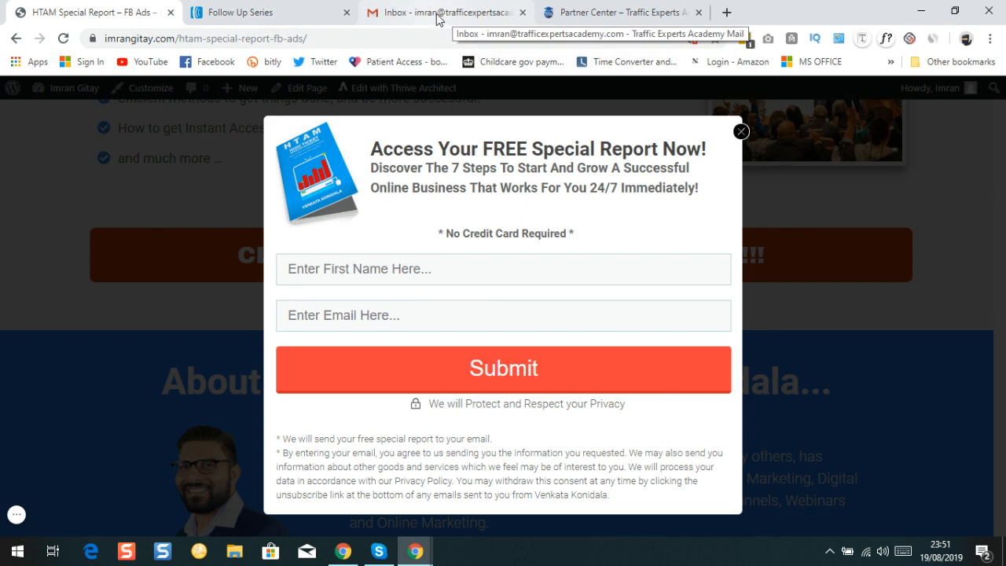
left_click(260, 16)
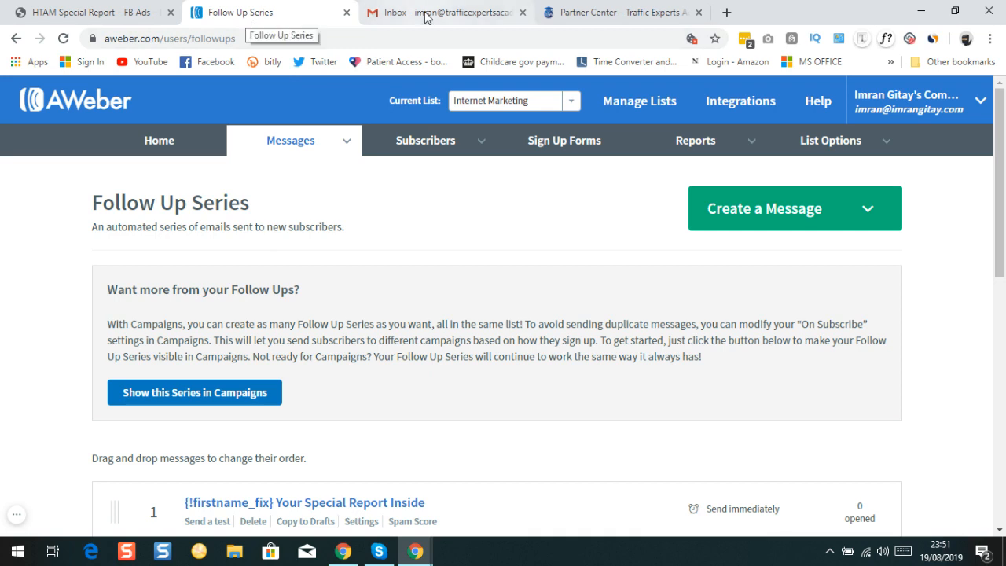
left_click(118, 12)
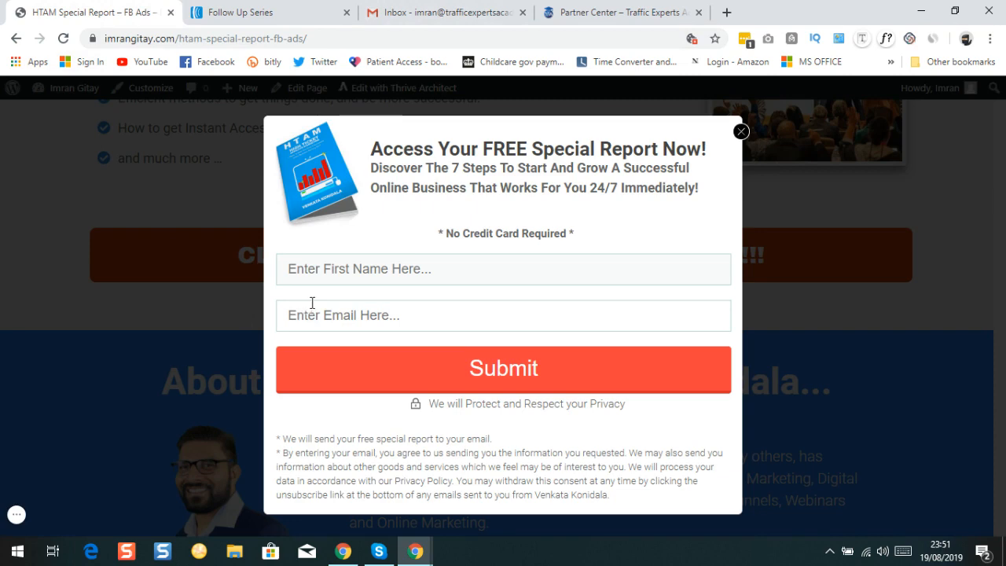
left_click(742, 134)
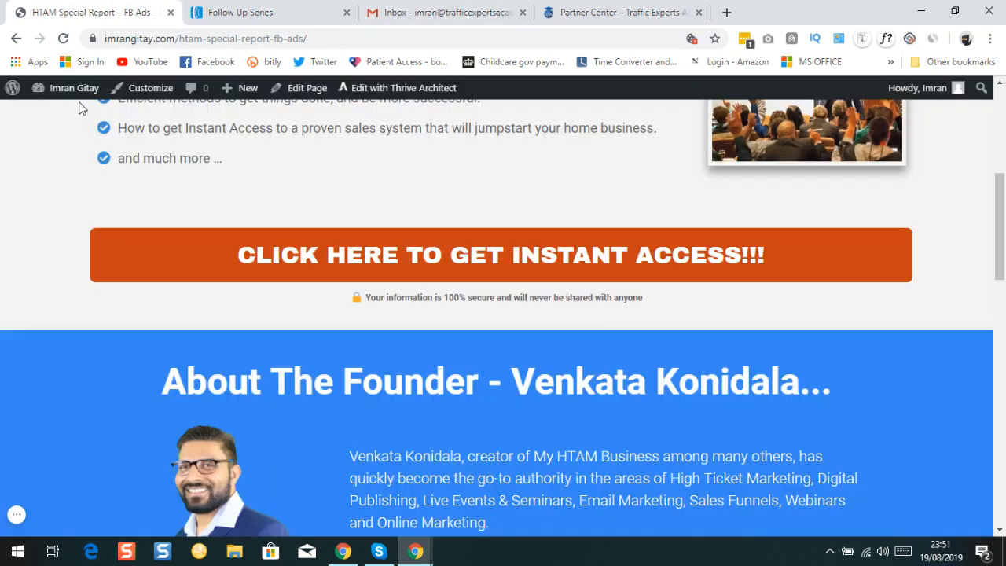
Return to the WordPress page list, open "HTAM Special Report – FB Ads" in Thrive Architect and preview its saved version.
mouse_move(49, 97)
left_click(53, 116)
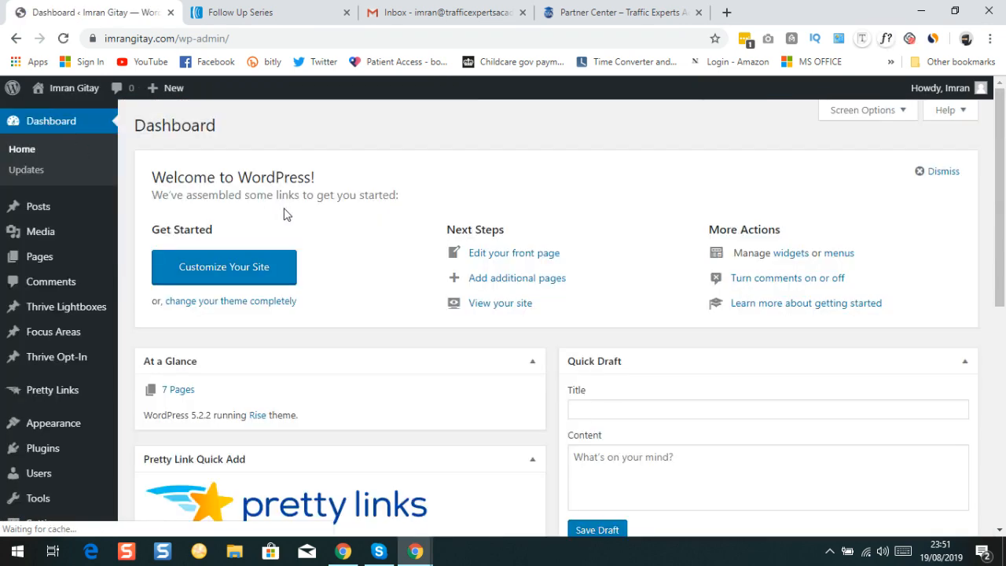
mouse_move(35, 257)
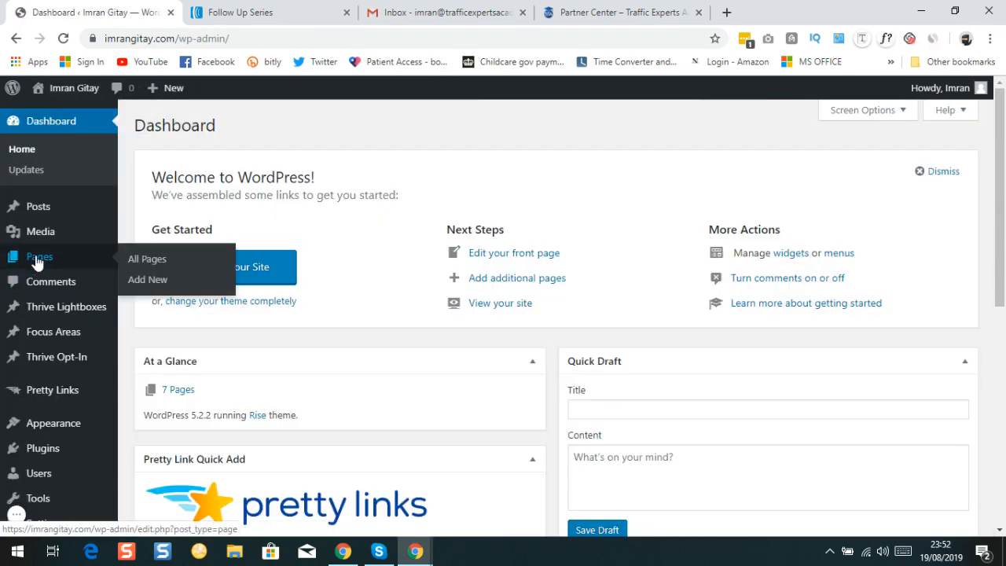
left_click(140, 261)
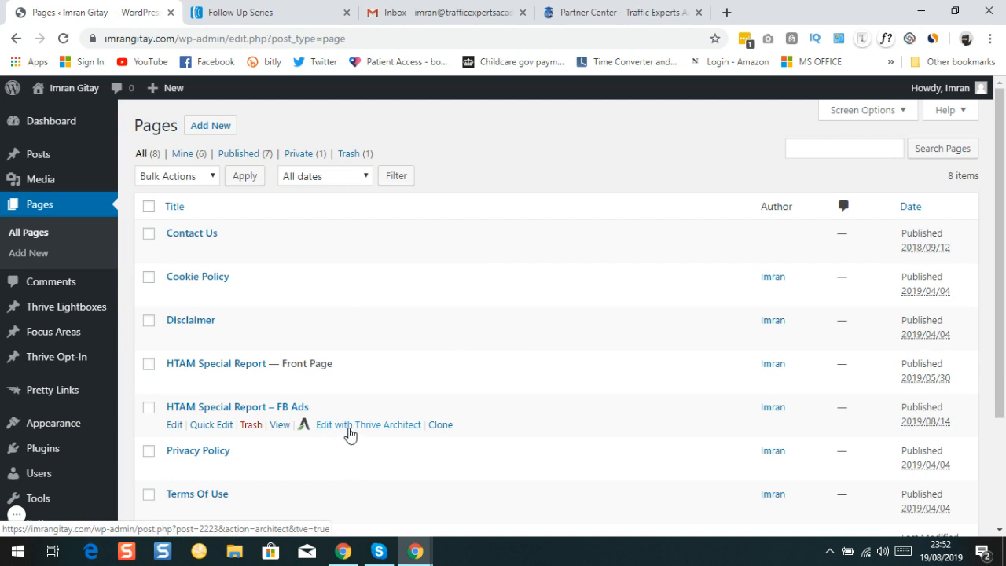
left_click(350, 428)
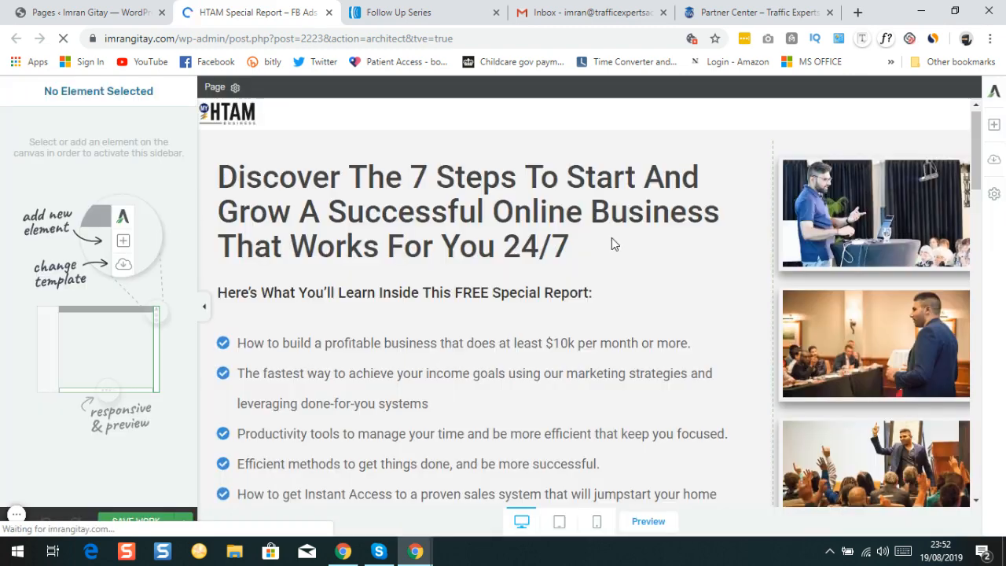
scroll(613, 235, "down", 3)
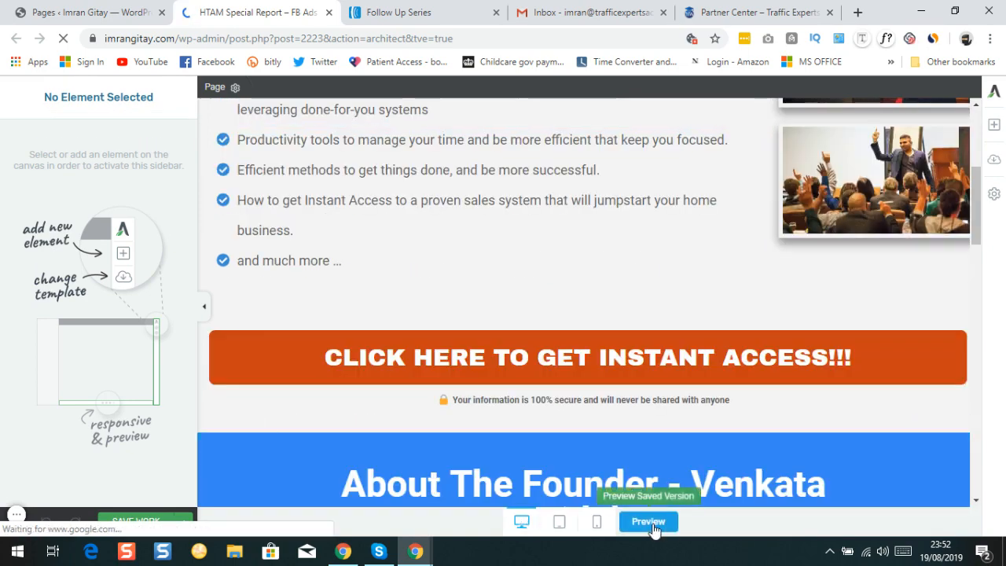
left_click(649, 522)
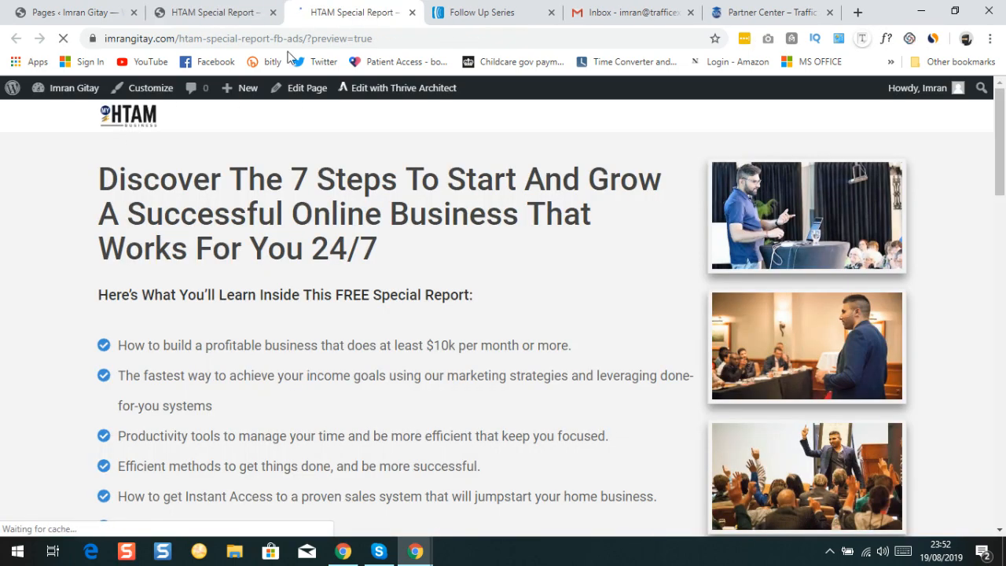
Open the previewed page's opt-in form, fill in the test subscriber's first name and email address, and submit it.
scroll(365, 264, "down", 3)
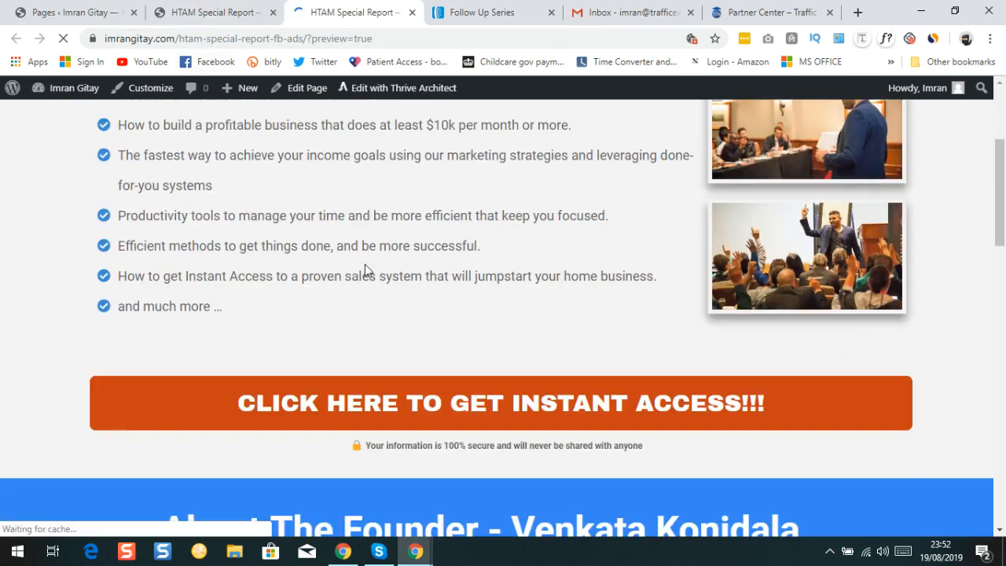
left_click(440, 410)
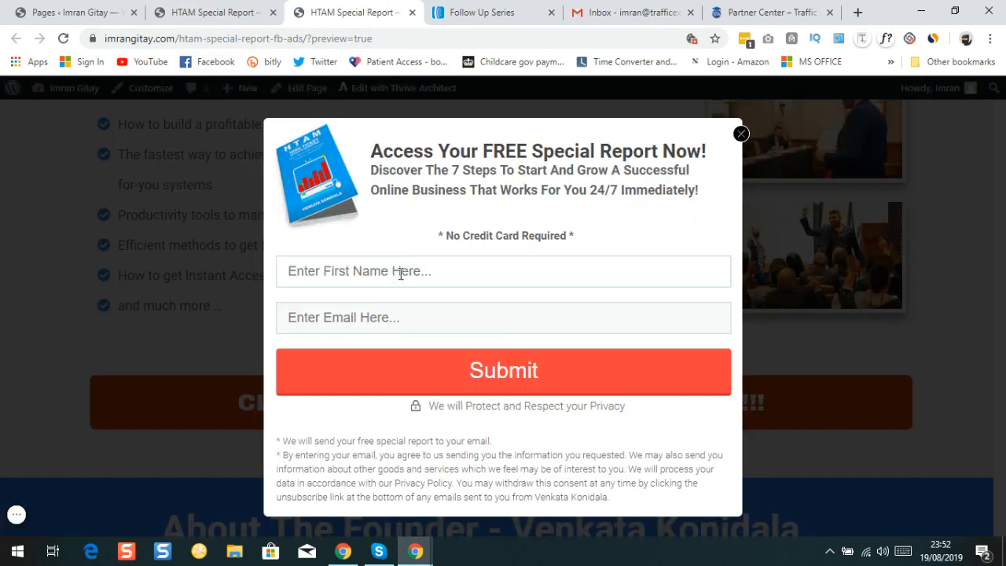
left_click(399, 275)
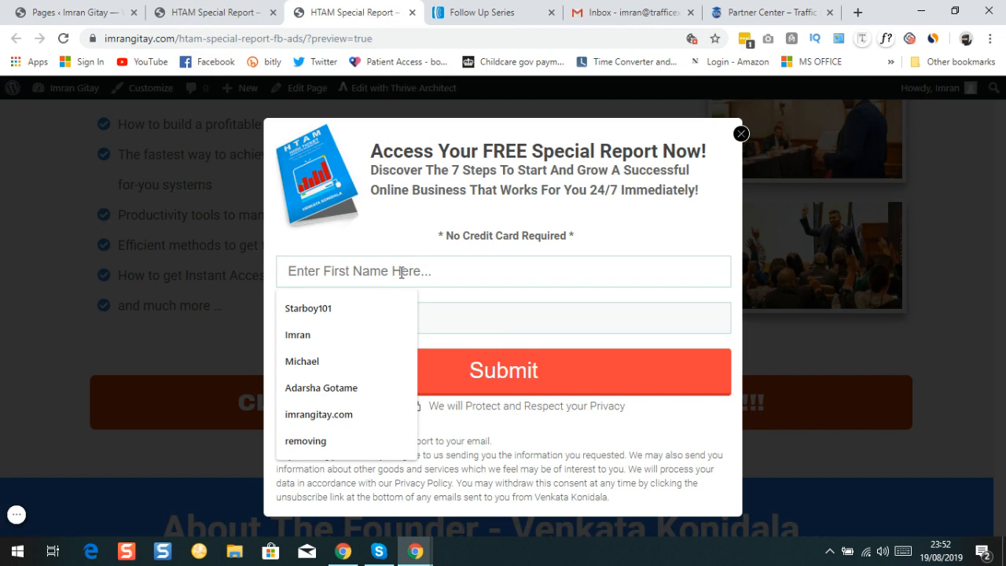
left_click(291, 338)
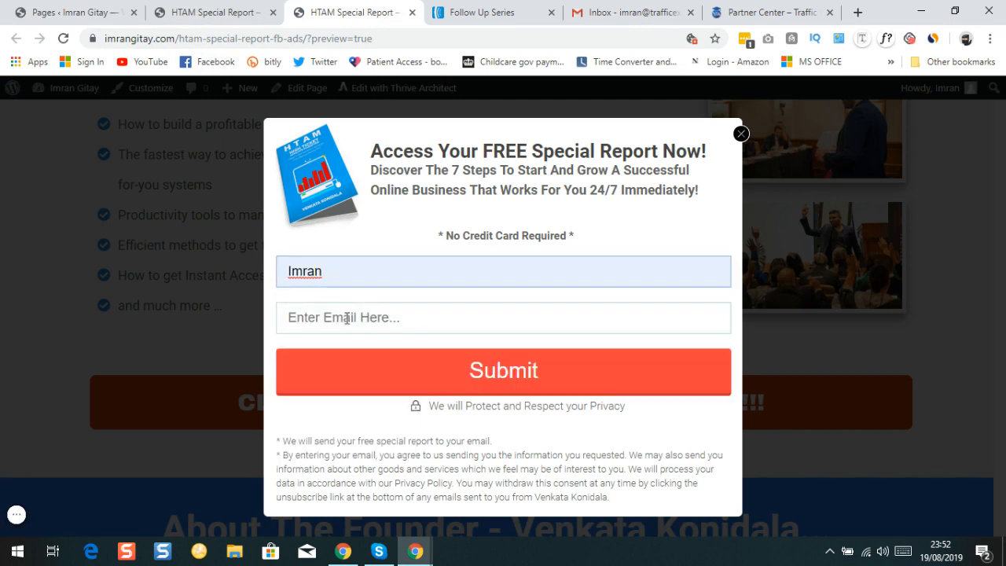
left_click(347, 318)
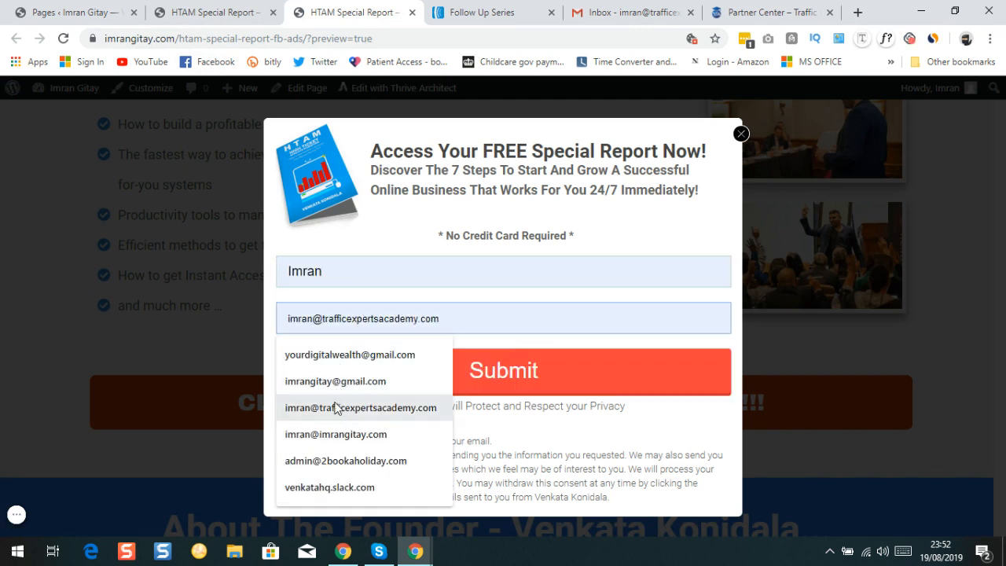
left_click(339, 409)
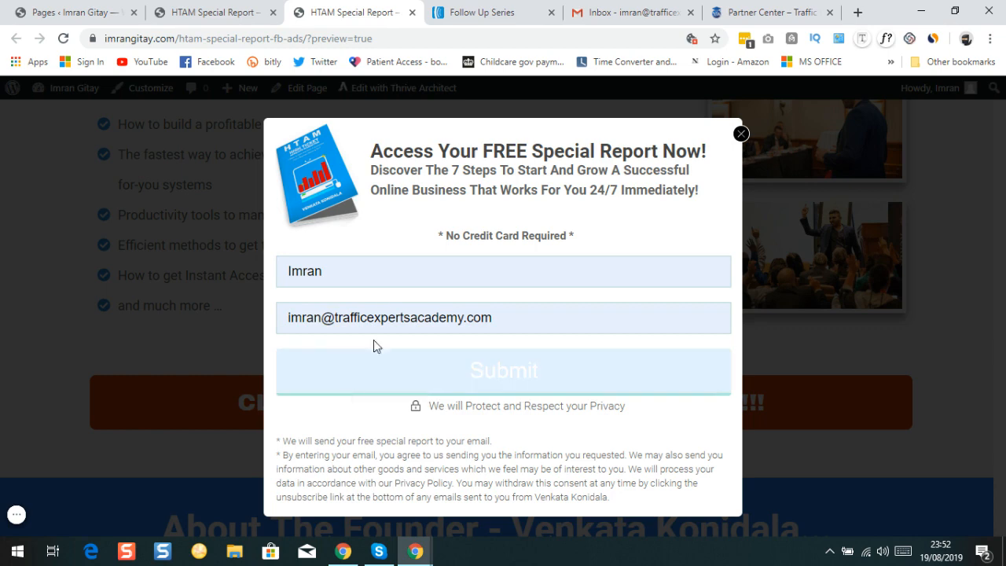
left_click(477, 371)
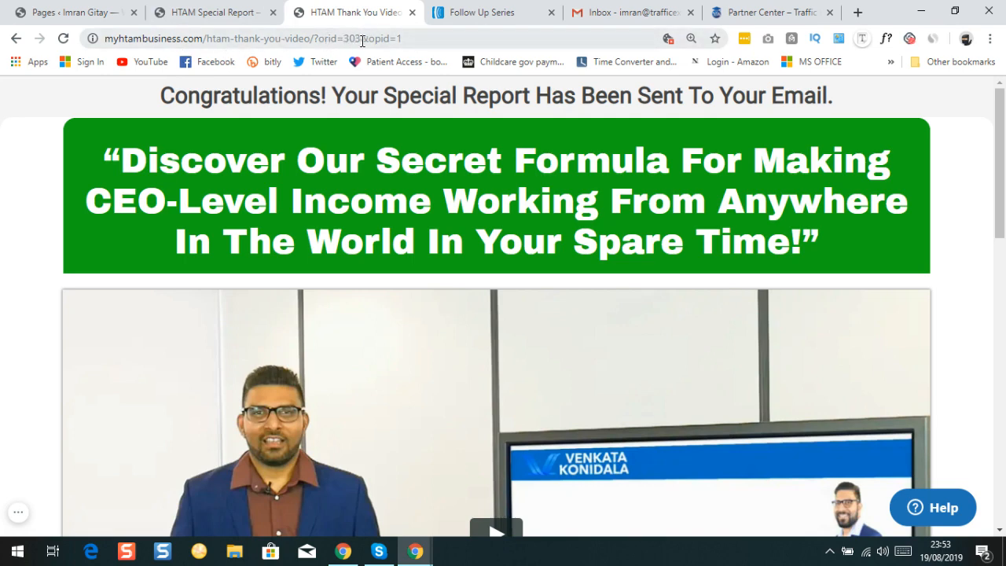
Examine the HTAM thank-you video page, including its web address, heading, video and countdown timer.
scroll(212, 184, "down", 5)
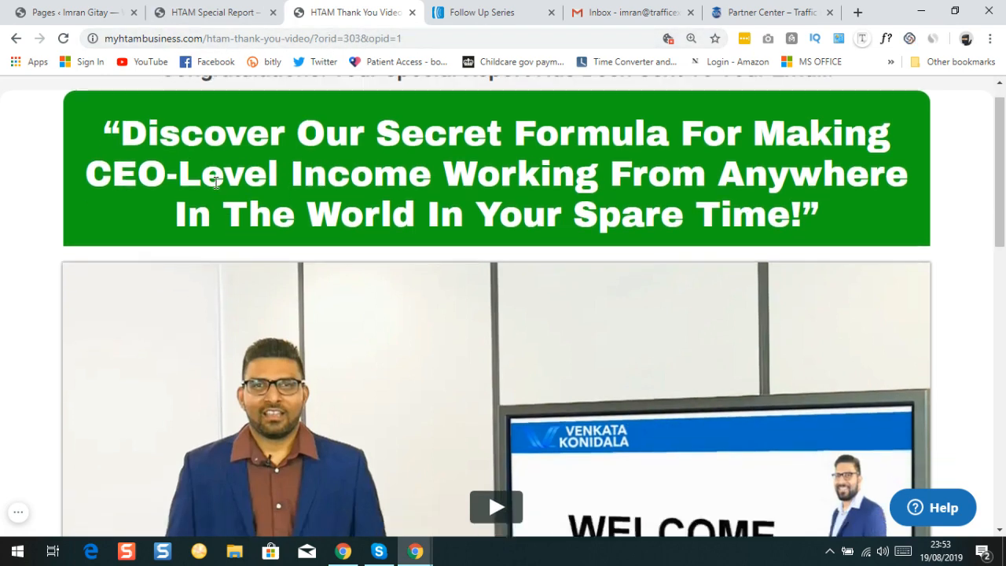
scroll(393, 216, "up", 4)
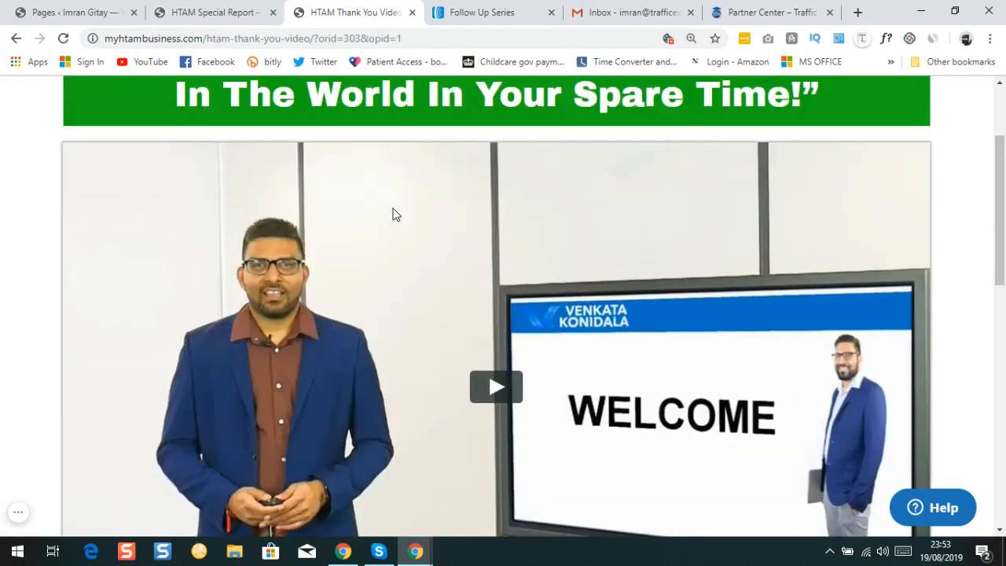
scroll(397, 259, "down", 5)
scroll(386, 271, "down", 1)
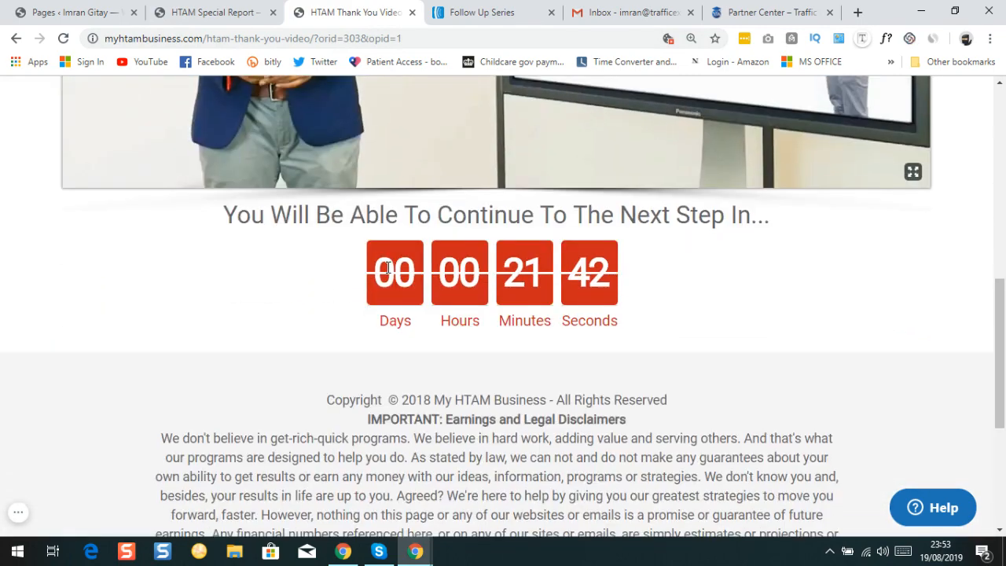
scroll(387, 274, "up", 2)
scroll(387, 275, "down", 3)
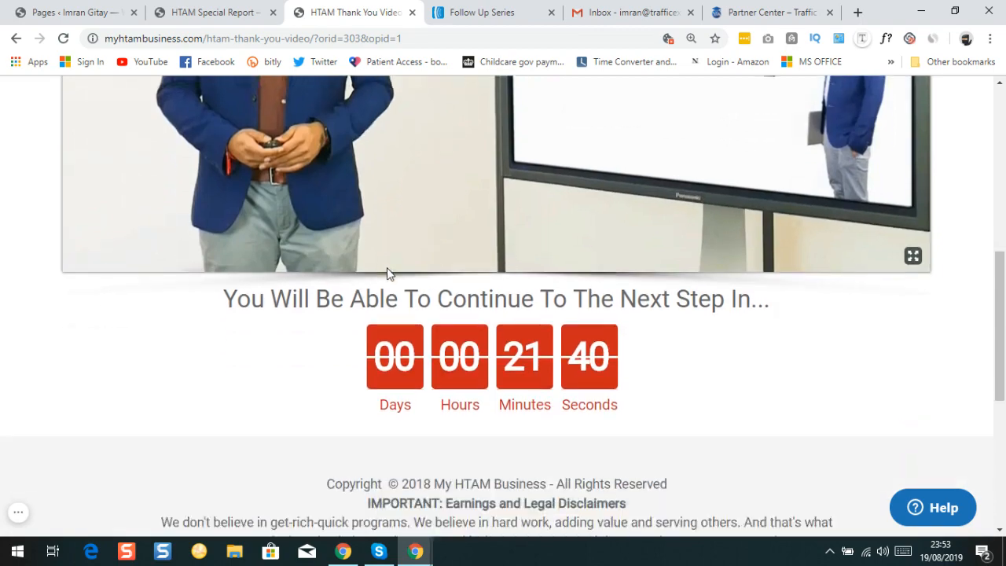
scroll(387, 276, "up", 4)
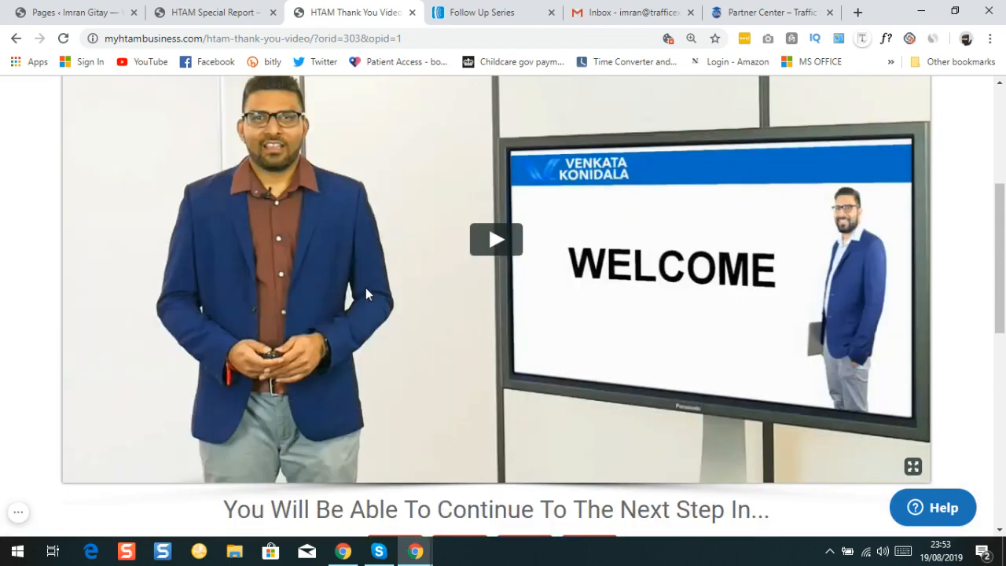
scroll(373, 292, "up", 4)
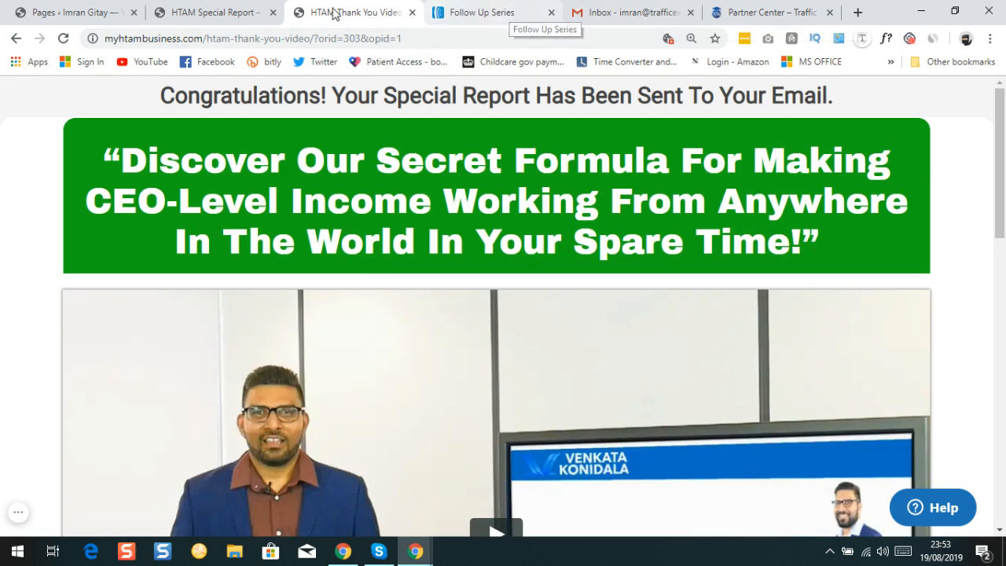
Switch to Gmail, refresh the inbox, read the "Your Special Report Inside" email and return to the message list.
left_click(612, 14)
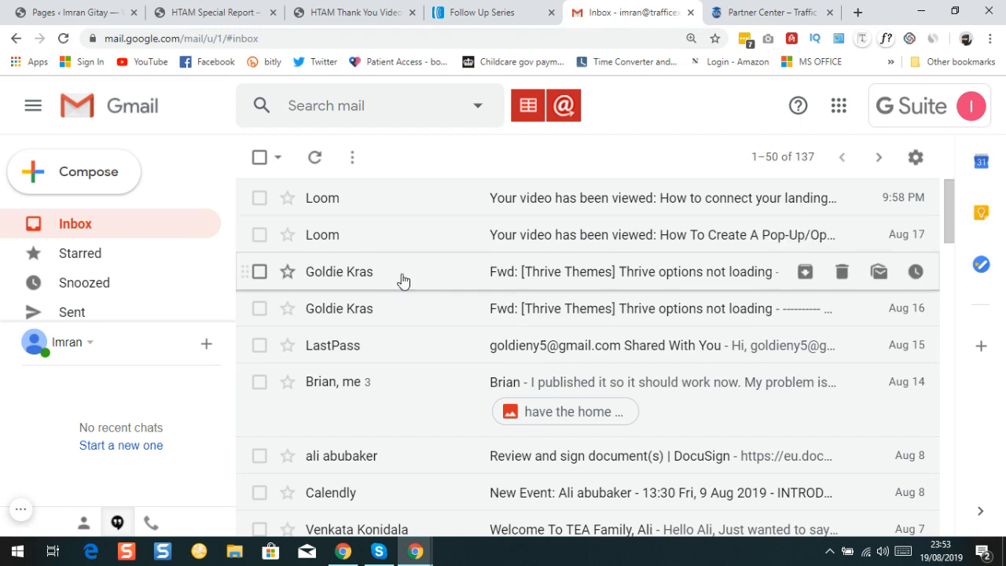
left_click(71, 226)
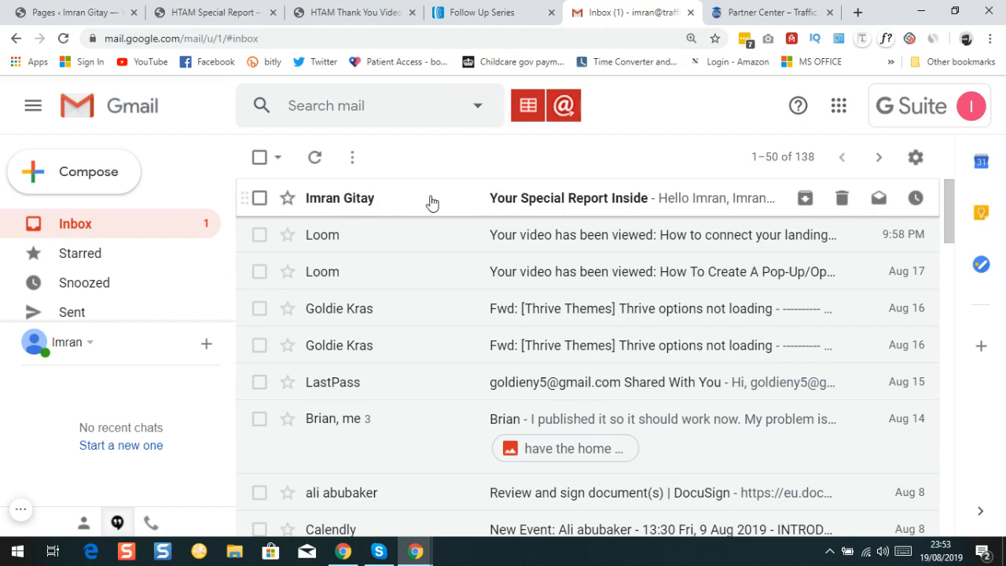
left_click(331, 202)
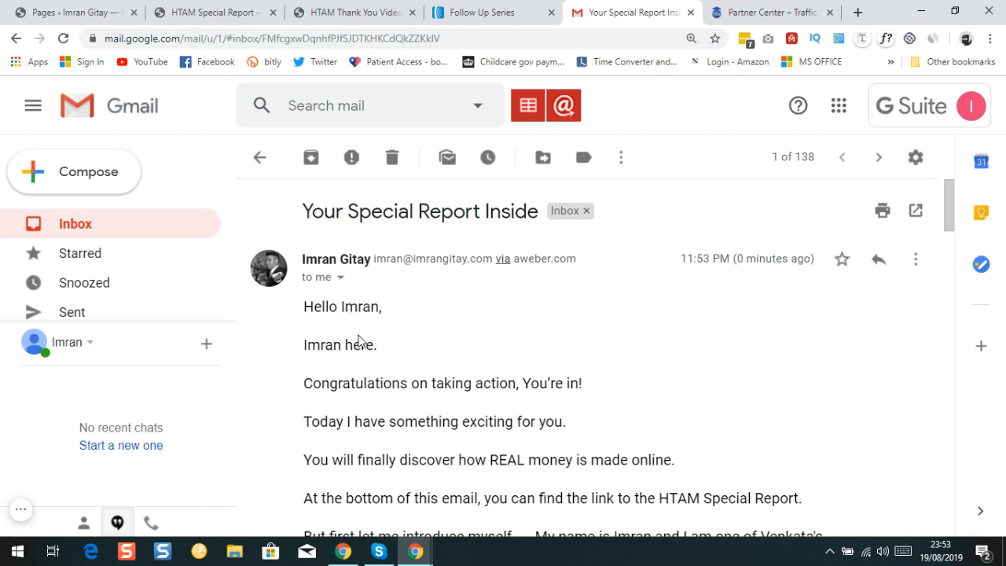
left_click(261, 162)
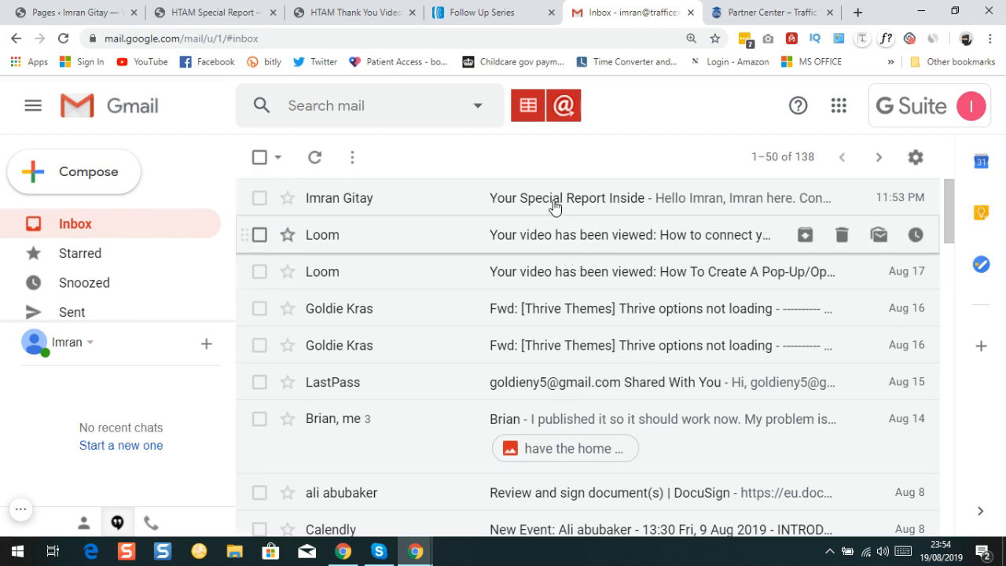
Check the first message of the AWeber Follow Up Series, then return to the Gmail inbox.
left_click(469, 13)
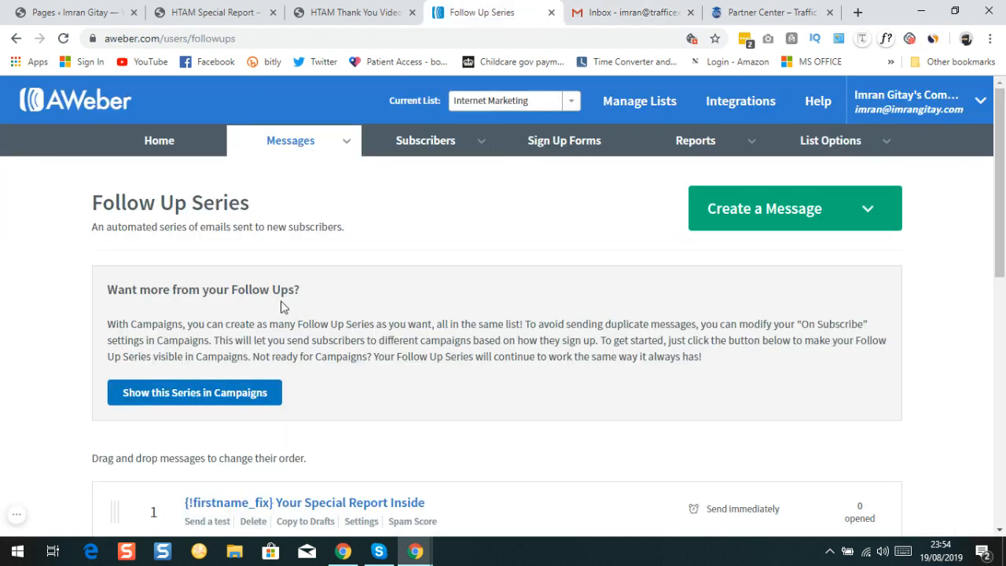
scroll(285, 306, "down", 1)
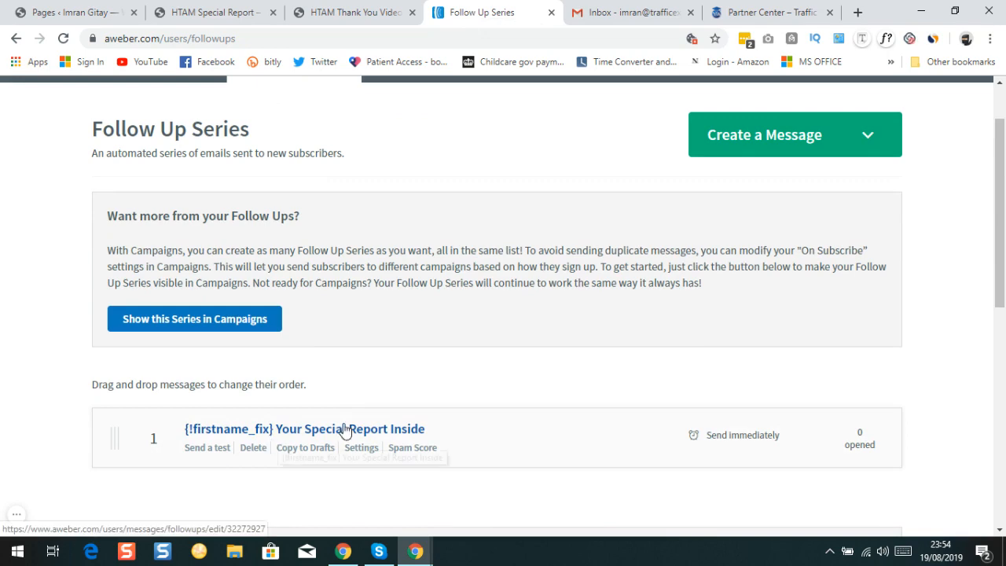
scroll(509, 246, "up", 1)
left_click(629, 13)
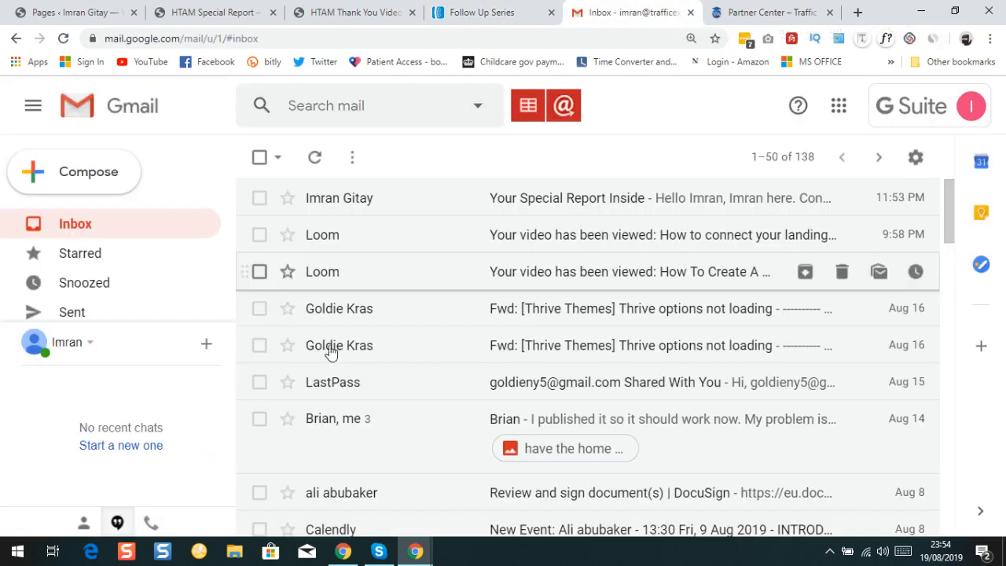
Open the "Your Special Report Inside" email and examine its greeting, special report link, photo and signature.
left_click(538, 201)
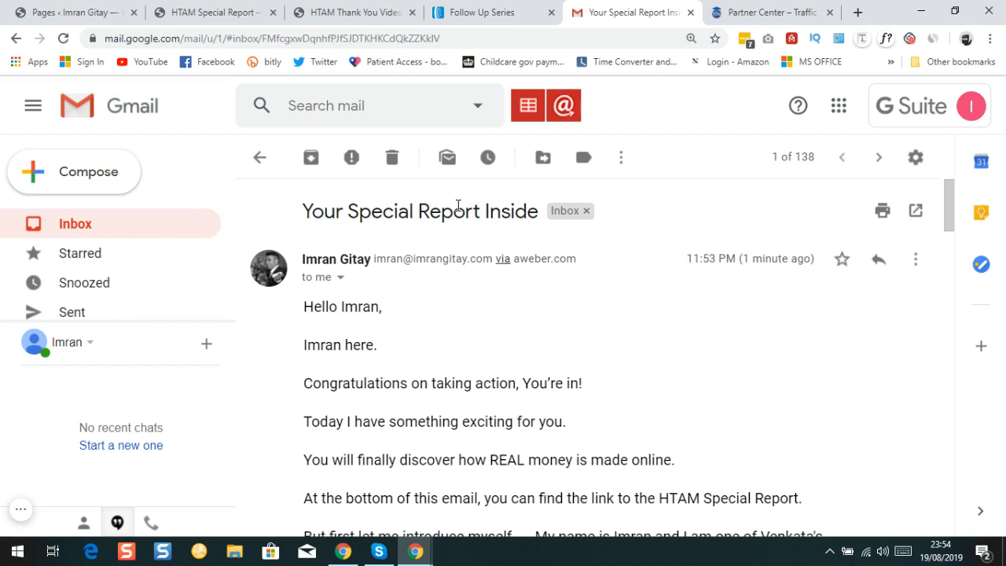
scroll(459, 203, "down", 1)
scroll(355, 251, "down", 1)
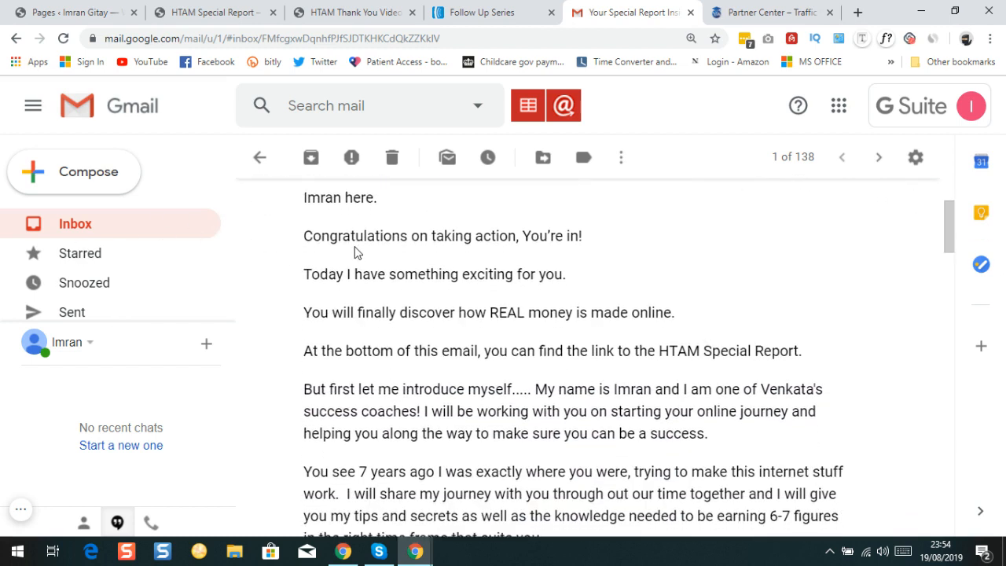
scroll(365, 226, "up", 1)
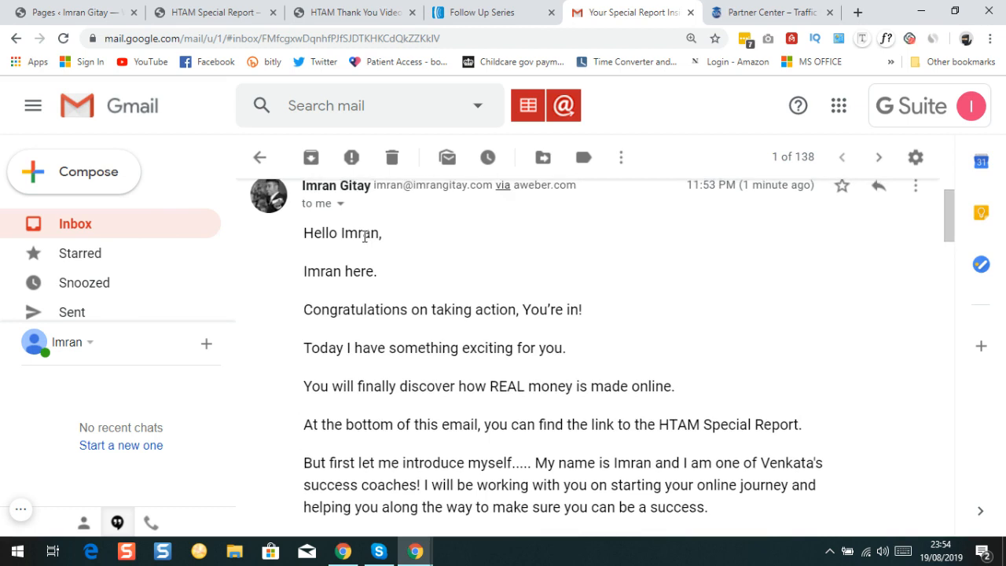
scroll(368, 279, "down", 1)
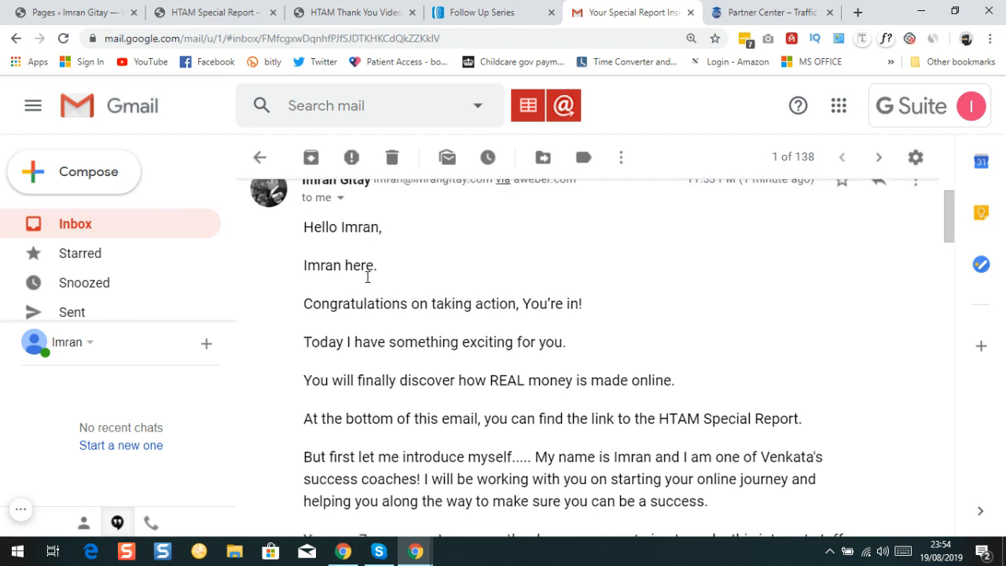
scroll(405, 295, "down", 1)
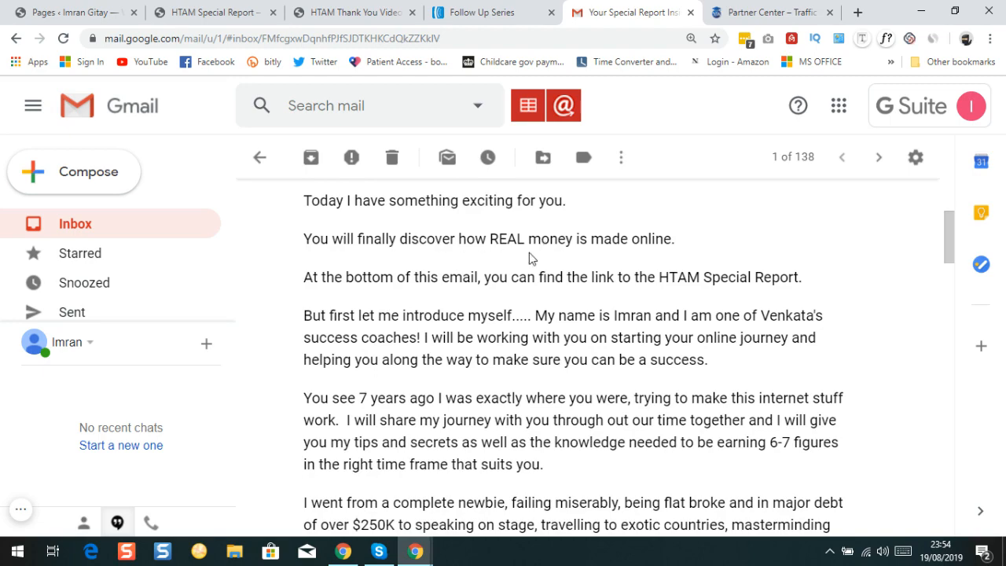
scroll(529, 258, "down", 10)
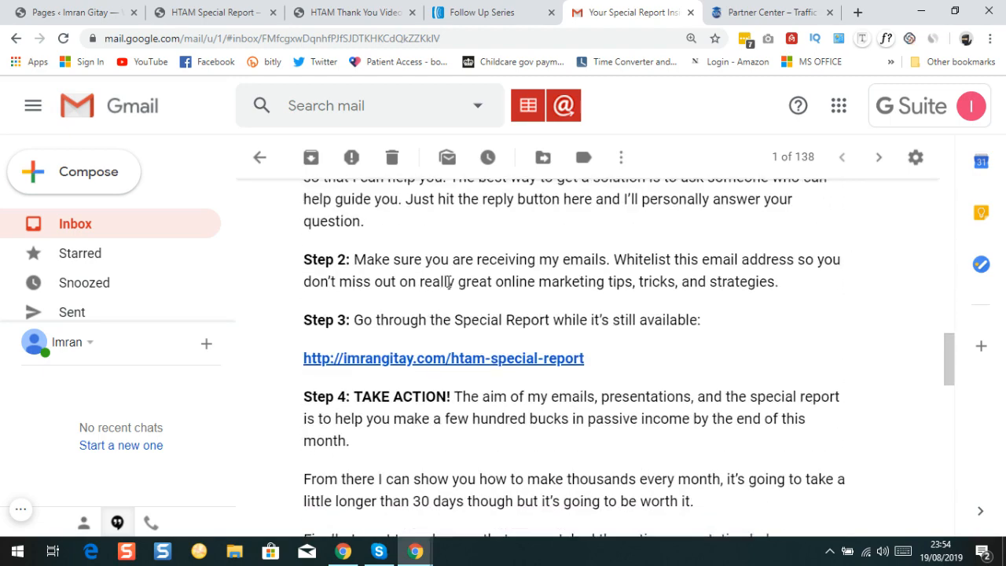
scroll(448, 282, "down", 6)
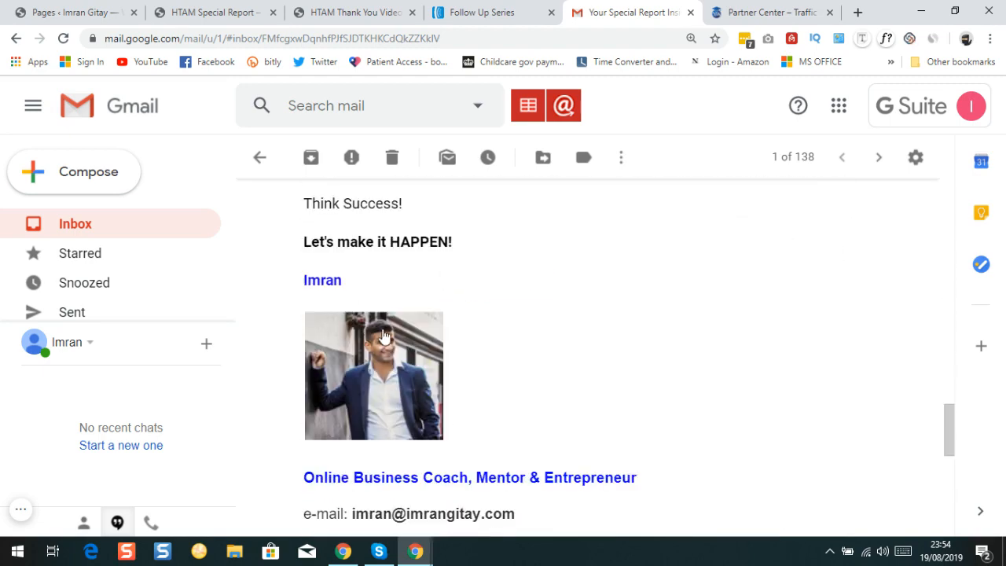
scroll(383, 322, "down", 2)
scroll(385, 302, "up", 2)
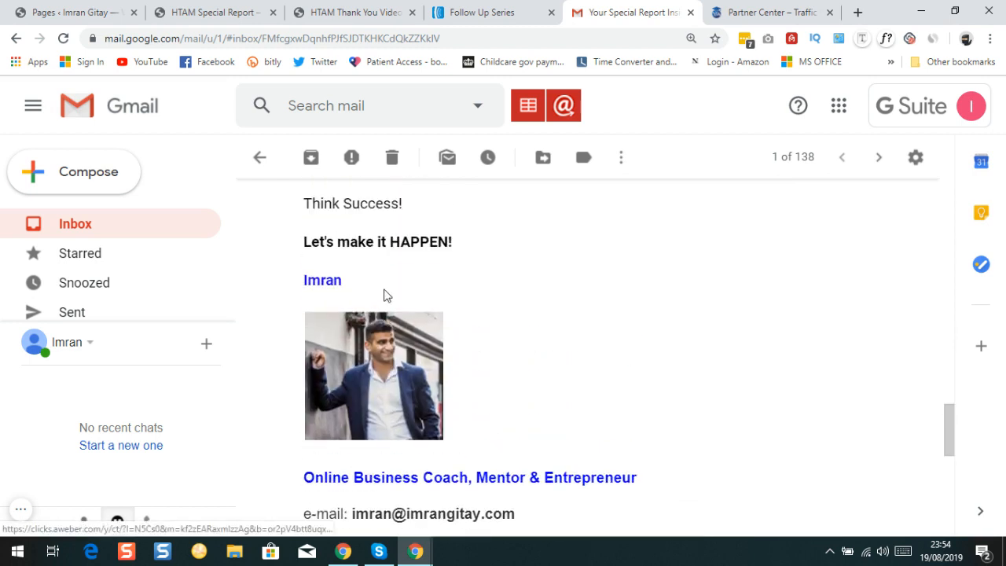
scroll(369, 338, "down", 2)
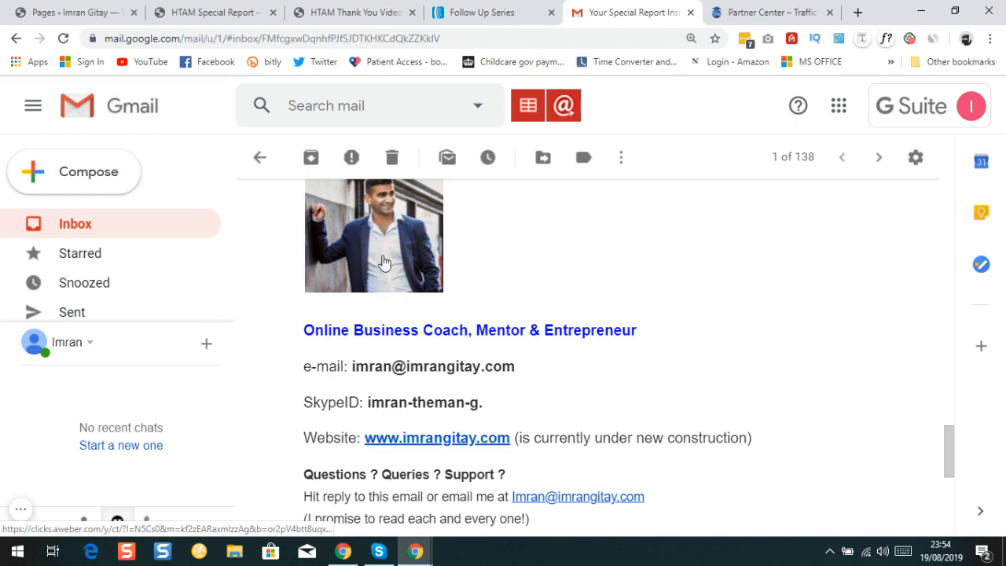
scroll(385, 276, "down", 1)
scroll(394, 279, "up", 3)
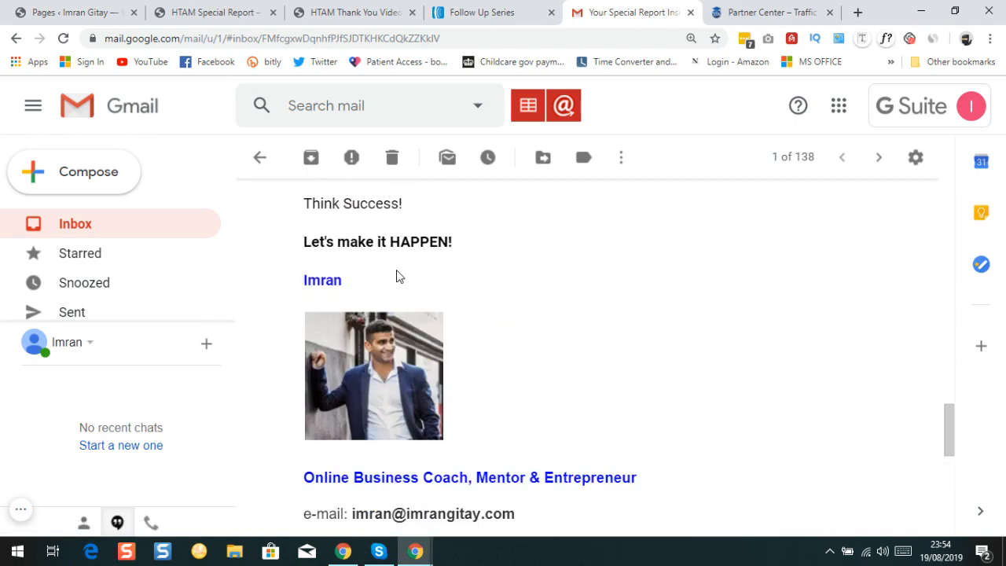
scroll(397, 276, "up", 20)
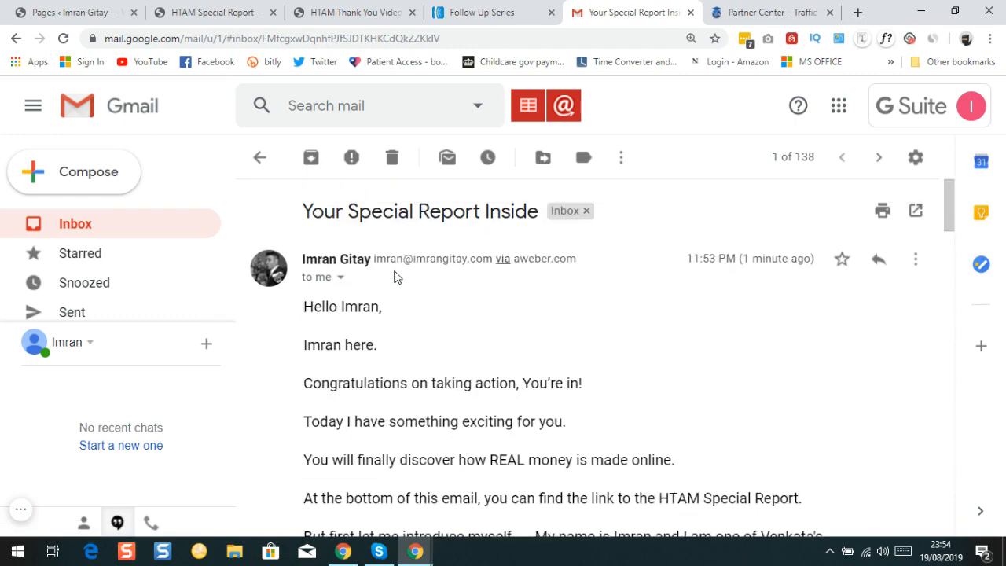
Return to the inbox and delete the "Your Special Report Inside" email.
left_click(81, 228)
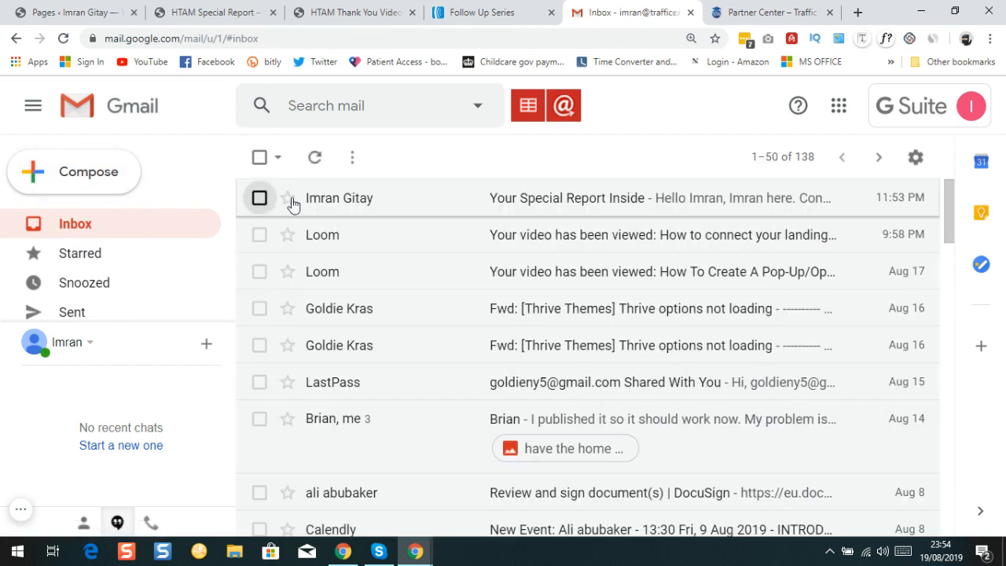
left_click(260, 198)
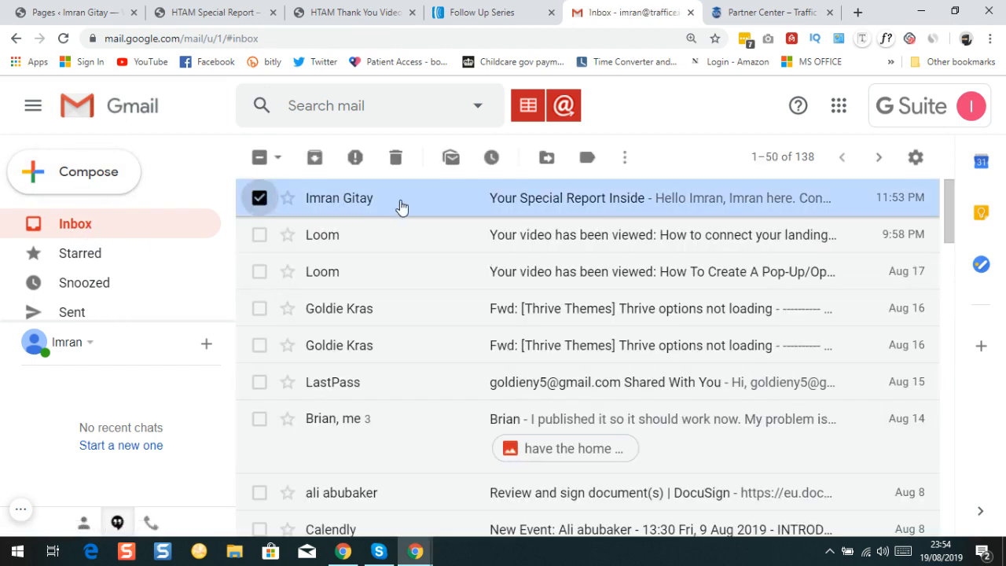
left_click(393, 160)
Switch to AWeber and open the Manage Subscribers page for the Internet Marketing list.
left_click(480, 17)
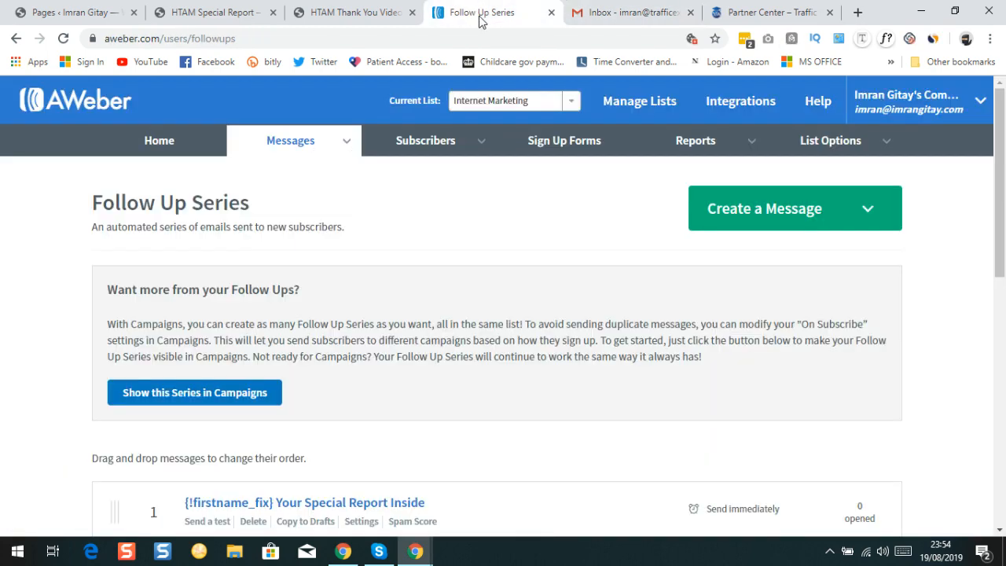
left_click(425, 143)
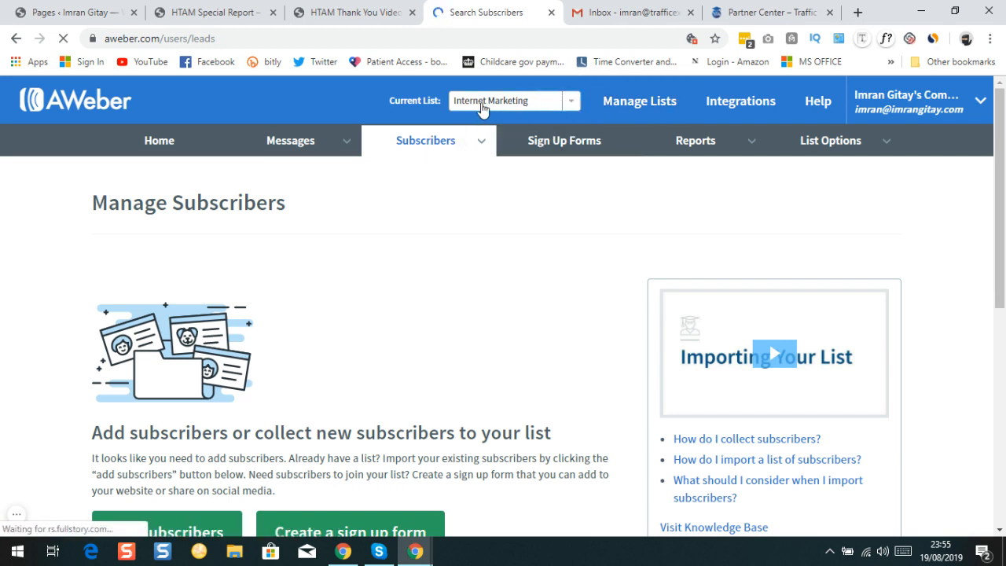
left_click(476, 142)
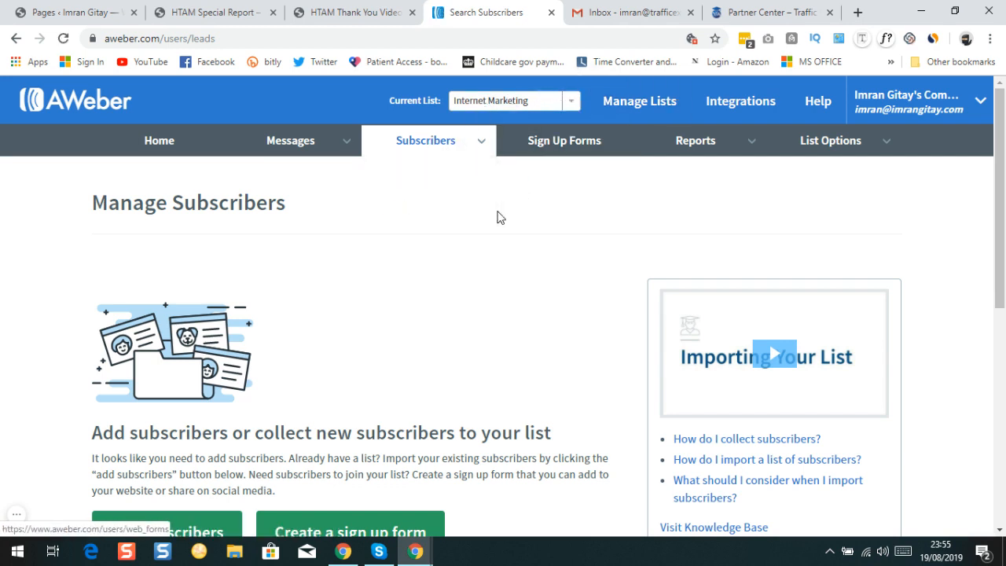
mouse_move(416, 145)
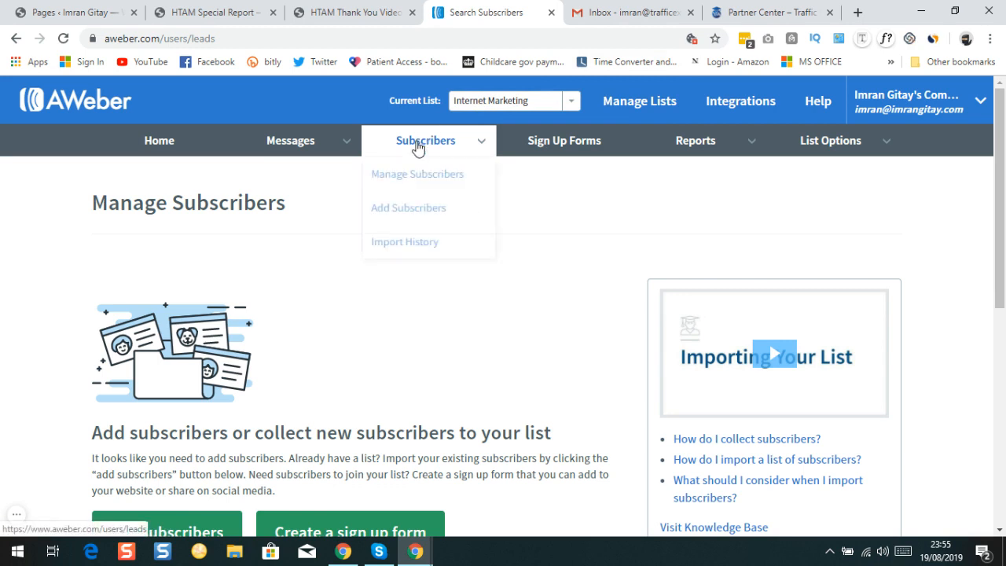
left_click(406, 177)
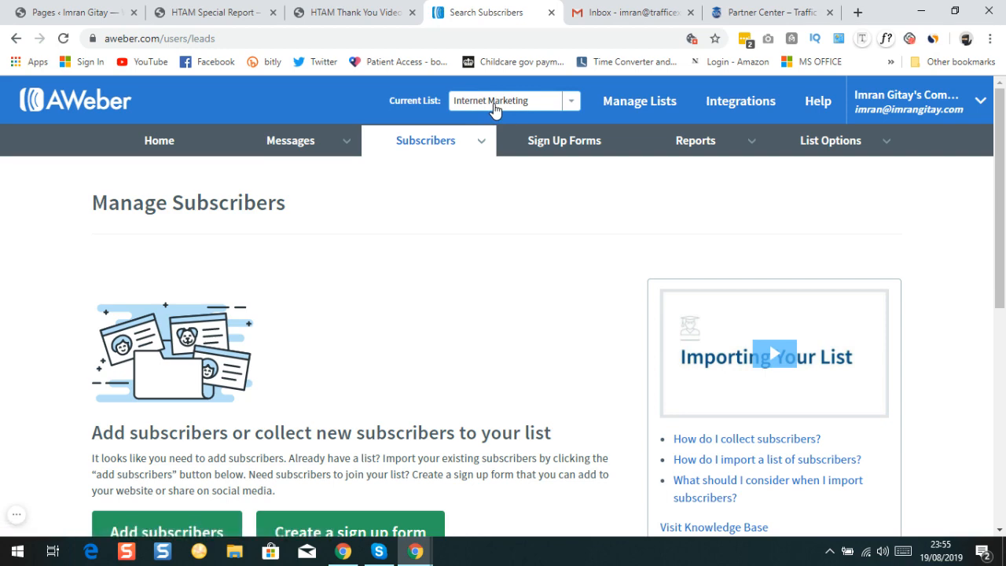
Change AWeber's current list to HTAM Business List on the Manage Subscribers page.
left_click(320, 18)
left_click(483, 12)
left_click(571, 102)
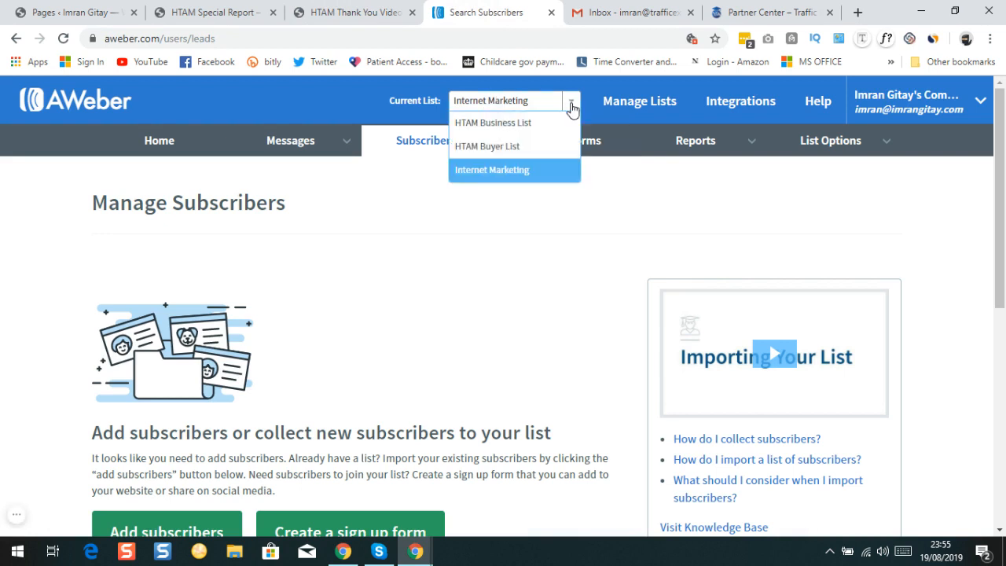
left_click(621, 12)
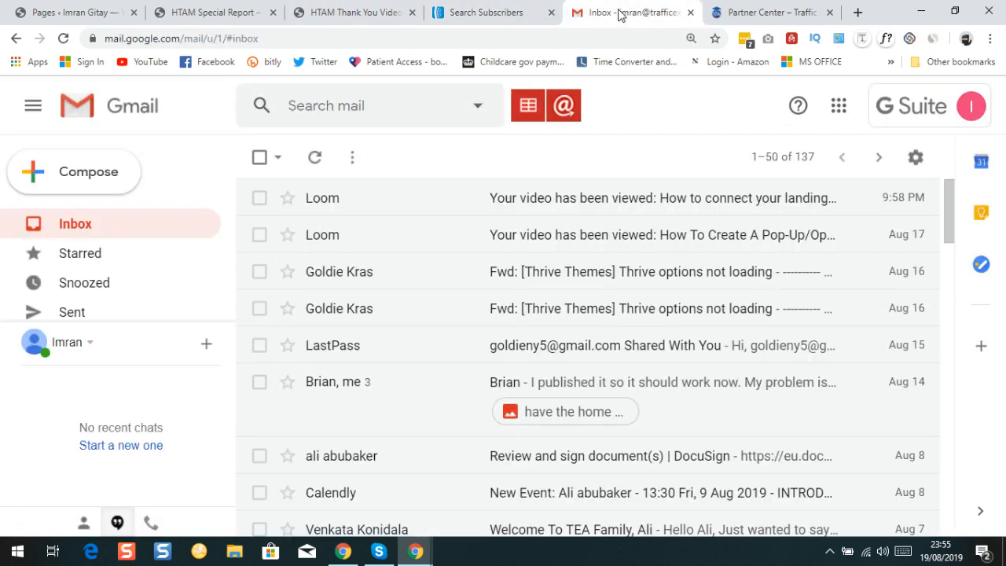
left_click(504, 14)
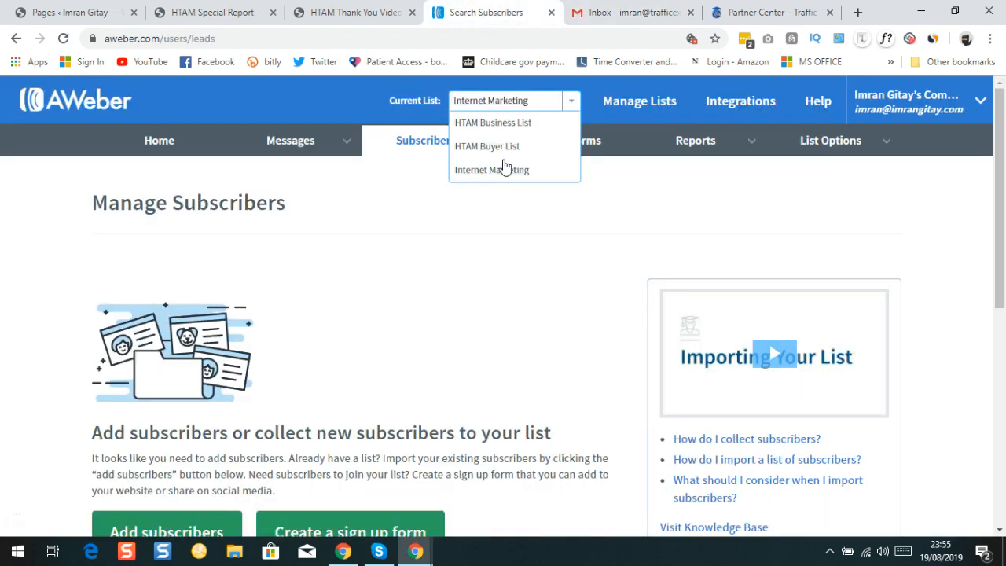
left_click(486, 123)
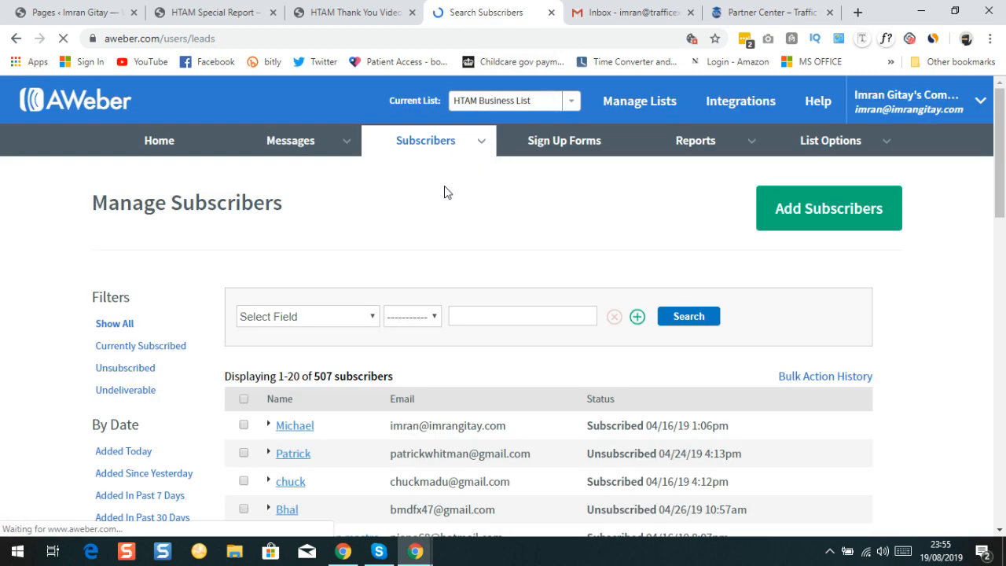
Go to page 26 of the HTAM Business List subscribers and look for the test subscriber who joined today.
scroll(346, 330, "down", 1)
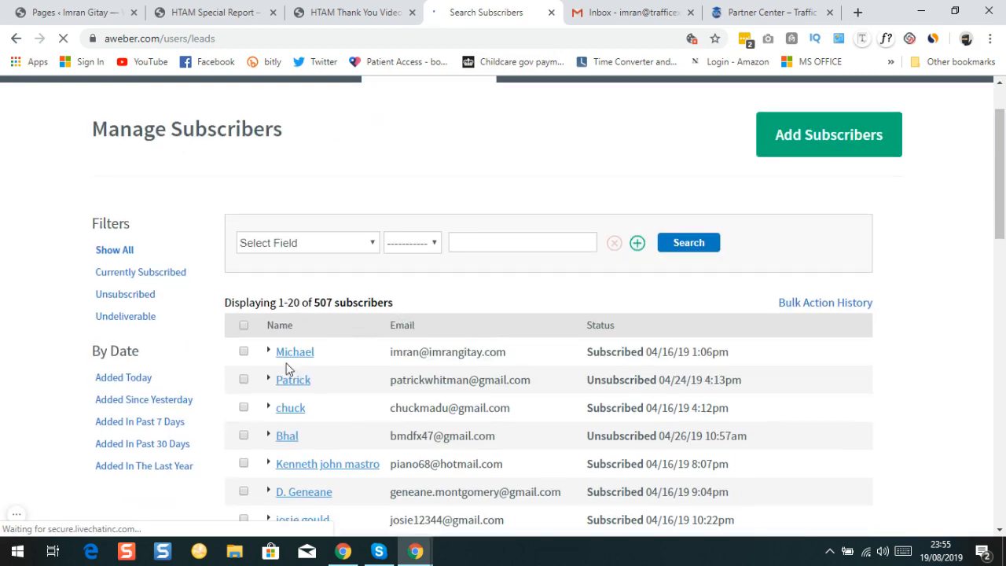
scroll(461, 350, "down", 6)
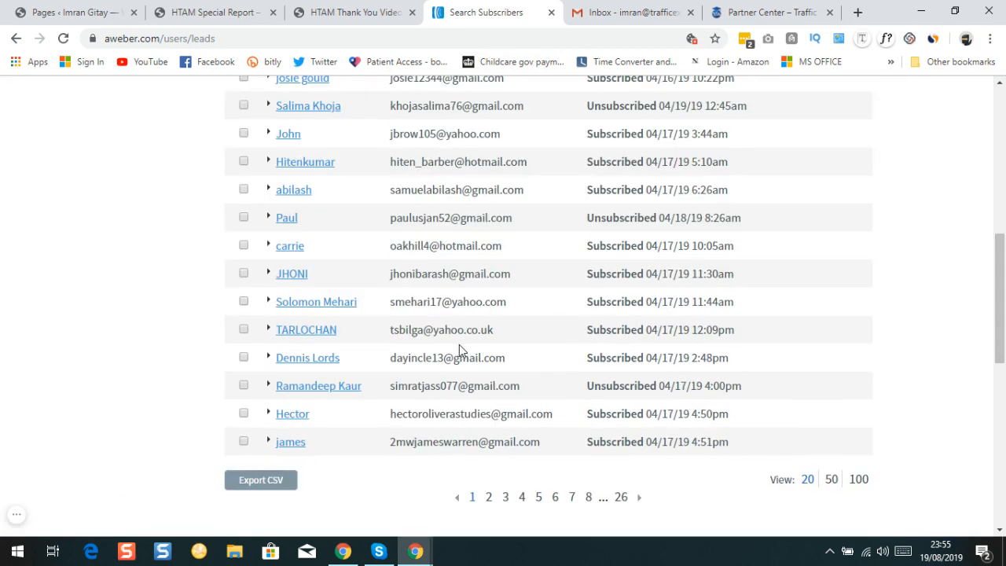
scroll(460, 354, "down", 3)
scroll(631, 279, "down", 5)
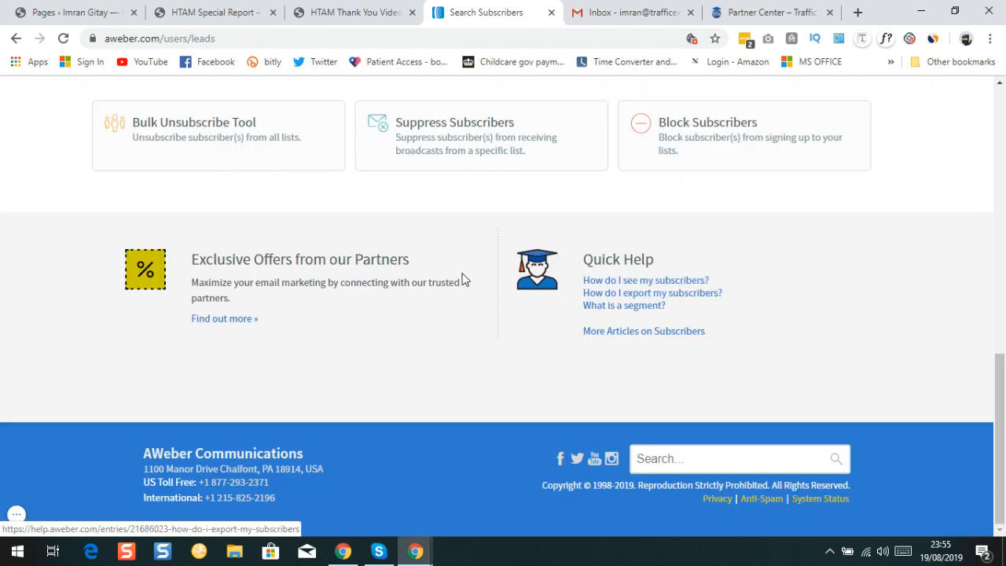
scroll(465, 275, "up", 4)
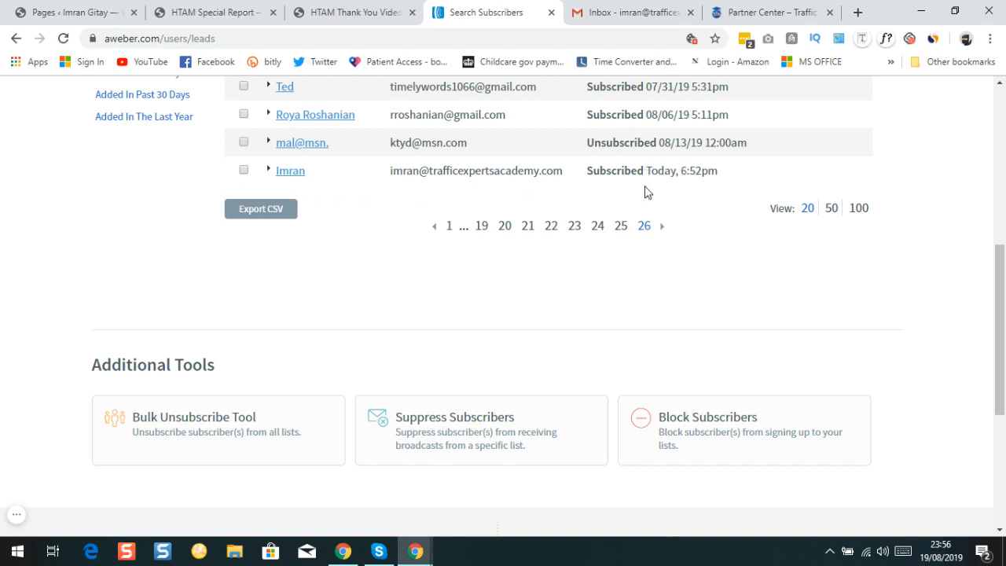
scroll(249, 340, "up", 1)
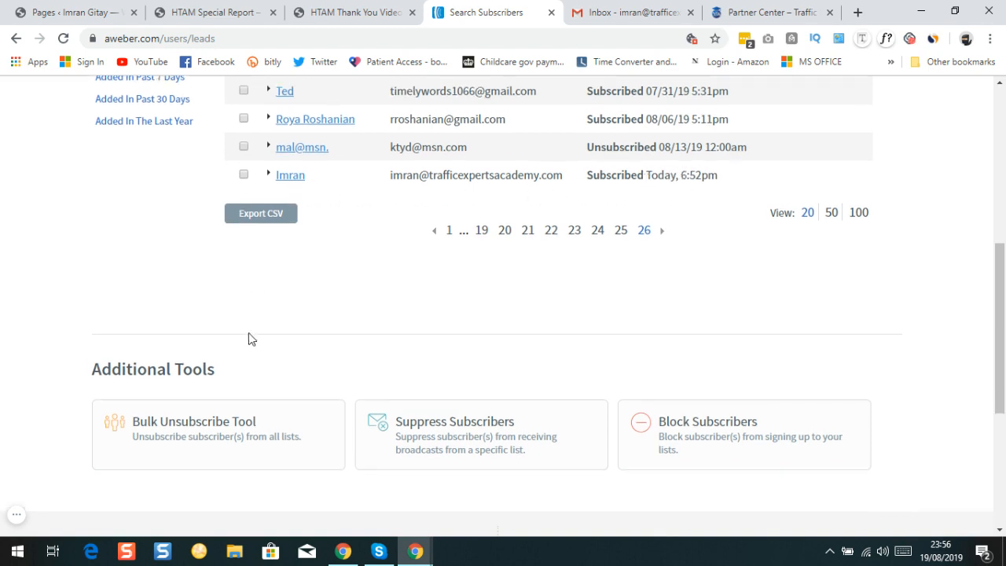
scroll(259, 283, "down", 1)
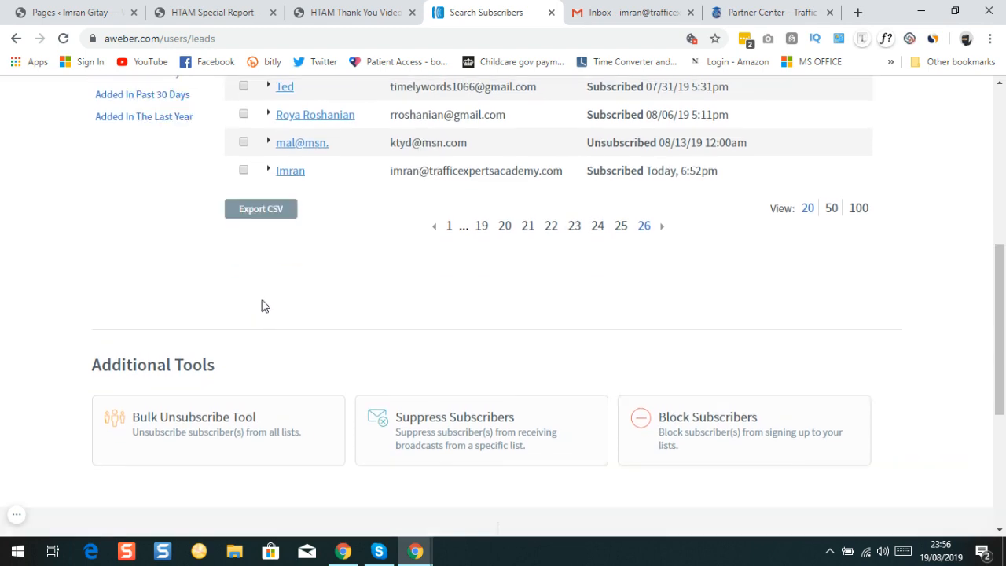
Delete the test subscriber who joined today from the HTAM Business List and confirm the deletion.
left_click(244, 172)
scroll(244, 174, "up", 1)
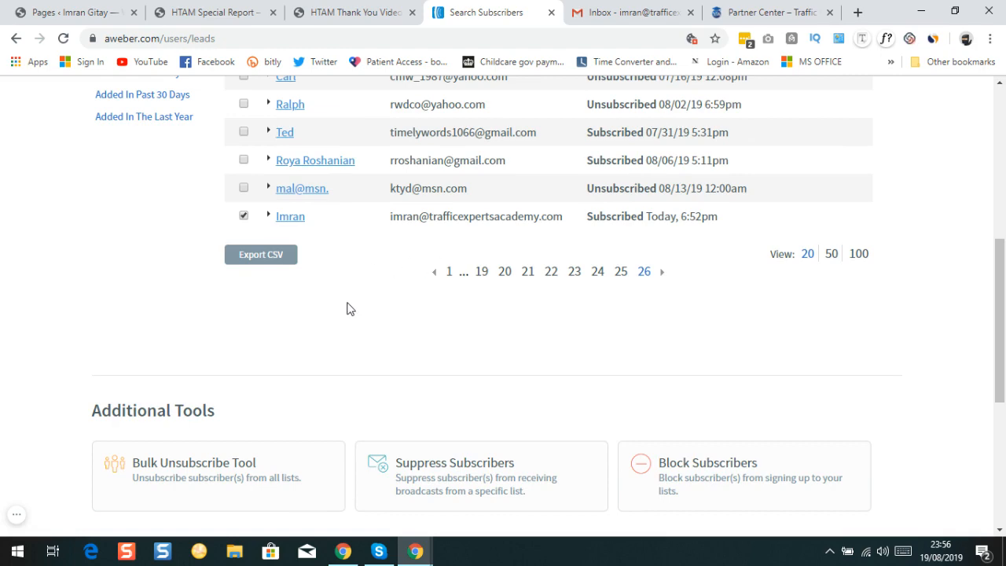
scroll(337, 314, "up", 5)
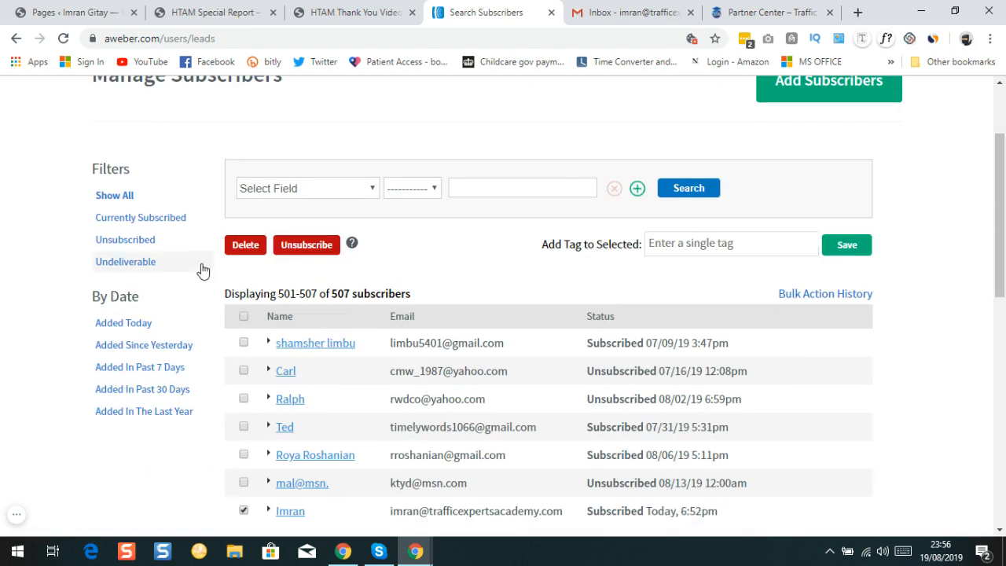
scroll(202, 267, "down", 4)
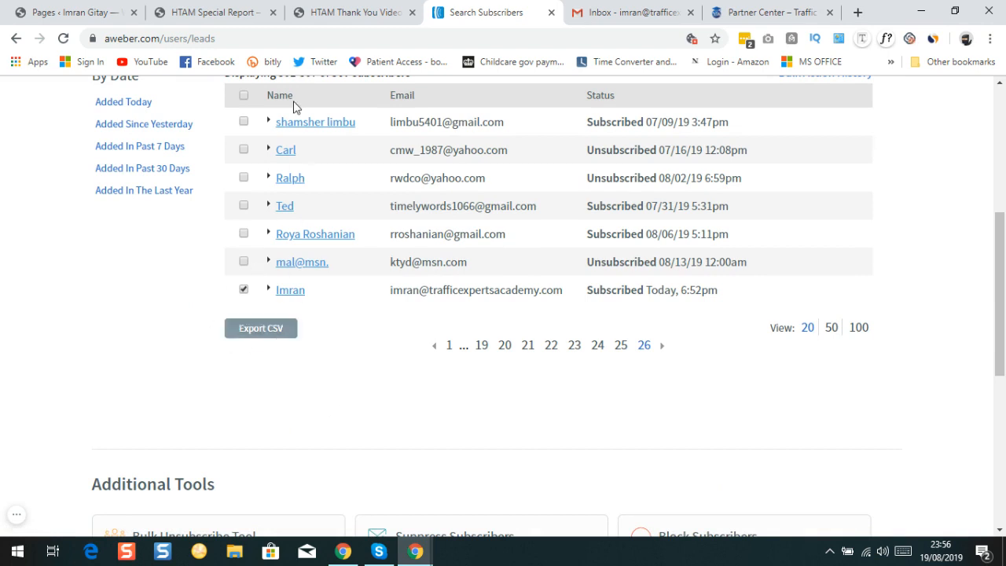
scroll(405, 277, "up", 3)
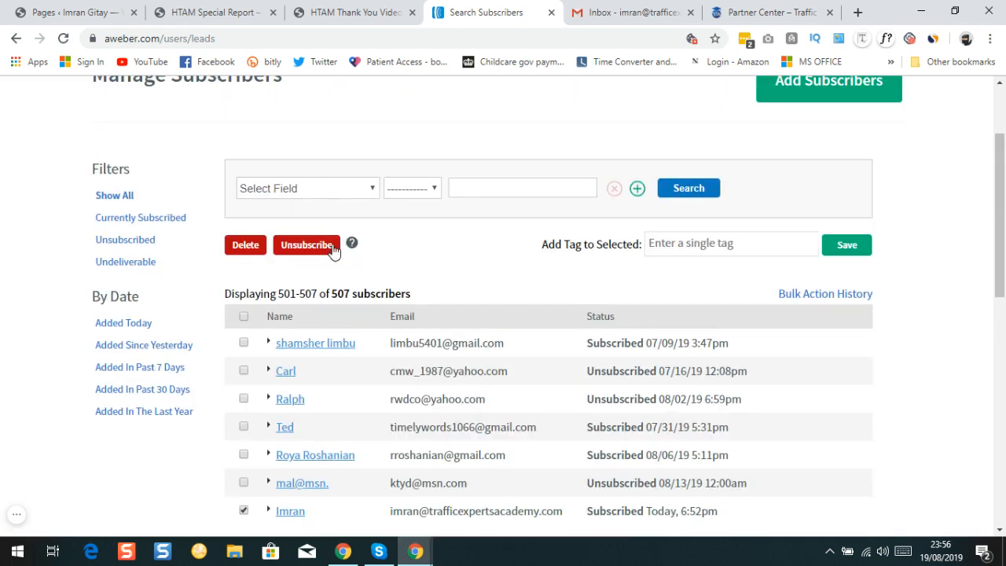
left_click(245, 245)
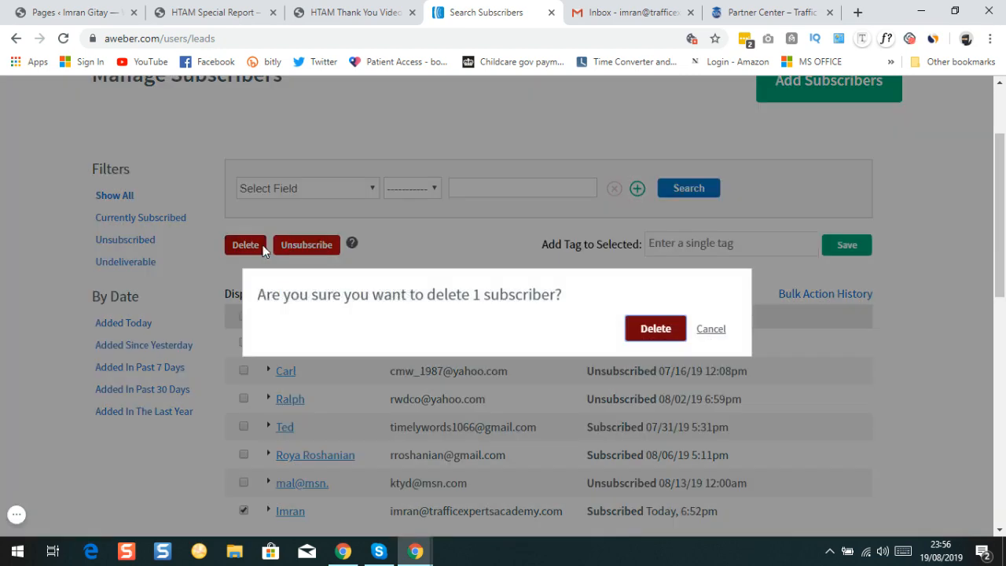
left_click(656, 329)
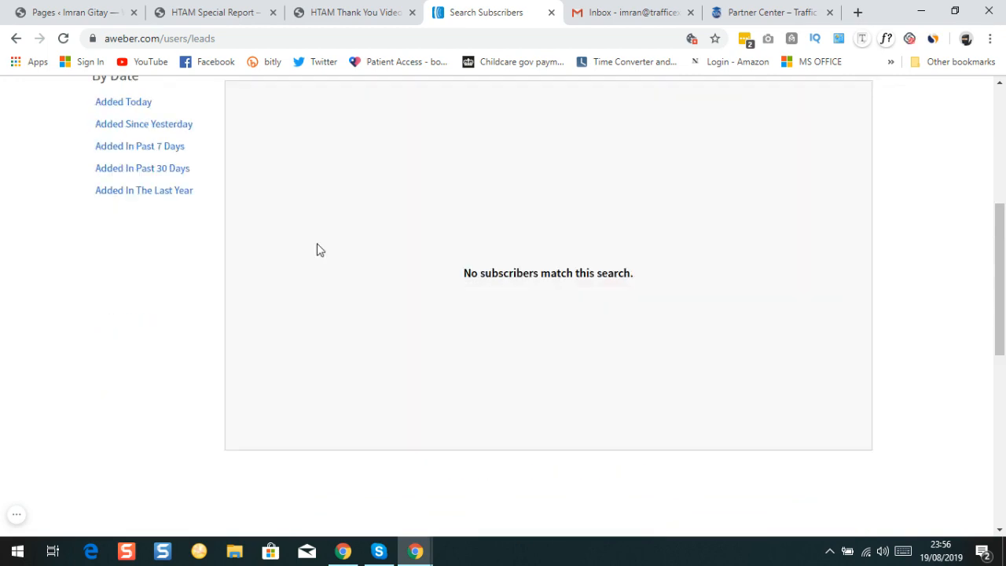
Change AWeber's current list from HTAM Business List back to Internet Marketing on the Manage Subscribers page.
scroll(377, 314, "up", 3)
scroll(377, 311, "up", 6)
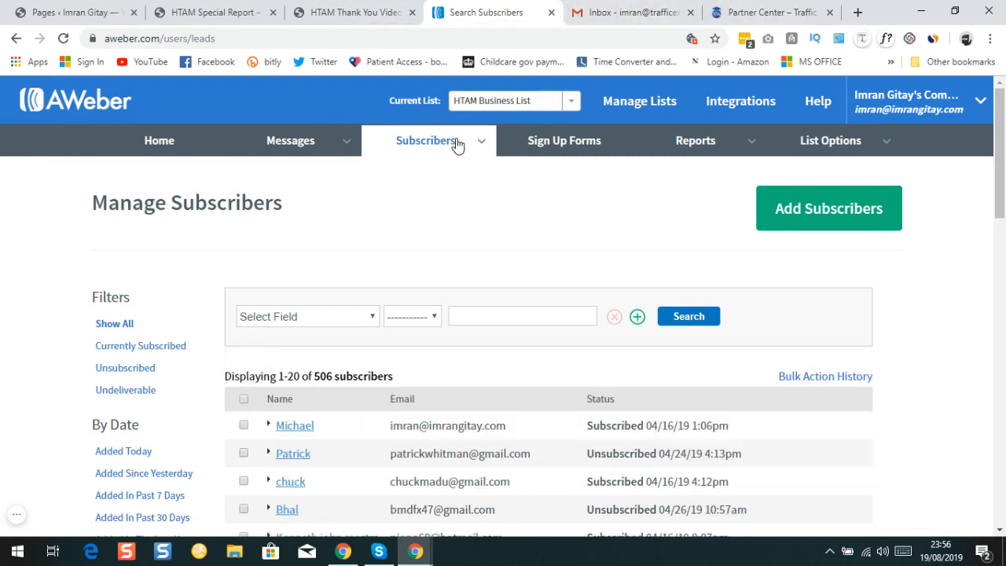
mouse_move(461, 144)
left_click(574, 105)
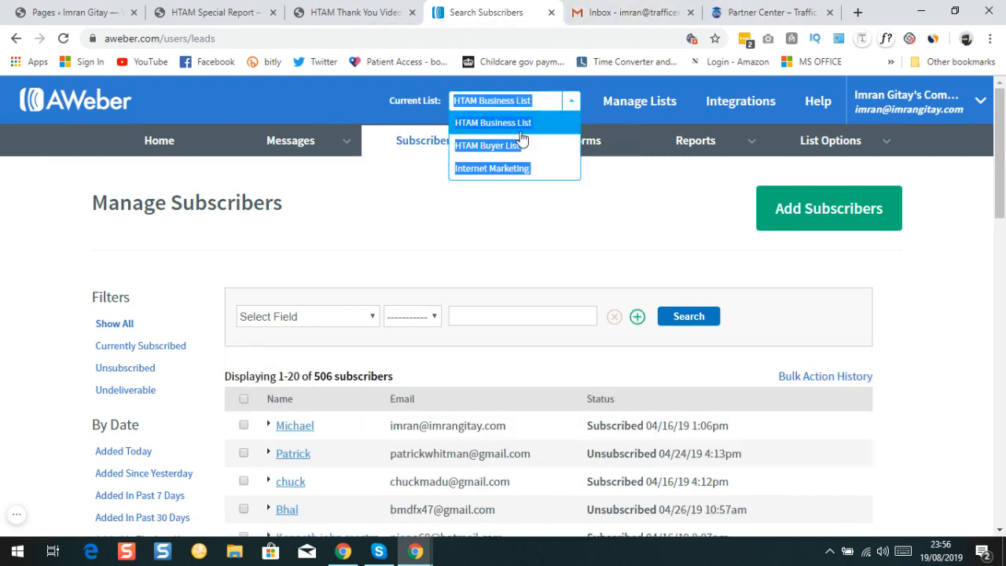
left_click(486, 176)
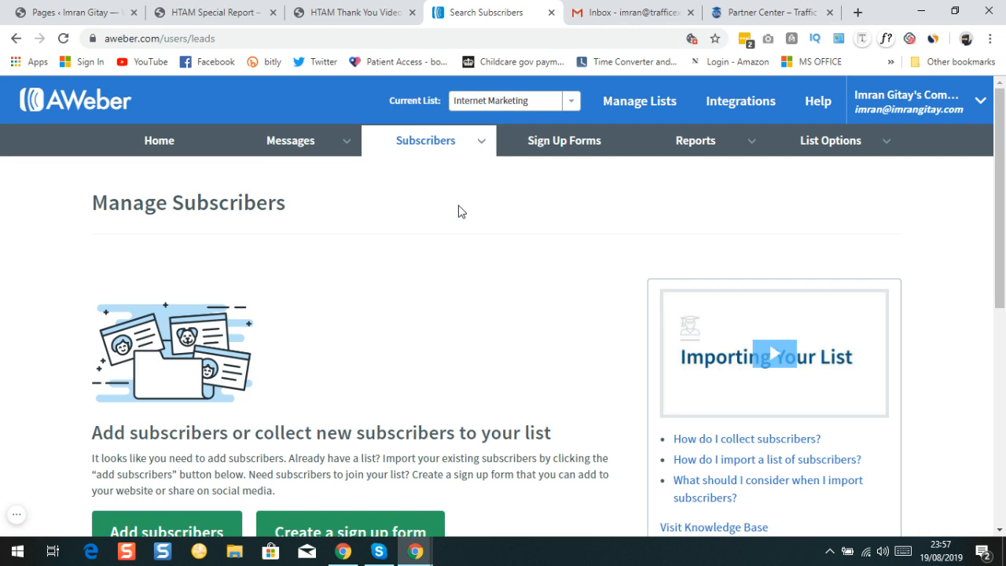
Switch to the WordPress admin's Pages list for the imrangitay.com site.
mouse_move(315, 147)
left_click(69, 12)
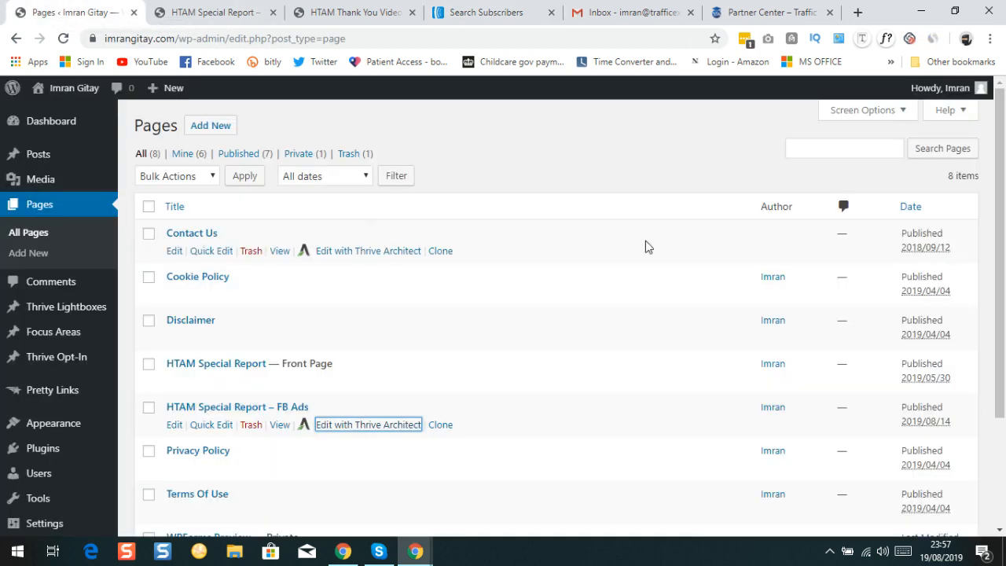